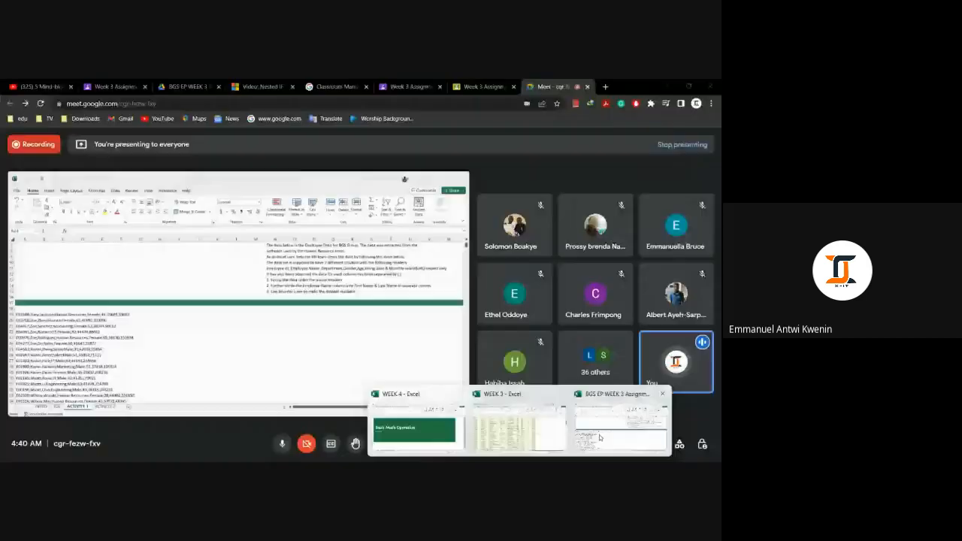
# Step: Scroll through the raw semicolon-separated employee records in column A of the ACTIVITY 1 sheet
pyautogui.click(602, 436)
pyautogui.moveTo(239, 311); pyautogui.dragTo(239, 304)
pyautogui.scroll(-3, 309, 291)
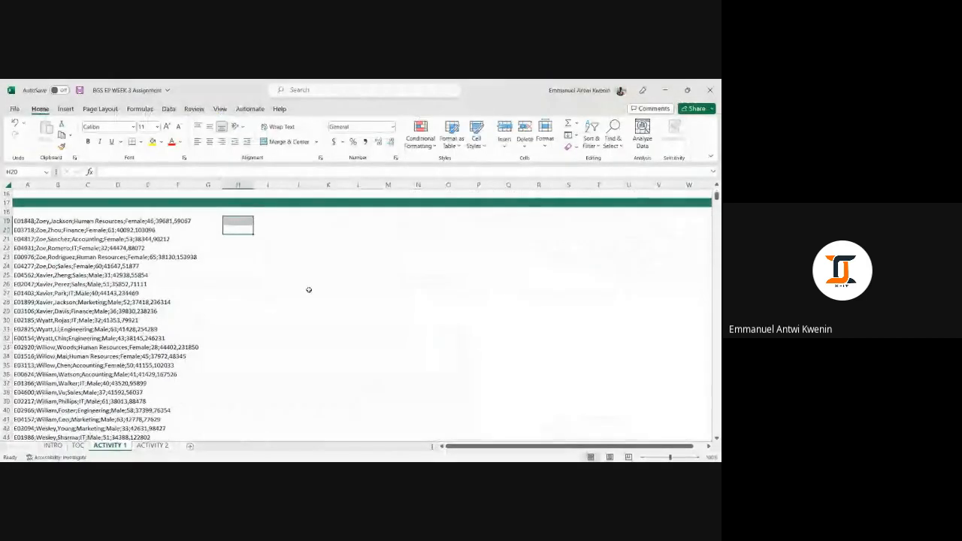
pyautogui.click(309, 290)
pyautogui.click(7, 212)
pyautogui.click(149, 267)
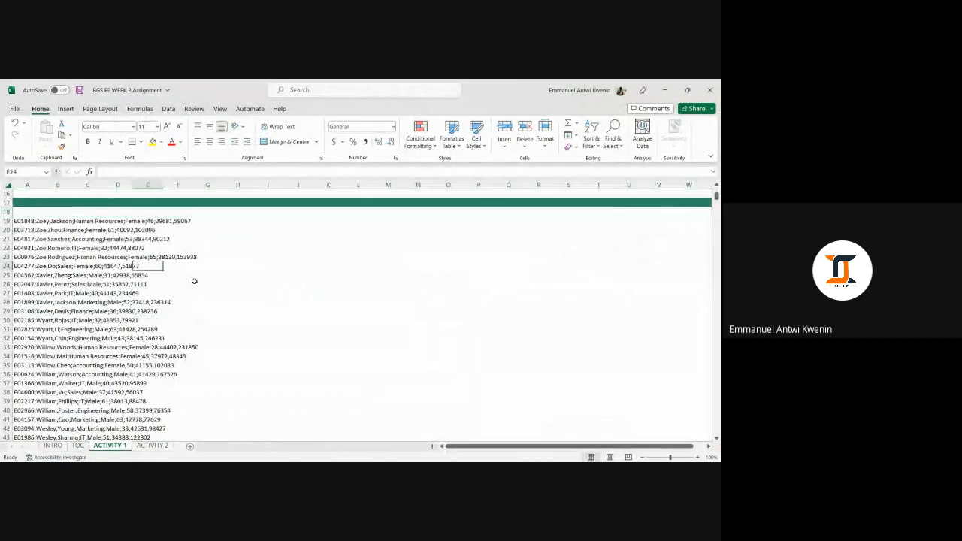
pyautogui.scroll(5, 194, 281)
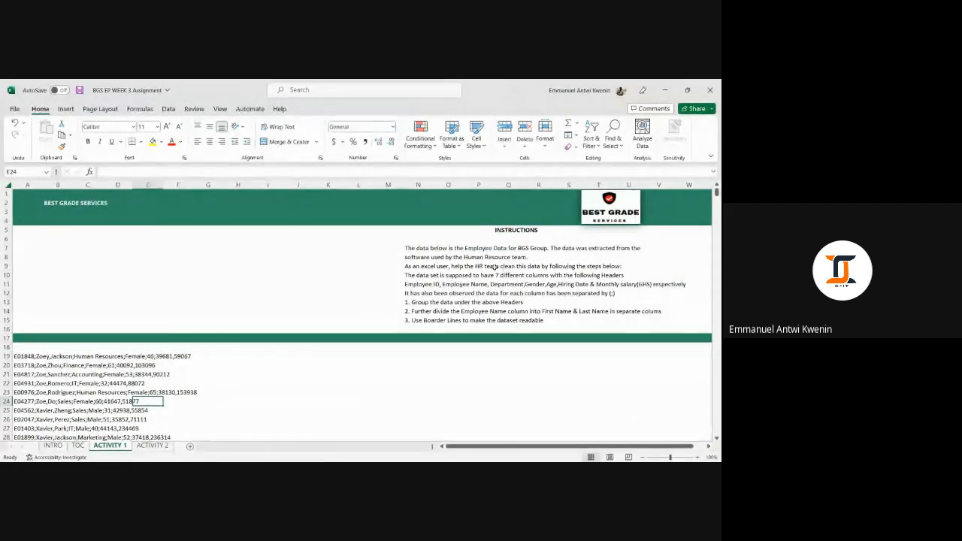
# Step: Read the instruction text describing the required headers, separators and cleaning tasks
pyautogui.click(542, 250)
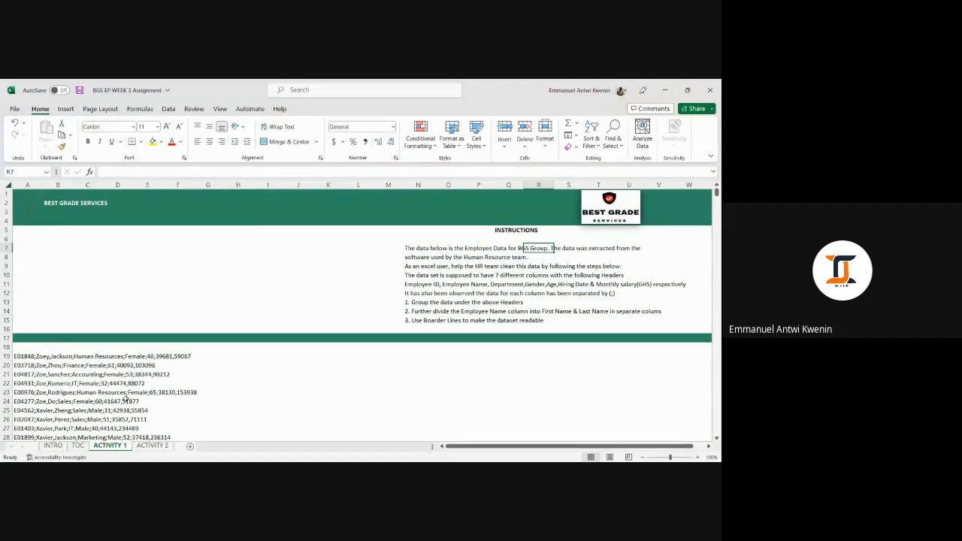
pyautogui.click(621, 292)
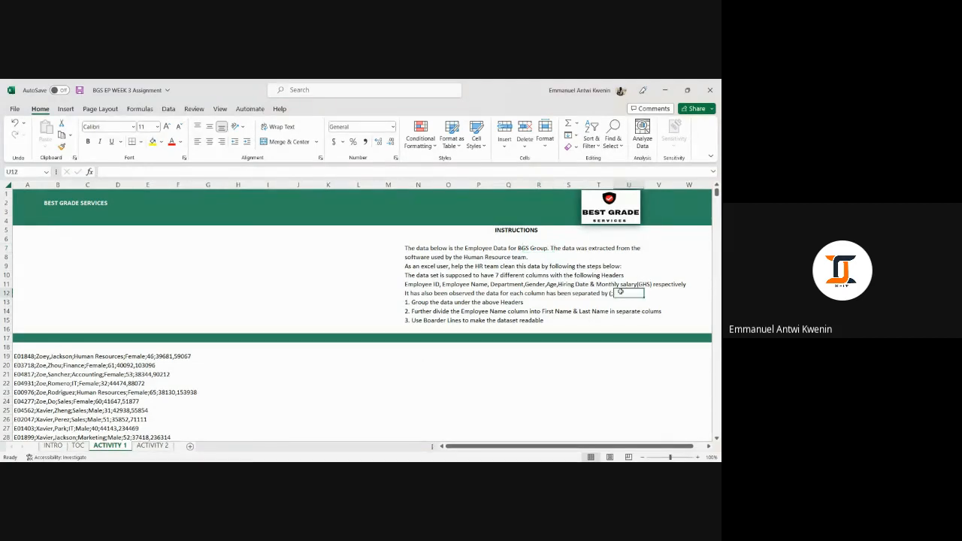
pyautogui.click(612, 293)
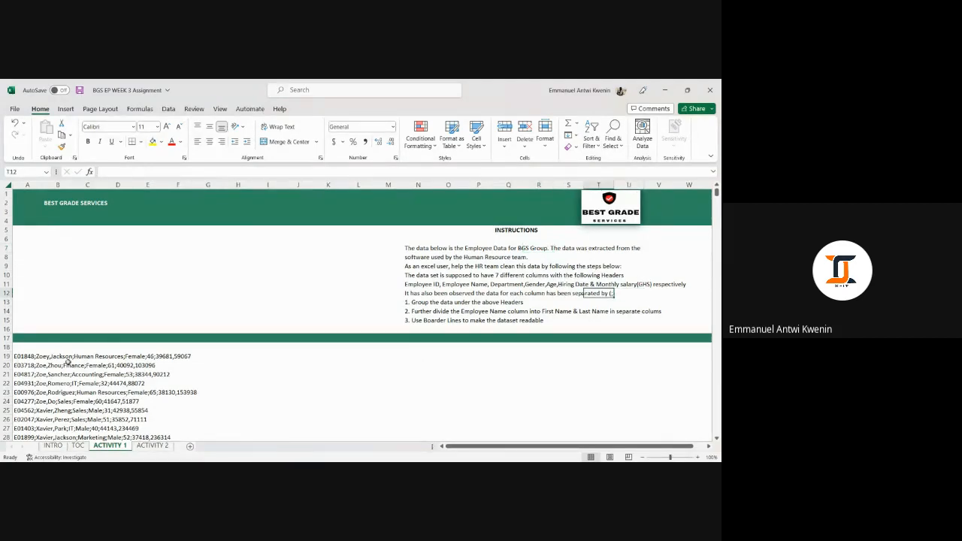
pyautogui.click(39, 356)
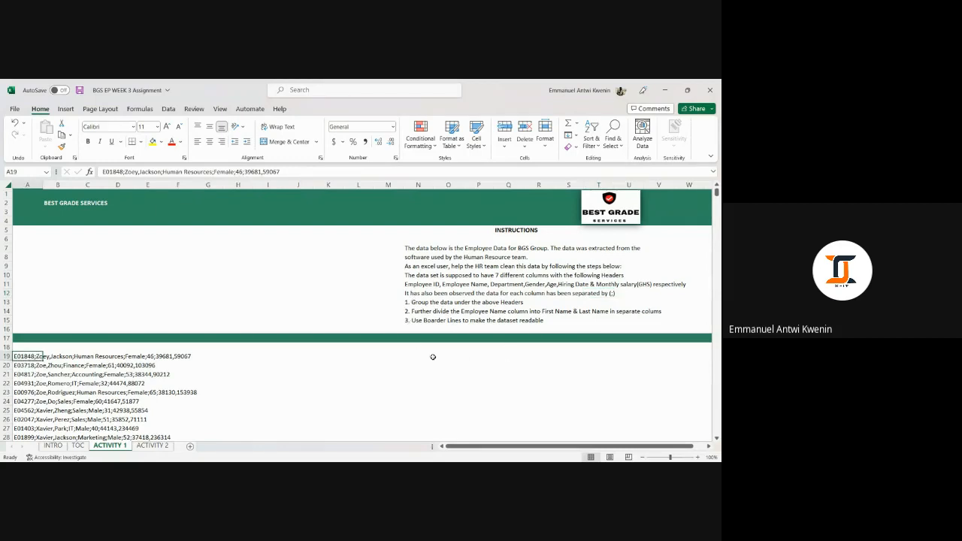
pyautogui.scroll(-1, 438, 339)
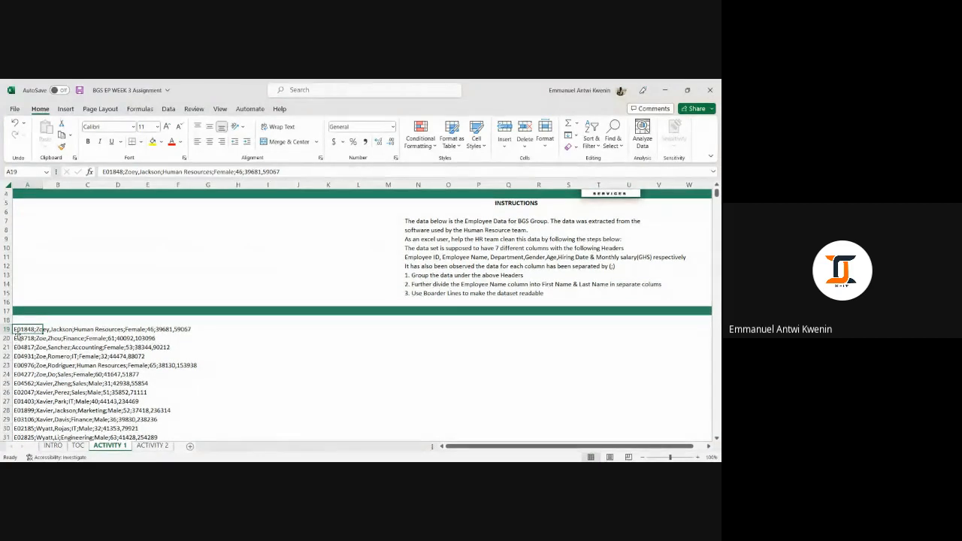
pyautogui.click(7, 329)
pyautogui.scroll(-4, 210, 232)
pyautogui.scroll(5, 210, 232)
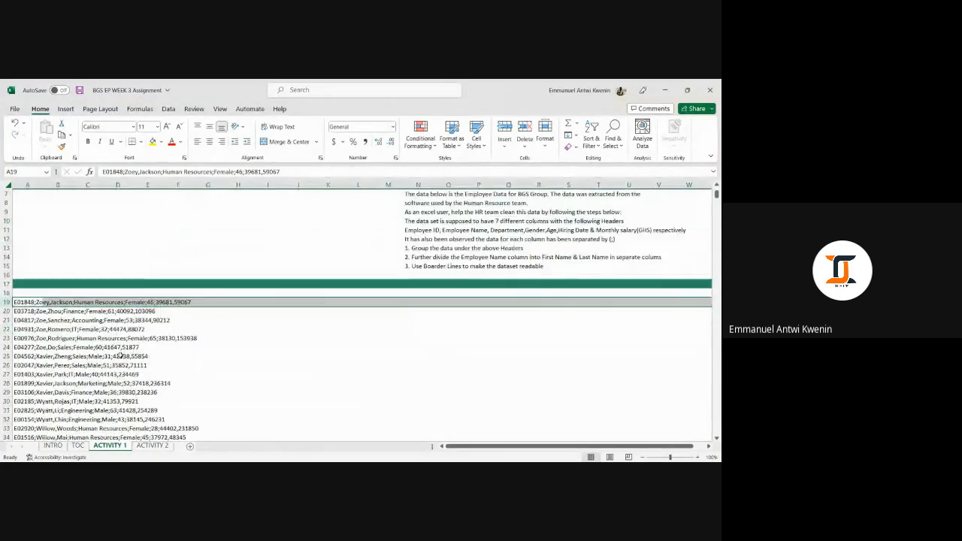
pyautogui.click(210, 230)
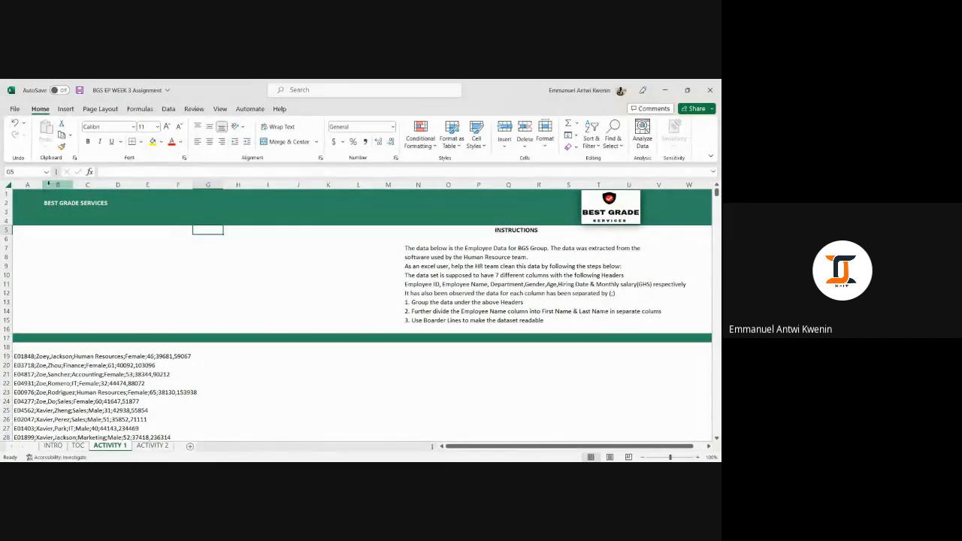
pyautogui.click(442, 464)
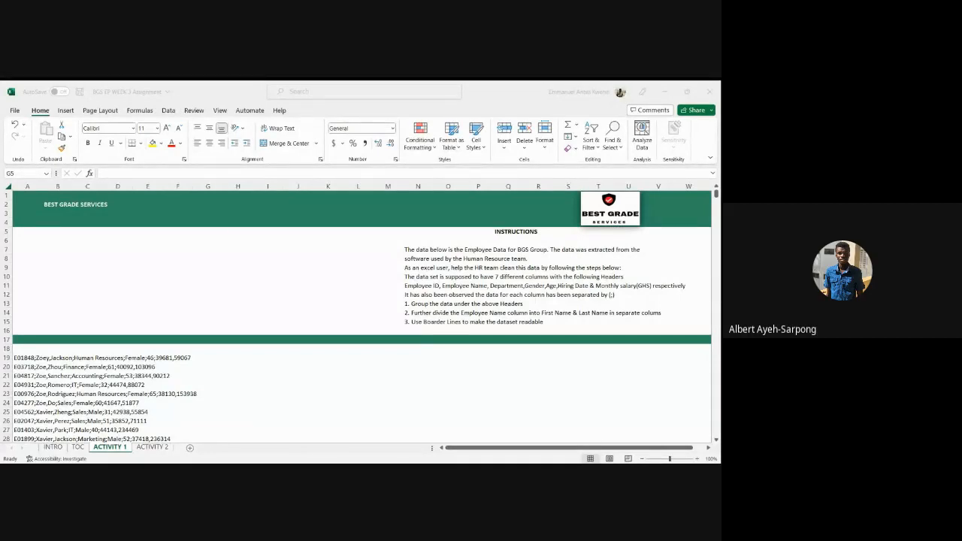
# Step: Select all employee records from A19 downward and split them into separate columns with Text to Columns
pyautogui.click(22, 357)
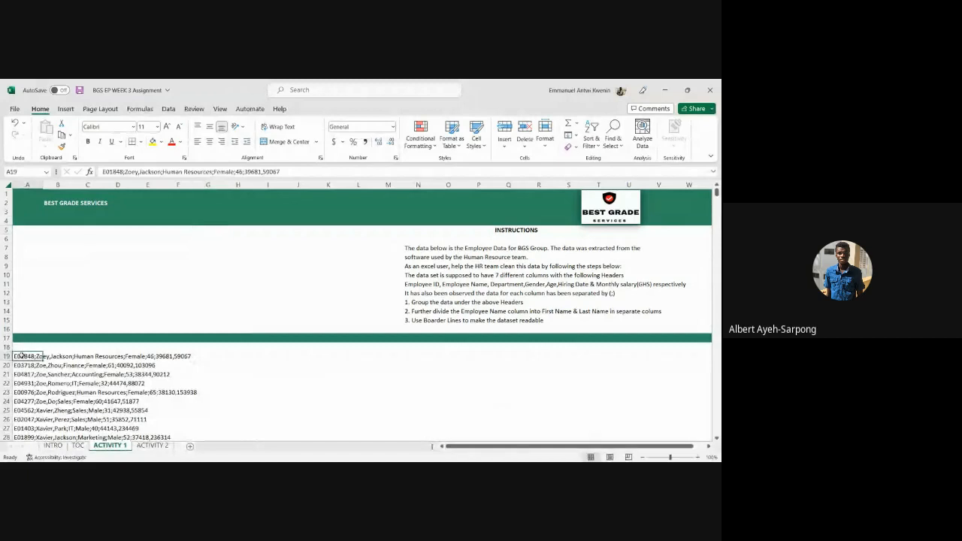
pyautogui.hotkey('ctrl', 'shift', 'Down')
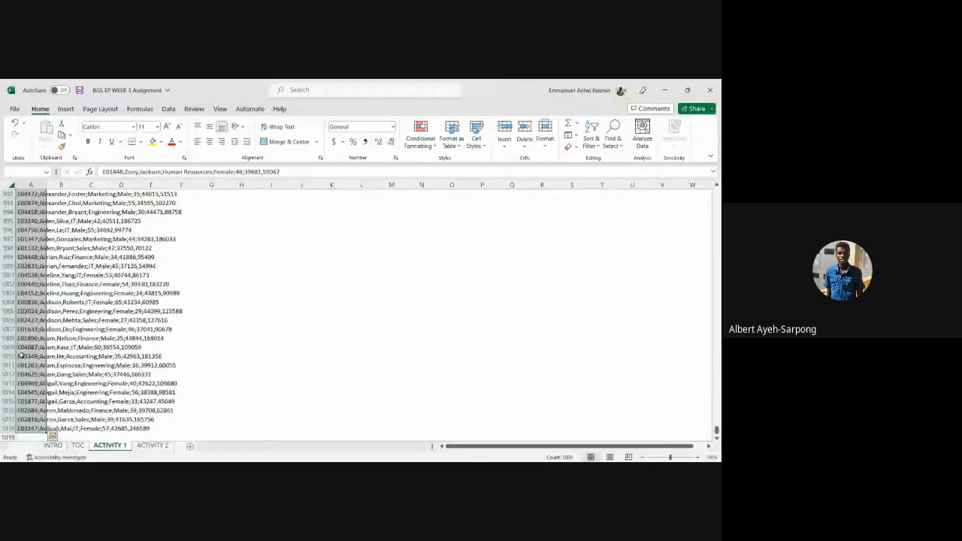
pyautogui.click(169, 110)
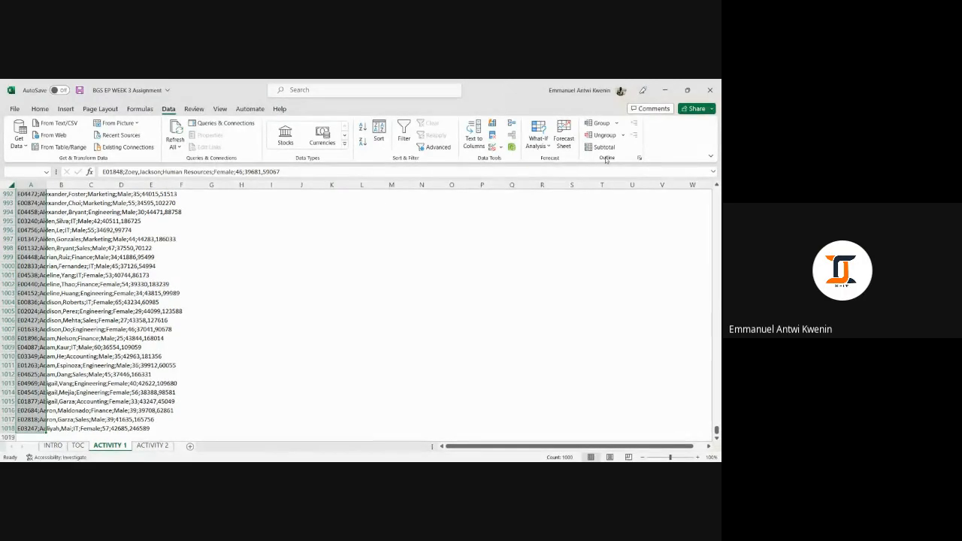
pyautogui.click(475, 139)
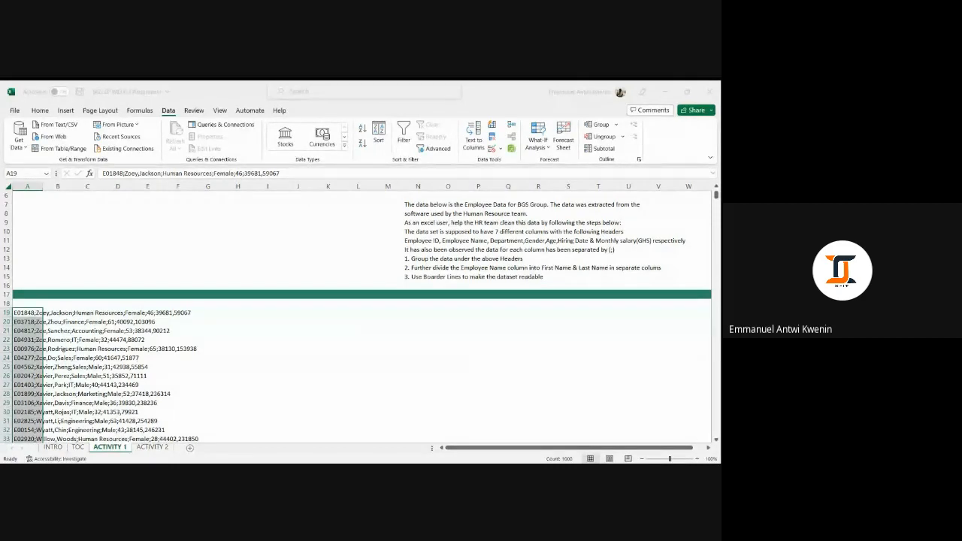
pyautogui.click(461, 388)
pyautogui.click(281, 321)
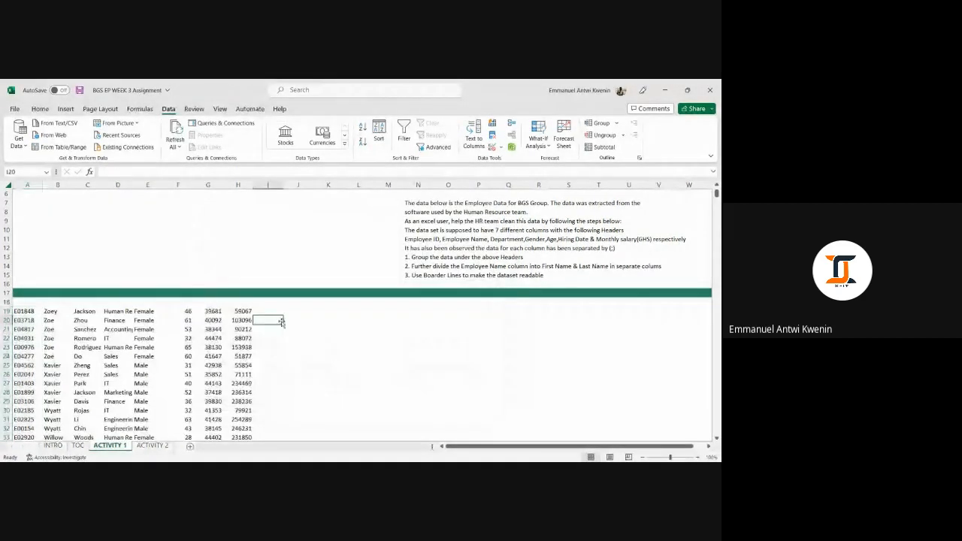
# Step: Review the split columns and undo the Text to Columns split
pyautogui.scroll(-5, 270, 325)
pyautogui.scroll(4, 266, 329)
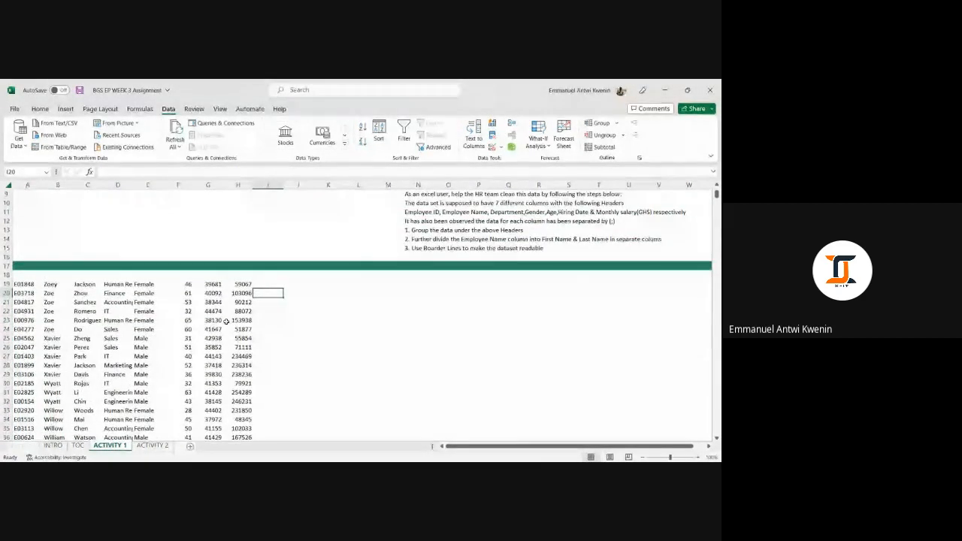
pyautogui.moveTo(23, 286); pyautogui.dragTo(237, 385)
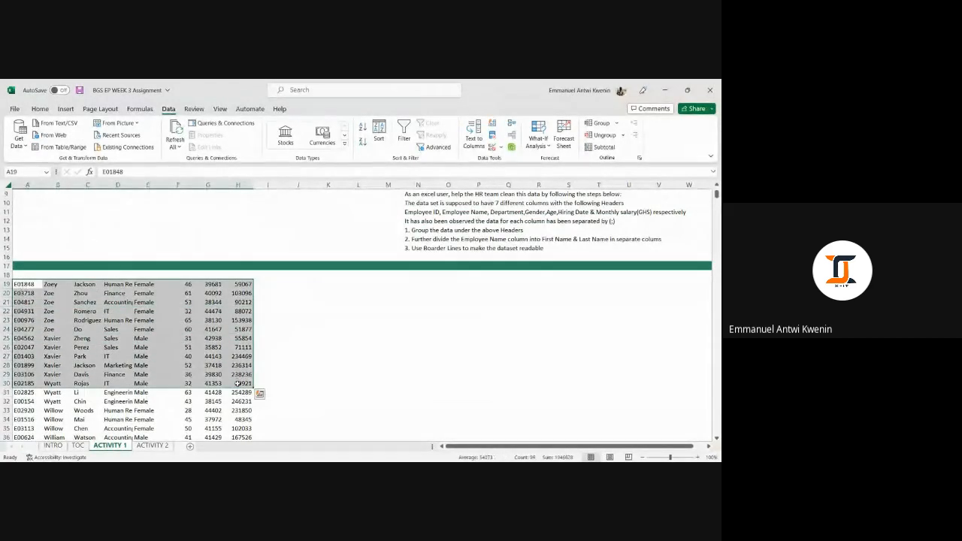
pyautogui.click(246, 284)
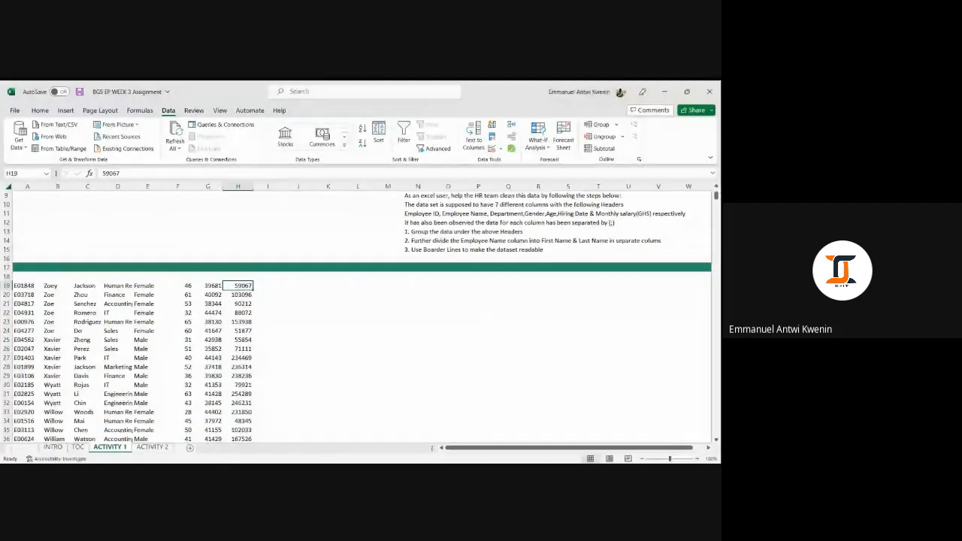
pyautogui.hotkey('alt', 'Tab')
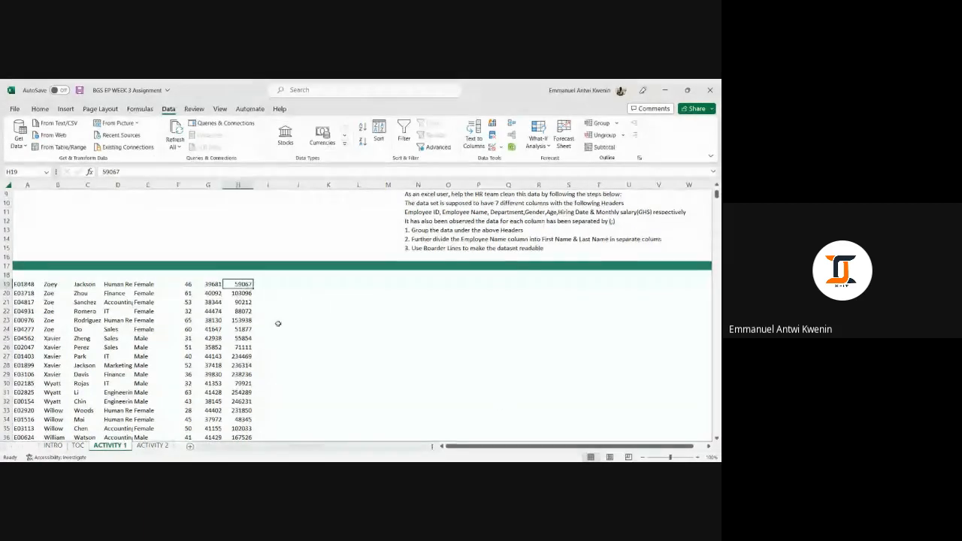
pyautogui.hotkey('ctrl', 'z')
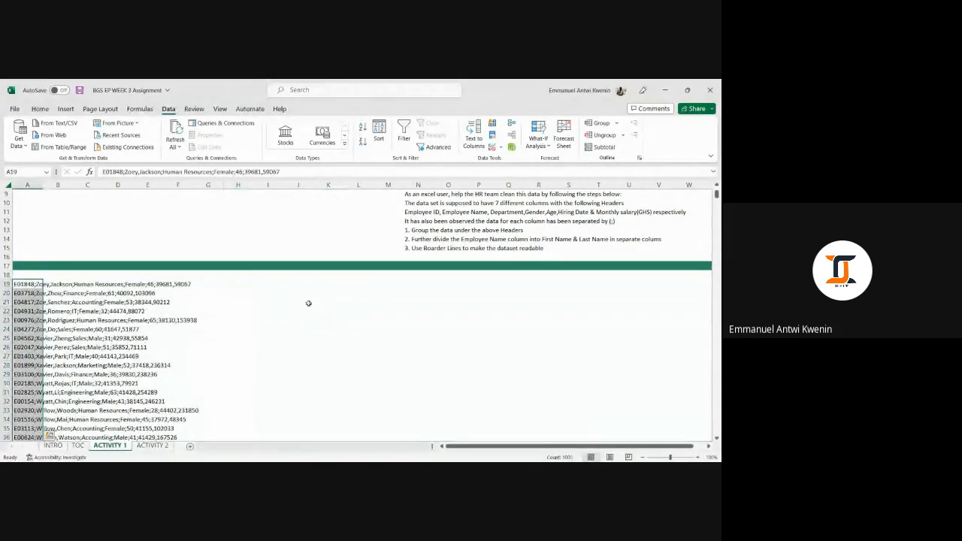
# Step: Zoom in on the employee data and inspect the contents of the first record cells
pyautogui.click(303, 303)
pyautogui.click(94, 293)
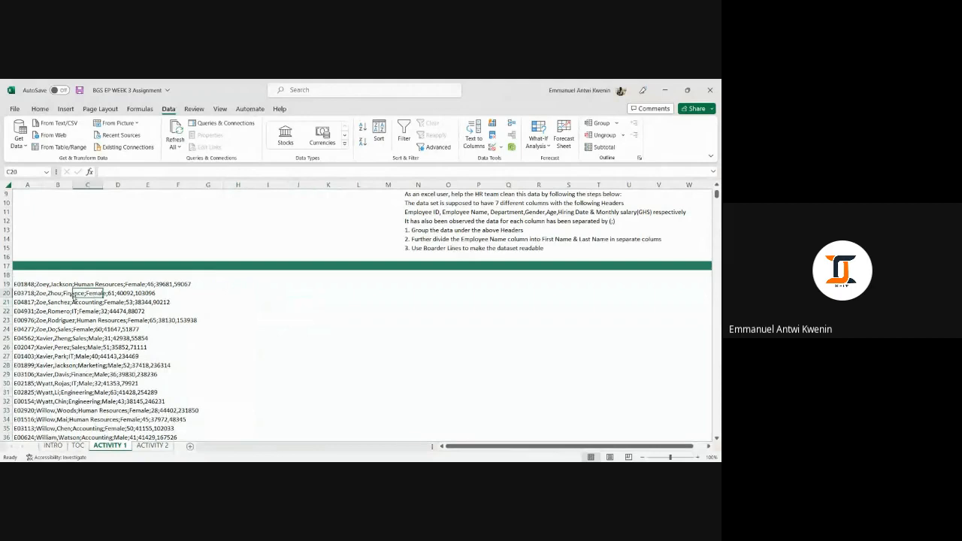
pyautogui.click(28, 292)
pyautogui.click(28, 284)
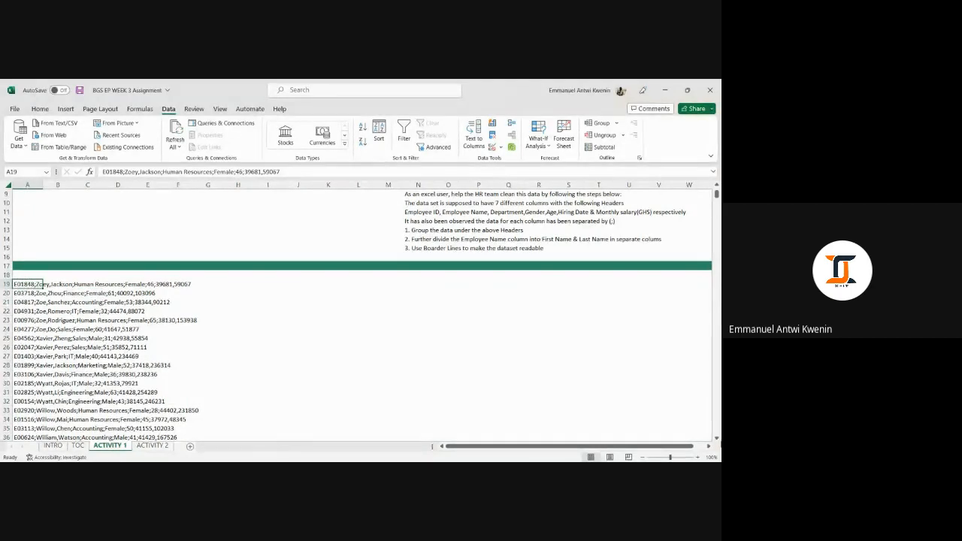
pyautogui.moveTo(671, 458); pyautogui.dragTo(660, 459)
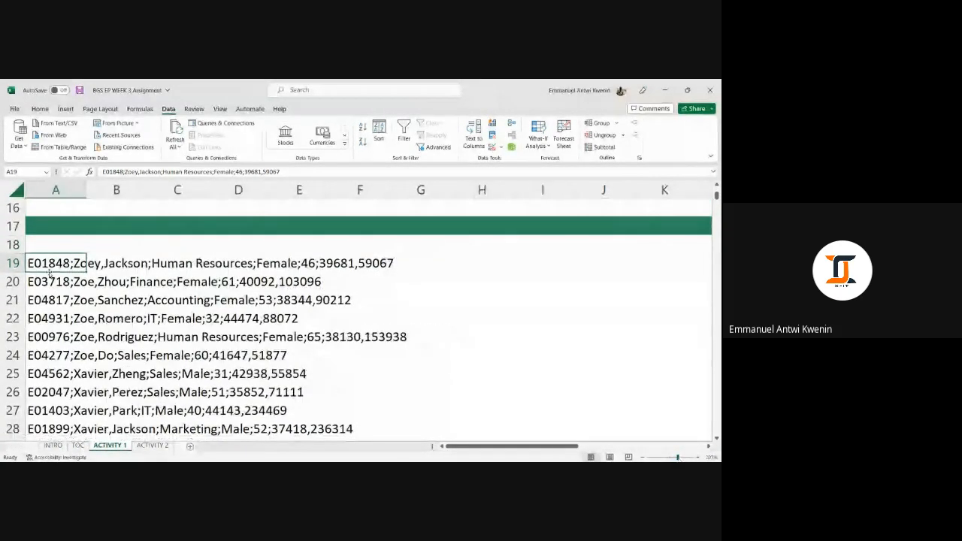
pyautogui.scroll(-2, 339, 315)
pyautogui.scroll(5, 286, 316)
pyautogui.scroll(-2, 119, 352)
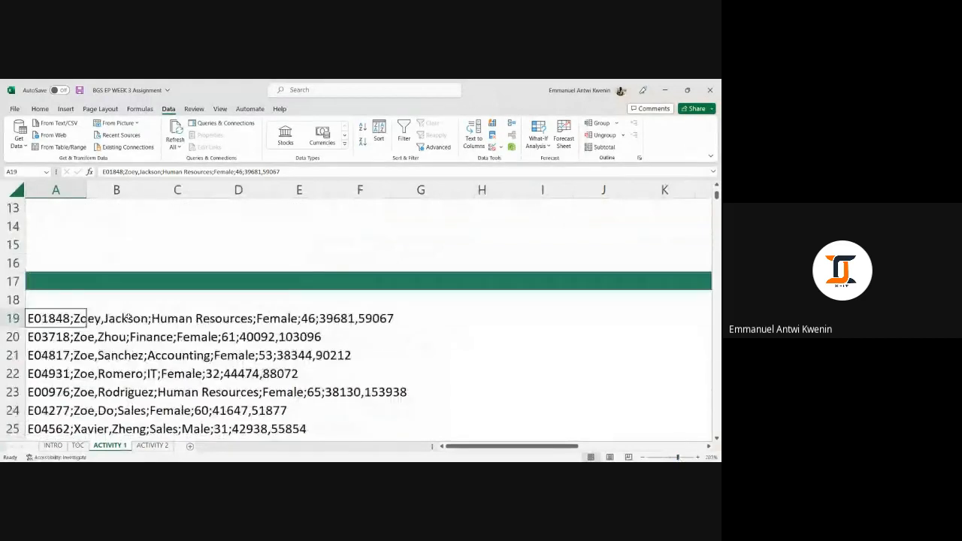
pyautogui.click(122, 320)
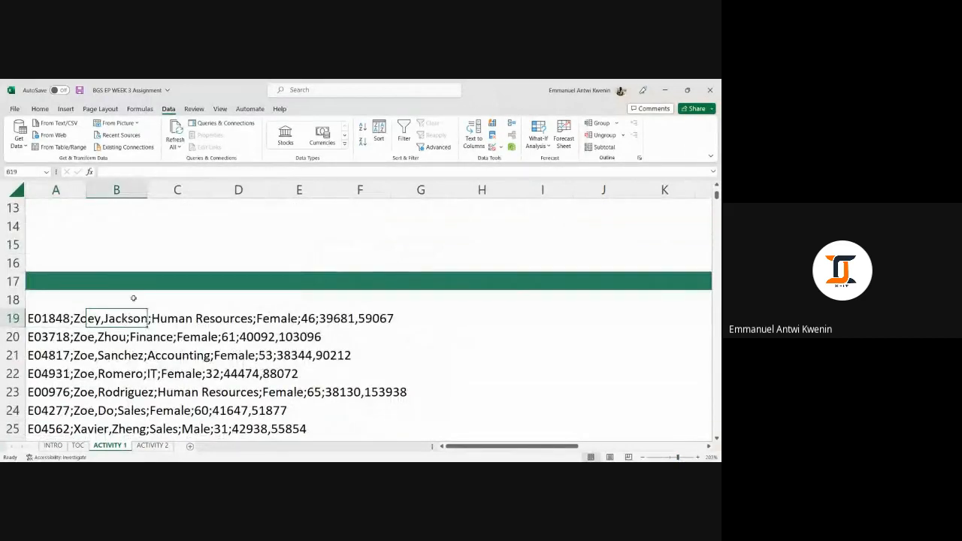
pyautogui.click(140, 172)
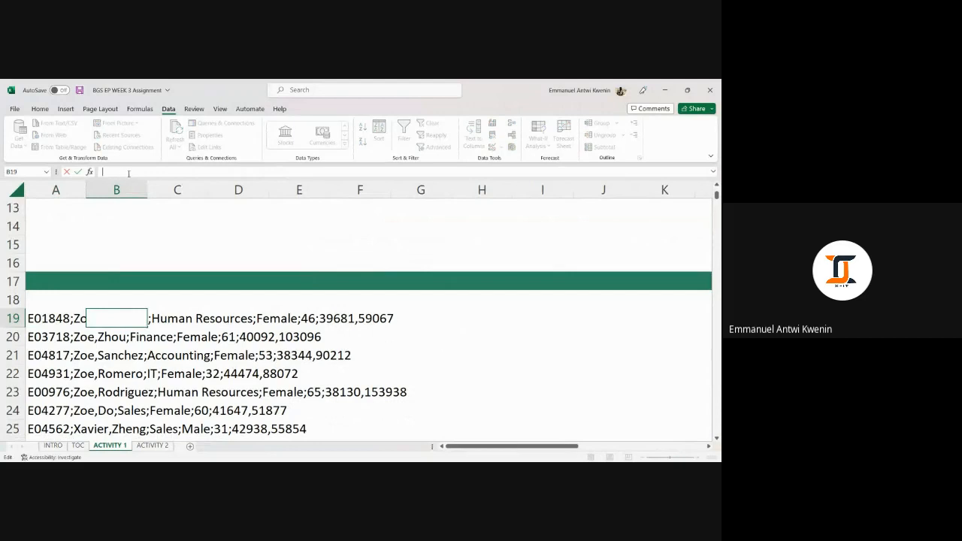
pyautogui.press('Tab')
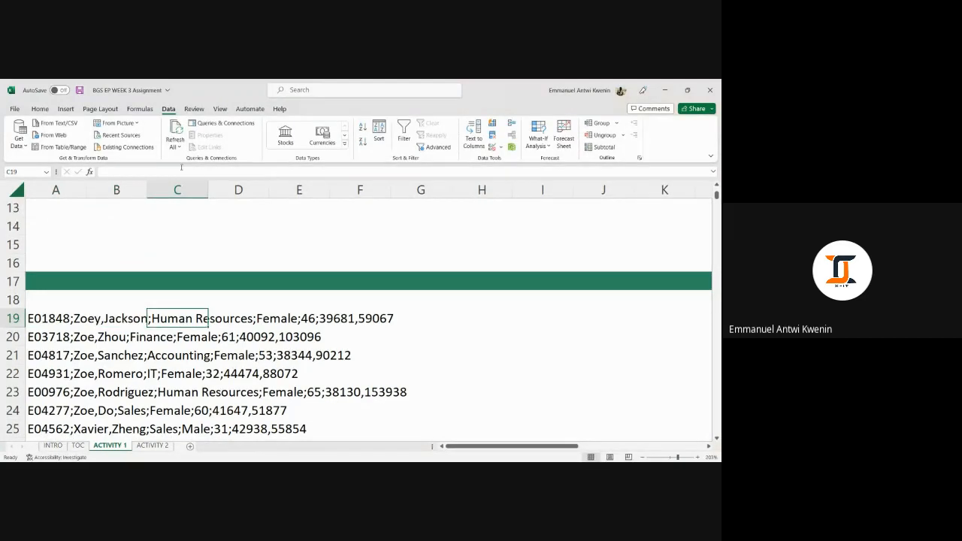
pyautogui.click(38, 322)
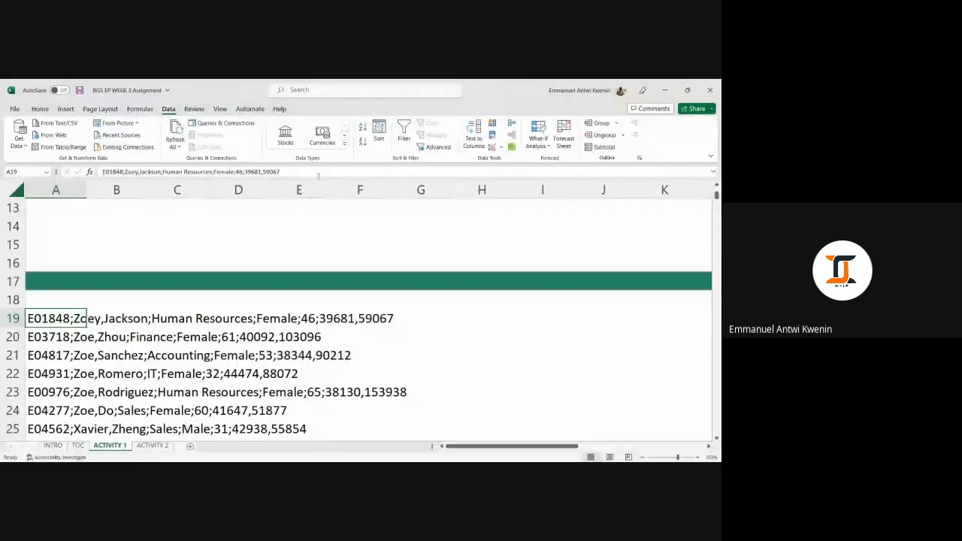
pyautogui.click(281, 171)
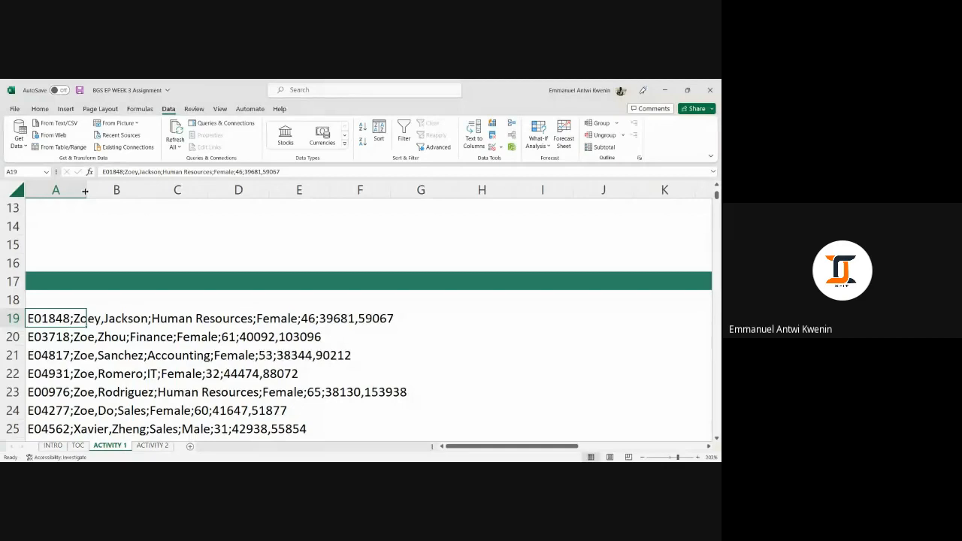
# Step: Widen column A so the full employee records fit within the column
pyautogui.moveTo(86, 190); pyautogui.dragTo(439, 191)
pyautogui.click(601, 319)
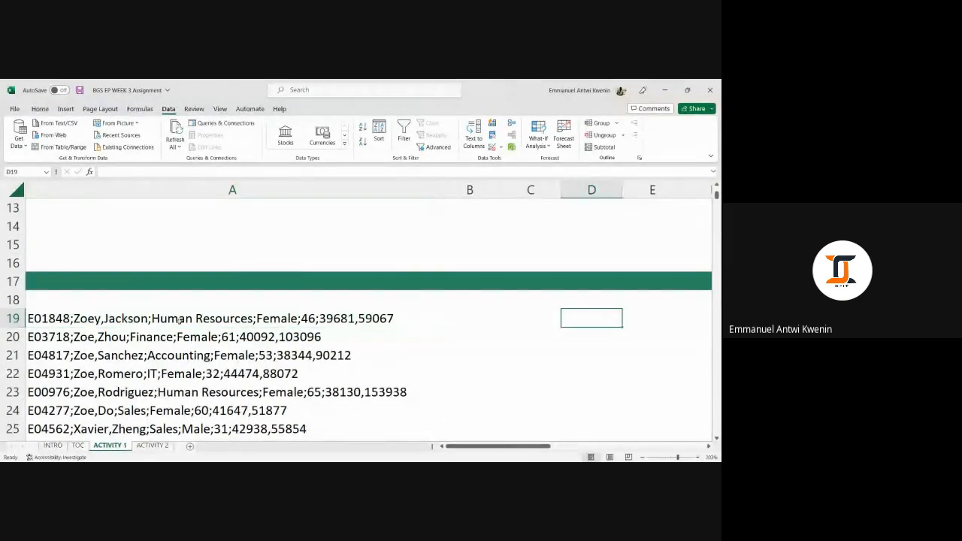
pyautogui.click(84, 319)
pyautogui.scroll(-3, 82, 318)
pyautogui.scroll(3, 248, 354)
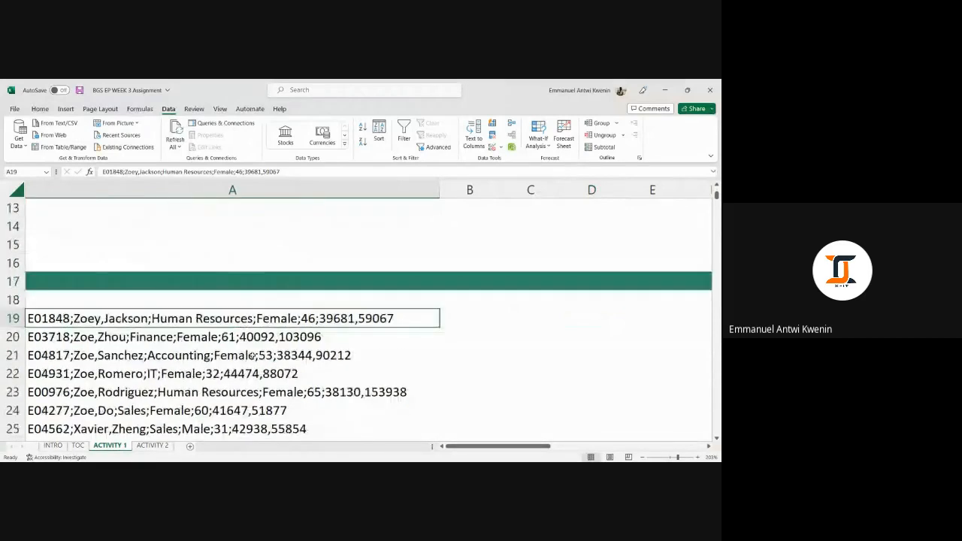
pyautogui.click(245, 338)
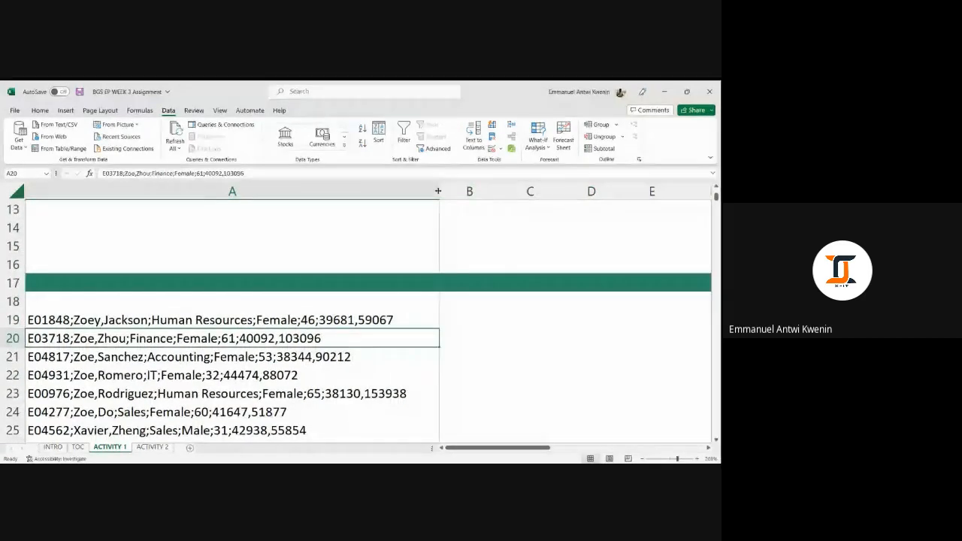
pyautogui.moveTo(440, 191)
pyautogui.mouseDown()
pyautogui.moveTo(422, 191)
pyautogui.moveTo(444, 191)
pyautogui.mouseUp()
pyautogui.scroll(-1, 160, 313)
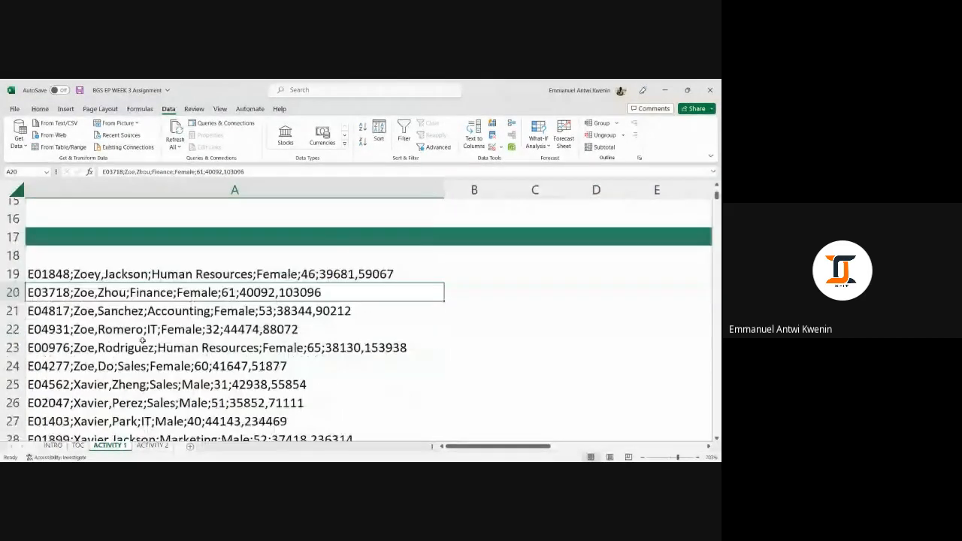
pyautogui.click(160, 306)
pyautogui.scroll(3, 158, 305)
pyautogui.scroll(-2, 159, 309)
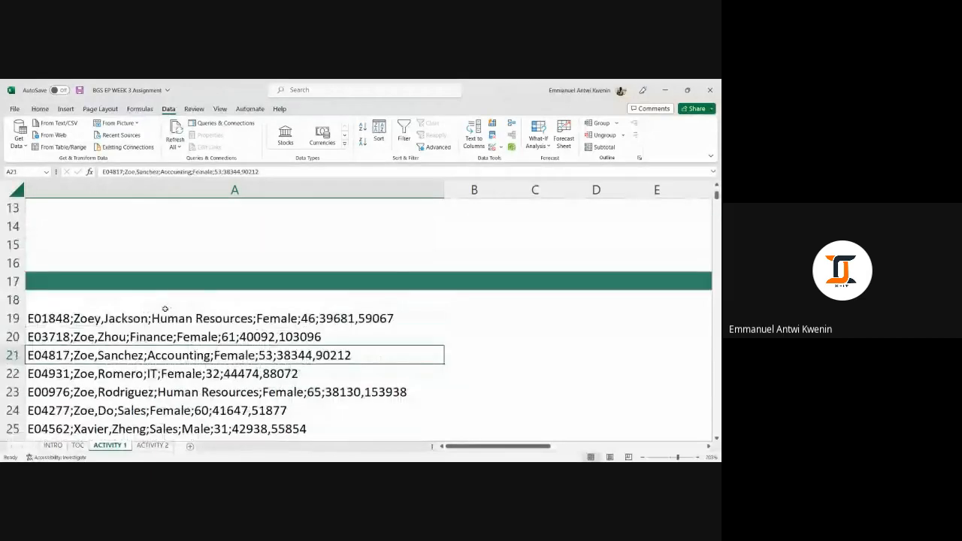
# Step: Narrow column A, then undo the column width changes to restore its default width
pyautogui.click(161, 319)
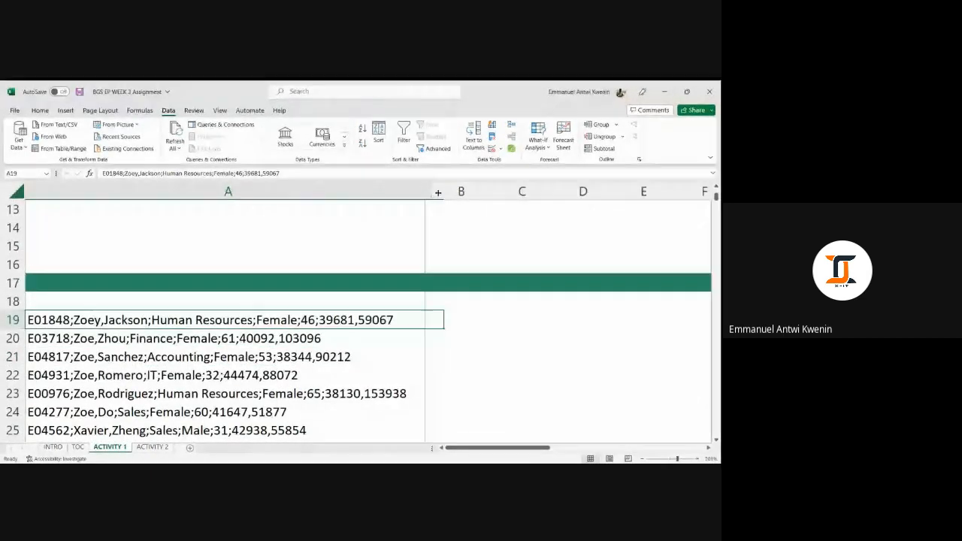
pyautogui.moveTo(444, 191); pyautogui.dragTo(230, 193)
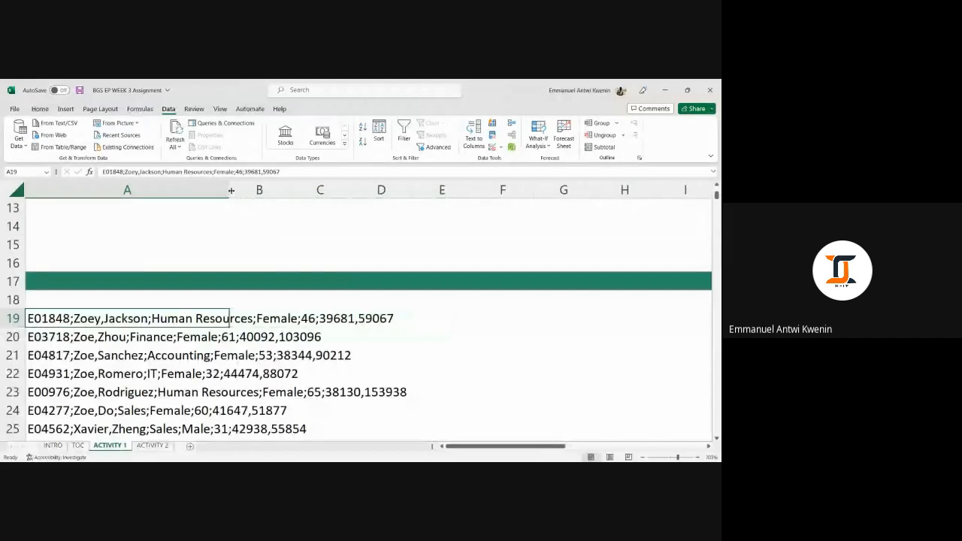
pyautogui.click(335, 230)
pyautogui.click(175, 189)
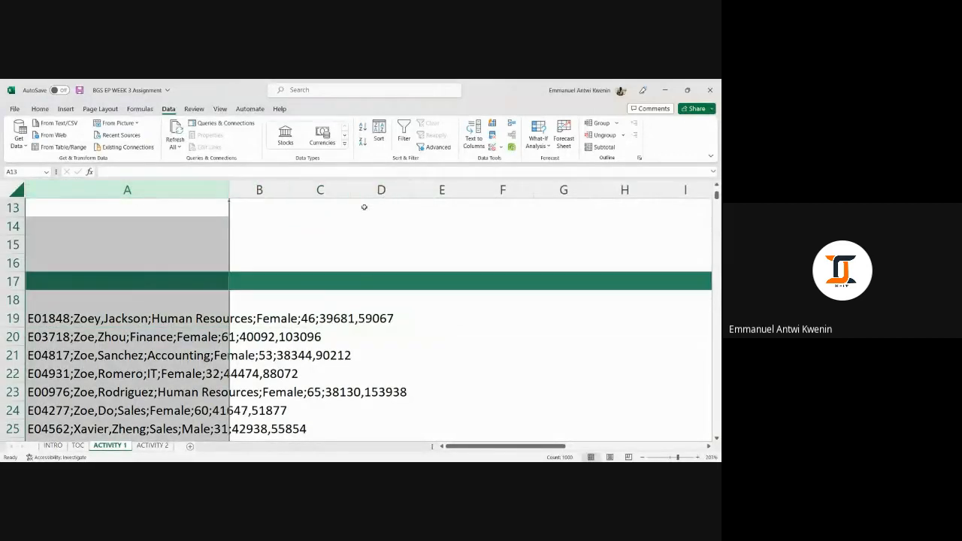
pyautogui.hotkey('ctrl', 'z')
pyautogui.hotkey('ctrl', 'z')
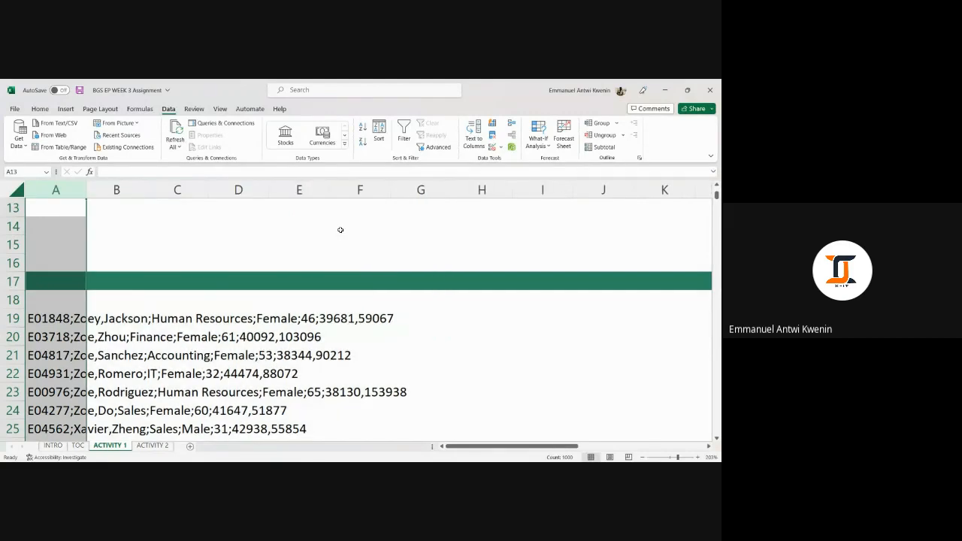
# Step: Copy columns A through G
pyautogui.click(340, 230)
pyautogui.click(55, 190)
pyautogui.keyDown('shift'); pyautogui.click(419, 189); pyautogui.keyUp('shift')
pyautogui.rightClick(418, 191)
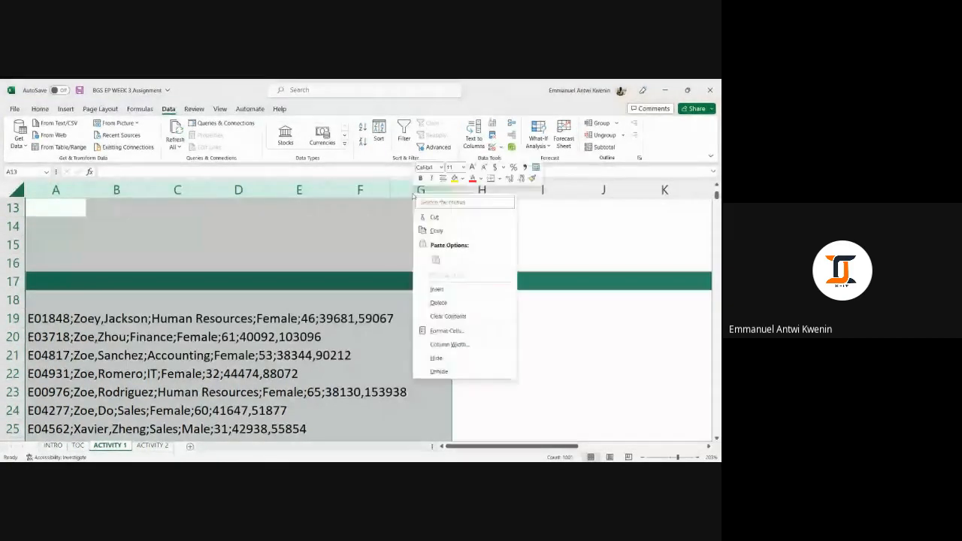
pyautogui.click(436, 230)
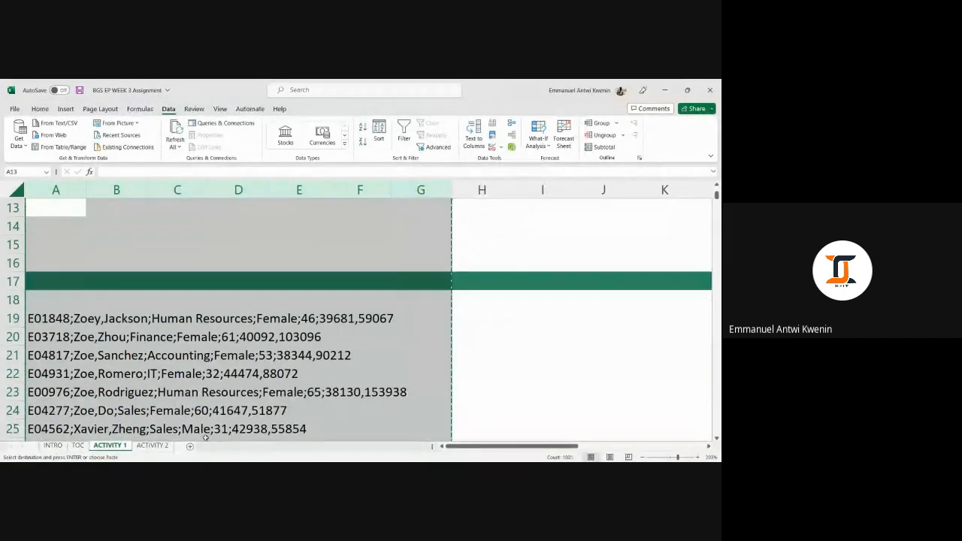
# Step: Insert a new sheet and try pasting the copied columns at cell A2
pyautogui.click(191, 445)
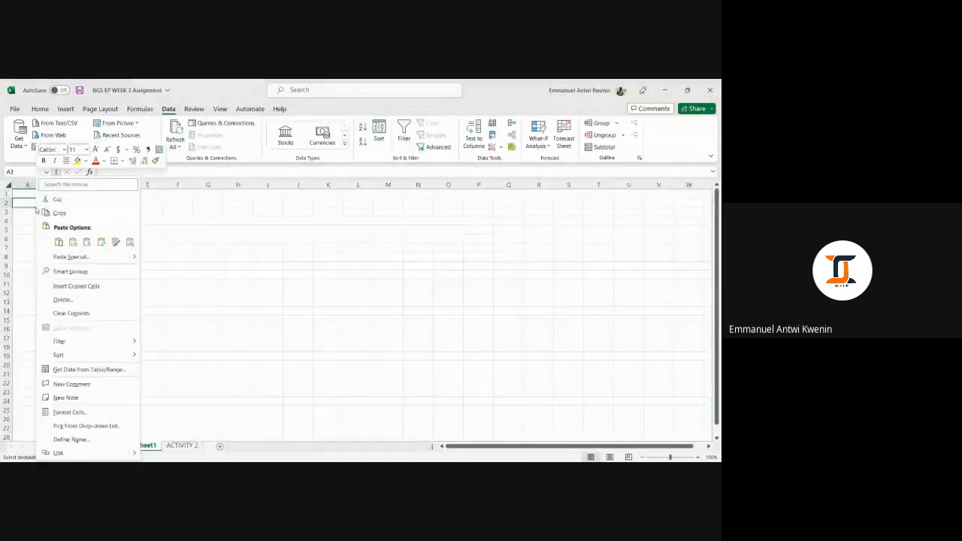
pyautogui.rightClick(34, 203)
pyautogui.click(60, 242)
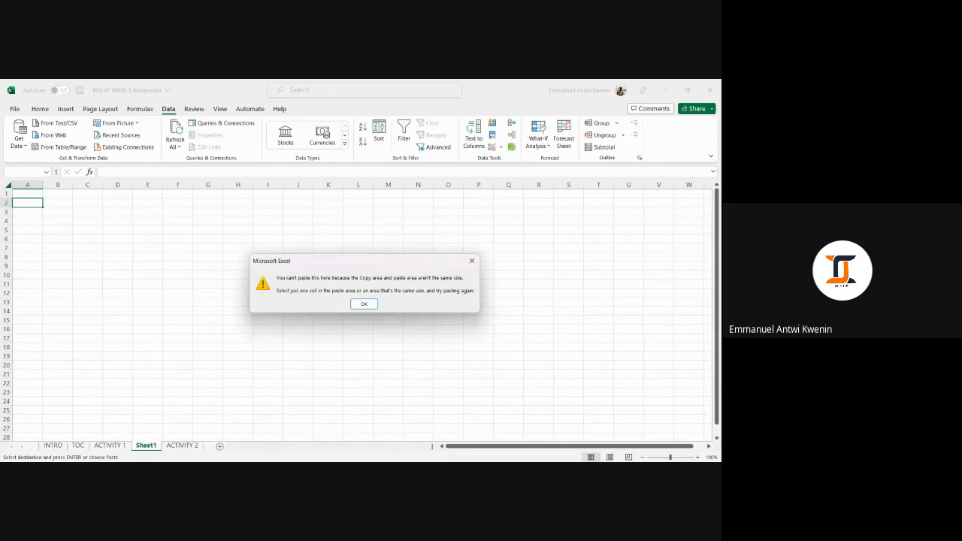
pyautogui.click(364, 304)
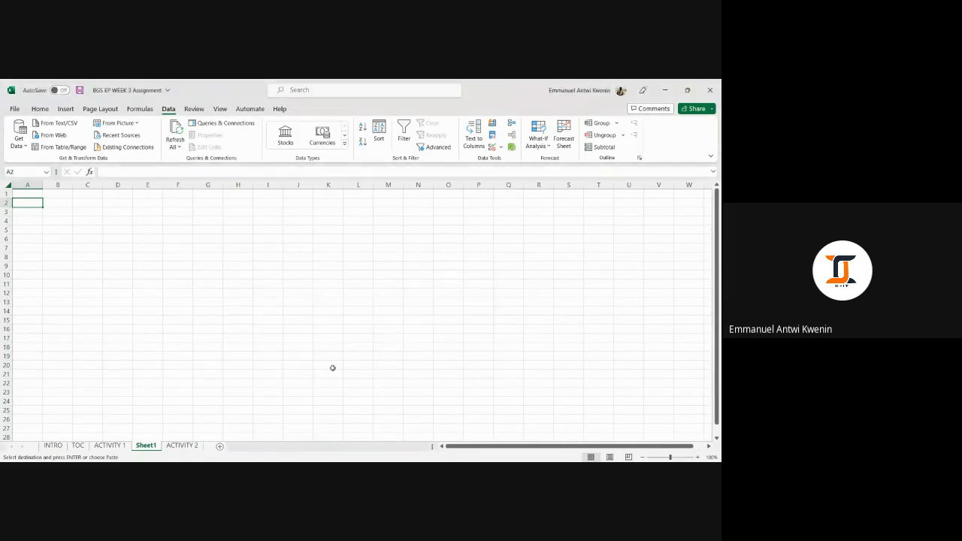
# Step: Return to the ACTIVITY 1 sheet and inspect the empty columns beside the employee records
pyautogui.click(105, 446)
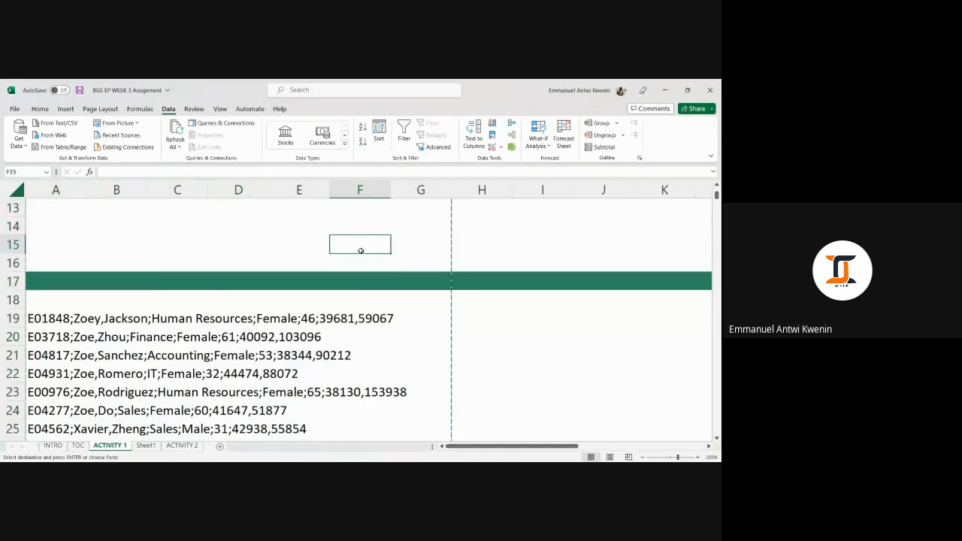
pyautogui.click(474, 256)
pyautogui.click(530, 262)
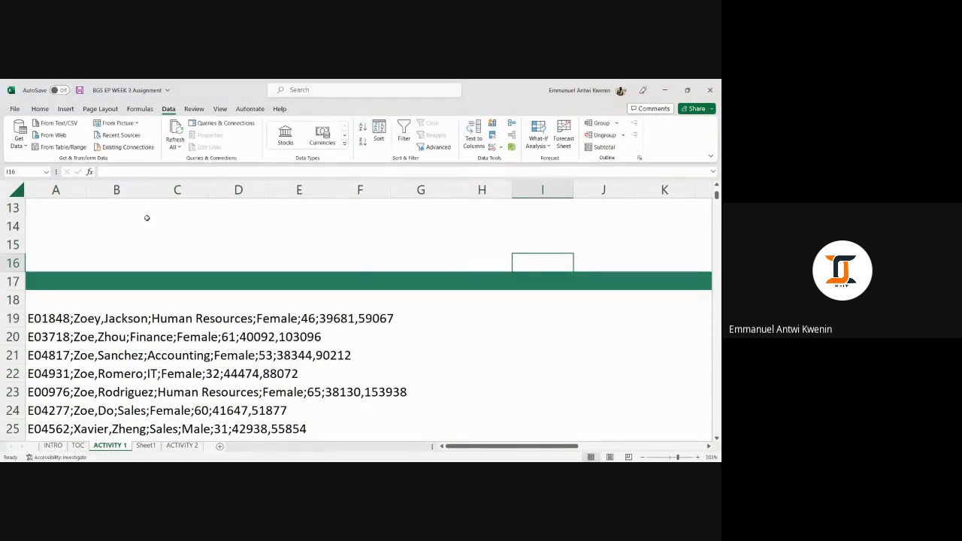
pyautogui.click(76, 191)
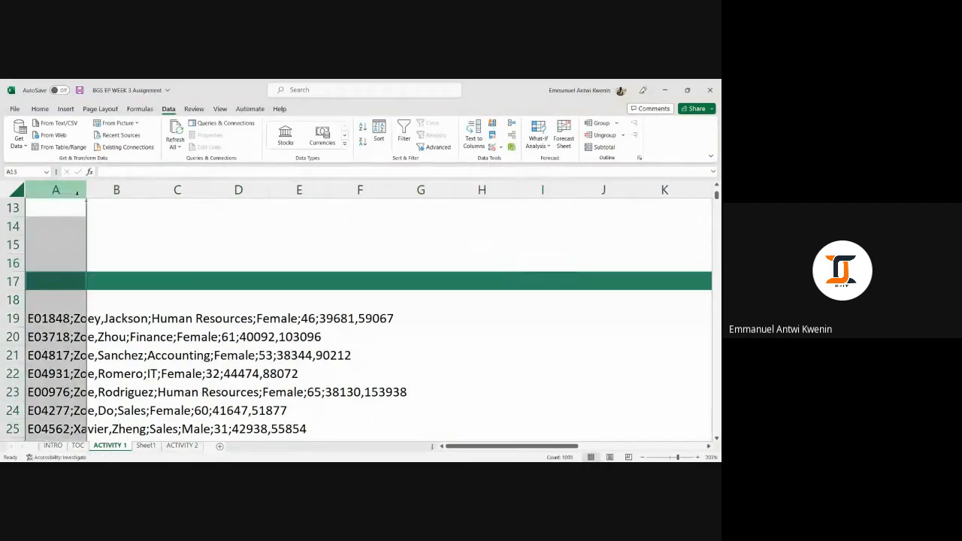
pyautogui.click(115, 190)
pyautogui.click(117, 190)
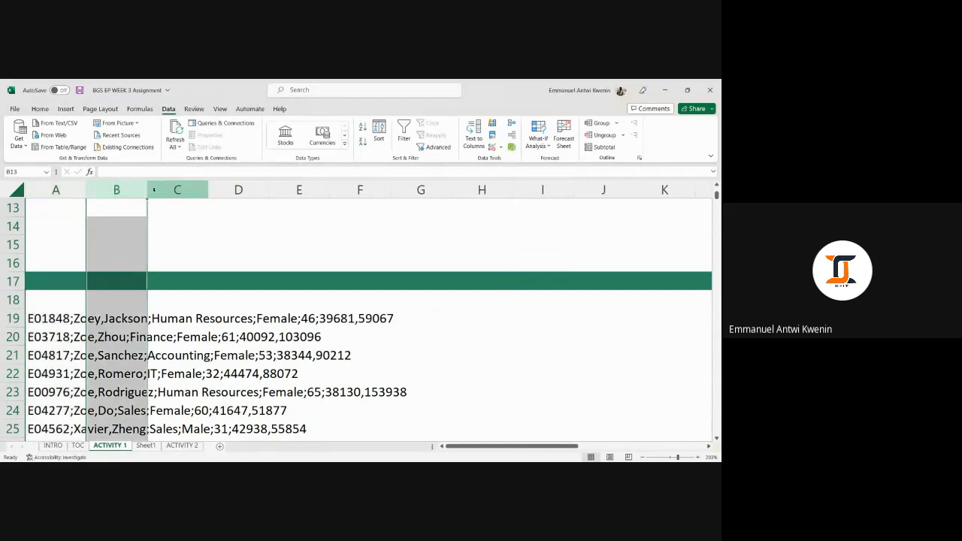
pyautogui.click(177, 190)
pyautogui.click(238, 190)
pyautogui.click(76, 191)
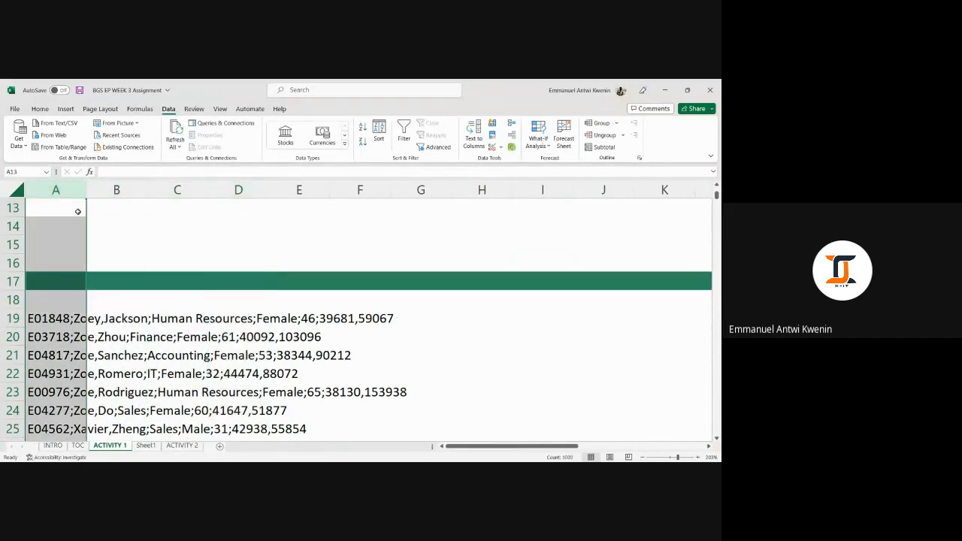
pyautogui.click(67, 319)
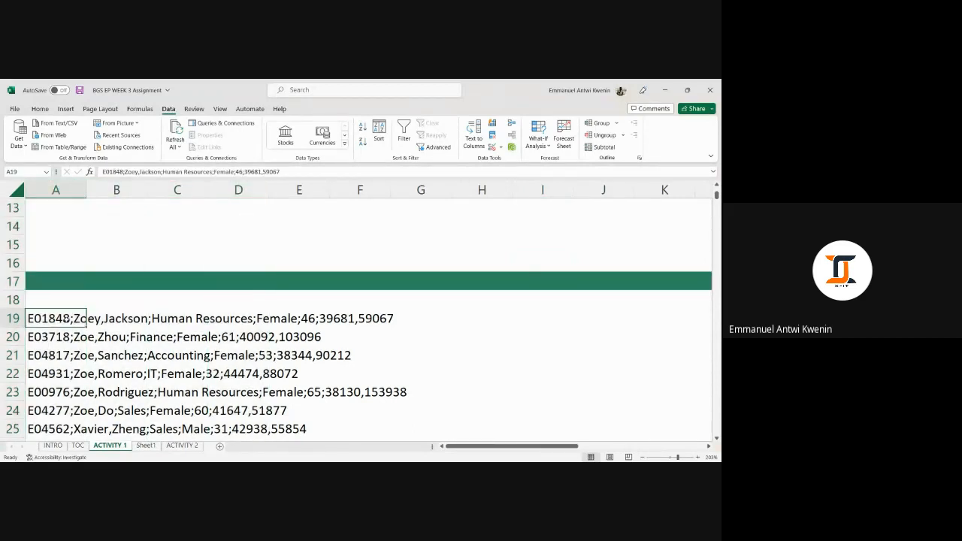
pyautogui.scroll(-4, 199, 263)
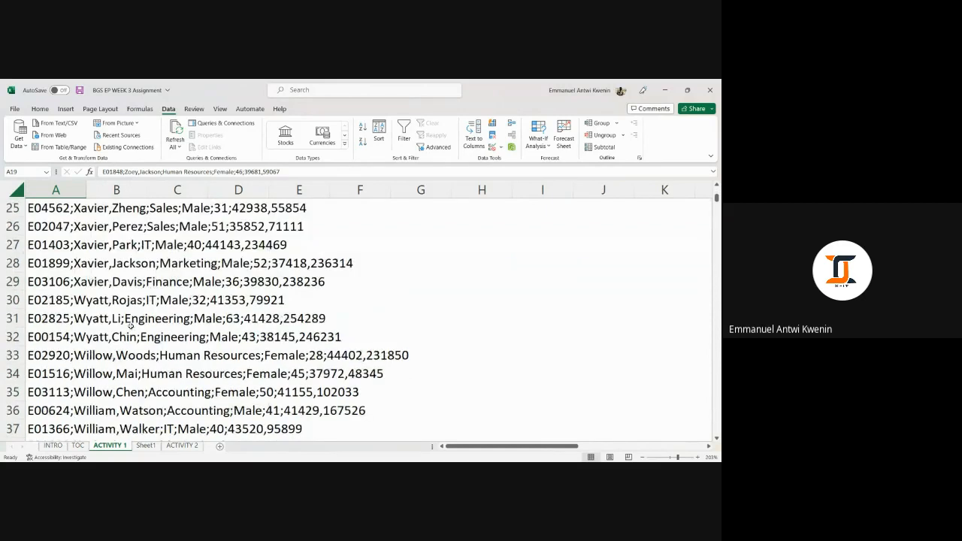
pyautogui.scroll(3, 93, 289)
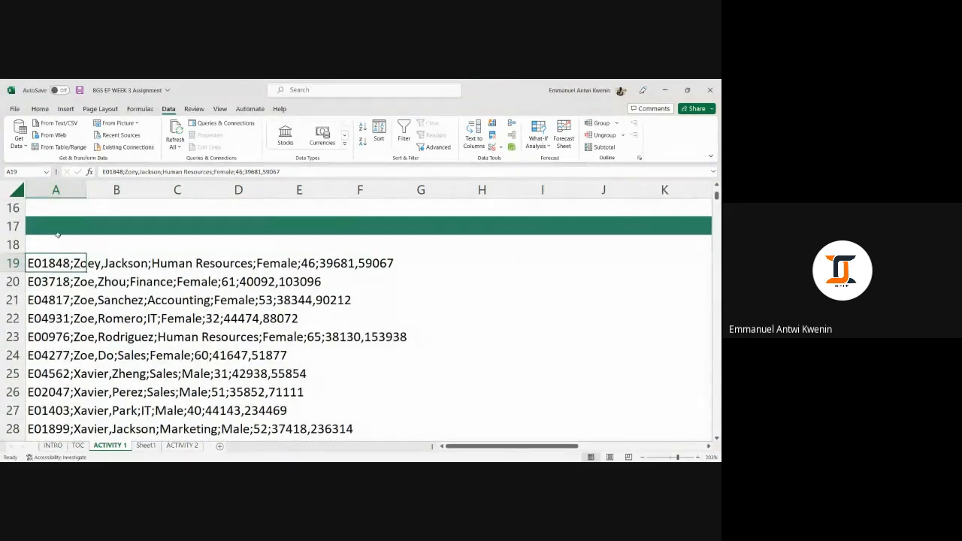
pyautogui.hotkey('ctrl', 'shift', 'Down')
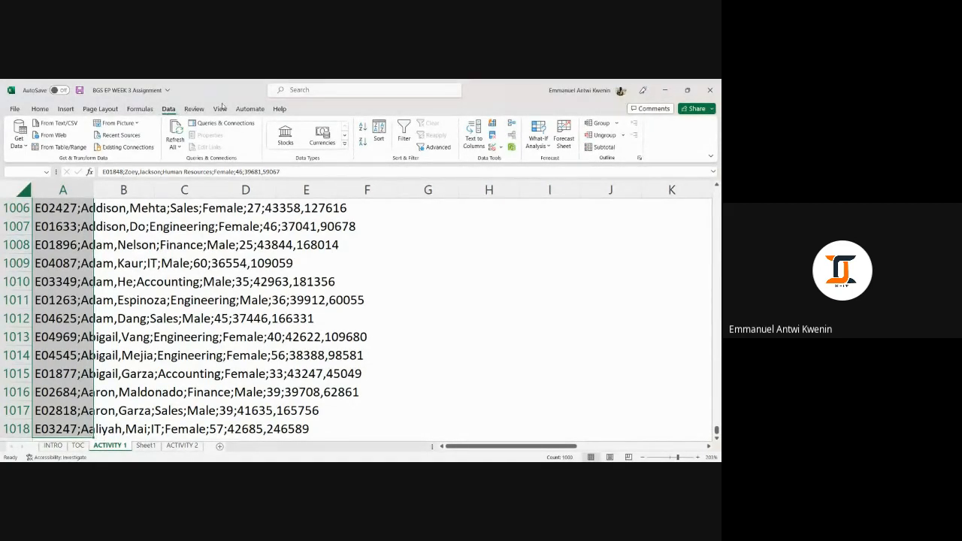
pyautogui.click(479, 149)
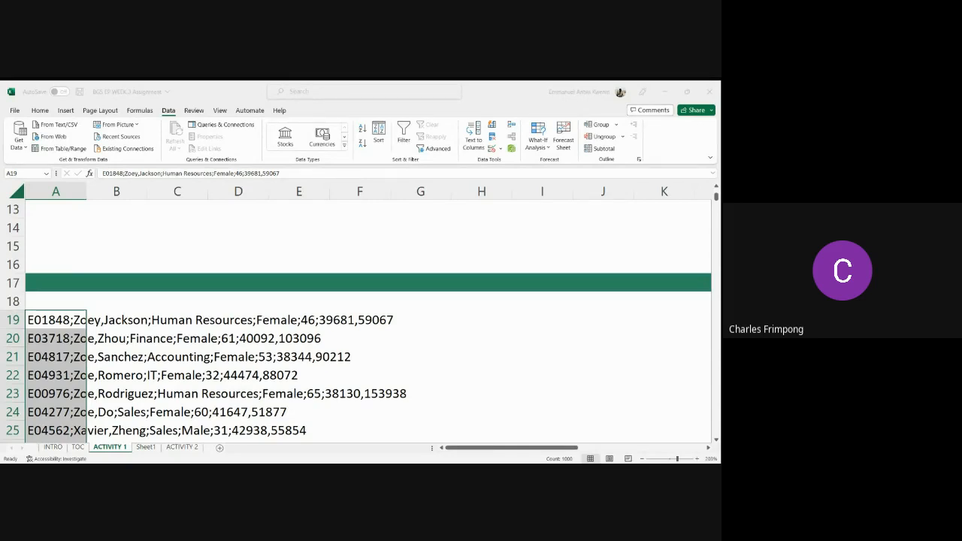
pyautogui.click(342, 391)
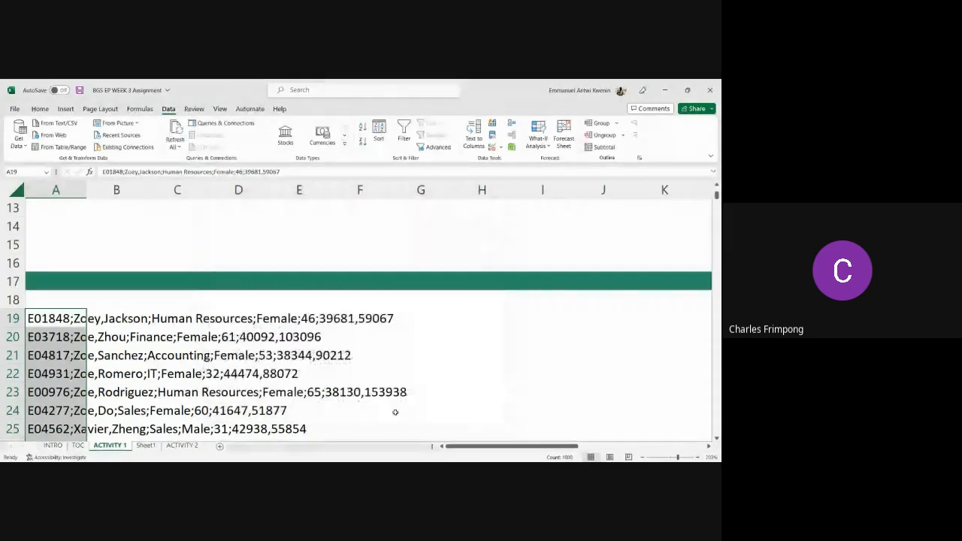
pyautogui.click(396, 413)
pyautogui.hotkey('alt', 'Tab')
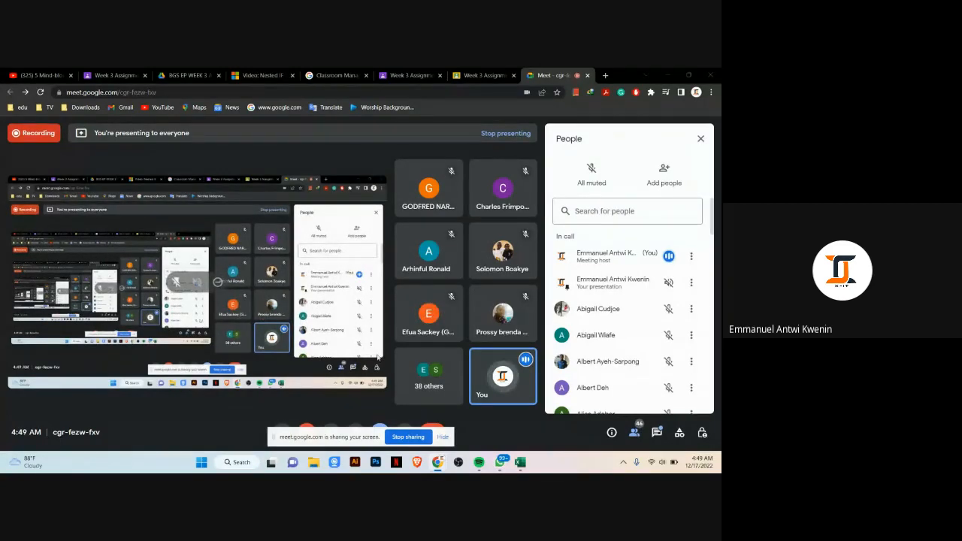
pyautogui.moveTo(520, 461)
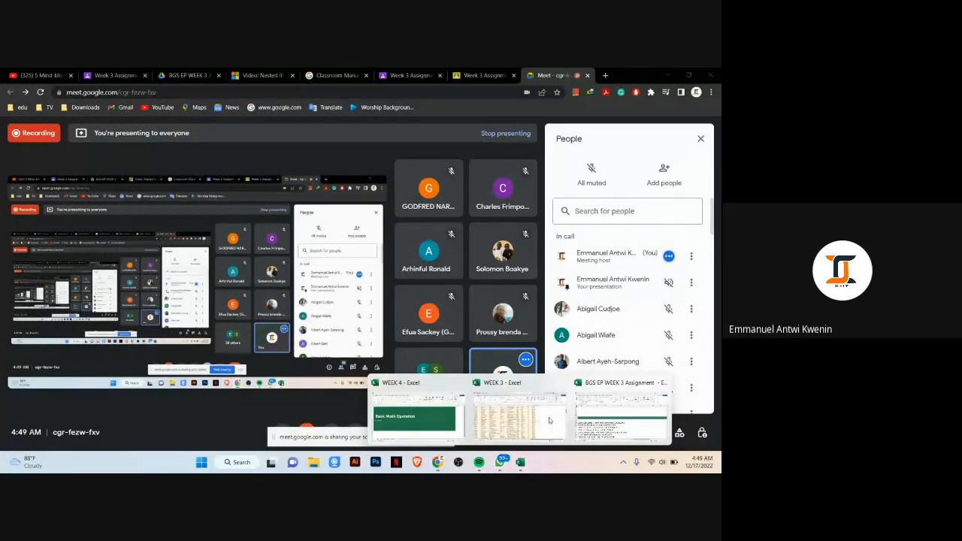
pyautogui.click(567, 414)
# Step: Review the employee records and the empty columns B through E next to them
pyautogui.scroll(-4, 375, 316)
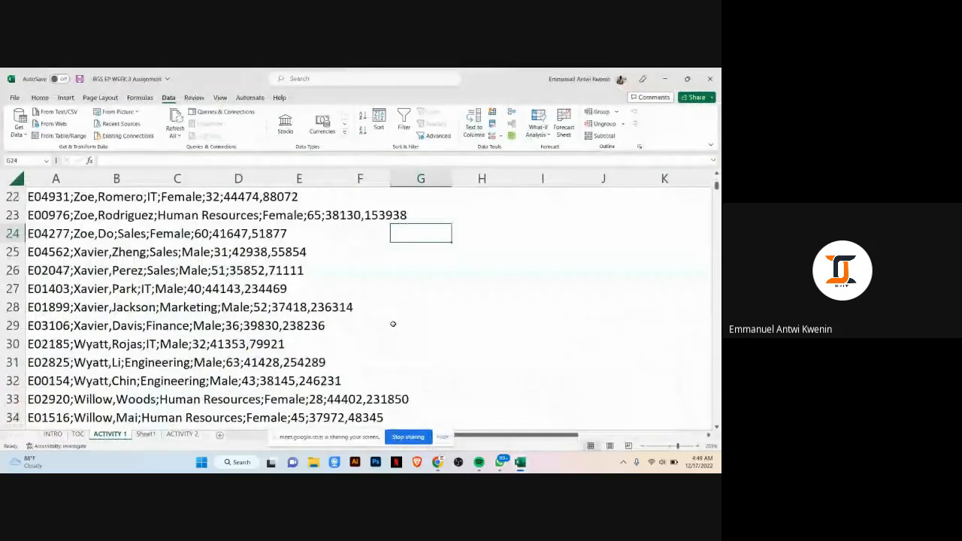
pyautogui.scroll(3, 393, 324)
pyautogui.click(57, 255)
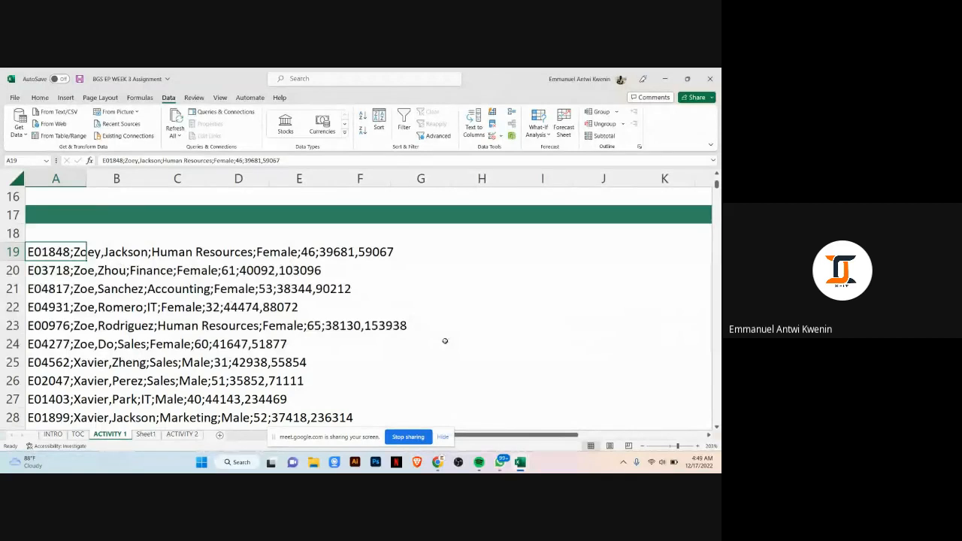
pyautogui.scroll(3, 260, 273)
pyautogui.scroll(-4, 256, 286)
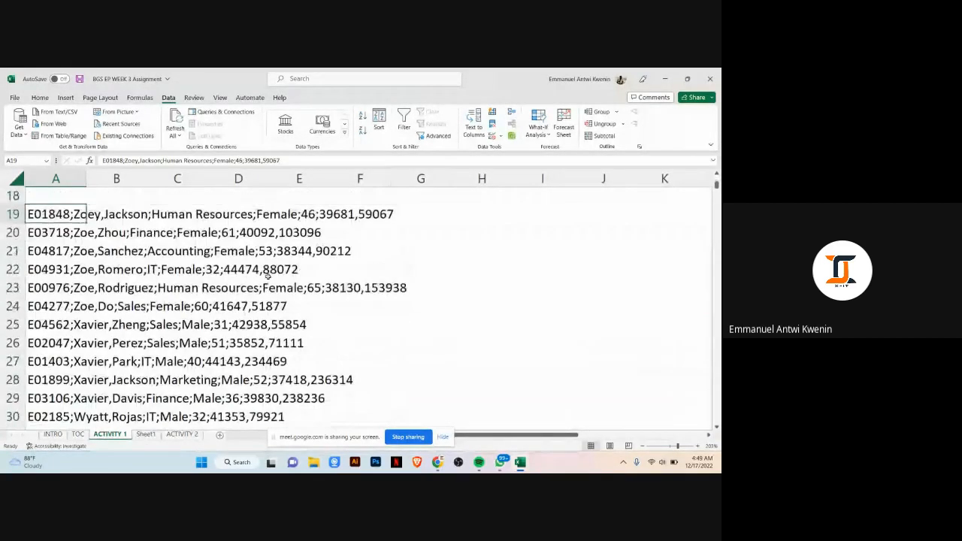
pyautogui.scroll(2, 245, 299)
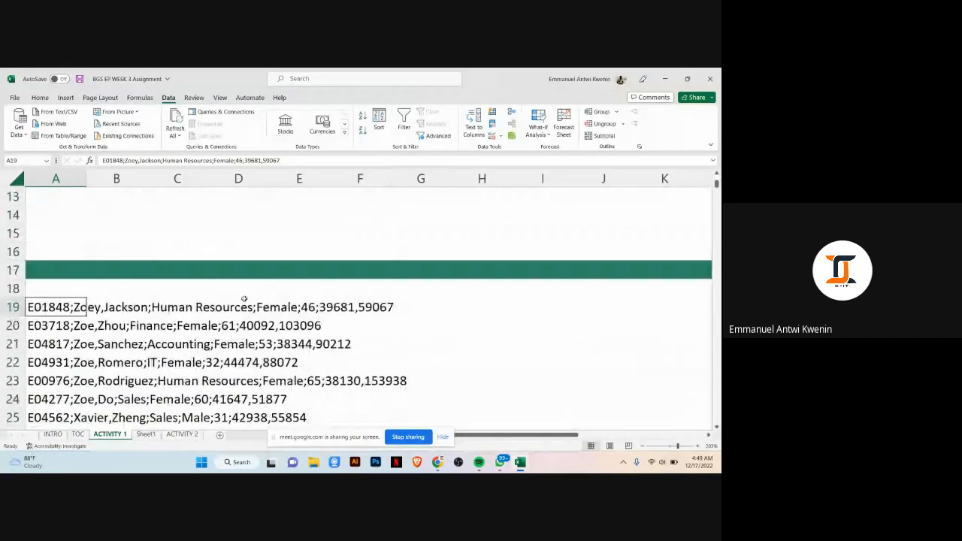
pyautogui.click(76, 179)
pyautogui.click(52, 306)
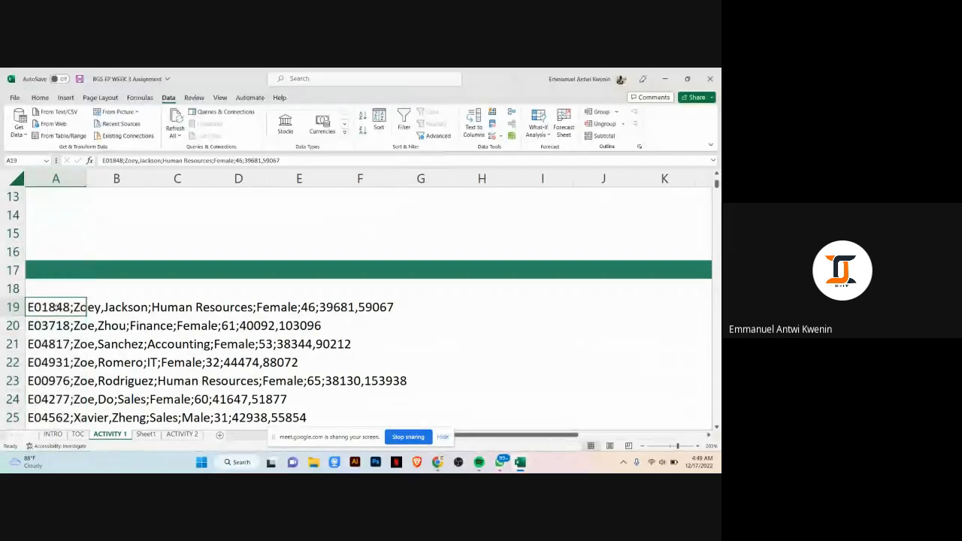
pyautogui.click(118, 178)
pyautogui.click(178, 179)
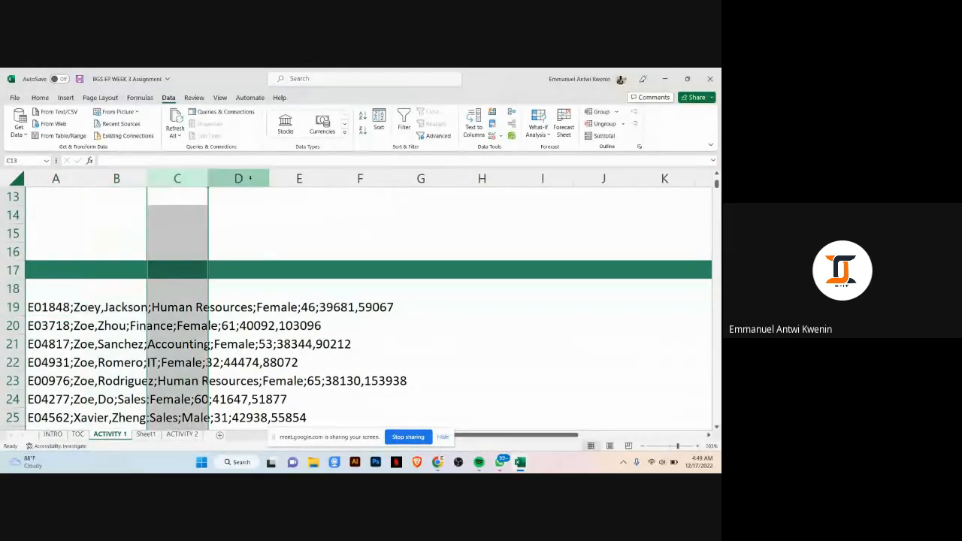
pyautogui.click(239, 178)
pyautogui.click(310, 181)
pyautogui.click(70, 302)
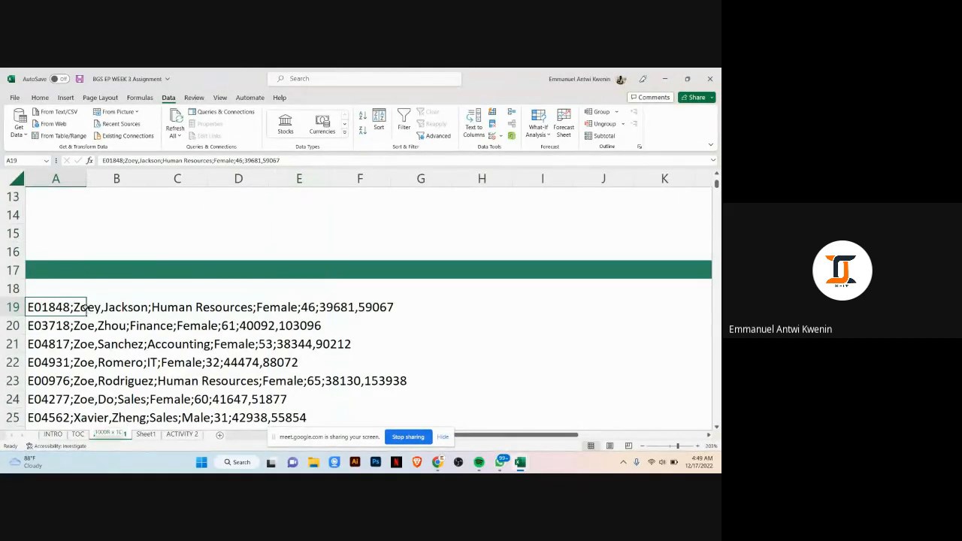
# Step: Split the employee records in column A into separate columns using Text to Columns with a semicolon delimiter
pyautogui.hotkey('ctrl', 'shift', 'Down')
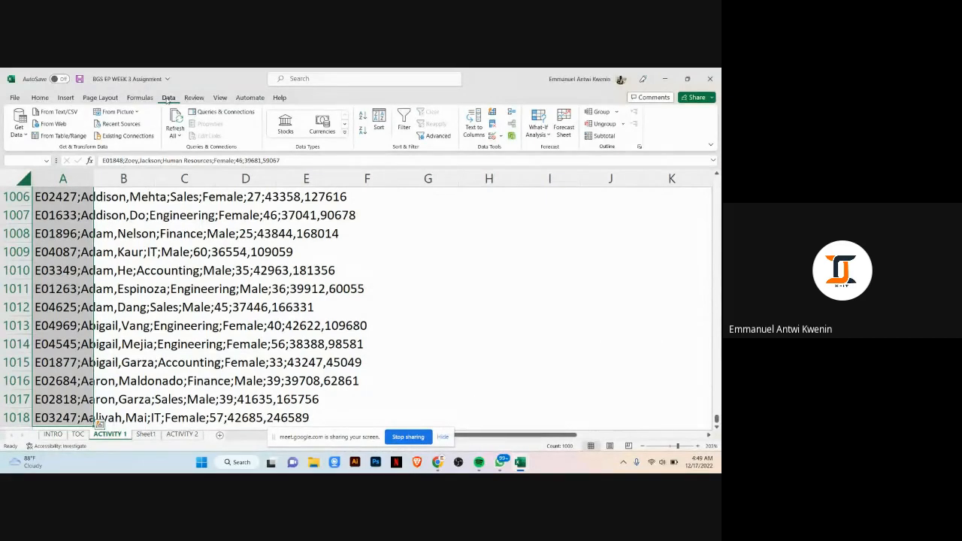
pyautogui.click(472, 135)
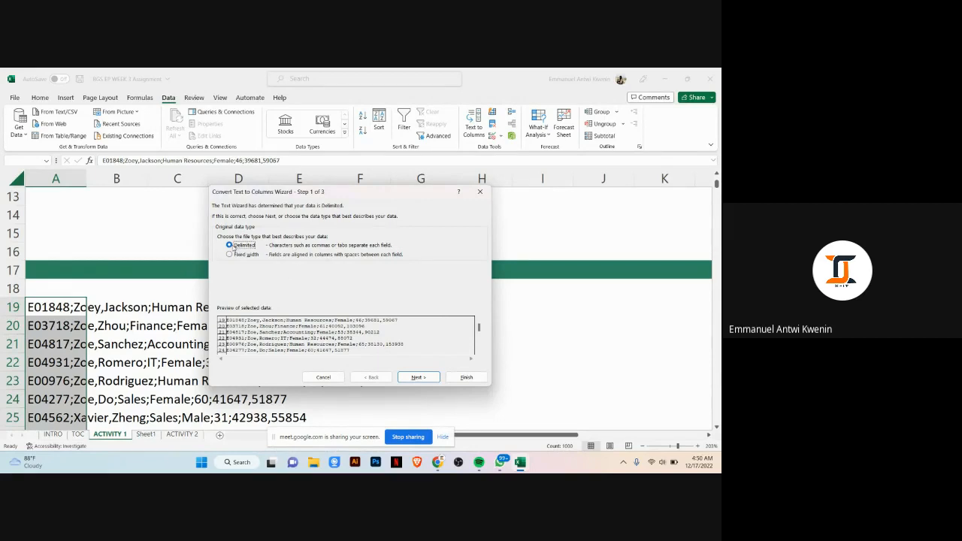
pyautogui.click(433, 378)
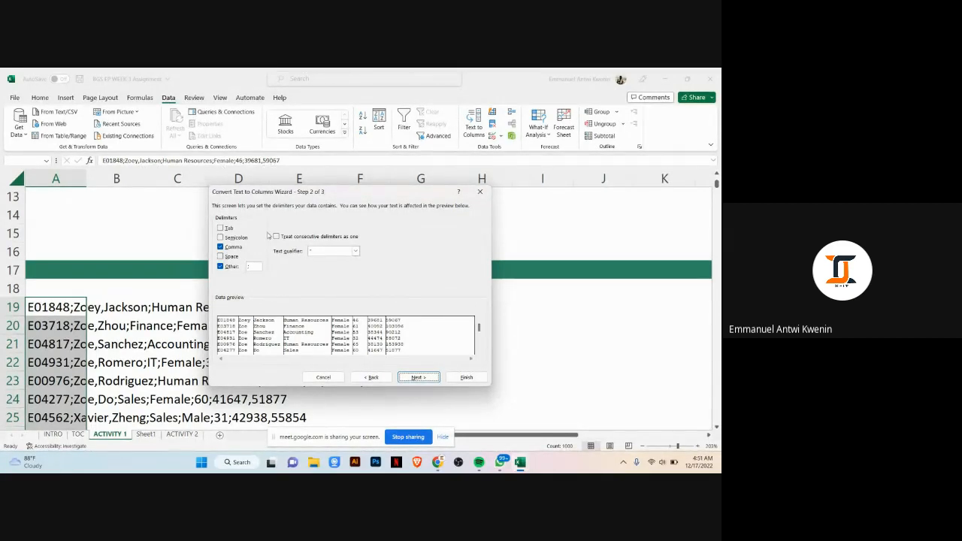
pyautogui.click(220, 246)
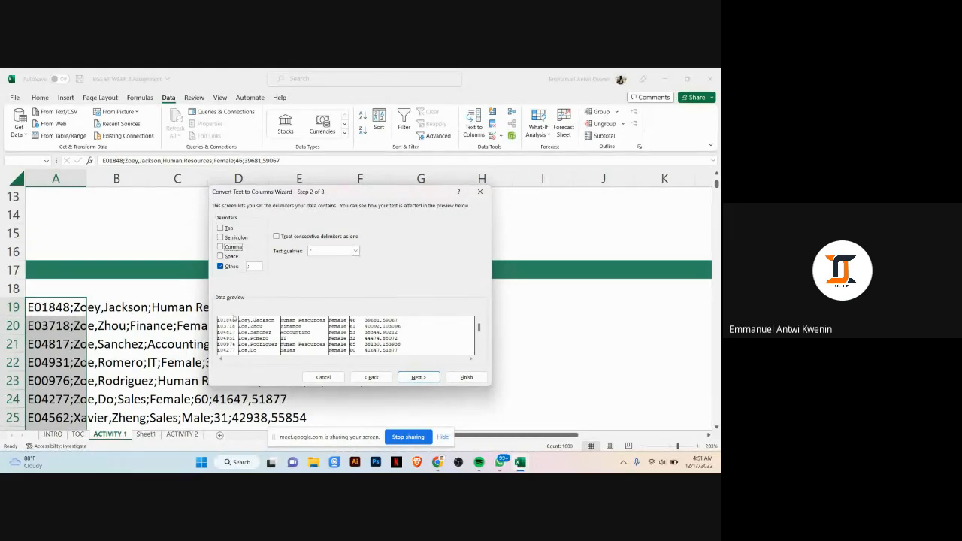
pyautogui.click(255, 269)
pyautogui.press('BackSpace')
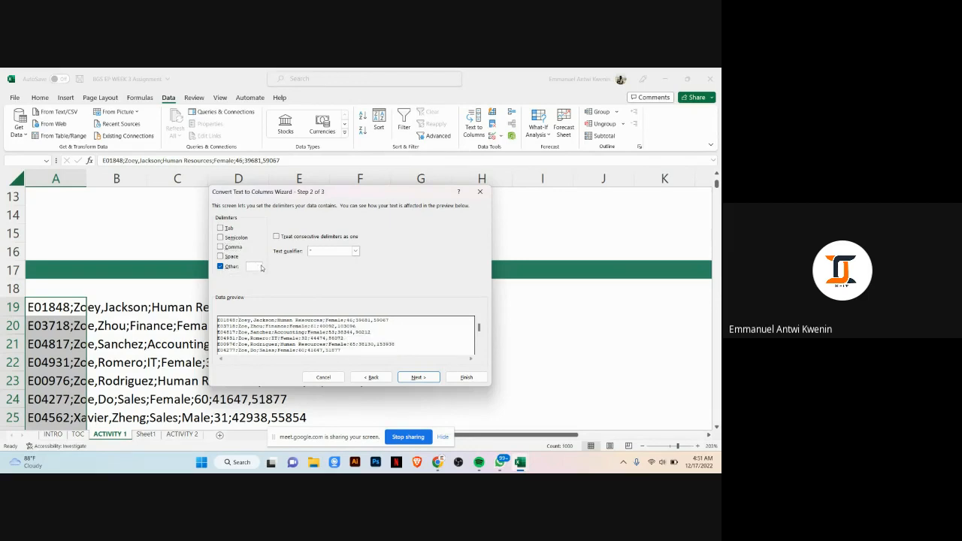
pyautogui.write(';')
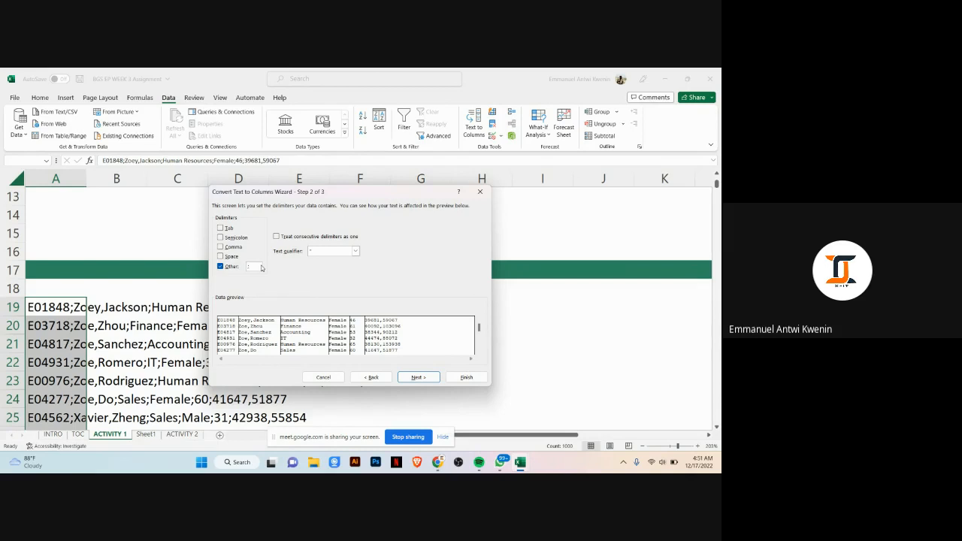
pyautogui.press('BackSpace')
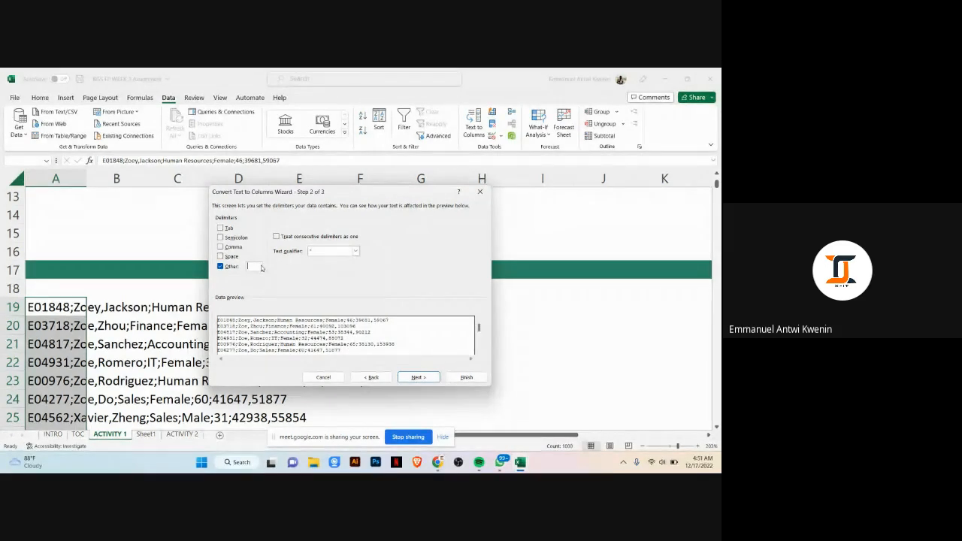
pyautogui.write(';')
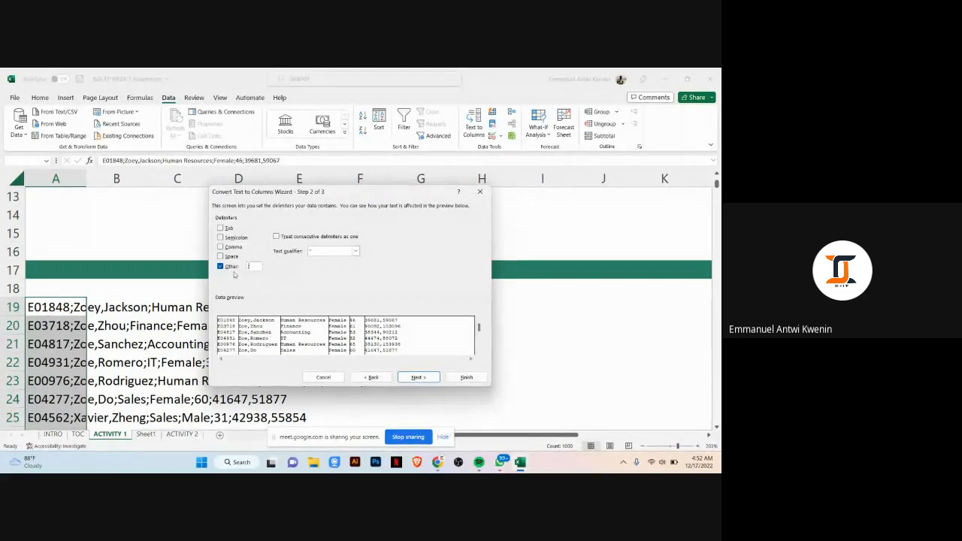
pyautogui.click(221, 247)
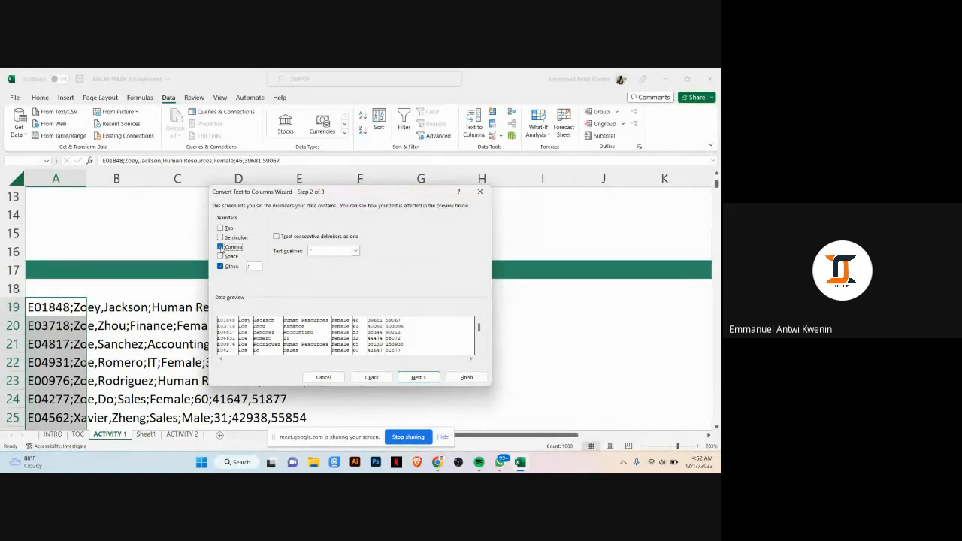
pyautogui.click(220, 247)
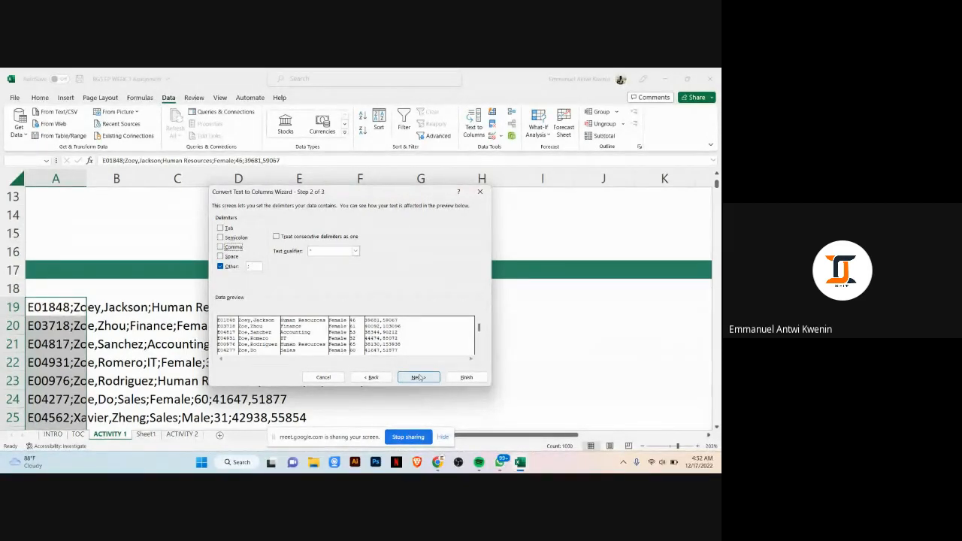
pyautogui.click(449, 379)
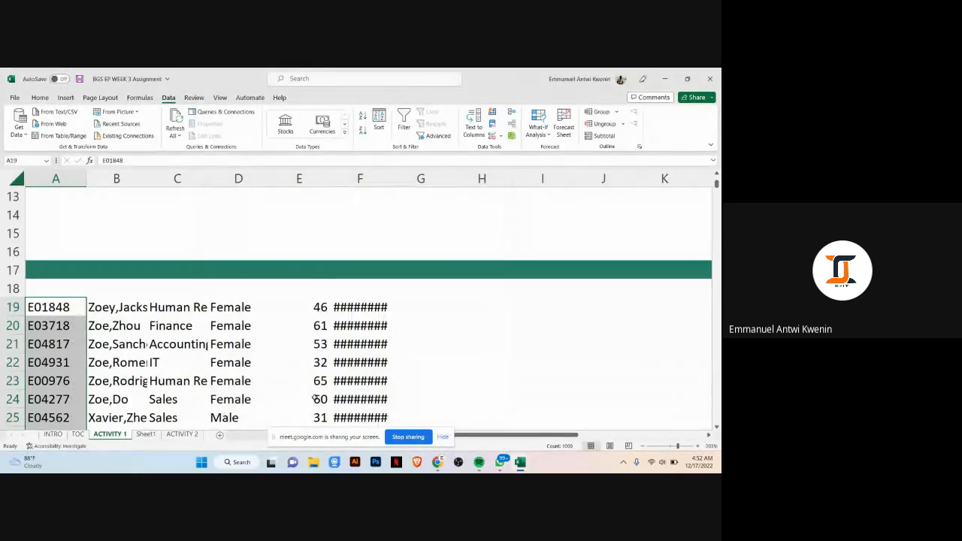
# Step: Widen column F to show the salary values and scroll through the split records
pyautogui.moveTo(390, 178); pyautogui.dragTo(443, 180)
pyautogui.click(473, 293)
pyautogui.scroll(-2, 411, 309)
pyautogui.scroll(-1, 411, 309)
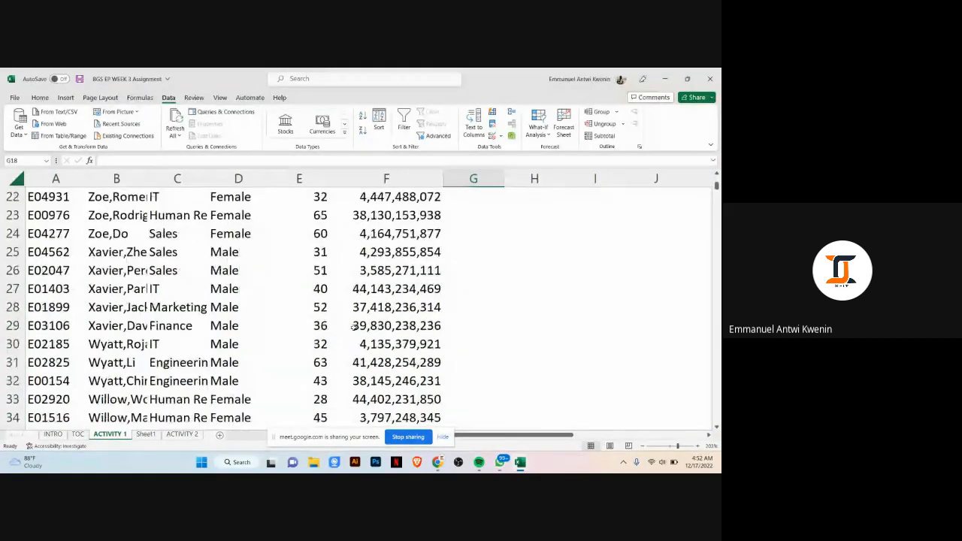
pyautogui.scroll(2, 411, 309)
pyautogui.click(67, 252)
pyautogui.click(110, 252)
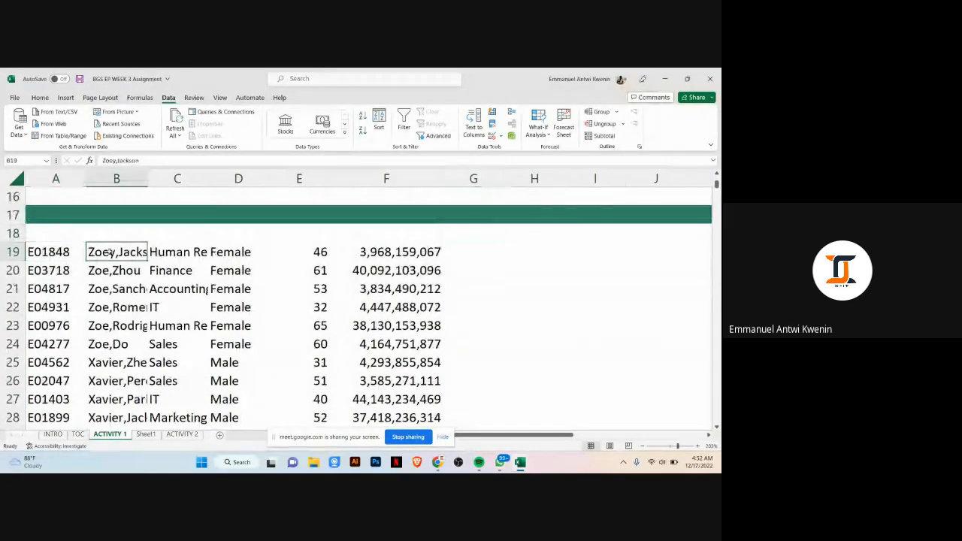
# Step: Widen the name and department columns B and C and check the split cells in row 19
pyautogui.moveTo(147, 177); pyautogui.dragTo(181, 181)
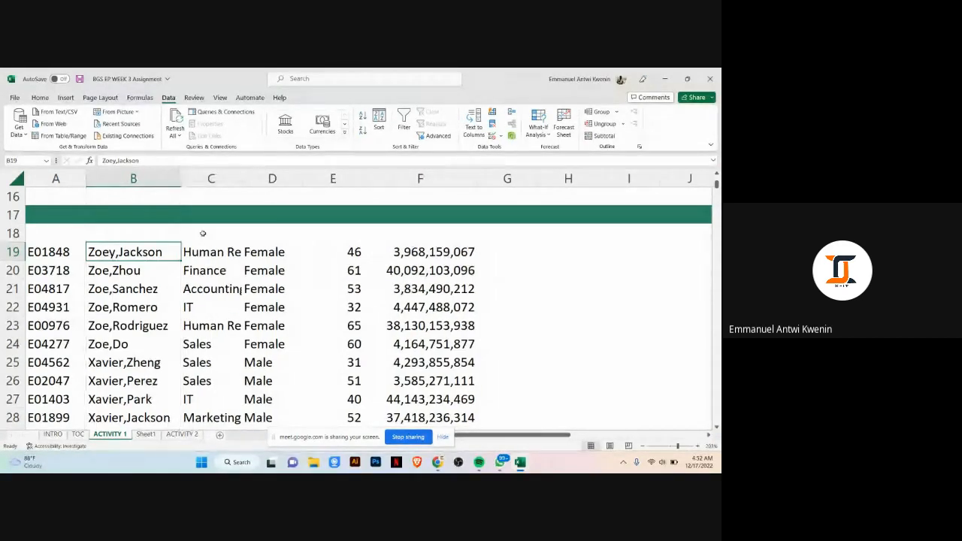
pyautogui.click(219, 254)
pyautogui.moveTo(242, 178); pyautogui.dragTo(305, 180)
pyautogui.click(353, 251)
pyautogui.click(402, 260)
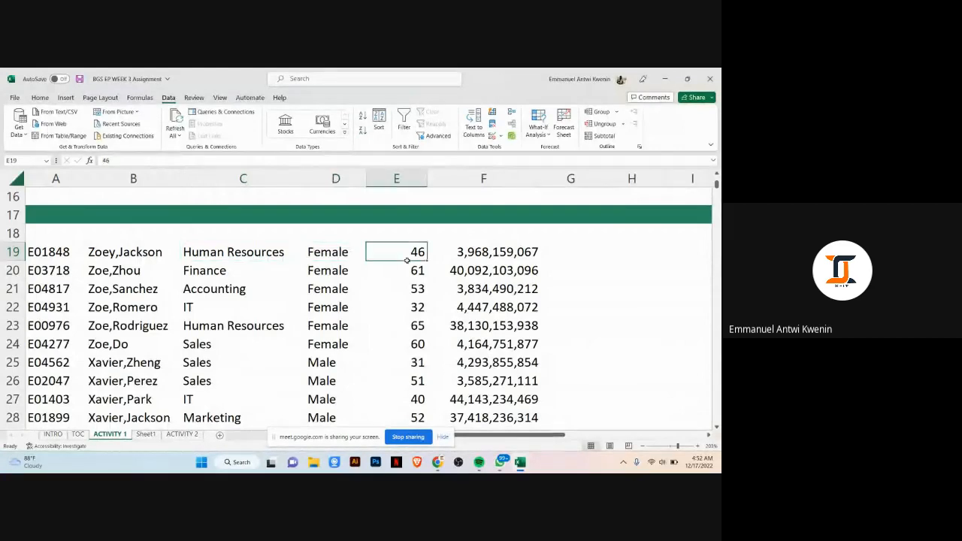
pyautogui.click(447, 259)
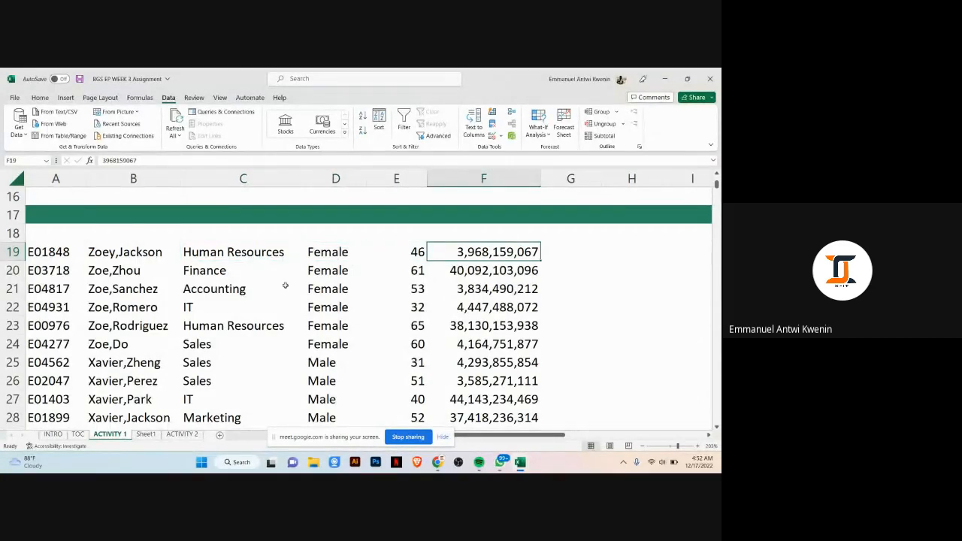
pyautogui.click(147, 256)
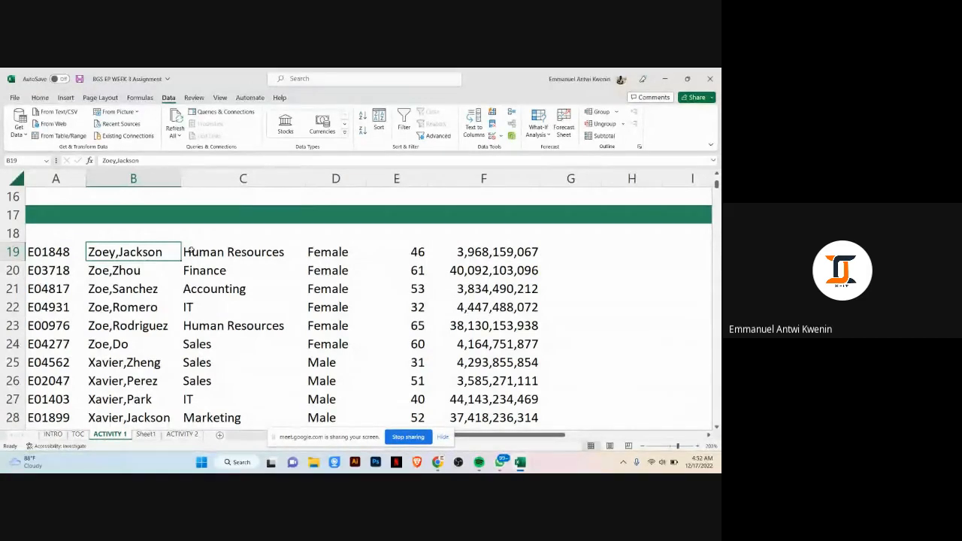
pyautogui.click(490, 255)
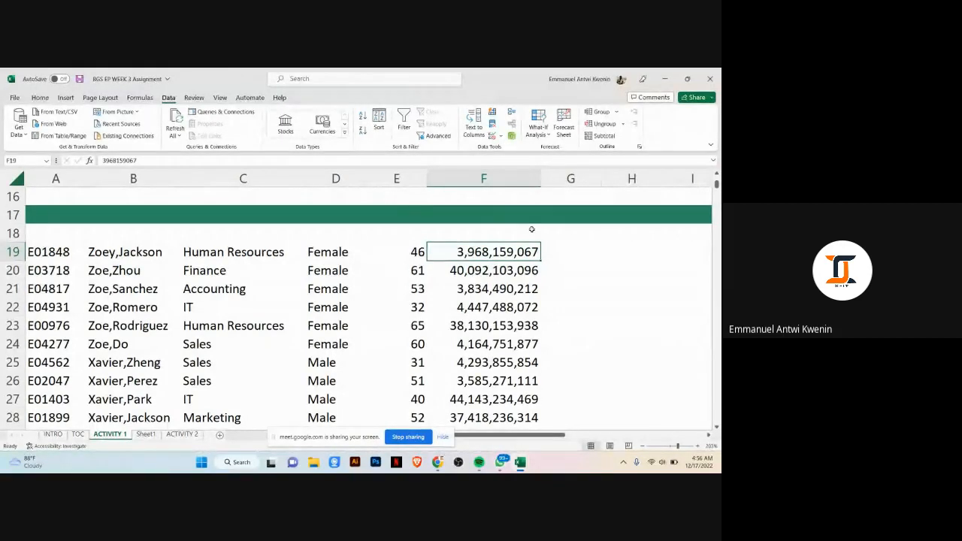
# Step: Undo the column width changes and the semicolon text split
pyautogui.hotkey('ctrl', 'z')
pyautogui.hotkey('ctrl', 'z')
pyautogui.hotkey('ctrl', 'z')
pyautogui.hotkey('ctrl', 'z')
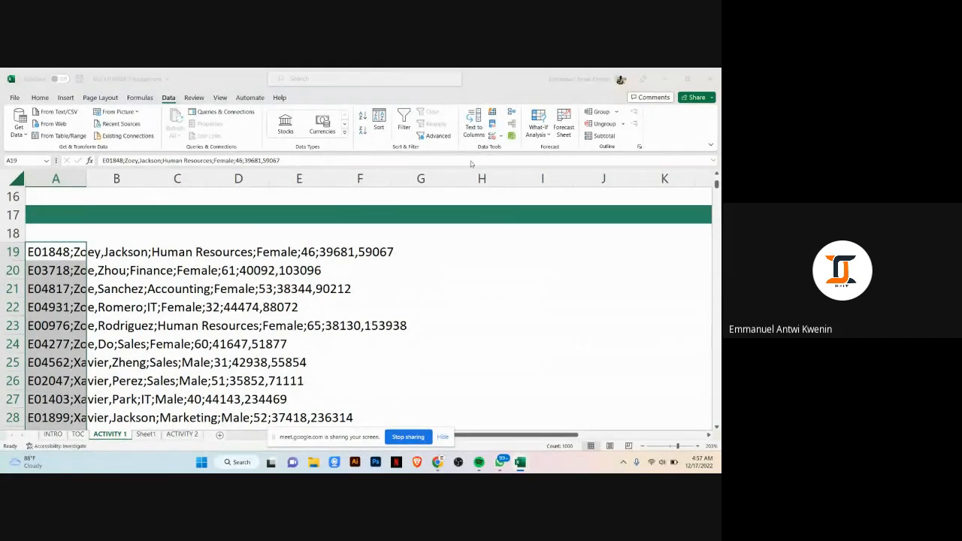
# Step: Split the column A records with Text to Columns using both semicolon and comma delimiters
pyautogui.click(479, 134)
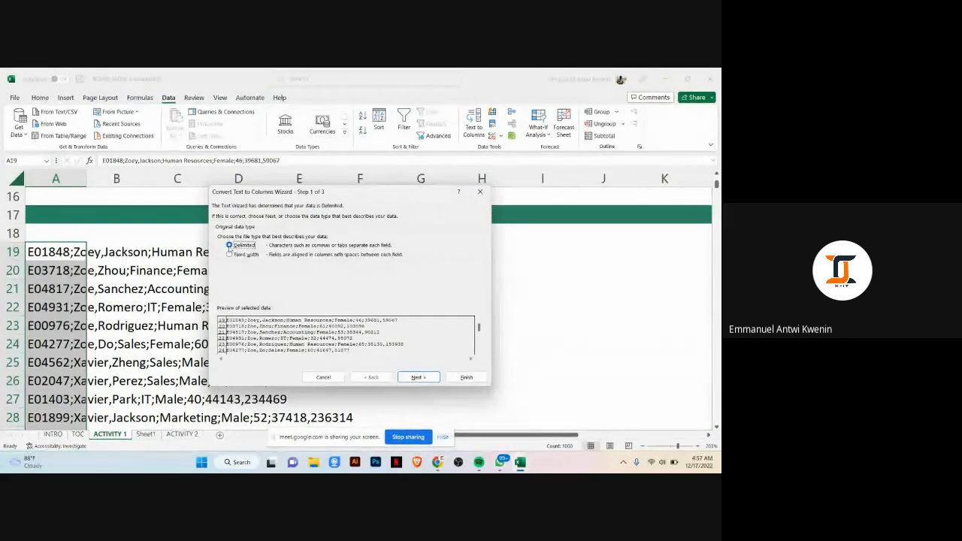
pyautogui.click(418, 376)
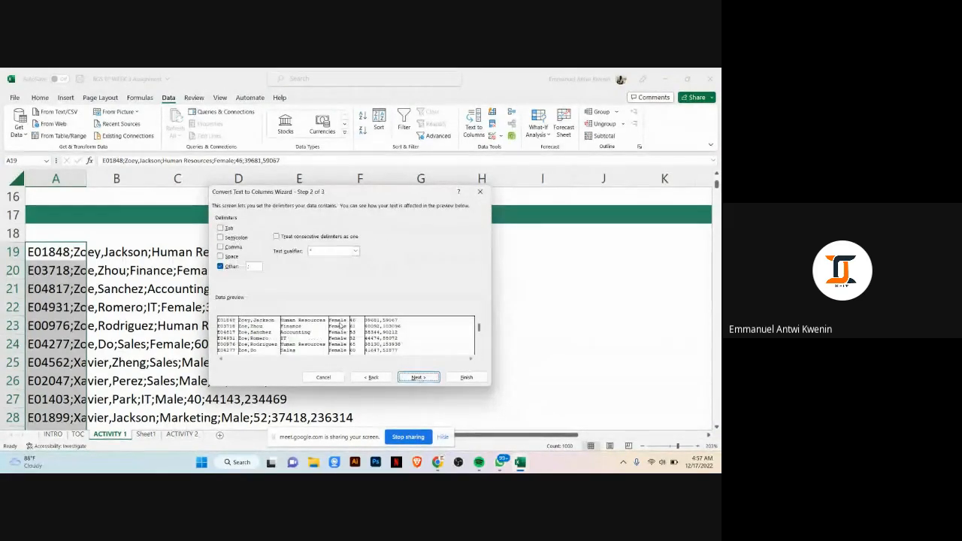
pyautogui.click(220, 247)
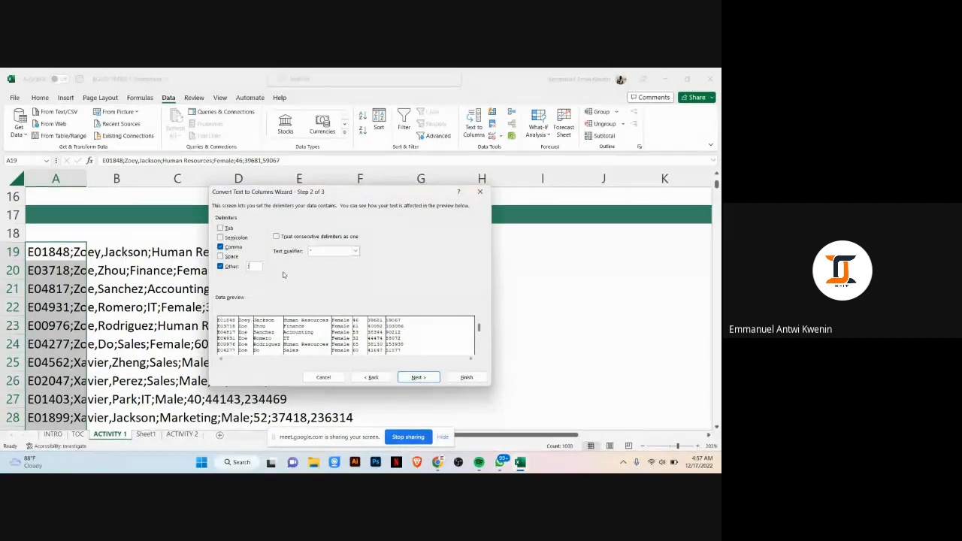
pyautogui.click(457, 379)
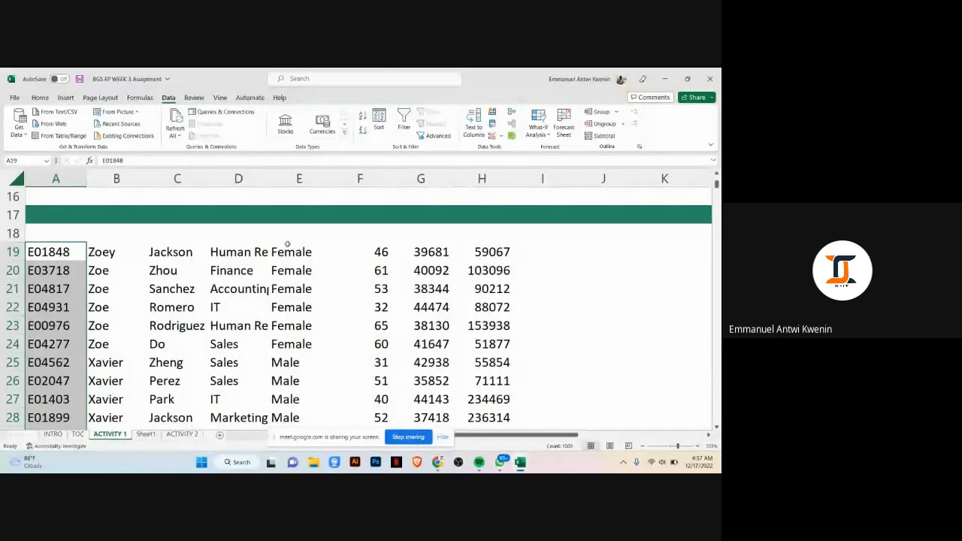
# Step: Insert a new blank column D between the last name and department columns
pyautogui.click(430, 246)
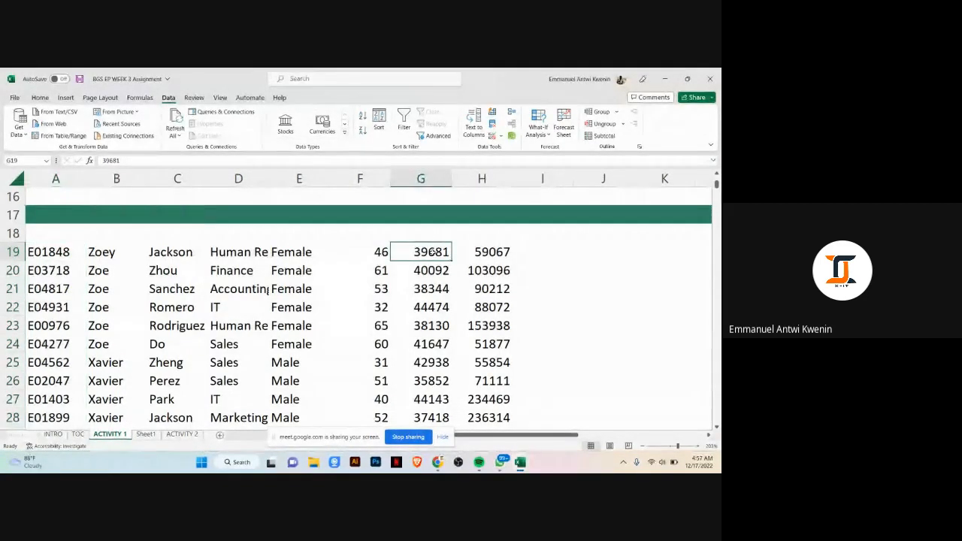
pyautogui.click(492, 251)
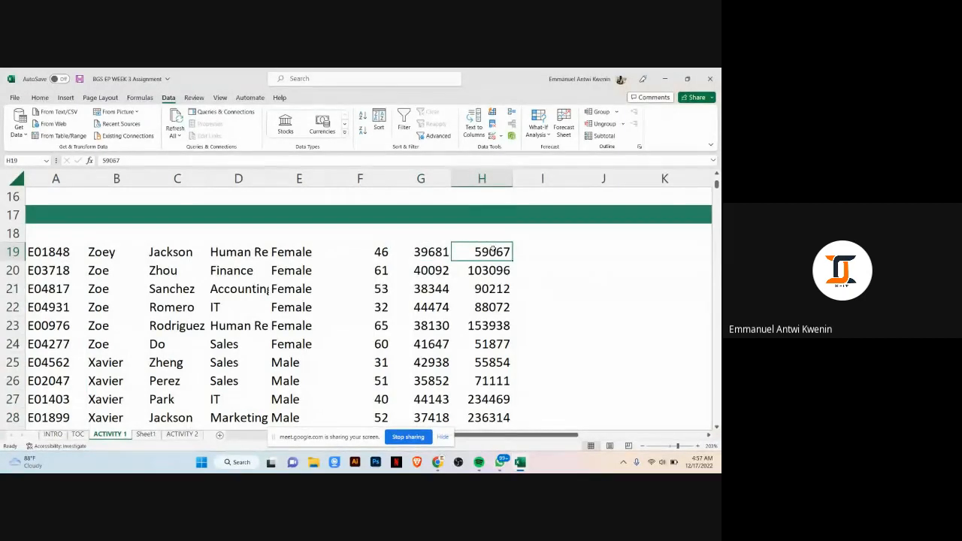
pyautogui.click(125, 250)
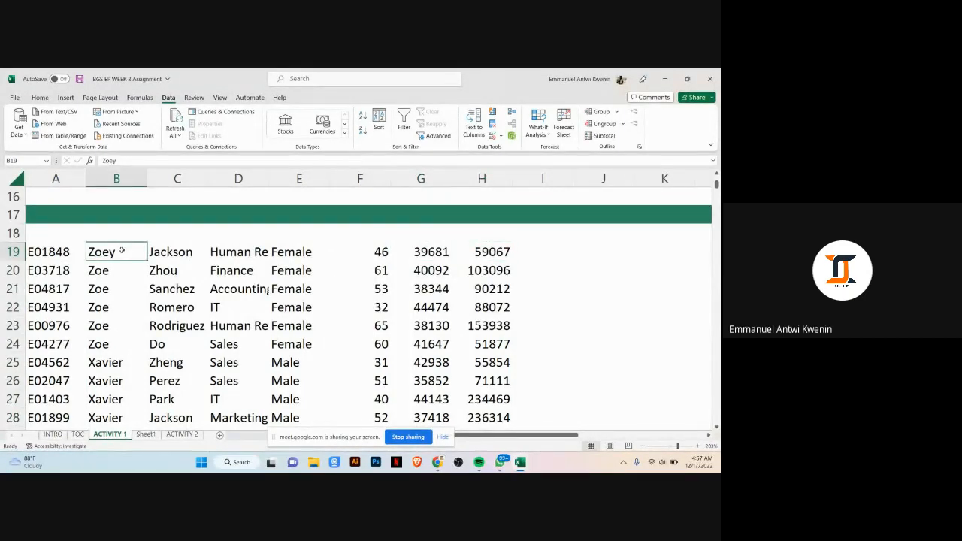
pyautogui.click(153, 251)
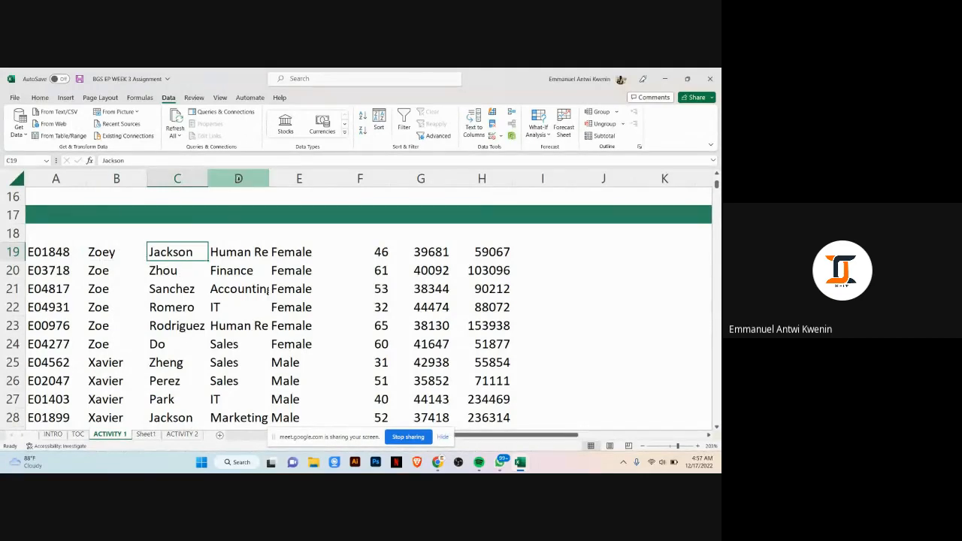
pyautogui.click(91, 253)
pyautogui.click(188, 254)
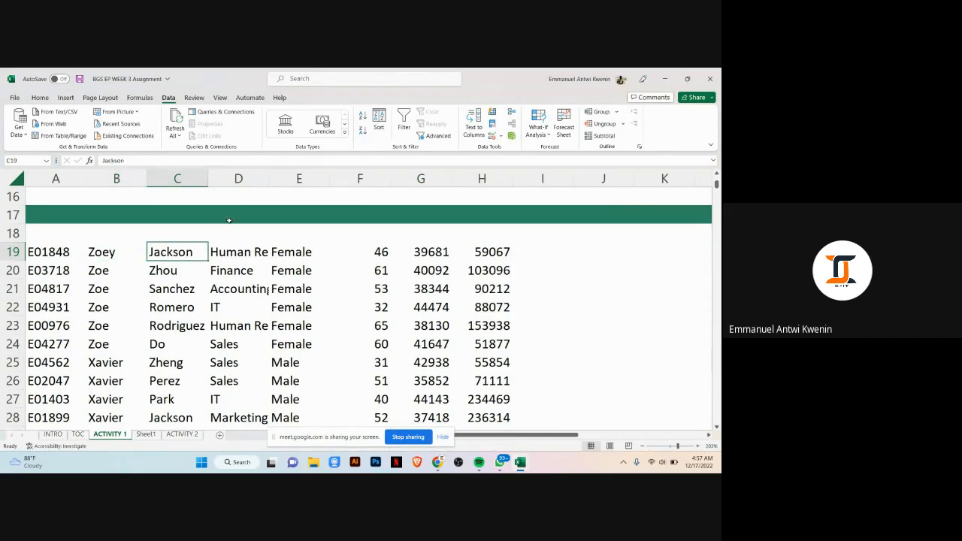
pyautogui.rightClick(253, 179)
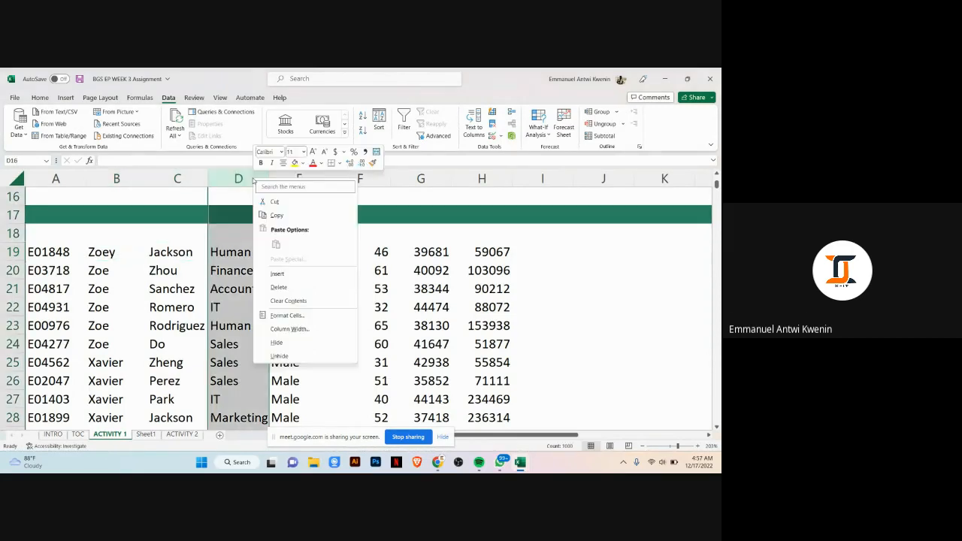
pyautogui.click(276, 274)
pyautogui.click(212, 255)
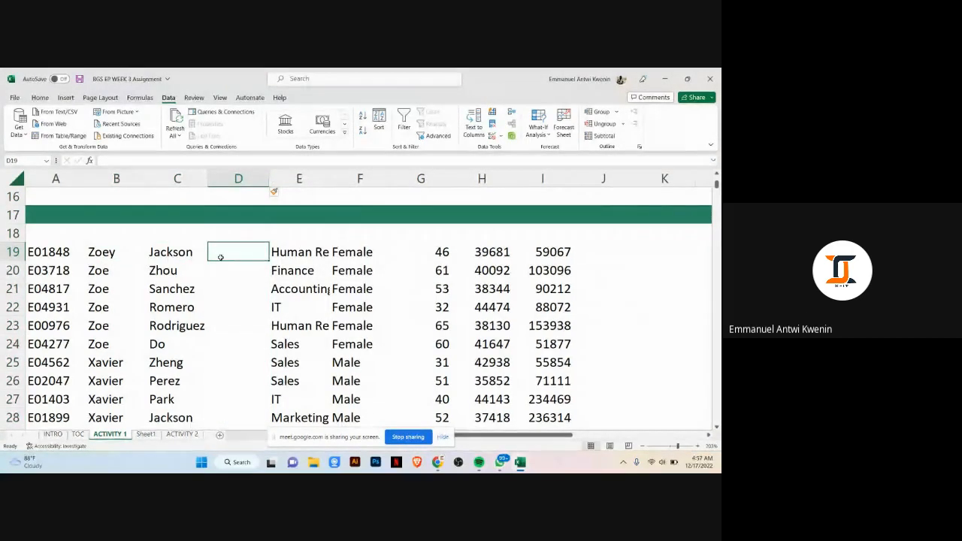
pyautogui.write('=')
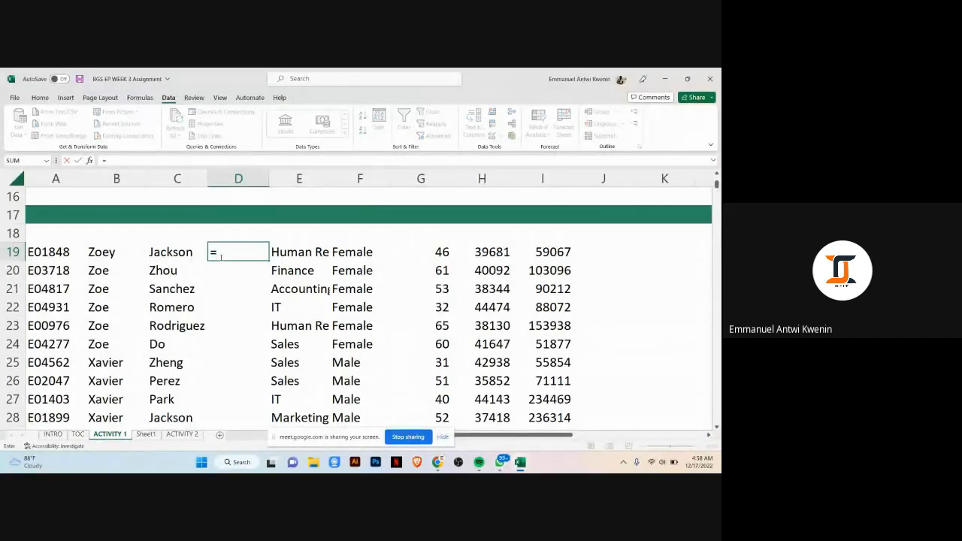
pyautogui.write('CONCATE')
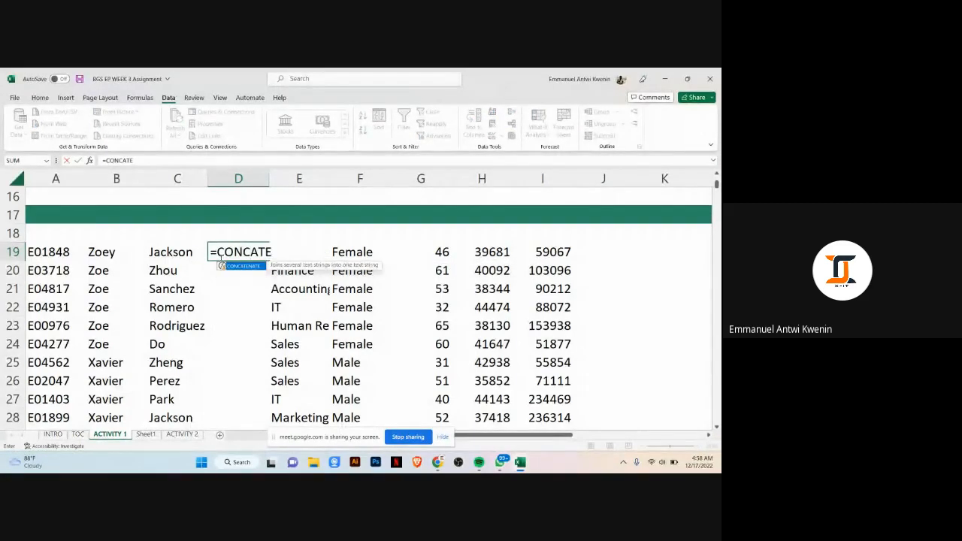
pyautogui.press('Tab')
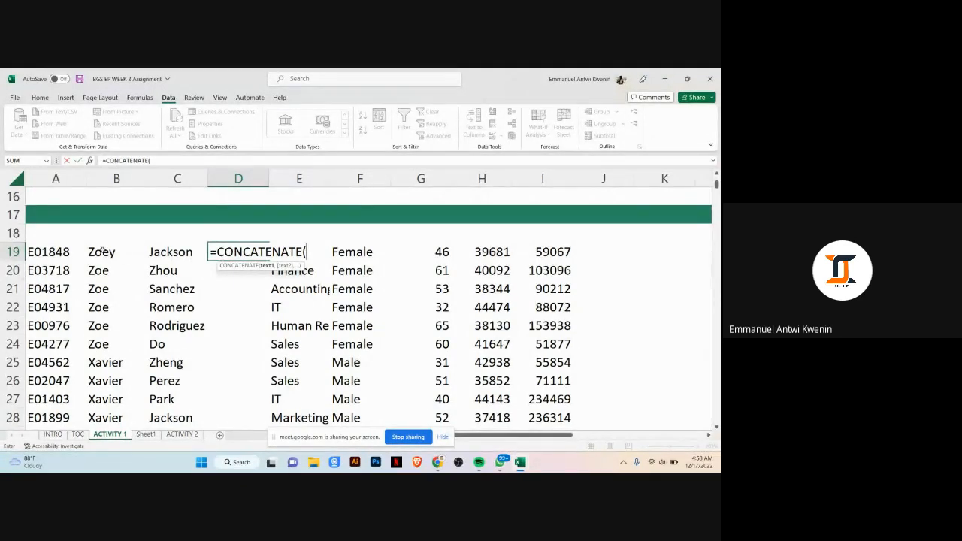
pyautogui.click(103, 251)
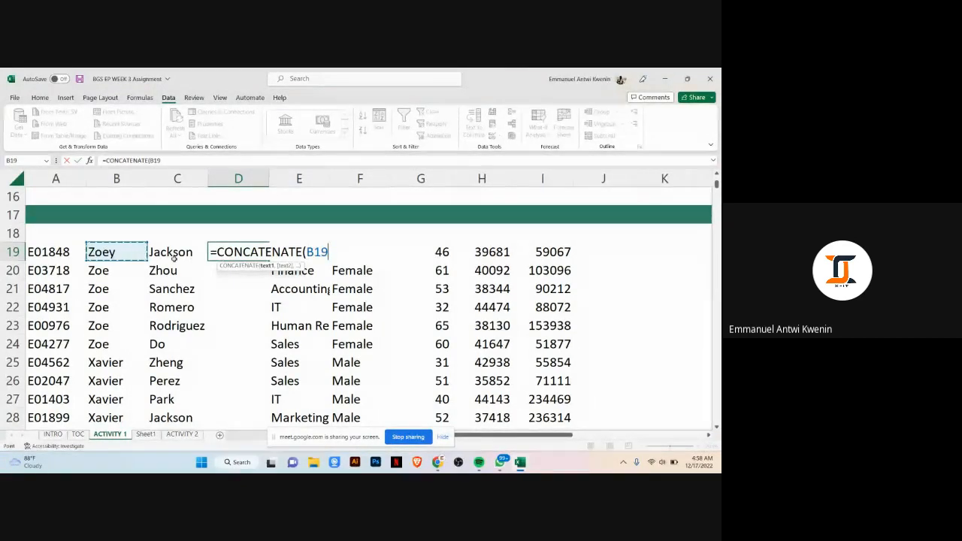
pyautogui.write(',')
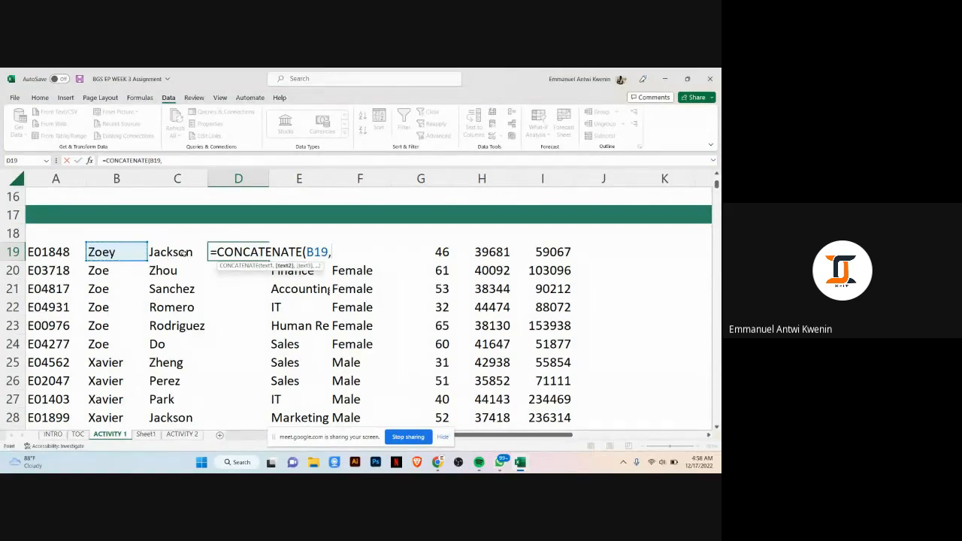
pyautogui.click(184, 255)
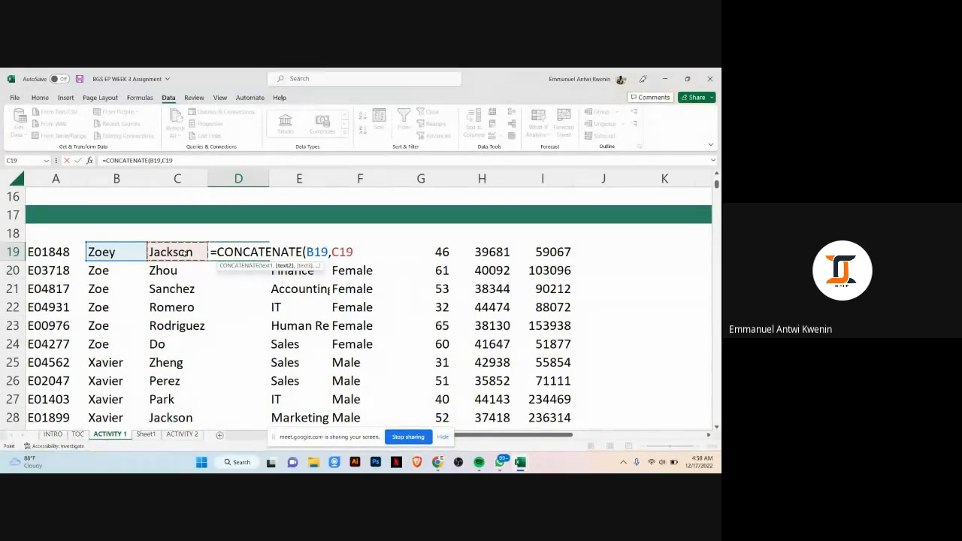
pyautogui.press('BackSpace')
pyautogui.press('BackSpace')
pyautogui.press('BackSpace')
pyautogui.press('BackSpace')
pyautogui.press('BackSpace')
pyautogui.press('BackSpace')
pyautogui.press('BackSpace')
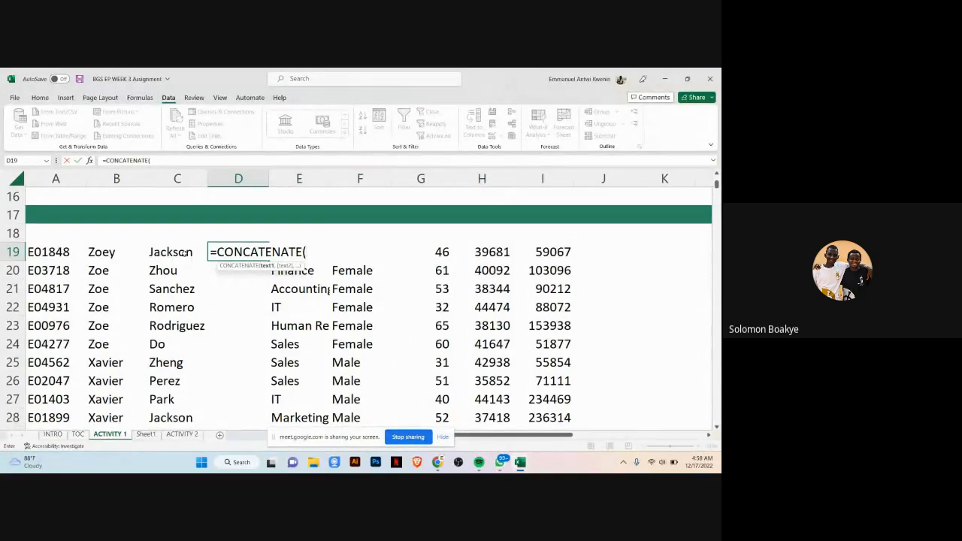
pyautogui.click(98, 254)
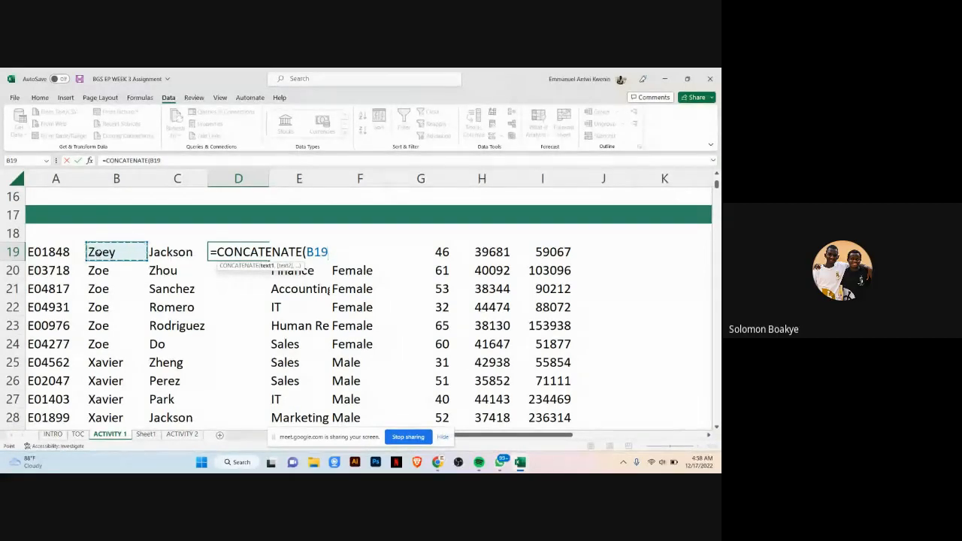
pyautogui.press('BackSpace')
pyautogui.press('BackSpace')
pyautogui.press('BackSpace')
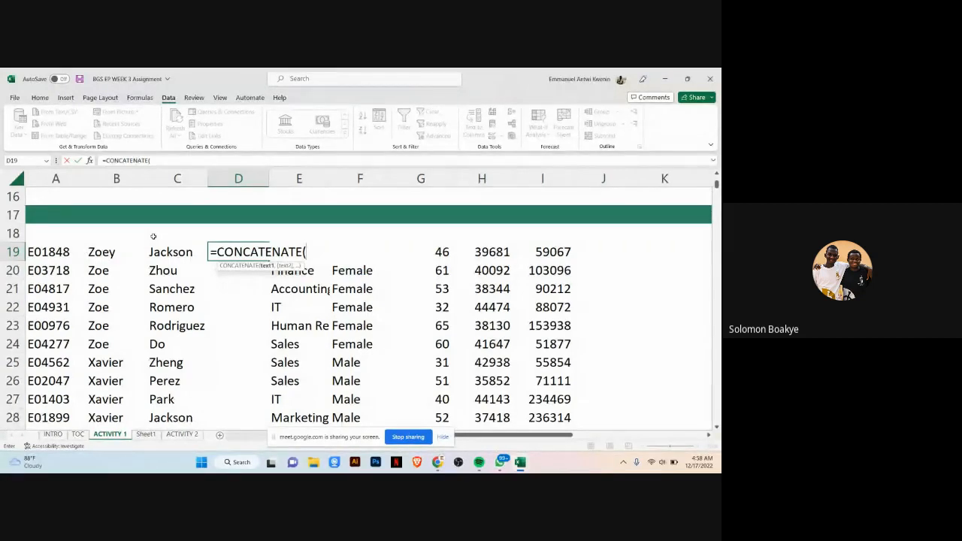
pyautogui.press('BackSpace')
pyautogui.press('BackSpace')
pyautogui.press('BackSpace')
pyautogui.press('BackSpace')
pyautogui.press('BackSpace')
pyautogui.press('BackSpace')
pyautogui.press('BackSpace')
pyautogui.press('BackSpace')
pyautogui.press('BackSpace')
pyautogui.press('BackSpace')
pyautogui.press('BackSpace')
pyautogui.press('BackSpace')
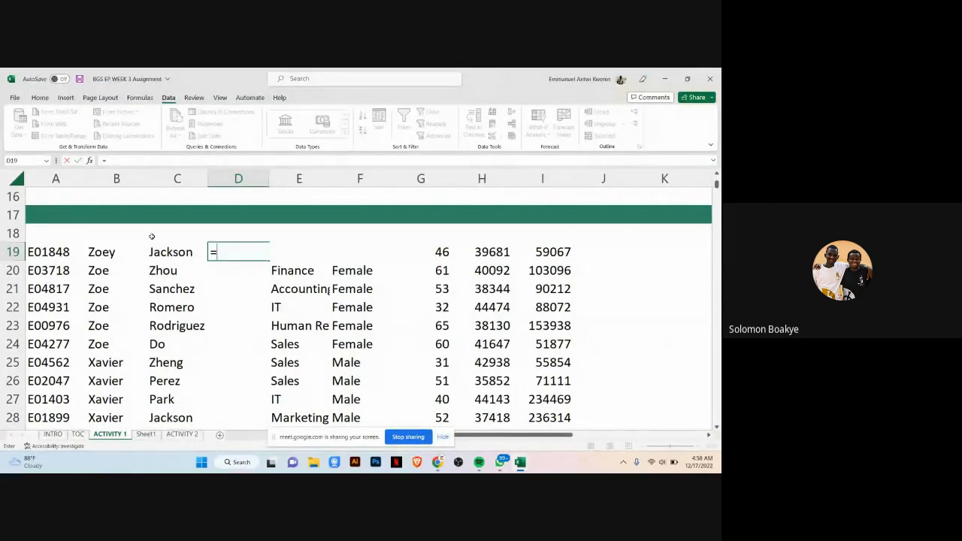
# Step: Enter a CONCATENATE formula in D19 joining a comma, the first name in B19 and the last name in C19
pyautogui.write('CO')
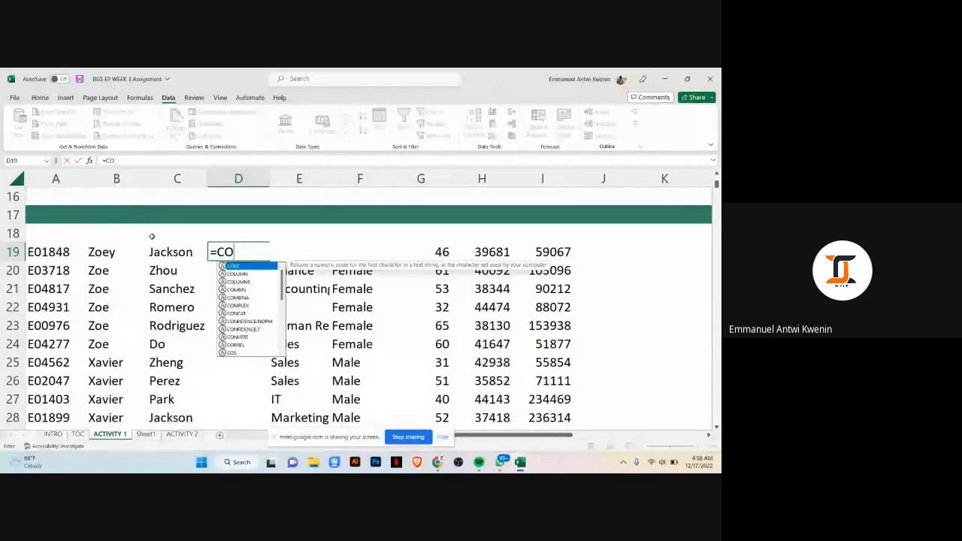
pyautogui.write('NCA')
pyautogui.press('Down')
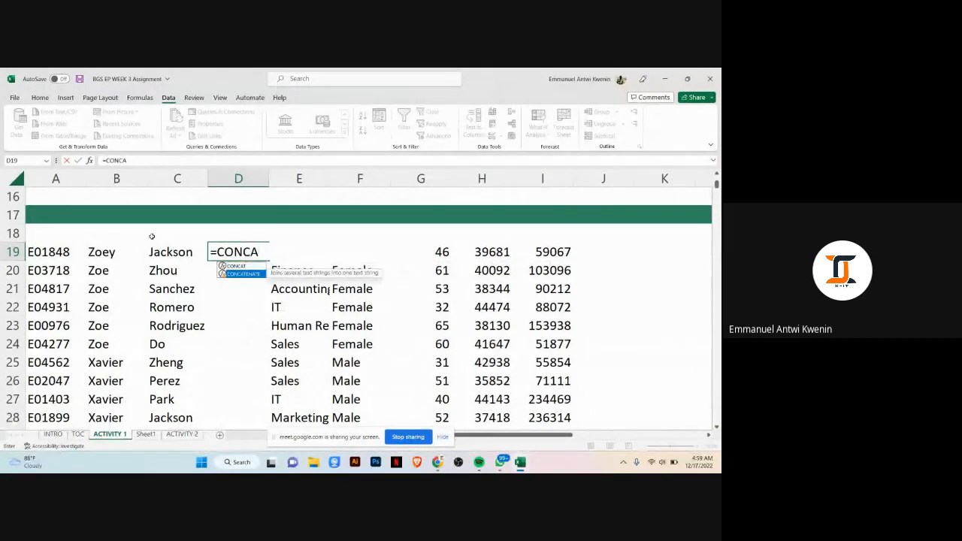
pyautogui.press('Tab')
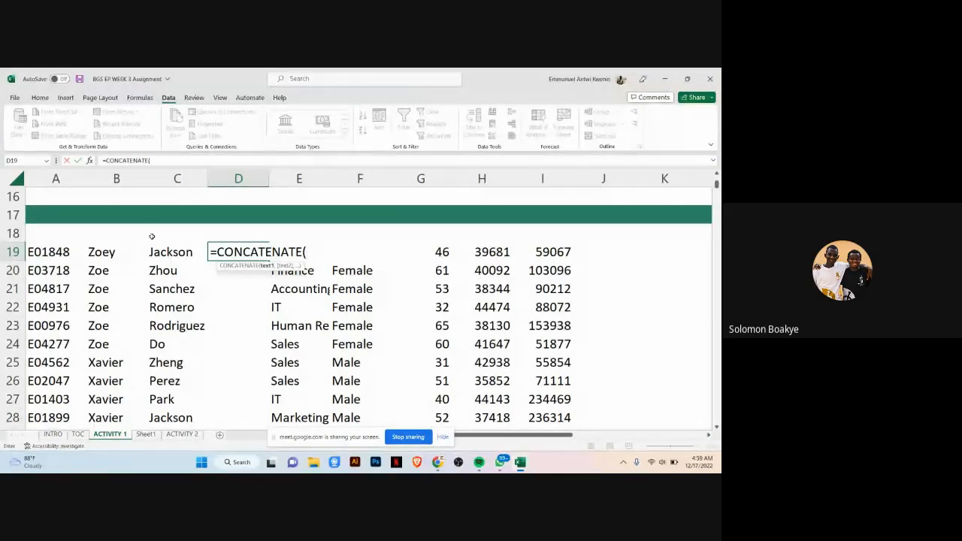
pyautogui.write('"')
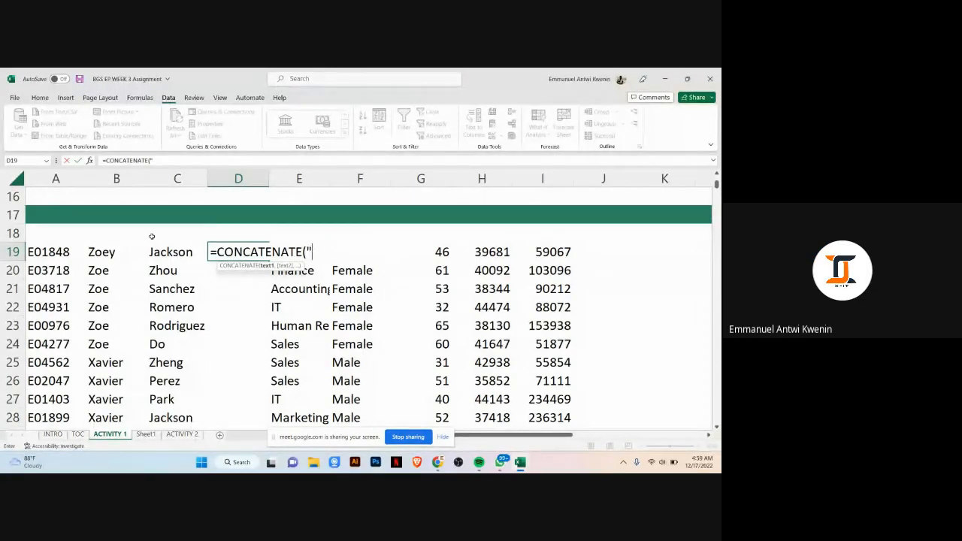
pyautogui.write(',')
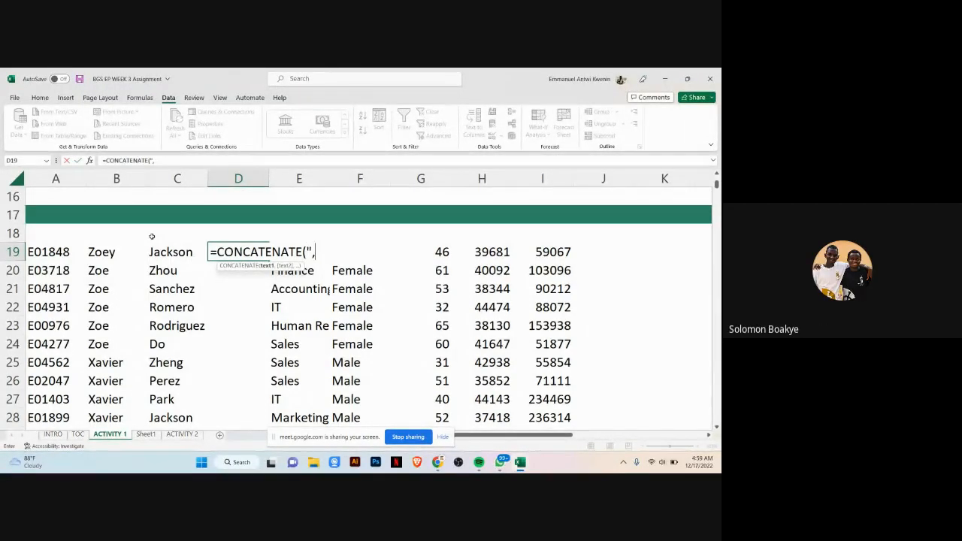
pyautogui.write('"')
pyautogui.write(',')
pyautogui.click(97, 254)
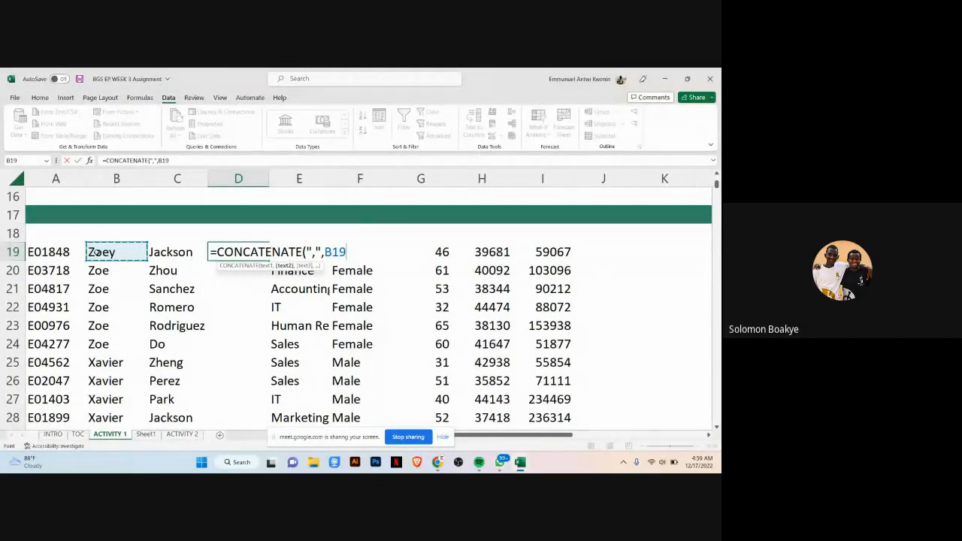
pyautogui.write(',')
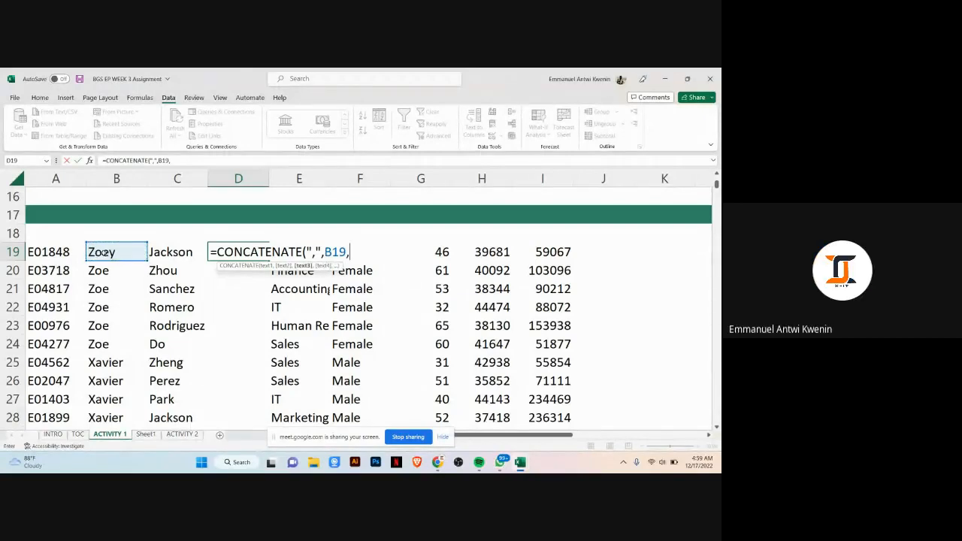
pyautogui.click(164, 254)
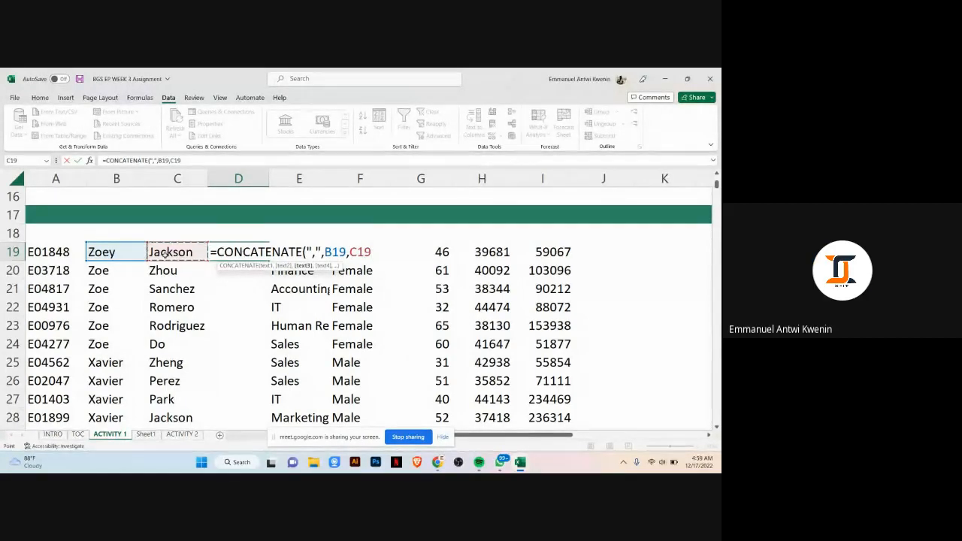
pyautogui.write(')')
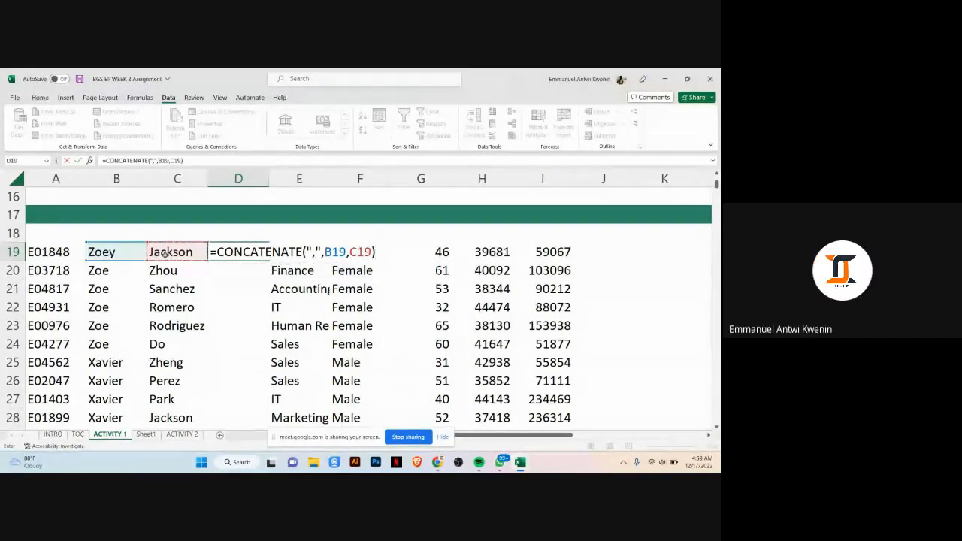
pyautogui.press('Return')
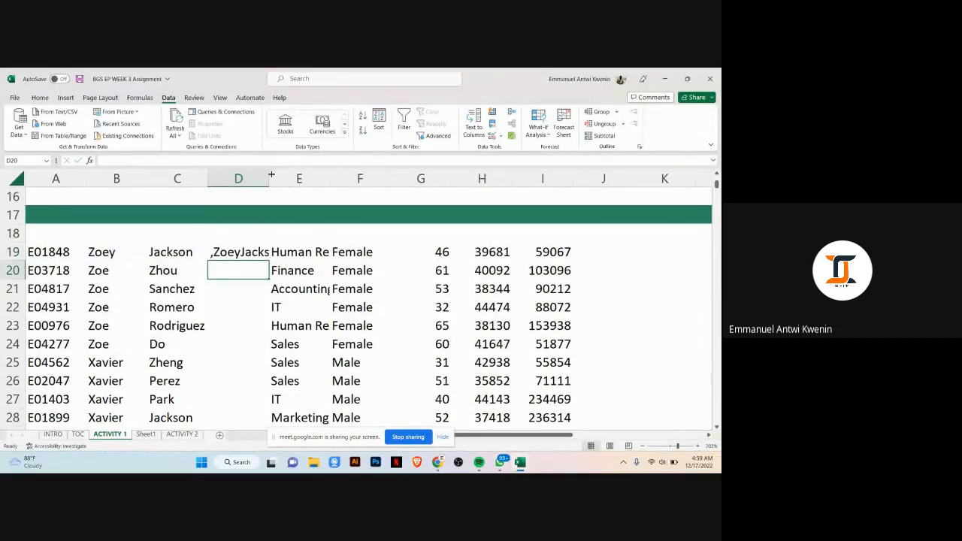
# Step: Widen columns C and D and correct the D19 formula to =CONCATENATE(B19,",",C19) so a comma separates the names
pyautogui.moveTo(269, 178); pyautogui.dragTo(329, 179)
pyautogui.moveTo(208, 179); pyautogui.dragTo(220, 178)
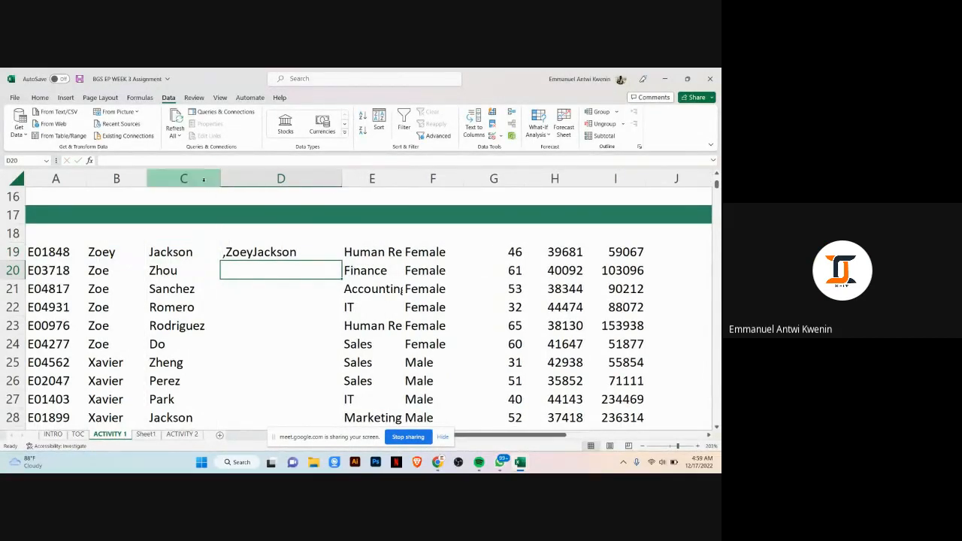
pyautogui.click(272, 253)
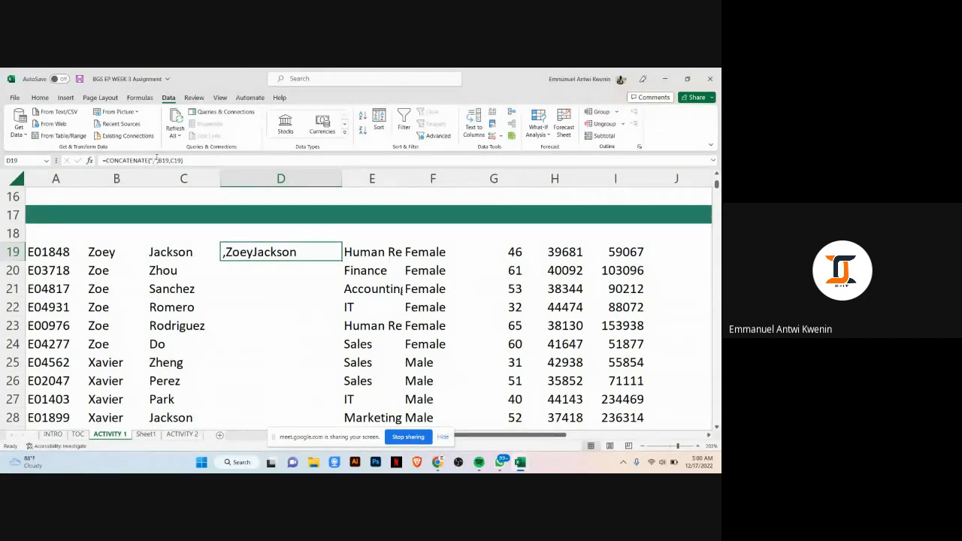
pyautogui.click(157, 160)
pyautogui.press('BackSpace')
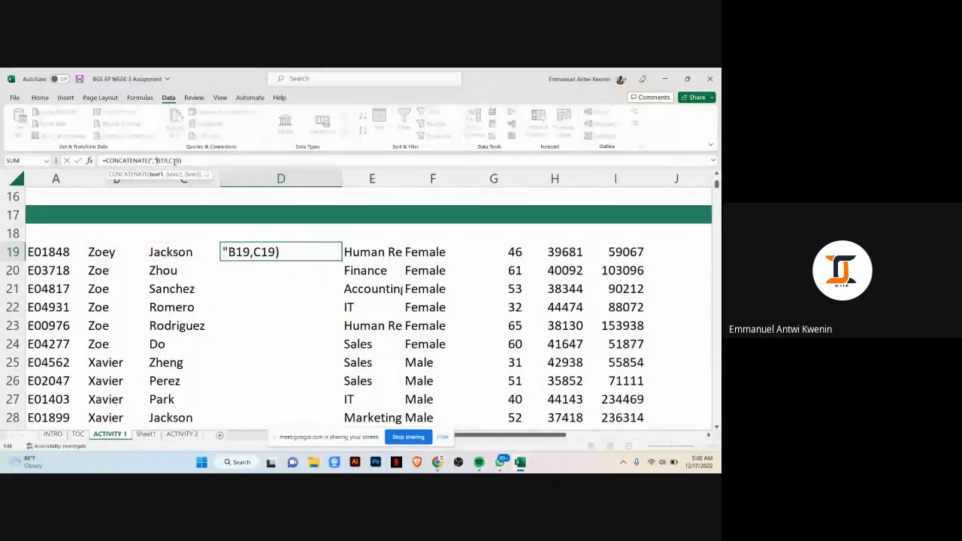
pyautogui.press('BackSpace')
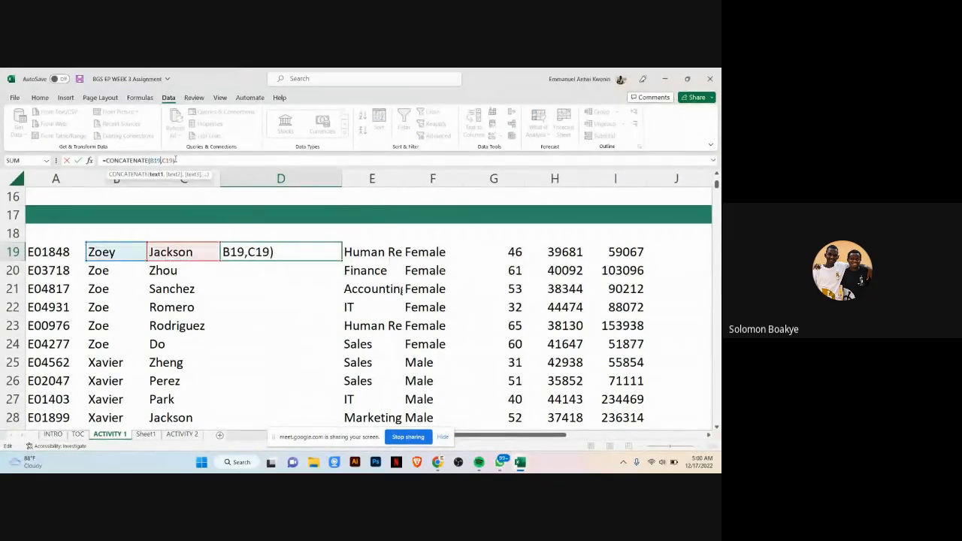
pyautogui.write('",')
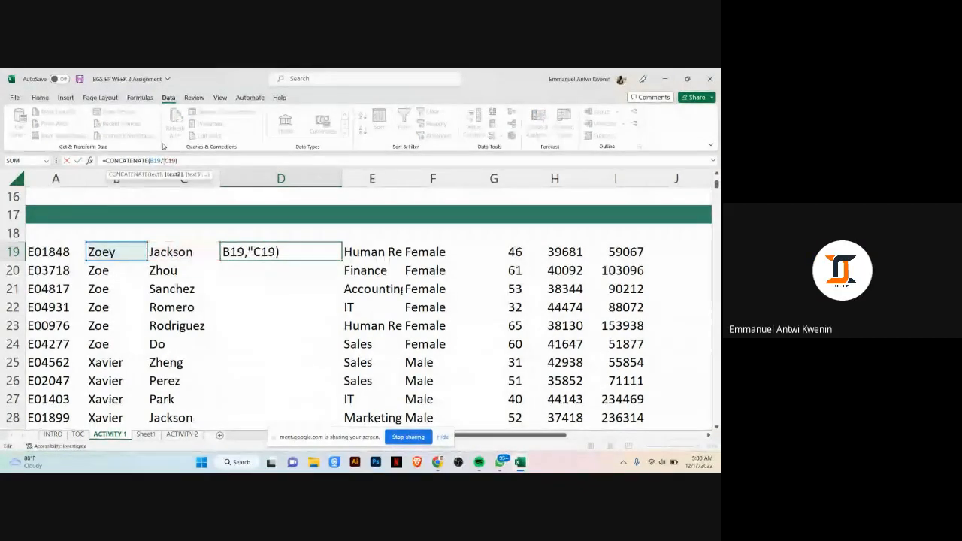
pyautogui.write('"')
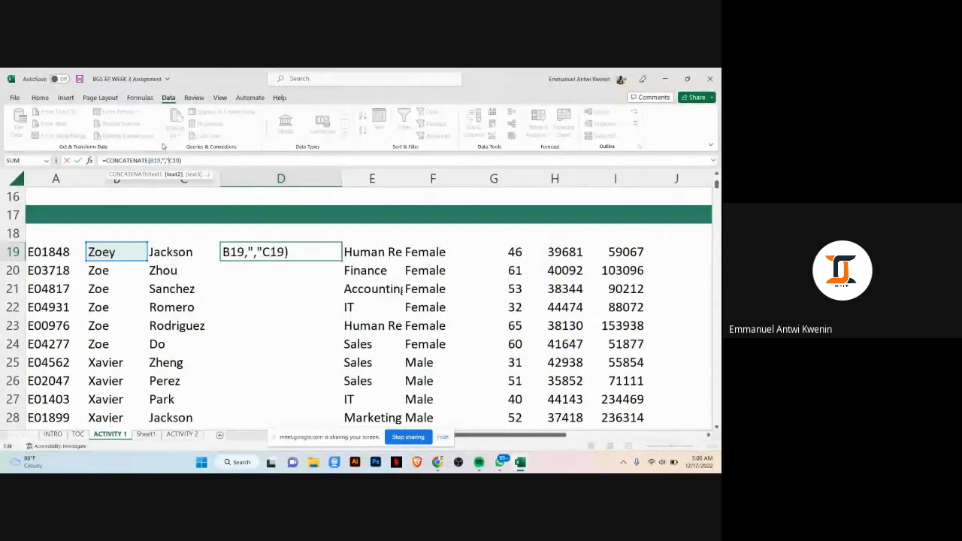
pyautogui.write(',')
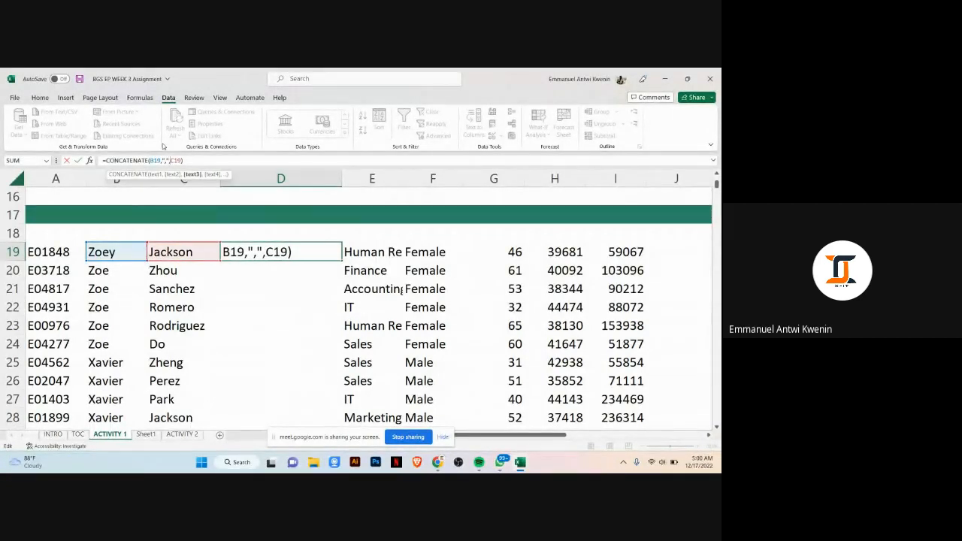
pyautogui.press('Return')
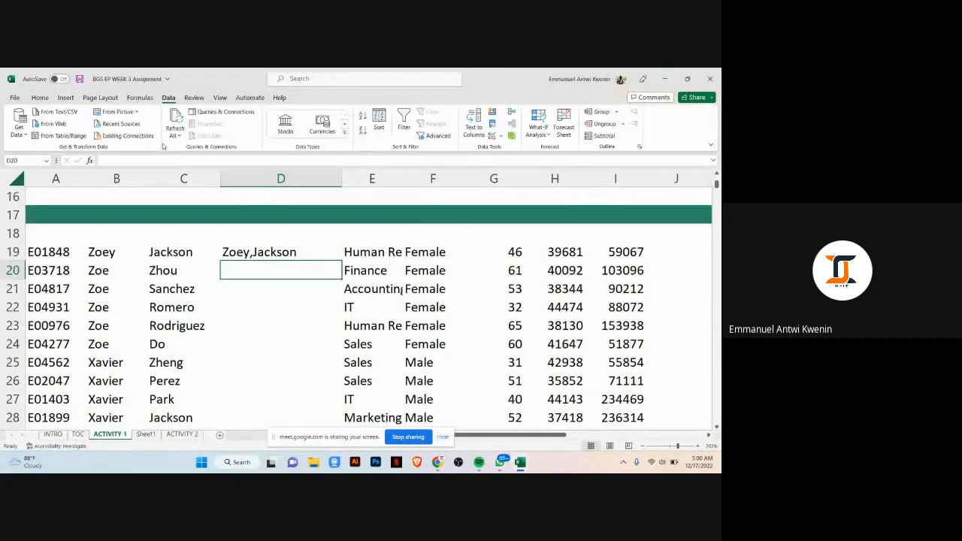
# Step: Fill the D19 formula down column D for all employee rows and check the combined names
pyautogui.press('Up')
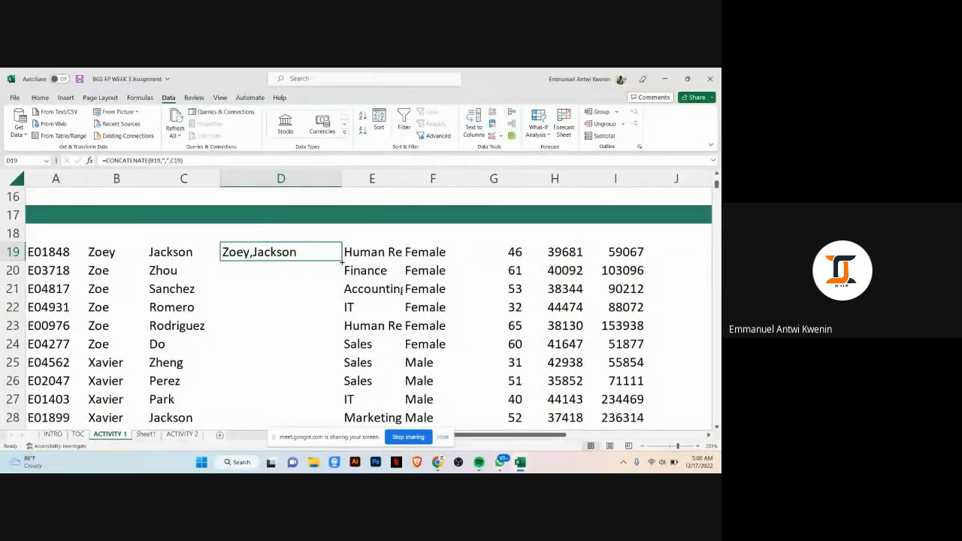
pyautogui.doubleClick(342, 261)
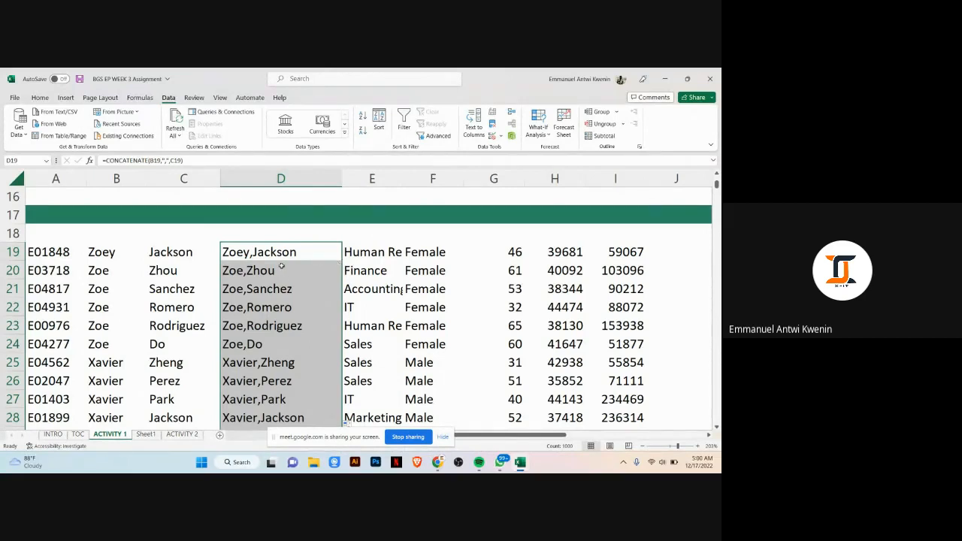
pyautogui.scroll(-4, 287, 268)
pyautogui.scroll(6, 288, 288)
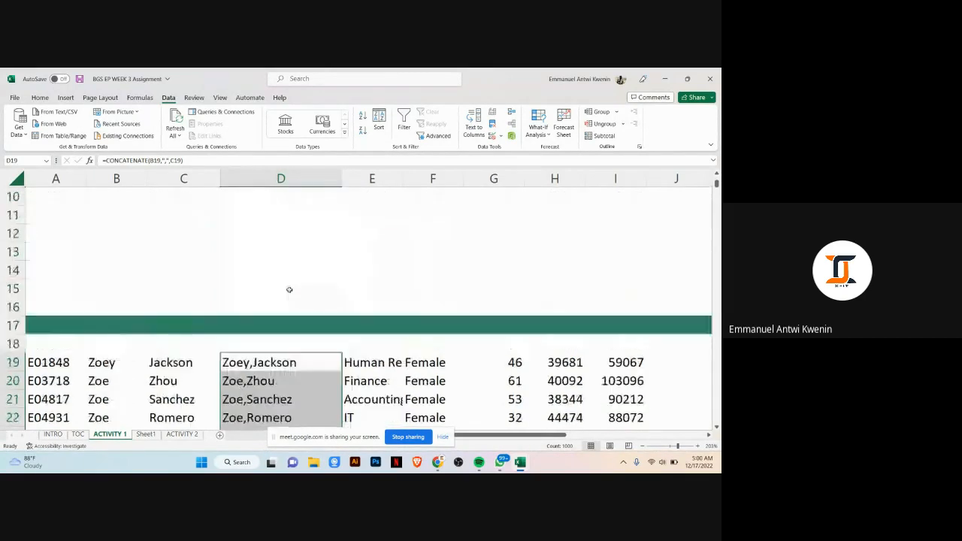
pyautogui.scroll(-3, 288, 290)
pyautogui.click(299, 197)
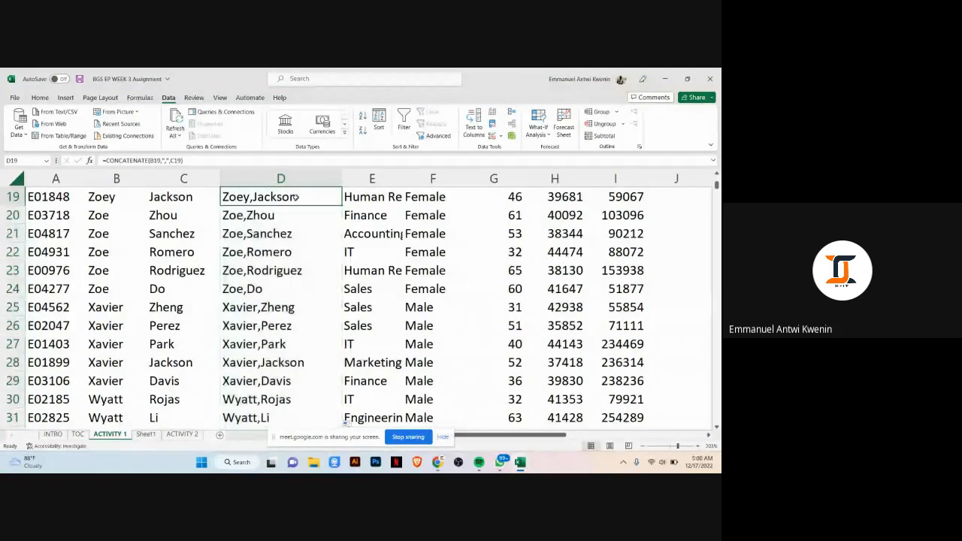
pyautogui.scroll(1, 285, 207)
pyautogui.click(120, 250)
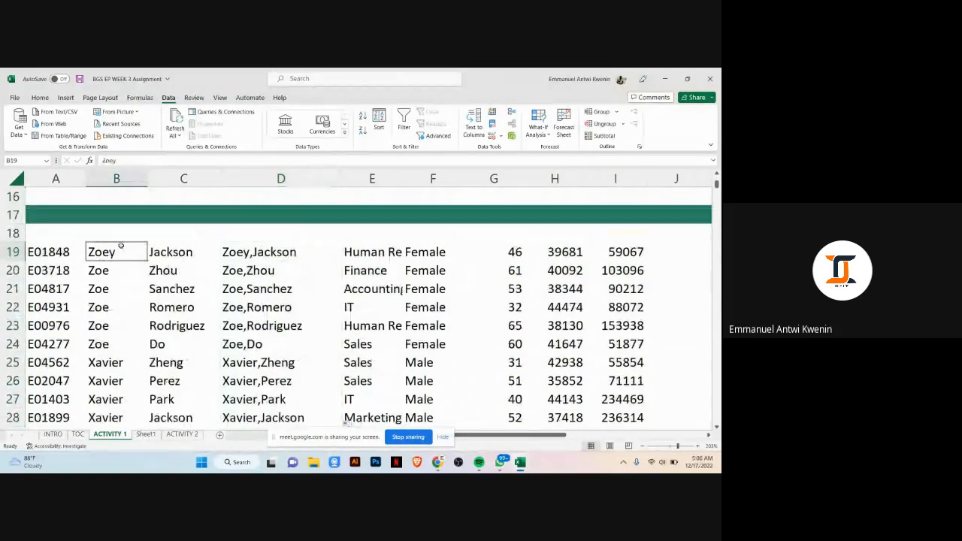
pyautogui.moveTo(162, 256); pyautogui.dragTo(162, 255)
pyautogui.click(252, 255)
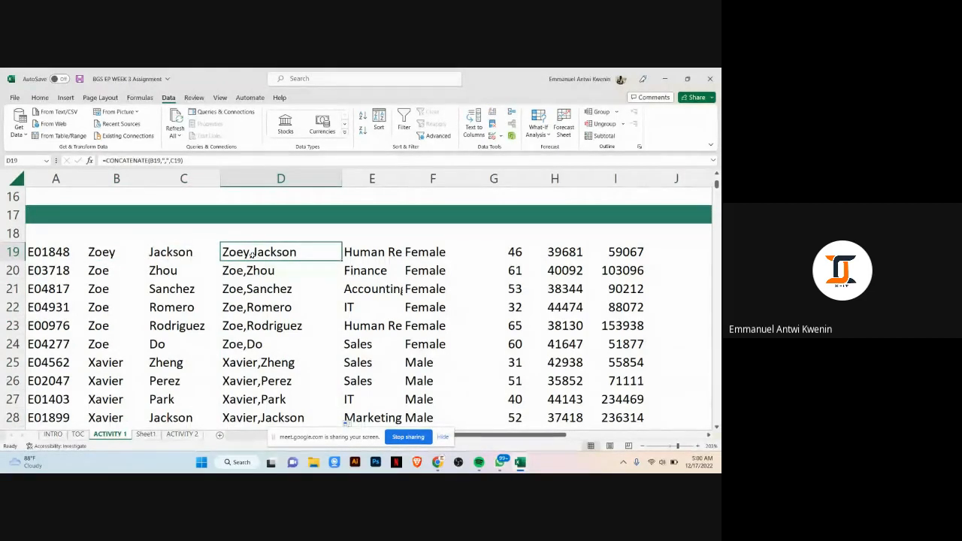
# Step: Inspect the first-name, last-name and combined-name cells and their formulas for the first two employees
pyautogui.moveTo(111, 256); pyautogui.dragTo(176, 263)
pyautogui.click(183, 259)
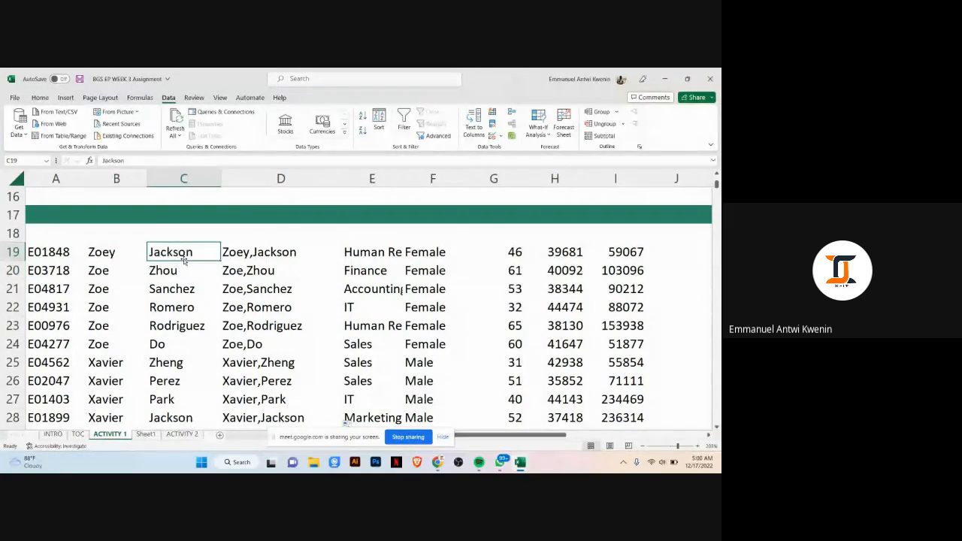
pyautogui.click(109, 245)
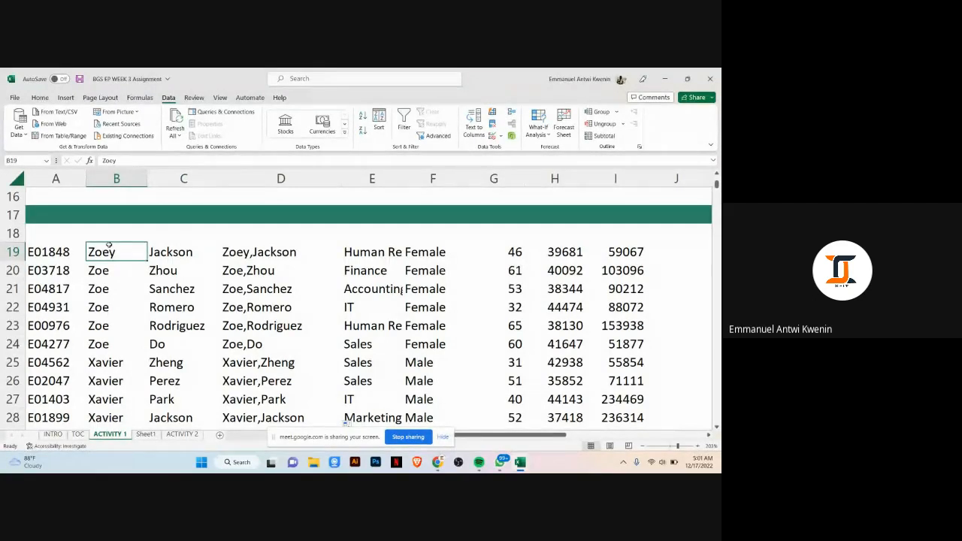
pyautogui.click(174, 253)
pyautogui.keyDown('shift'); pyautogui.click(135, 256); pyautogui.keyUp('shift')
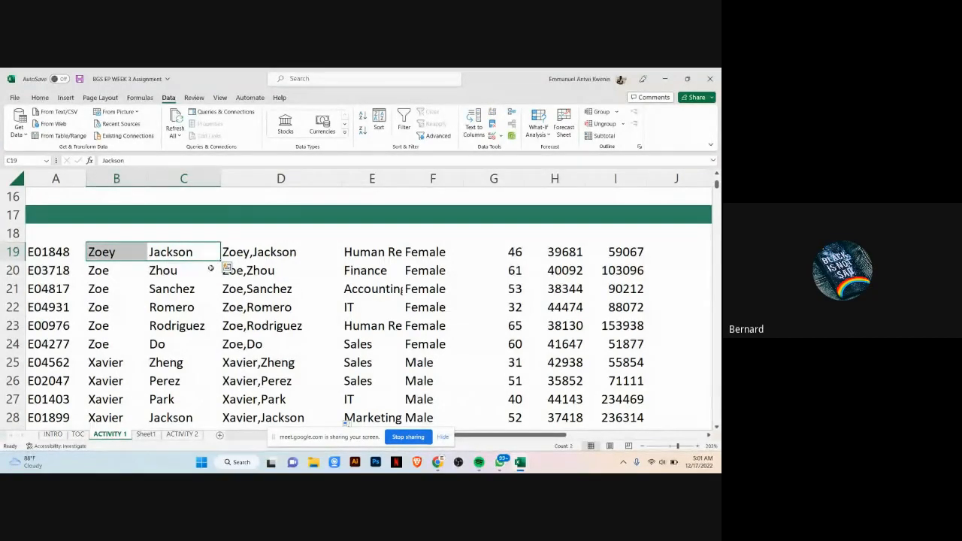
pyautogui.moveTo(211, 252); pyautogui.dragTo(100, 248)
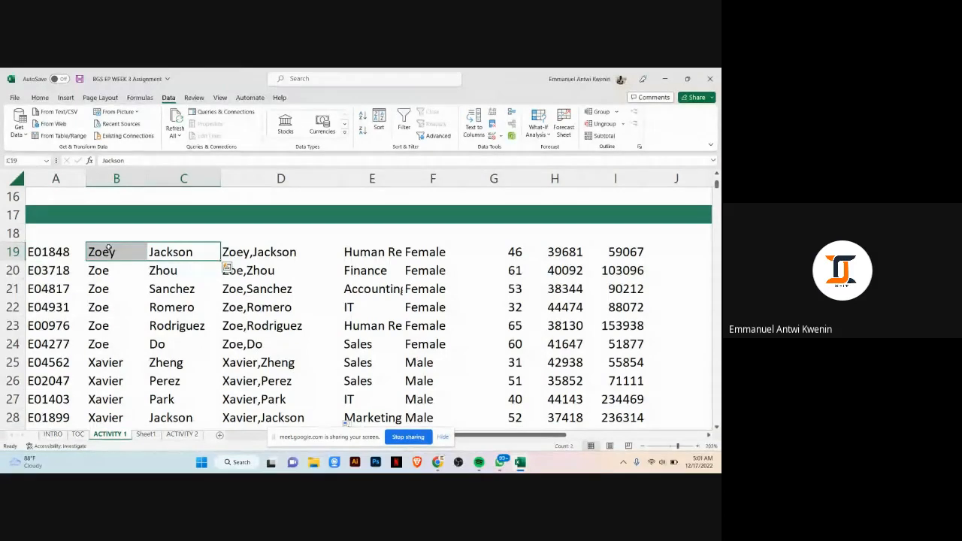
pyautogui.click(174, 267)
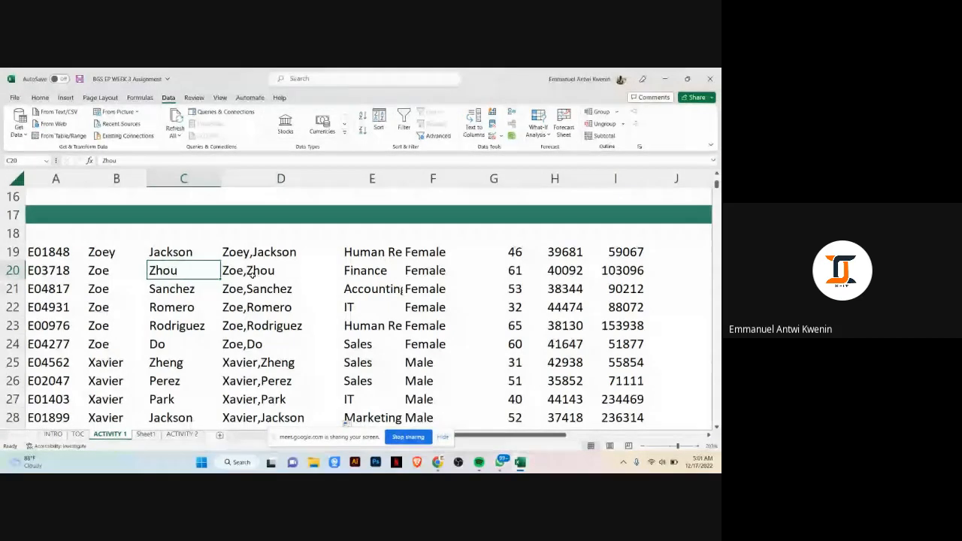
pyautogui.click(121, 270)
pyautogui.click(165, 276)
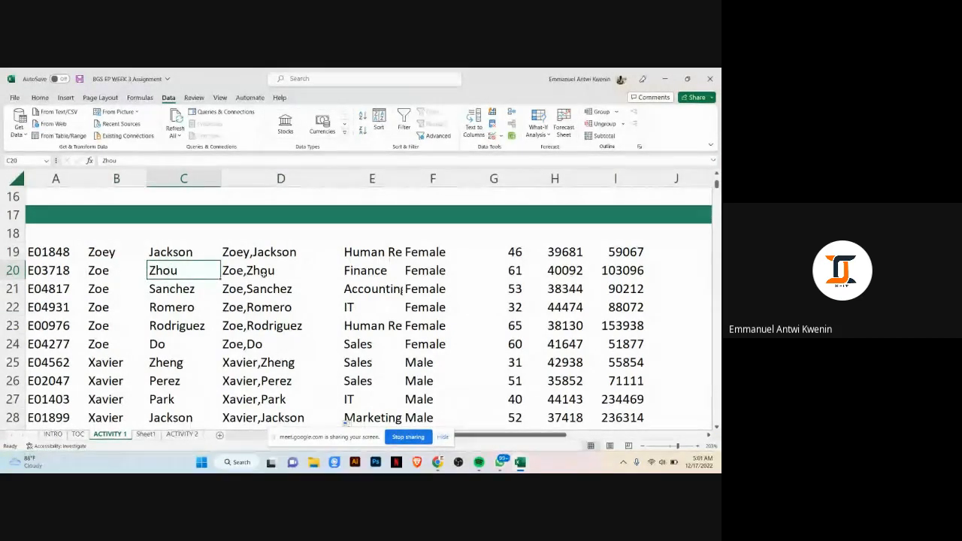
pyautogui.click(269, 275)
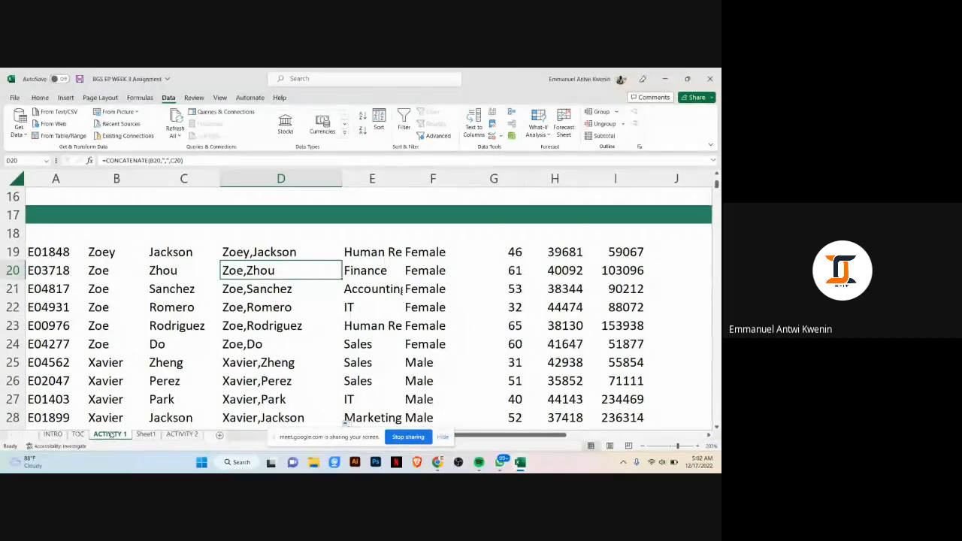
# Step: Review the task instructions written above the employee data
pyautogui.scroll(5, 286, 298)
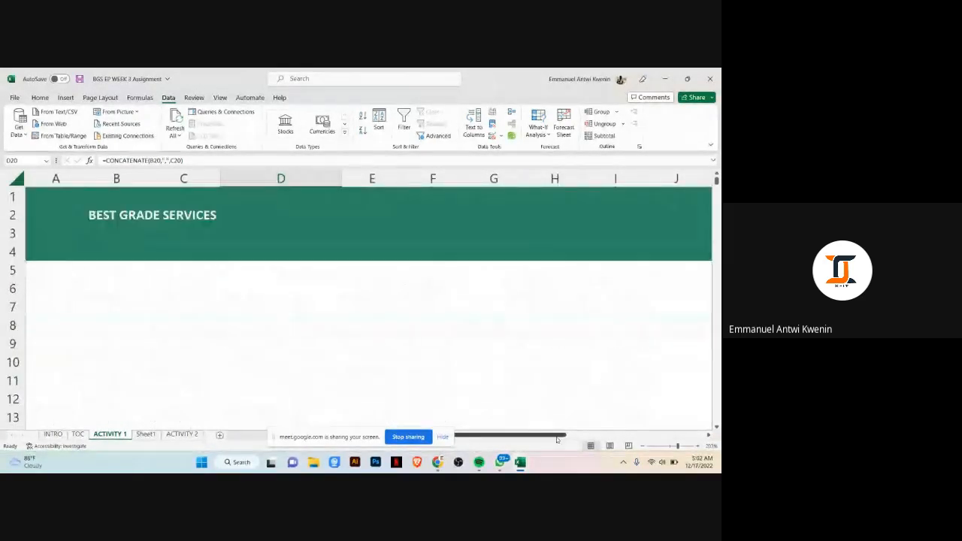
pyautogui.moveTo(562, 435); pyautogui.dragTo(680, 439)
pyautogui.scroll(-3, 286, 226)
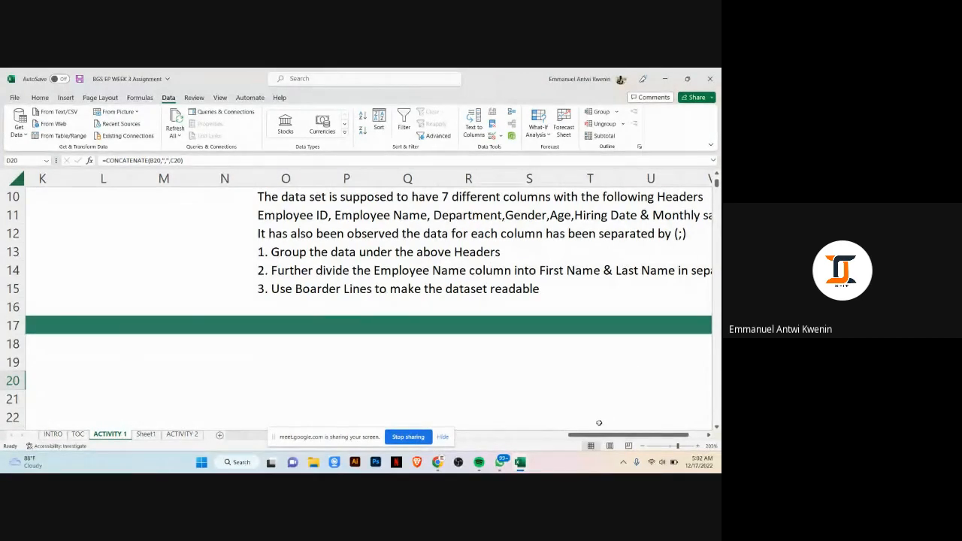
pyautogui.moveTo(593, 440); pyautogui.dragTo(476, 440)
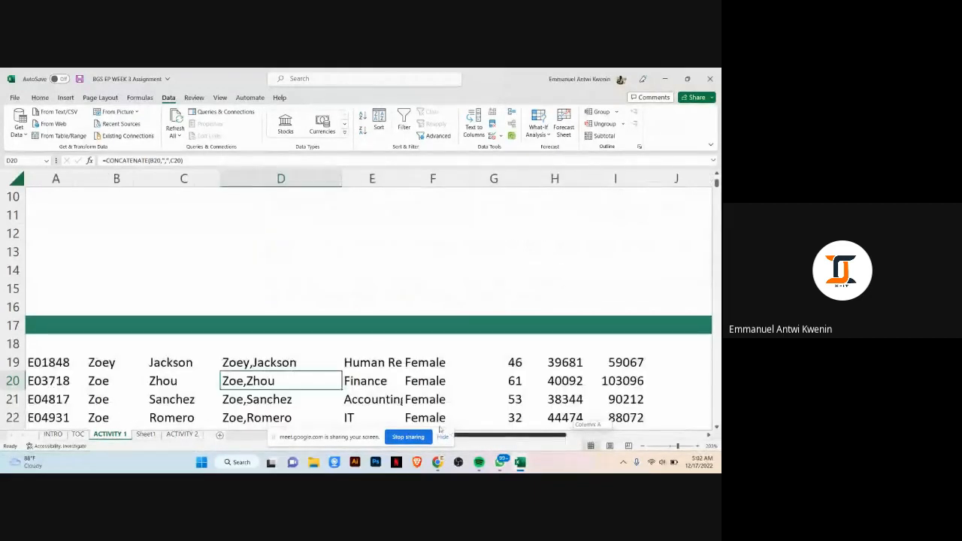
pyautogui.scroll(-2, 211, 288)
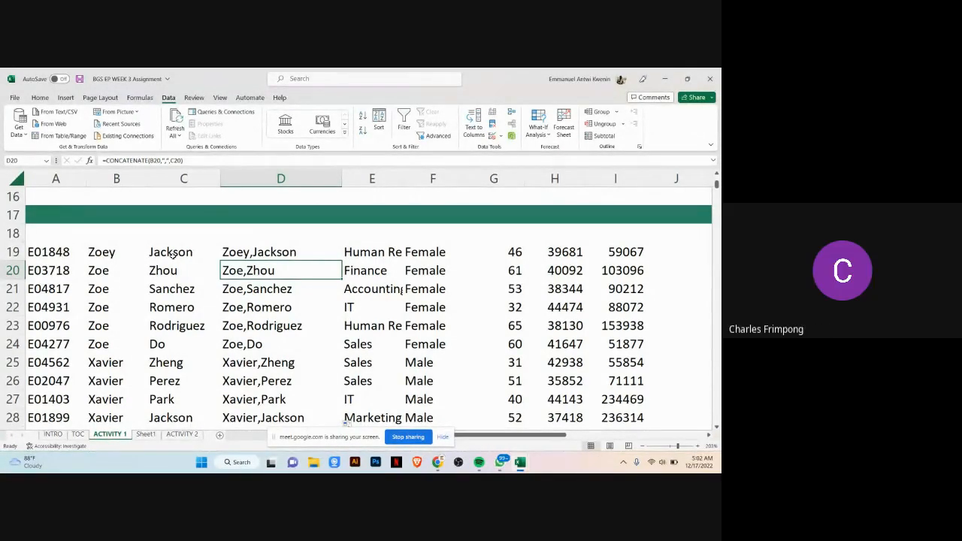
# Step: Re-examine the first-name and last-name cells in row 19 against the combined name in D19
pyautogui.click(243, 250)
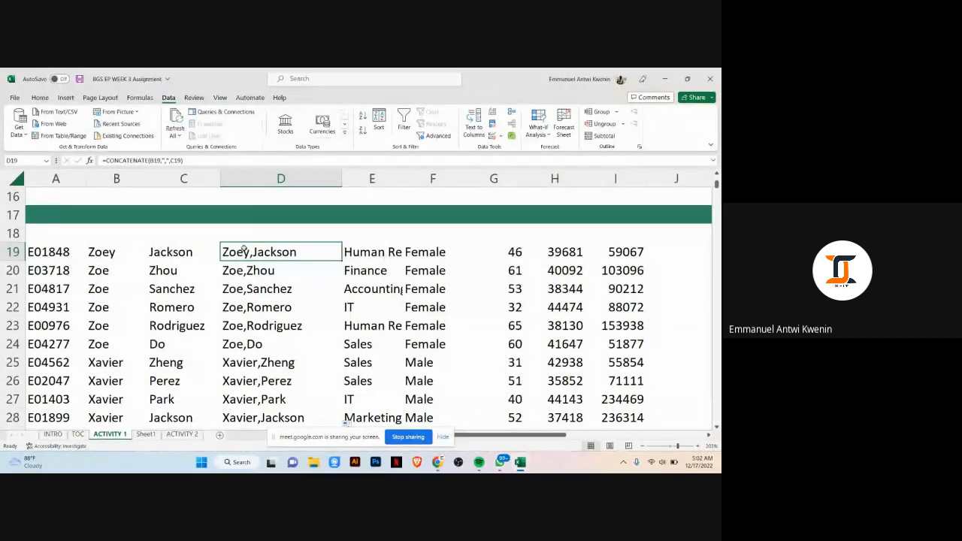
pyautogui.moveTo(120, 251); pyautogui.dragTo(184, 252)
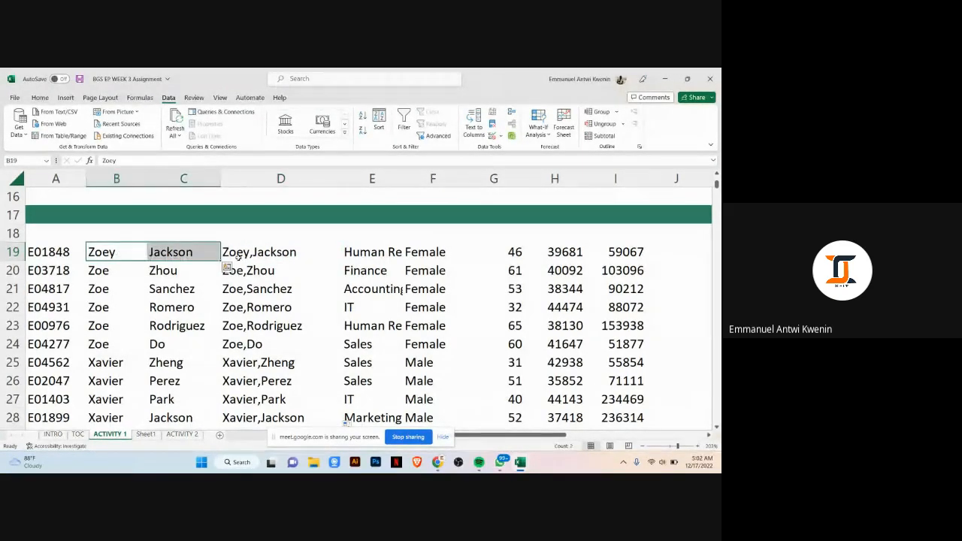
pyautogui.click(278, 256)
pyautogui.moveTo(102, 254); pyautogui.dragTo(165, 255)
pyautogui.click(162, 268)
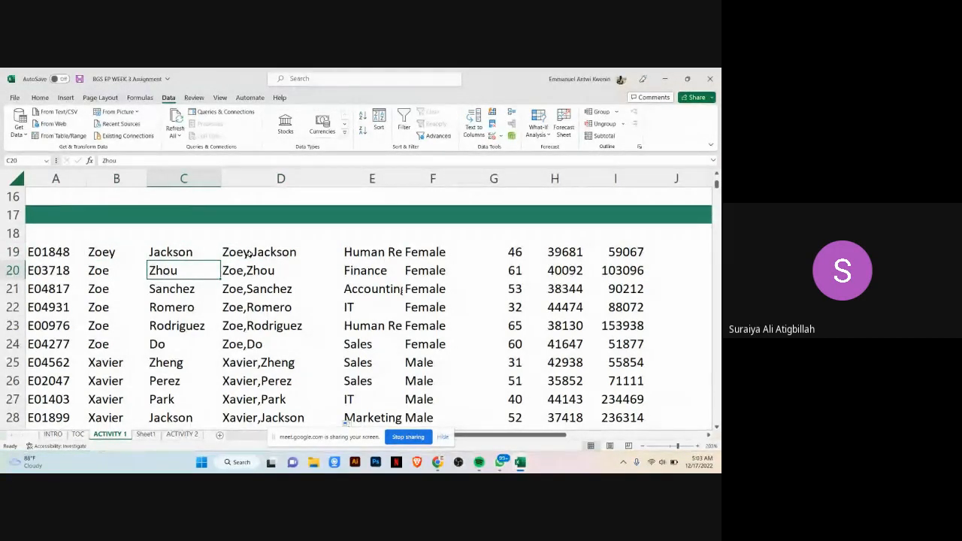
pyautogui.click(93, 248)
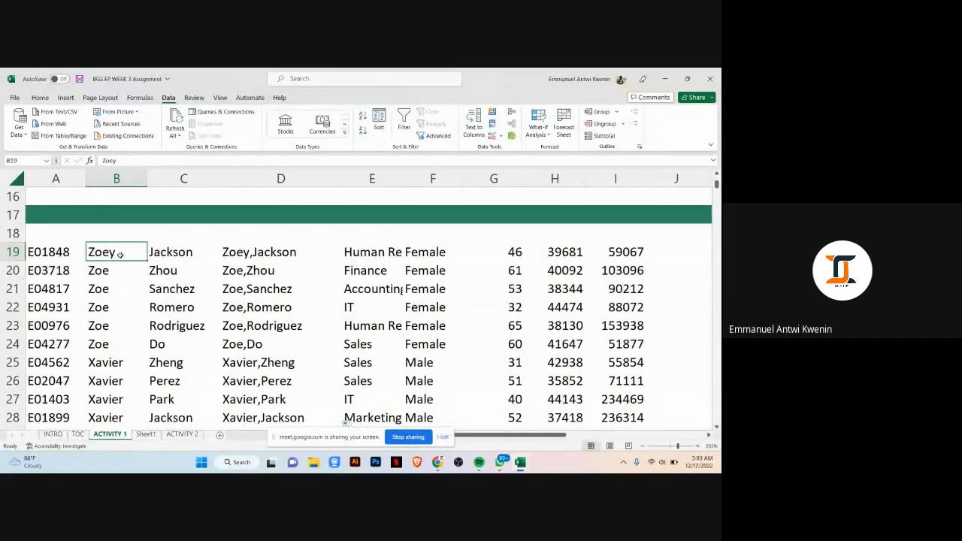
# Step: Try to delete the first-name cells from B19 to the last row by shifting cells left, then undo the deletion
pyautogui.hotkey('ctrl', 'shift', 'Down')
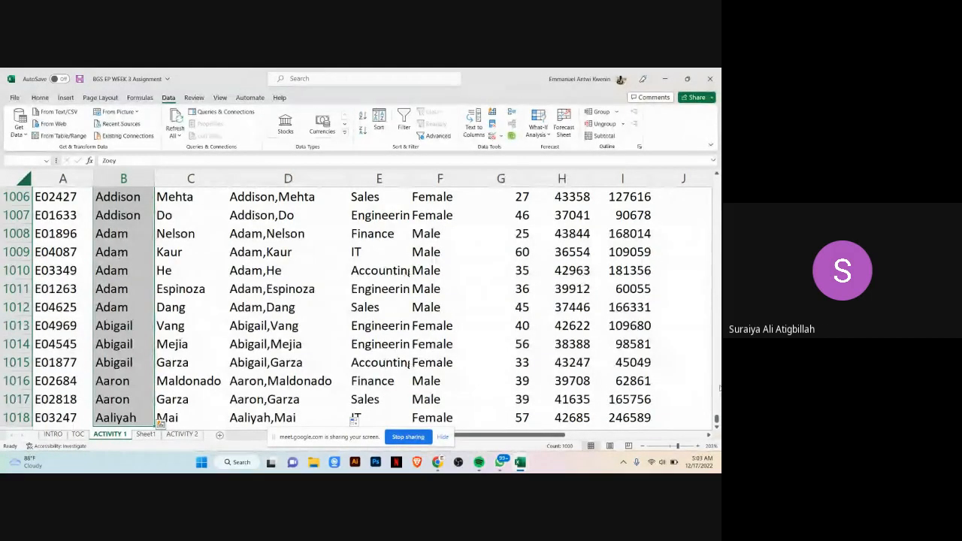
pyautogui.moveTo(717, 419); pyautogui.dragTo(716, 206)
pyautogui.rightClick(143, 263)
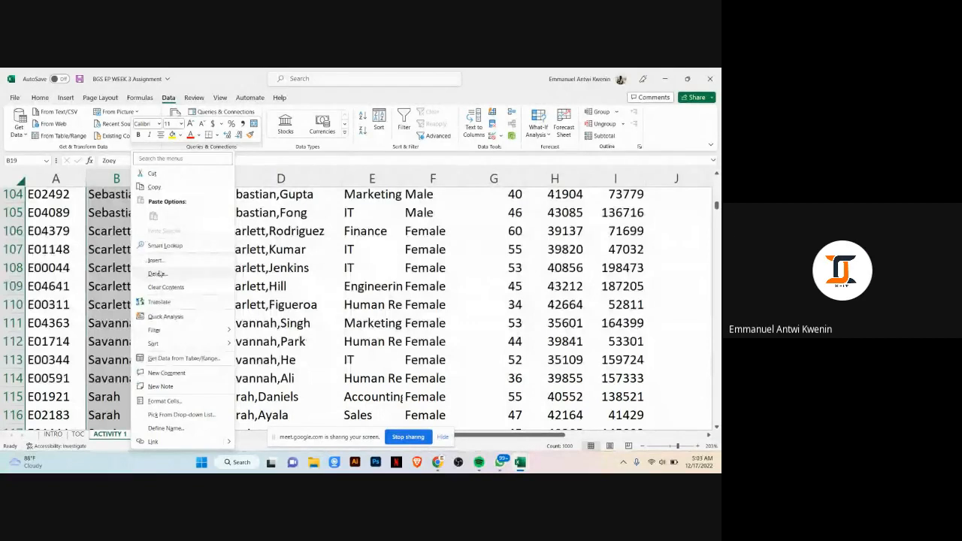
pyautogui.click(155, 260)
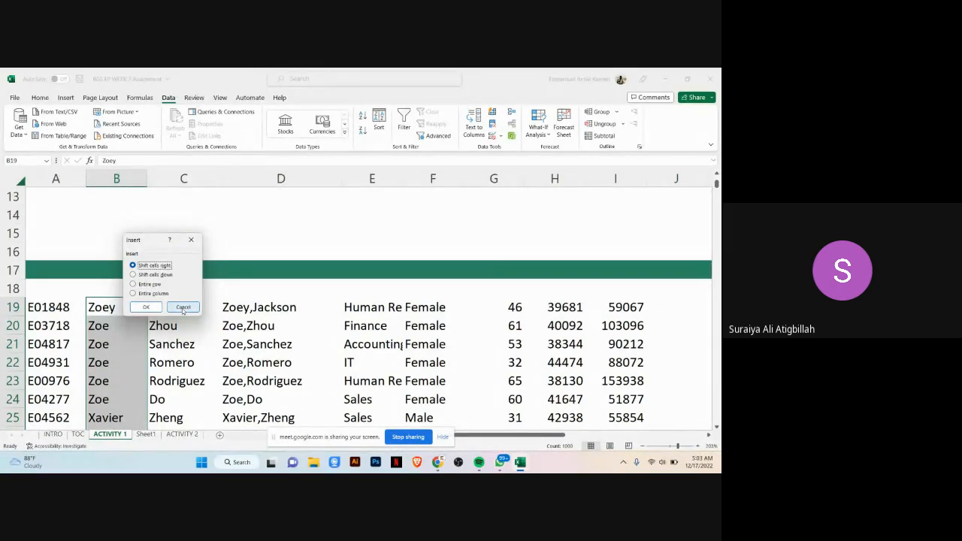
pyautogui.click(182, 308)
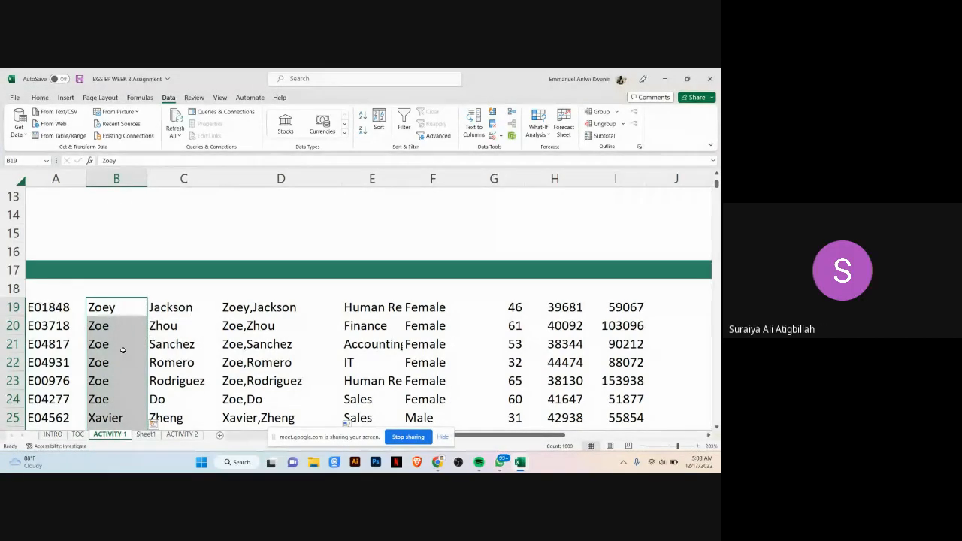
pyautogui.hotkey('ctrl', '-')
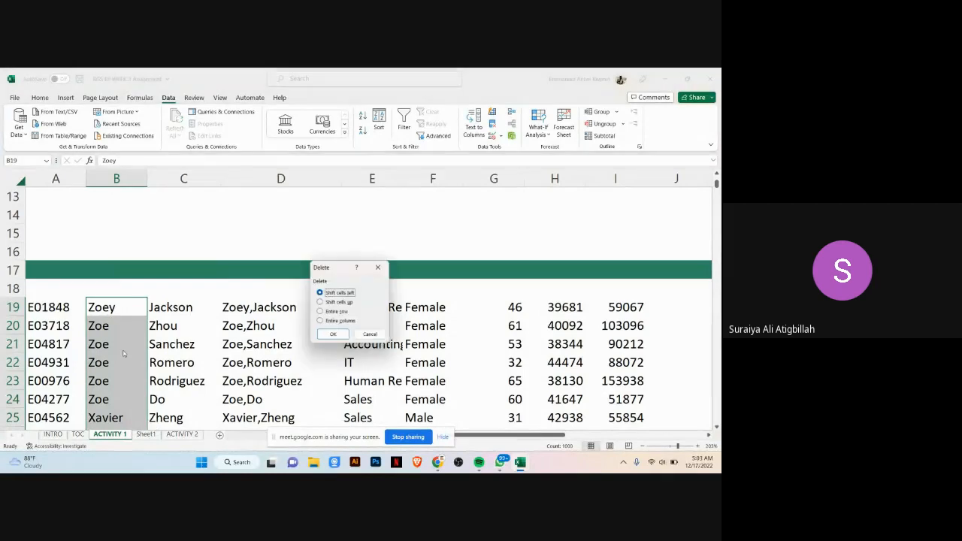
pyautogui.click(331, 337)
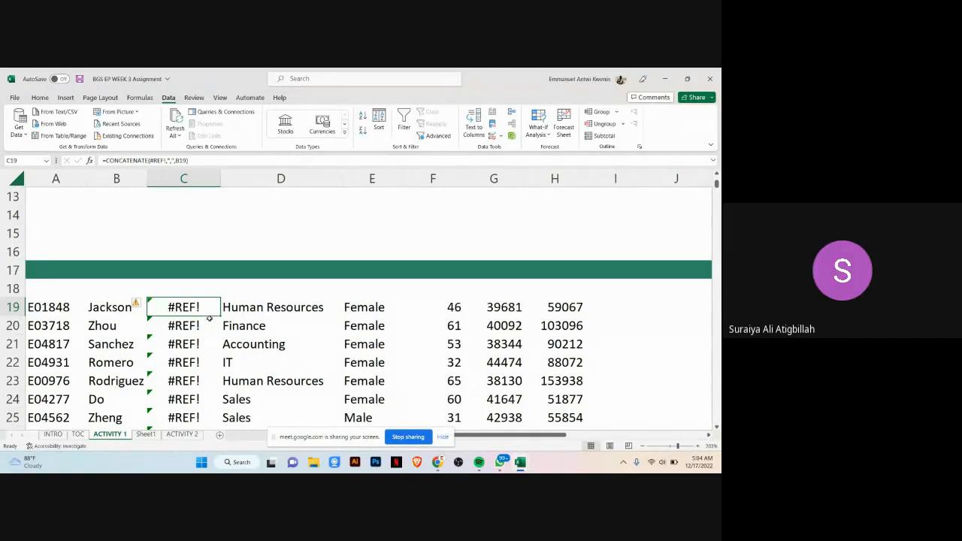
pyautogui.hotkey('ctrl', 'z')
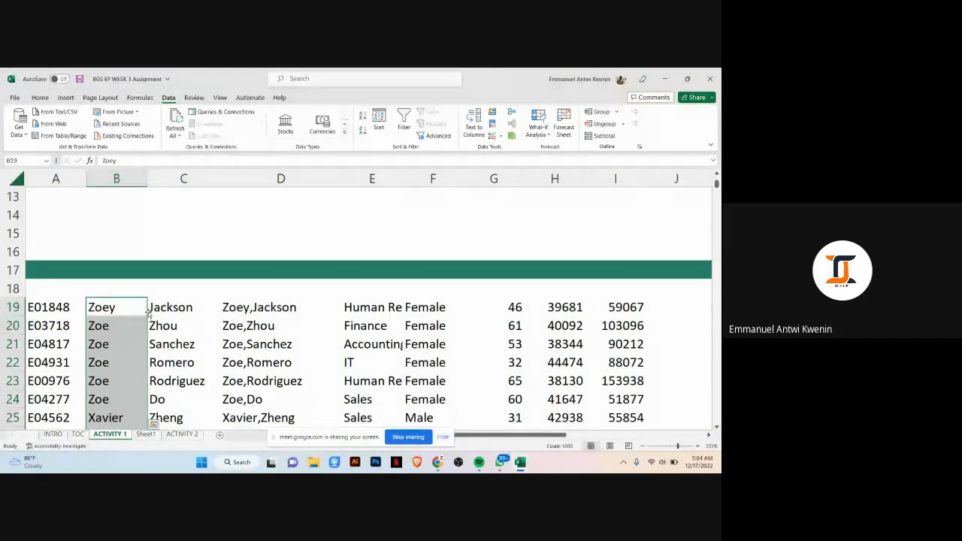
# Step: Compare the first-name, last-name and combined-name cells in row 19 once more
pyautogui.click(127, 307)
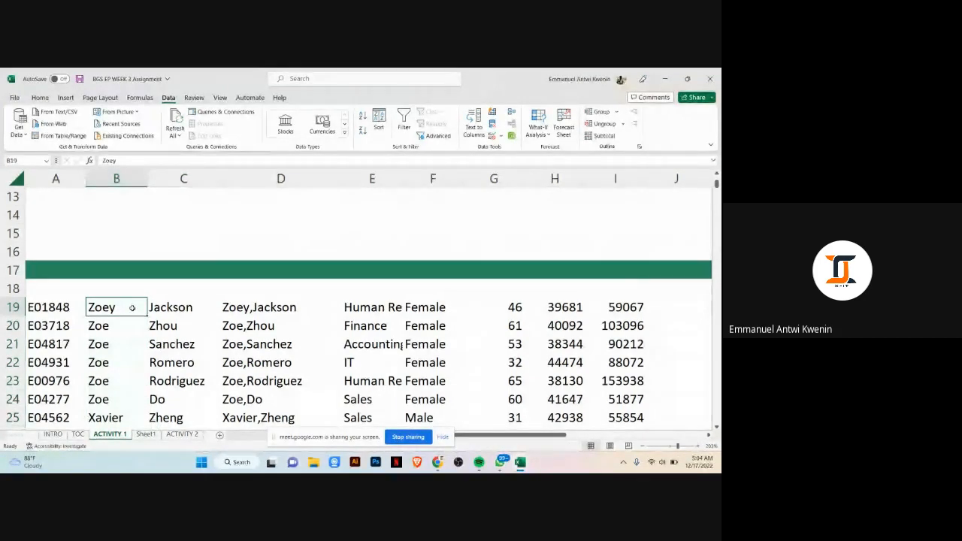
pyautogui.click(173, 308)
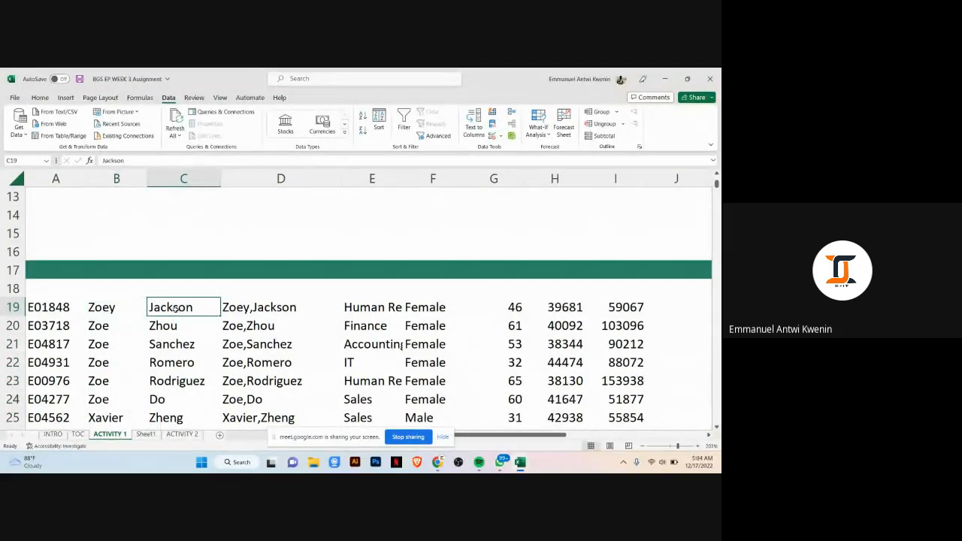
pyautogui.click(243, 308)
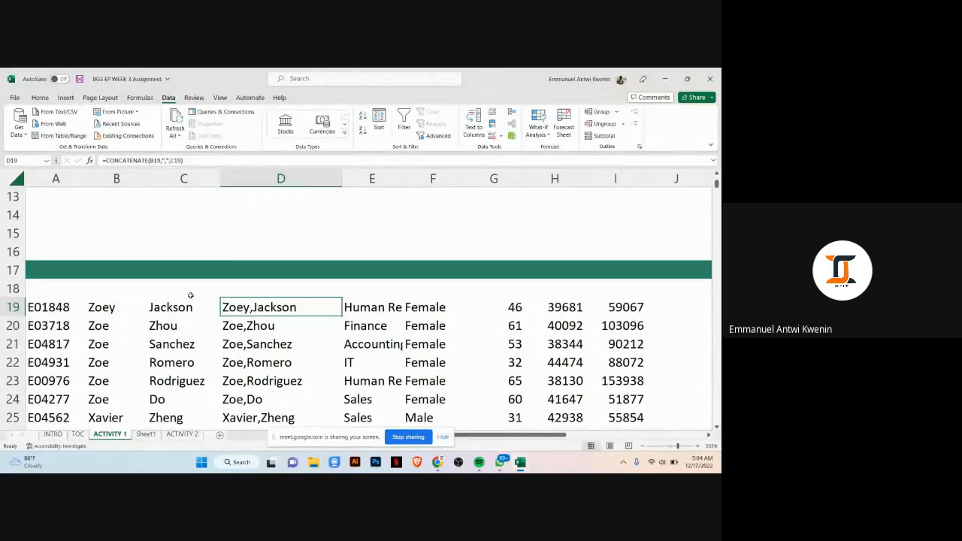
pyautogui.click(135, 305)
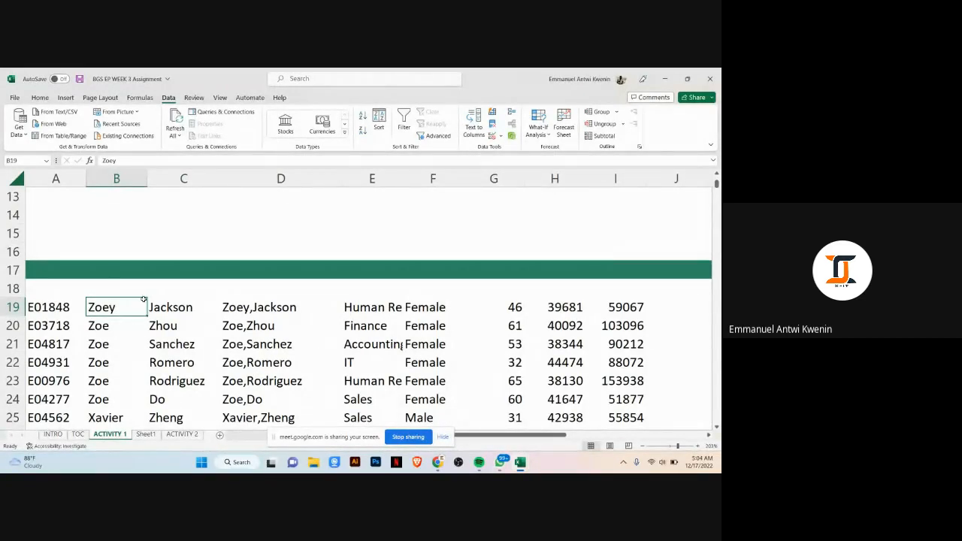
pyautogui.click(184, 306)
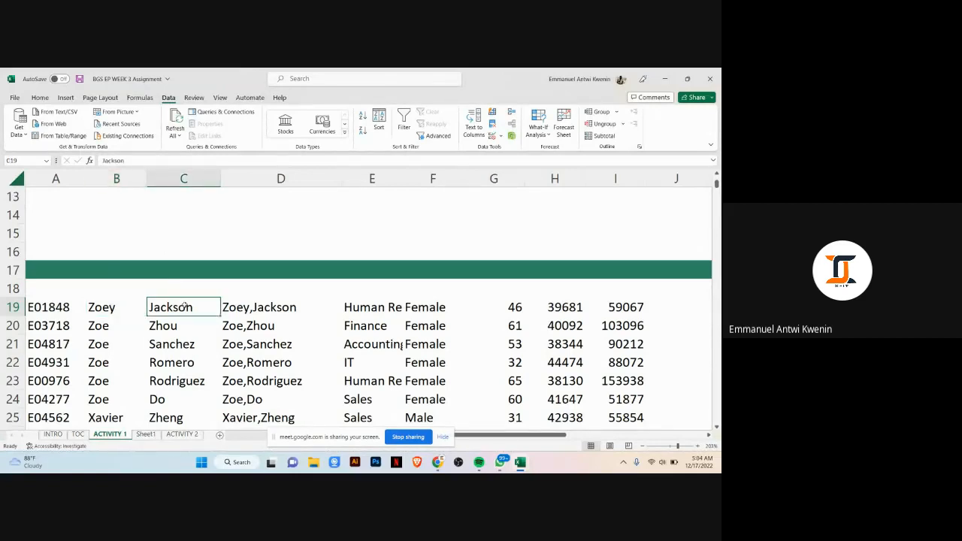
pyautogui.click(237, 317)
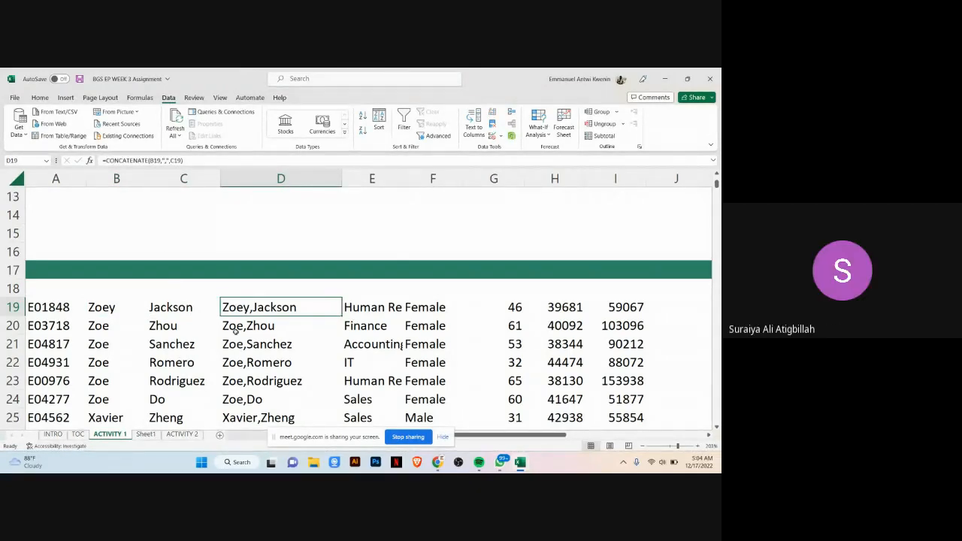
pyautogui.click(120, 306)
pyautogui.click(185, 306)
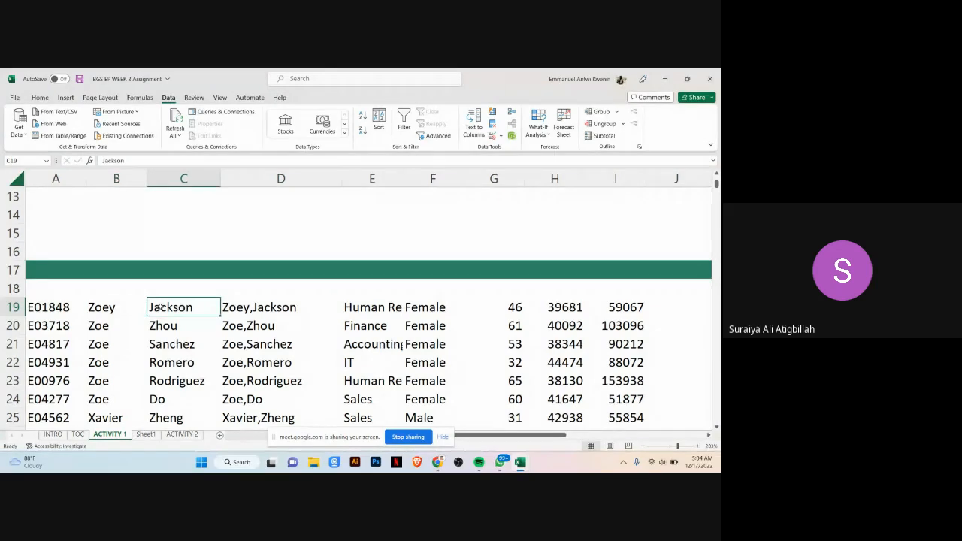
pyautogui.click(126, 307)
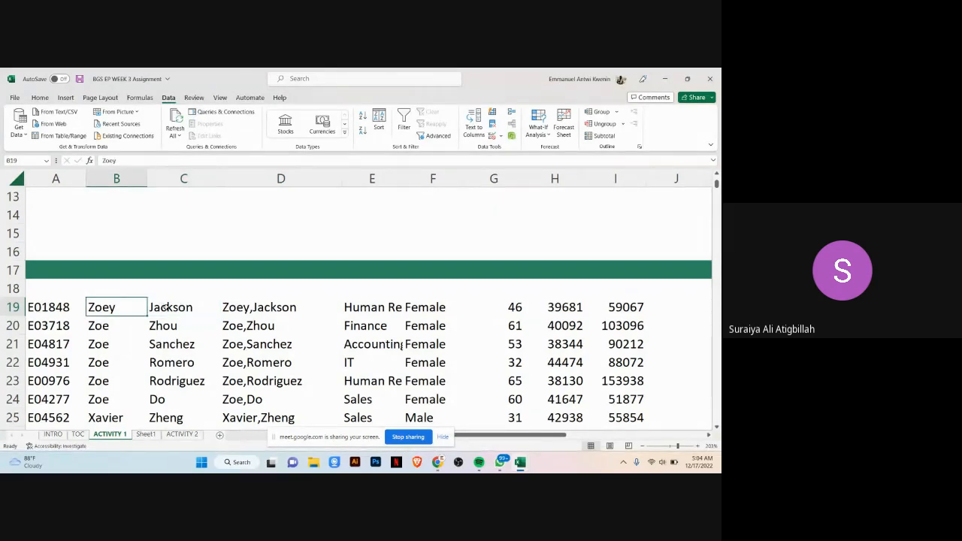
pyautogui.click(172, 309)
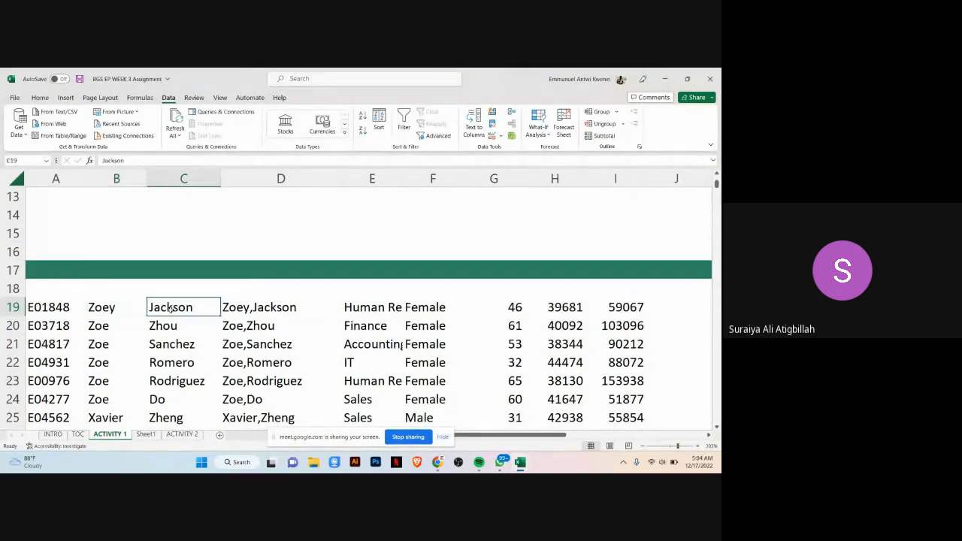
pyautogui.click(263, 309)
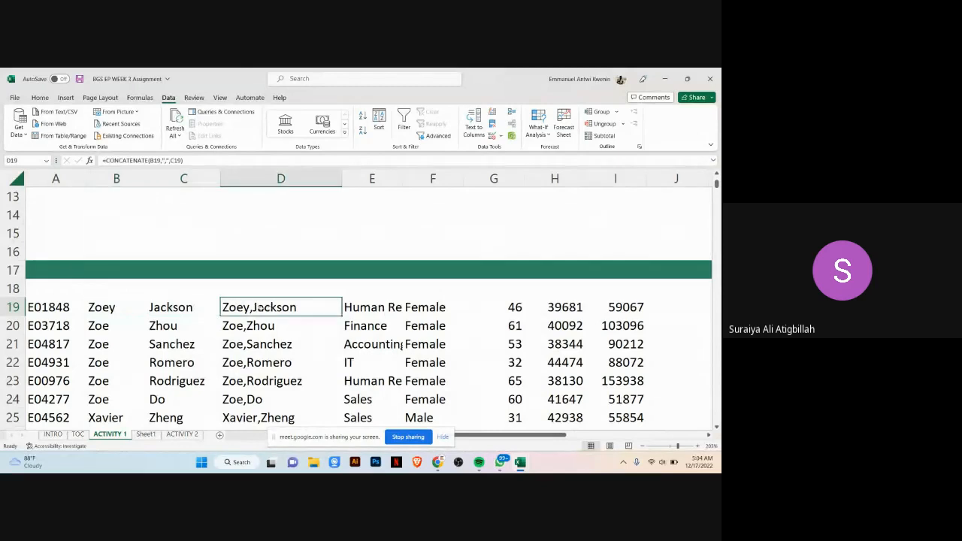
pyautogui.click(108, 308)
# Step: Copy the combined names from D19 down to the last row and paste them as values over the first names starting at B19
pyautogui.click(176, 304)
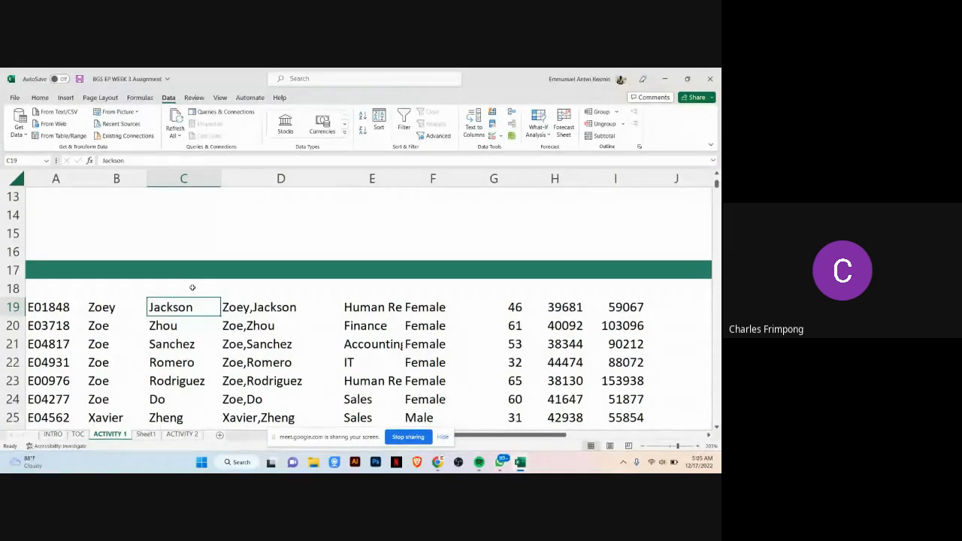
pyautogui.click(233, 308)
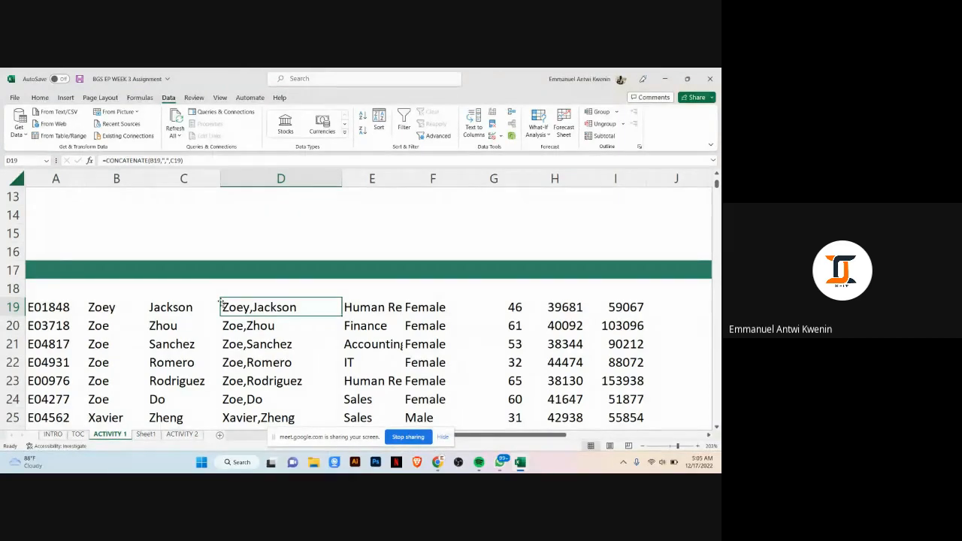
pyautogui.hotkey('ctrl', 'shift', 'Down')
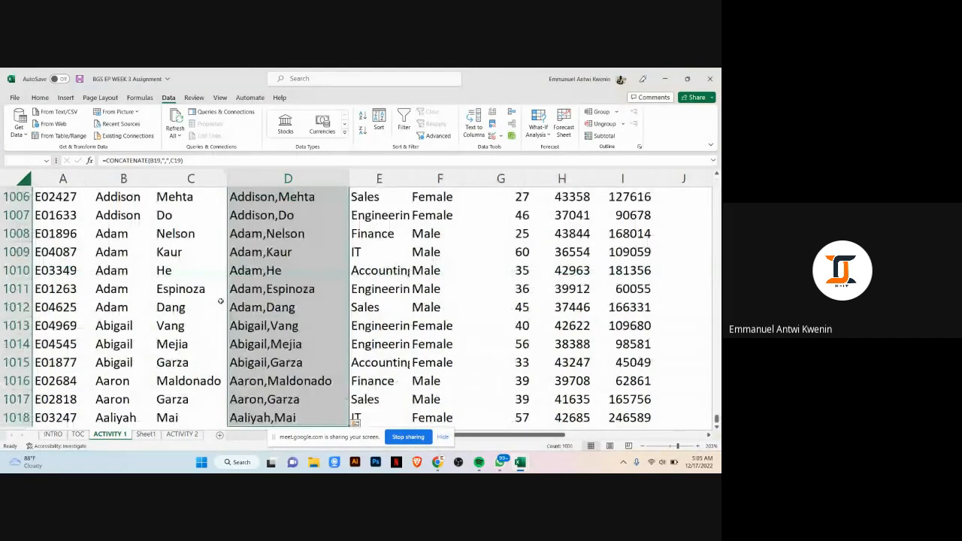
pyautogui.hotkey('ctrl', 'c')
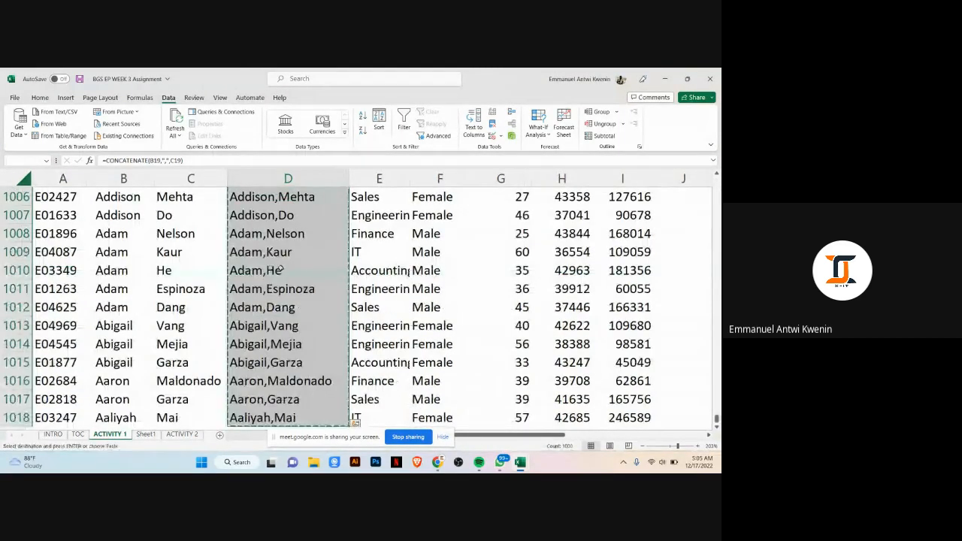
pyautogui.scroll(4, 269, 271)
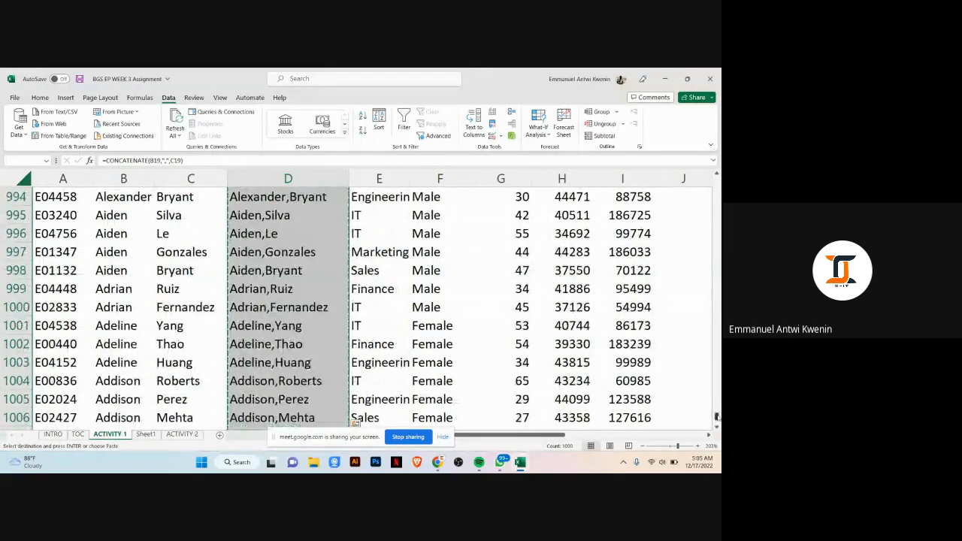
pyautogui.moveTo(718, 416); pyautogui.dragTo(715, 175)
pyautogui.scroll(-5, 278, 253)
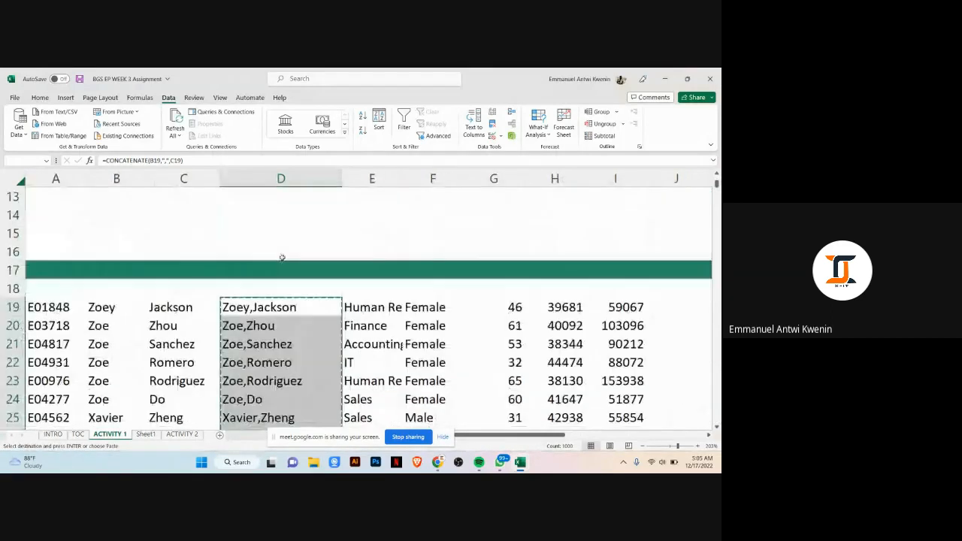
pyautogui.click(105, 254)
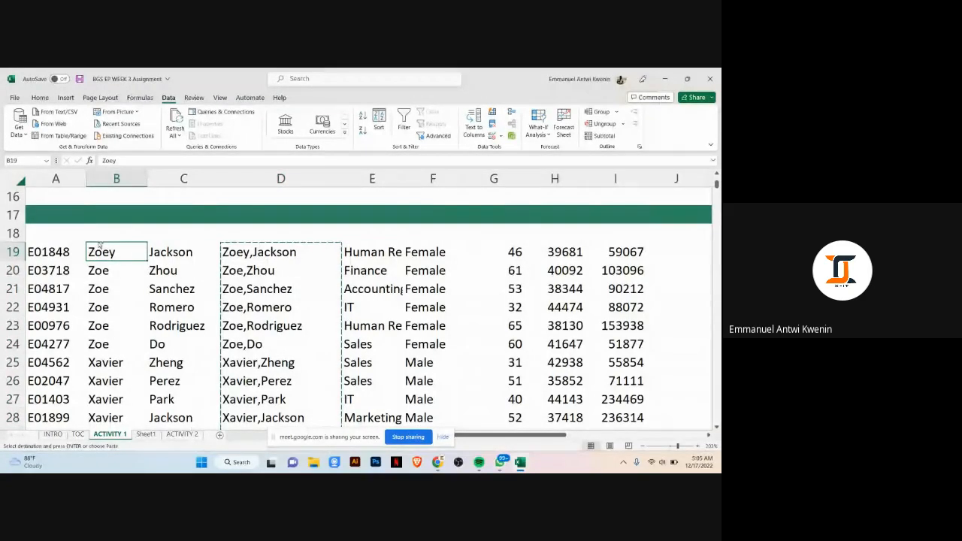
pyautogui.hotkey('ctrl', 'alt', 'v')
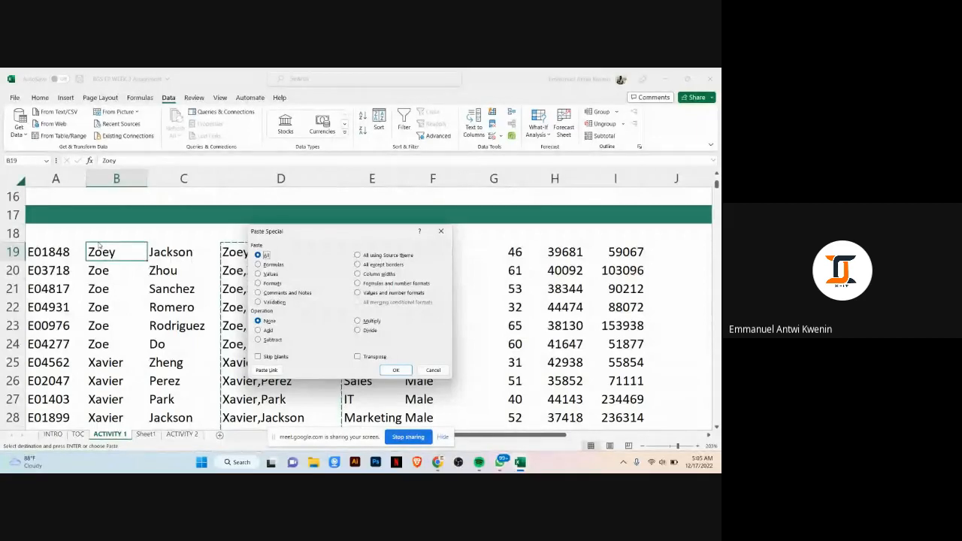
pyautogui.press('v')
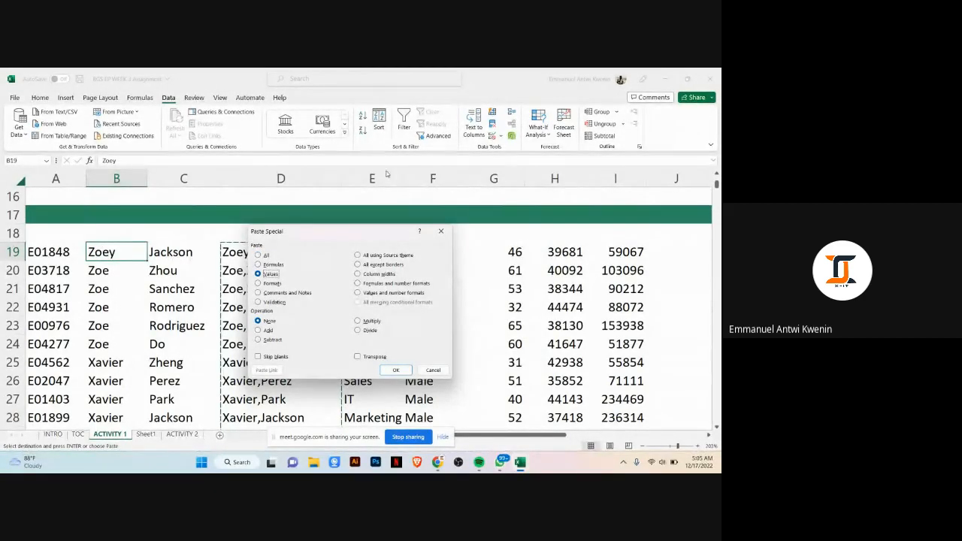
pyautogui.click(396, 369)
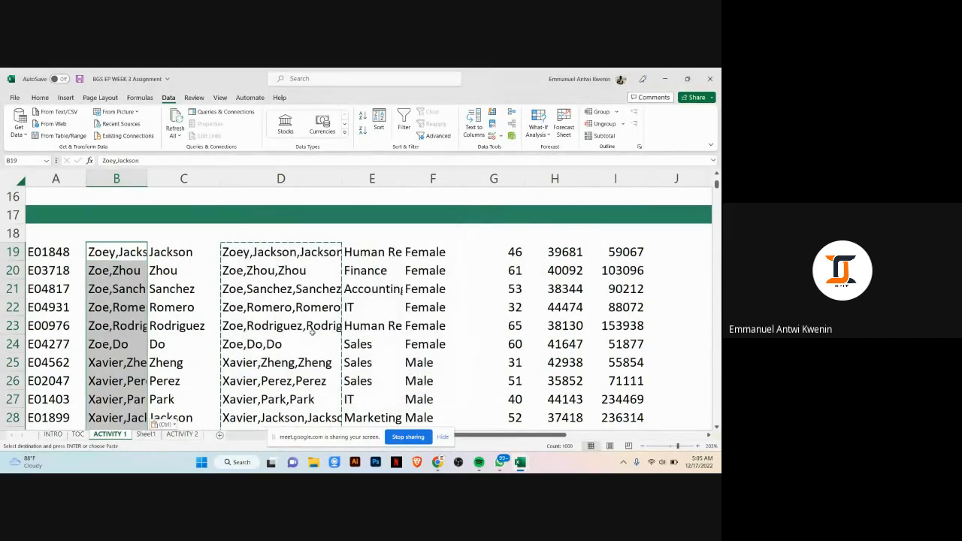
# Step: Delete the last-name column C and the combined-name formula column D
pyautogui.doubleClick(236, 231)
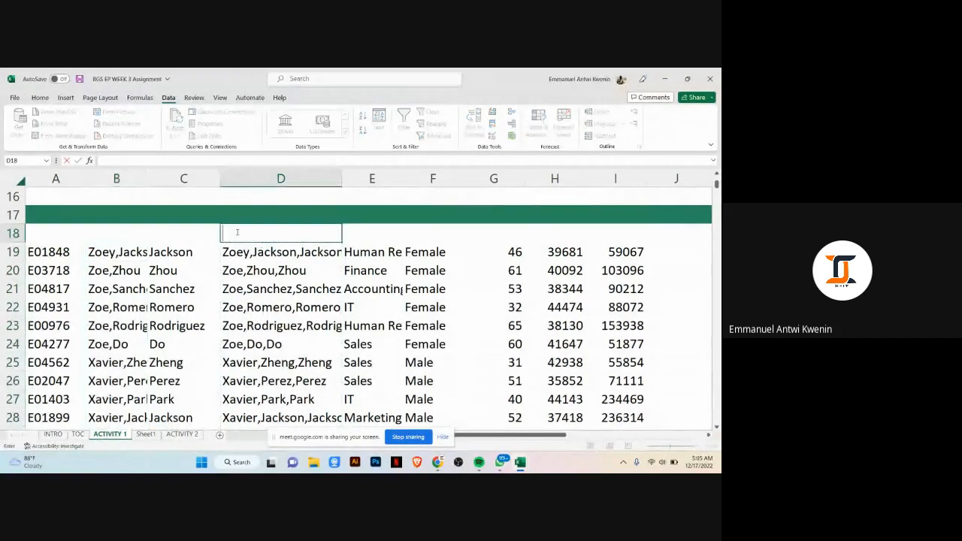
pyautogui.click(184, 178)
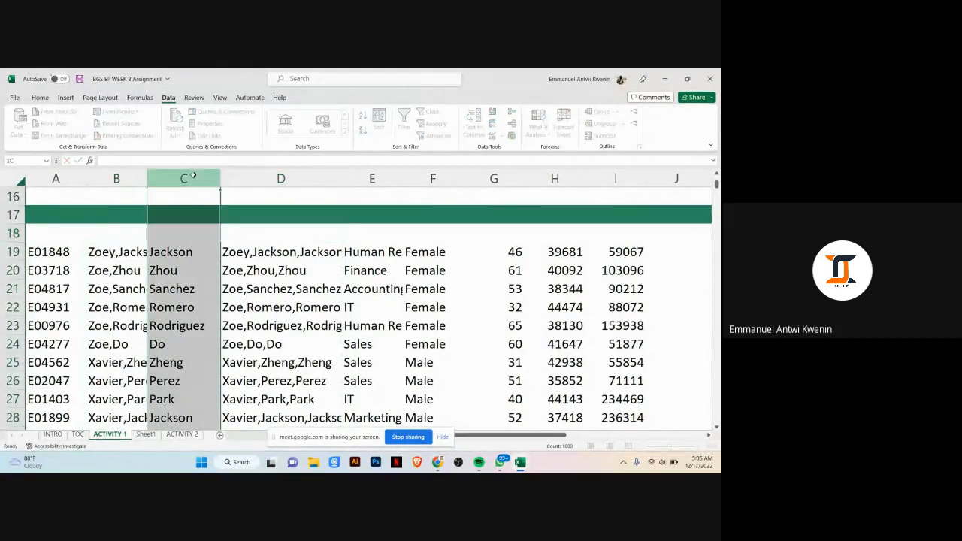
pyautogui.rightClick(292, 180)
pyautogui.click(308, 297)
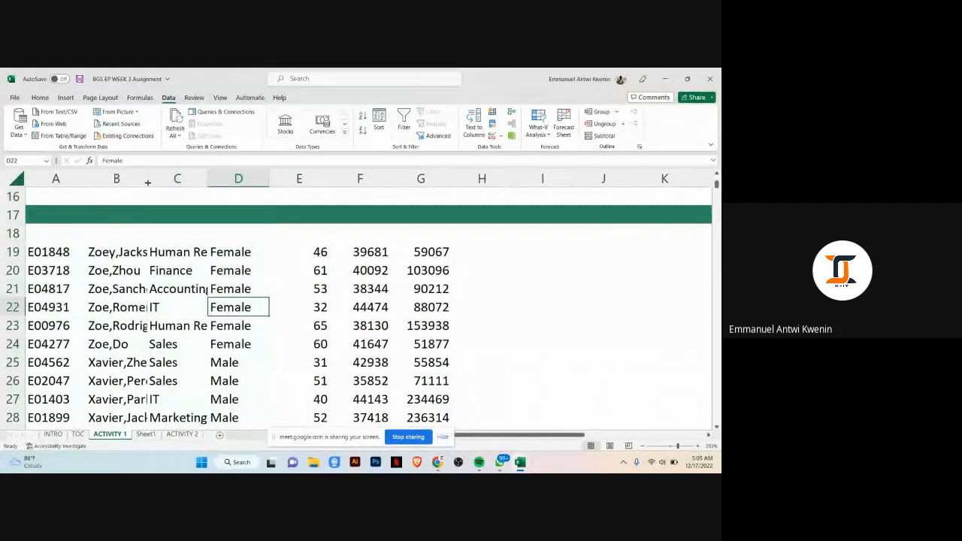
# Step: Widen the full-name column B and the department column C to fit their contents
pyautogui.moveTo(148, 181); pyautogui.dragTo(189, 186)
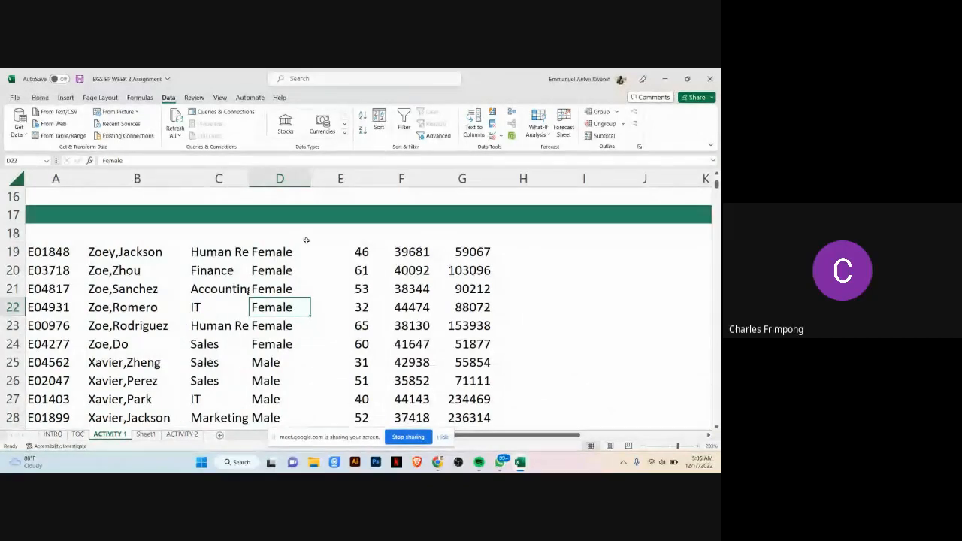
pyautogui.moveTo(249, 180); pyautogui.dragTo(307, 184)
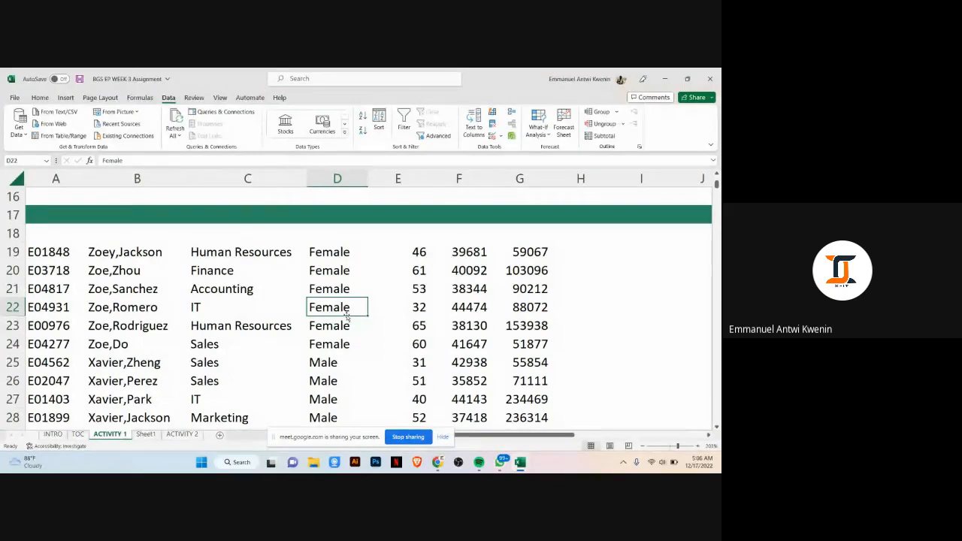
pyautogui.scroll(1, 331, 286)
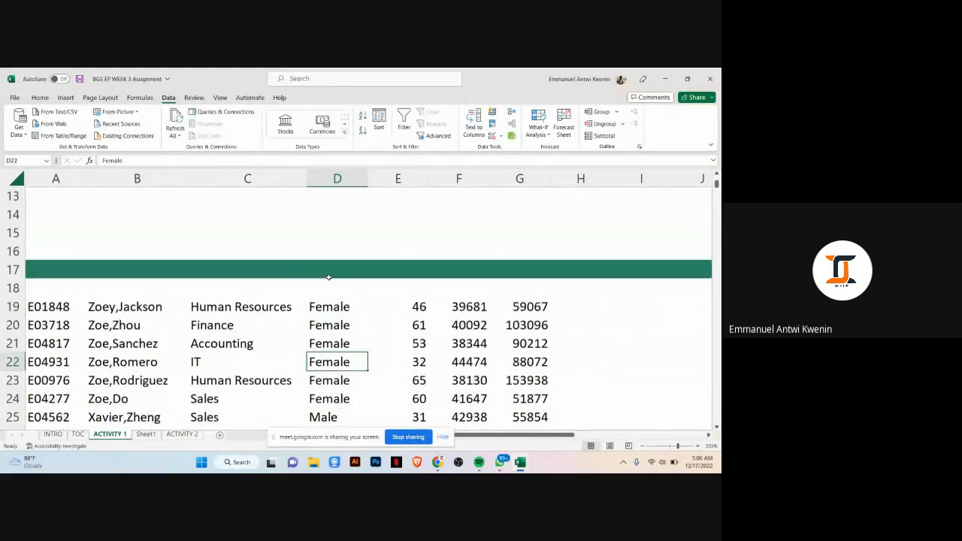
pyautogui.scroll(-2, 316, 273)
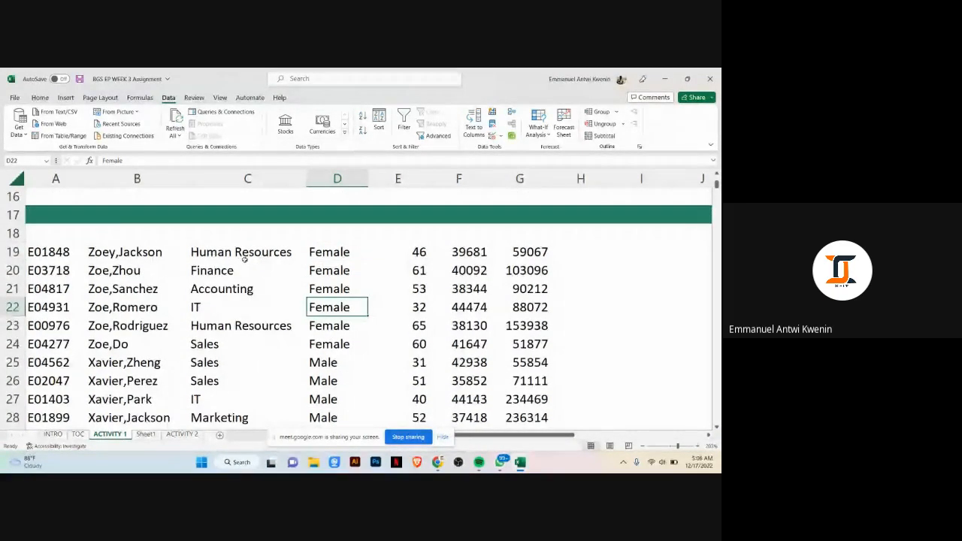
pyautogui.scroll(-1, 248, 259)
pyautogui.scroll(2, 254, 263)
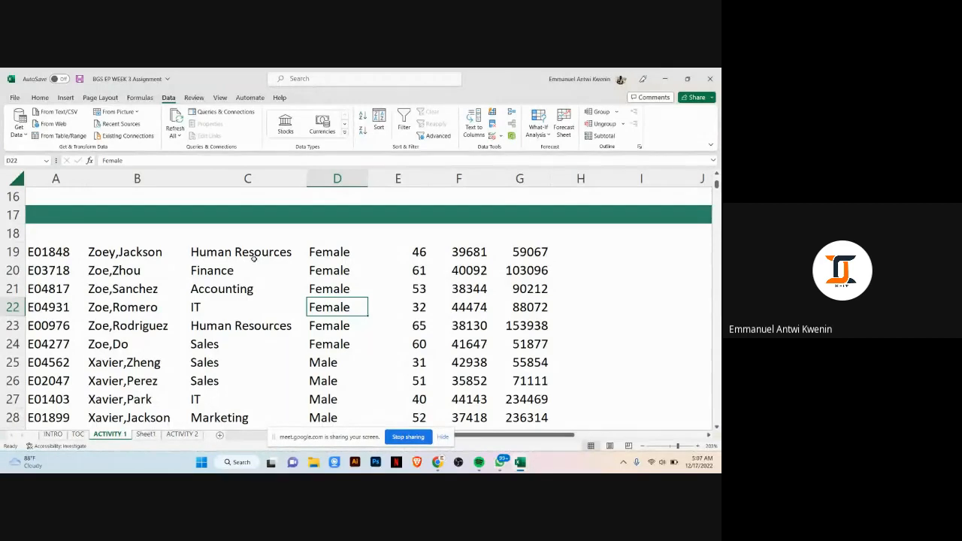
pyautogui.click(323, 228)
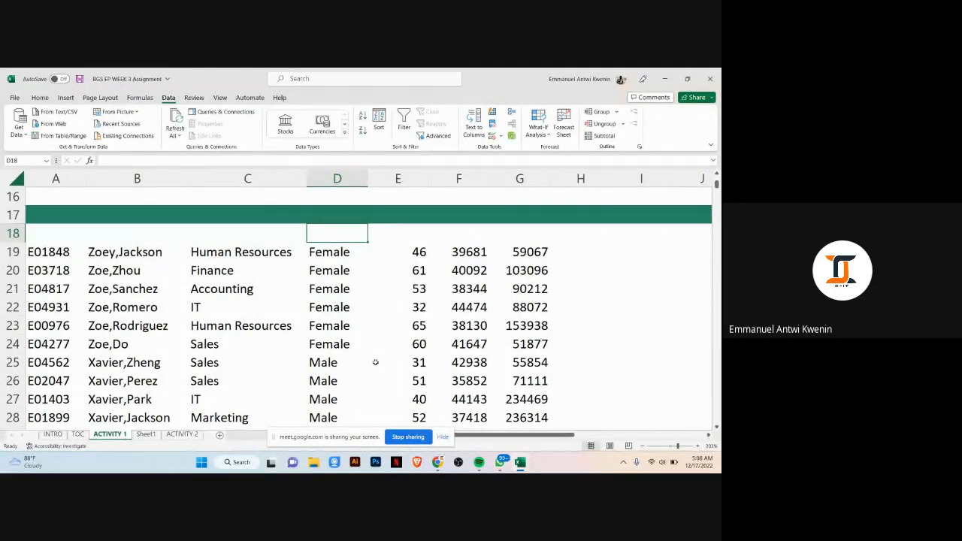
# Step: Switch to the browser, go to Google Classroom and open the BGS Excel for Productivity class
pyautogui.moveTo(438, 460)
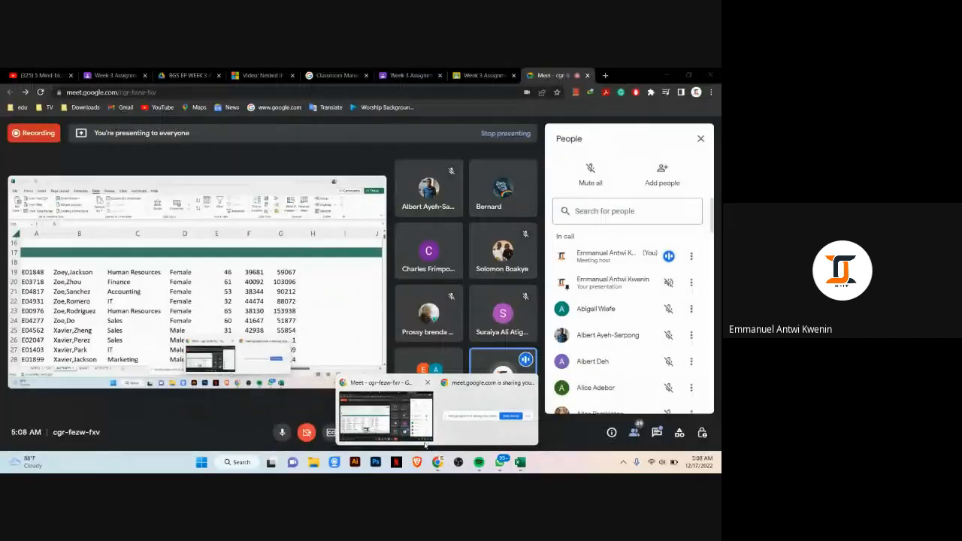
pyautogui.click(424, 442)
pyautogui.click(485, 75)
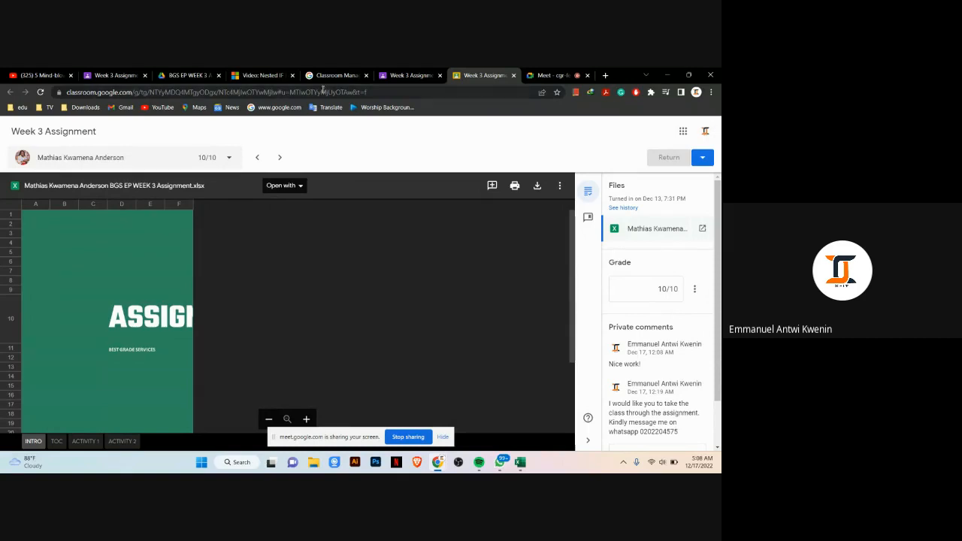
pyautogui.click(476, 93)
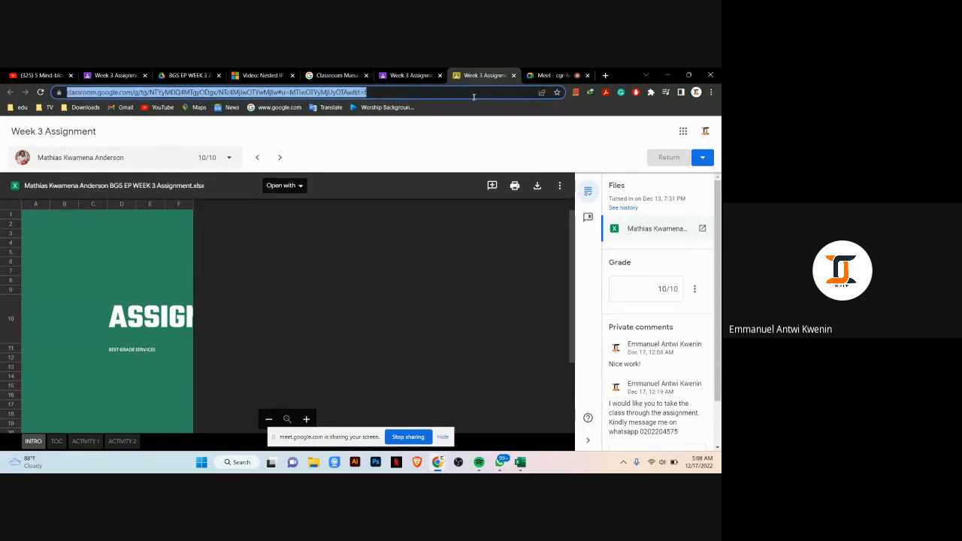
pyautogui.write('classroom.google.com/u/0/h')
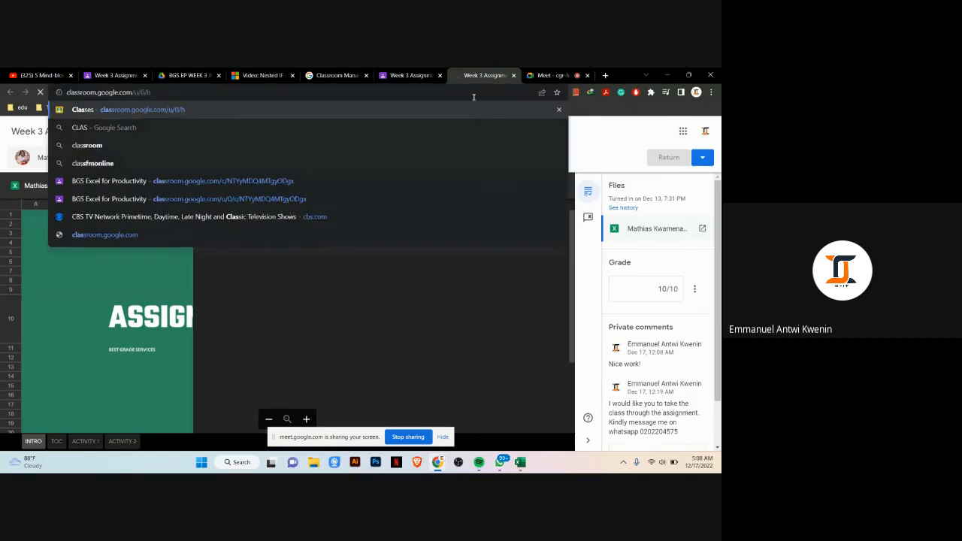
pyautogui.press('Return')
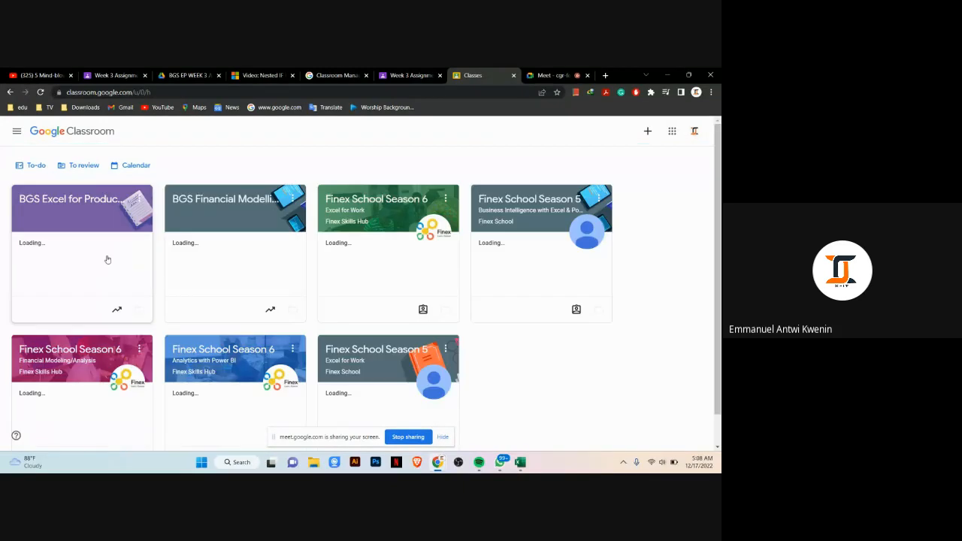
pyautogui.click(70, 193)
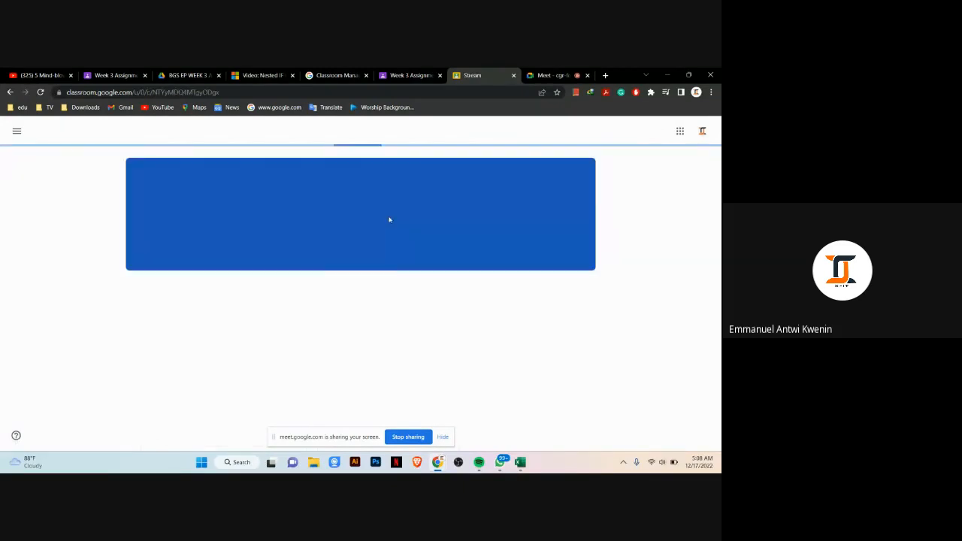
# Step: Open the Week 3 Assignment post's instructions and preview its attached BGS EP WEEK 3 Assignment file
pyautogui.scroll(-3, 391, 222)
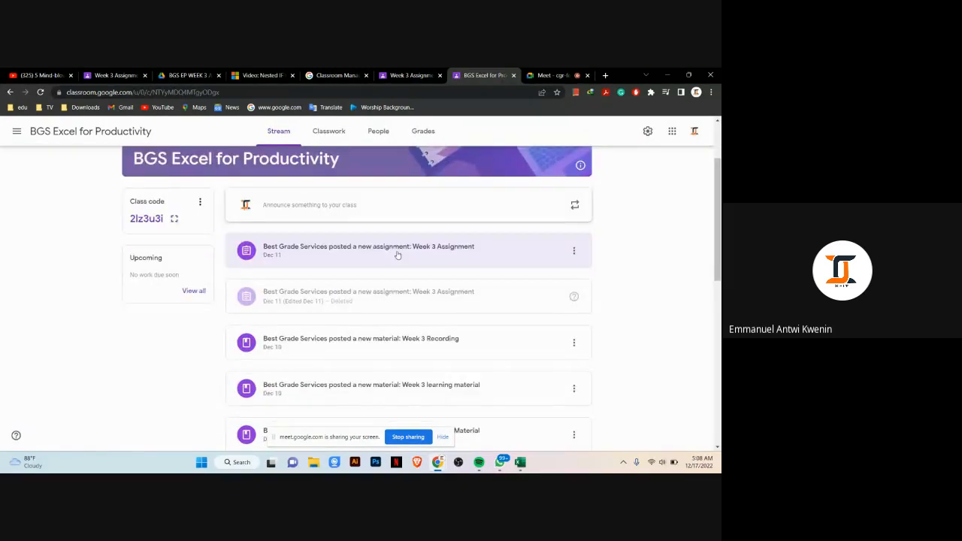
pyautogui.click(353, 304)
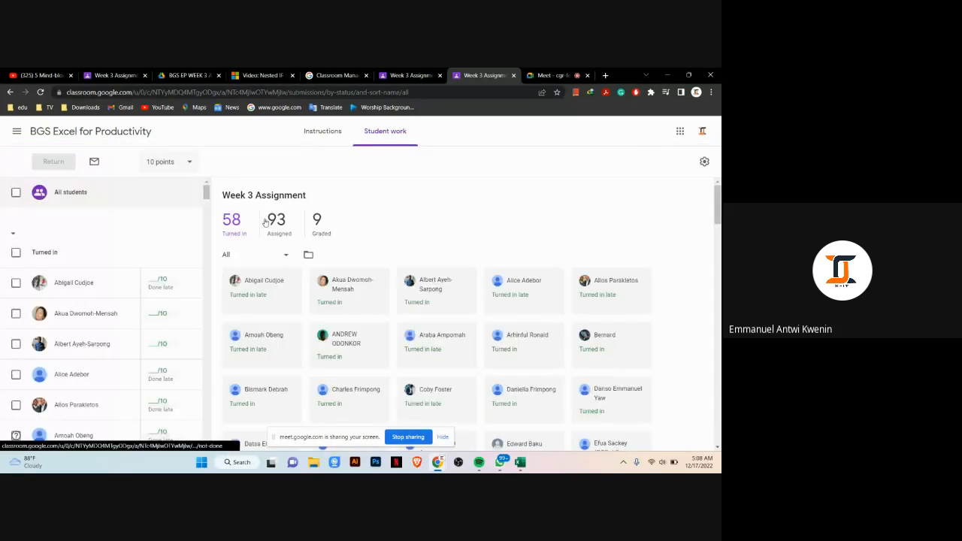
pyautogui.scroll(-3, 279, 207)
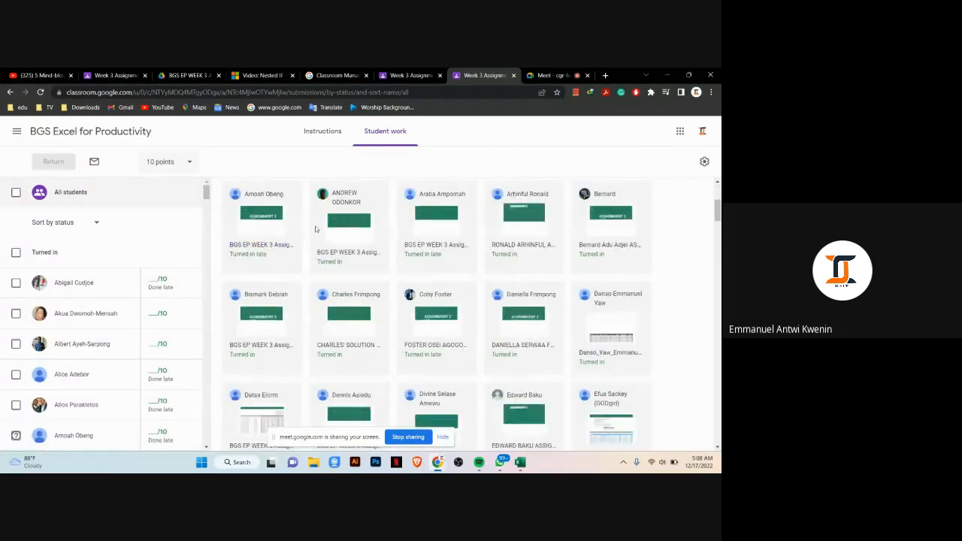
pyautogui.scroll(2, 316, 228)
pyautogui.click(320, 129)
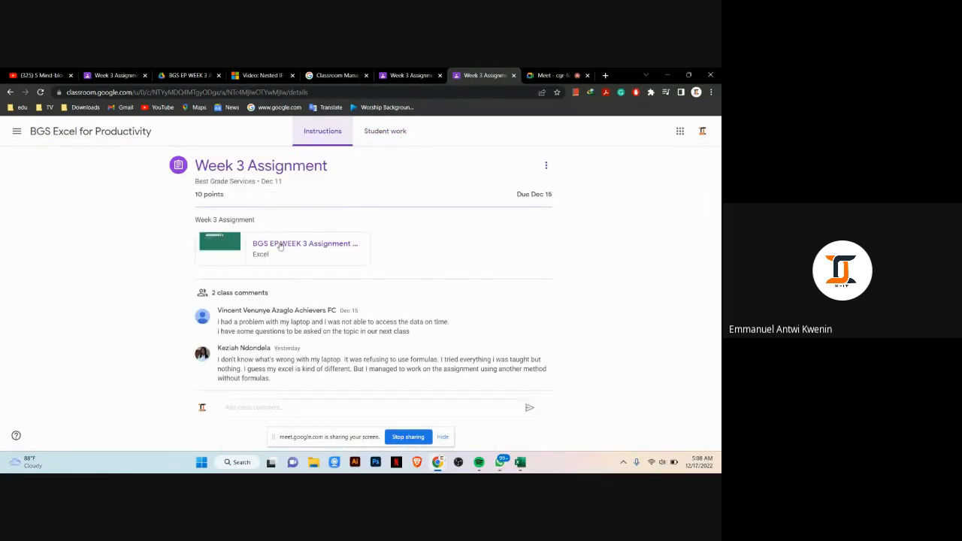
pyautogui.click(298, 245)
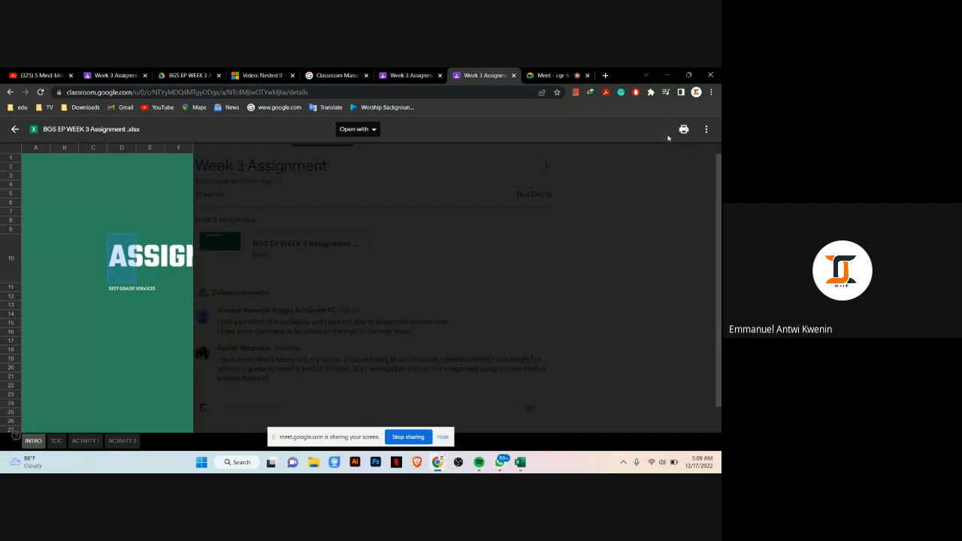
# Step: Open the attached assignment file in a new window and download it, saving it to the Desktop as BGS EP WEEK 3 Assignment
pyautogui.click(707, 132)
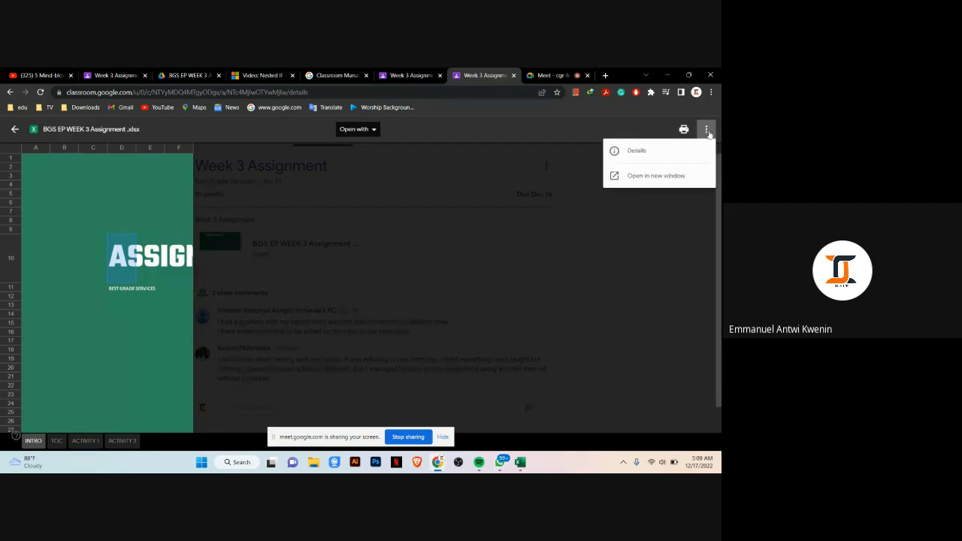
pyautogui.click(669, 175)
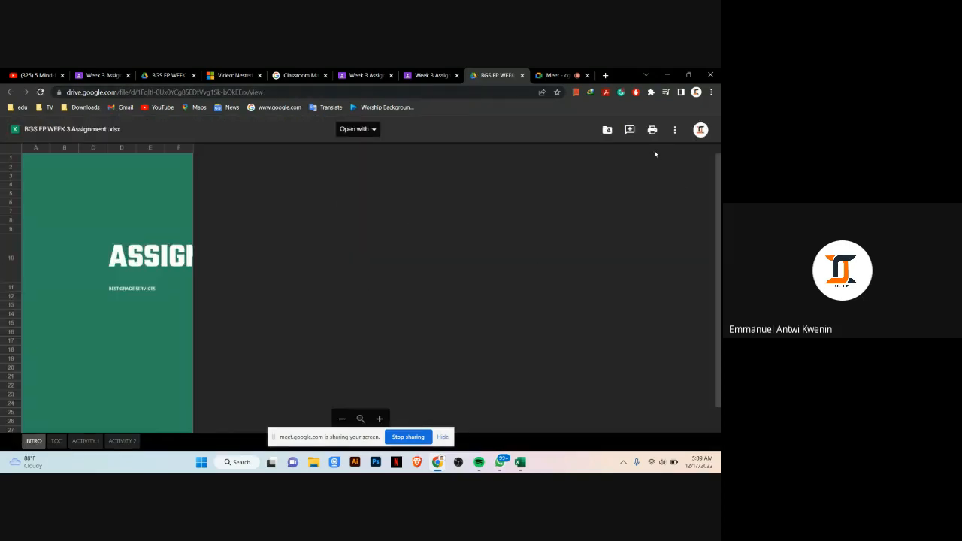
pyautogui.click(675, 130)
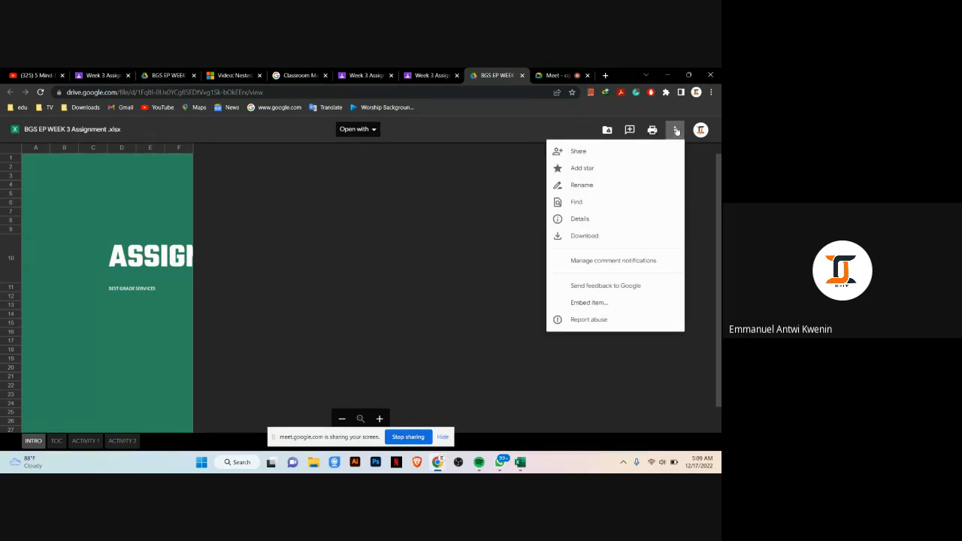
pyautogui.click(656, 236)
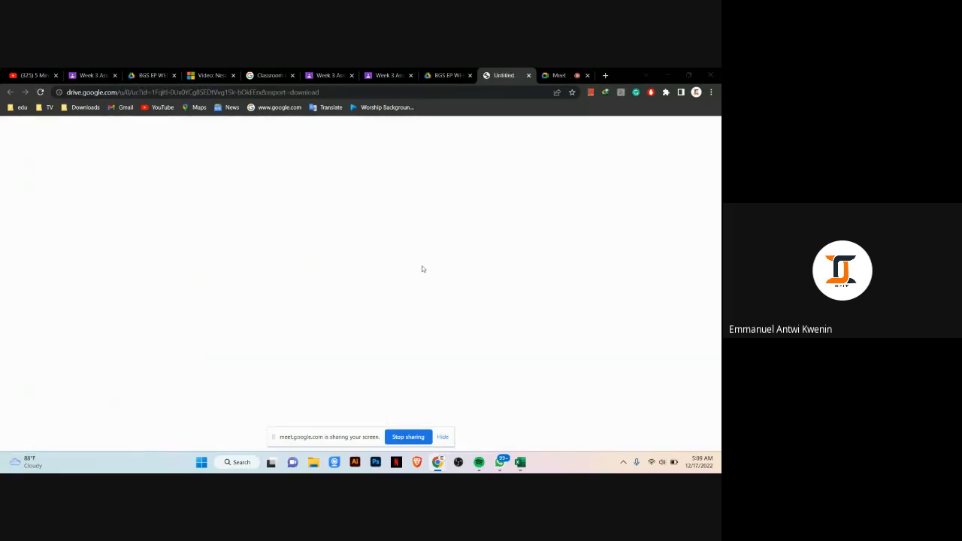
pyautogui.click(39, 159)
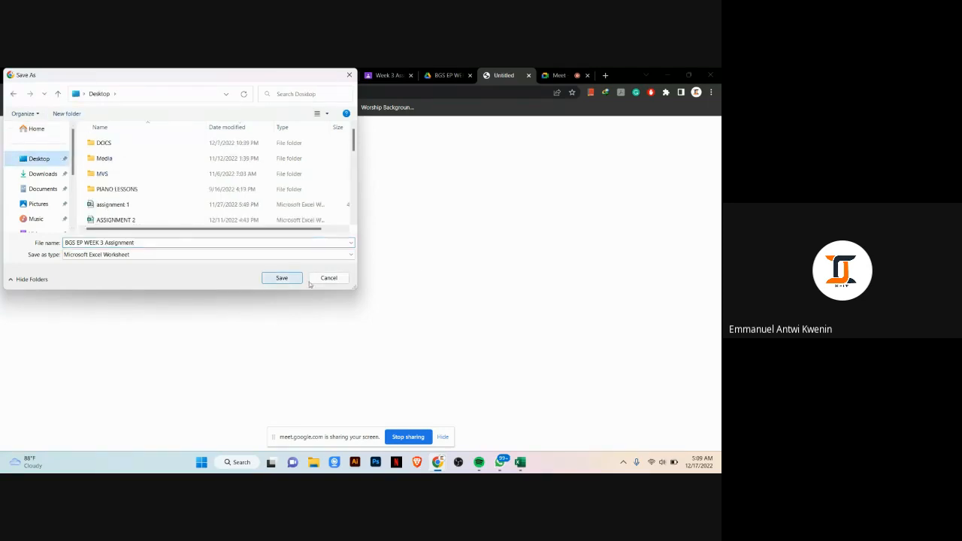
pyautogui.click(320, 280)
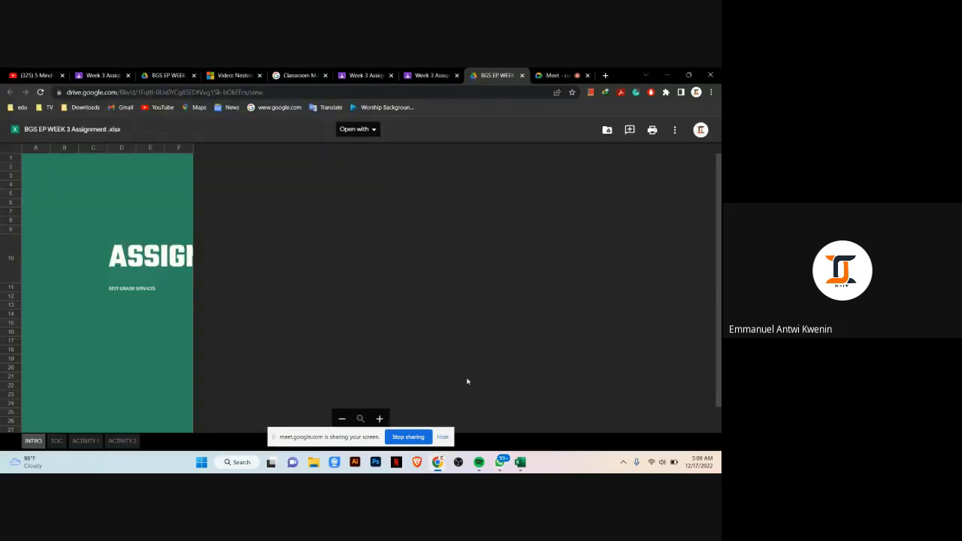
# Step: Switch to the BGS EP WEEK 3 Assignment workbook in Excel and examine the employee data rows on the ACTIVITY 1 sheet
pyautogui.moveTo(520, 461)
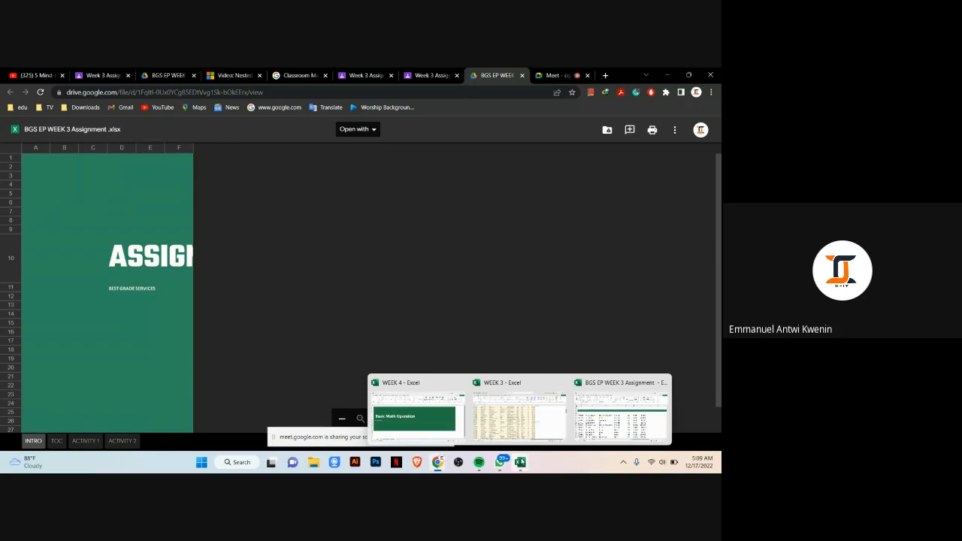
pyautogui.click(584, 416)
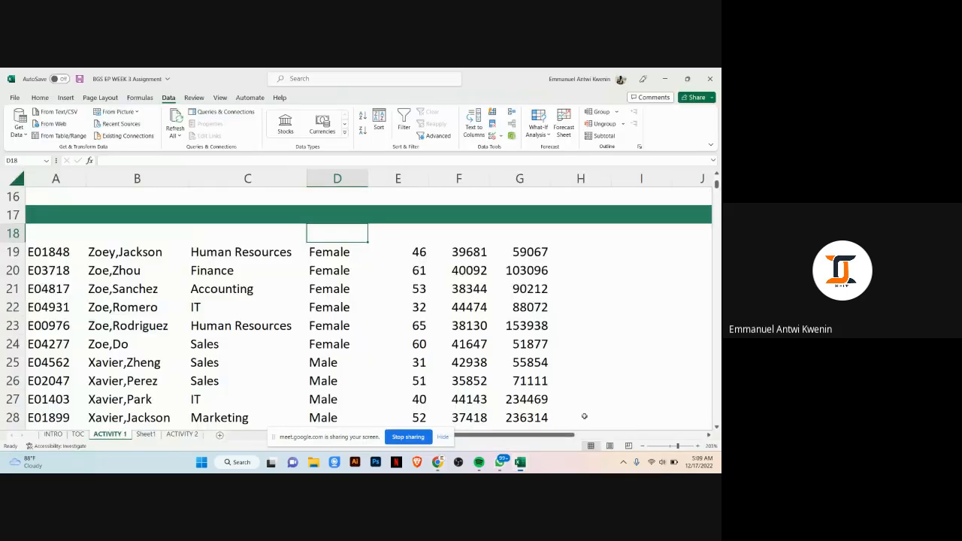
pyautogui.scroll(-1, 584, 416)
pyautogui.scroll(2, 275, 305)
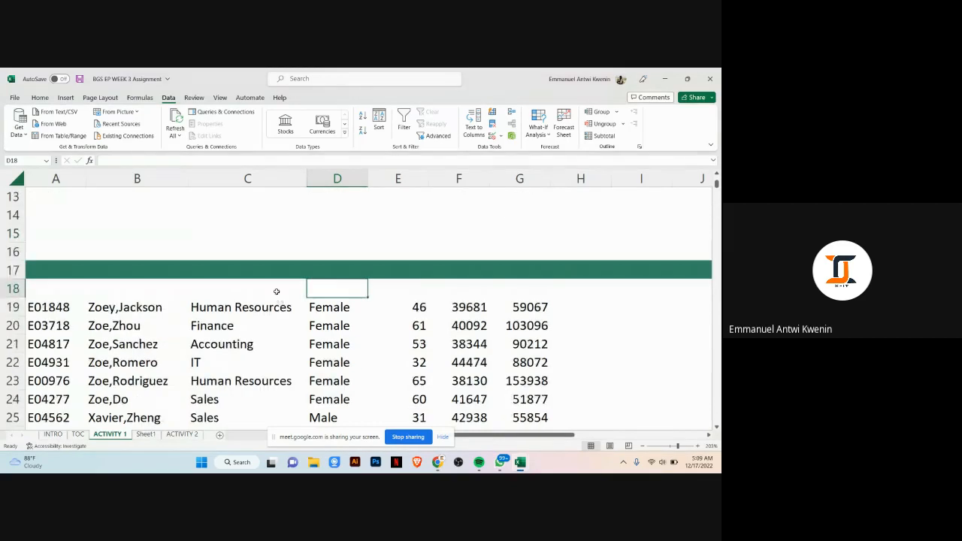
pyautogui.click(277, 290)
pyautogui.click(342, 289)
pyautogui.click(417, 285)
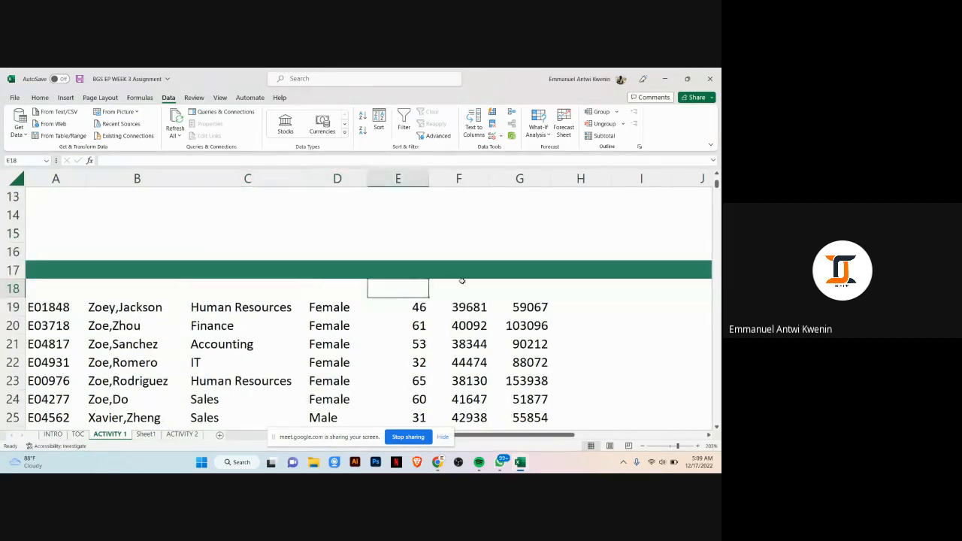
pyautogui.click(462, 282)
pyautogui.click(519, 300)
pyautogui.click(522, 290)
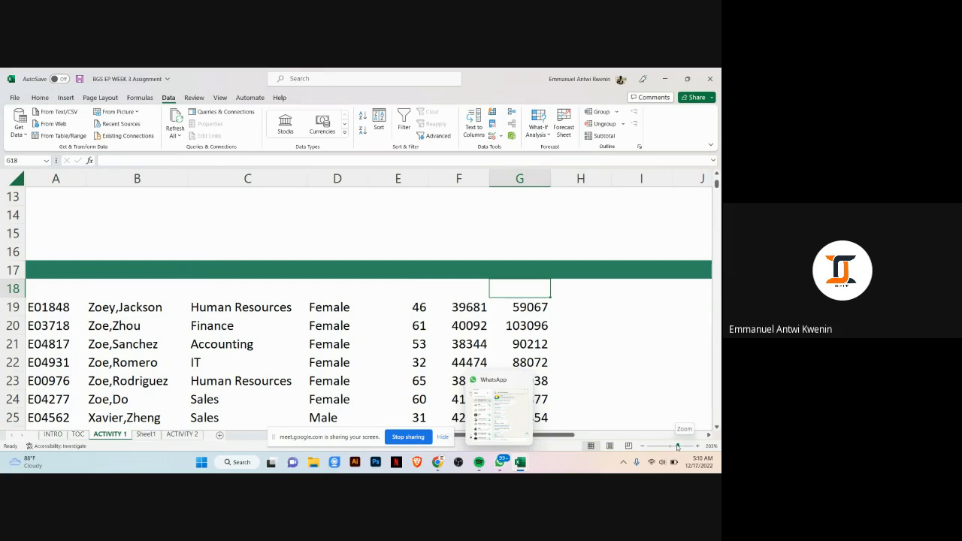
pyautogui.moveTo(677, 447); pyautogui.dragTo(672, 447)
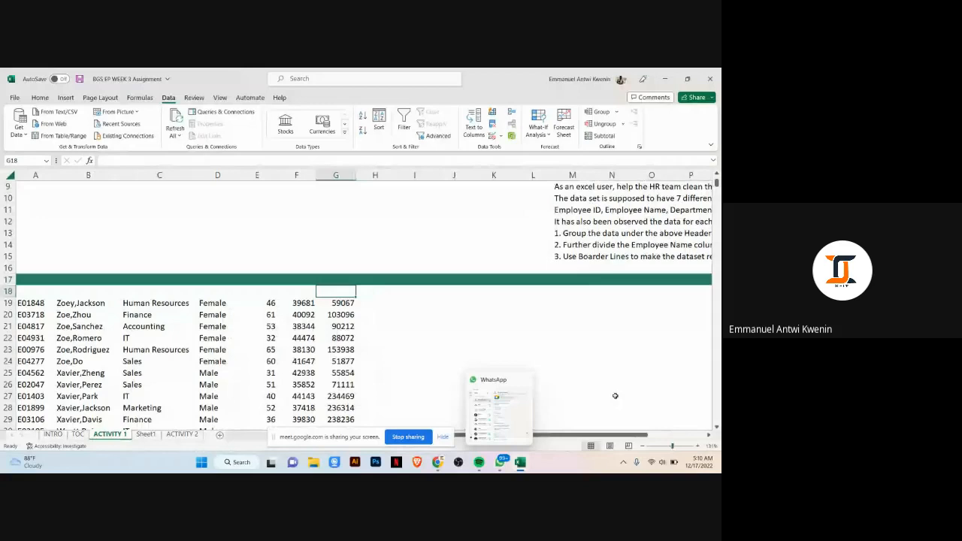
pyautogui.keyDown('ctrl'); pyautogui.scroll(1, 395, 308); pyautogui.keyUp('ctrl')
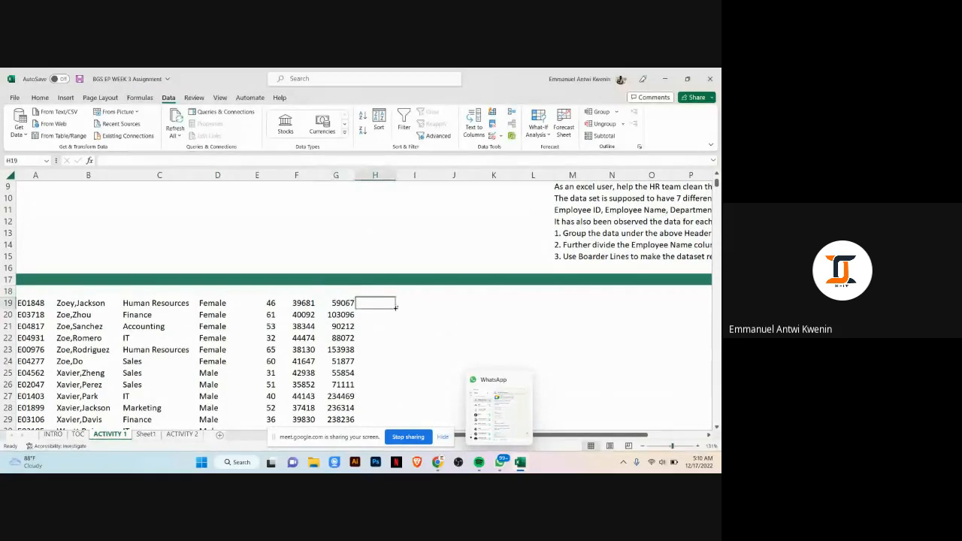
pyautogui.keyDown('ctrl'); pyautogui.scroll(4, 395, 308); pyautogui.keyUp('ctrl')
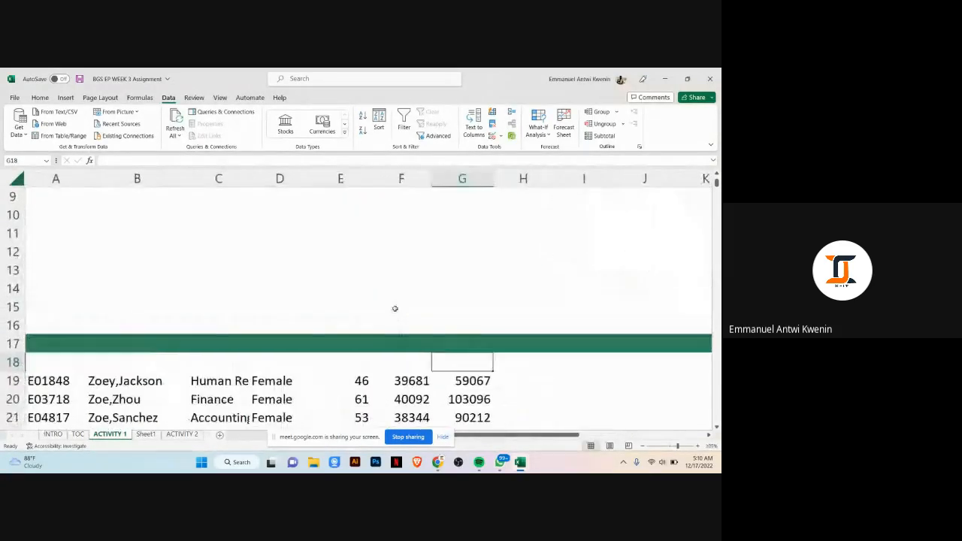
# Step: Undo the recent cleaning edits to restore the original semicolon-separated employee rows, then clear the copy selection
pyautogui.hotkey('ctrl', 'z')
pyautogui.hotkey('ctrl', 'z')
pyautogui.hotkey('ctrl', 'z')
pyautogui.hotkey('ctrl', 'z')
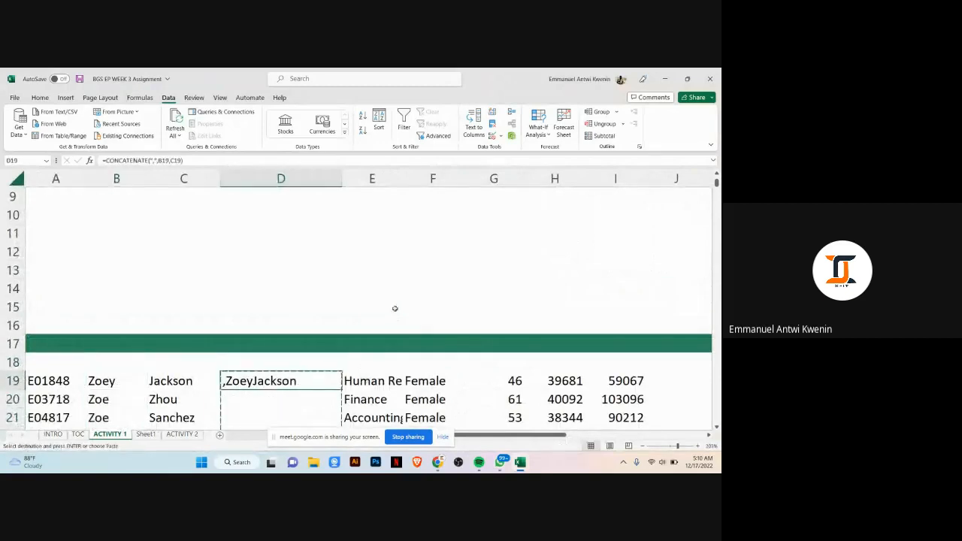
pyautogui.hotkey('ctrl', 'c')
pyautogui.hotkey('ctrl', 'z')
pyautogui.hotkey('ctrl', 'z')
pyautogui.hotkey('ctrl', 'z')
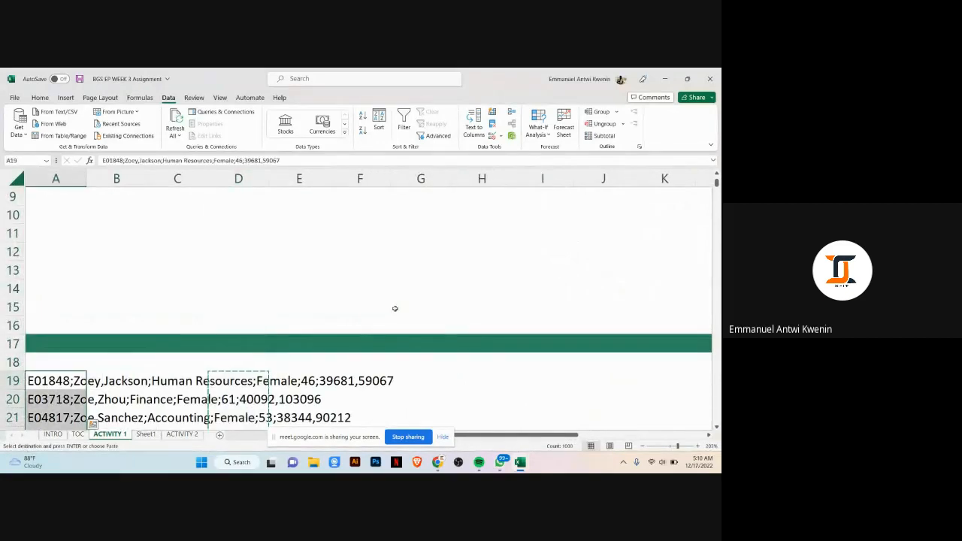
pyautogui.click(444, 385)
pyautogui.click(479, 380)
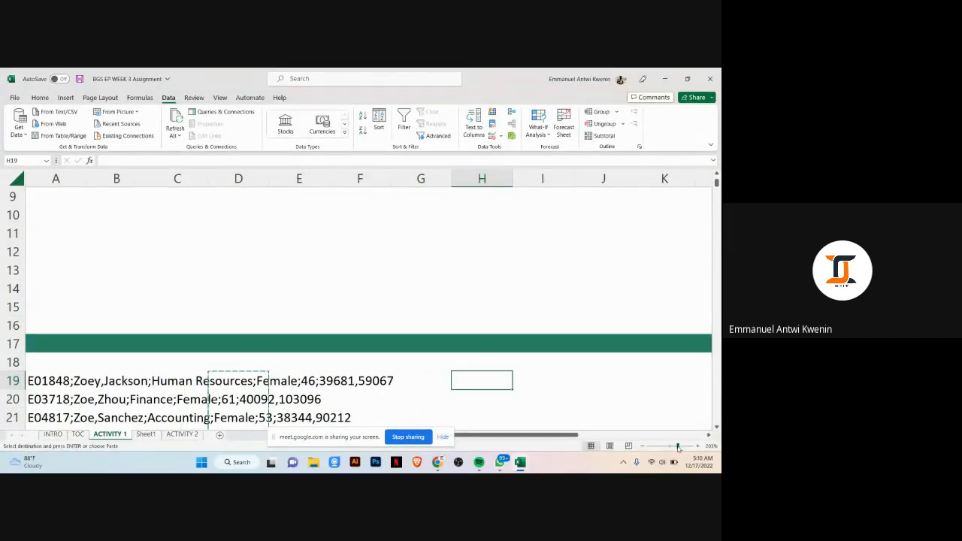
pyautogui.moveTo(678, 446); pyautogui.dragTo(671, 447)
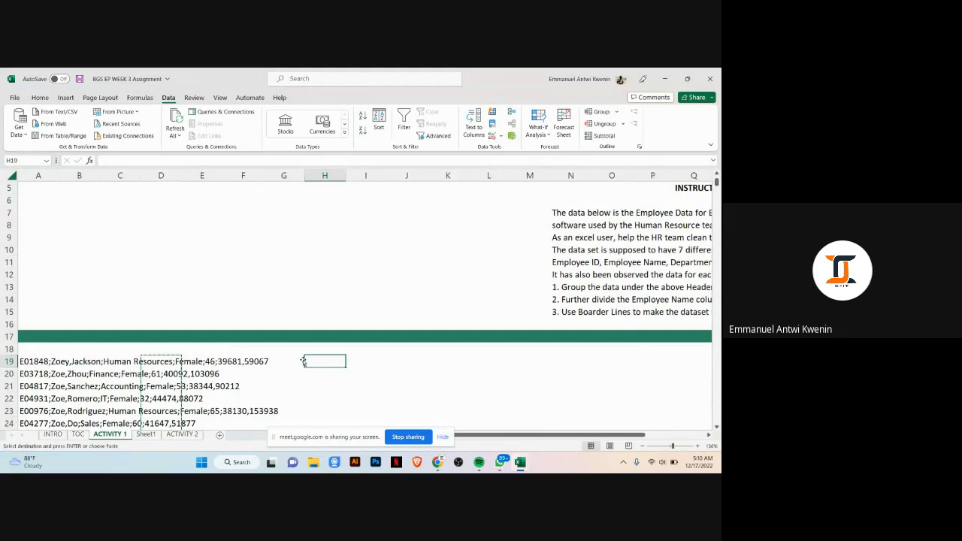
pyautogui.press('Escape')
pyautogui.click(358, 359)
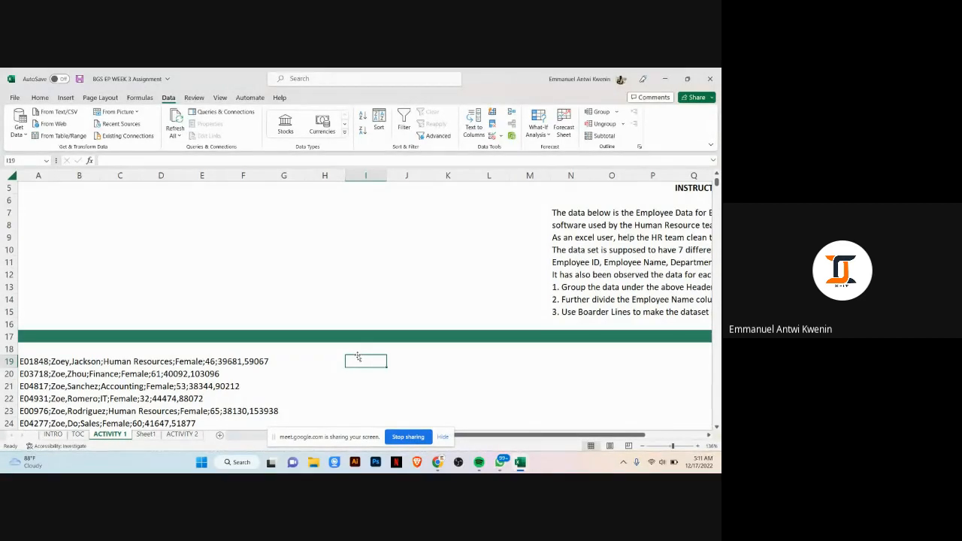
pyautogui.write('E')
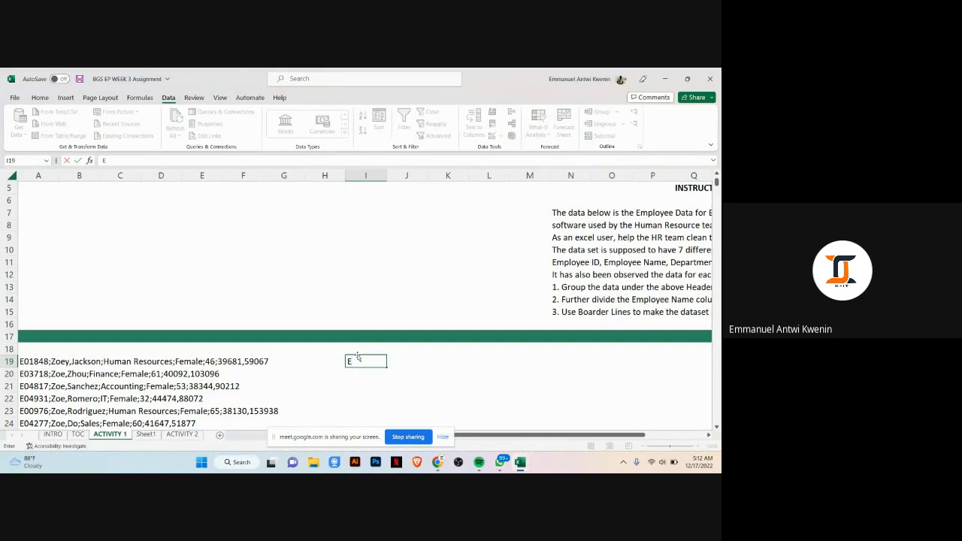
pyautogui.write('01848')
pyautogui.press('Tab')
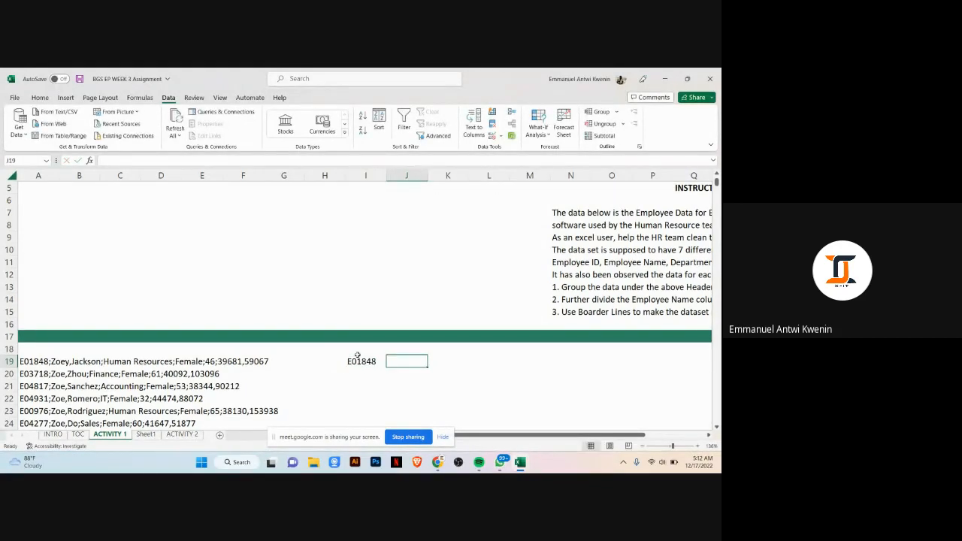
pyautogui.write('Zoe')
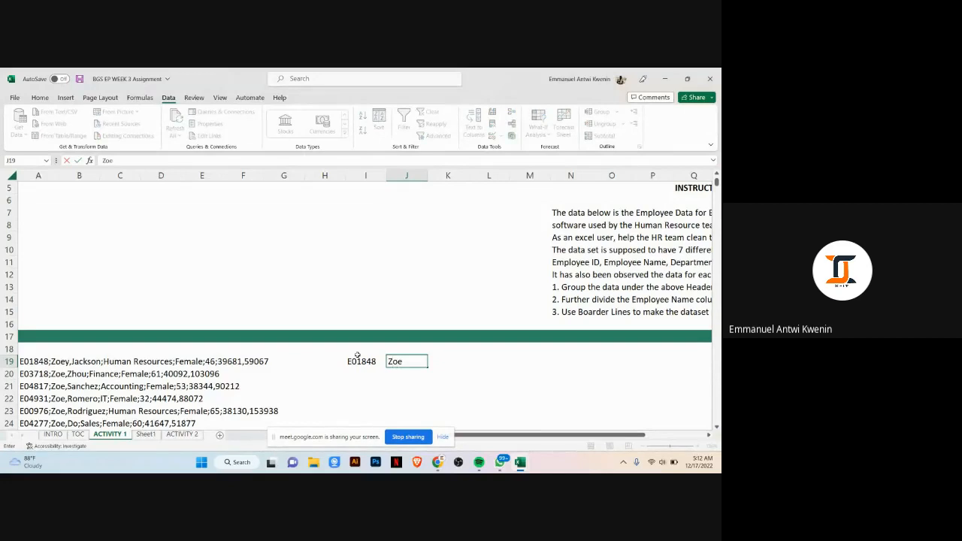
pyautogui.write('y,Jaxkson')
pyautogui.press('Tab')
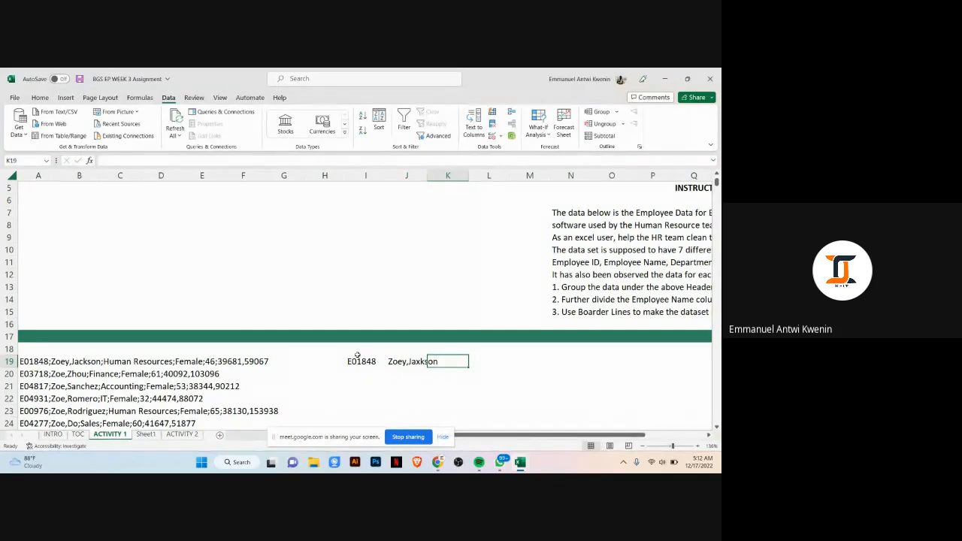
pyautogui.press('Left')
pyautogui.write('Z')
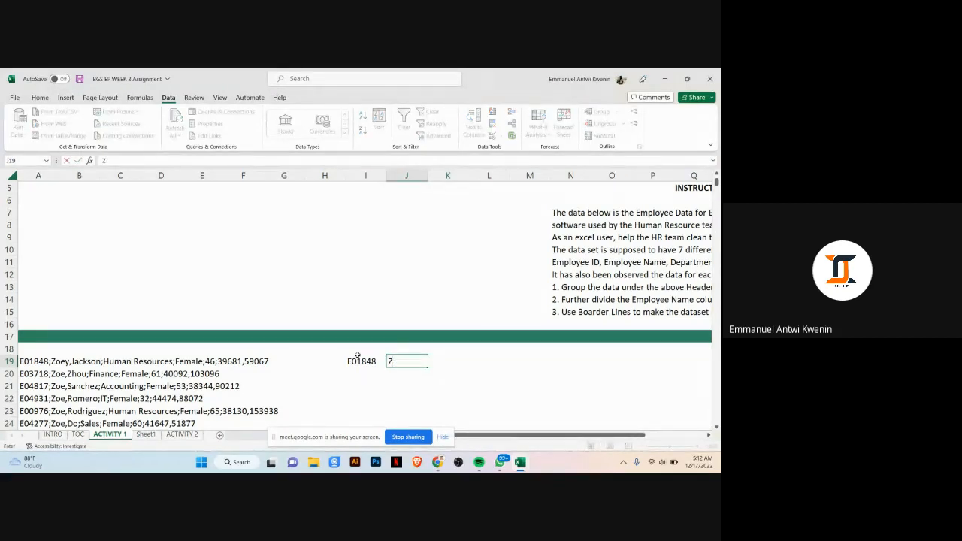
pyautogui.write('oey,Jackson')
pyautogui.press('Tab')
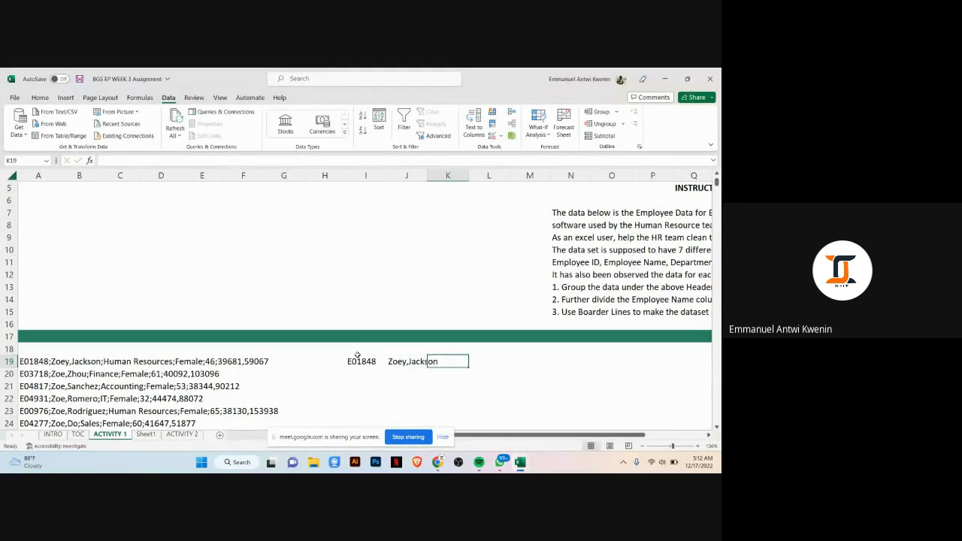
# Step: Enter department Human Resource, gender Female and age 46 into the following cells of row 19
pyautogui.write('Human ')
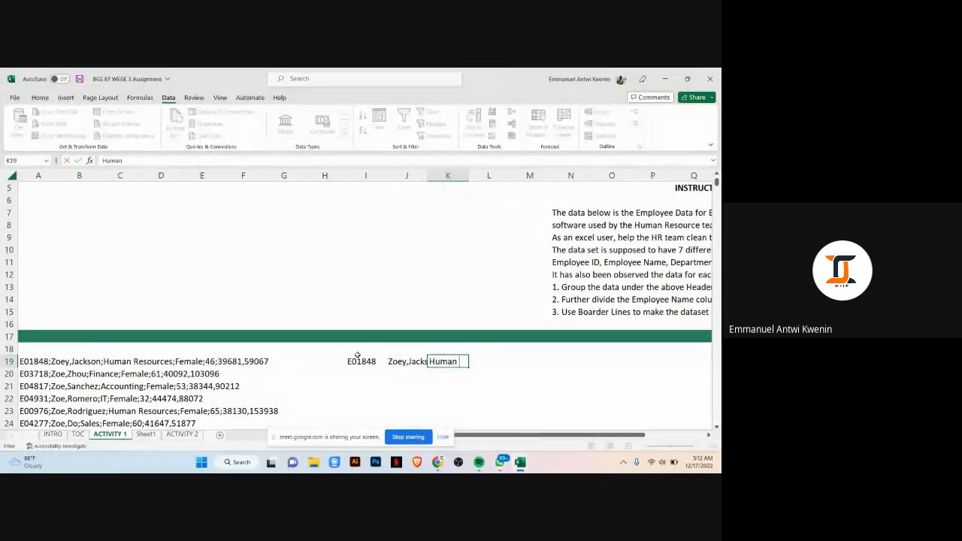
pyautogui.write('Resou')
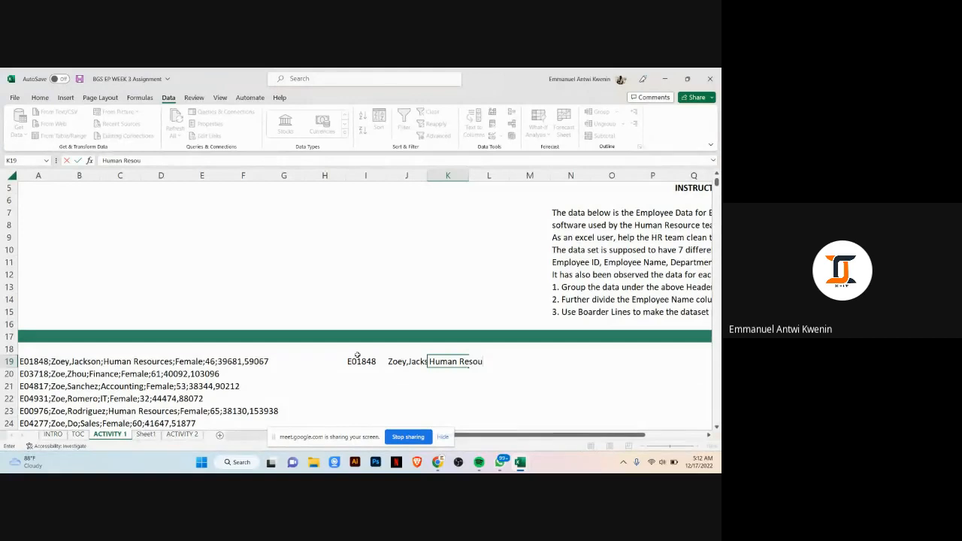
pyautogui.write('rce')
pyautogui.press('Tab')
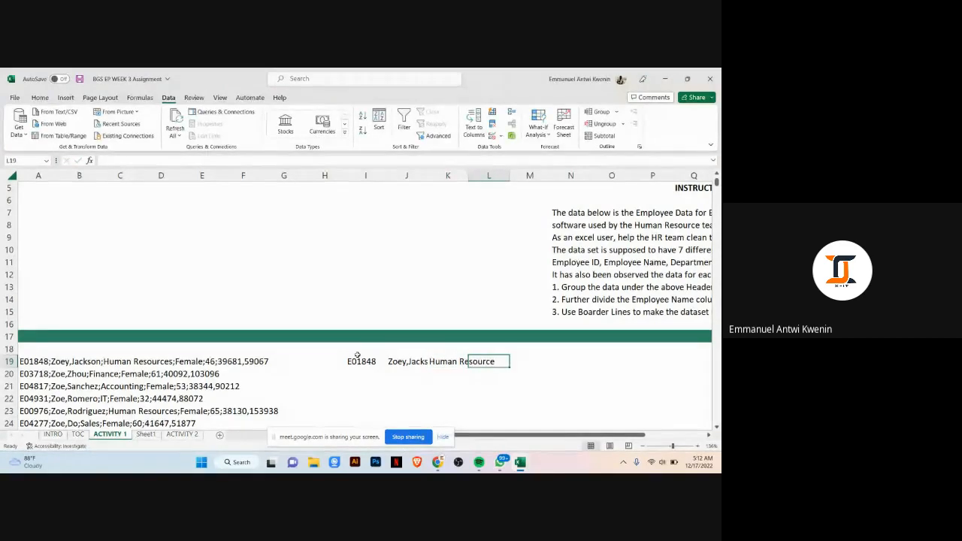
pyautogui.write('Female')
pyautogui.press('Tab')
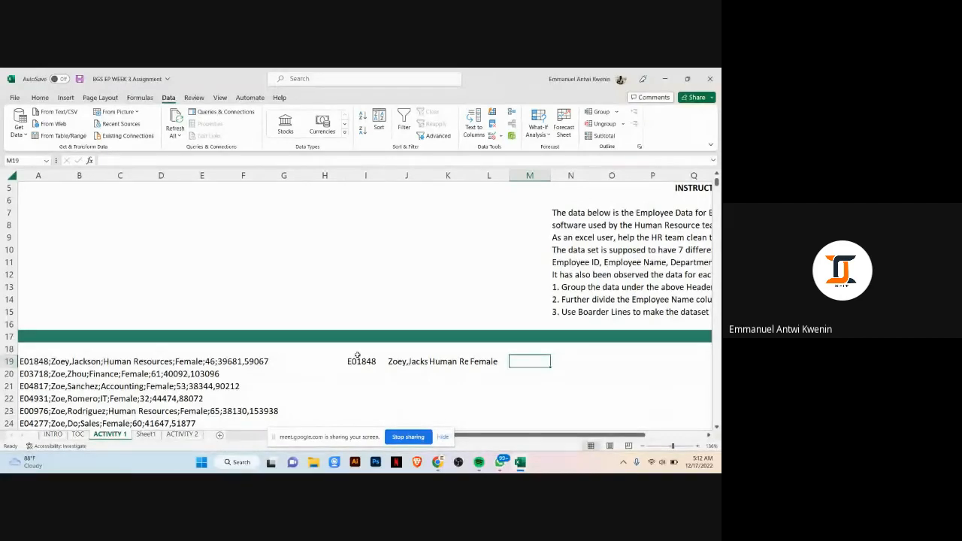
pyautogui.write('46')
pyautogui.press('Tab')
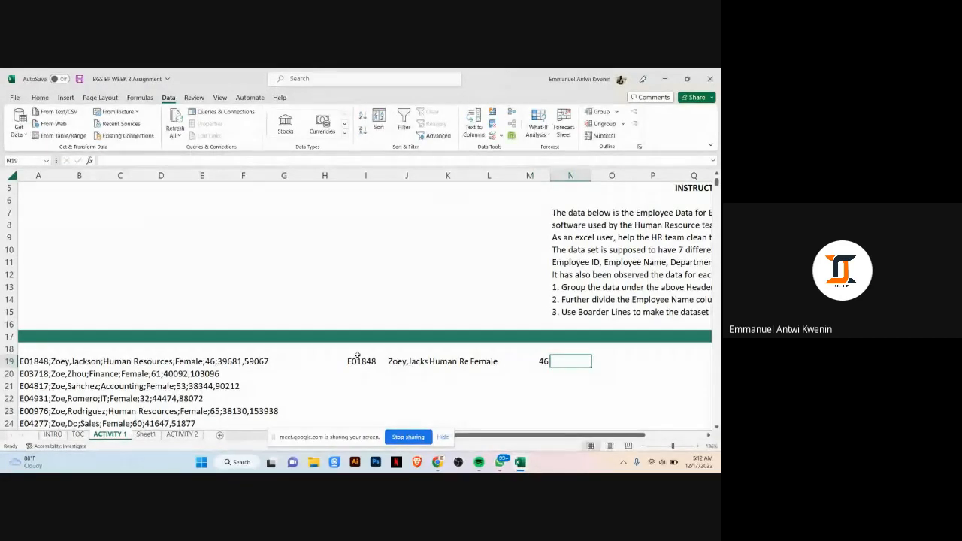
# Step: Enter 39681 and 59067 as the last two values of row 19 and finish the row
pyautogui.write('39')
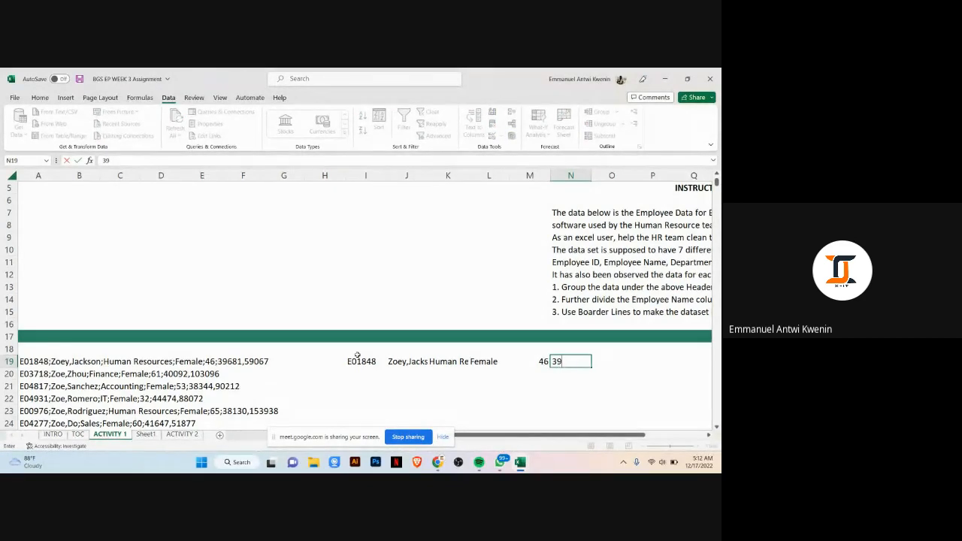
pyautogui.write('681')
pyautogui.press('Tab')
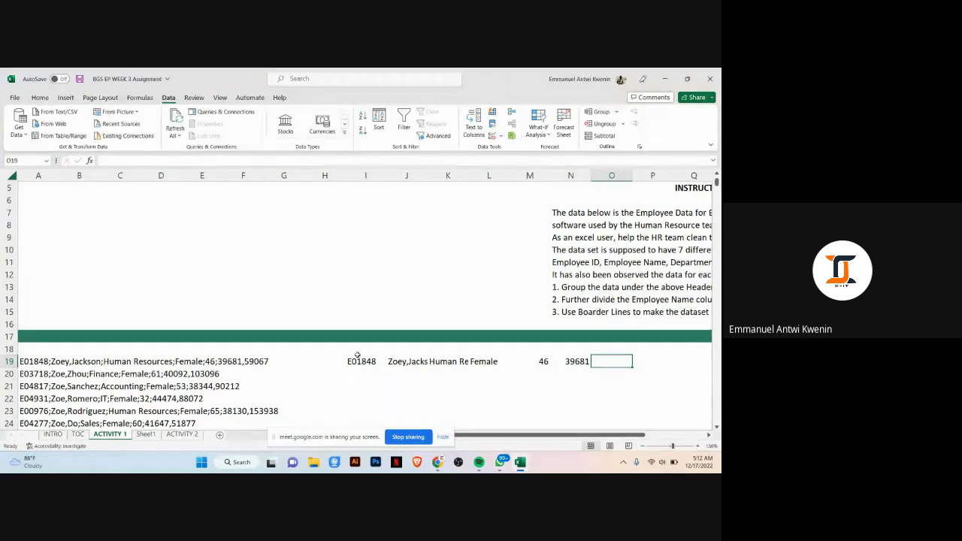
pyautogui.write('59')
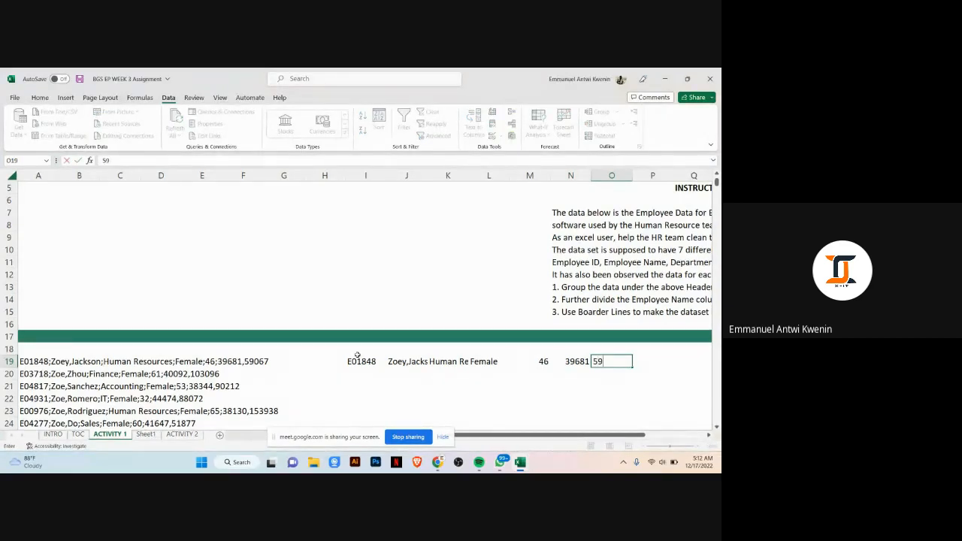
pyautogui.write('067')
pyautogui.press('Return')
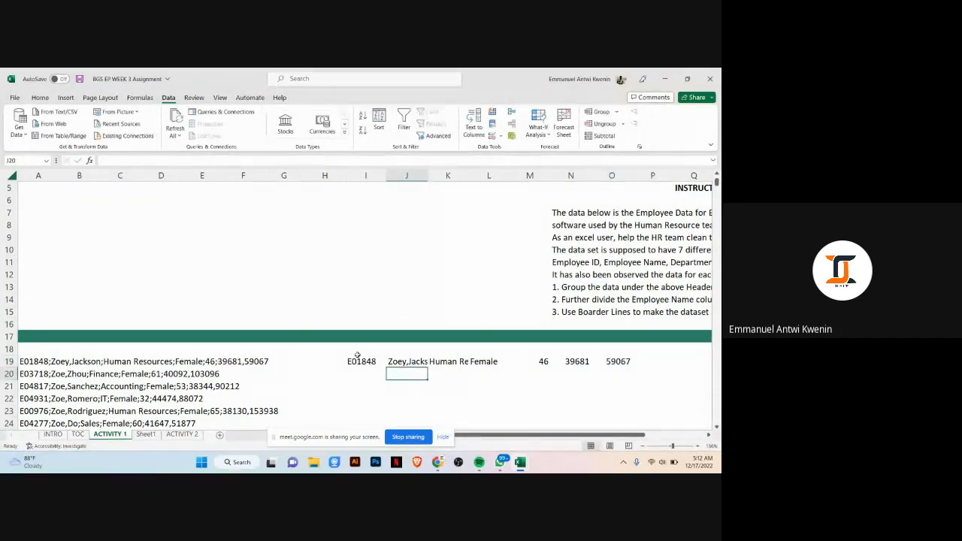
pyautogui.press('Left')
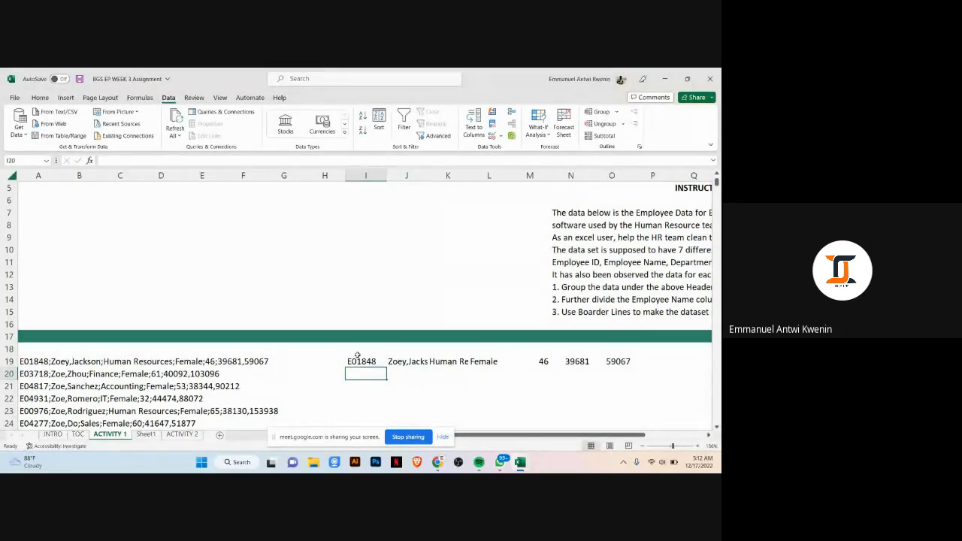
pyautogui.write('E')
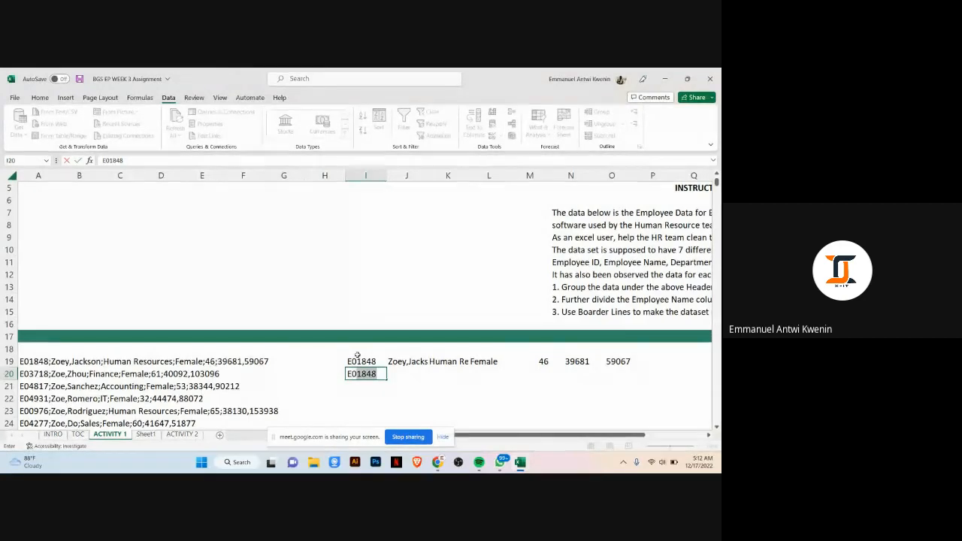
pyautogui.write('037')
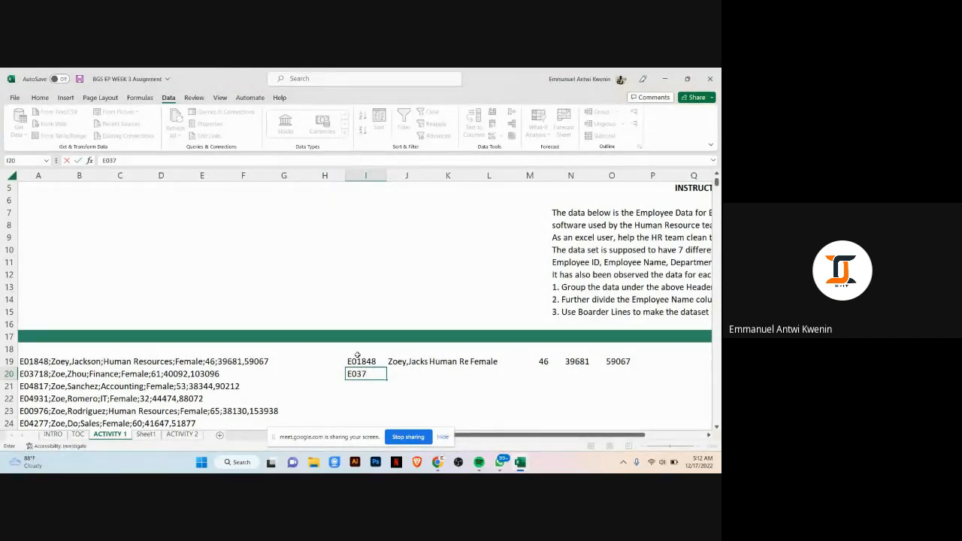
pyautogui.write('18')
pyautogui.press('Tab')
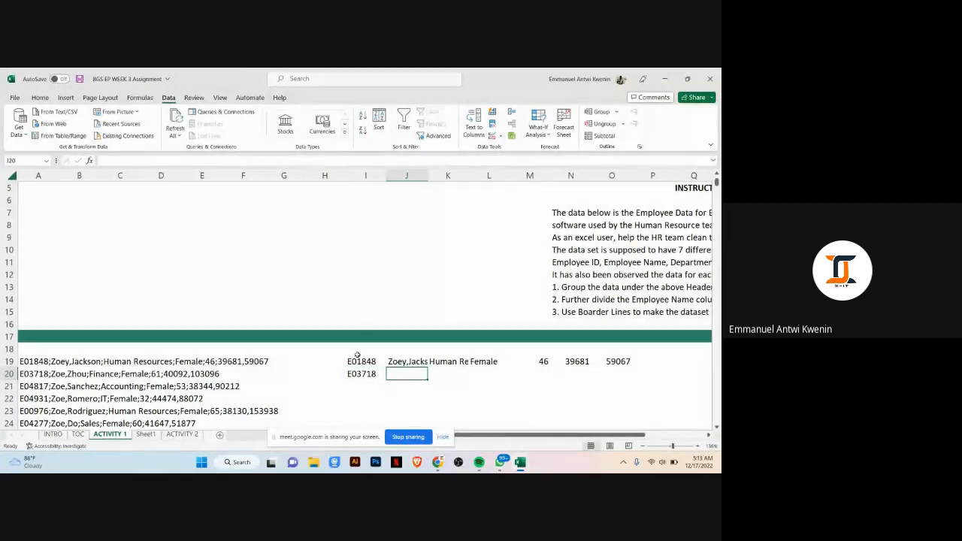
pyautogui.write('Zoe')
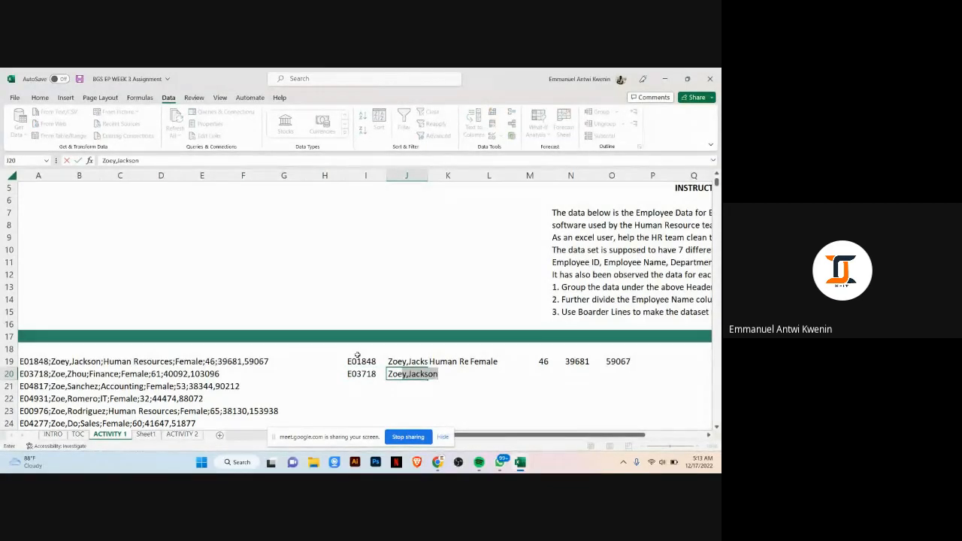
pyautogui.write(',')
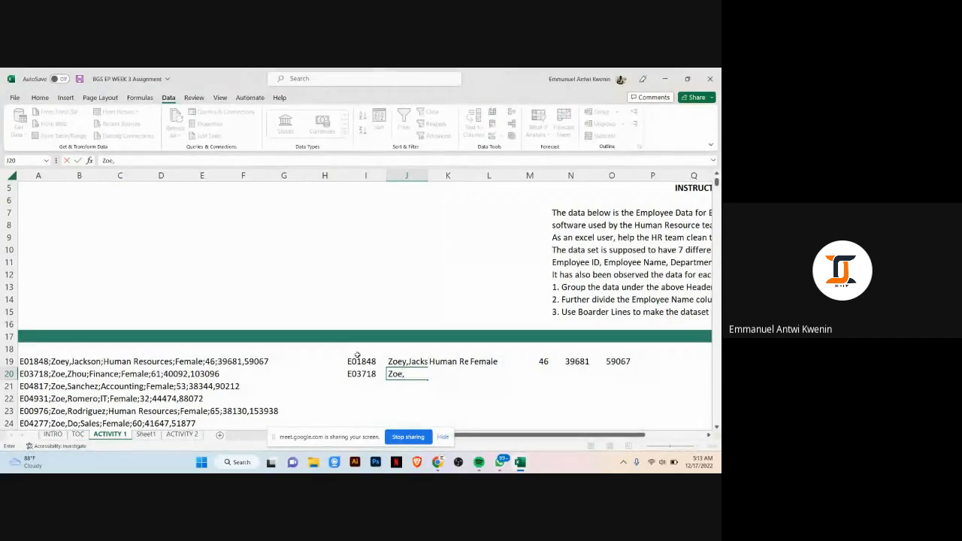
pyautogui.write('Zhou')
pyautogui.press('Tab')
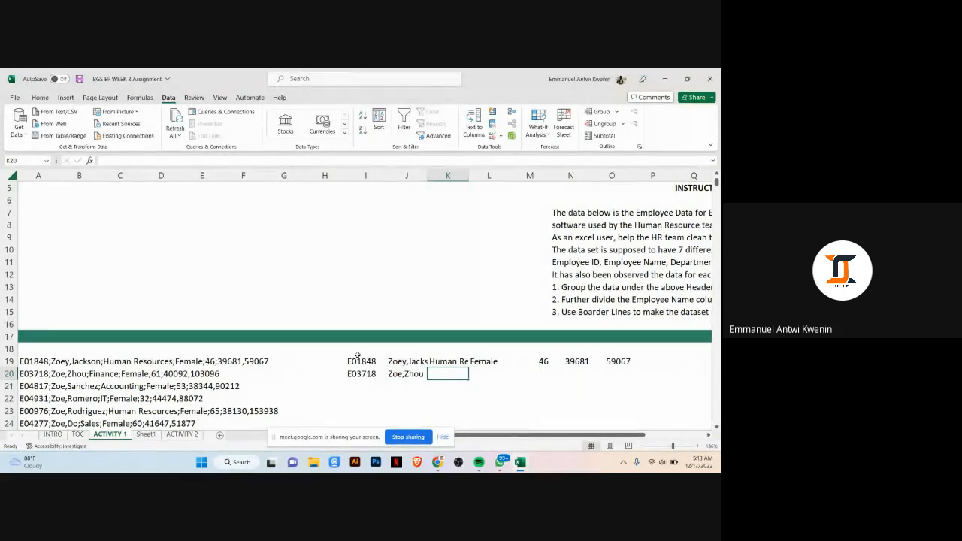
# Step: Enter department Finance, gender Female and age 61 into the next cells of row 20
pyautogui.write('Fi')
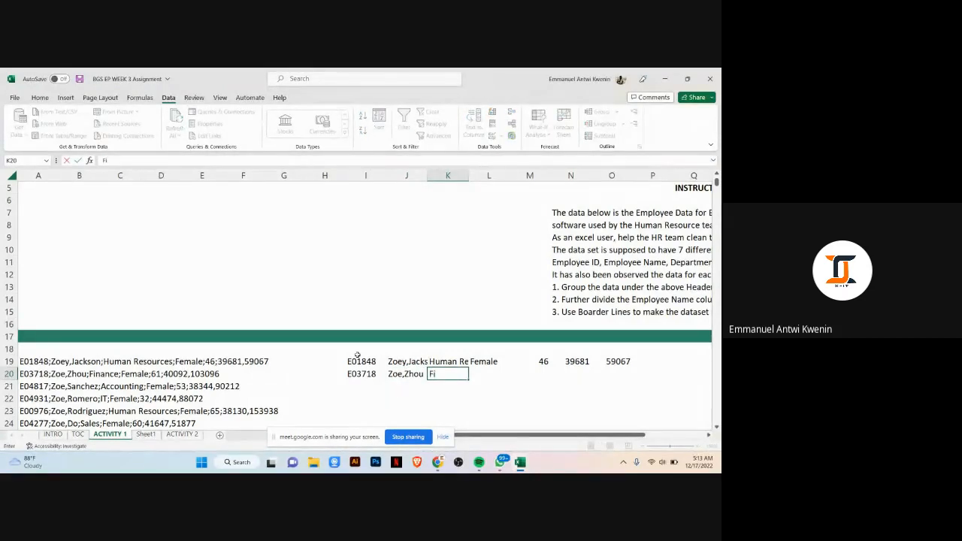
pyautogui.write('nance')
pyautogui.press('Tab')
pyautogui.write('Fe')
pyautogui.press('Tab')
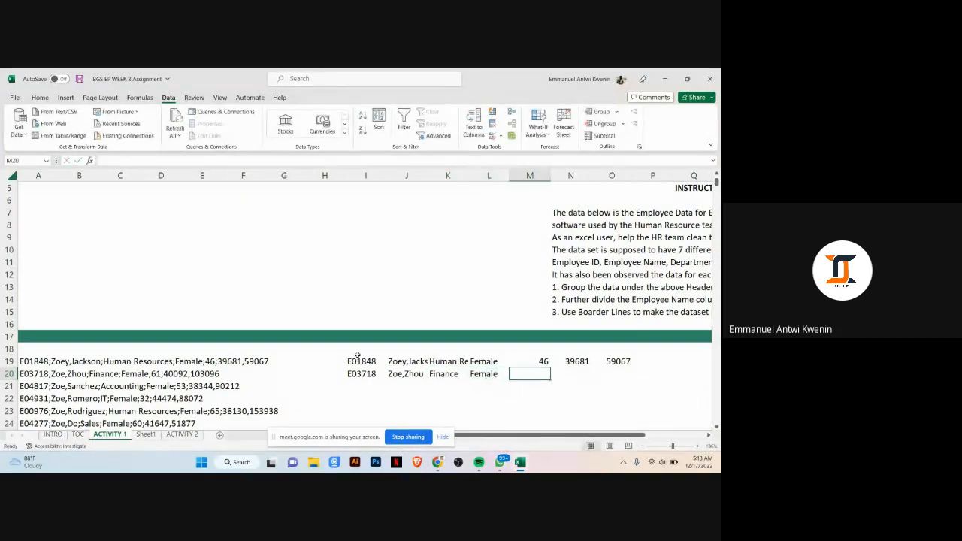
pyautogui.write('61')
pyautogui.press('Tab')
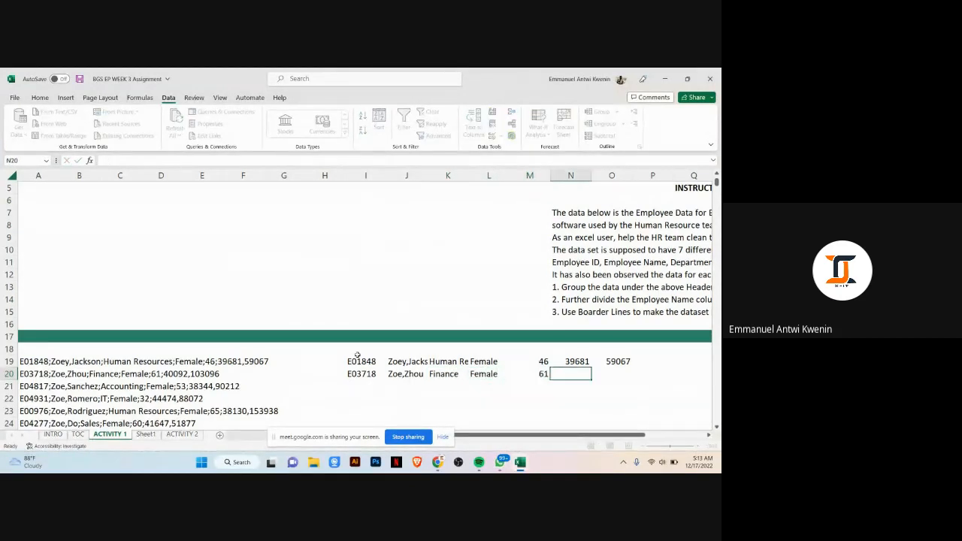
# Step: Enter 40092 and 103096 as the last two values of row 20 and finish the row
pyautogui.write('40092')
pyautogui.press('Tab')
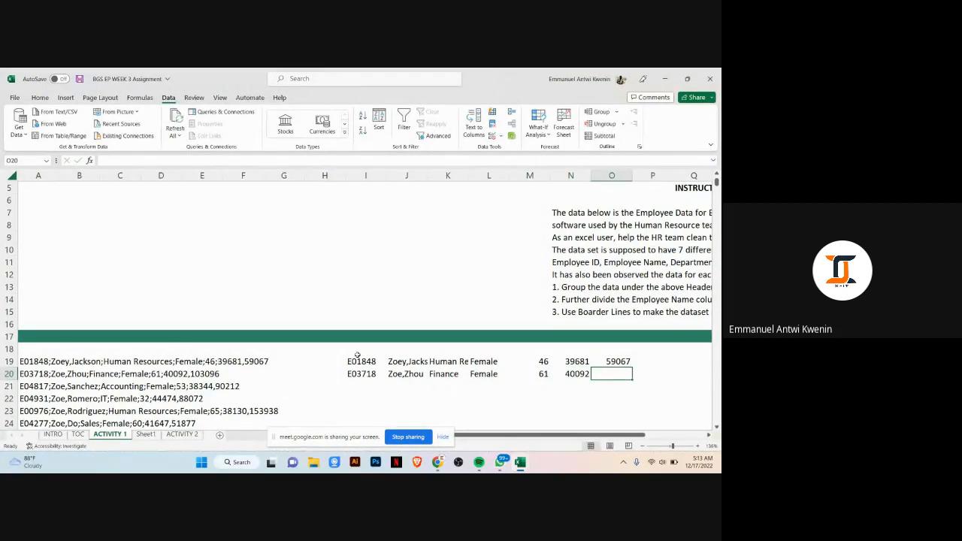
pyautogui.write('1030')
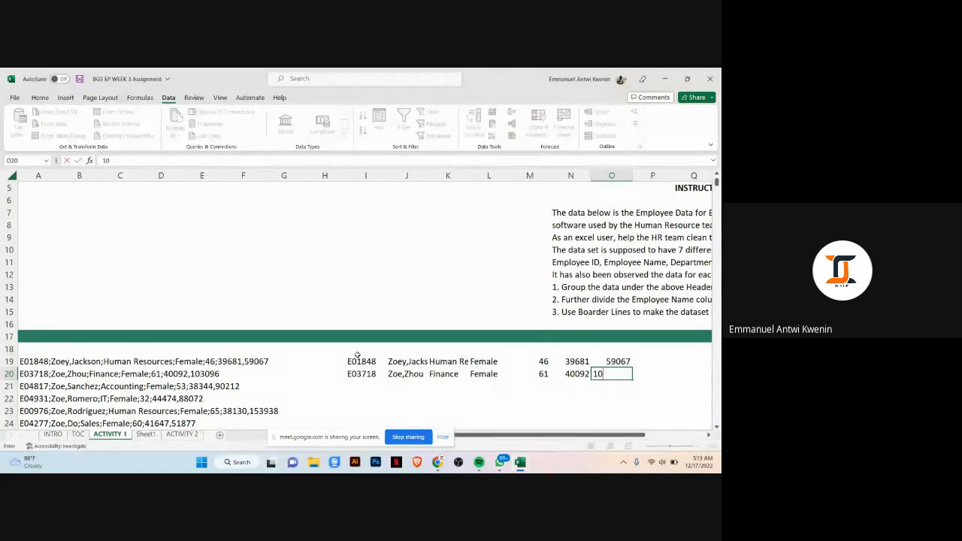
pyautogui.write('96')
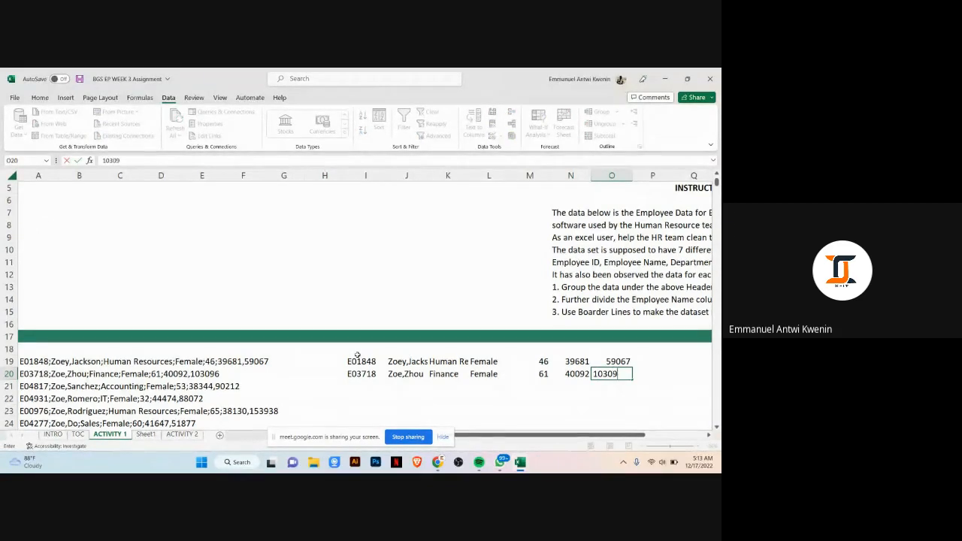
pyautogui.press('Return')
pyautogui.press('Left')
pyautogui.press('Left')
pyautogui.press('Left')
pyautogui.press('Left')
pyautogui.press('Left')
pyautogui.press('Left')
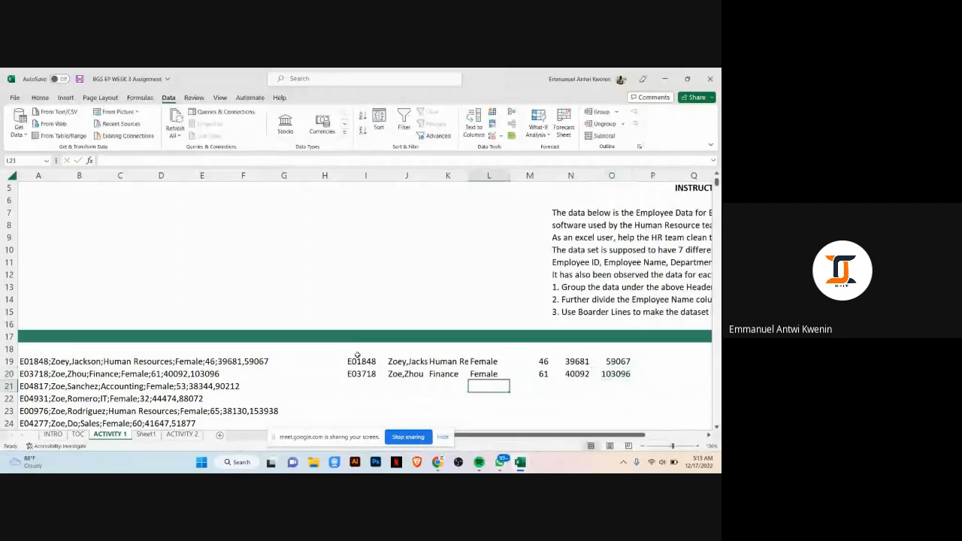
pyautogui.write('e')
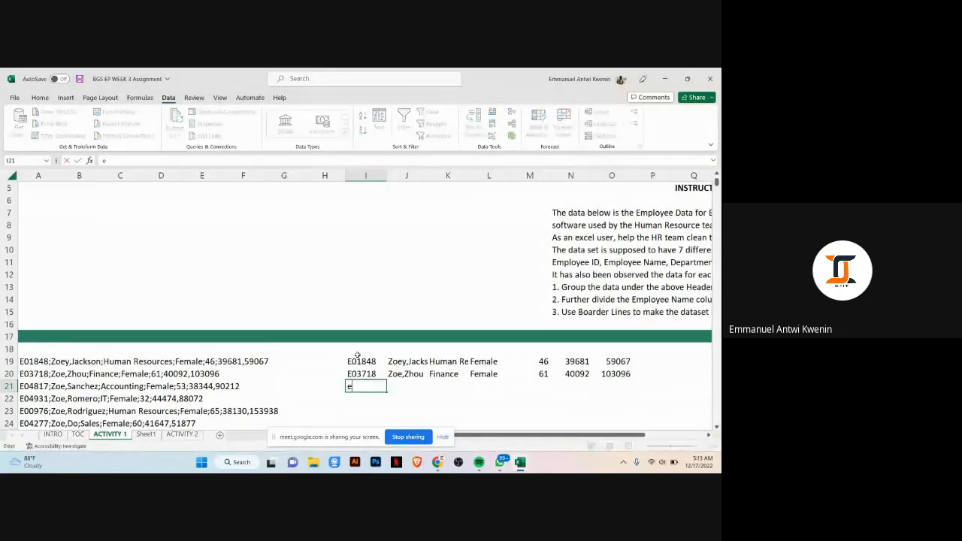
pyautogui.press('BackSpace')
pyautogui.write('E04817')
pyautogui.press('Tab')
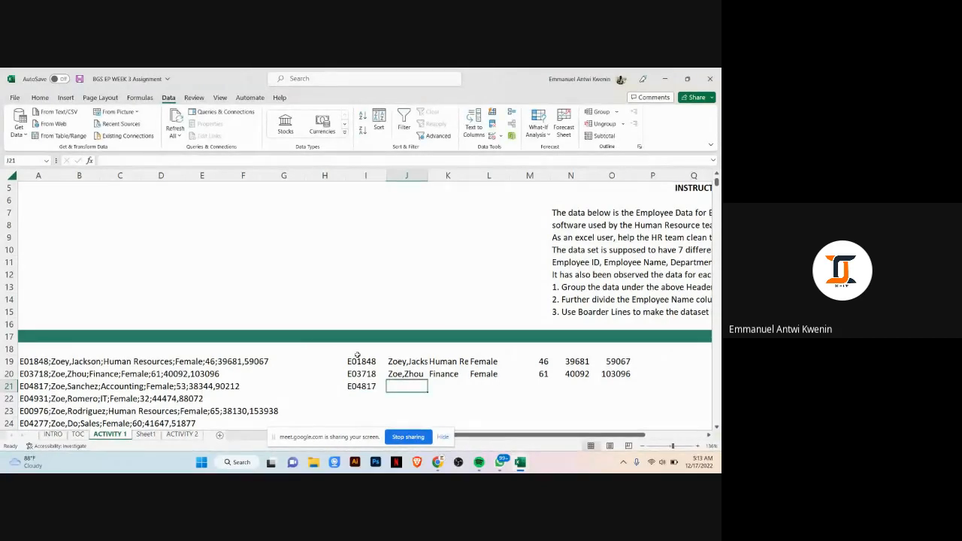
pyautogui.write('Zoe')
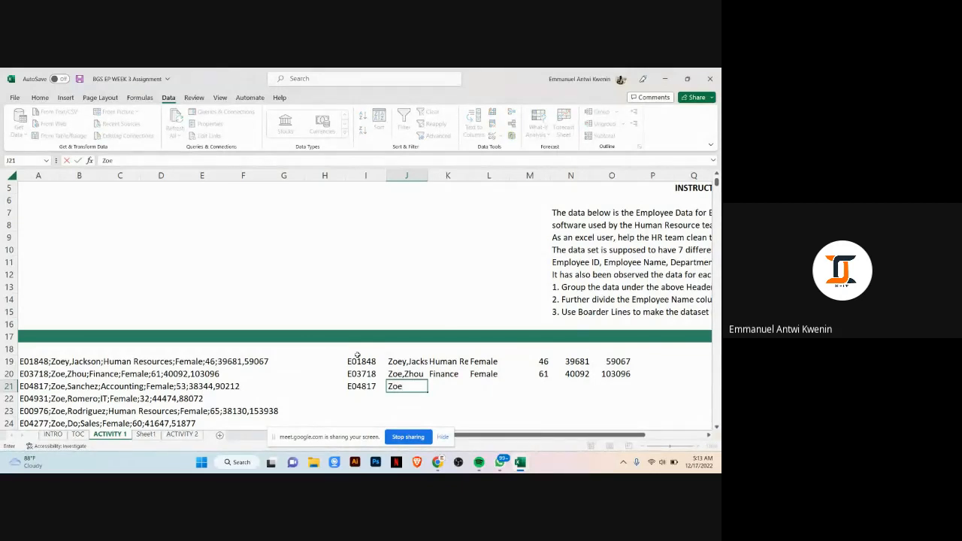
pyautogui.write(',Sanchez')
pyautogui.press('Tab')
# Step: Enter department Accounting, gender Female and age 53 into the next cells of row 21
pyautogui.write('Acc')
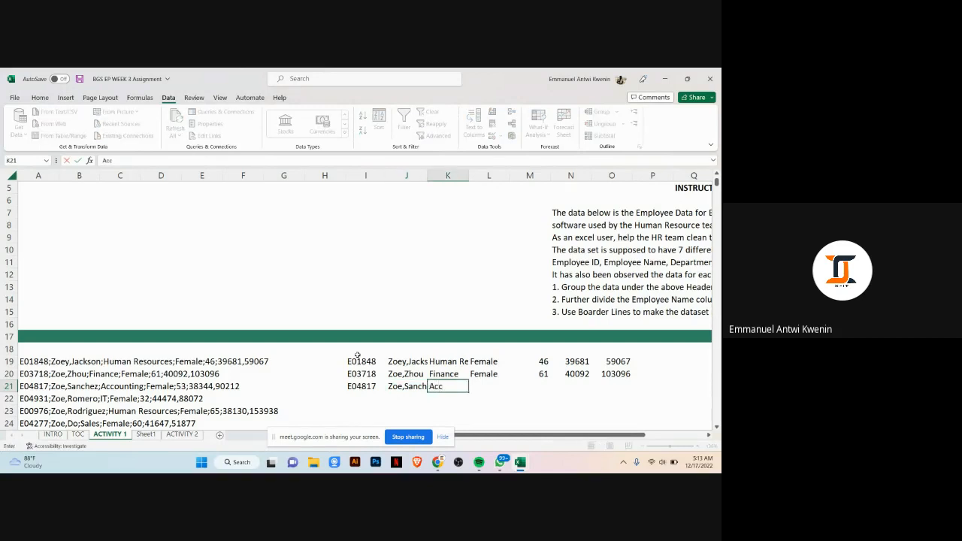
pyautogui.write('ounting')
pyautogui.press('Tab')
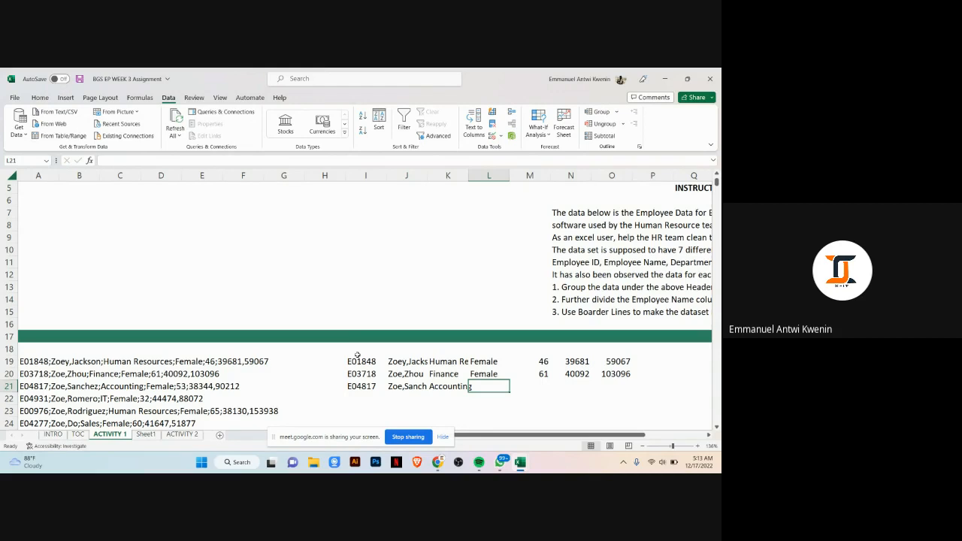
pyautogui.write('Female')
pyautogui.press('Tab')
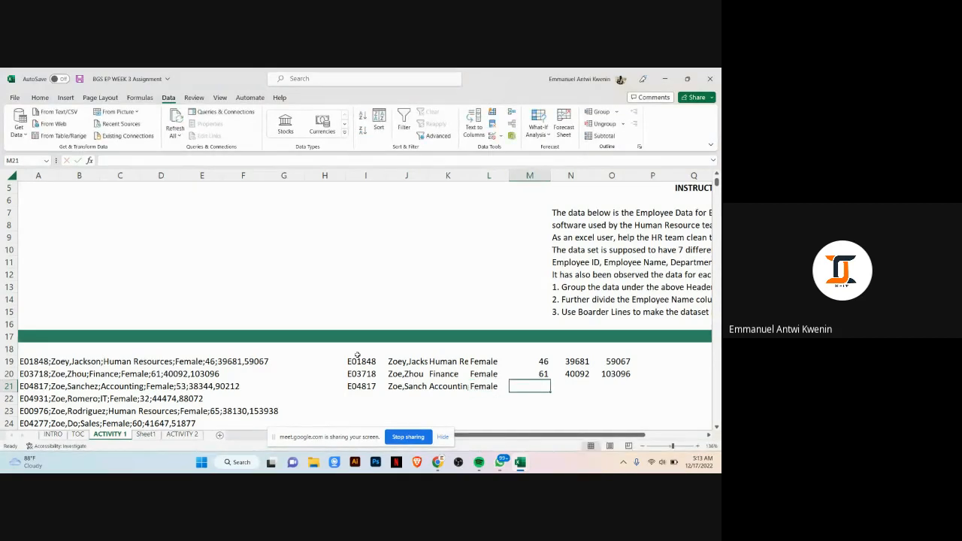
pyautogui.write('53')
pyautogui.press('Tab')
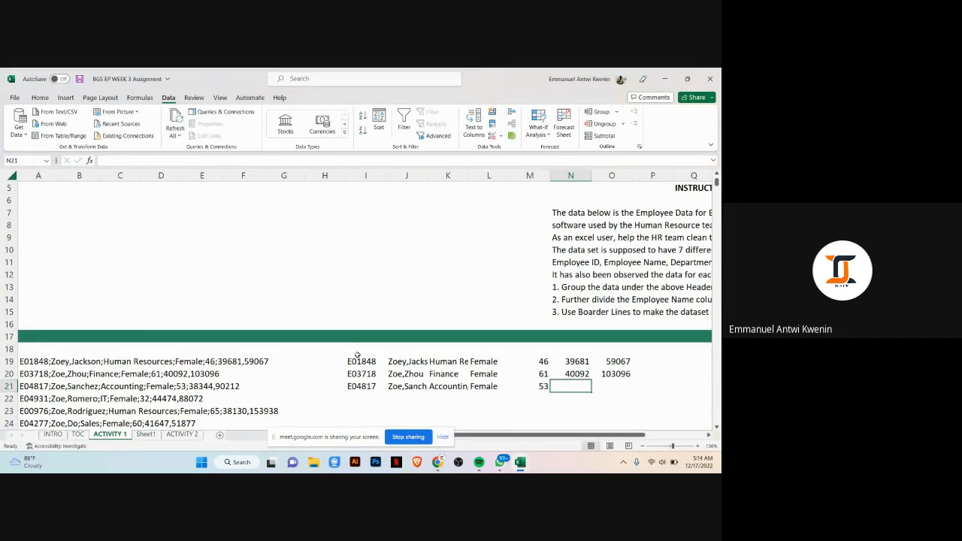
# Step: Enter 38344 and 90212 as the last two values of row 21 and finish the row
pyautogui.write('38')
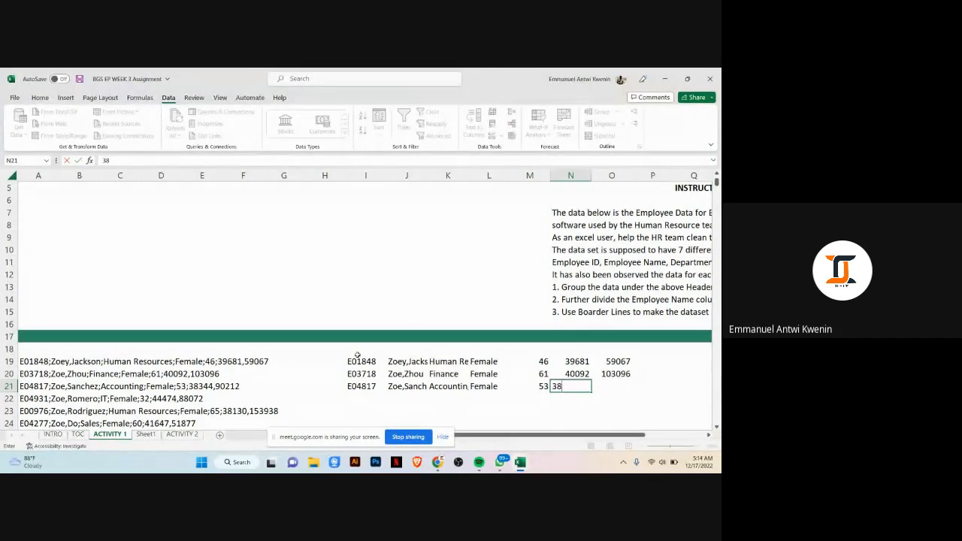
pyautogui.write('344')
pyautogui.press('Tab')
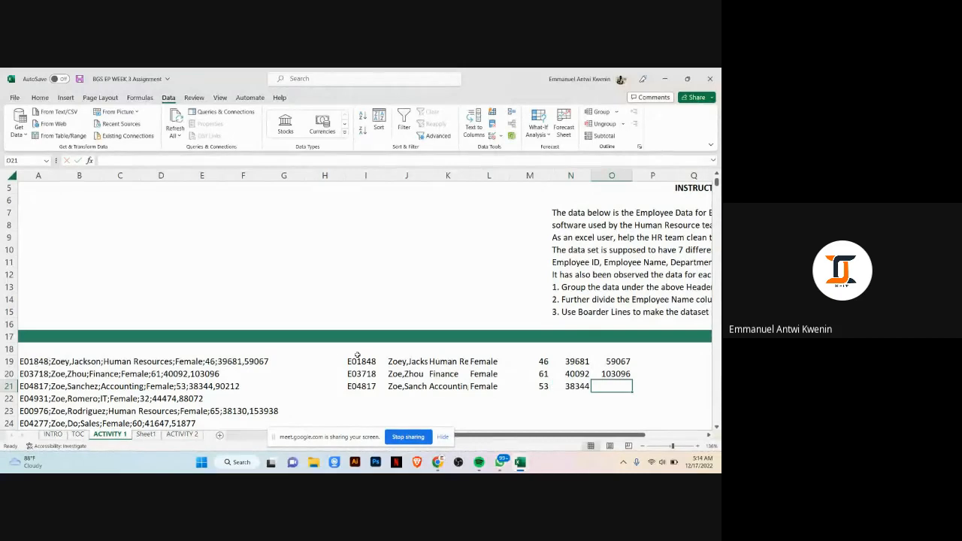
pyautogui.write('90212')
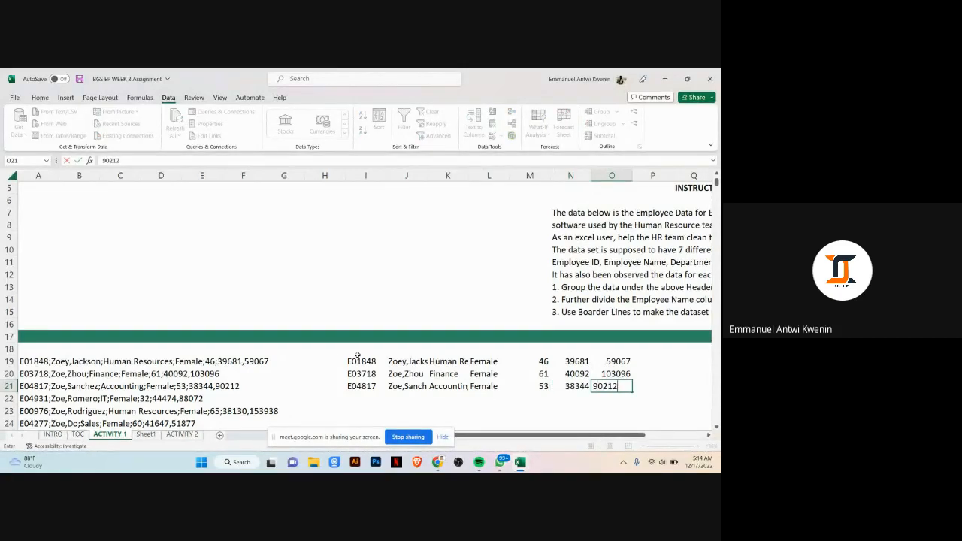
pyautogui.press('Return')
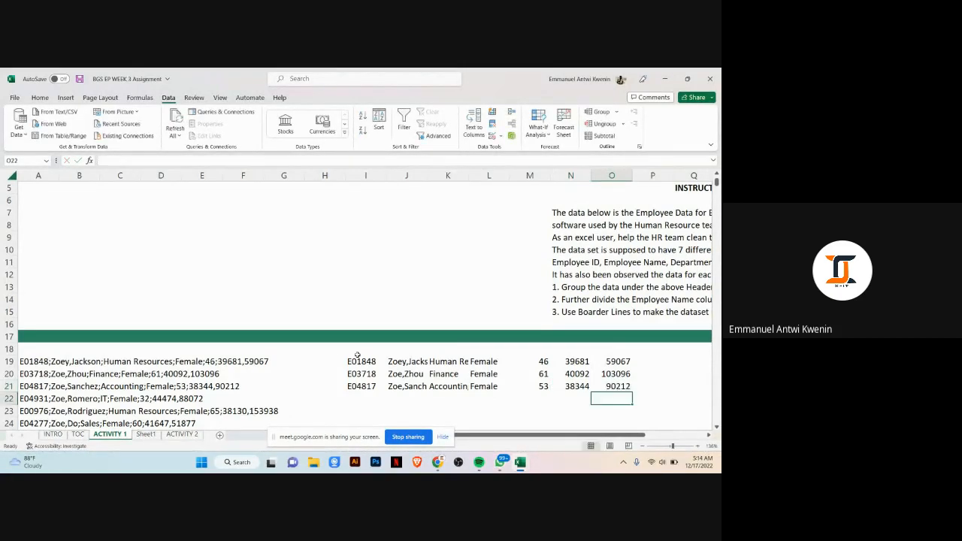
# Step: Try to Flash Fill the employee ID into the empty cell below row 21
pyautogui.press('Left')
pyautogui.press('Left')
pyautogui.press('Left')
pyautogui.press('Left')
pyautogui.press('Left')
pyautogui.press('Left')
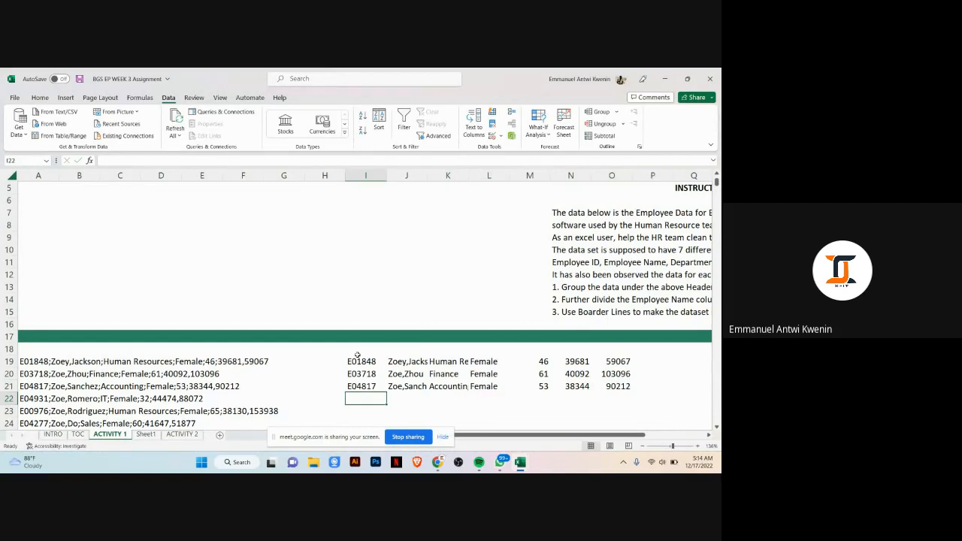
pyautogui.hotkey('ctrl', 'e')
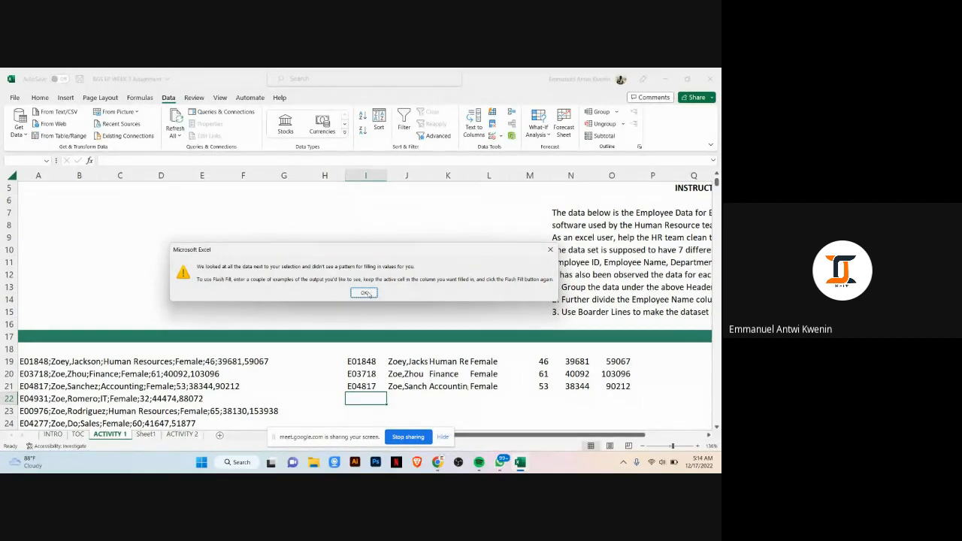
pyautogui.click(366, 293)
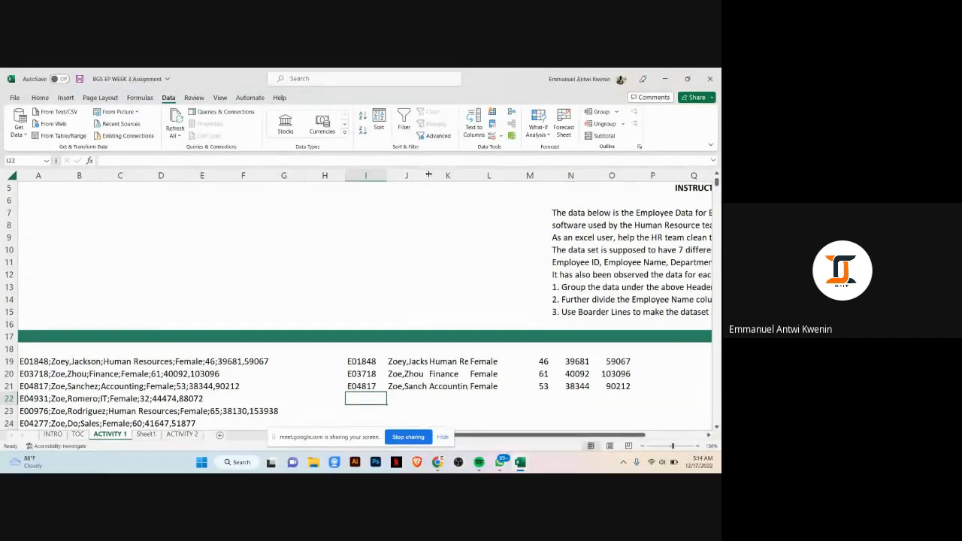
# Step: Widen the name and department columns so the split values show in full
pyautogui.moveTo(427, 178); pyautogui.dragTo(516, 175)
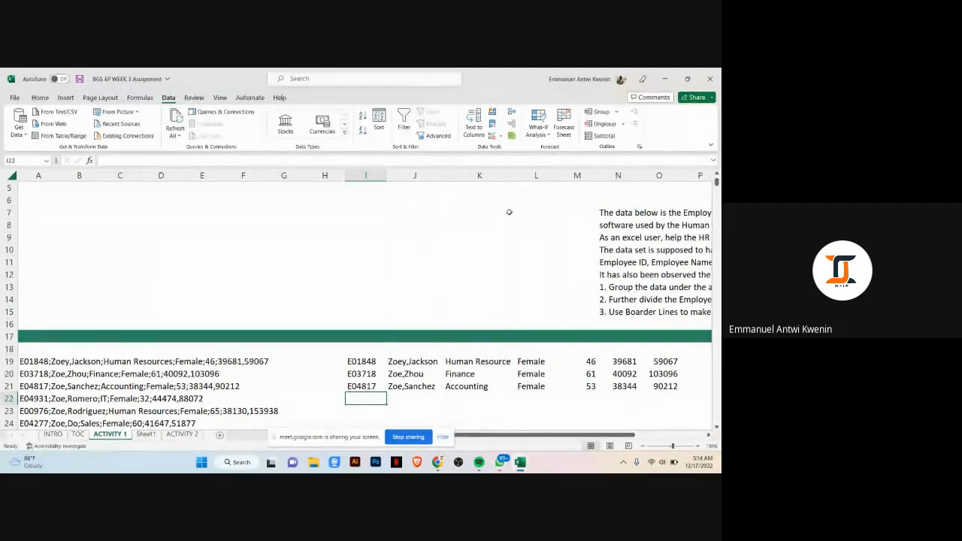
pyautogui.hscroll(1, 564, 437)
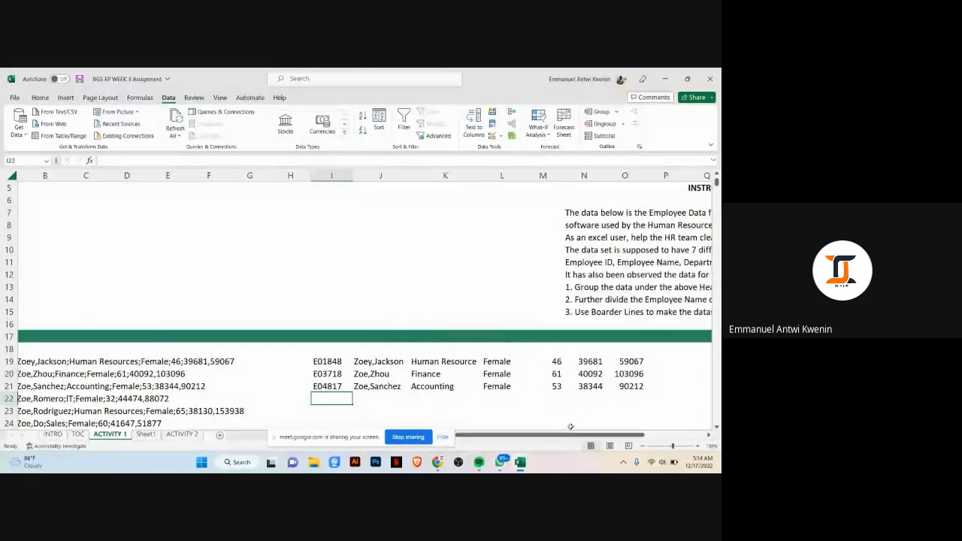
pyautogui.moveTo(482, 175); pyautogui.dragTo(497, 175)
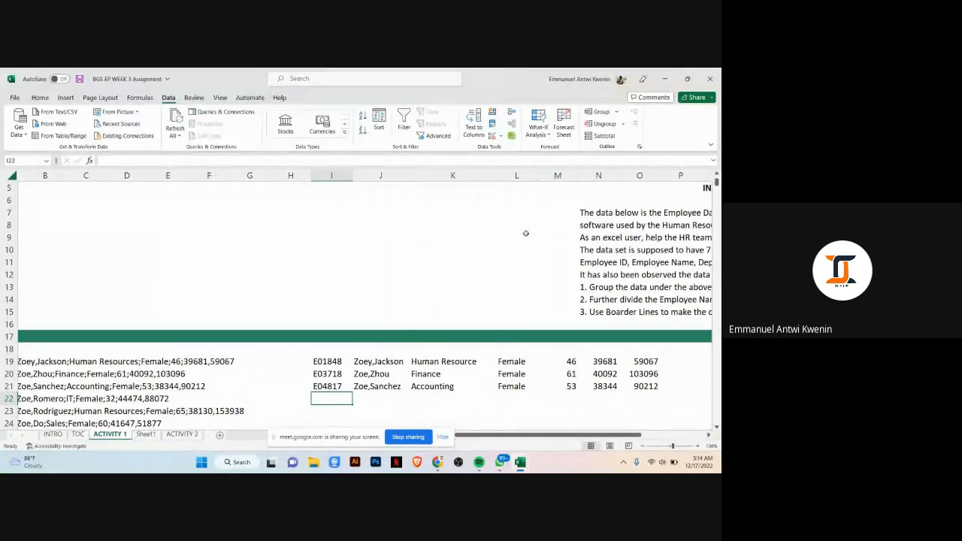
pyautogui.scroll(-1, 451, 315)
pyautogui.hscroll(-1, 492, 436)
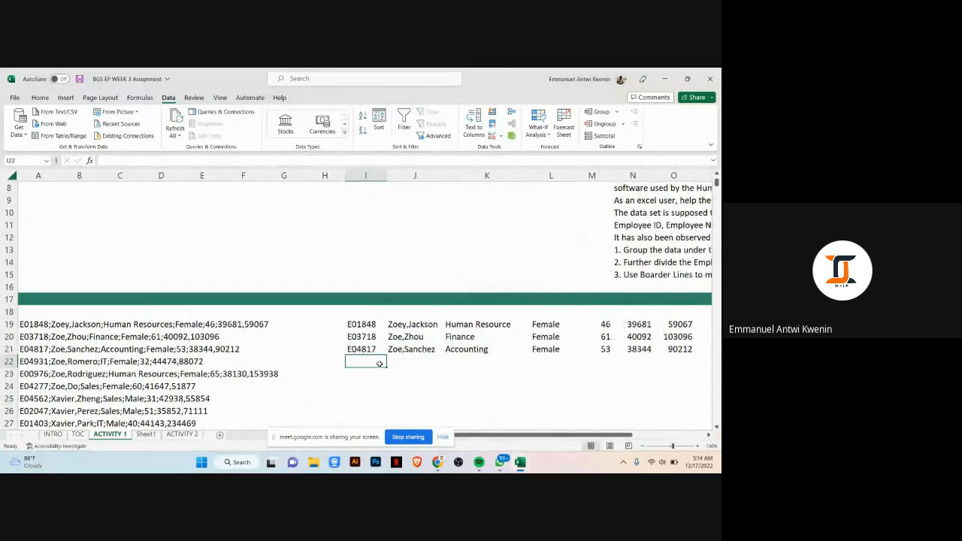
pyautogui.write('E0')
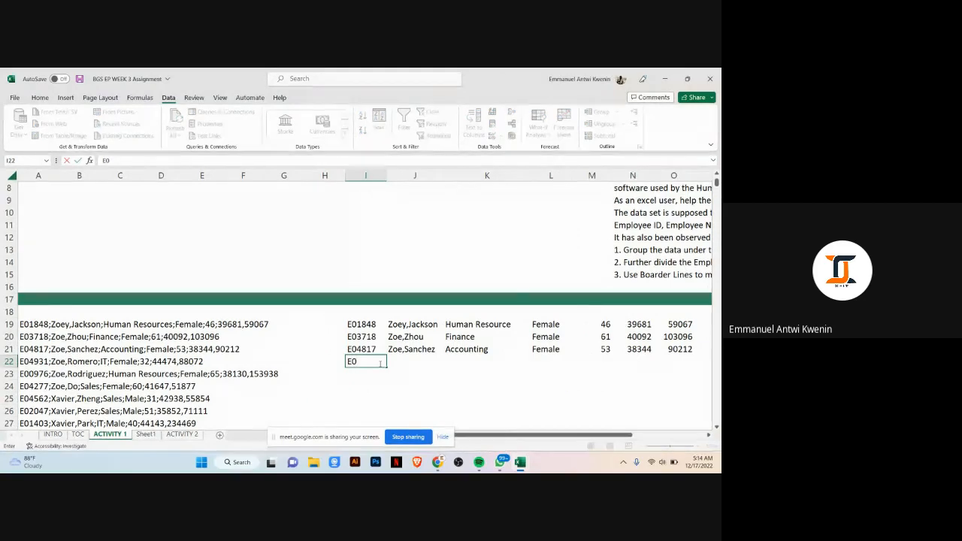
pyautogui.write('4931')
pyautogui.press('Tab')
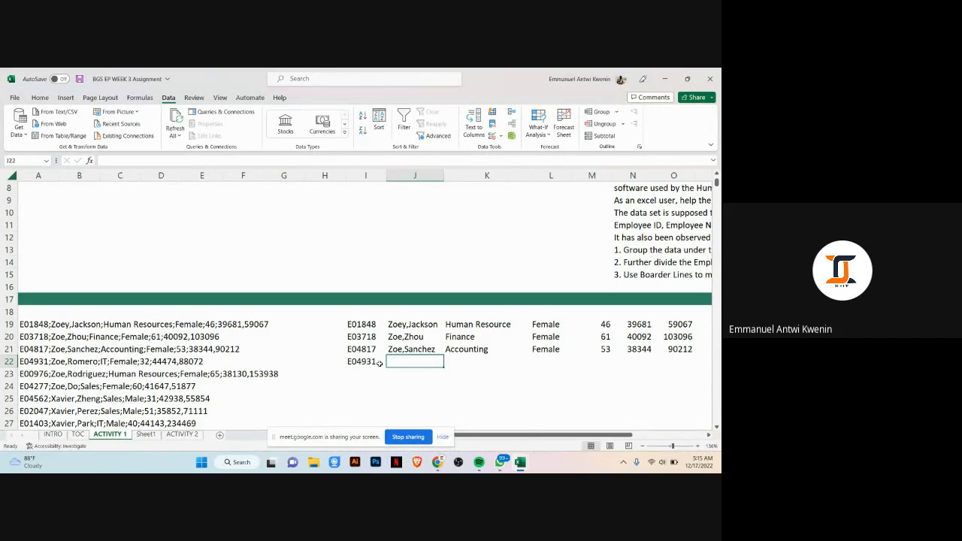
pyautogui.write('Zoe')
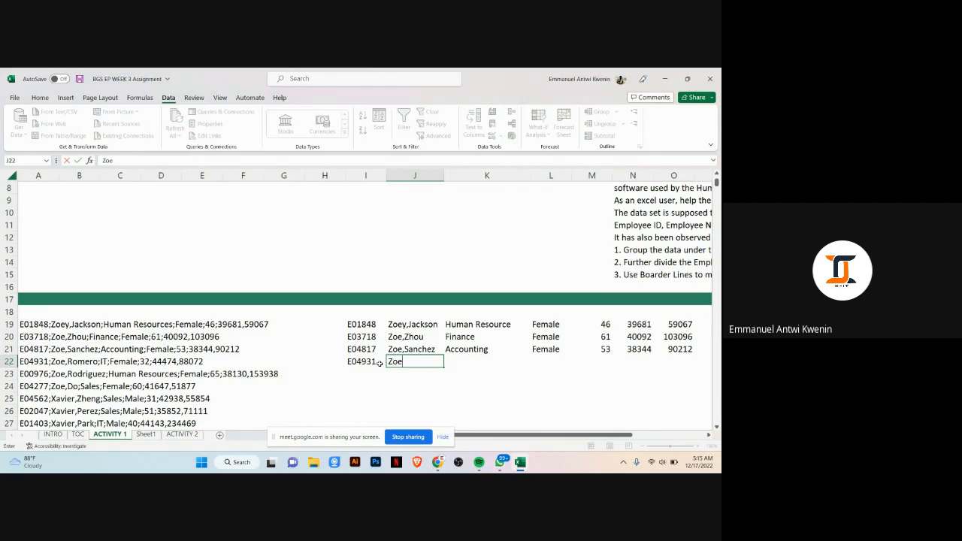
pyautogui.write(',Romero')
pyautogui.press('Tab')
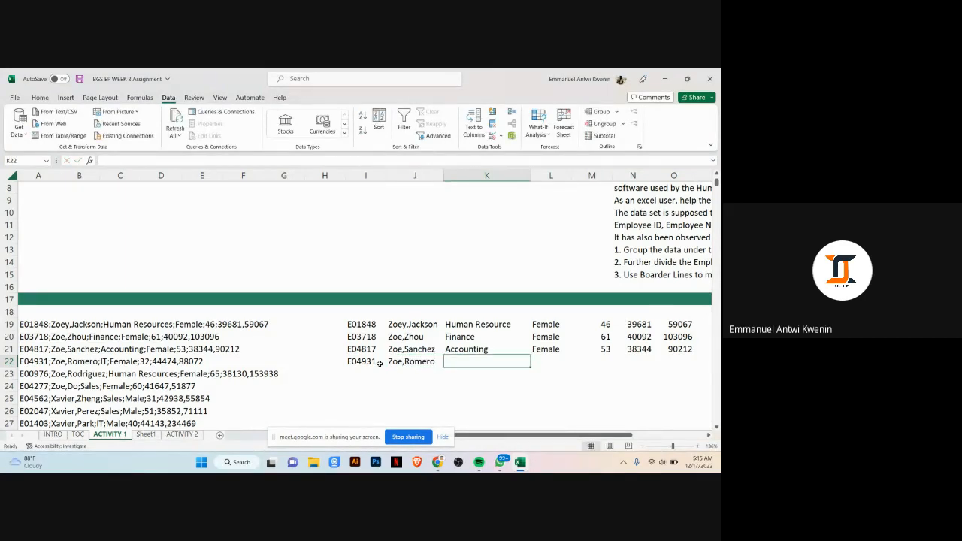
# Step: Enter department IT, gender Female and age 32 into the next cells of row 22
pyautogui.write('IT')
pyautogui.press('Tab')
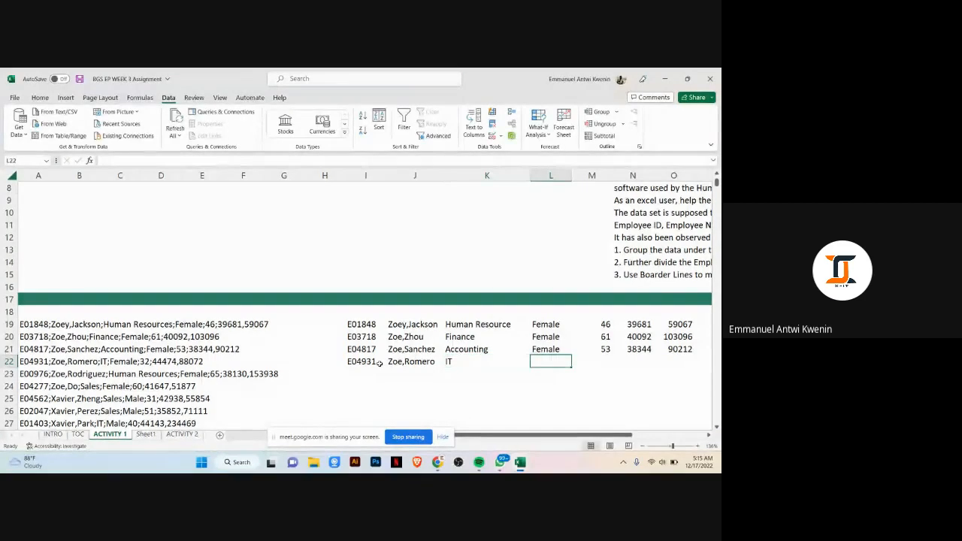
pyautogui.write('Female')
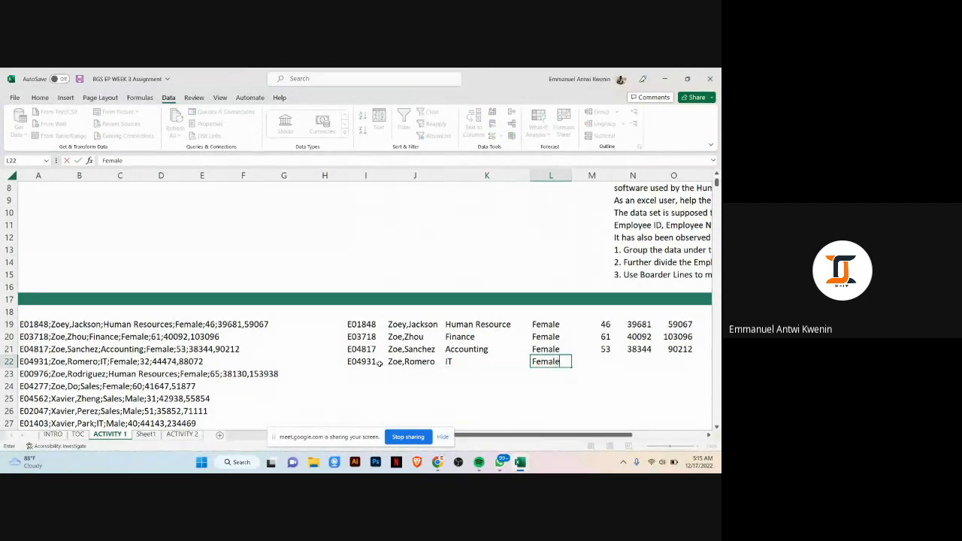
pyautogui.press('Tab')
pyautogui.write('3')
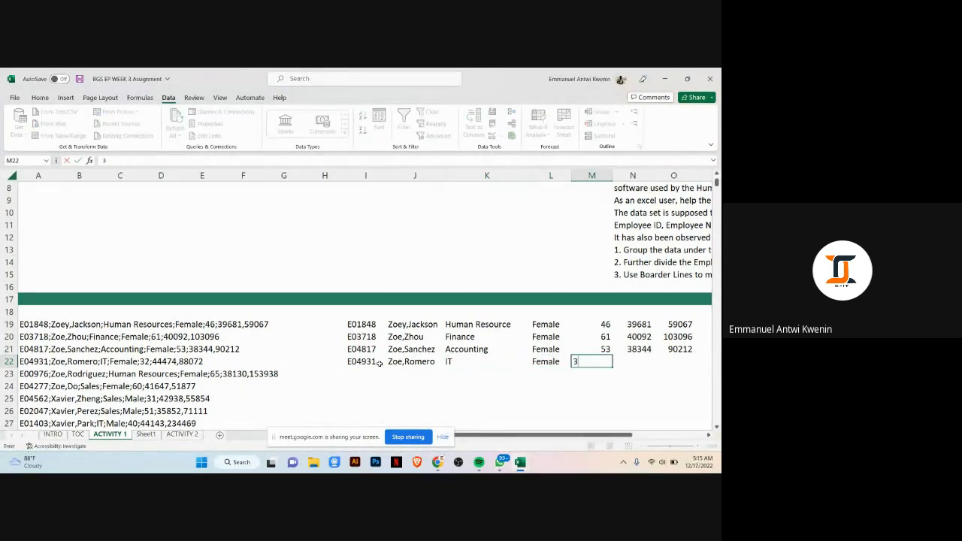
pyautogui.press('Tab')
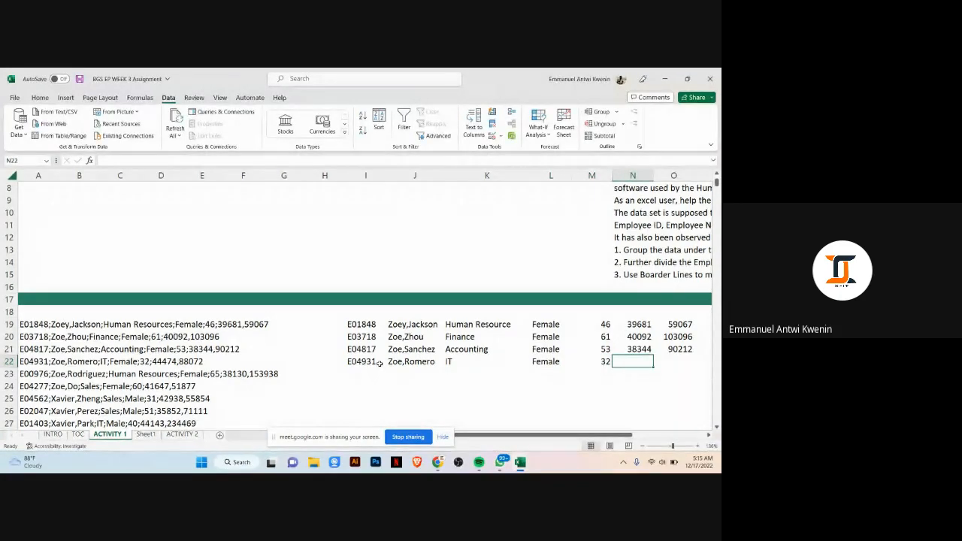
# Step: Enter 44474 and 88072 as the last two values of row 22 and finish the row
pyautogui.write('44474')
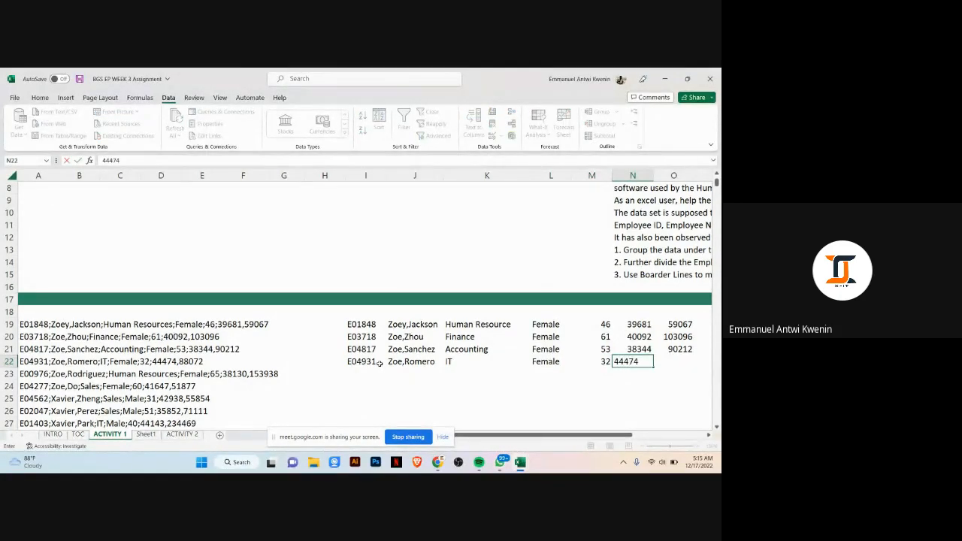
pyautogui.press('Tab')
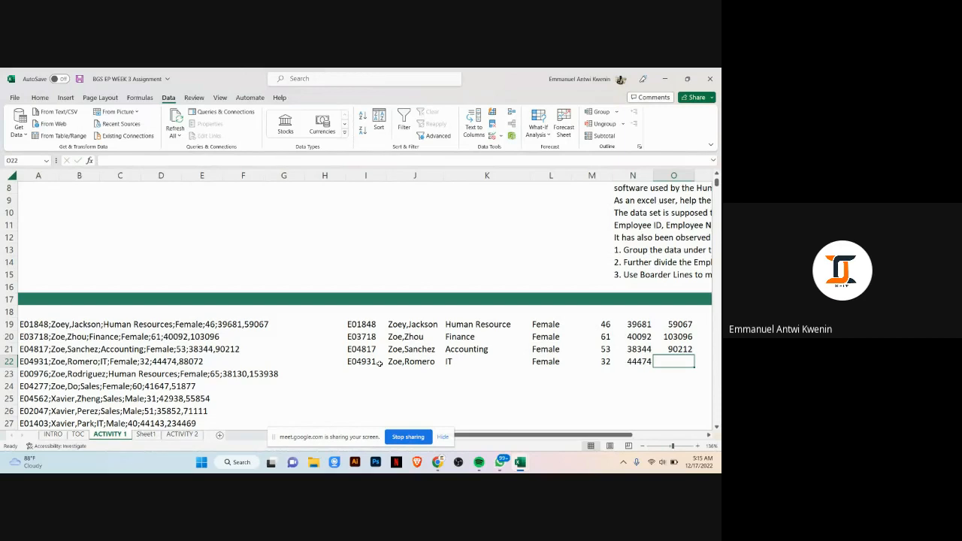
pyautogui.write('88')
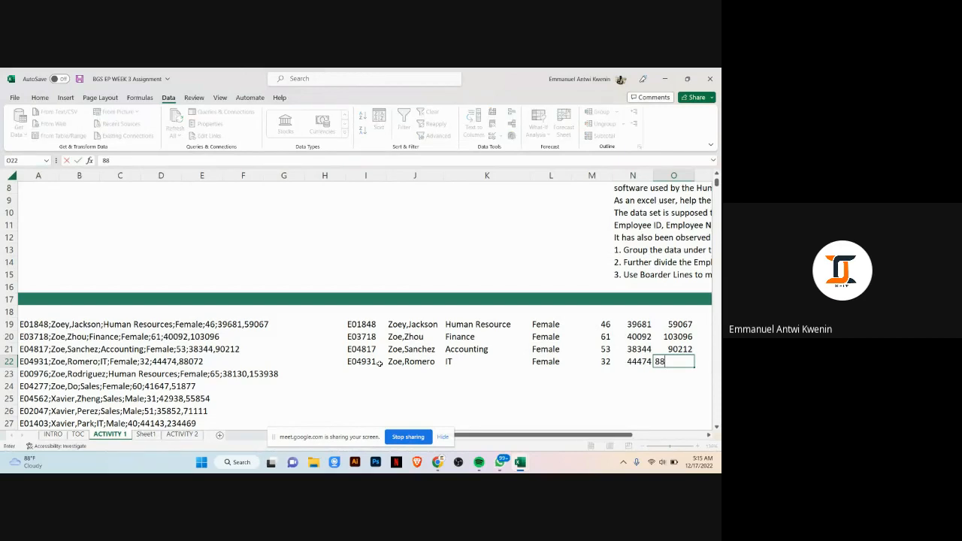
pyautogui.write('072')
pyautogui.press('Return')
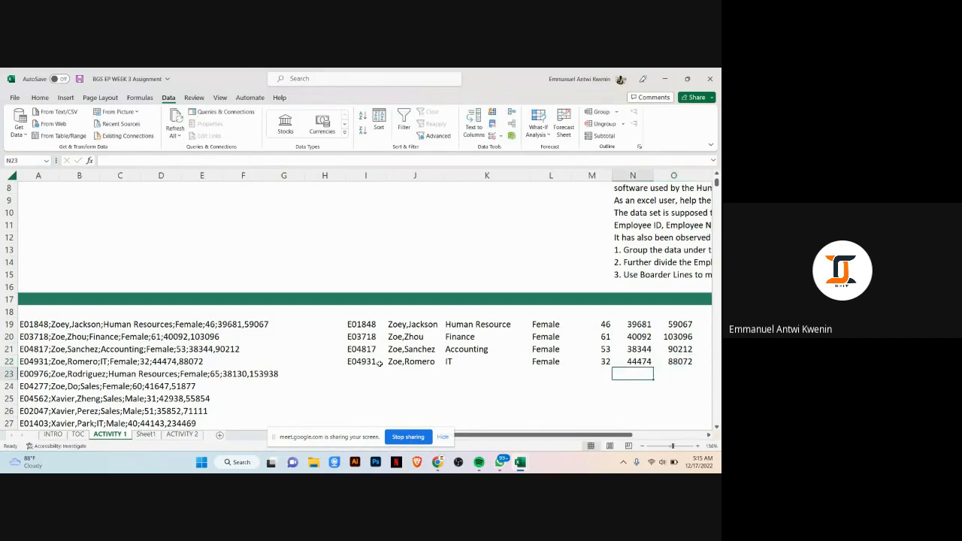
# Step: Try to Flash Fill the employee ID into the empty cell below row 22
pyautogui.hotkey('ctrl', 'e')
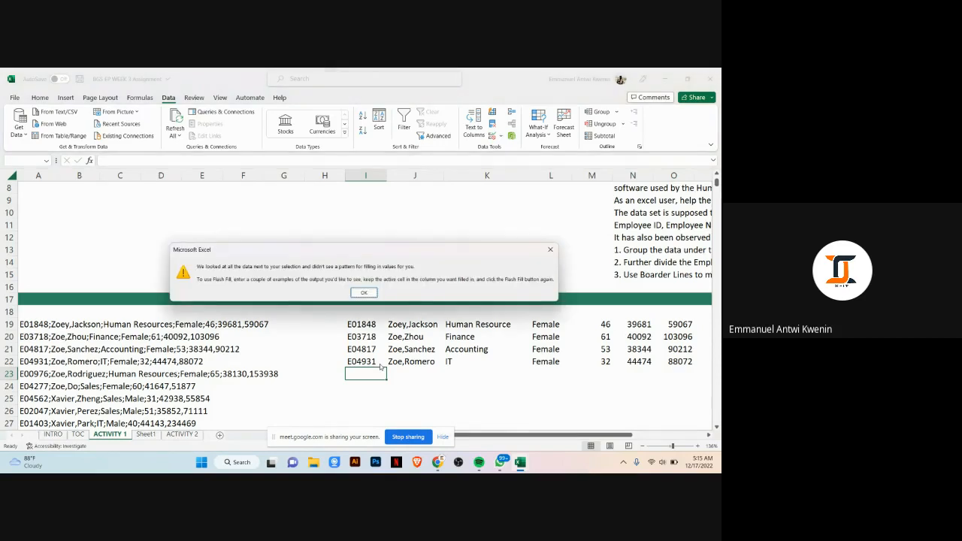
pyautogui.press('Return')
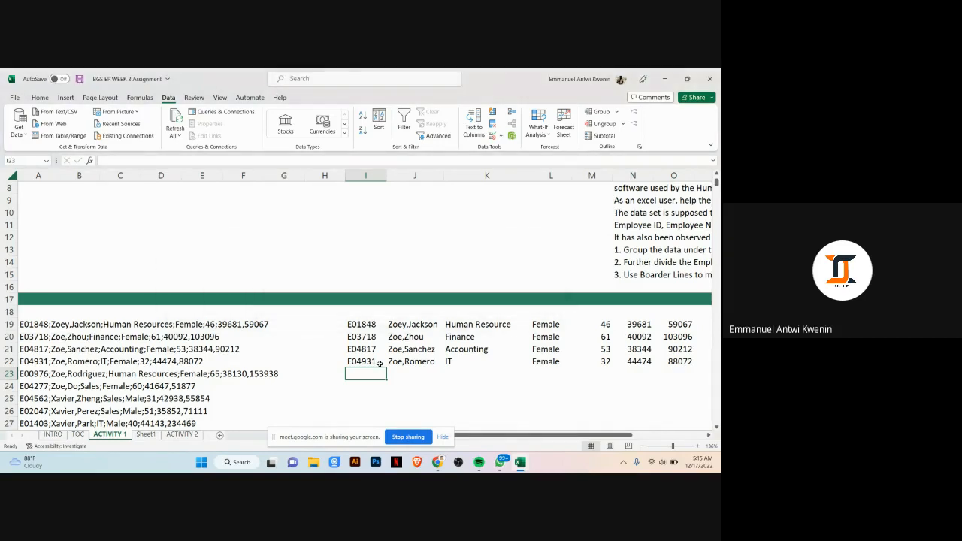
# Step: Inspect the contents of row 19's split ID, name and department cells
pyautogui.click(366, 326)
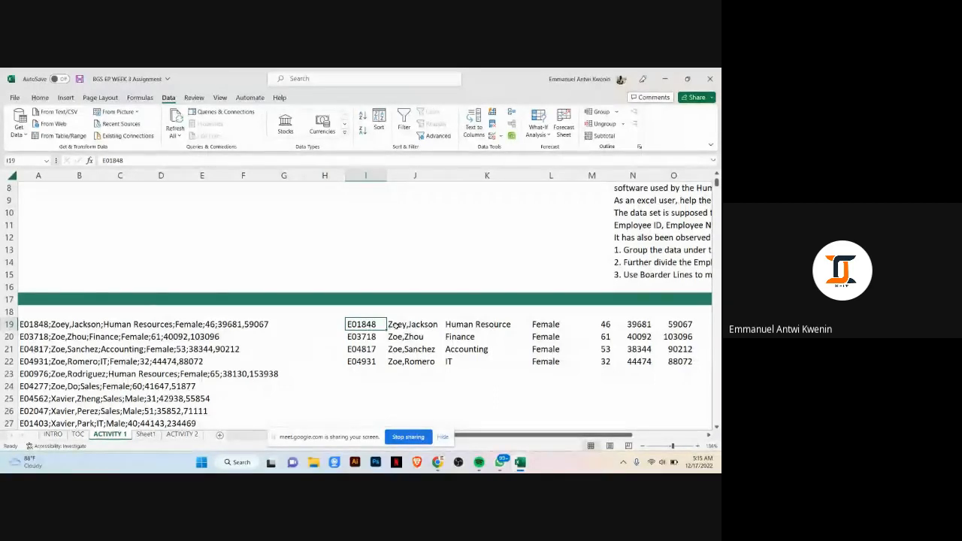
pyautogui.press('Right')
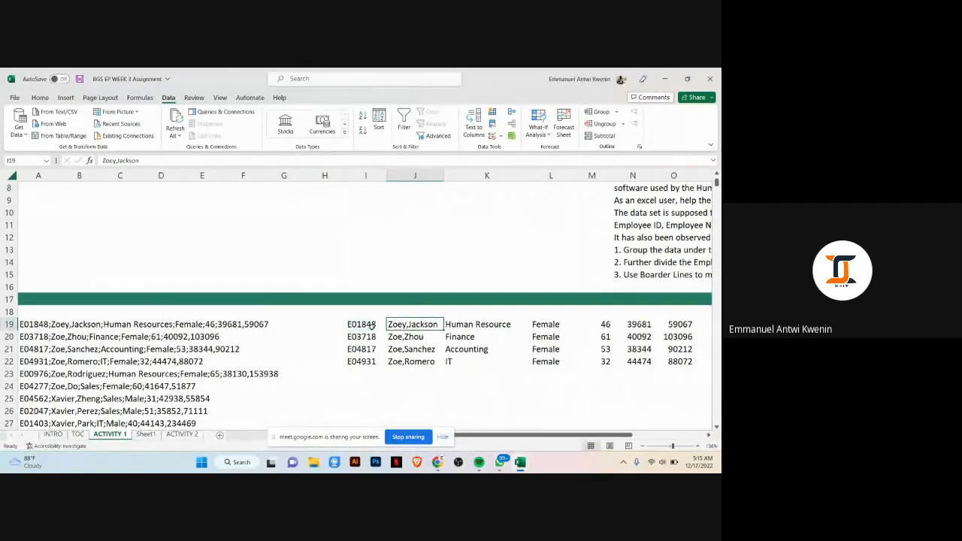
pyautogui.press('Left')
pyautogui.click(392, 324)
pyautogui.click(360, 324)
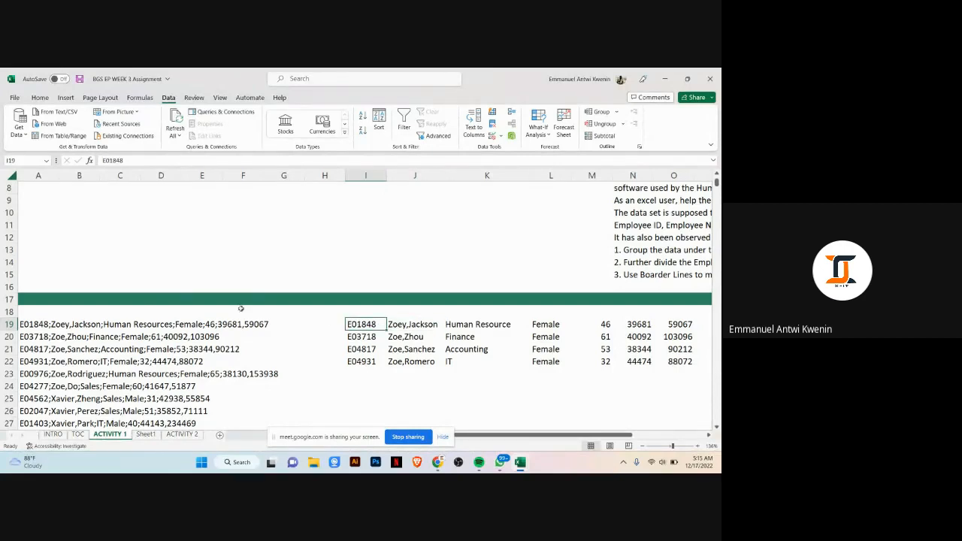
pyautogui.click(412, 325)
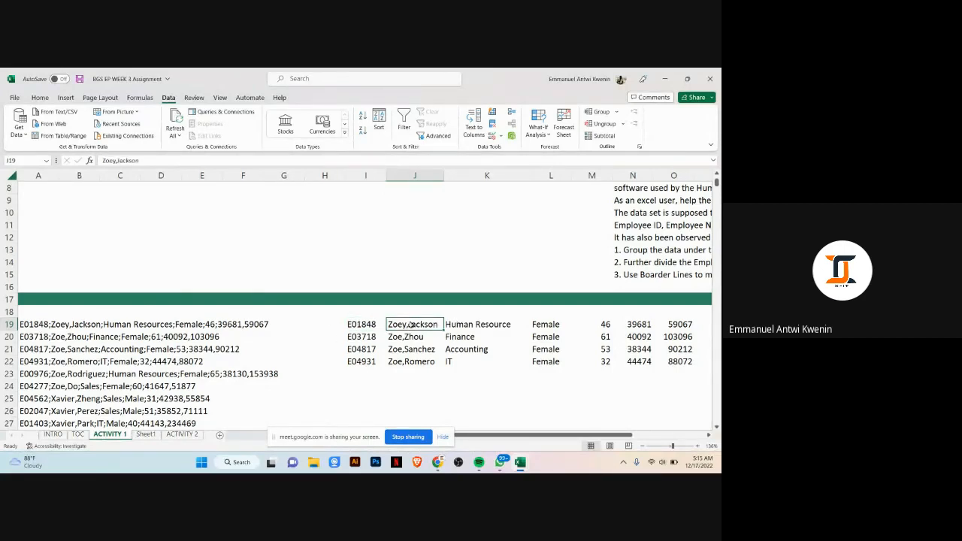
pyautogui.click(459, 324)
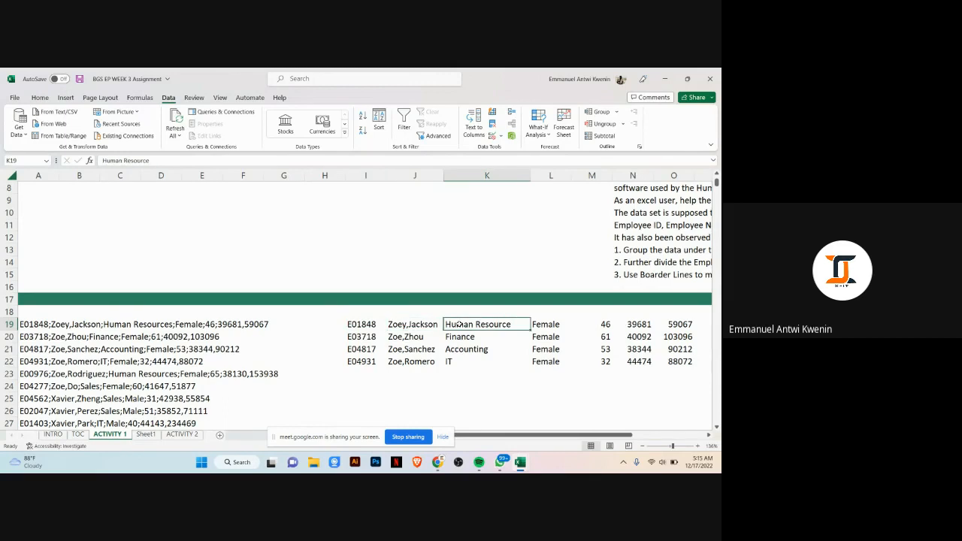
pyautogui.click(363, 326)
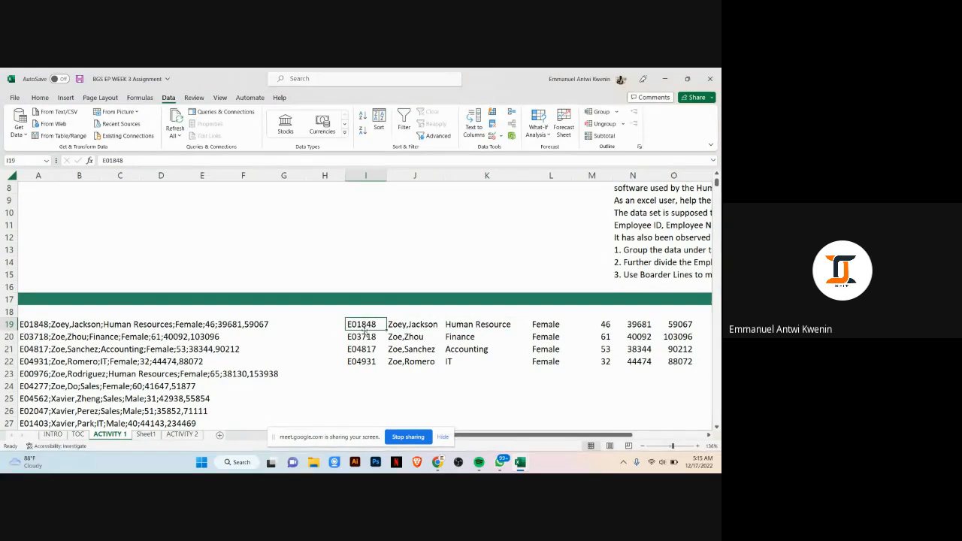
# Step: Inspect the split ID, name, department, gender, age and amount cells across rows 19 to 21
pyautogui.click(410, 325)
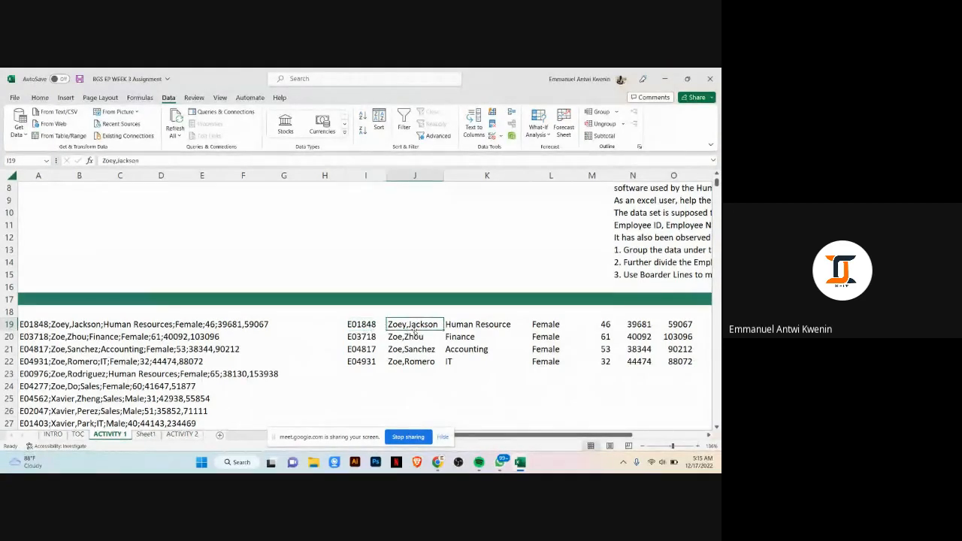
pyautogui.click(463, 323)
pyautogui.click(551, 326)
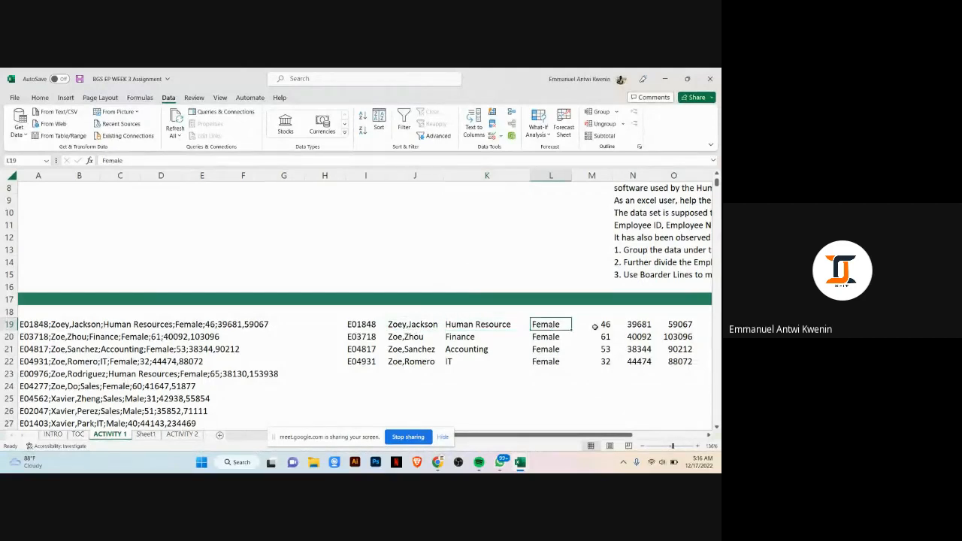
pyautogui.click(601, 324)
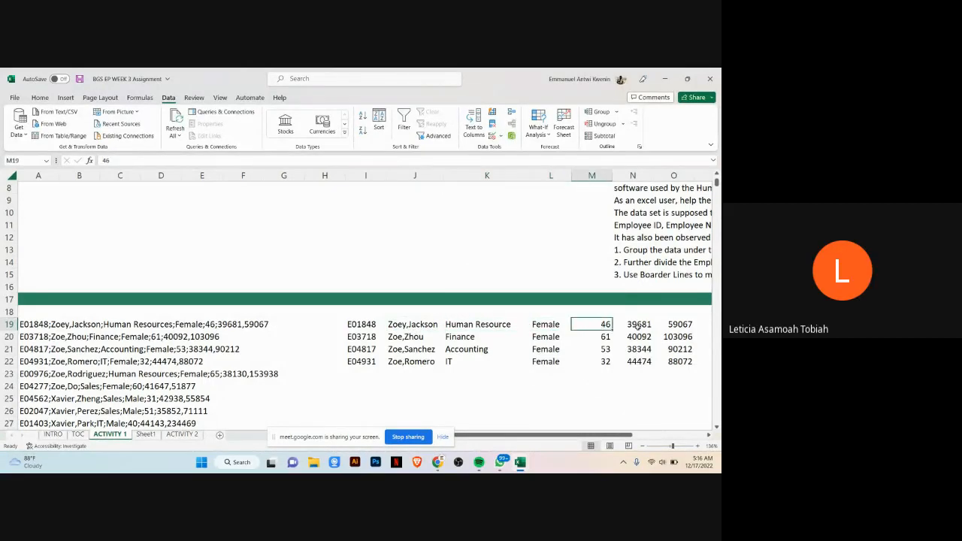
pyautogui.click(638, 326)
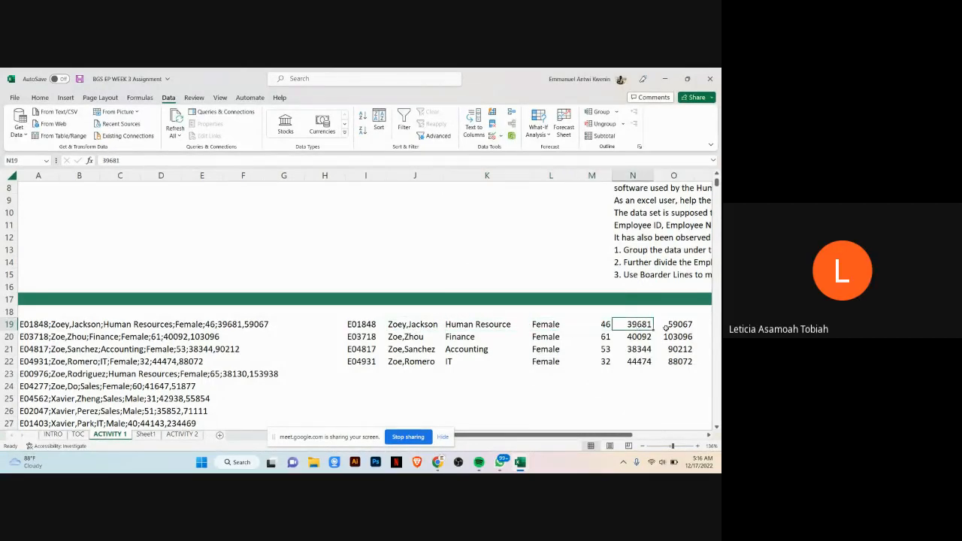
pyautogui.click(673, 326)
pyautogui.click(674, 337)
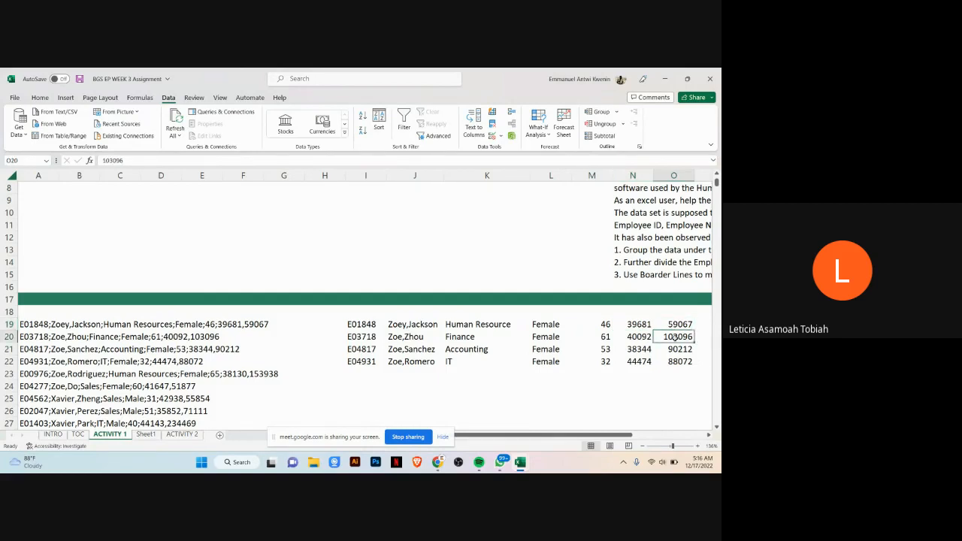
pyautogui.click(644, 338)
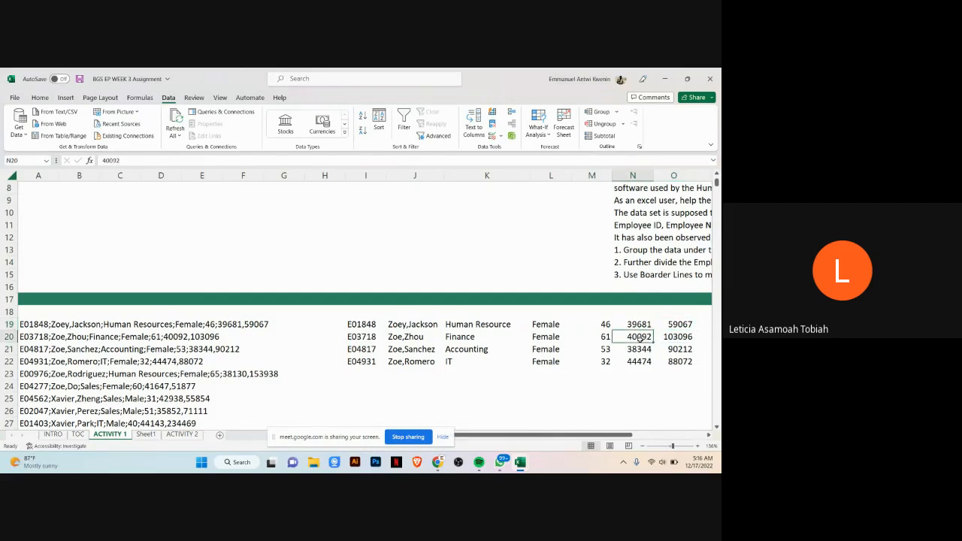
pyautogui.click(606, 338)
pyautogui.click(532, 338)
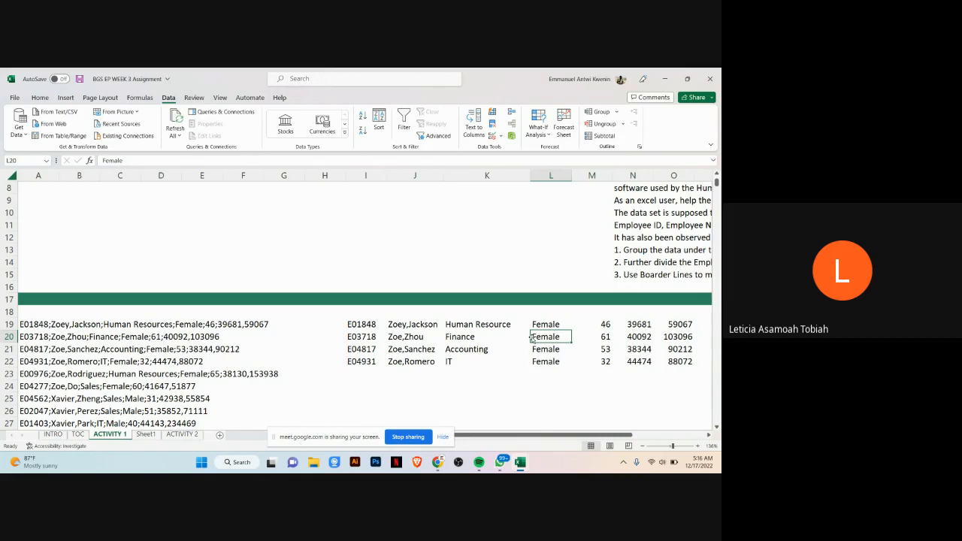
pyautogui.click(473, 339)
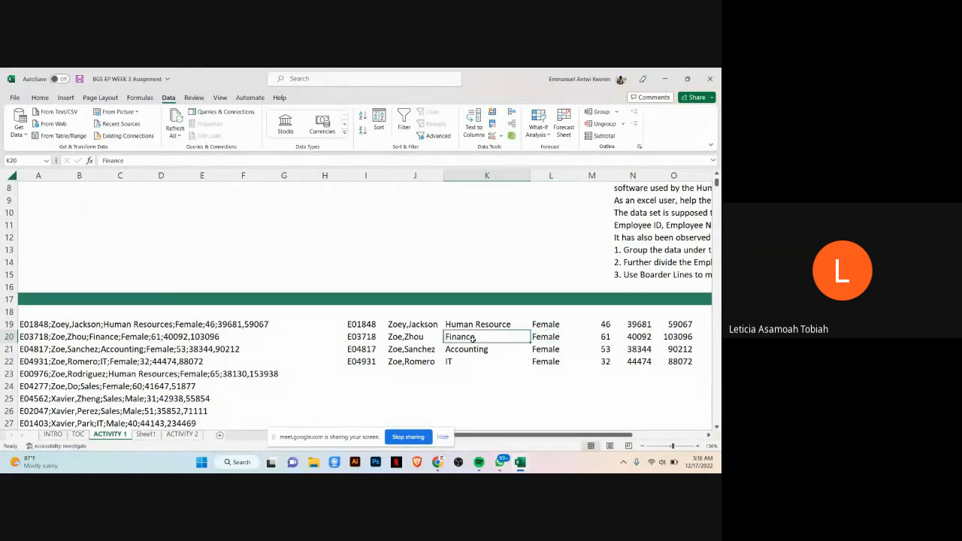
pyautogui.click(429, 339)
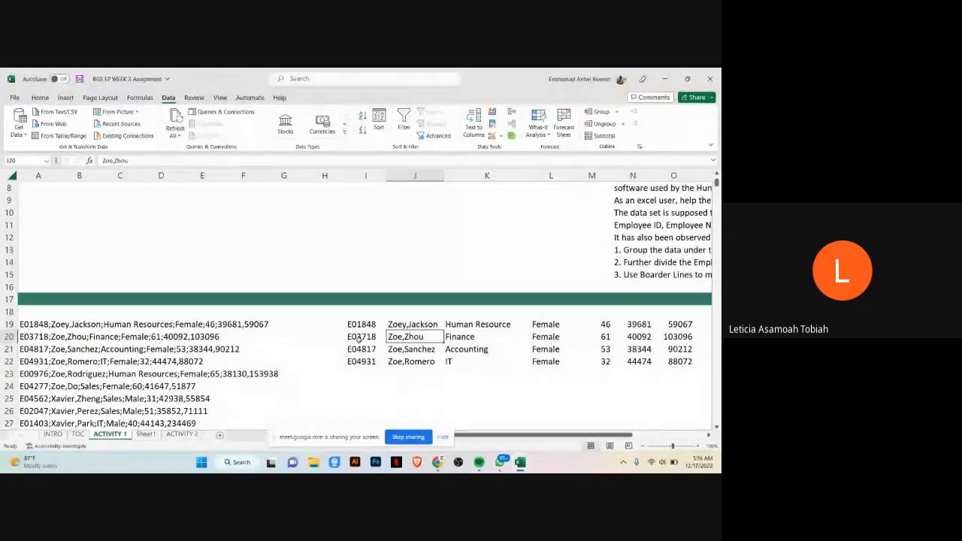
pyautogui.click(359, 338)
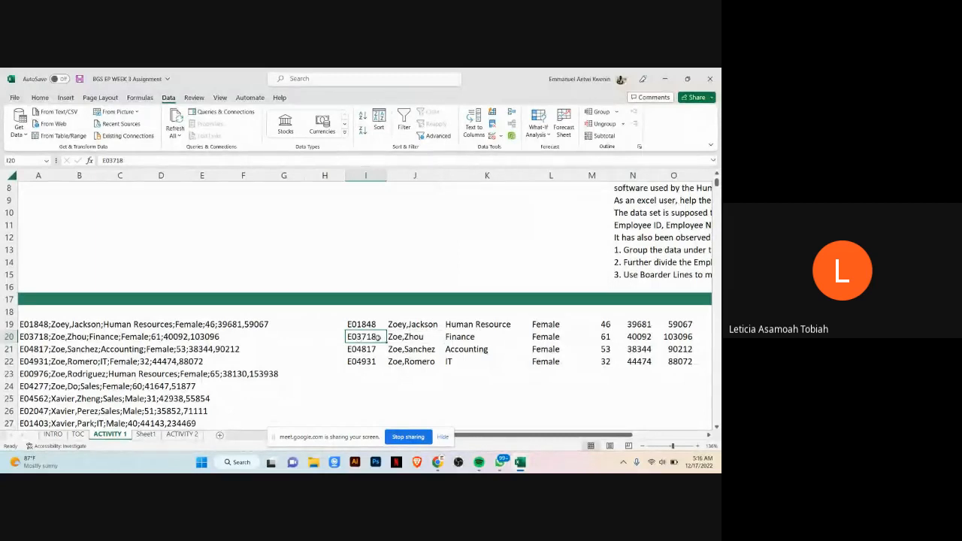
pyautogui.click(371, 349)
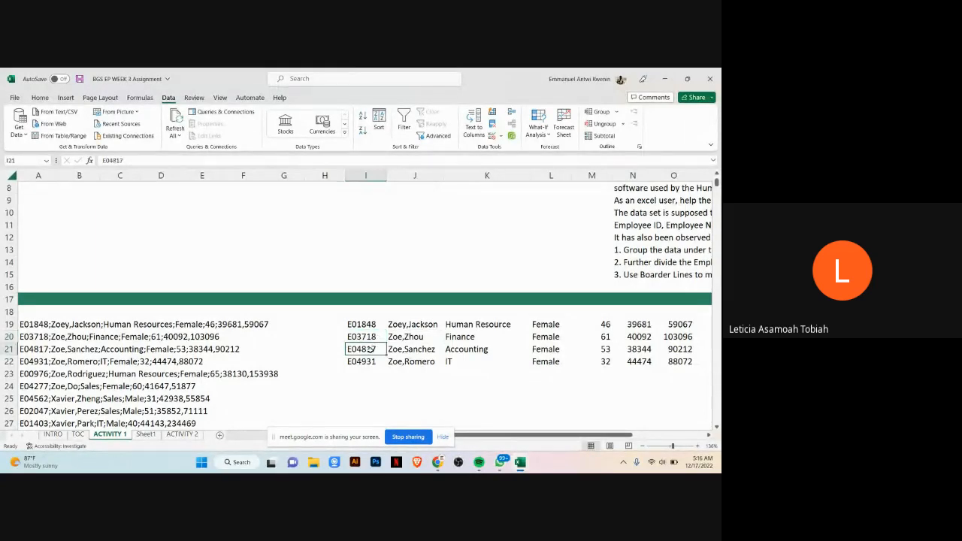
pyautogui.click(315, 176)
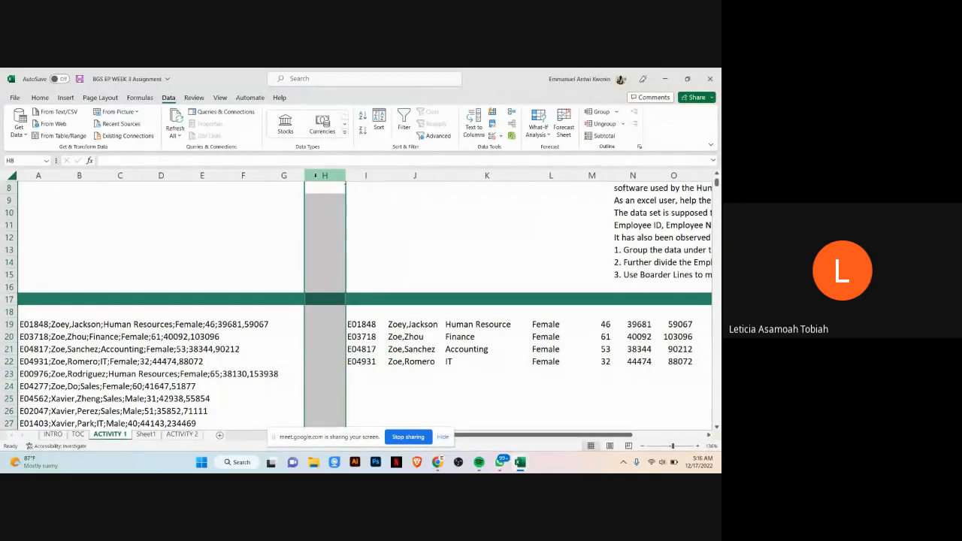
pyautogui.rightClick(315, 175)
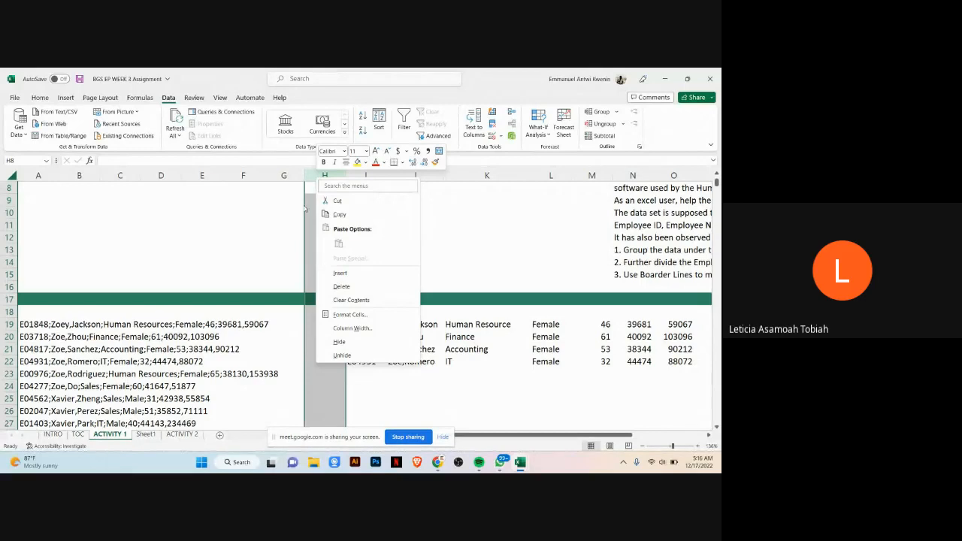
pyautogui.click(278, 169)
pyautogui.click(284, 175)
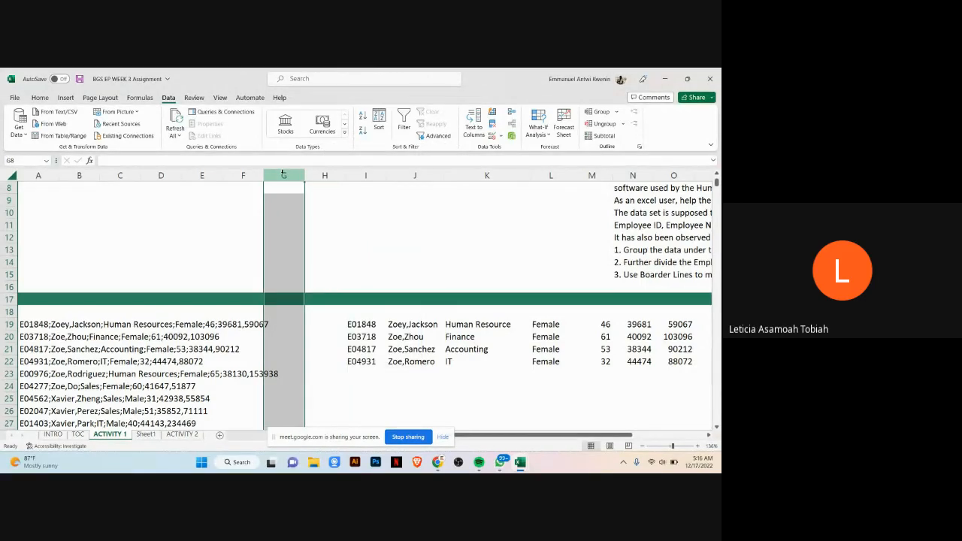
pyautogui.click(322, 176)
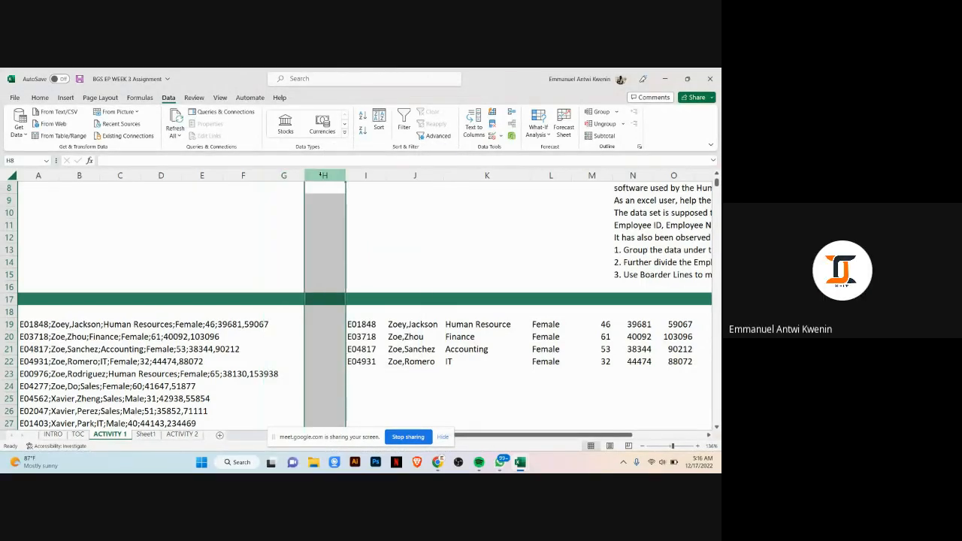
pyautogui.rightClick(322, 176)
pyautogui.rightClick(321, 179)
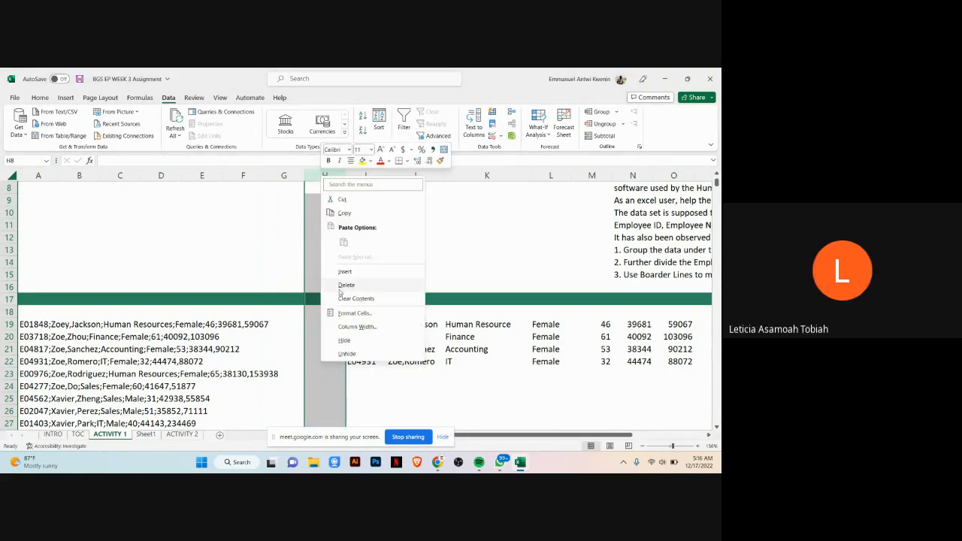
pyautogui.click(237, 215)
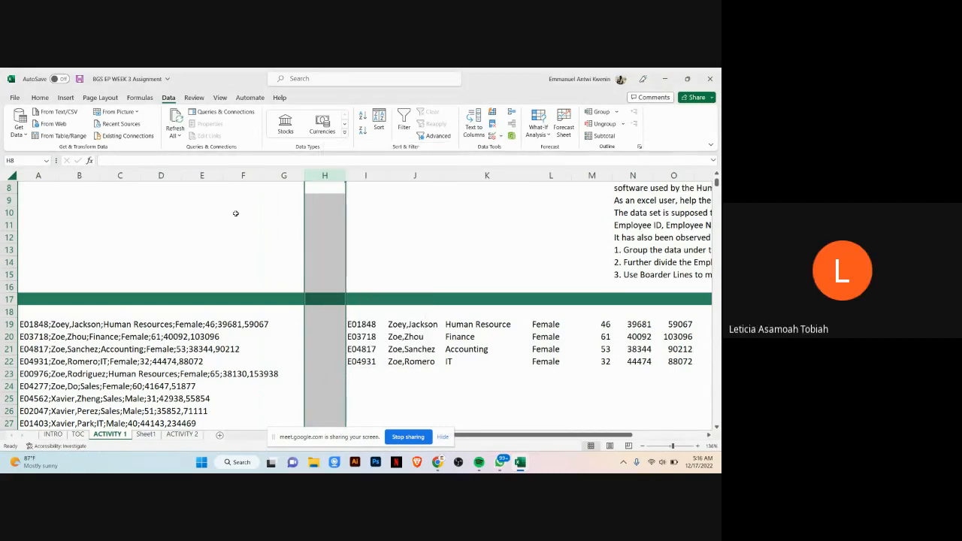
pyautogui.click(283, 176)
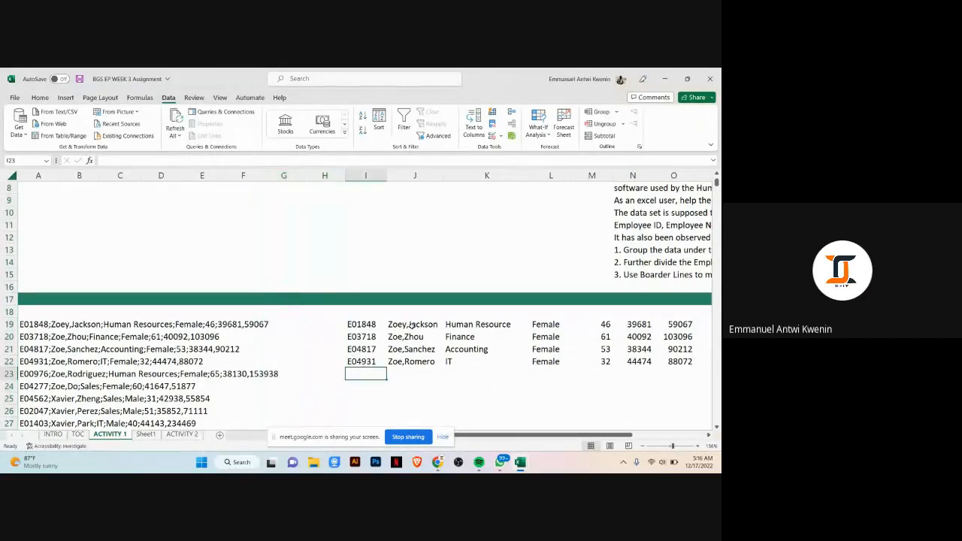
pyautogui.click(320, 173)
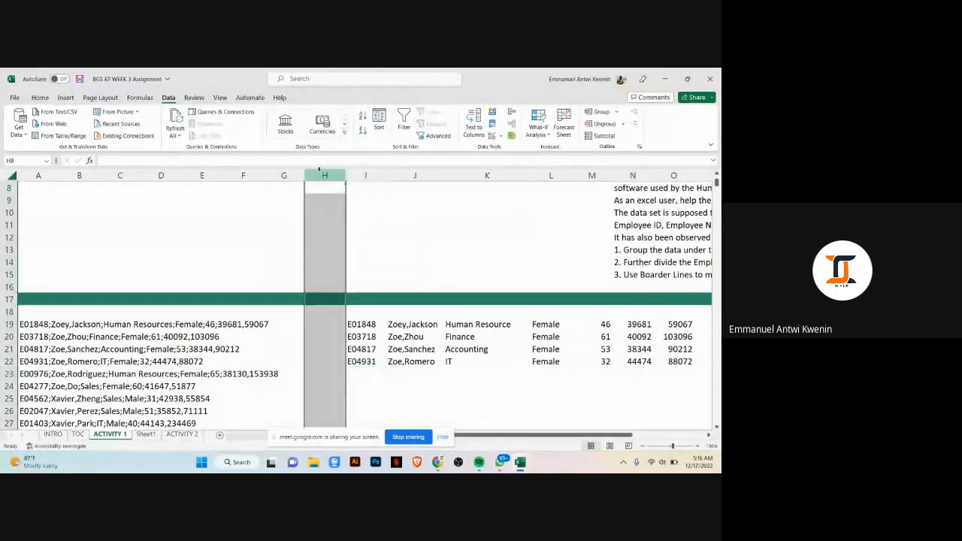
pyautogui.click(295, 174)
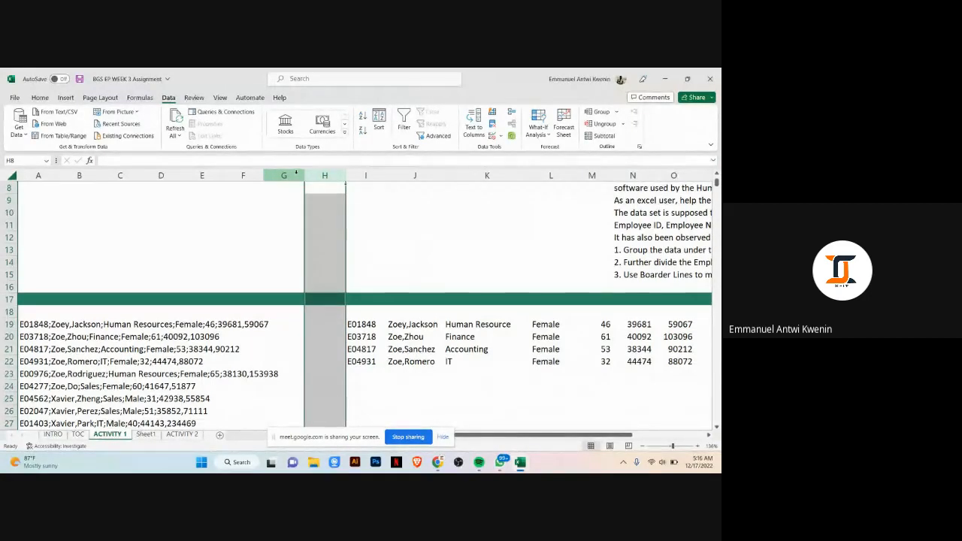
pyautogui.click(38, 173)
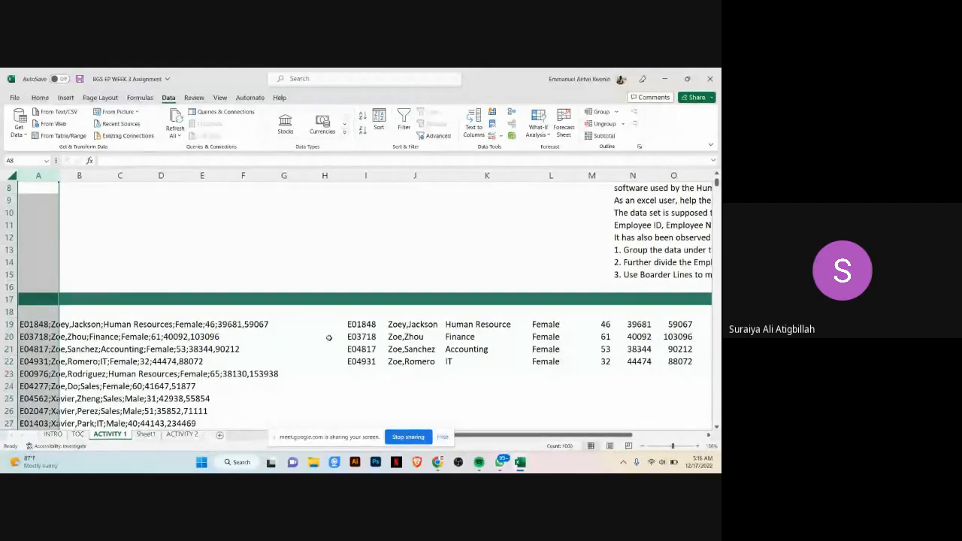
pyautogui.click(368, 340)
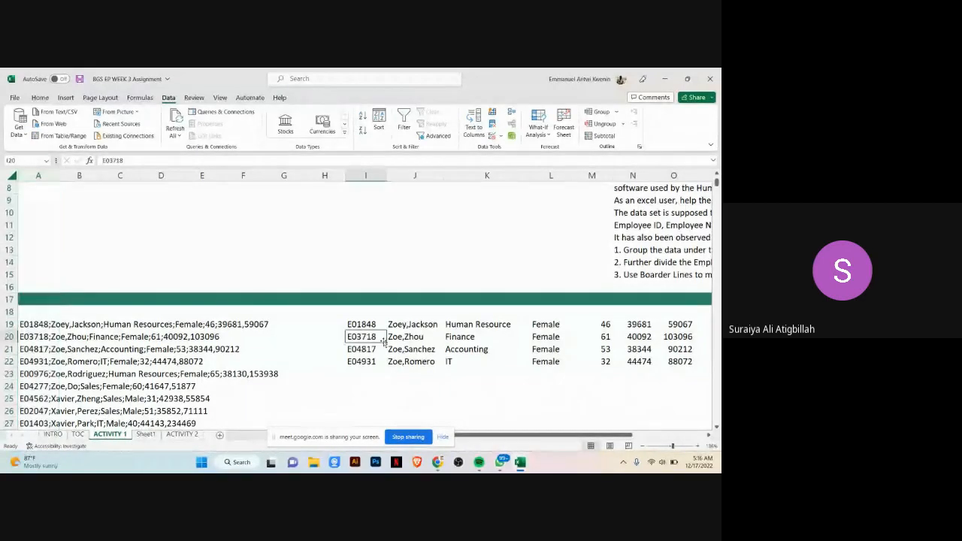
# Step: Correct row 19's department to Human Resources
pyautogui.doubleClick(514, 325)
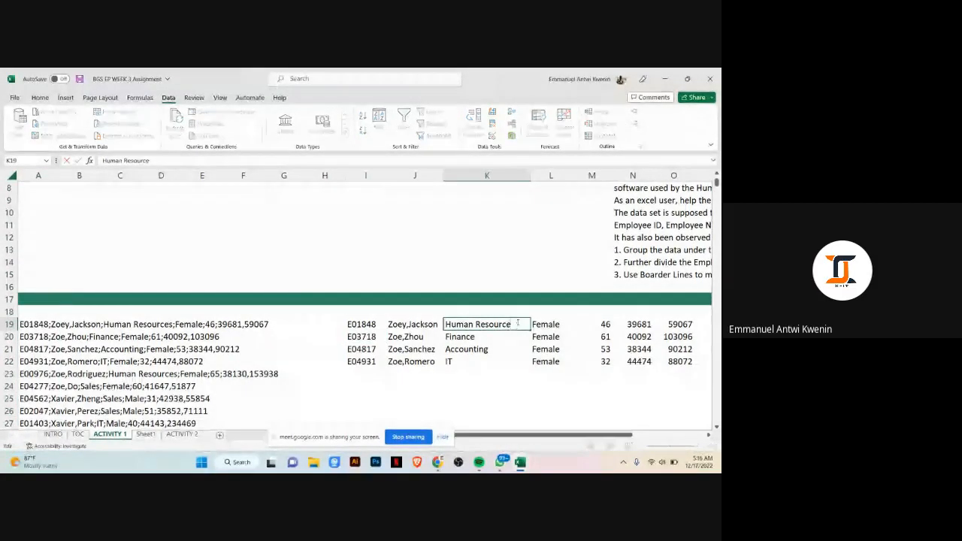
pyautogui.write('s')
pyautogui.click(514, 375)
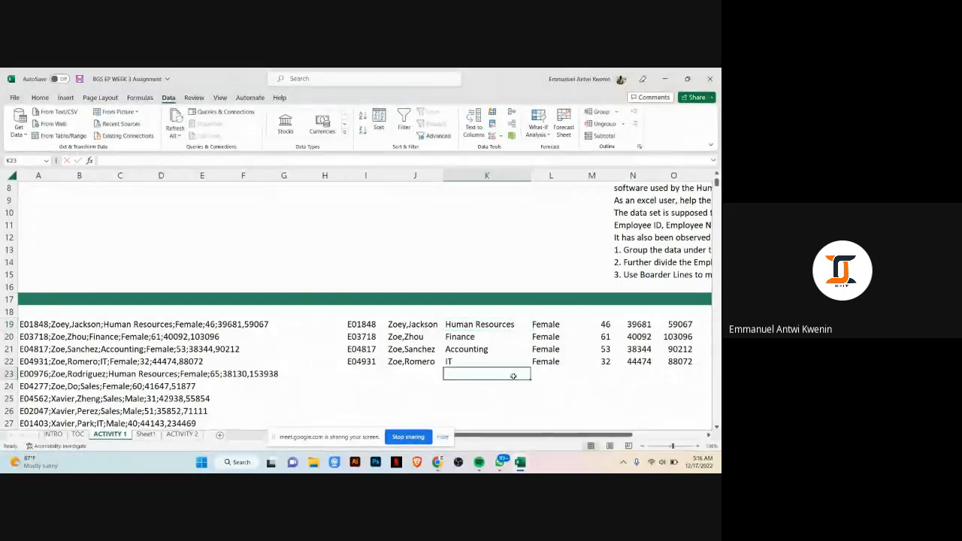
# Step: Try again to Flash Fill the next employee ID under row 22
pyautogui.click(376, 373)
pyautogui.hotkey('ctrl', 'e')
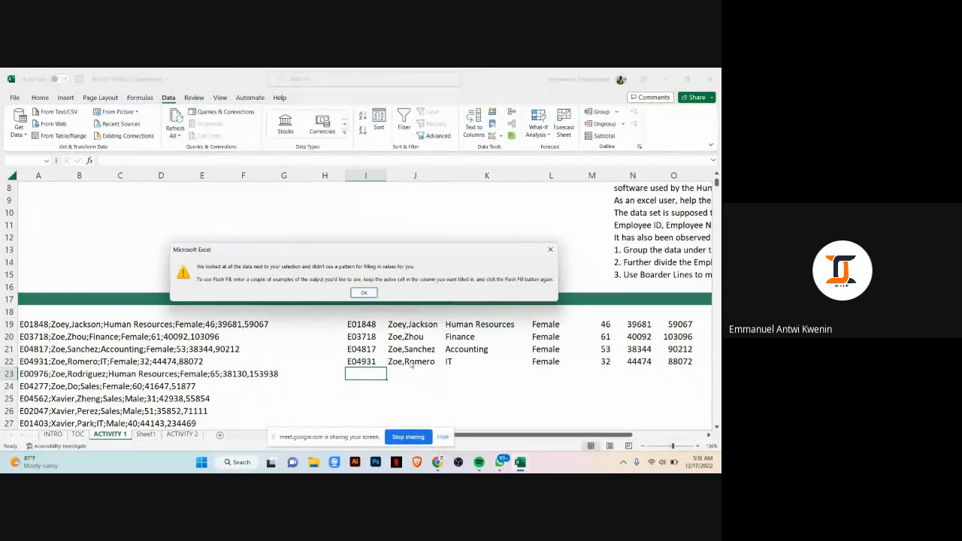
pyautogui.click(364, 292)
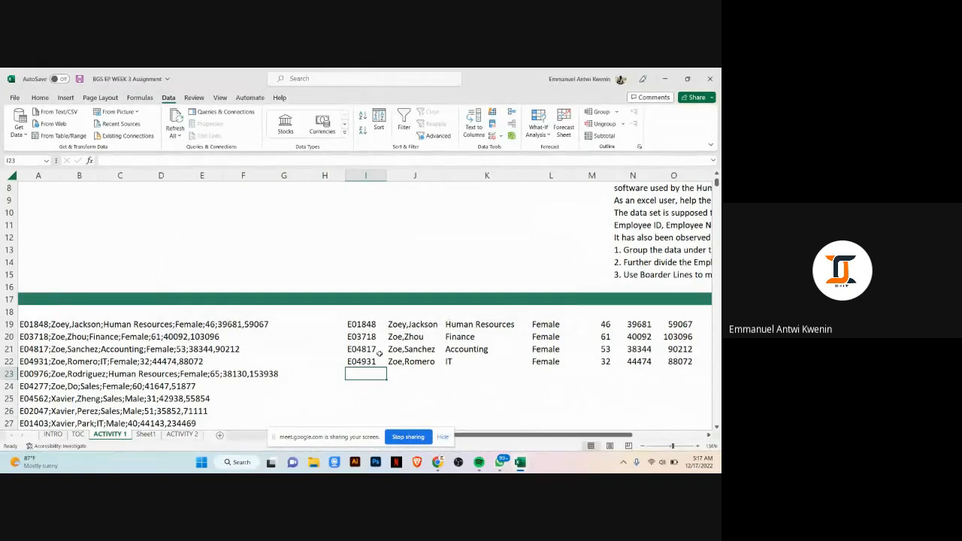
# Step: Delete the empty spacer columns between the raw records and the split employee ID column
pyautogui.click(364, 330)
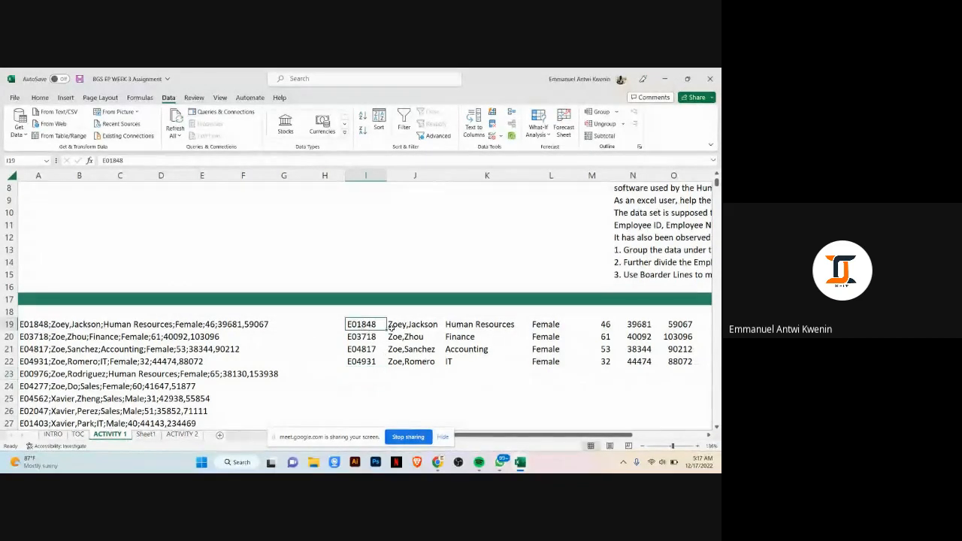
pyautogui.click(394, 328)
pyautogui.click(462, 324)
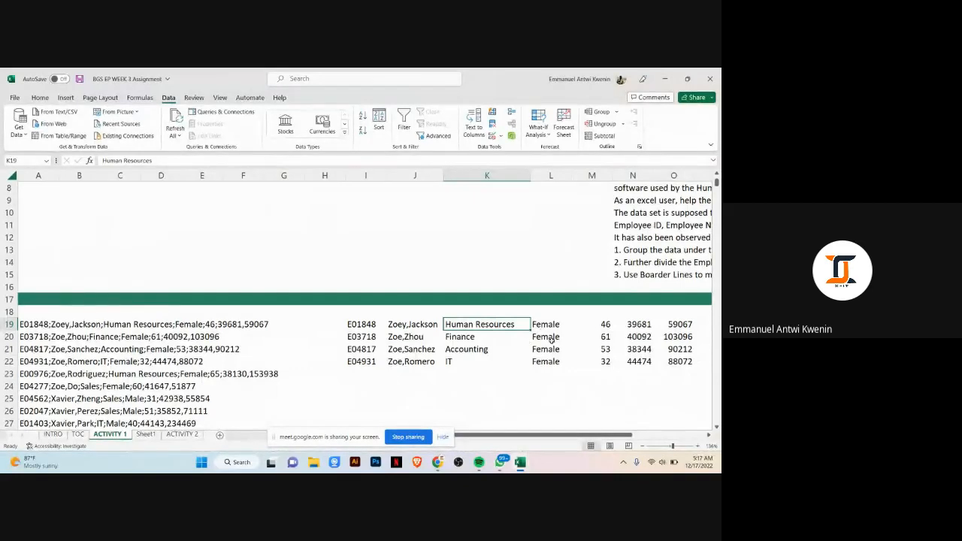
pyautogui.click(400, 323)
pyautogui.click(526, 323)
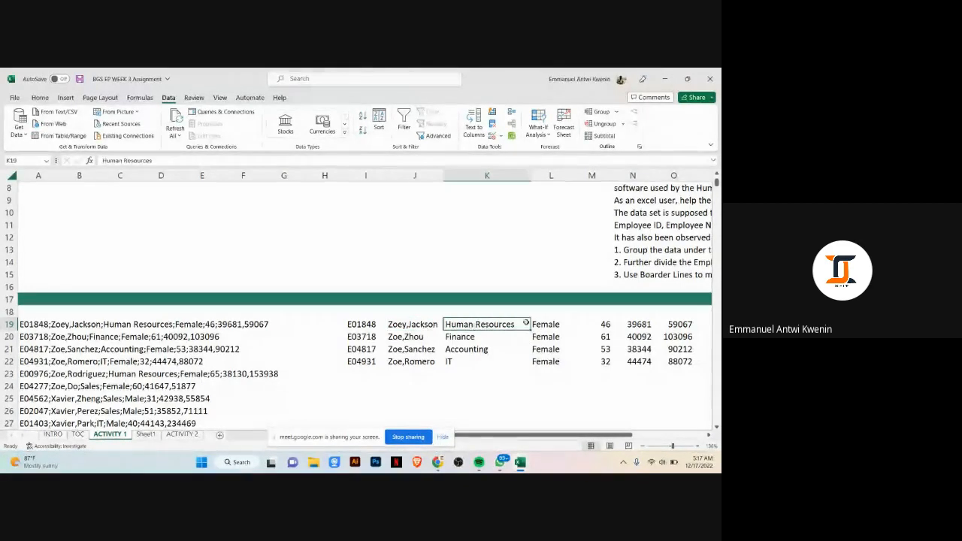
pyautogui.click(538, 325)
pyautogui.click(293, 176)
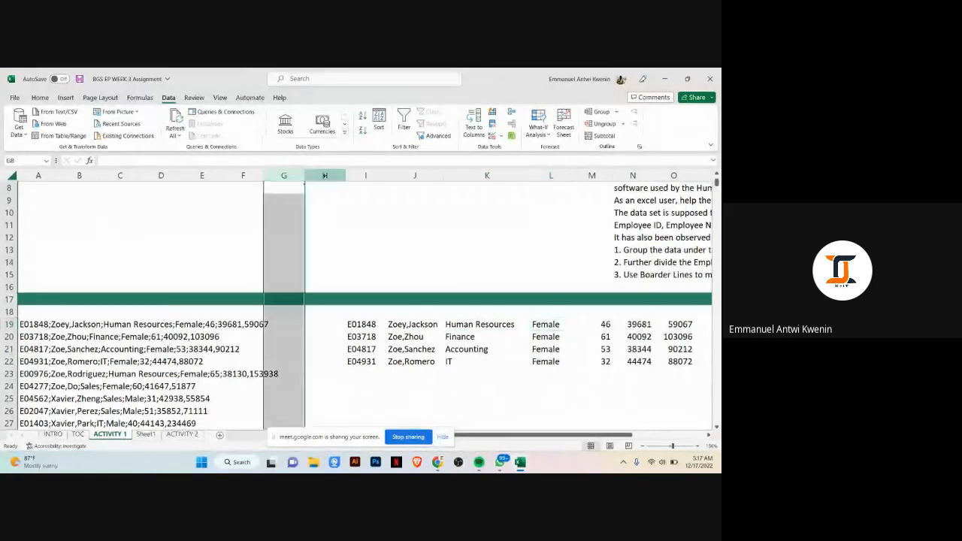
pyautogui.keyDown('shift'); pyautogui.click(241, 174); pyautogui.keyUp('shift')
pyautogui.rightClick(242, 175)
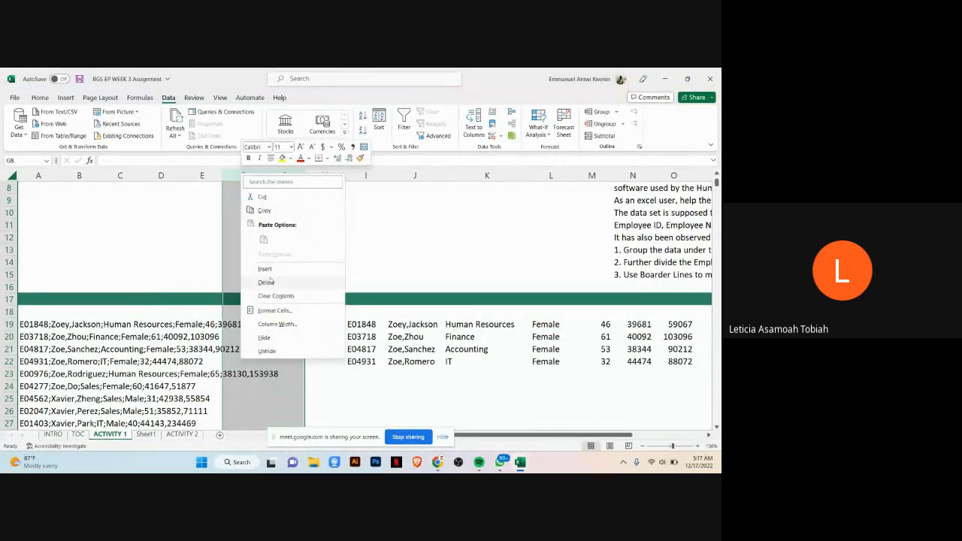
pyautogui.click(267, 282)
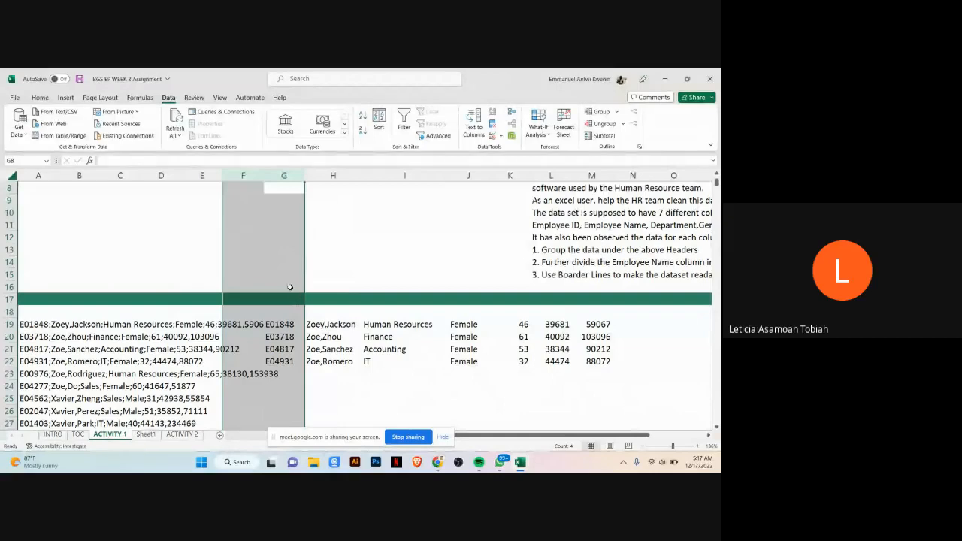
# Step: Widen column F and widen column A so the full raw records fit inside it
pyautogui.moveTo(264, 176); pyautogui.dragTo(281, 177)
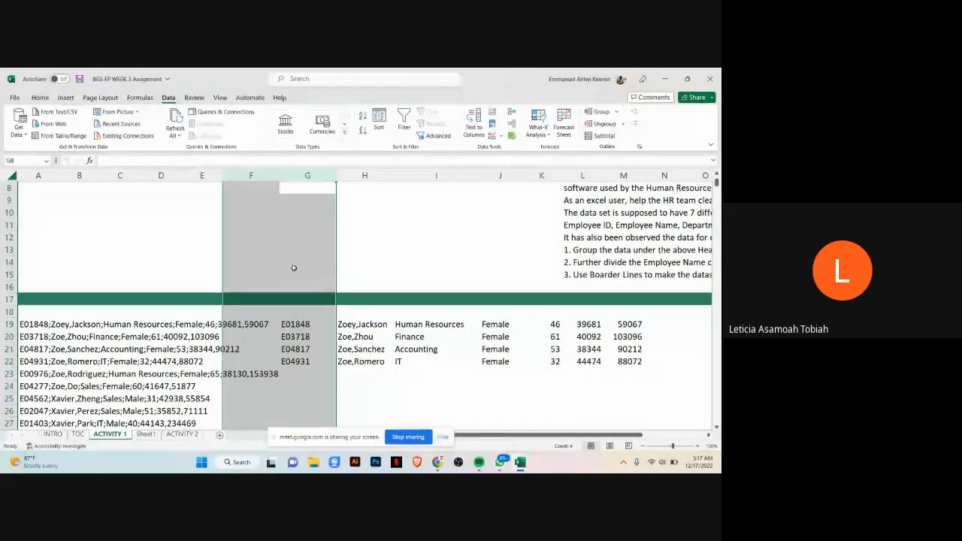
pyautogui.click(364, 398)
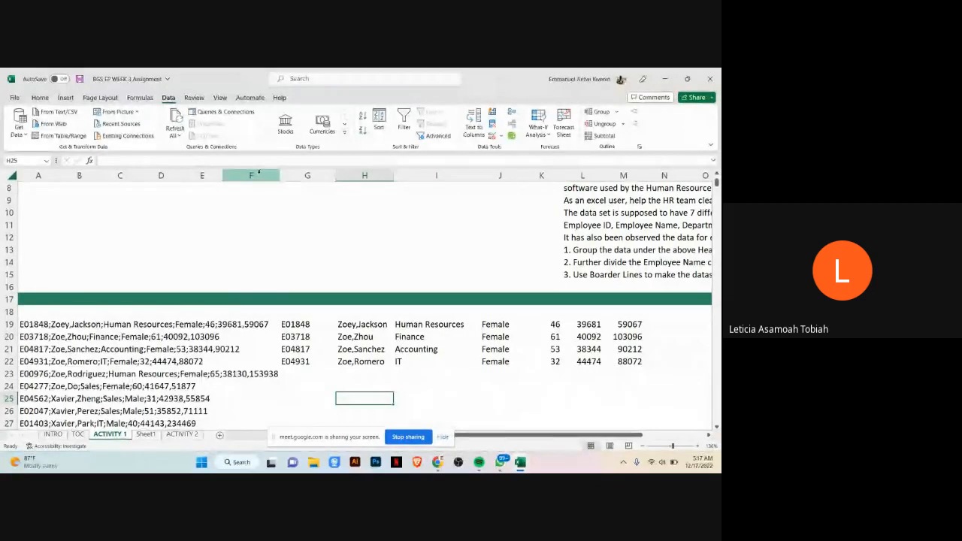
pyautogui.moveTo(58, 176); pyautogui.dragTo(279, 197)
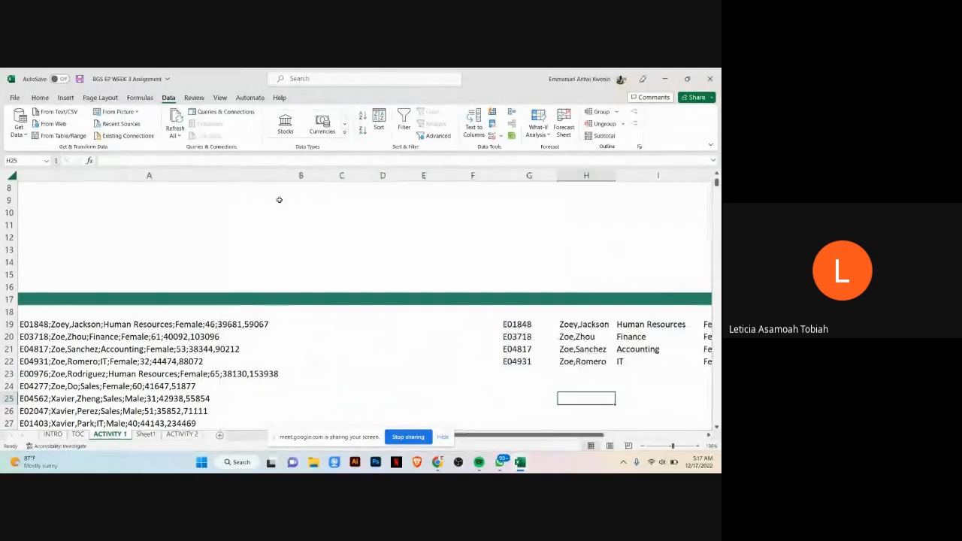
# Step: Delete the empty columns D through F between the raw records and the split employee ID column
pyautogui.click(471, 175)
pyautogui.keyDown('shift'); pyautogui.click(380, 176); pyautogui.keyUp('shift')
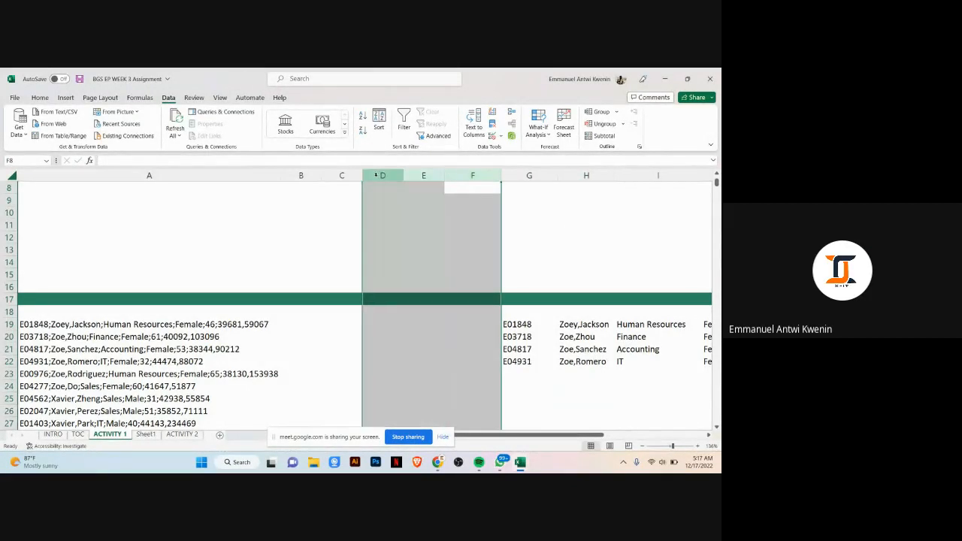
pyautogui.rightClick(379, 176)
pyautogui.click(402, 286)
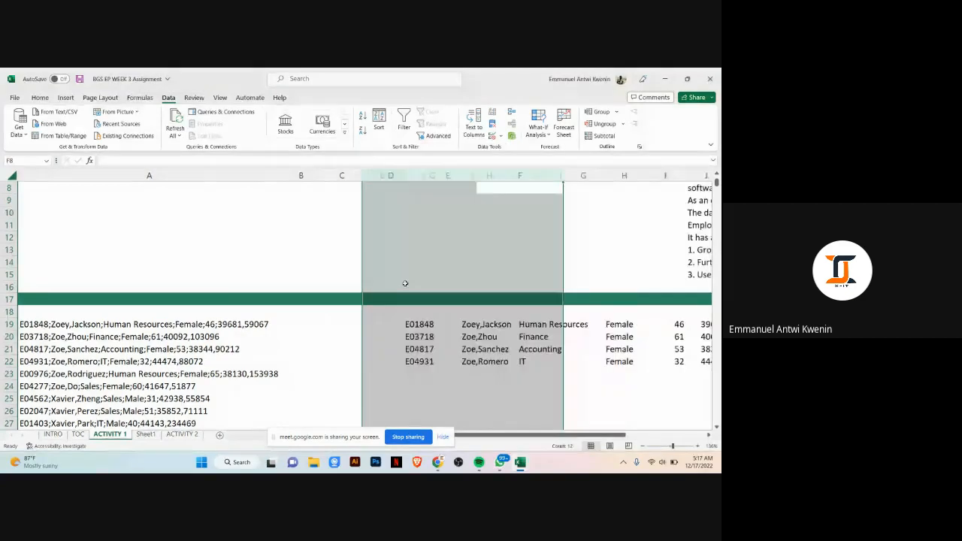
# Step: Try to Flash Fill the employee IDs from row 23 downward and dismiss the message
pyautogui.click(476, 392)
pyautogui.click(380, 376)
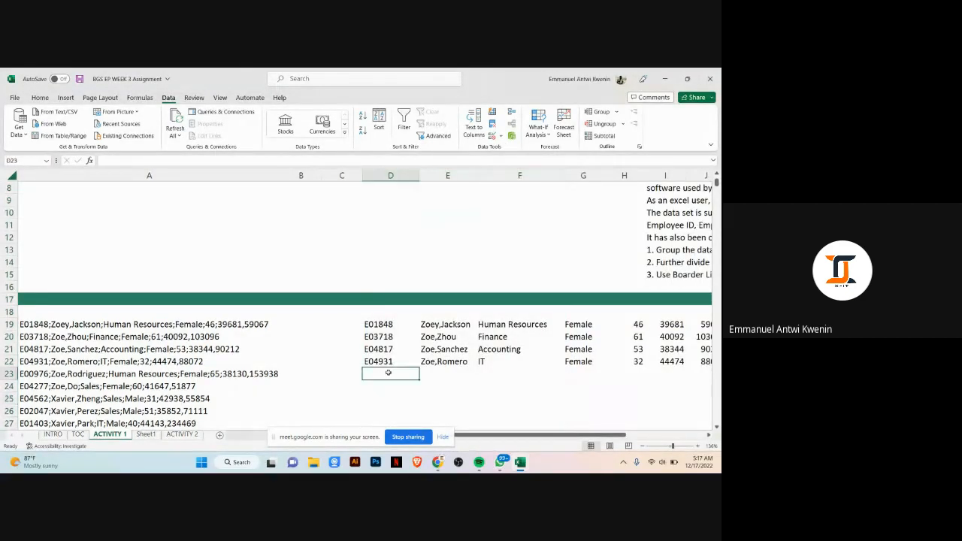
pyautogui.hotkey('ctrl', 'e')
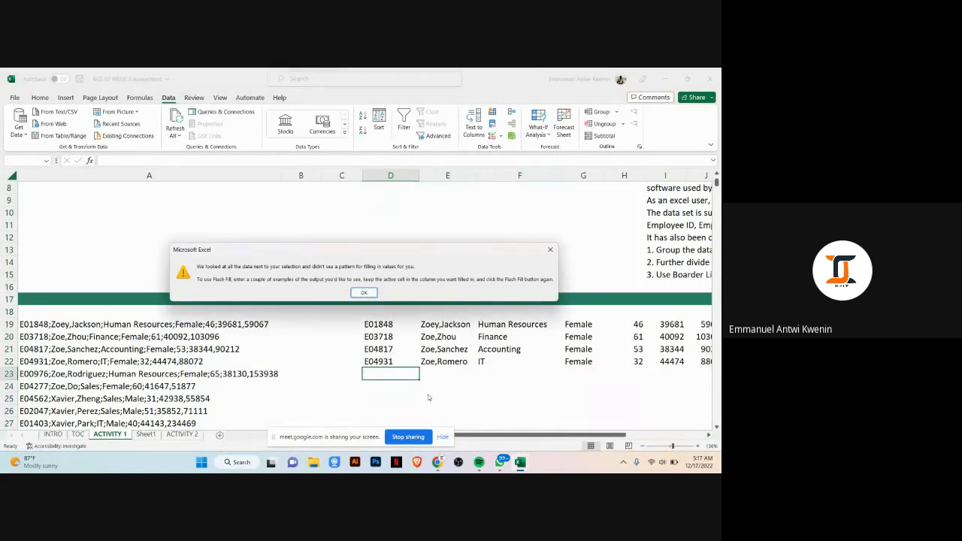
pyautogui.press('Return')
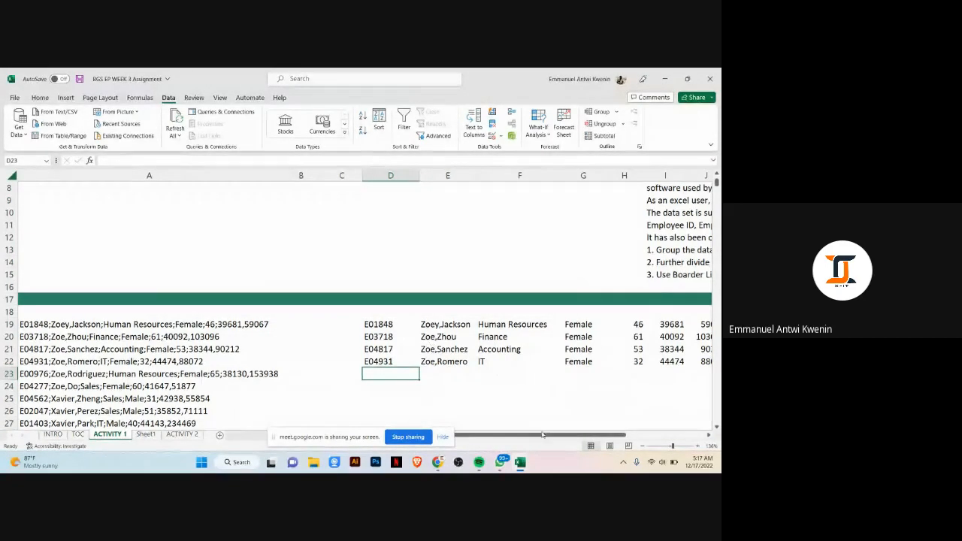
pyautogui.moveTo(548, 439); pyautogui.dragTo(541, 438)
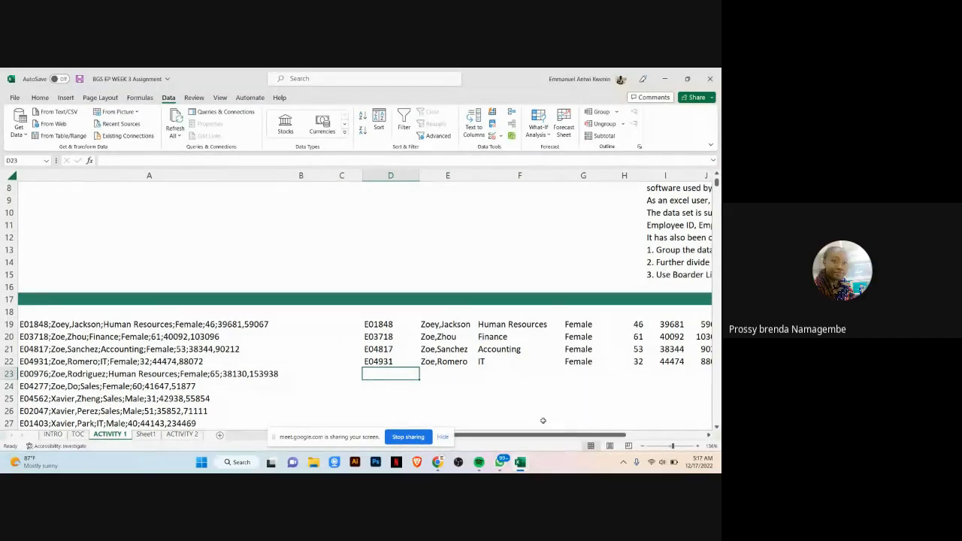
# Step: Delete empty columns B and C so the split data sits beside the raw records
pyautogui.click(301, 175)
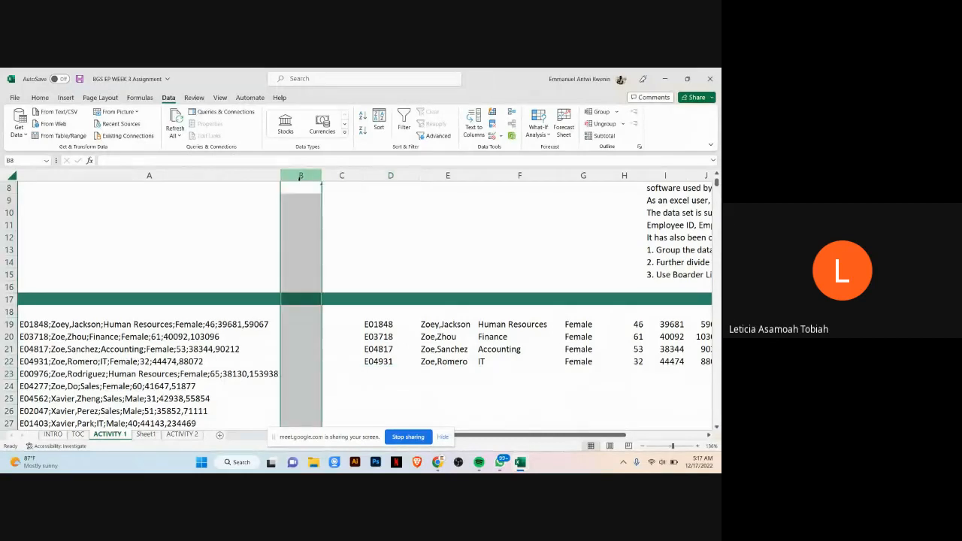
pyautogui.keyDown('shift'); pyautogui.click(341, 176); pyautogui.keyUp('shift')
pyautogui.rightClick(341, 177)
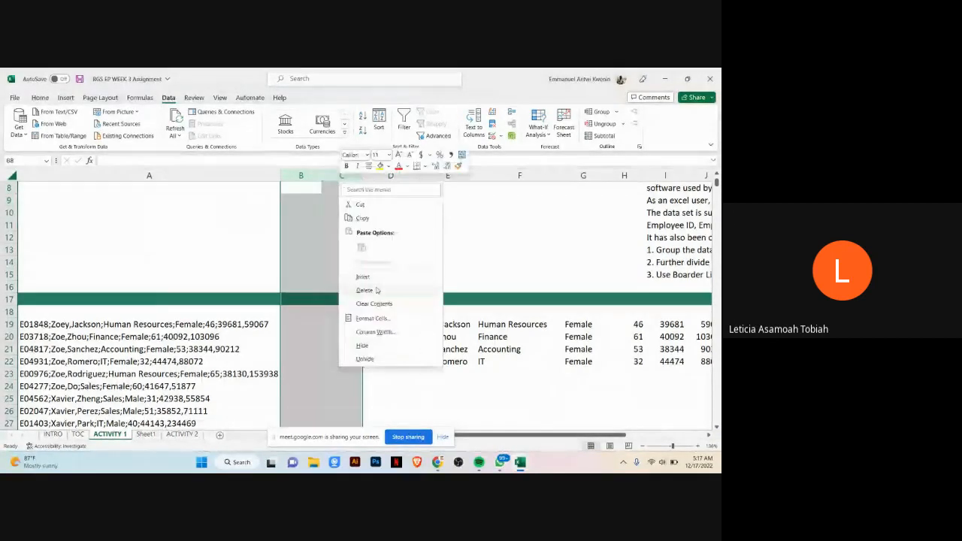
pyautogui.click(377, 287)
pyautogui.click(359, 373)
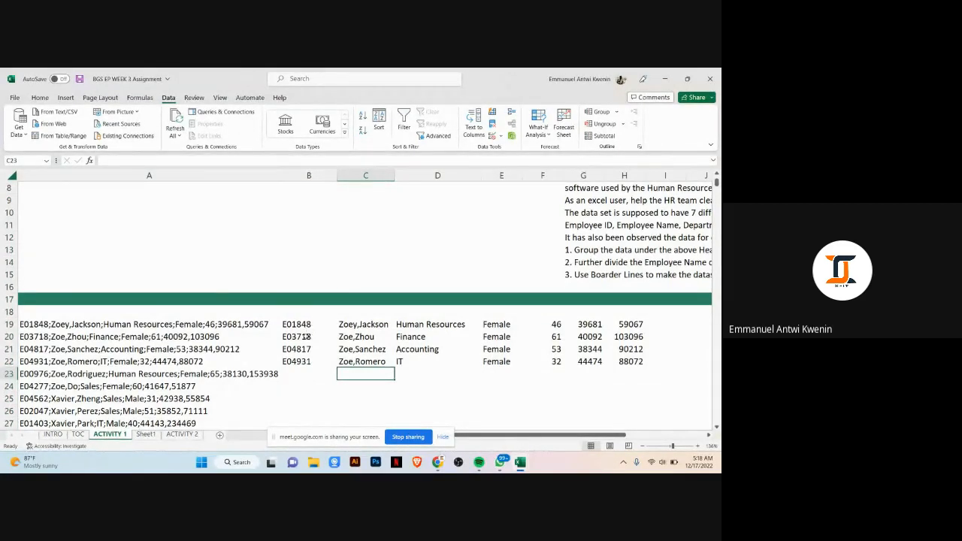
# Step: Flash Fill the employee IDs down column B from row 23
pyautogui.click(305, 324)
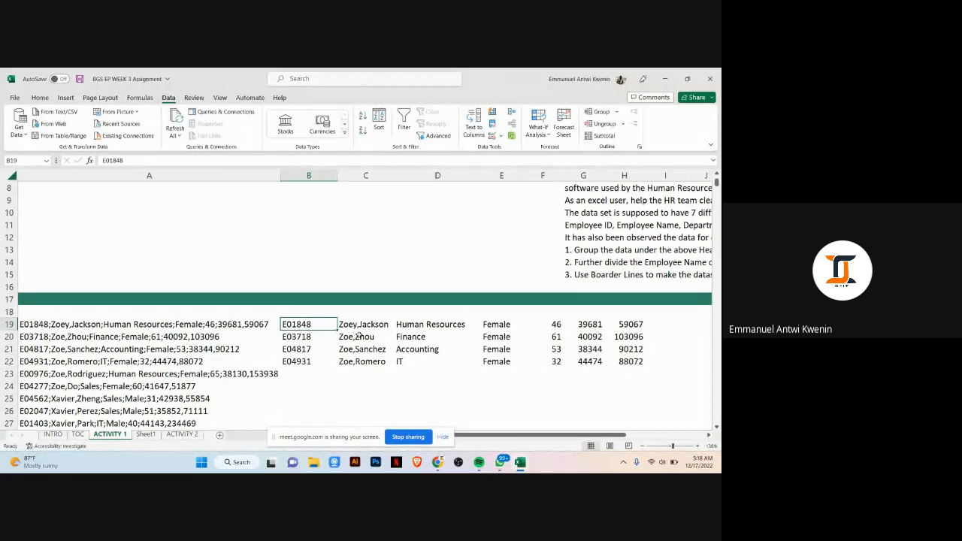
pyautogui.click(367, 325)
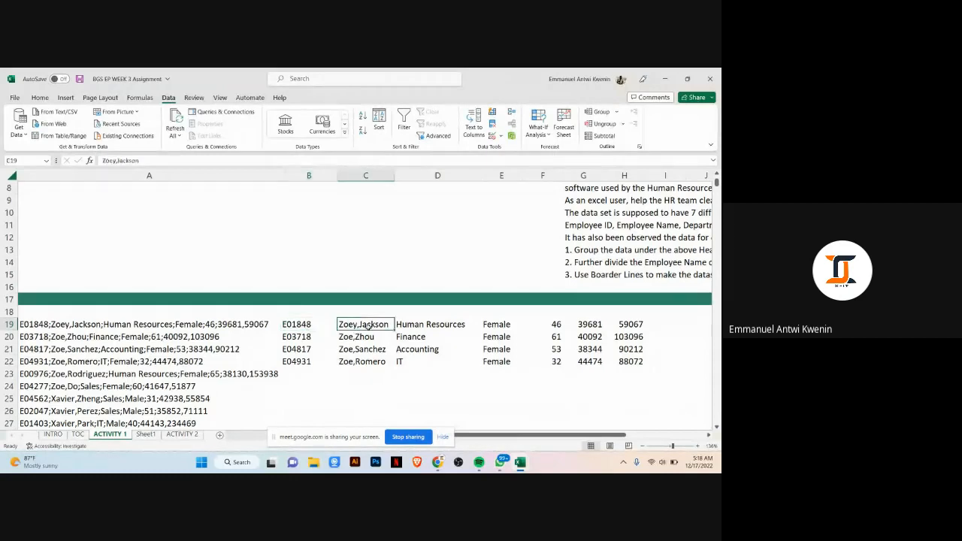
pyautogui.click(306, 371)
pyautogui.hotkey('ctrl', 'e')
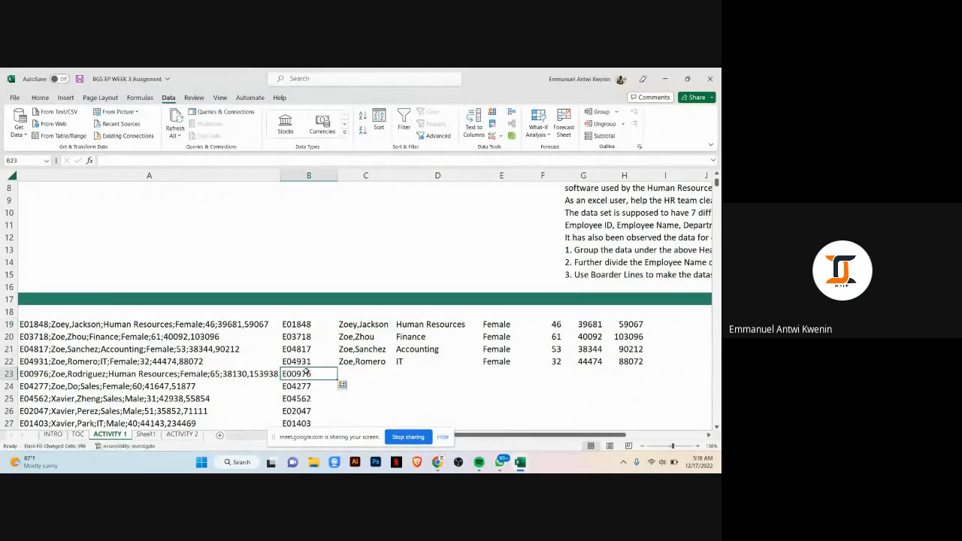
# Step: Flash Fill the employee names in column C and the departments in column D from row 23 down
pyautogui.scroll(-3, 306, 371)
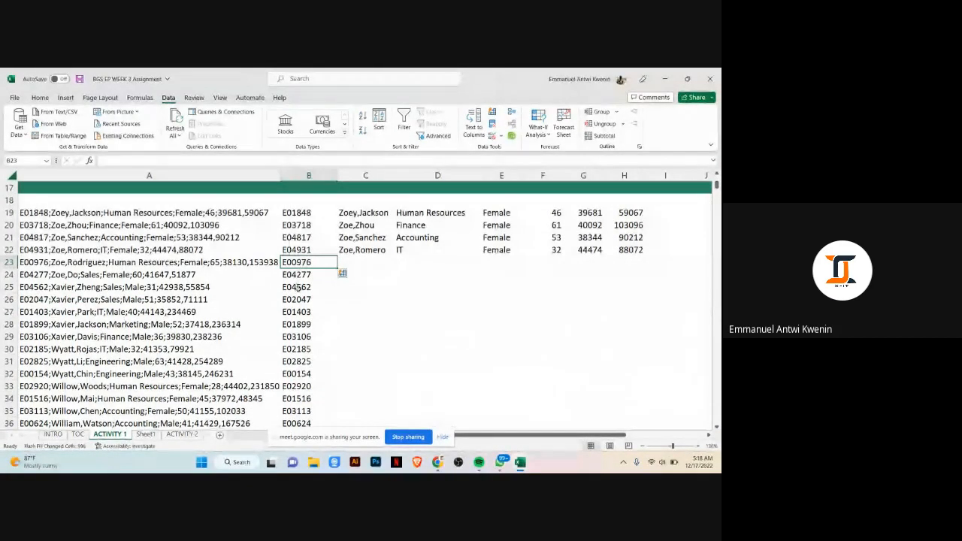
pyautogui.click(353, 260)
pyautogui.hotkey('ctrl', 'e')
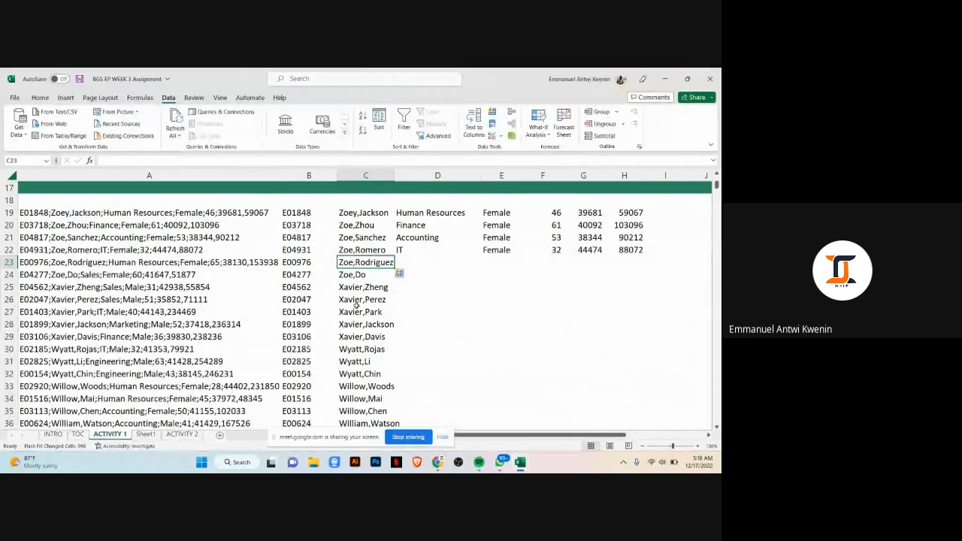
pyautogui.click(419, 261)
pyautogui.hotkey('ctrl', 'e')
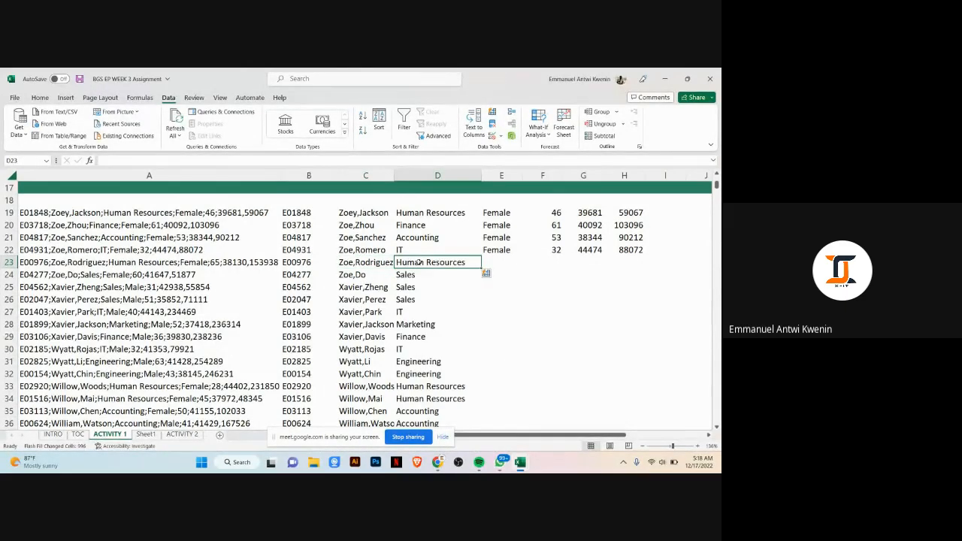
pyautogui.click(437, 276)
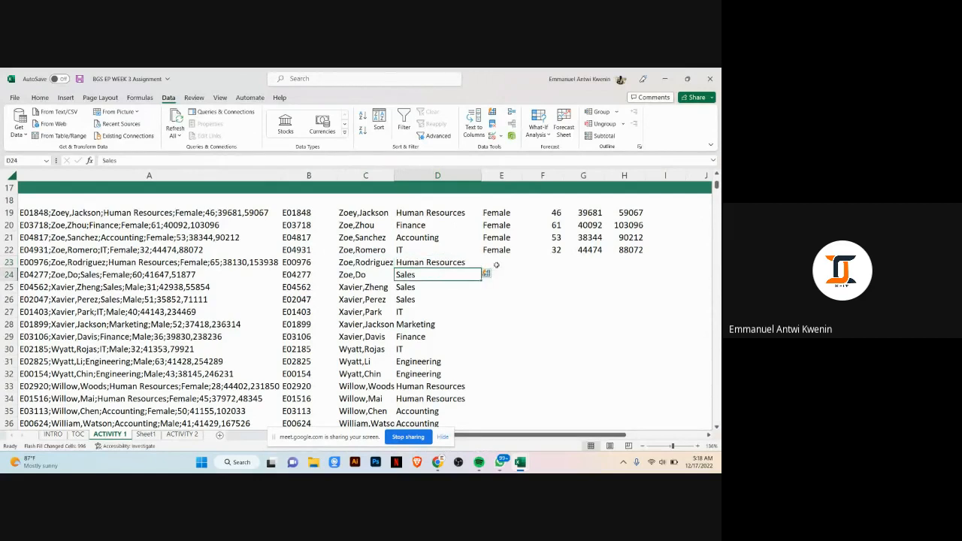
# Step: Flash Fill the gender in column E and the age in column F from row 23 down
pyautogui.click(501, 262)
pyautogui.hotkey('ctrl', 'e')
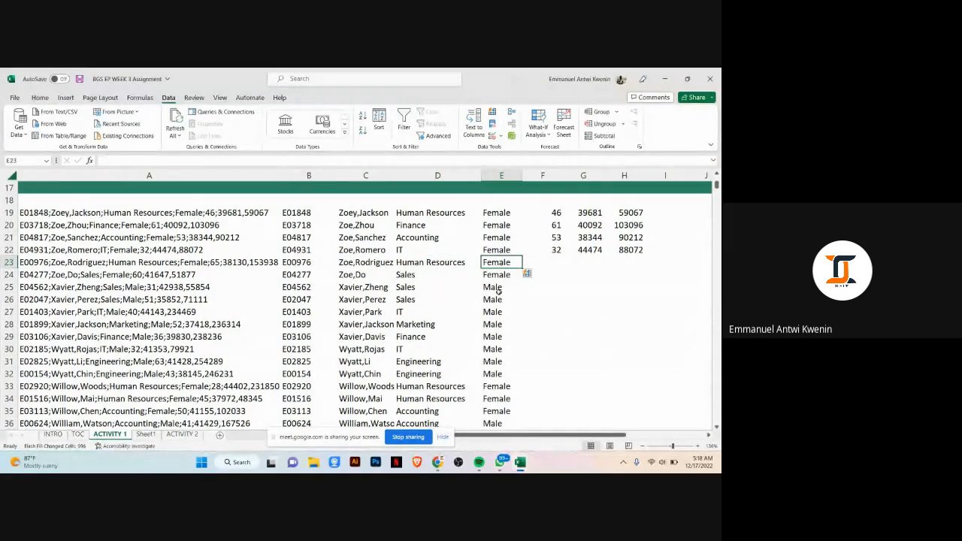
pyautogui.click(552, 260)
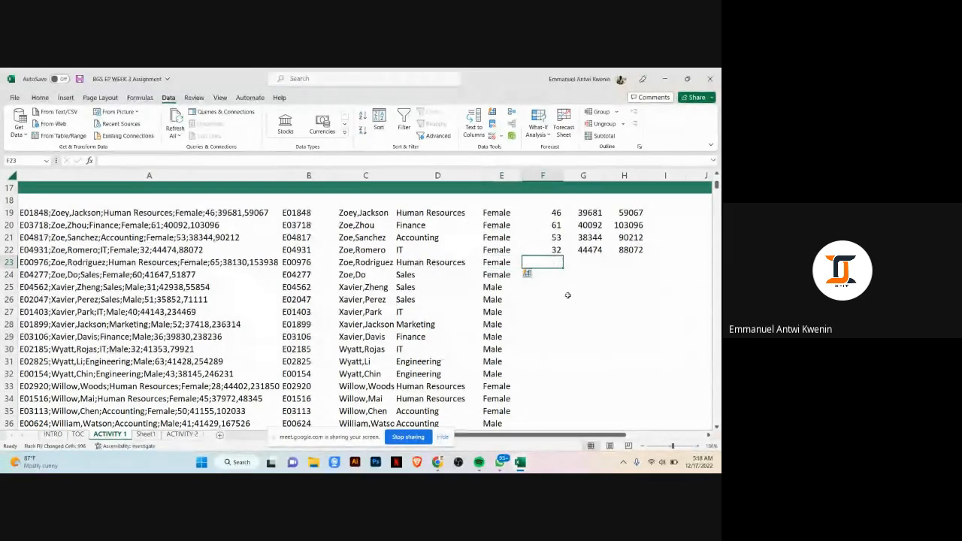
pyautogui.hotkey('ctrl', 'e')
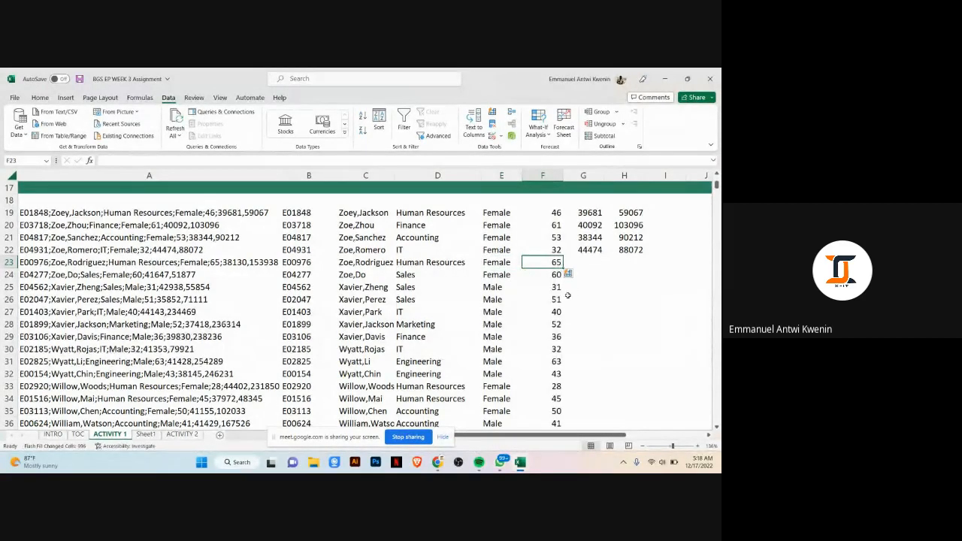
# Step: Flash Fill the two salary figures in columns G and H from row 23 down
pyautogui.click(595, 261)
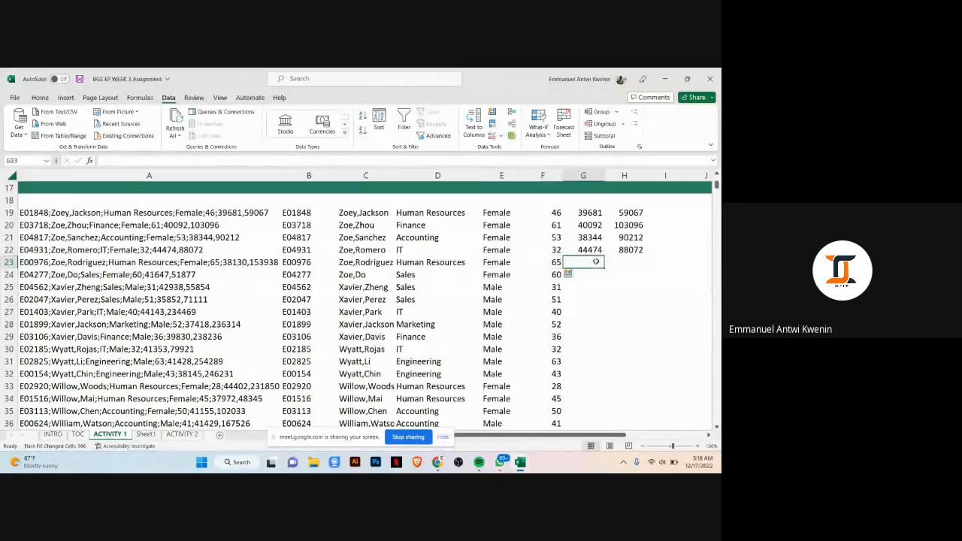
pyautogui.hotkey('ctrl', 'e')
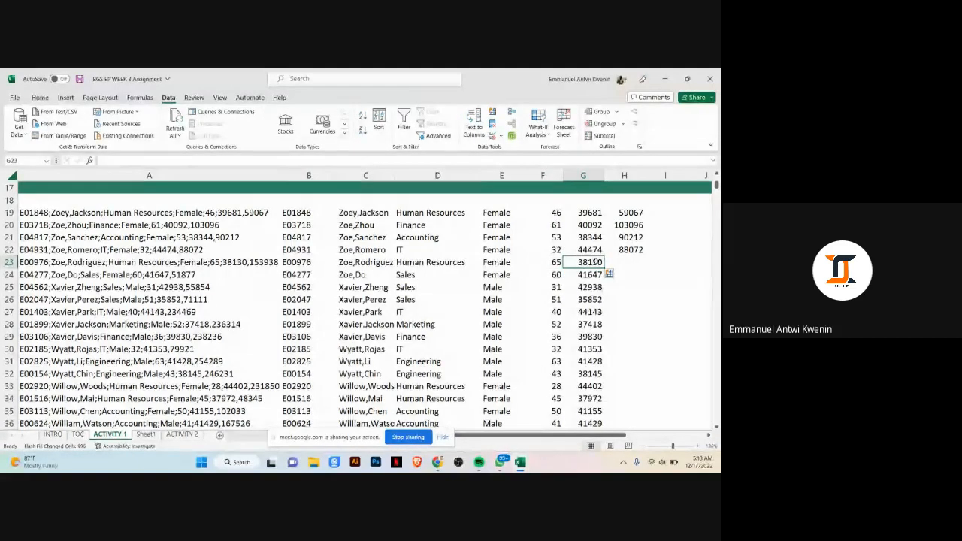
pyautogui.click(630, 262)
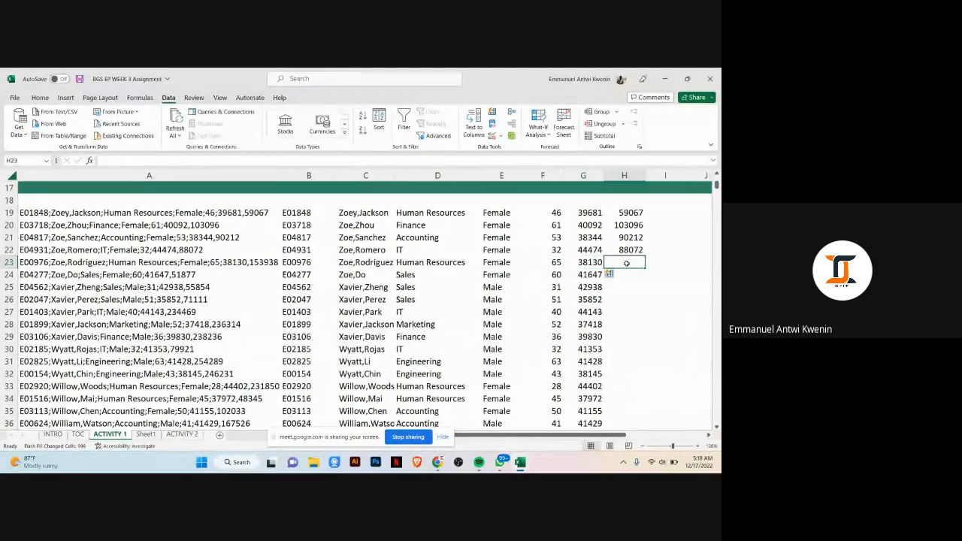
pyautogui.hotkey('ctrl', 'e')
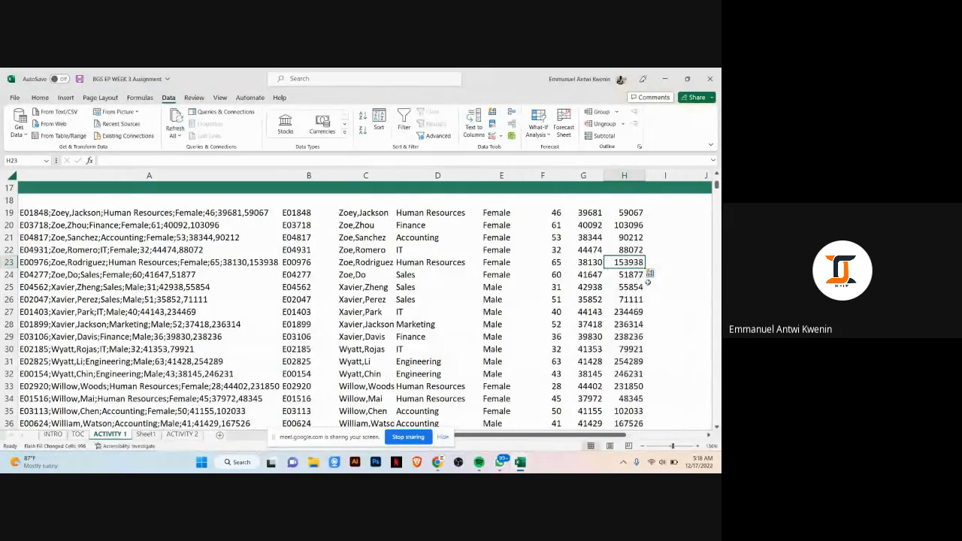
pyautogui.click(676, 288)
pyautogui.scroll(2, 370, 269)
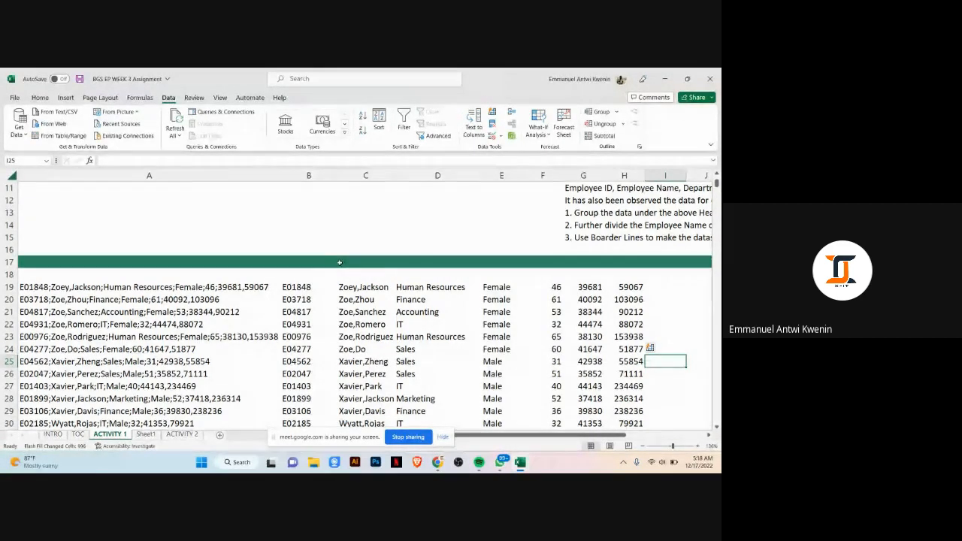
pyautogui.click(308, 175)
pyautogui.rightClick(309, 175)
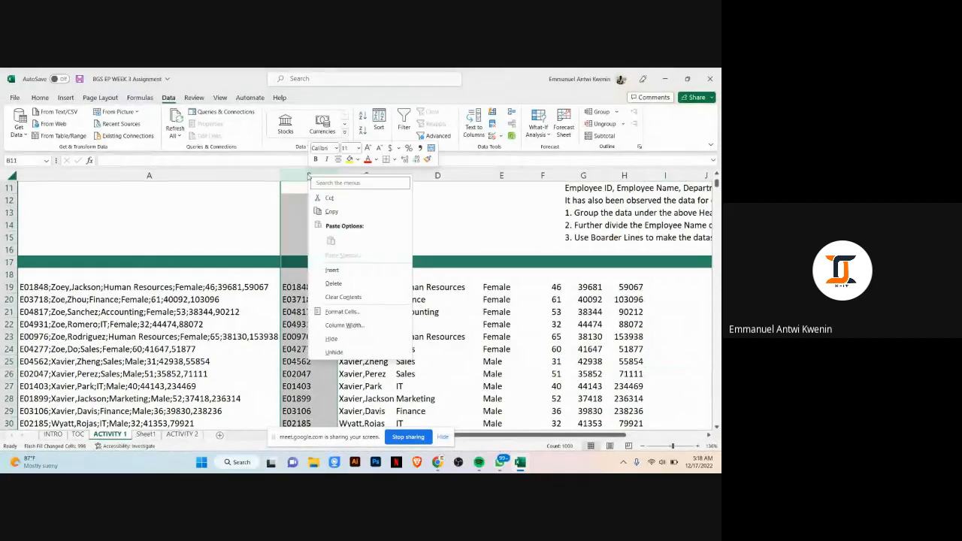
pyautogui.press('Escape')
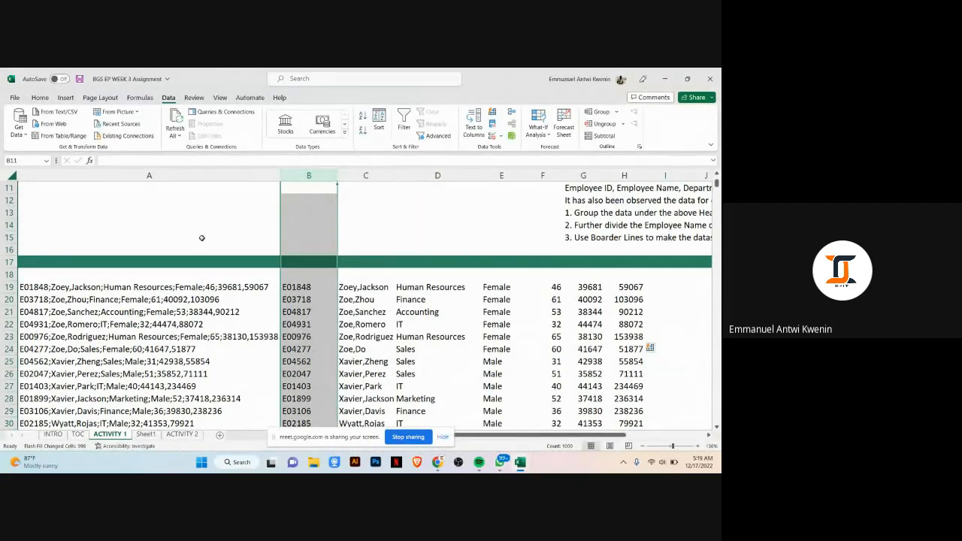
pyautogui.click(202, 237)
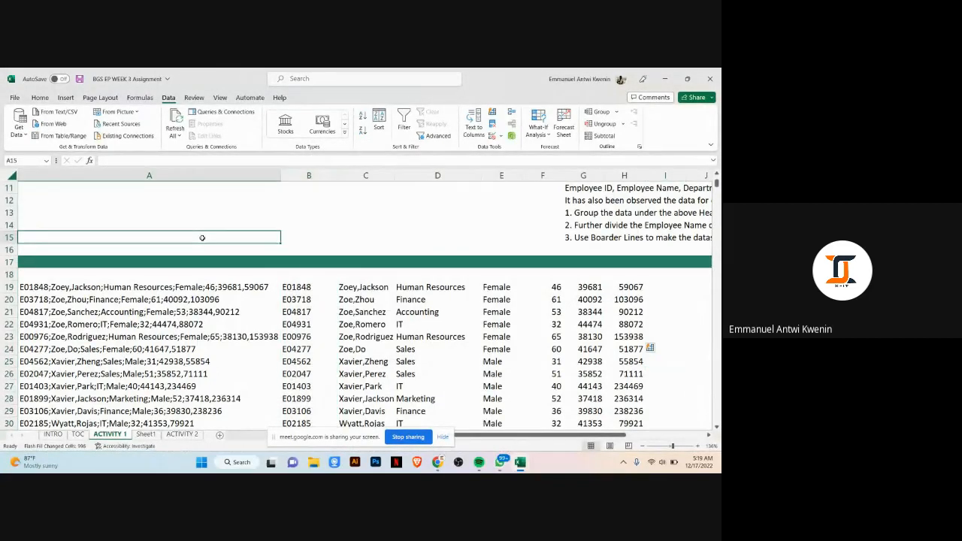
pyautogui.click(325, 225)
pyautogui.click(357, 224)
pyautogui.click(421, 226)
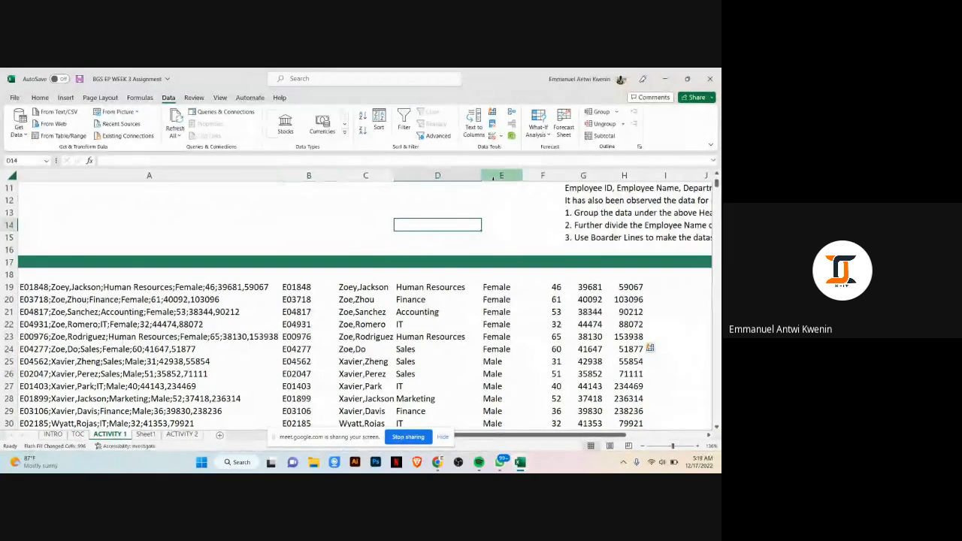
pyautogui.scroll(-2, 341, 259)
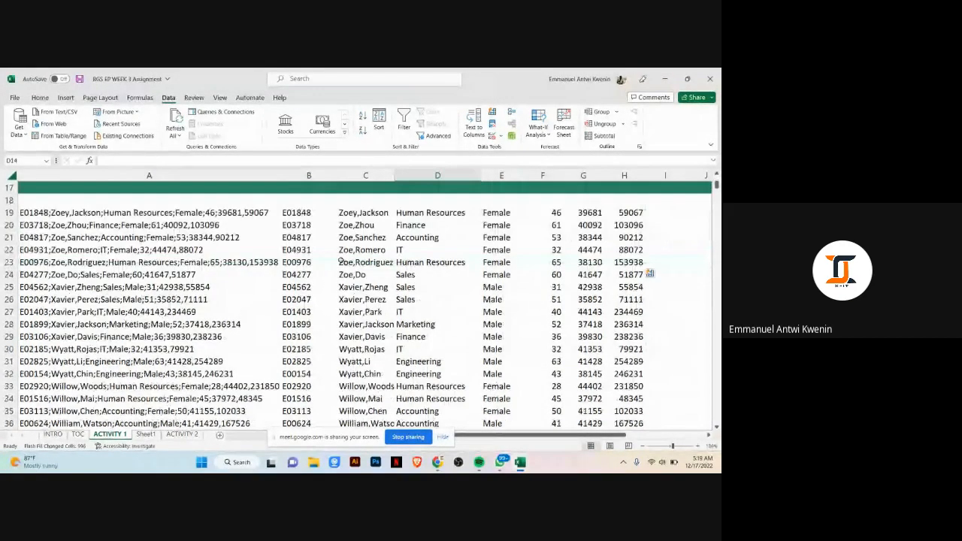
pyautogui.click(287, 336)
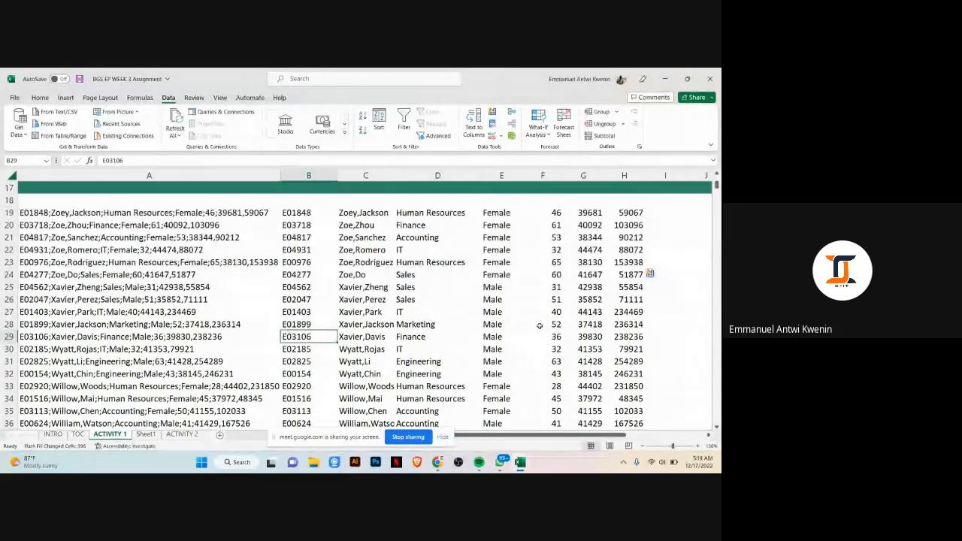
pyautogui.scroll(5, 517, 274)
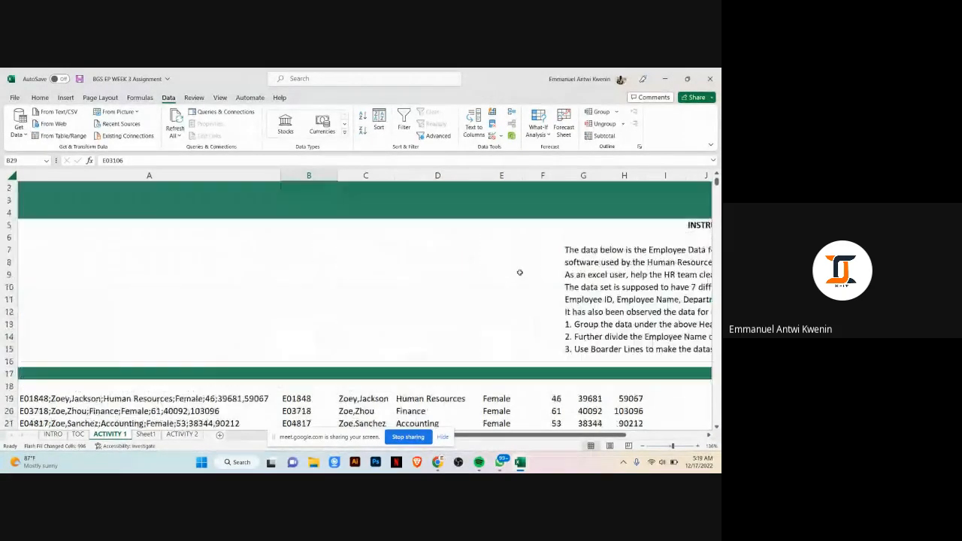
pyautogui.scroll(-3, 309, 248)
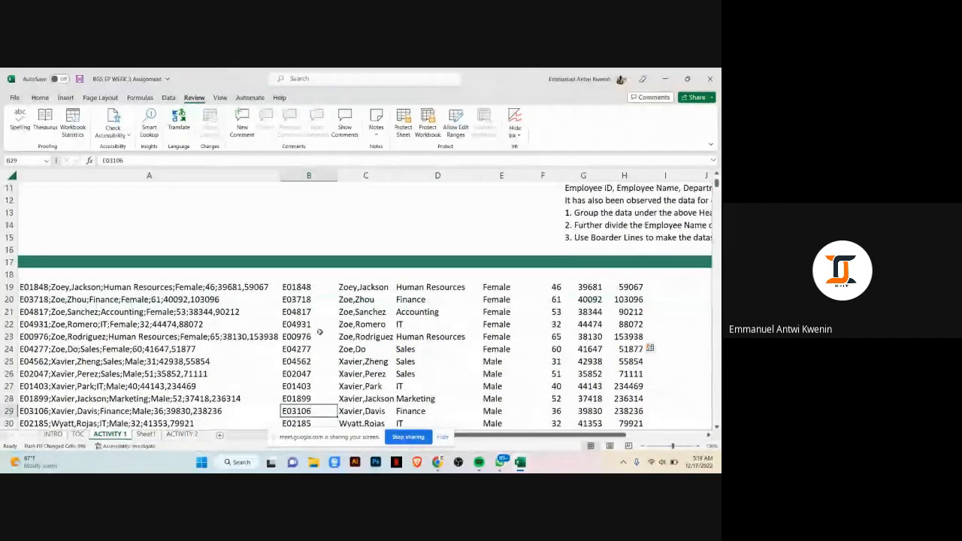
pyautogui.click(310, 350)
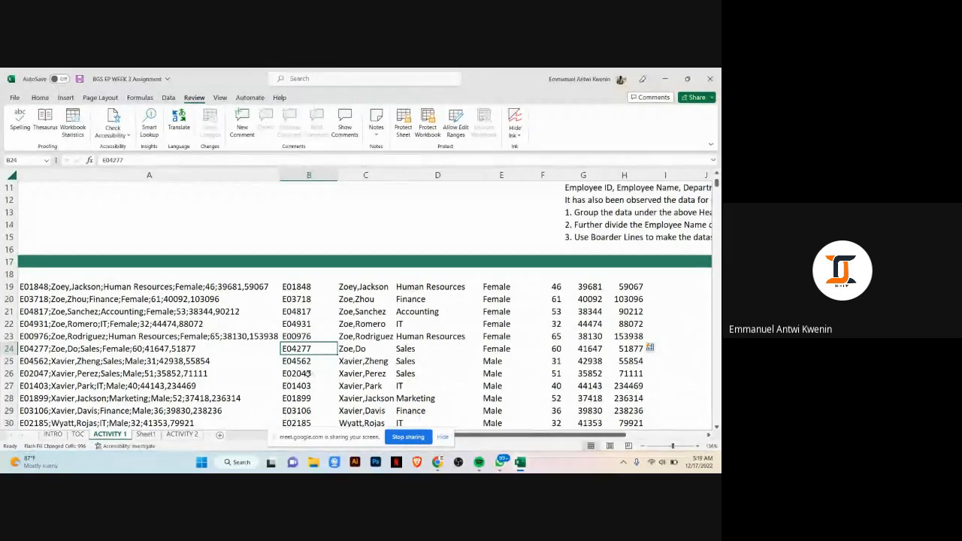
# Step: Switch to the browser window showing BGS EP WEEK 3 Assignment.xlsx in Google Drive
pyautogui.click(437, 465)
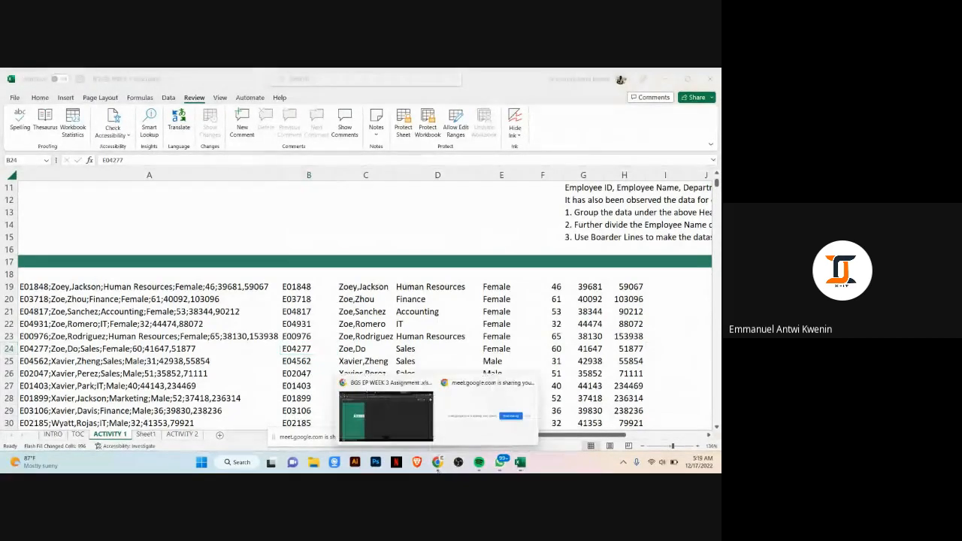
pyautogui.click(412, 442)
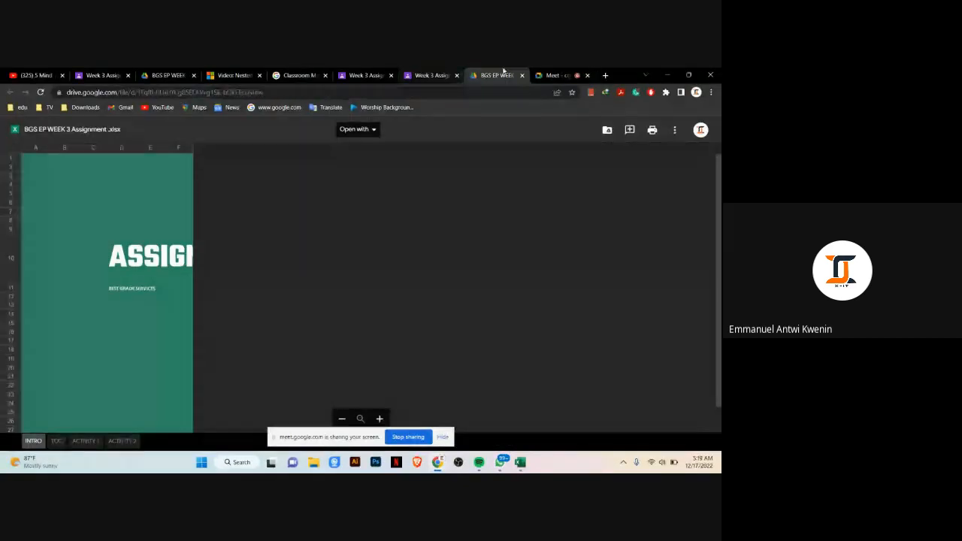
# Step: Switch to the Meet tab and admit the person waiting to join the call
pyautogui.click(552, 75)
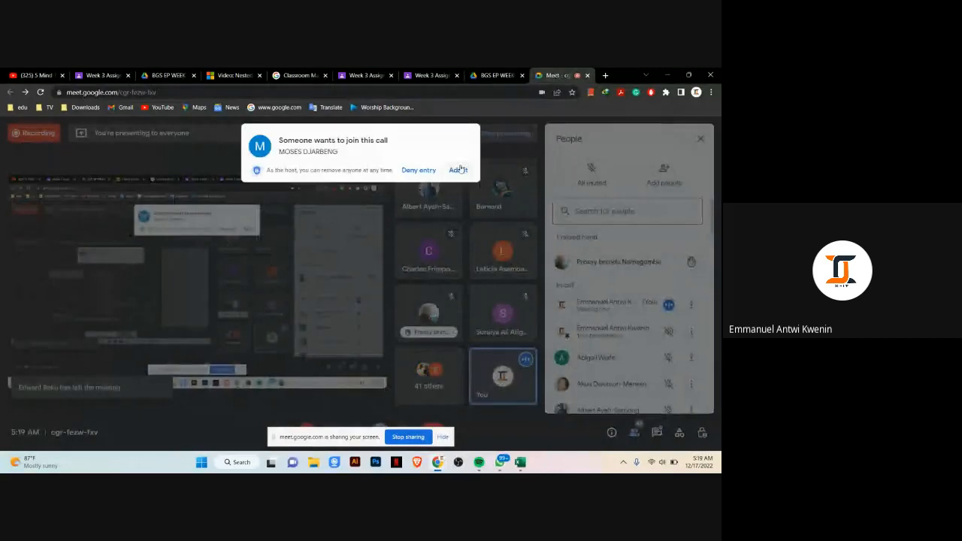
pyautogui.click(458, 170)
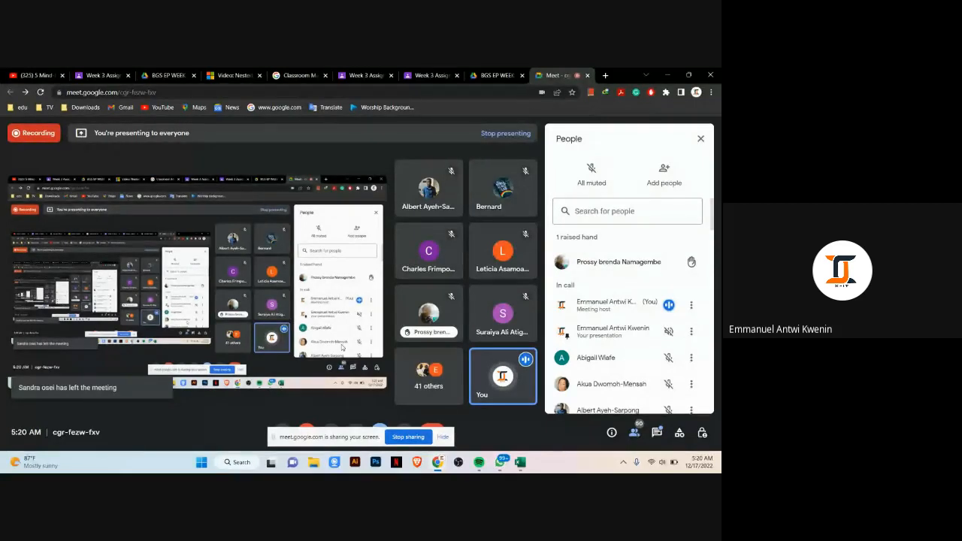
# Step: Switch back to the BGS EP WEEK 3 Assignment workbook in Excel and bring the header row 18 into view
pyautogui.moveTo(437, 462)
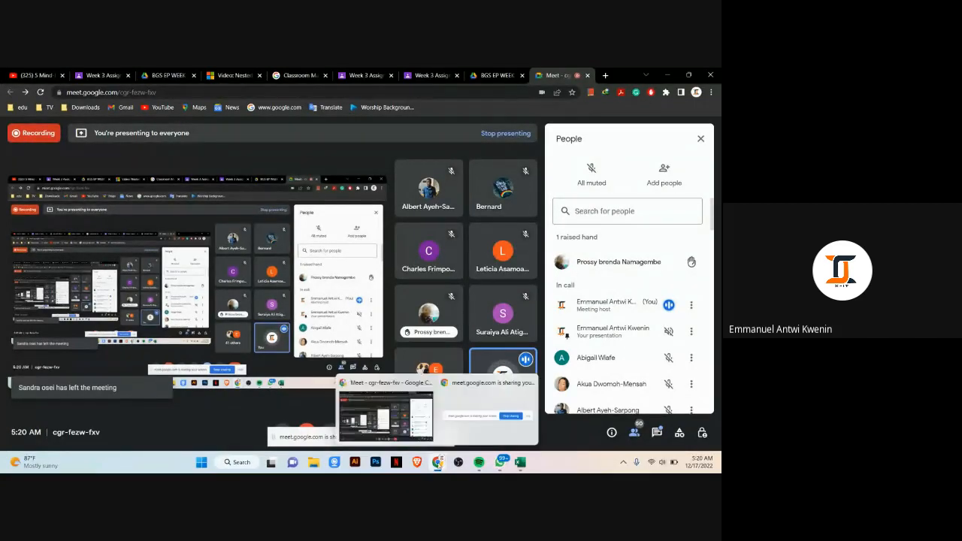
pyautogui.moveTo(520, 462)
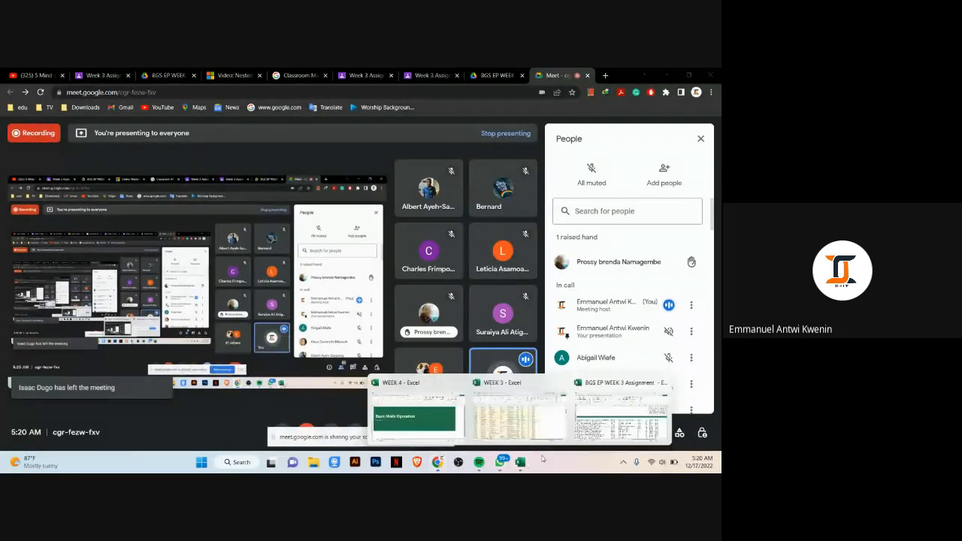
pyautogui.click(579, 399)
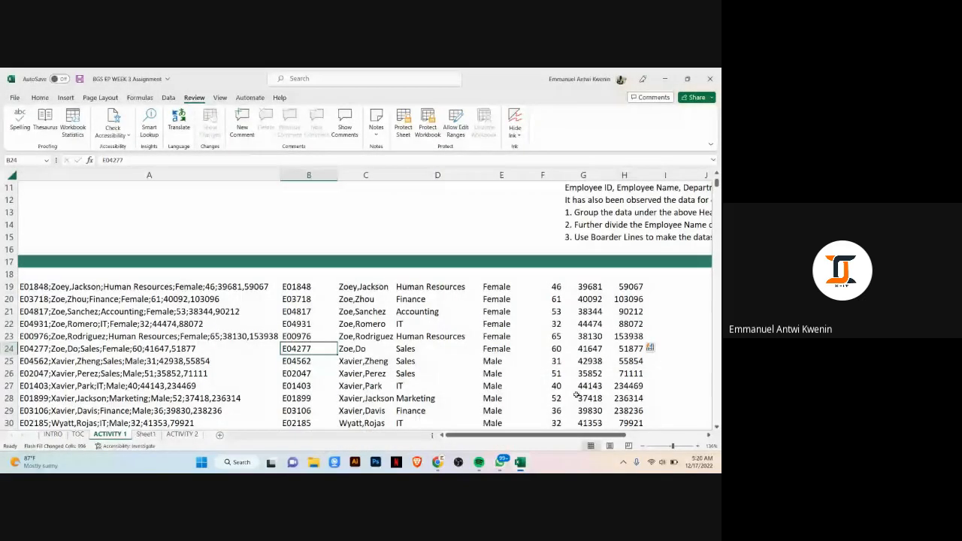
pyautogui.scroll(-1, 576, 396)
pyautogui.click(425, 299)
pyautogui.scroll(2, 425, 299)
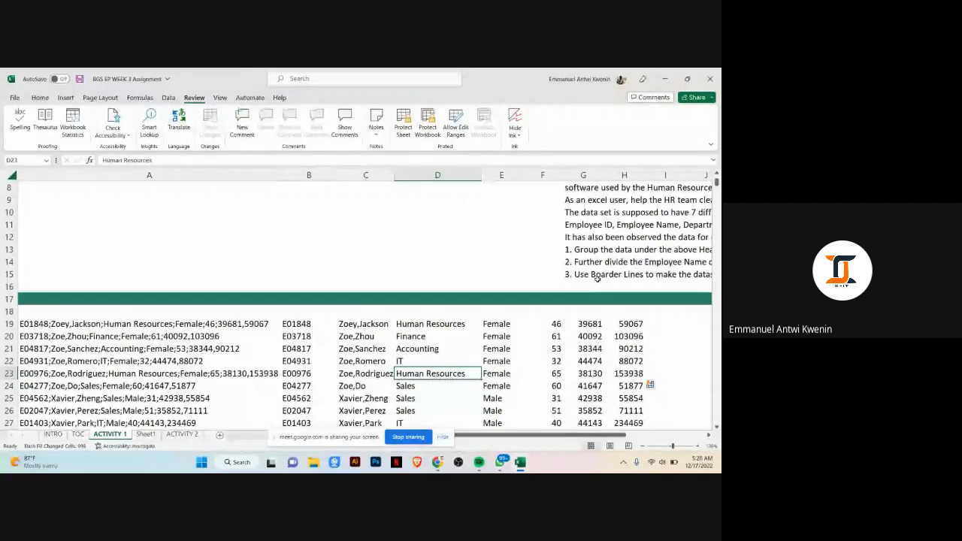
pyautogui.click(296, 310)
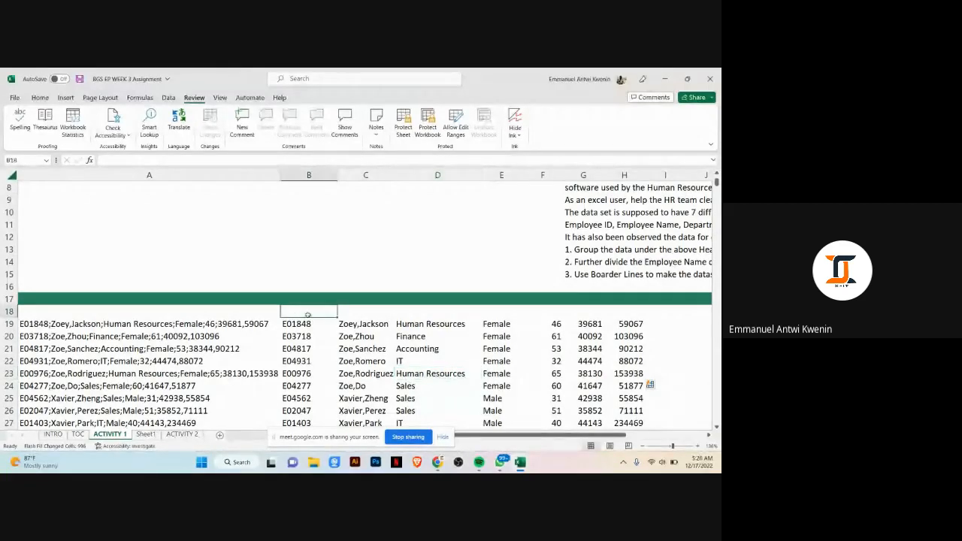
pyautogui.moveTo(569, 435); pyautogui.dragTo(618, 434)
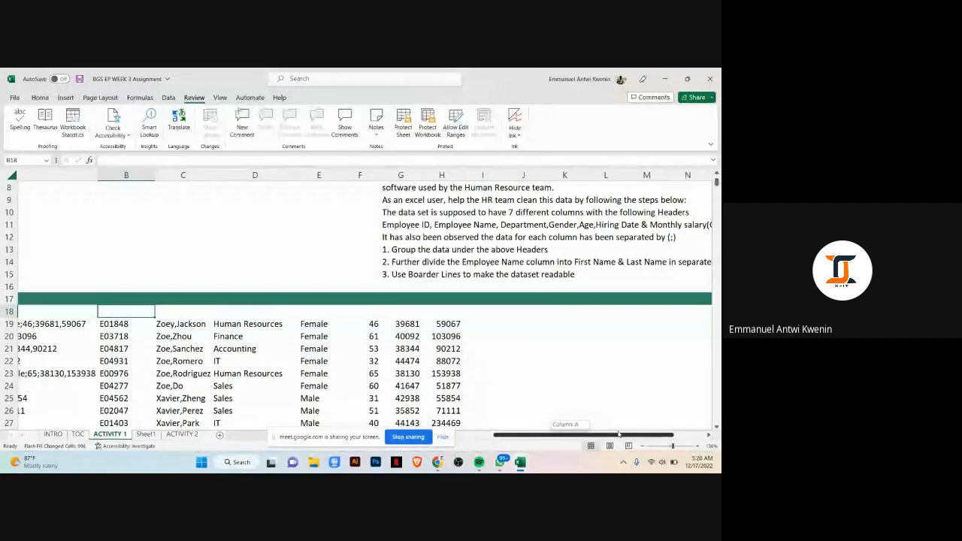
pyautogui.moveTo(617, 434); pyautogui.dragTo(603, 434)
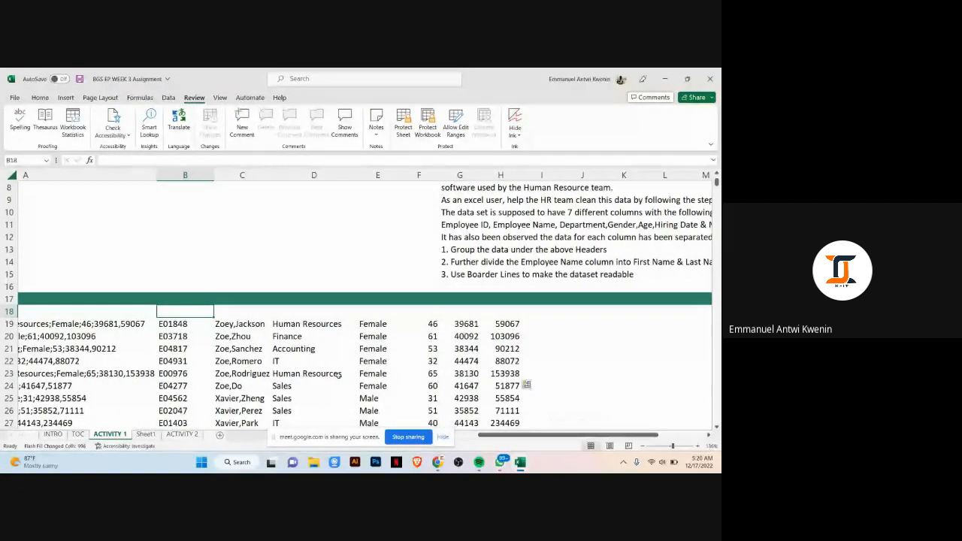
pyautogui.write('EM')
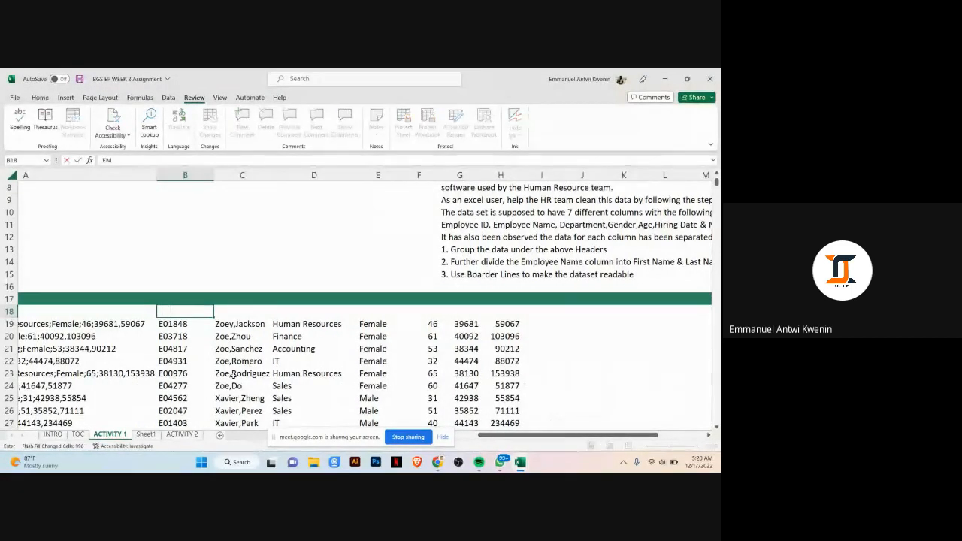
pyautogui.press('BackSpace')
pyautogui.press('BackSpace')
# Step: Set the font colour of cell B18 to Automatic
pyautogui.click(40, 98)
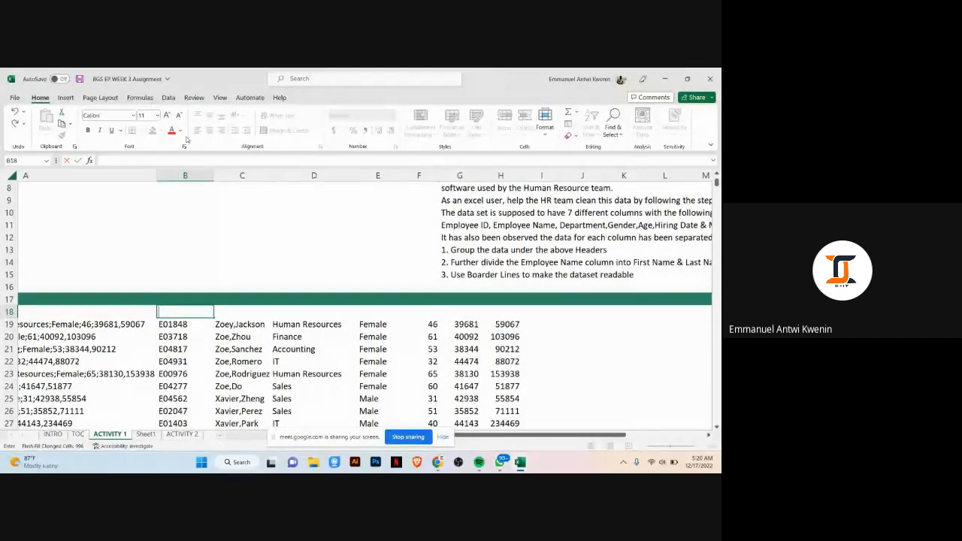
pyautogui.click(242, 287)
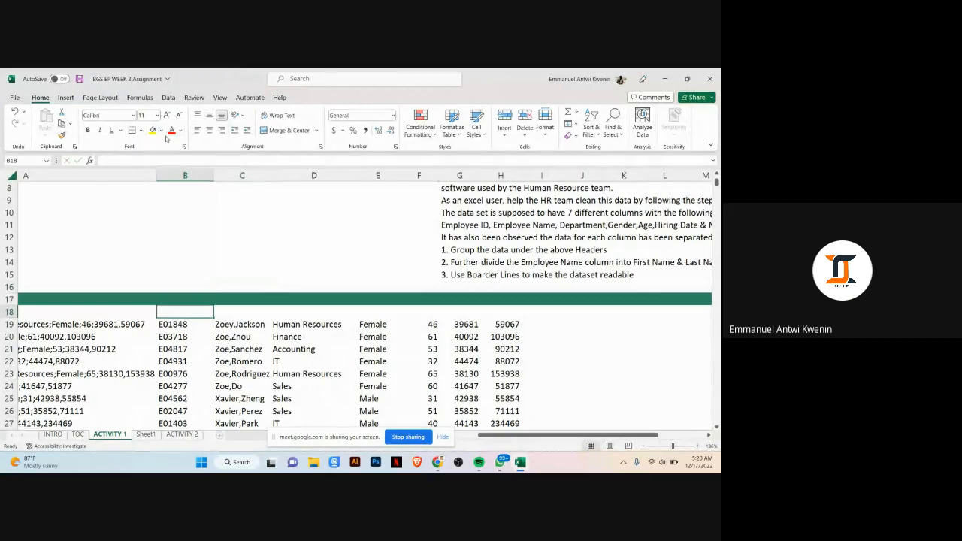
pyautogui.click(180, 130)
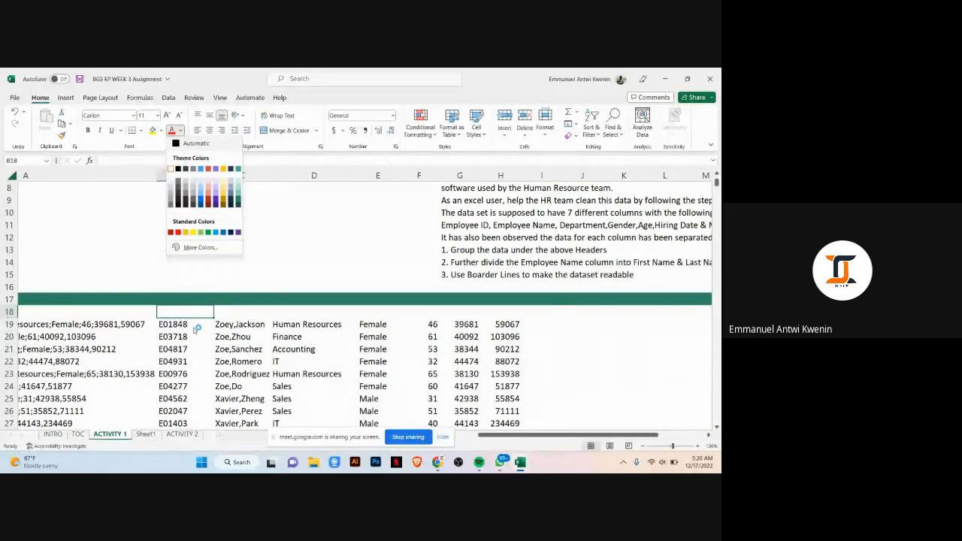
pyautogui.click(179, 146)
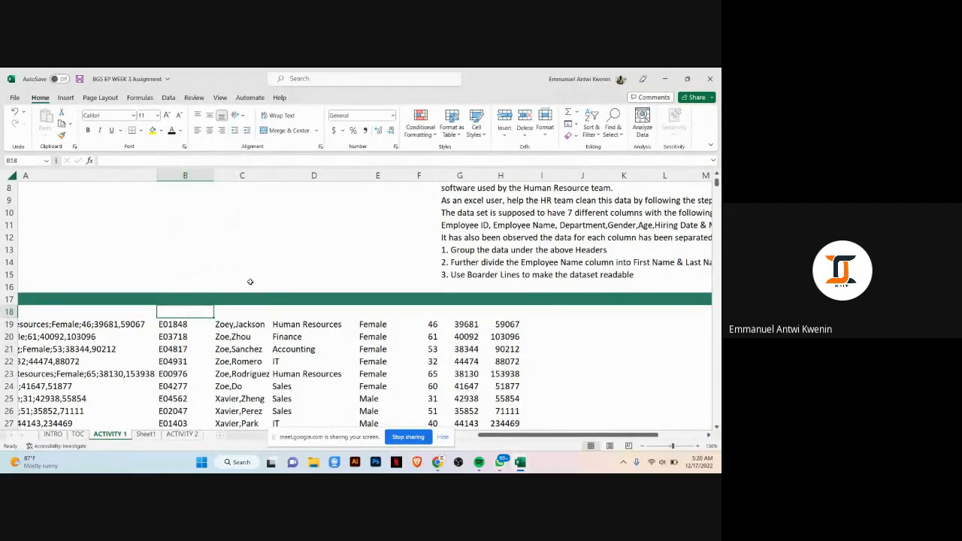
# Step: Enter the header Employee ID in cell B18
pyautogui.write('Employe')
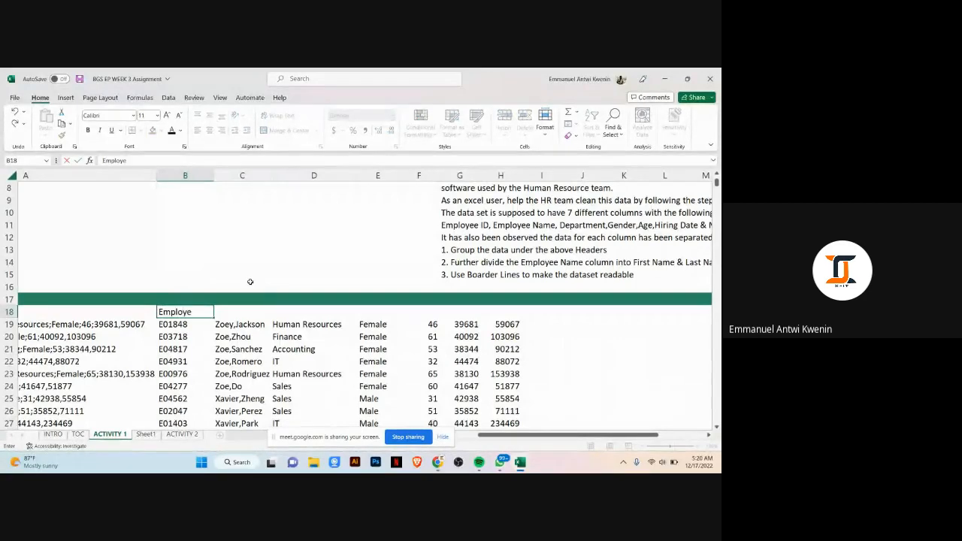
pyautogui.write('e')
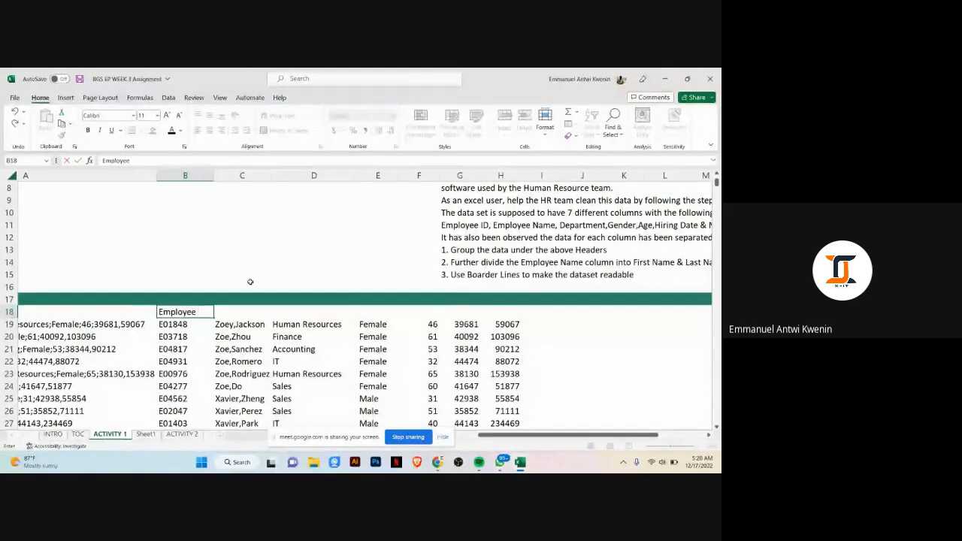
pyautogui.write(' ID')
pyautogui.press('Tab')
pyautogui.write('Emp')
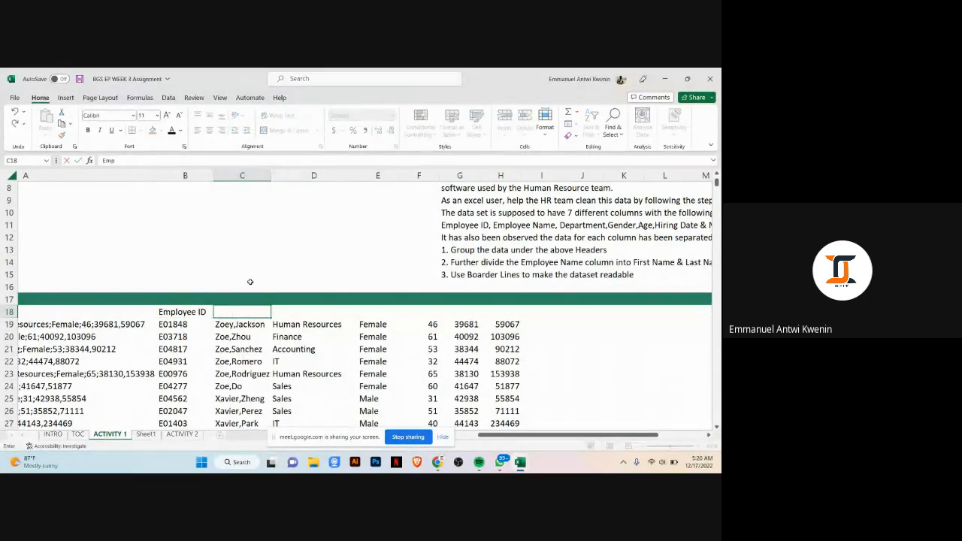
pyautogui.press('BackSpace')
pyautogui.press('BackSpace')
pyautogui.press('BackSpace')
pyautogui.click(294, 264)
# Step: Clear the Employee ID header from B18, then undo the deletion
pyautogui.moveTo(177, 312); pyautogui.dragTo(500, 312)
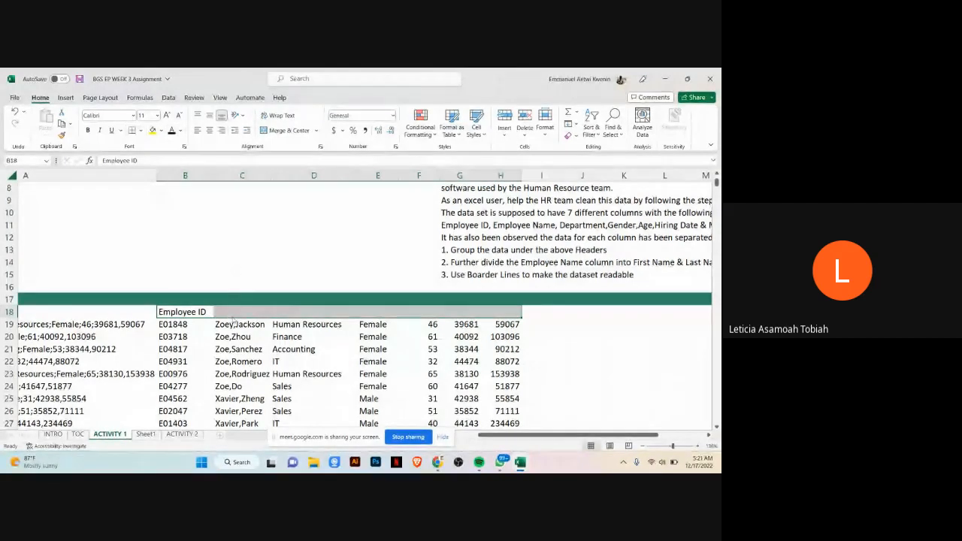
pyautogui.click(205, 311)
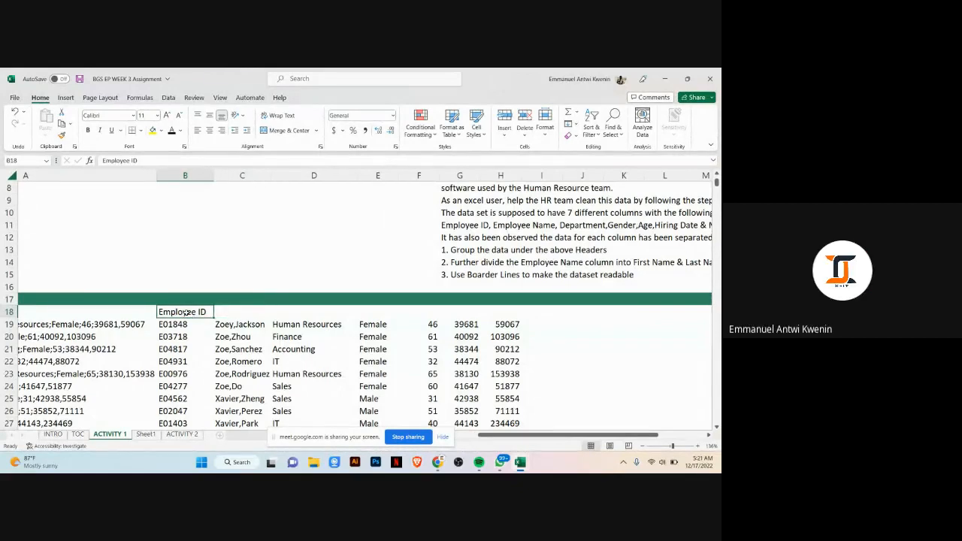
pyautogui.press('Delete')
pyautogui.click(214, 277)
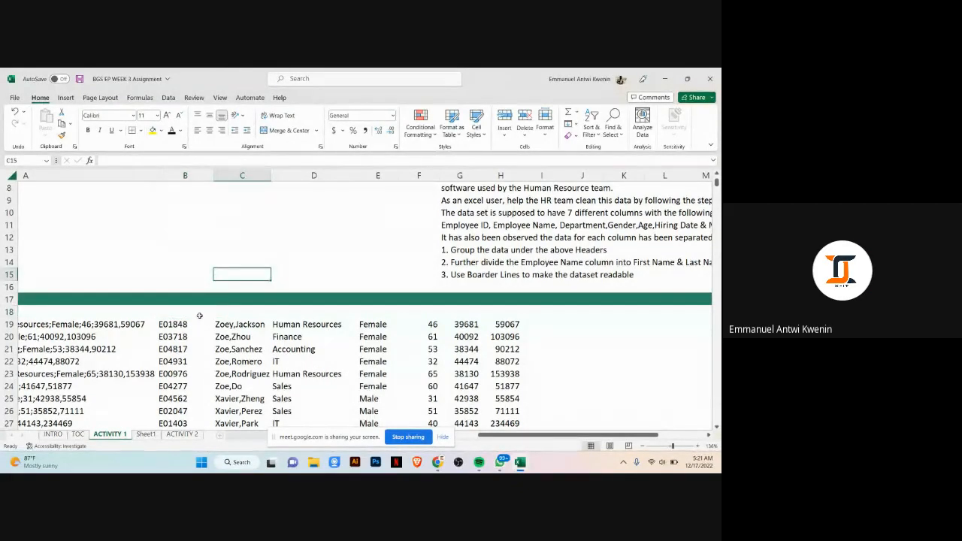
pyautogui.click(224, 312)
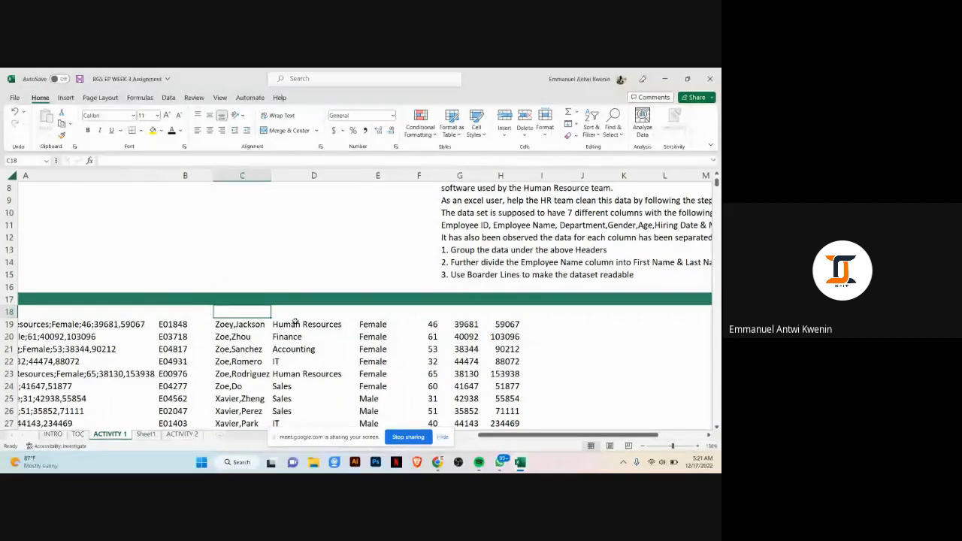
pyautogui.click(321, 311)
pyautogui.hotkey('ctrl', 'z')
pyautogui.hotkey('ctrl', 'z')
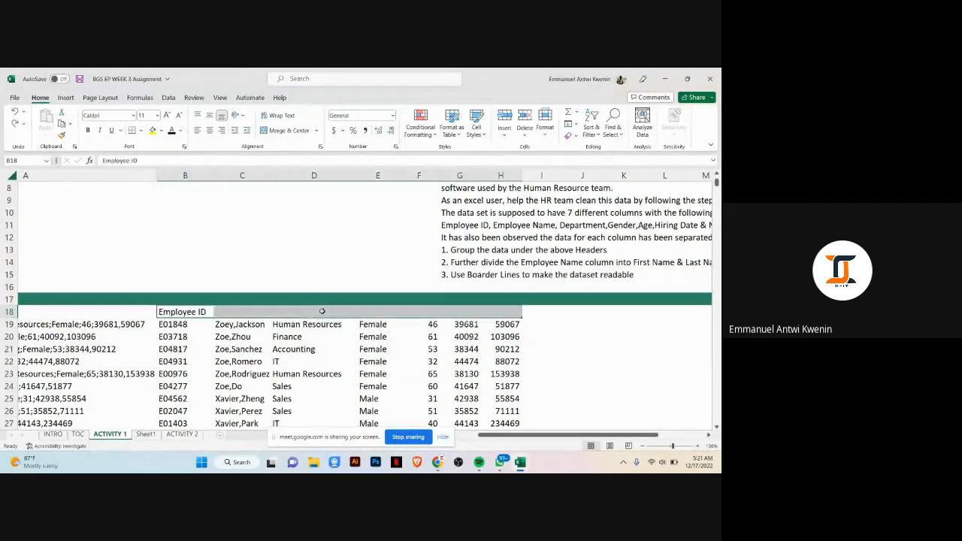
# Step: Delete the Employee ID header from cell B18
pyautogui.click(196, 314)
pyautogui.press('BackSpace')
pyautogui.click(311, 277)
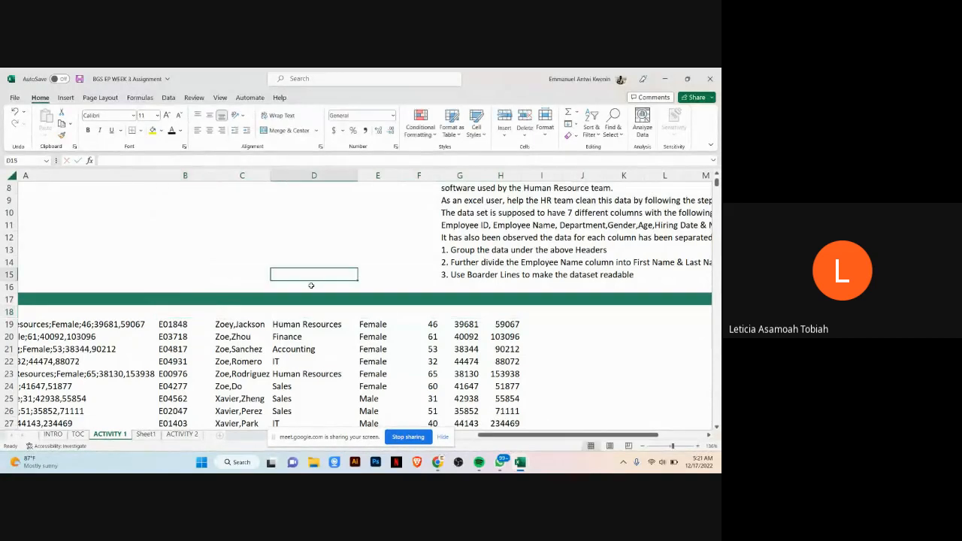
pyautogui.click(327, 315)
pyautogui.click(265, 309)
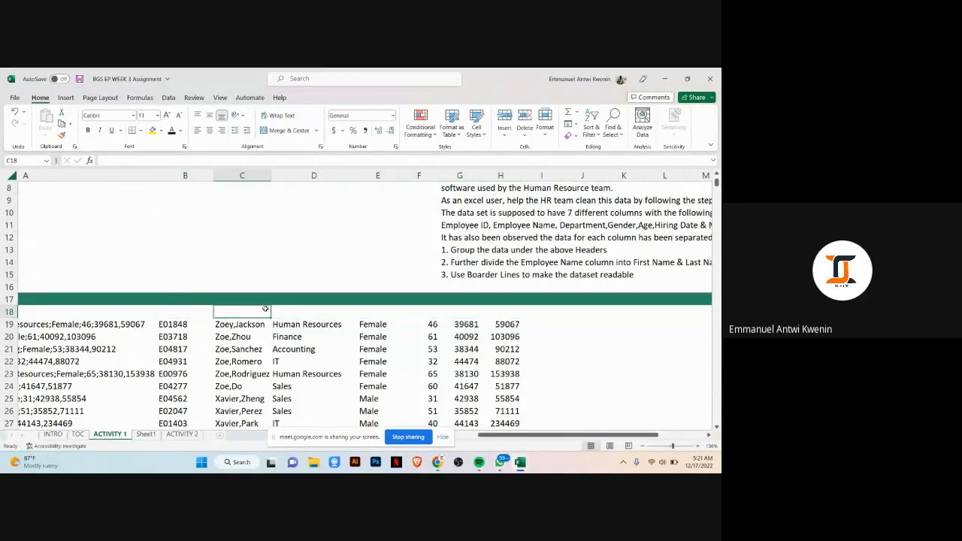
pyautogui.click(204, 315)
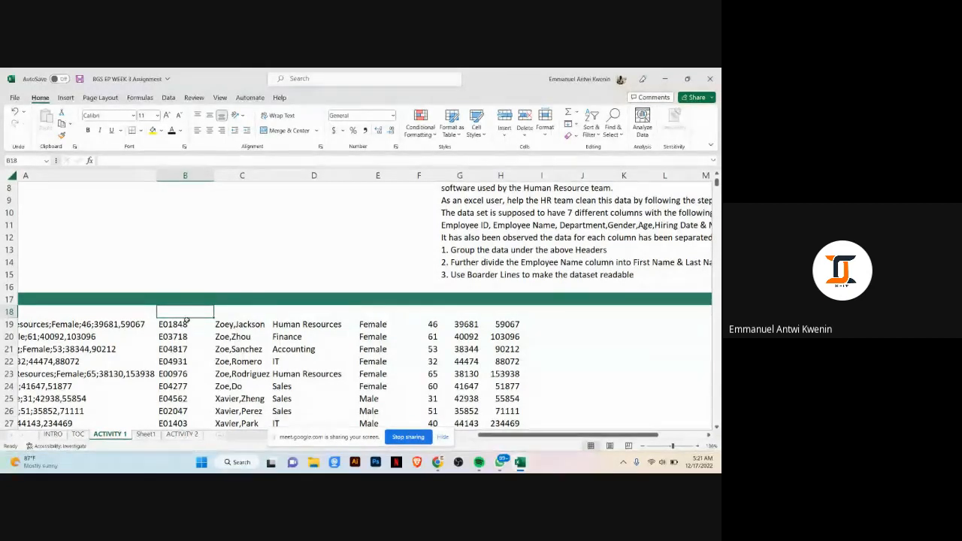
pyautogui.moveTo(188, 313); pyautogui.dragTo(496, 313)
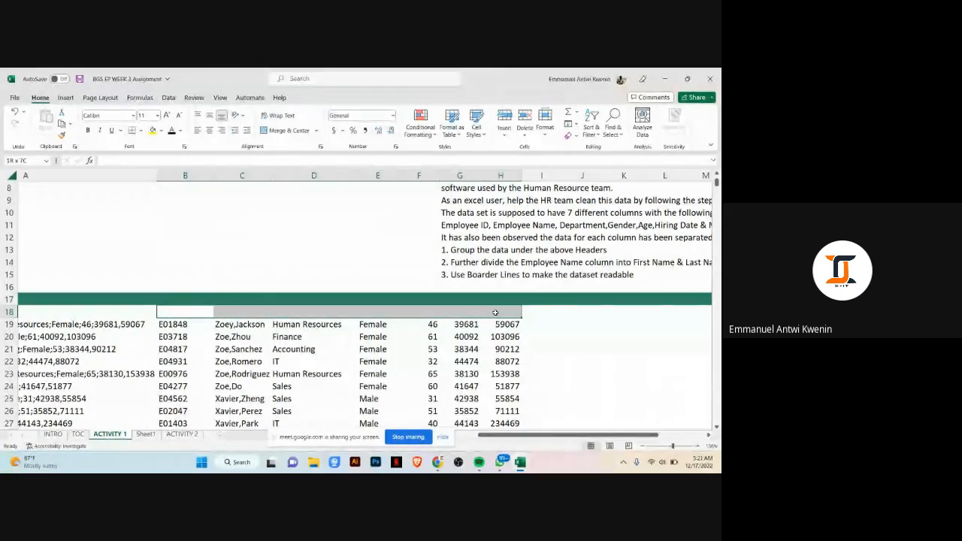
pyautogui.doubleClick(159, 309)
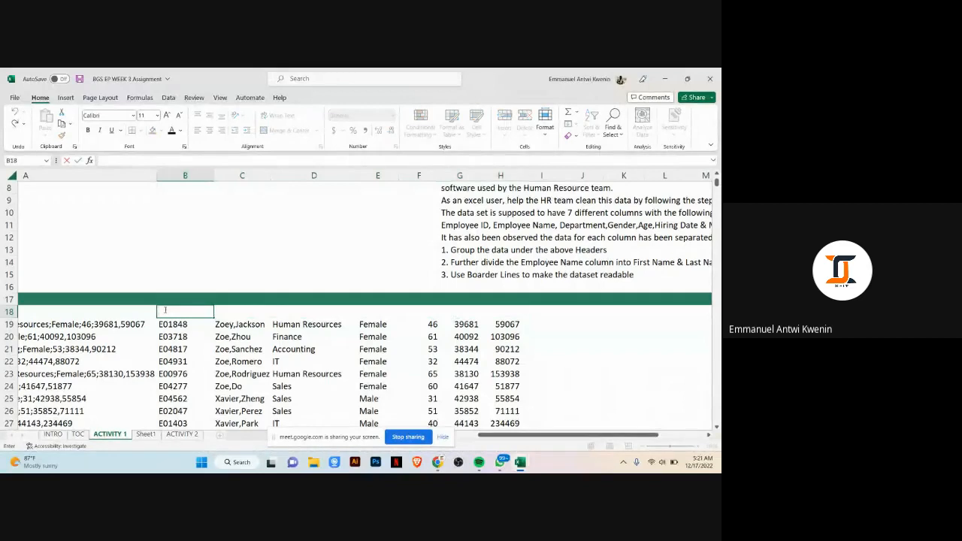
# Step: Enter test text ddttttyyyhhhg in cell B14 and remove its last three characters
pyautogui.doubleClick(187, 264)
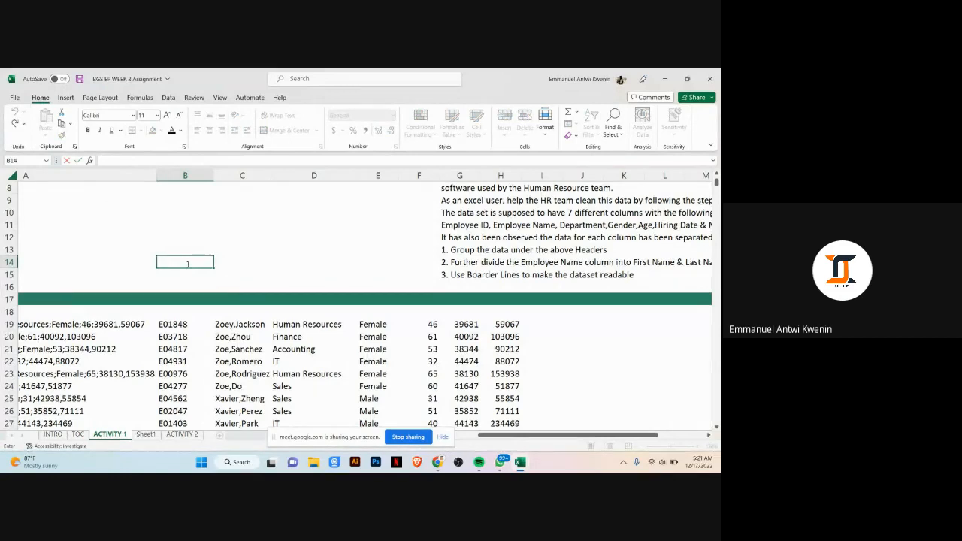
pyautogui.write('ddttttyy')
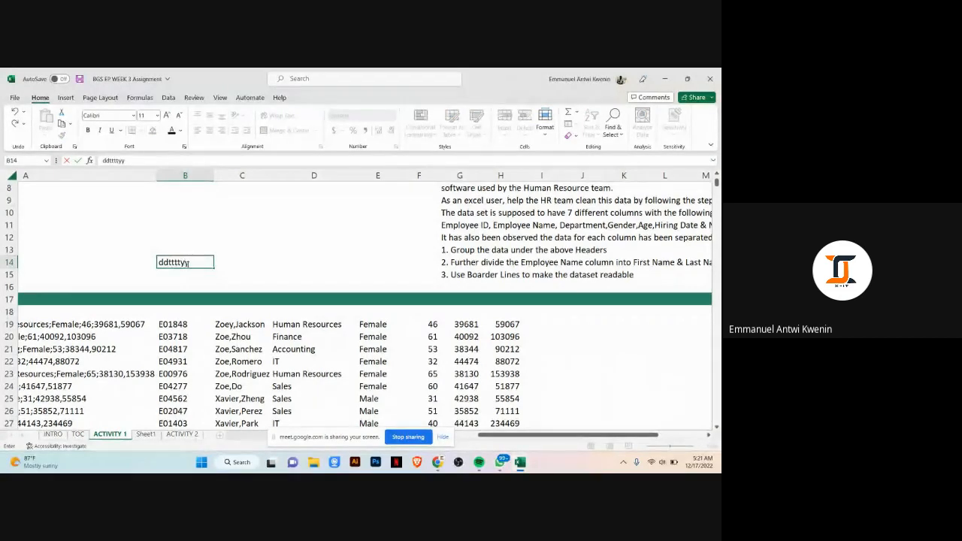
pyautogui.write('yhhhg')
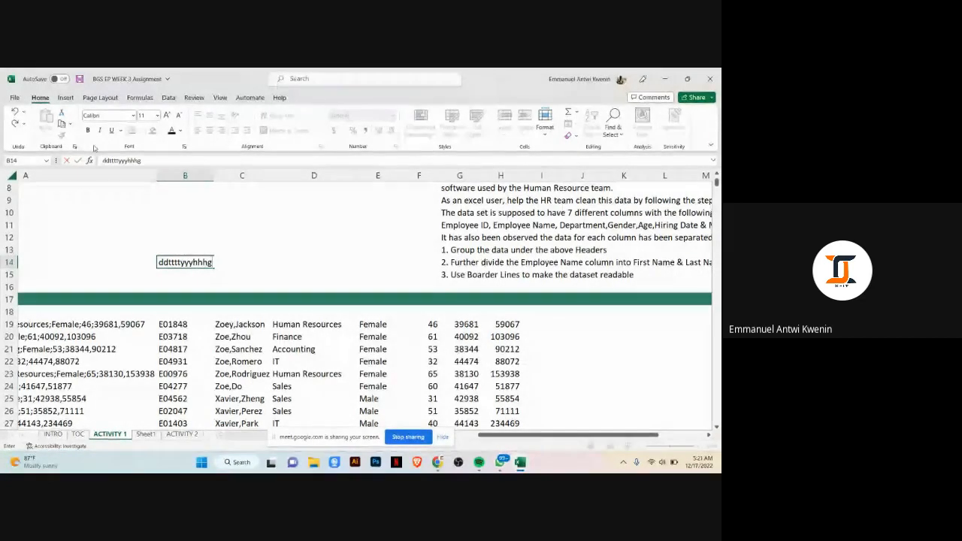
pyautogui.press('BackSpace')
pyautogui.press('BackSpace')
pyautogui.press('BackSpace')
pyautogui.press('BackSpace')
pyautogui.press('BackSpace')
pyautogui.press('BackSpace')
pyautogui.press('BackSpace')
pyautogui.press('BackSpace')
pyautogui.press('BackSpace')
pyautogui.press('BackSpace')
pyautogui.press('BackSpace')
pyautogui.press('BackSpace')
pyautogui.click(221, 215)
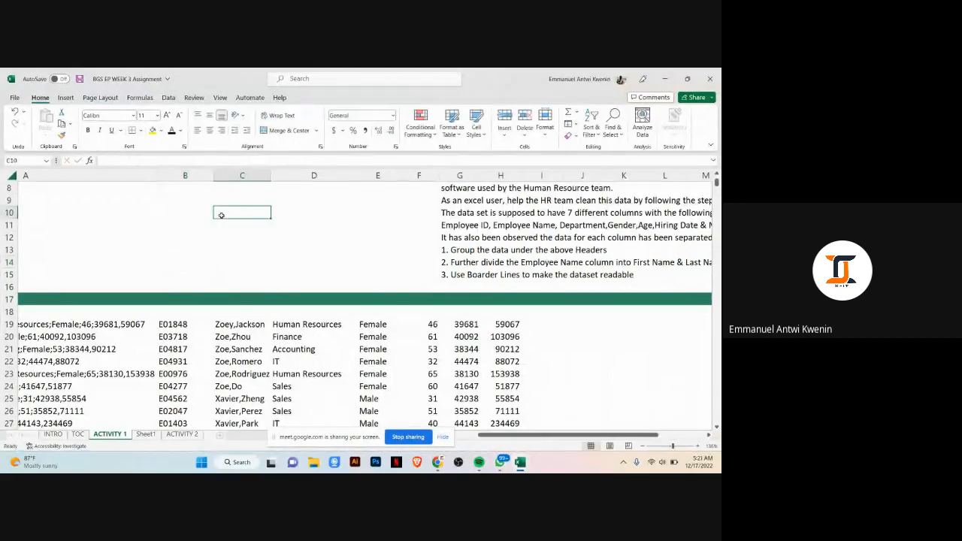
# Step: Enter test text dtyu in cell B15 and remove its last three characters
pyautogui.click(177, 271)
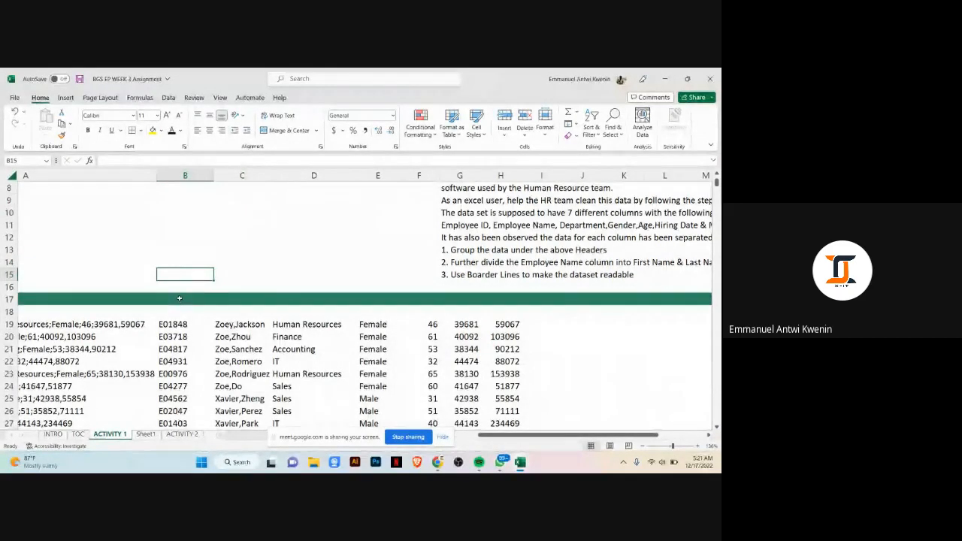
pyautogui.write('dtyu')
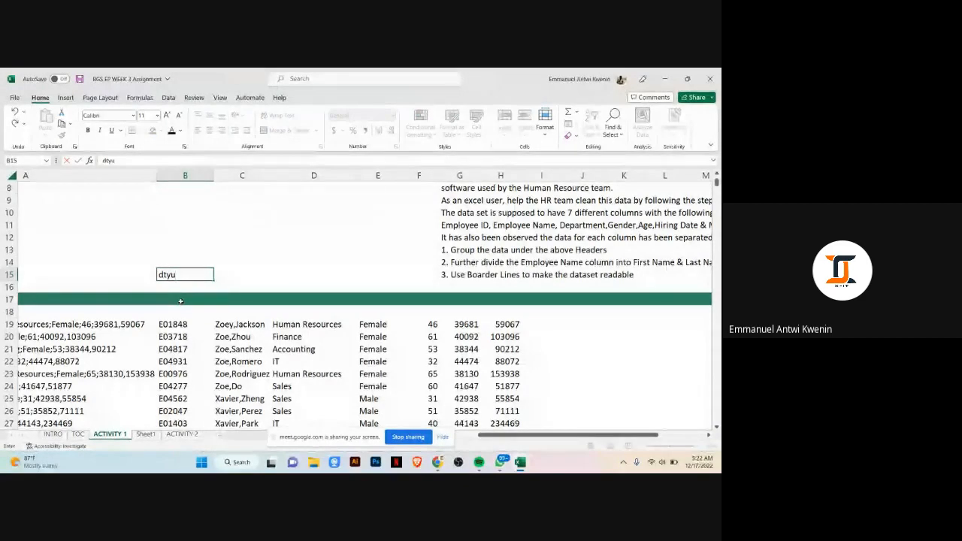
pyautogui.press('BackSpace')
pyautogui.press('BackSpace')
pyautogui.press('BackSpace')
pyautogui.click(228, 255)
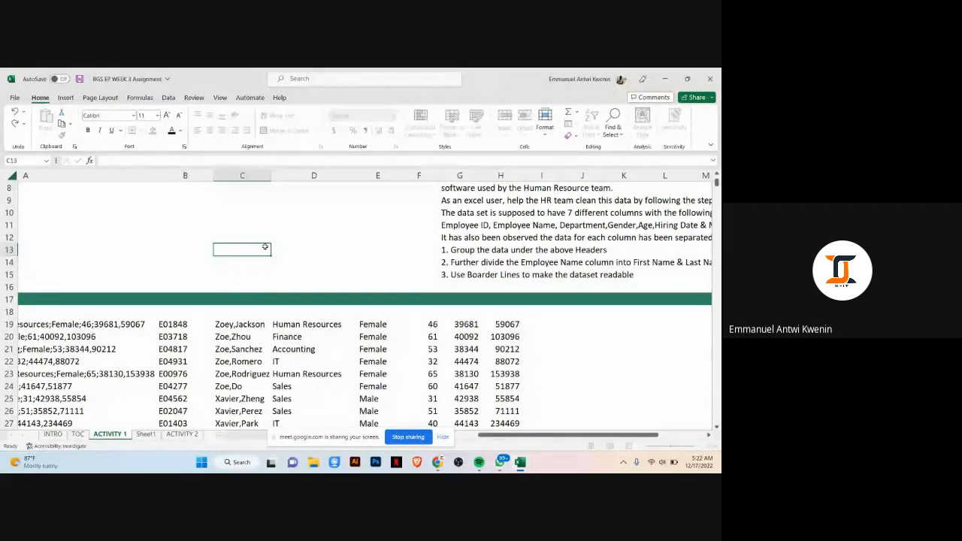
# Step: Autofit column A to its contents and set the font colour of header cell B18 to Automatic
pyautogui.doubleClick(176, 312)
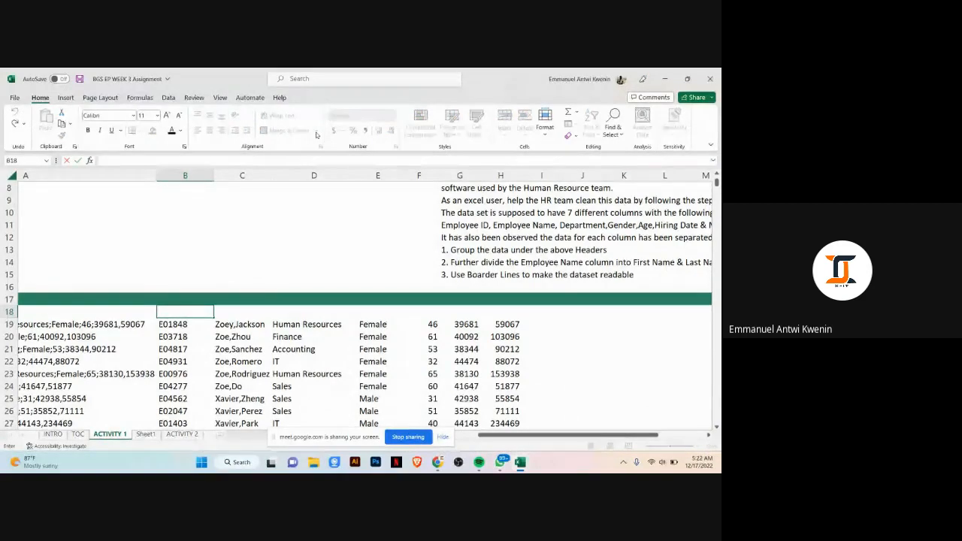
pyautogui.click(147, 275)
pyautogui.click(181, 314)
pyautogui.click(285, 308)
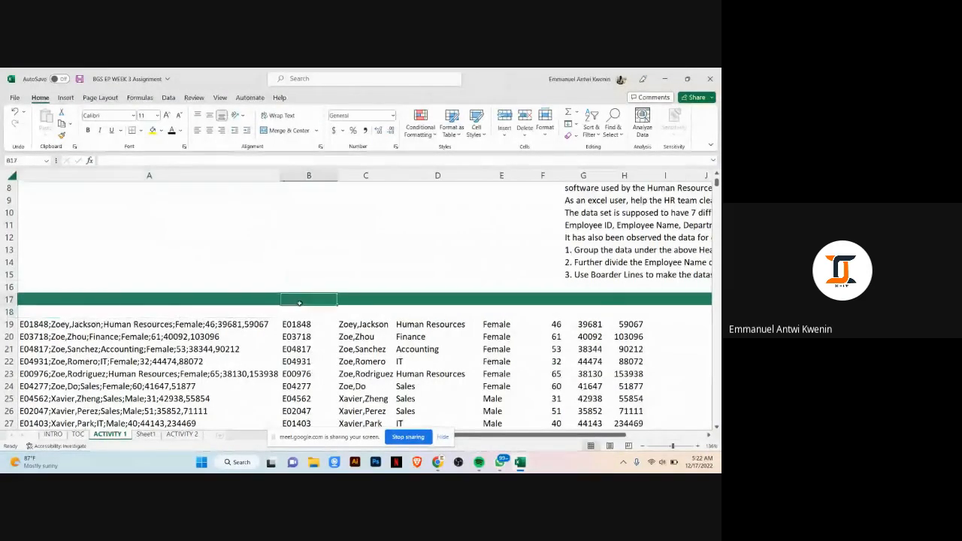
pyautogui.click(179, 131)
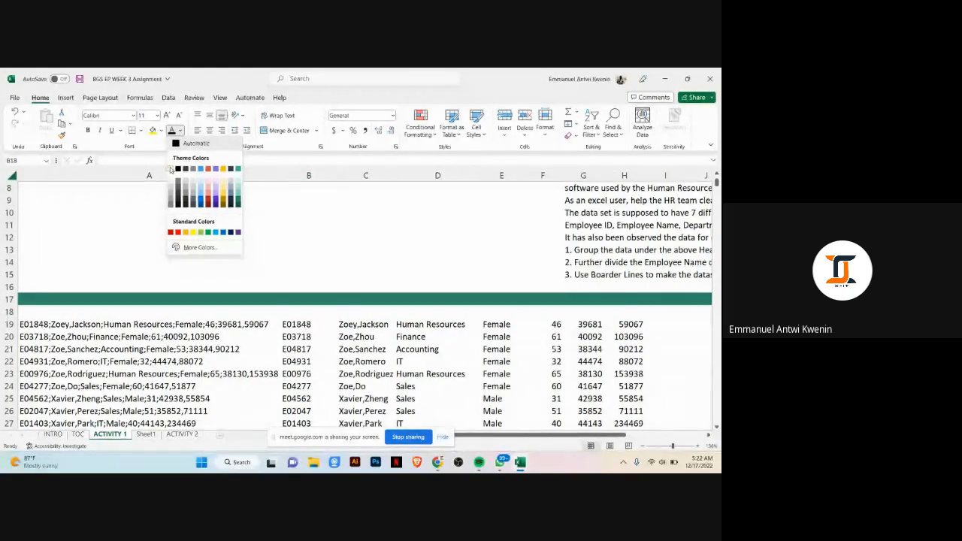
pyautogui.click(199, 142)
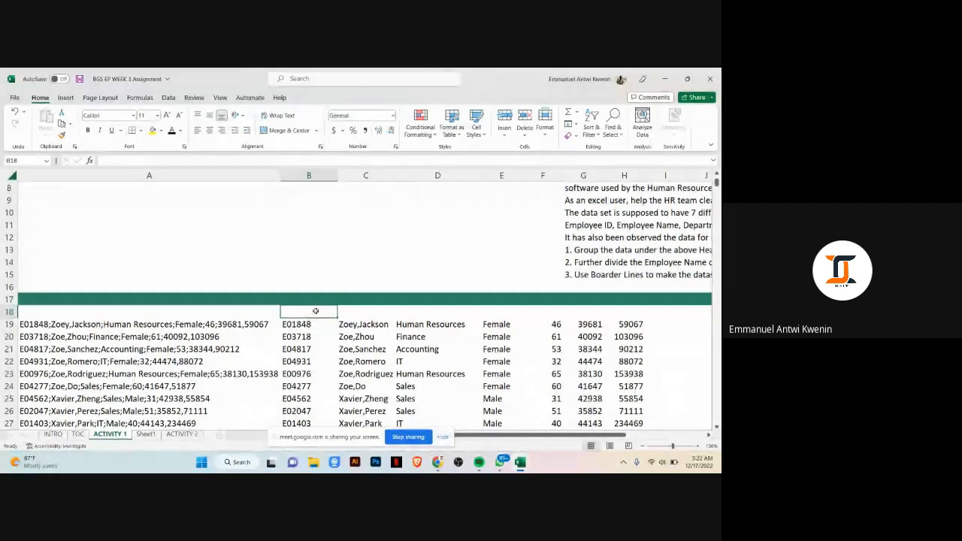
# Step: Enter the headers Employee ID in B18 and Employee Name in C18
pyautogui.write('Employee ID')
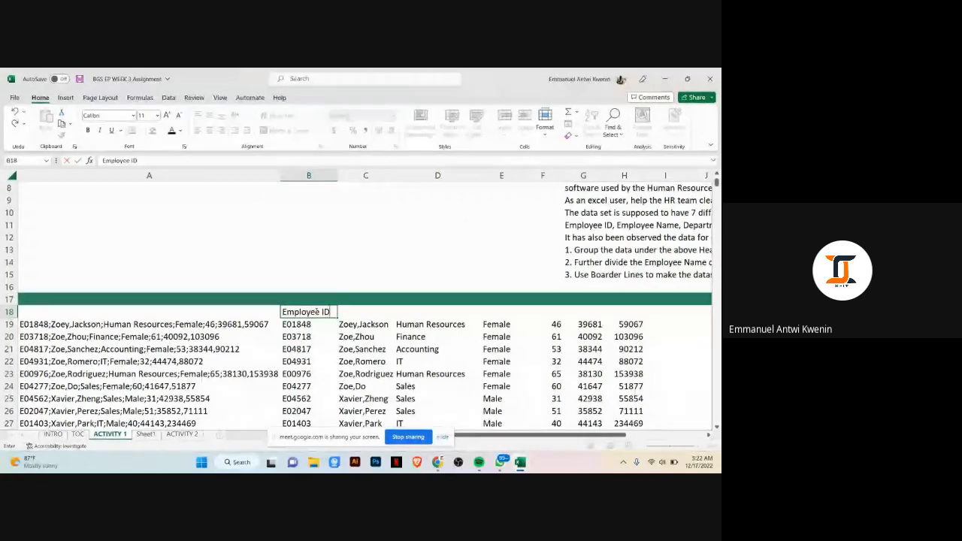
pyautogui.press('Tab')
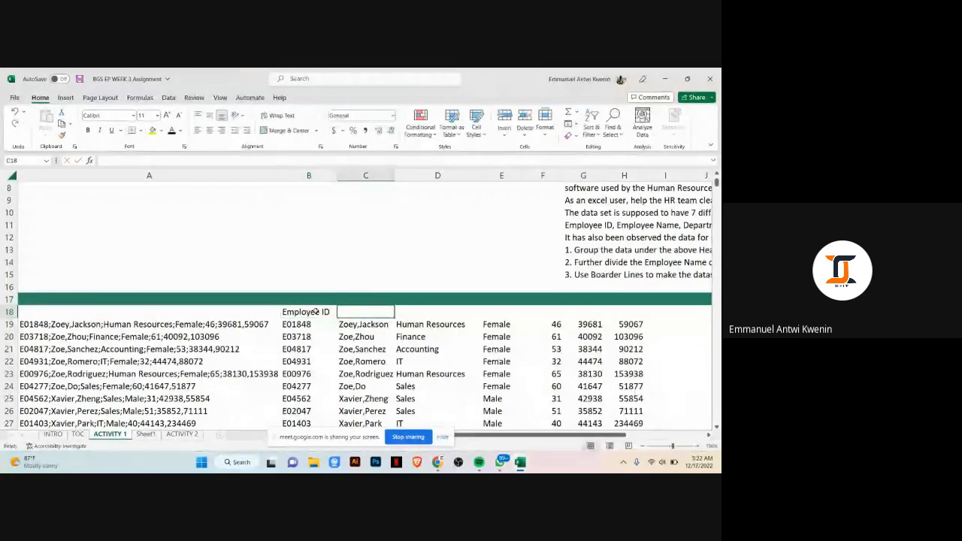
pyautogui.write('E')
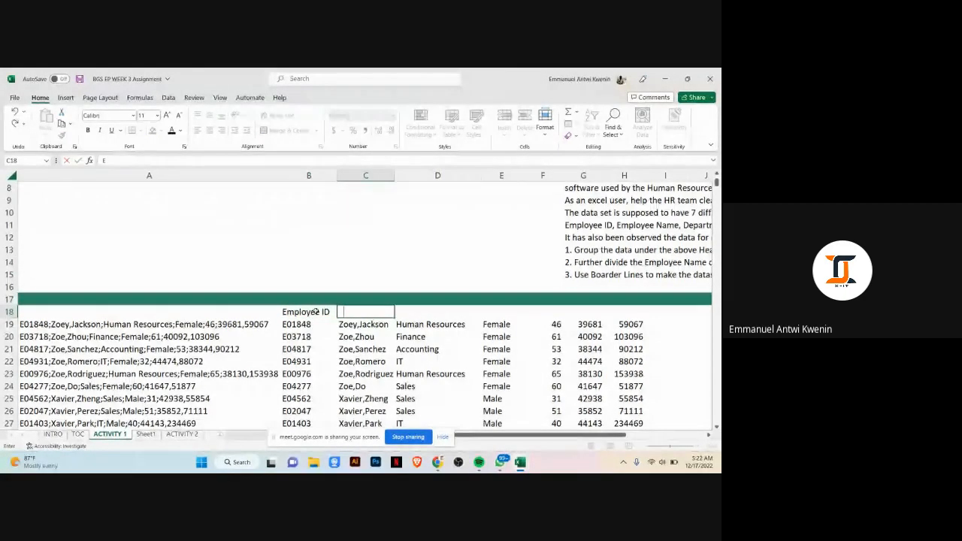
pyautogui.write('mploye')
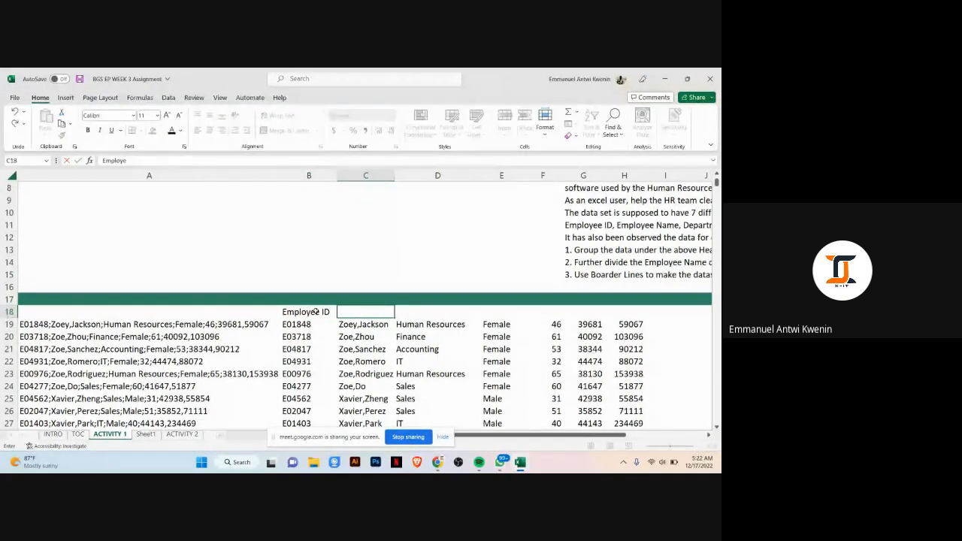
pyautogui.write('e Name')
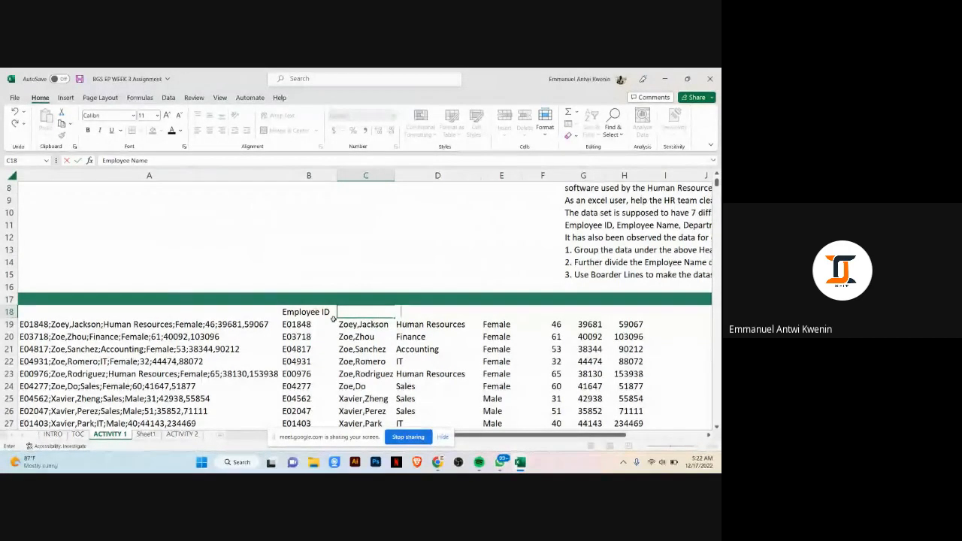
pyautogui.click(301, 315)
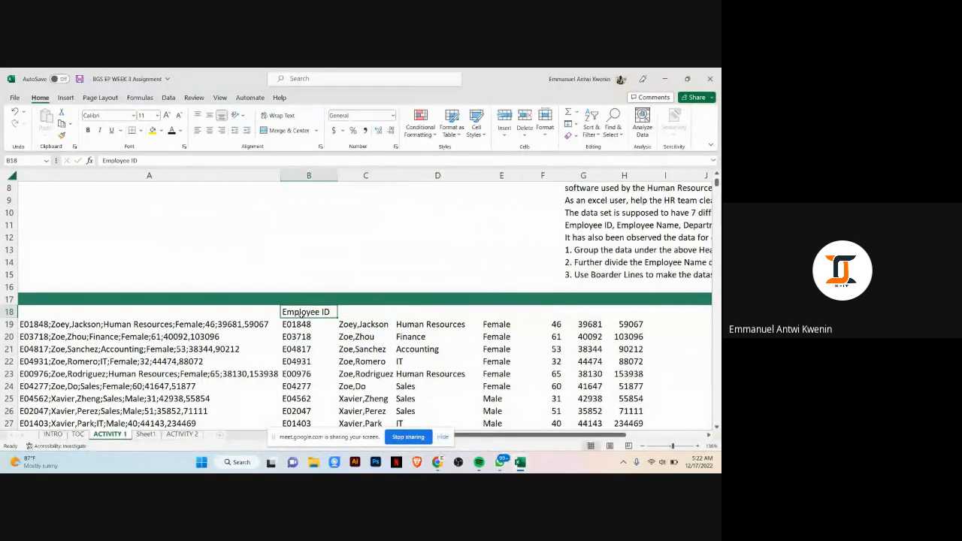
pyautogui.hotkey('shift', 'Right')
pyautogui.hscroll(2, 302, 315)
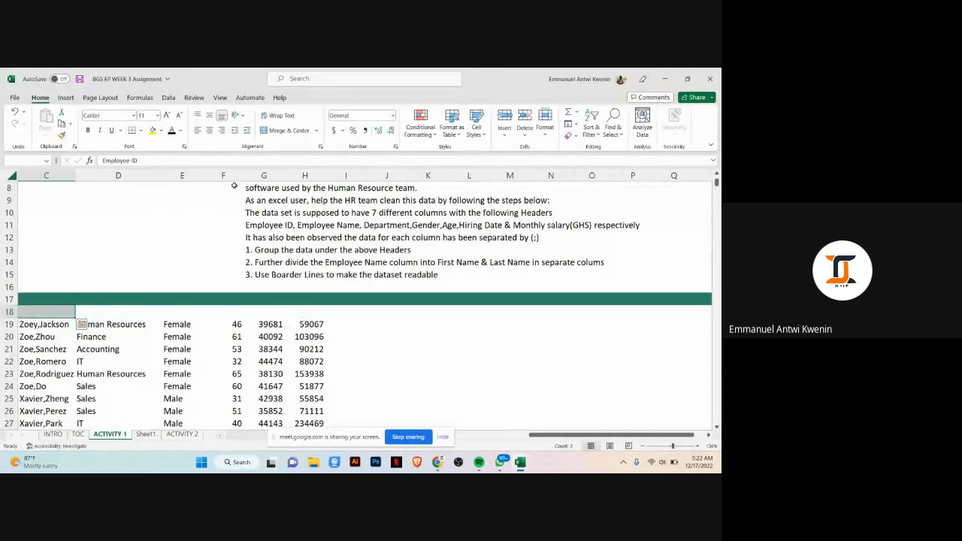
pyautogui.hotkey('shift', 'Right')
pyautogui.hotkey('shift', 'Right')
pyautogui.hotkey('shift', 'Right')
pyautogui.hotkey('shift', 'Right')
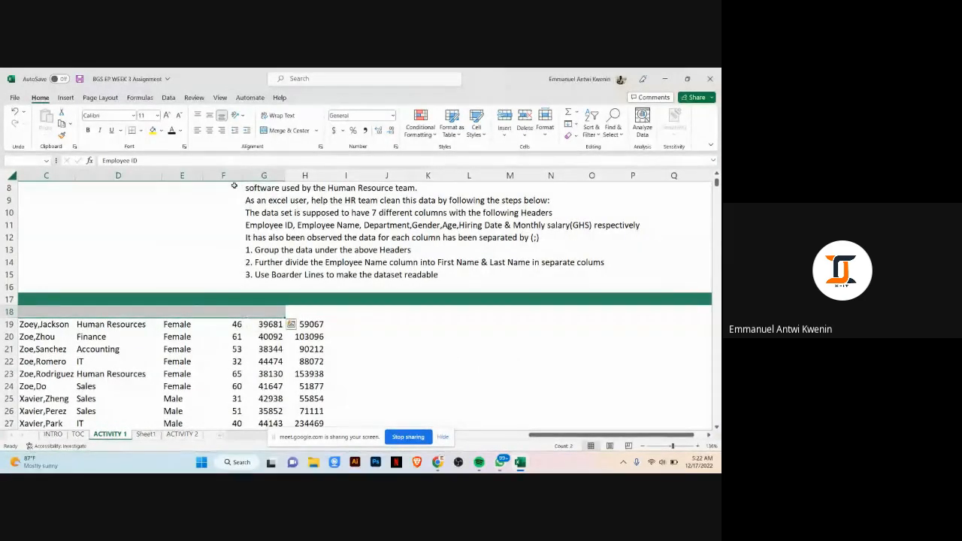
pyautogui.hscroll(-3, 461, 344)
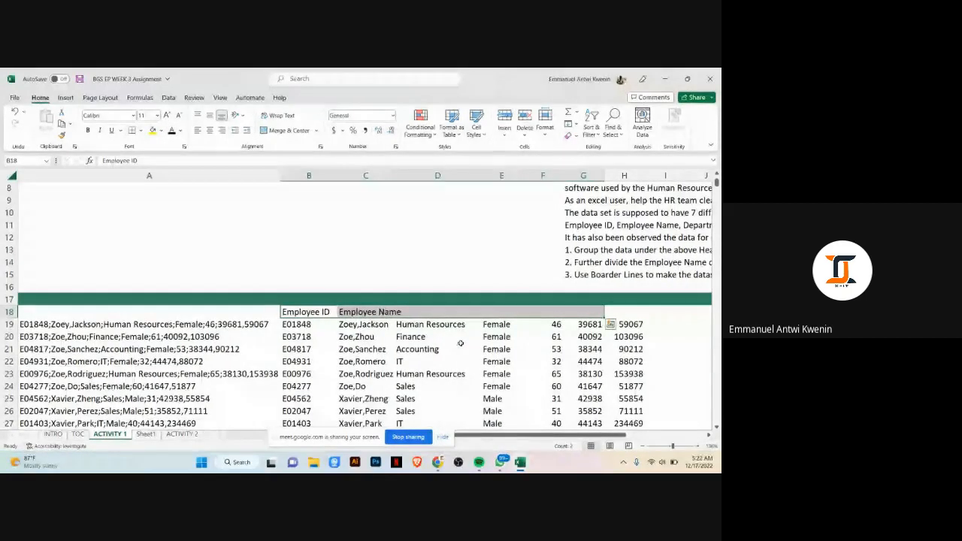
# Step: Enter the headers Department, Gender and Age in cells D18 to F18
pyautogui.click(437, 308)
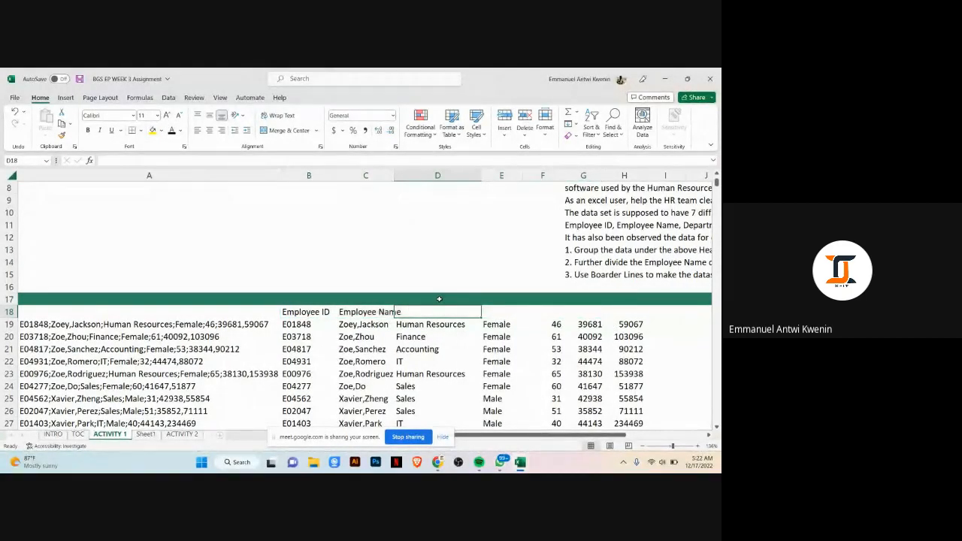
pyautogui.write('De')
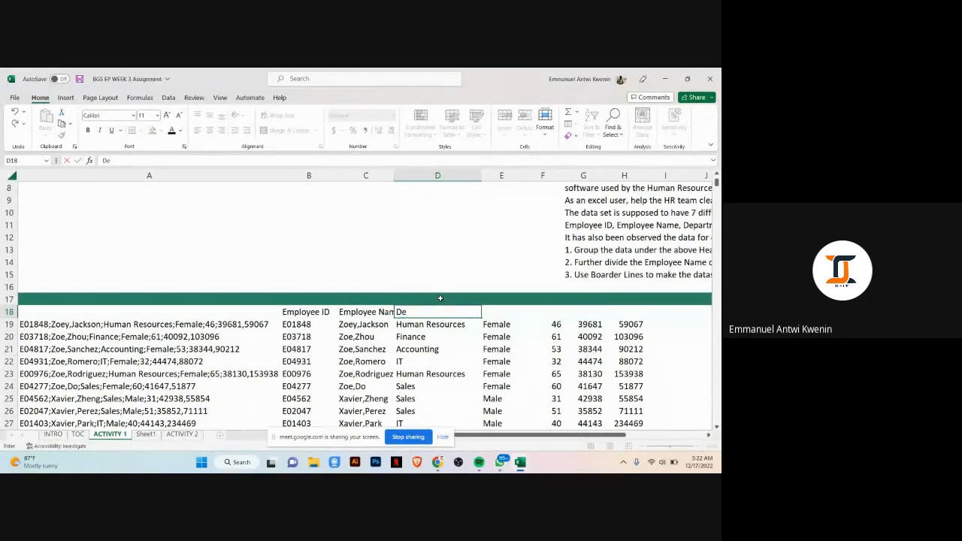
pyautogui.write('partment')
pyautogui.press('Tab')
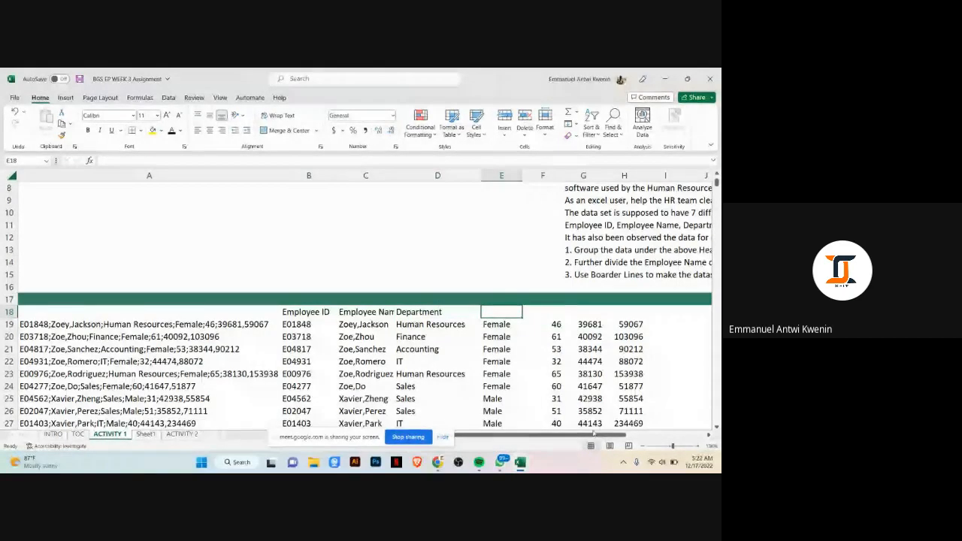
pyautogui.moveTo(597, 435); pyautogui.dragTo(612, 436)
pyautogui.write('Gender')
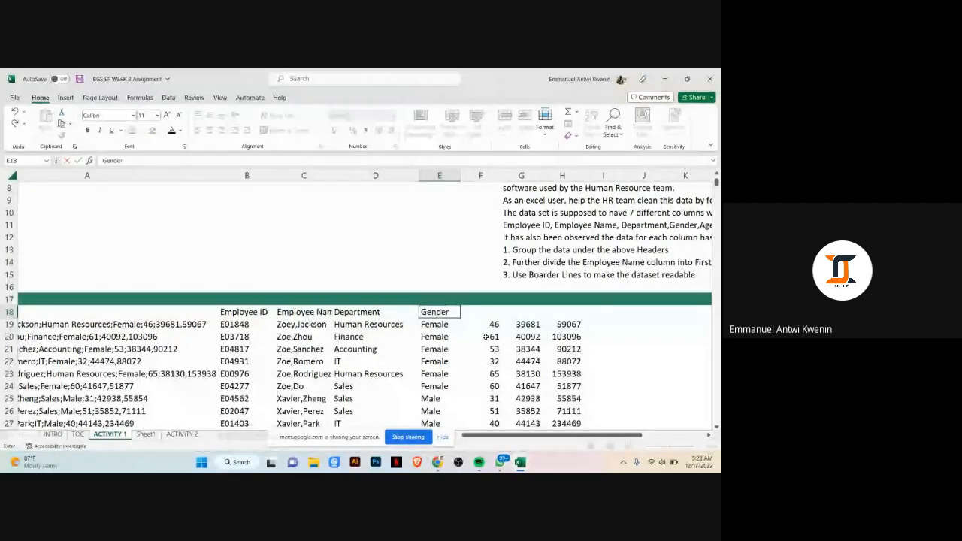
pyautogui.press('Tab')
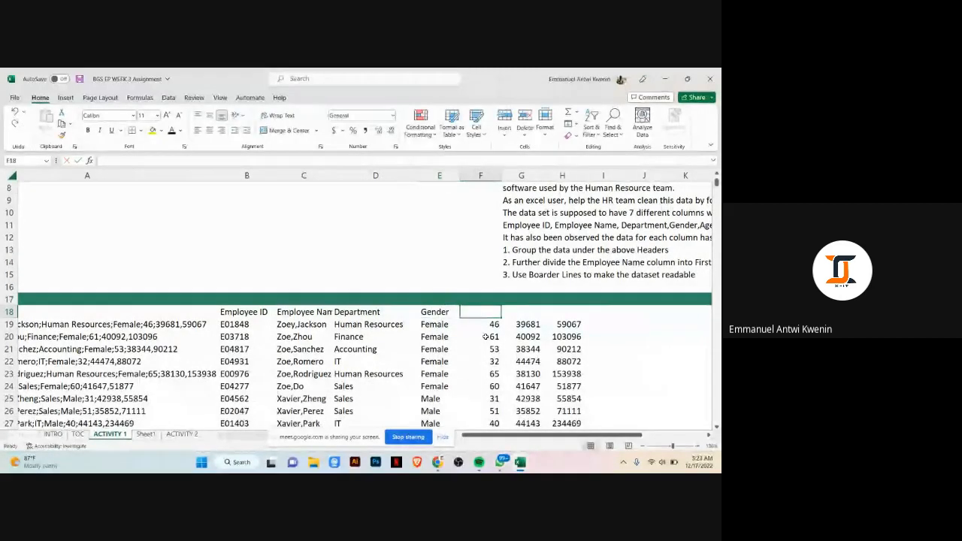
pyautogui.write('Age')
pyautogui.press('Tab')
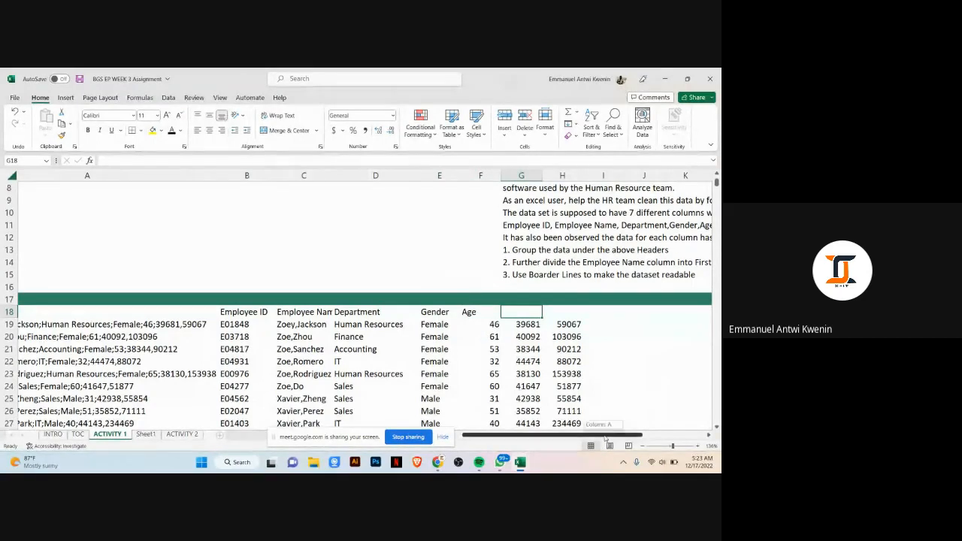
# Step: Enter the headers Hiring Date in G18 and Monthly Salary in H18
pyautogui.hscroll(2, 627, 406)
pyautogui.write('H')
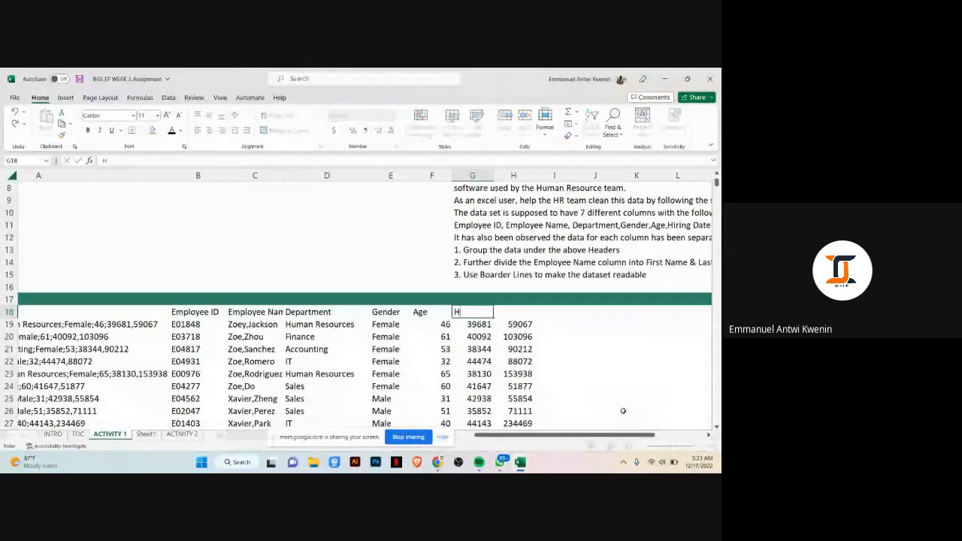
pyautogui.write('iring')
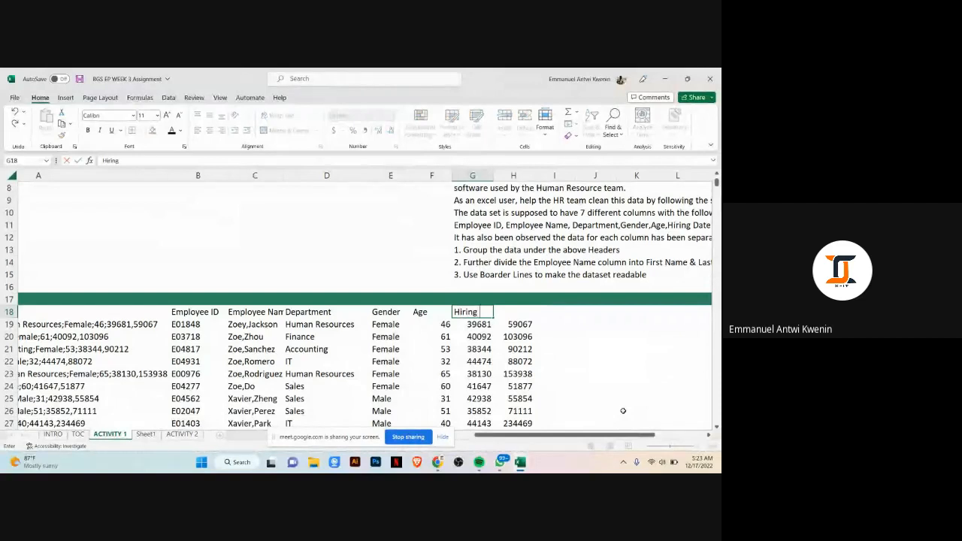
pyautogui.write(' Date')
pyautogui.press('Tab')
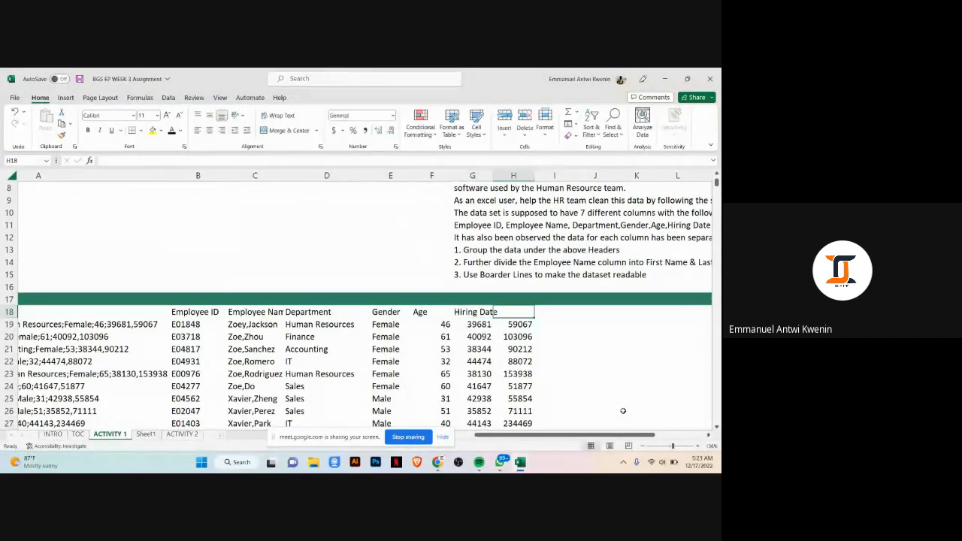
pyautogui.write('Mont')
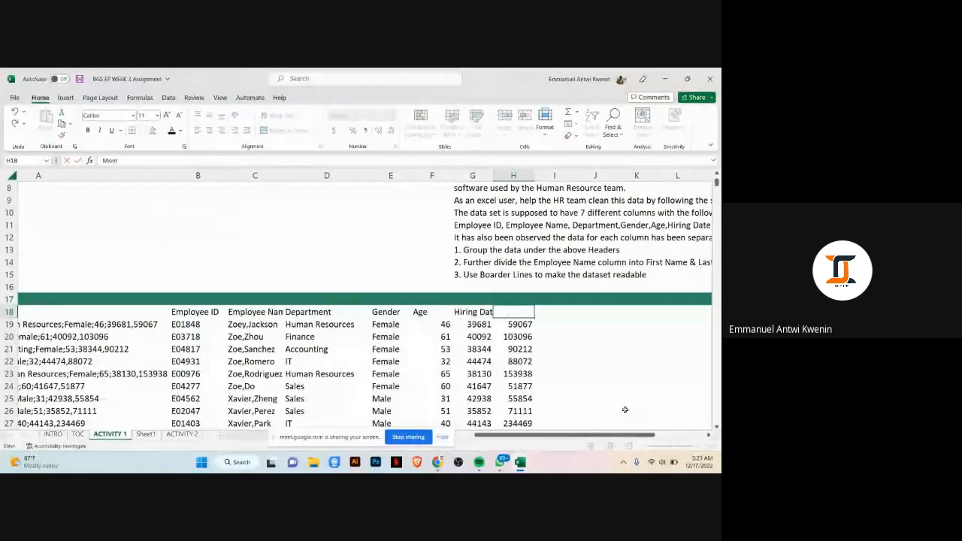
pyautogui.write('hly Salar')
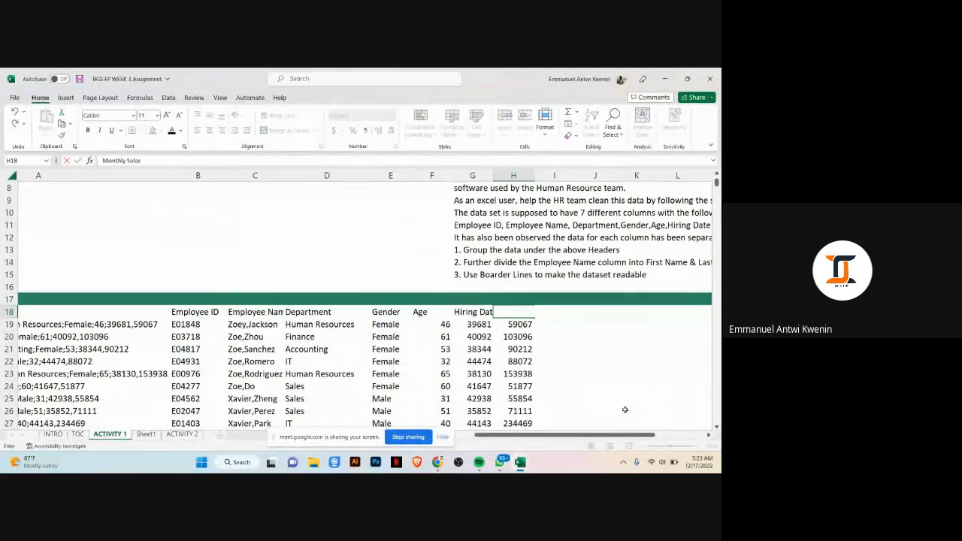
pyautogui.write('y')
pyautogui.hotkey('ctrl', 'Return')
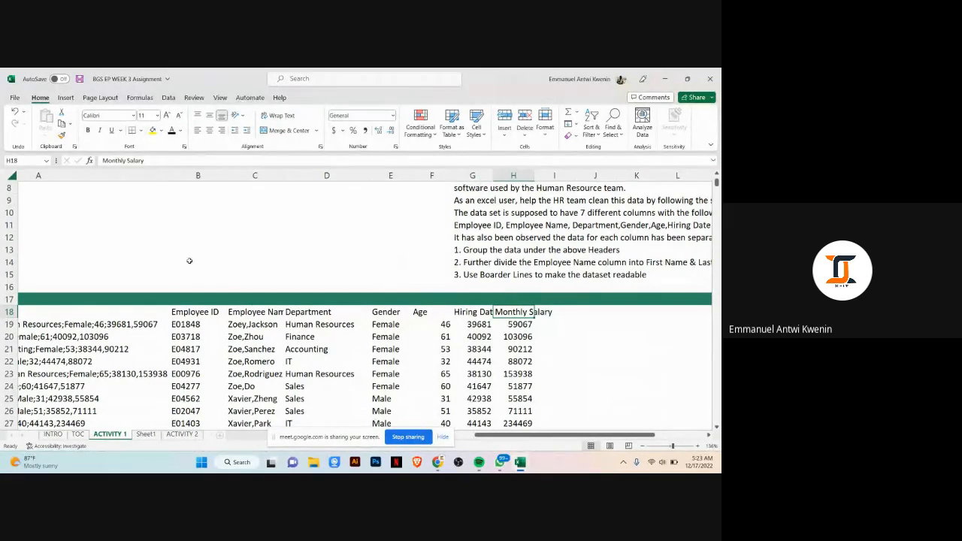
pyautogui.scroll(-2, 190, 260)
pyautogui.moveTo(188, 240); pyautogui.dragTo(526, 410)
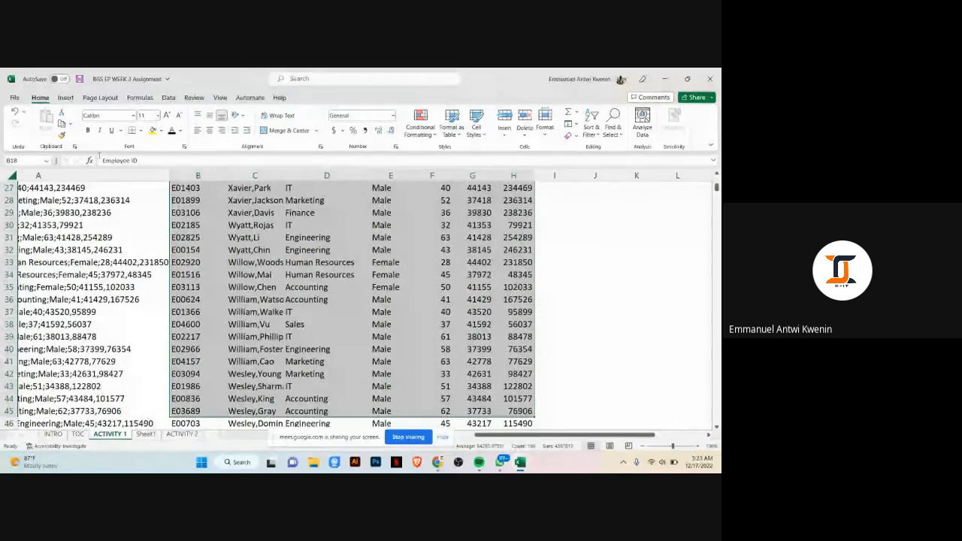
pyautogui.scroll(8, 369, 359)
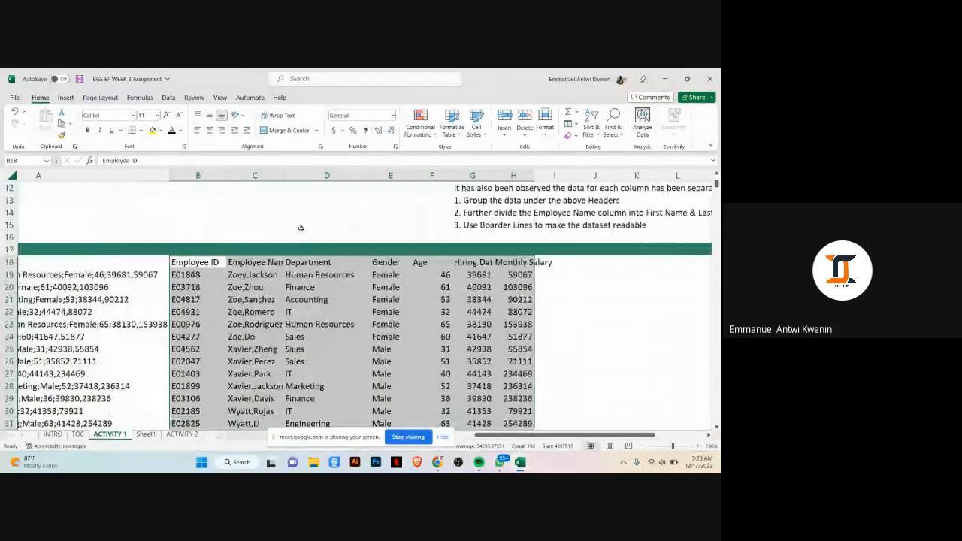
pyautogui.click(378, 374)
pyautogui.scroll(-2, 307, 347)
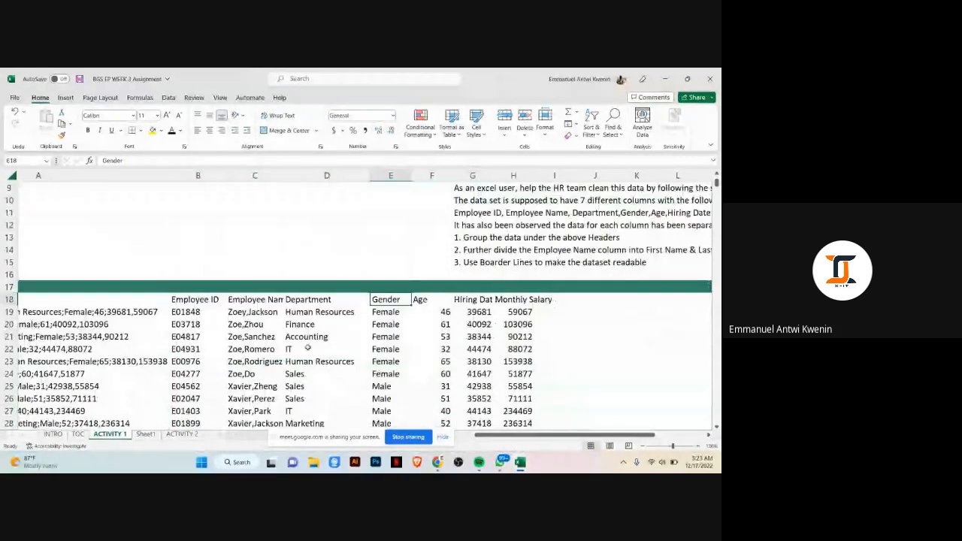
# Step: Reread the task instructions and widen column C to show the full Employee Name header
pyautogui.click(630, 239)
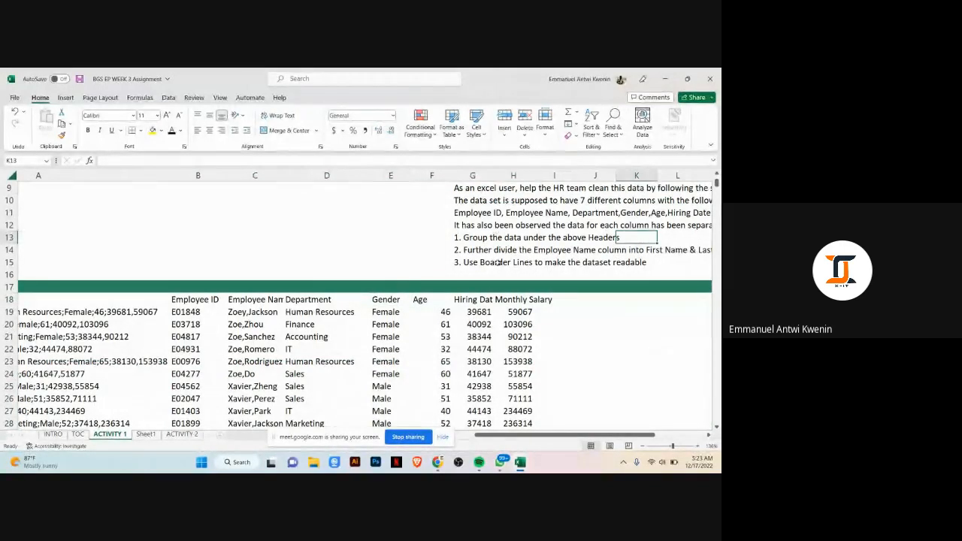
pyautogui.click(475, 238)
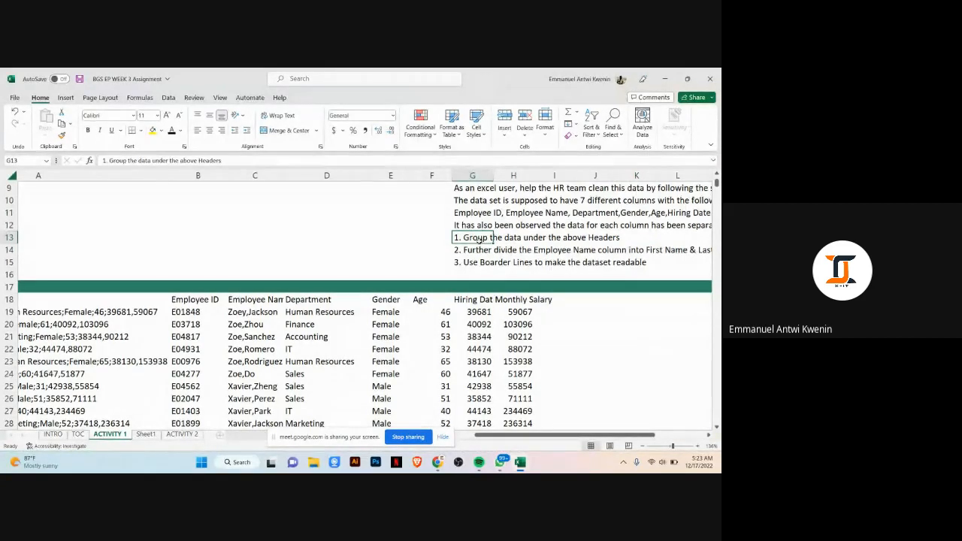
pyautogui.click(473, 254)
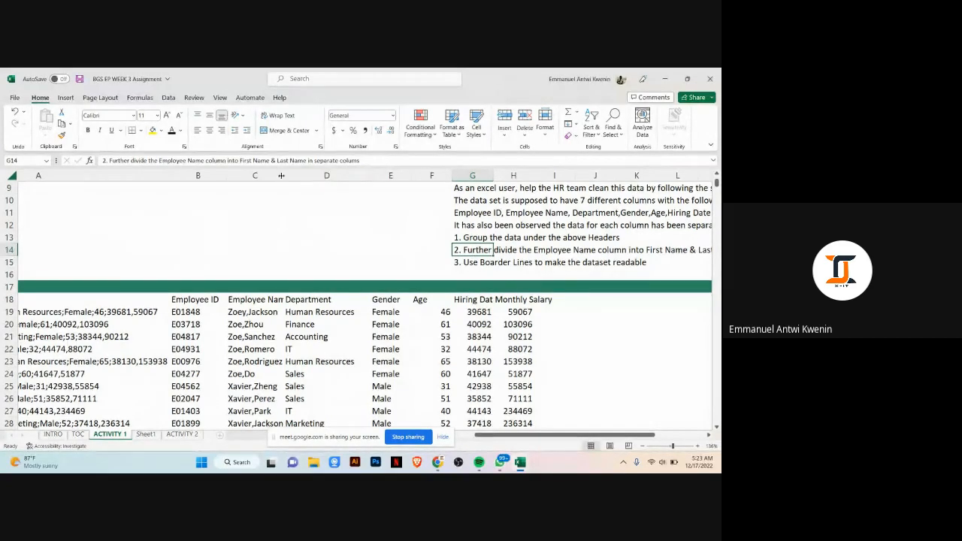
pyautogui.moveTo(285, 175); pyautogui.dragTo(299, 181)
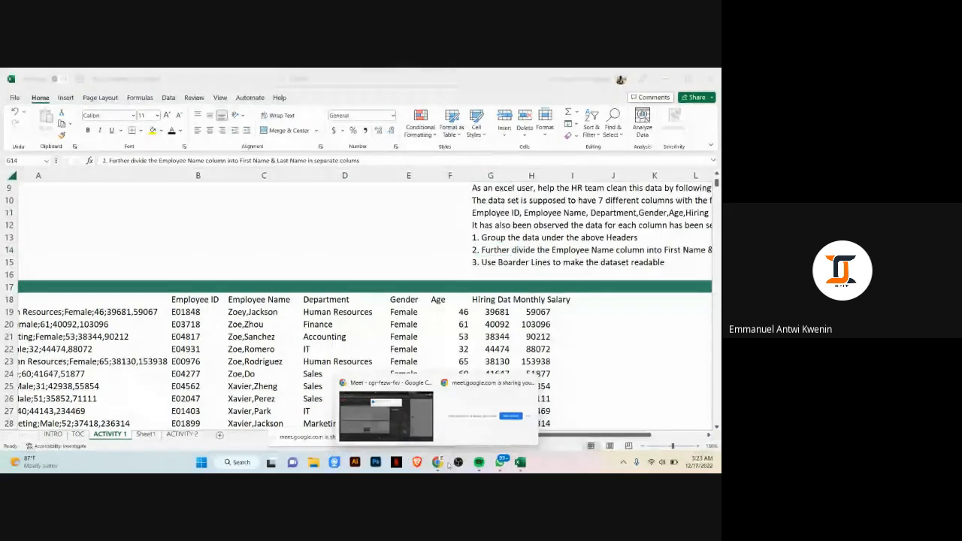
pyautogui.click(424, 416)
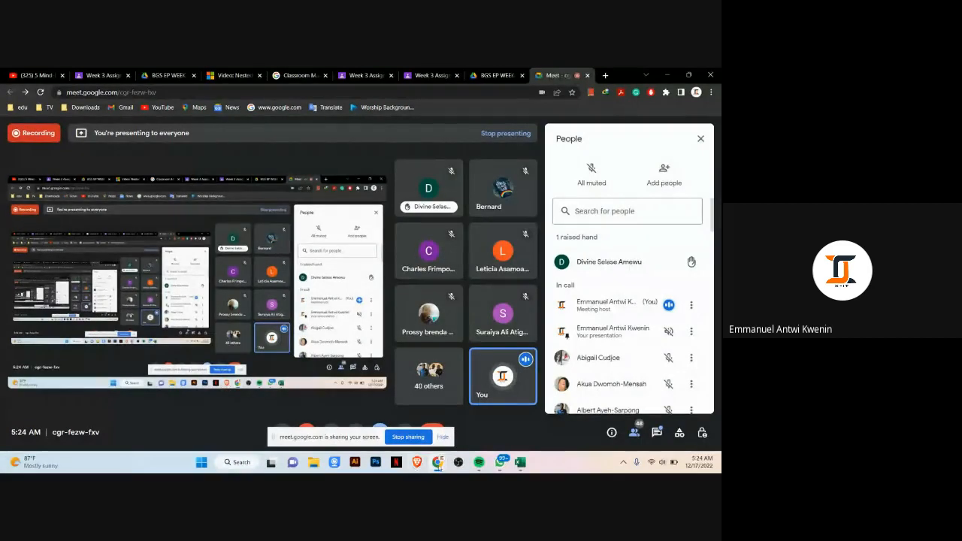
pyautogui.moveTo(439, 464)
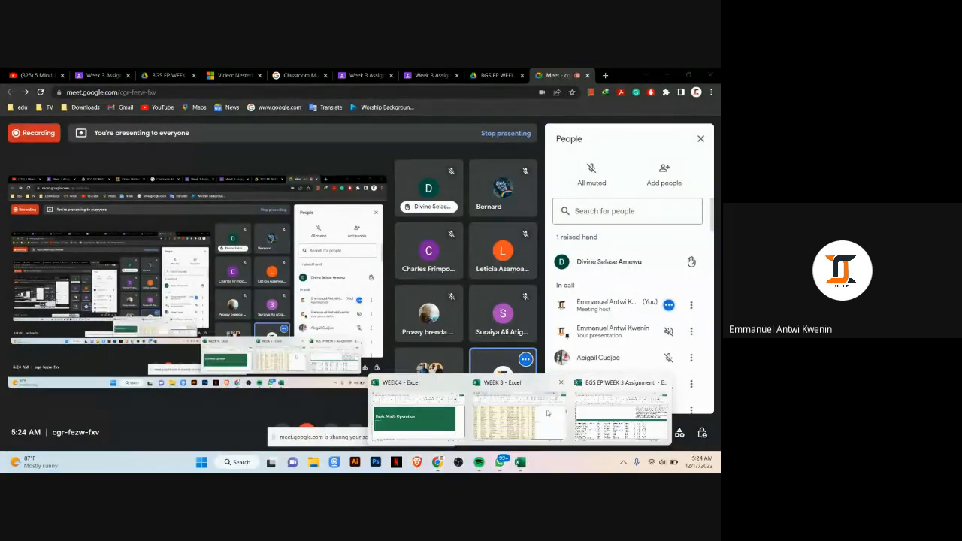
pyautogui.click(621, 413)
pyautogui.scroll(-2, 598, 261)
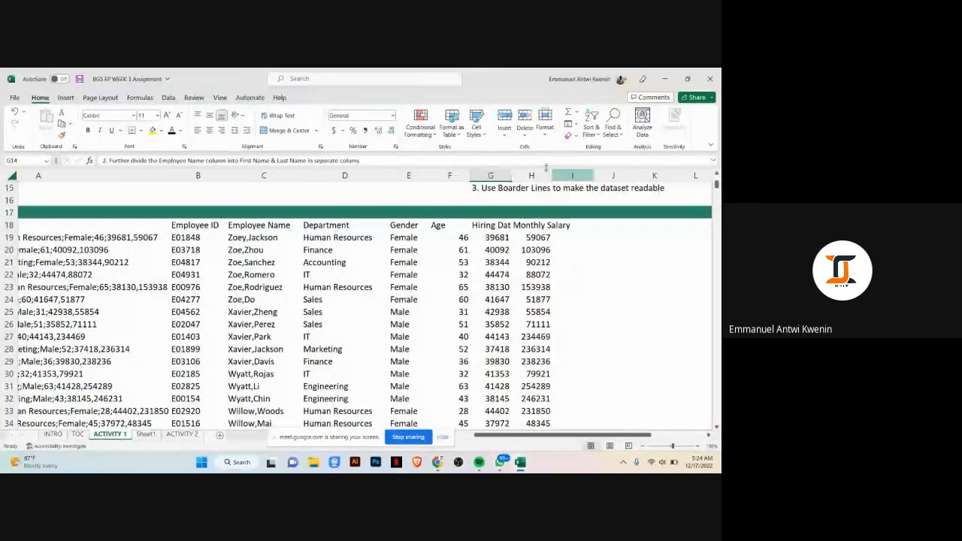
# Step: Widen the Hiring Date column and insert two blank columns before the Department column
pyautogui.moveTo(512, 176); pyautogui.dragTo(519, 176)
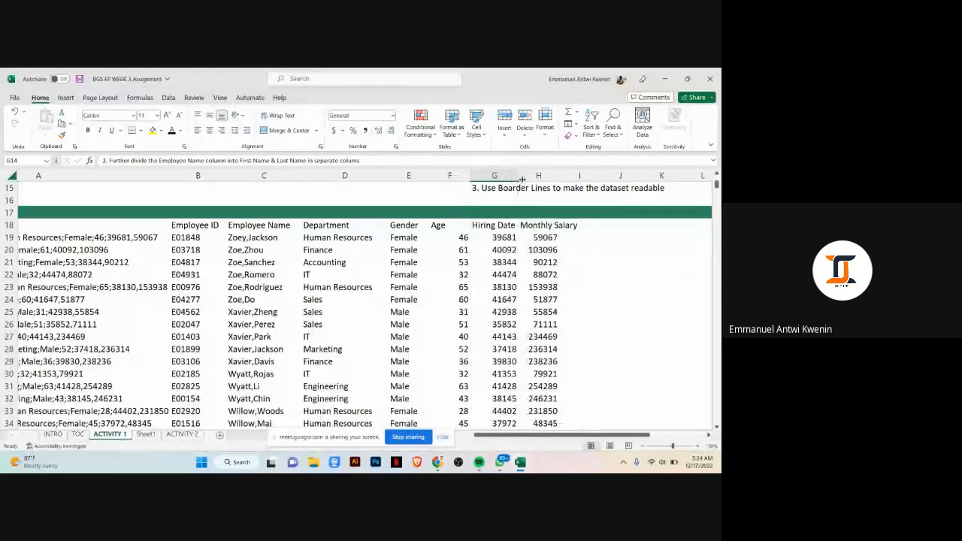
pyautogui.click(310, 176)
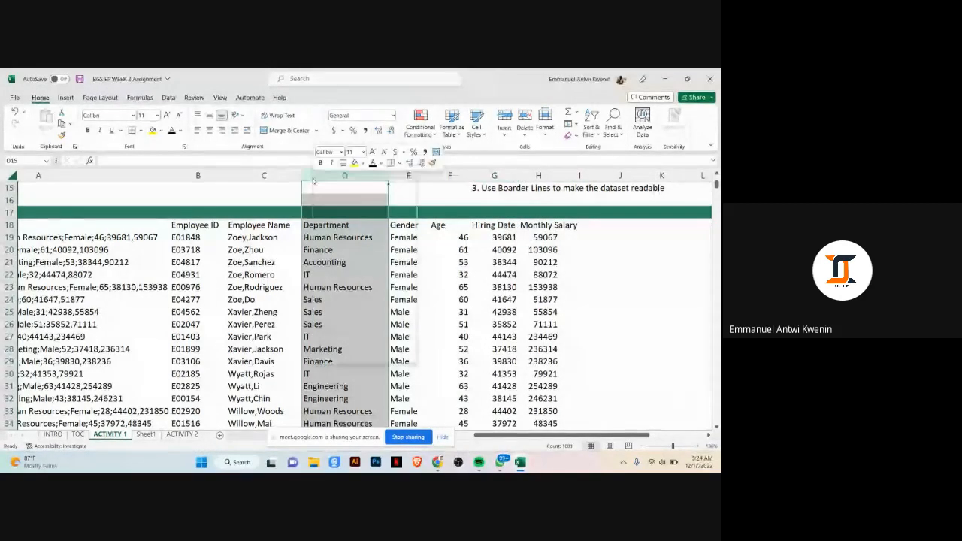
pyautogui.rightClick(315, 177)
pyautogui.click(332, 266)
pyautogui.click(335, 221)
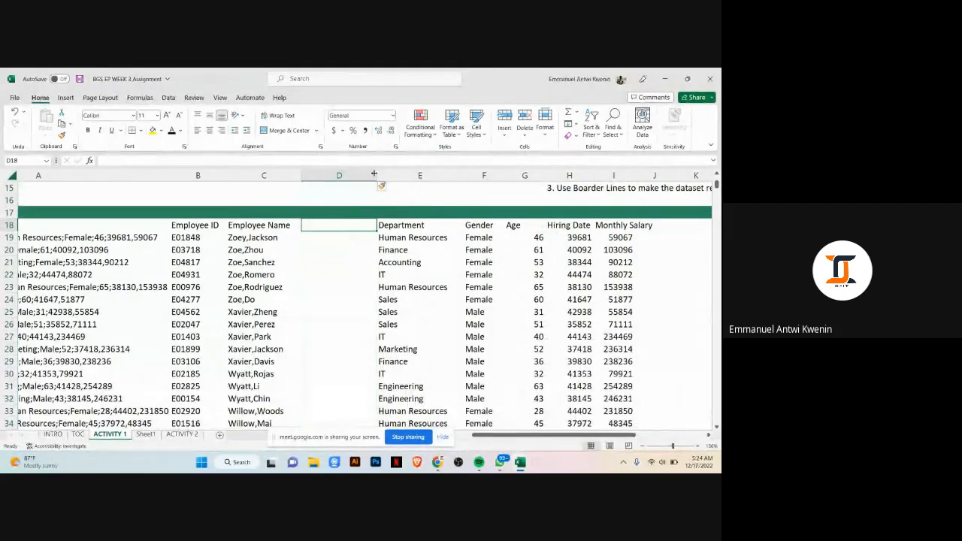
pyautogui.click(343, 177)
pyautogui.rightClick(345, 181)
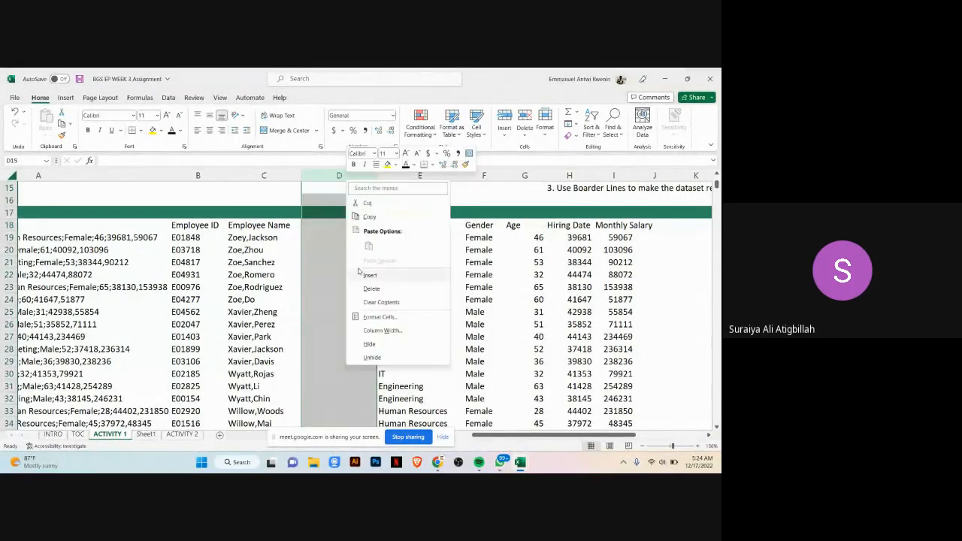
pyautogui.click(370, 275)
# Step: Enter the headers First Name in D18 and Second Name in E18
pyautogui.click(338, 225)
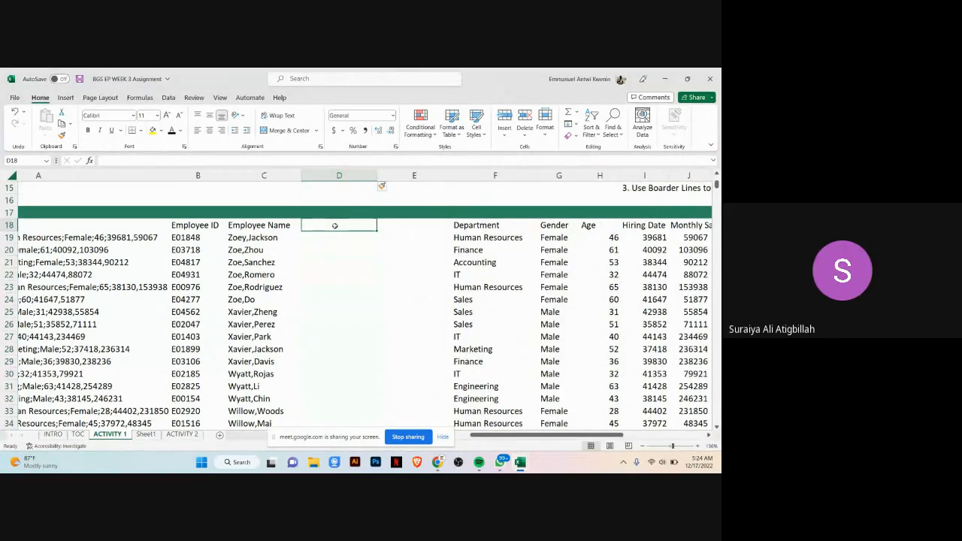
pyautogui.write('First')
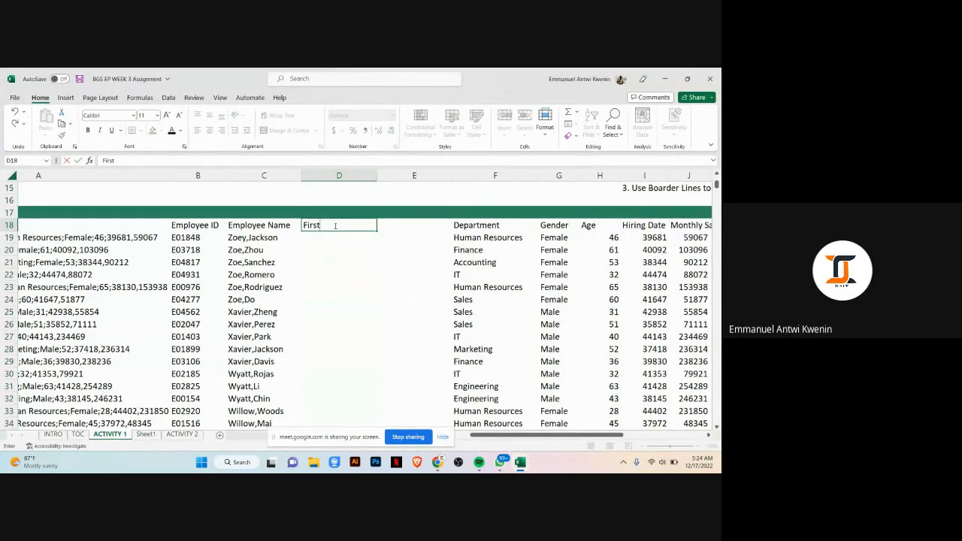
pyautogui.write(' Name')
pyautogui.press('Tab')
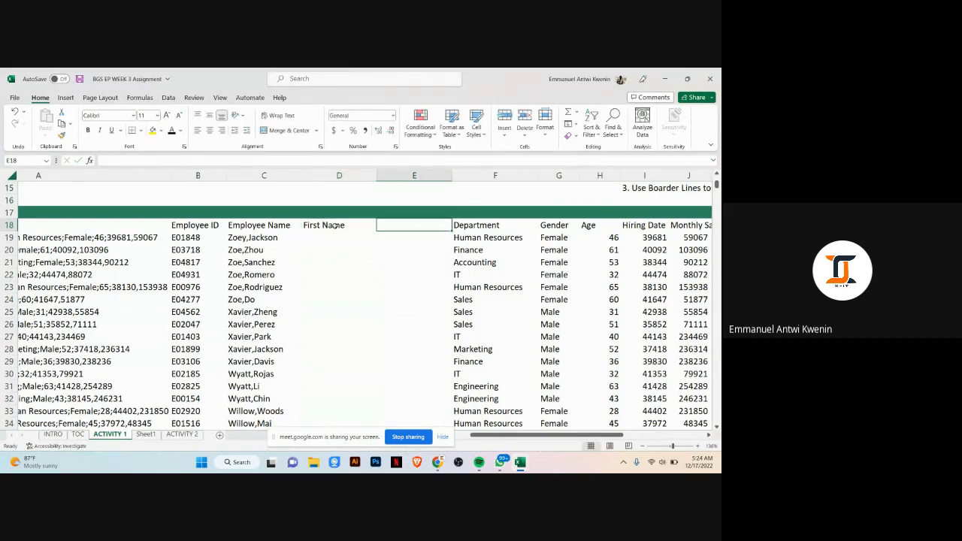
pyautogui.write('Second Name')
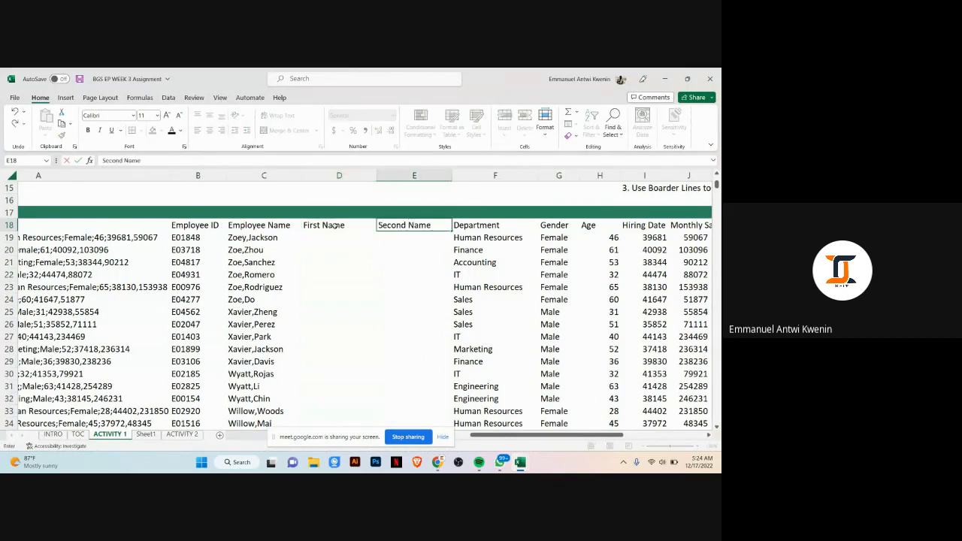
pyautogui.press('Return')
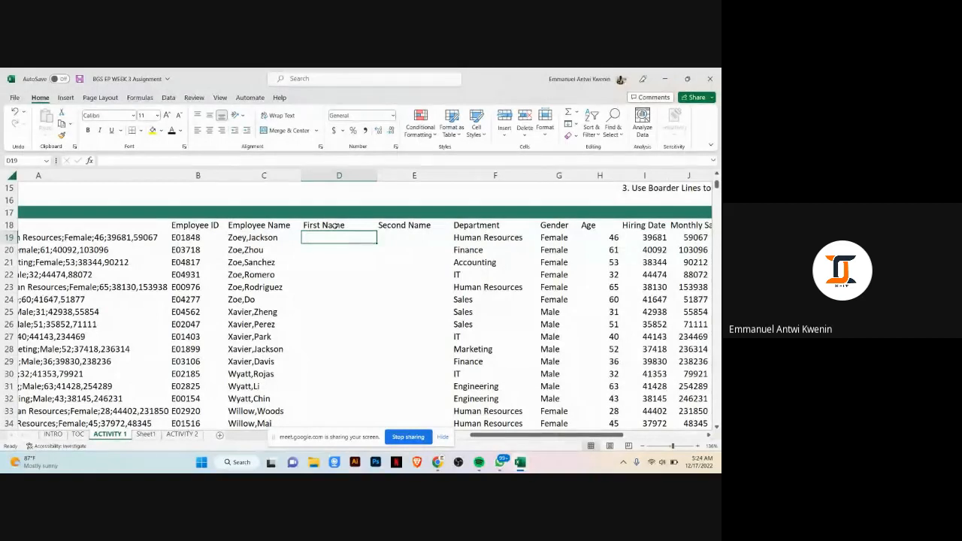
# Step: Enter example names Zoey / Jackson in row 19 and Zoe / Zhou in row 20 under First Name and Second Name
pyautogui.write('Zoey')
pyautogui.press('Tab')
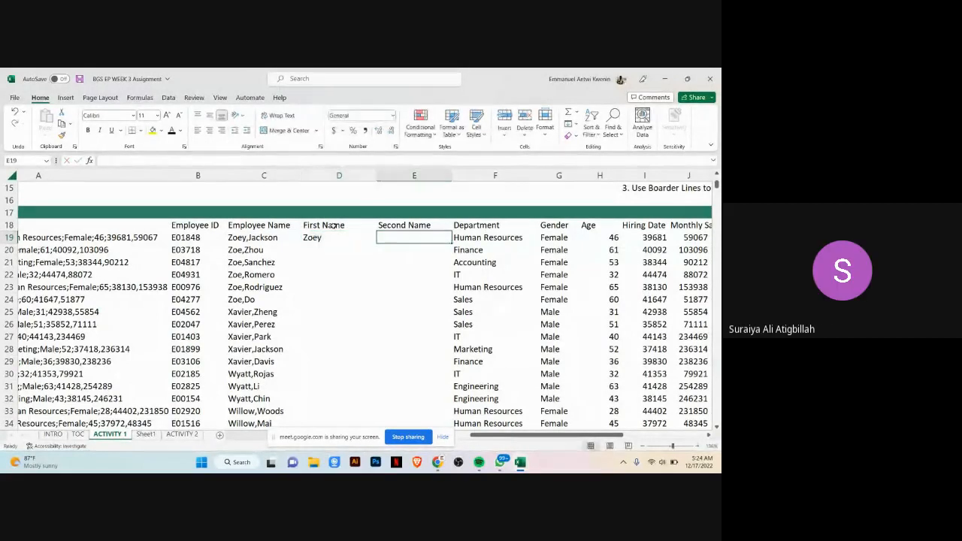
pyautogui.write('Jack')
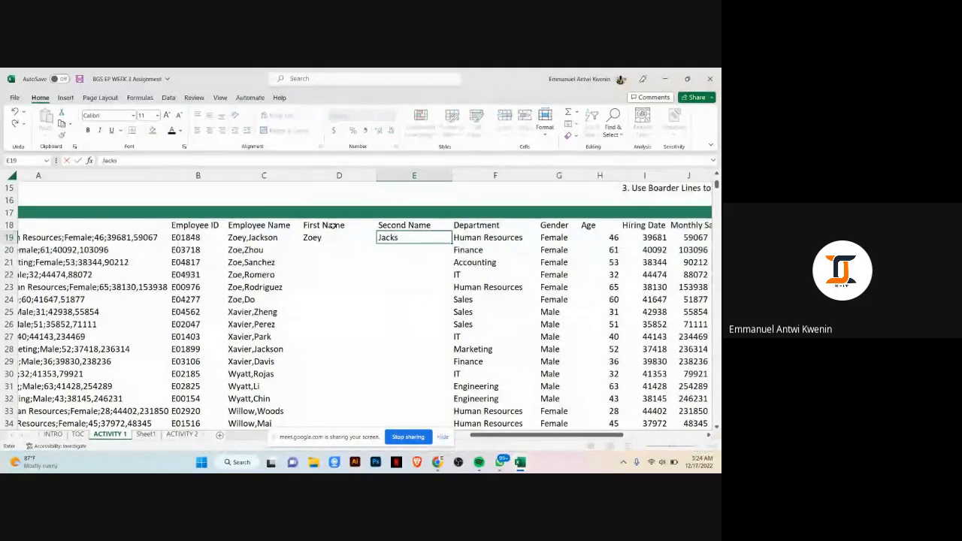
pyautogui.write('s')
pyautogui.press('BackSpace')
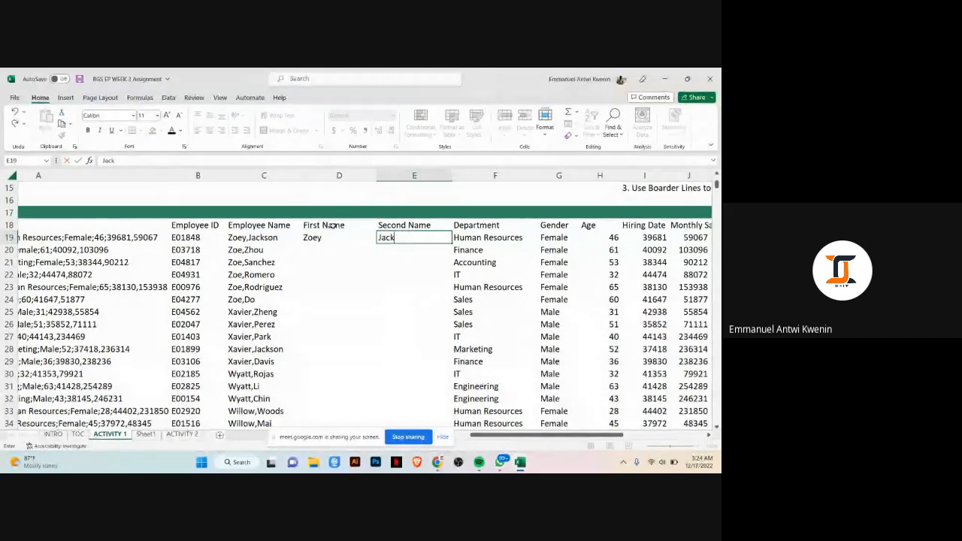
pyautogui.write('son')
pyautogui.press('Return')
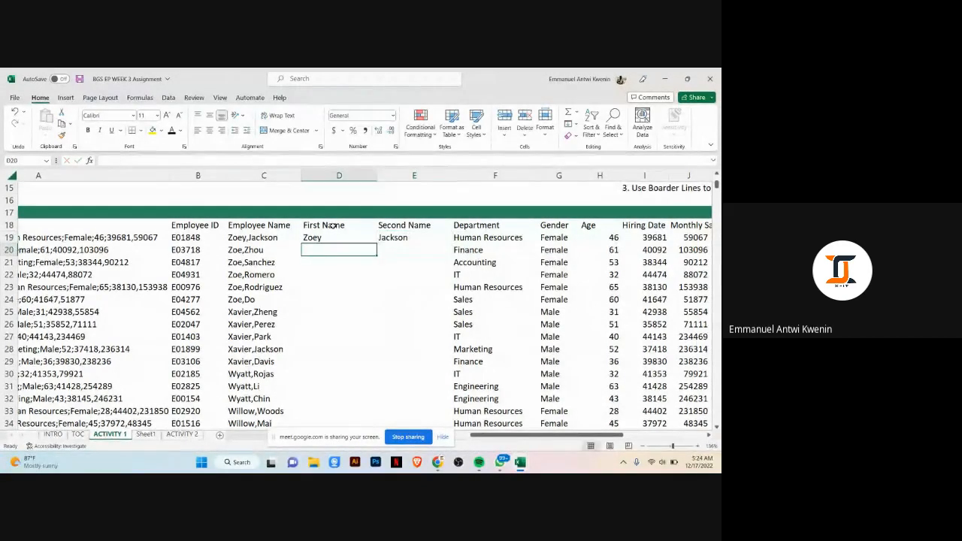
pyautogui.write('Zoe')
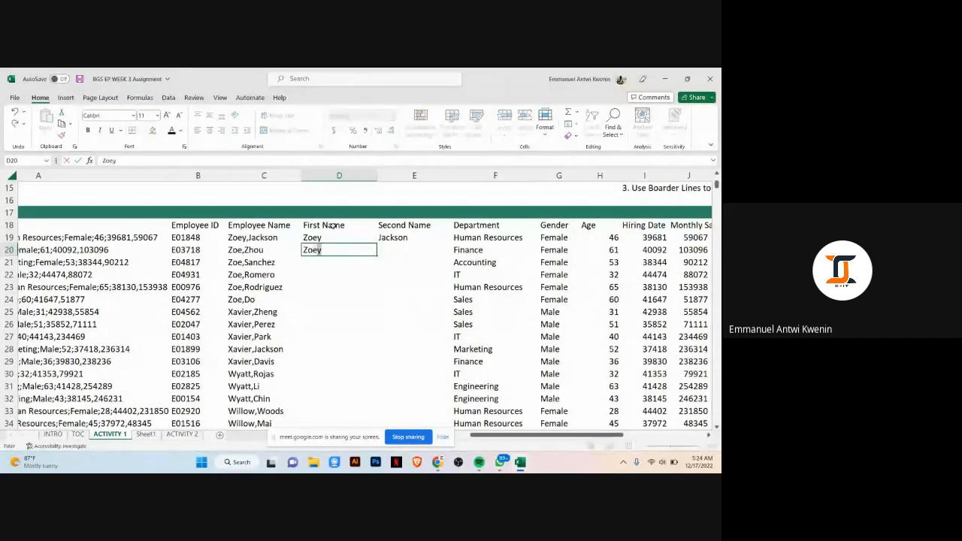
pyautogui.press('Tab')
pyautogui.write('Zhou')
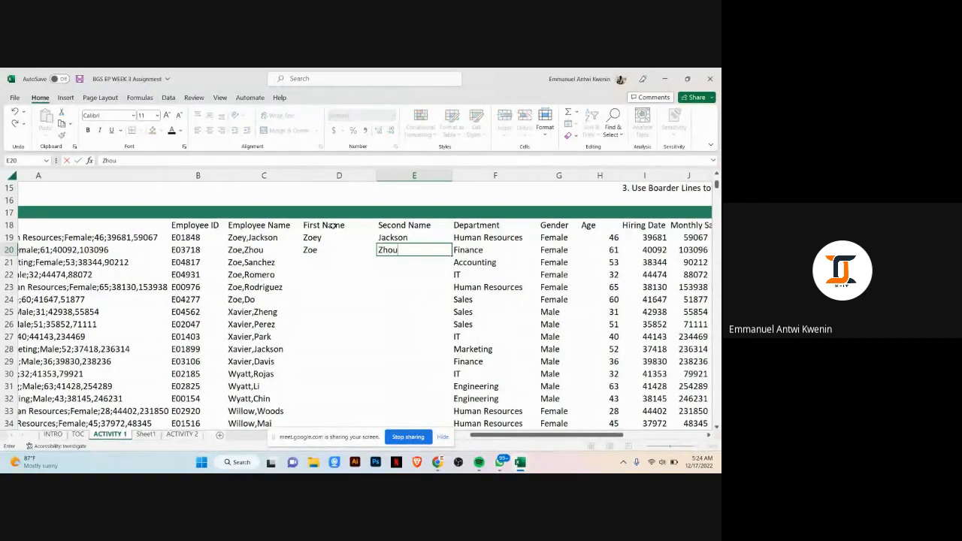
pyautogui.press('Return')
# Step: Flash Fill the remaining first names in column D and second names in column E
pyautogui.press('Left')
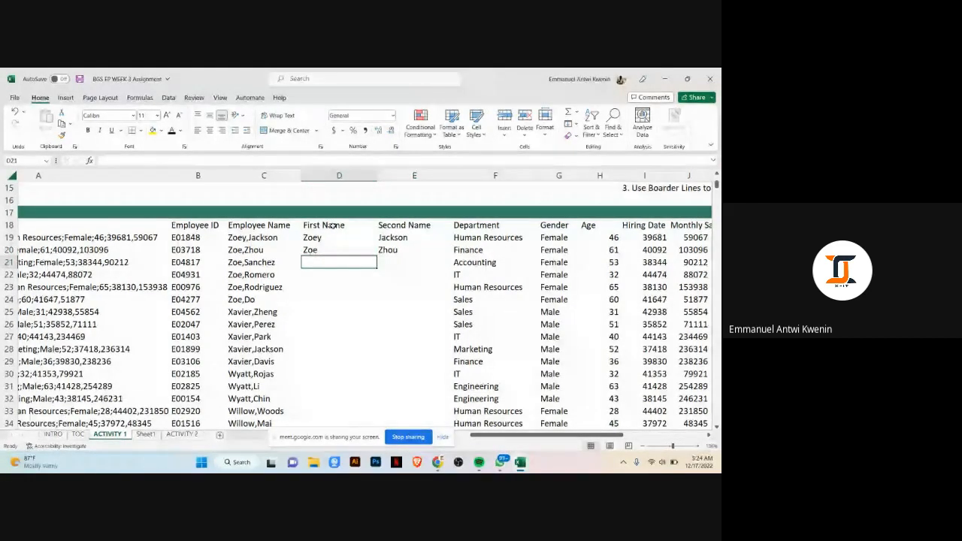
pyautogui.hotkey('ctrl', 'e')
pyautogui.press('Right')
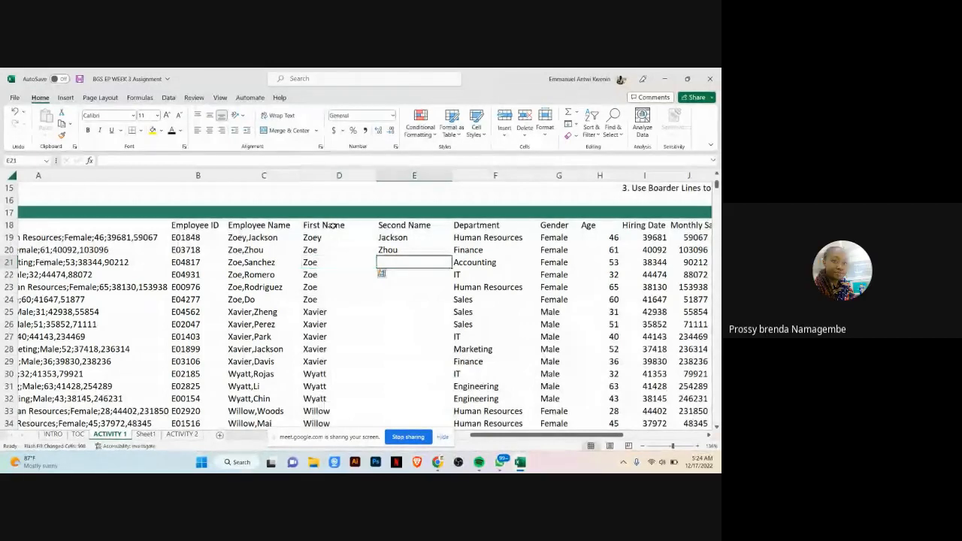
pyautogui.hotkey('ctrl', 'e')
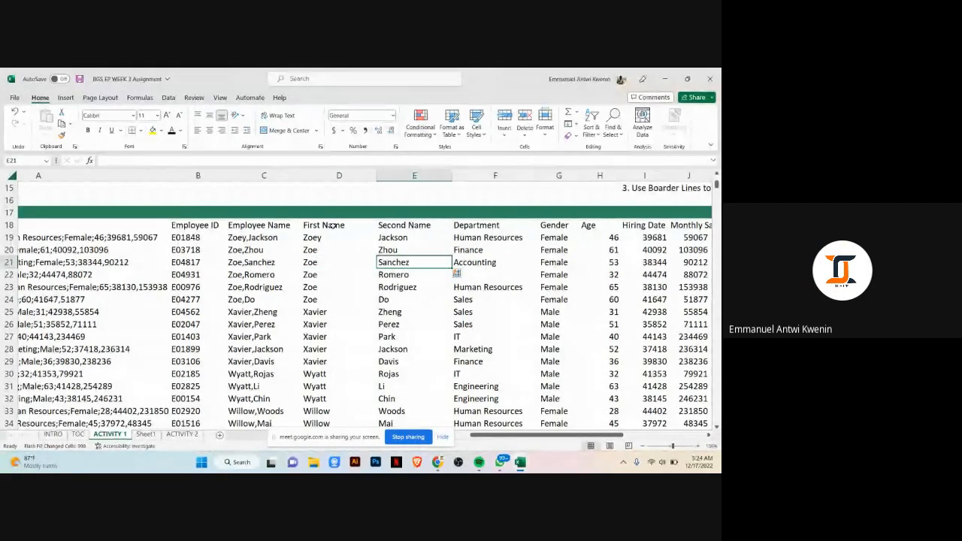
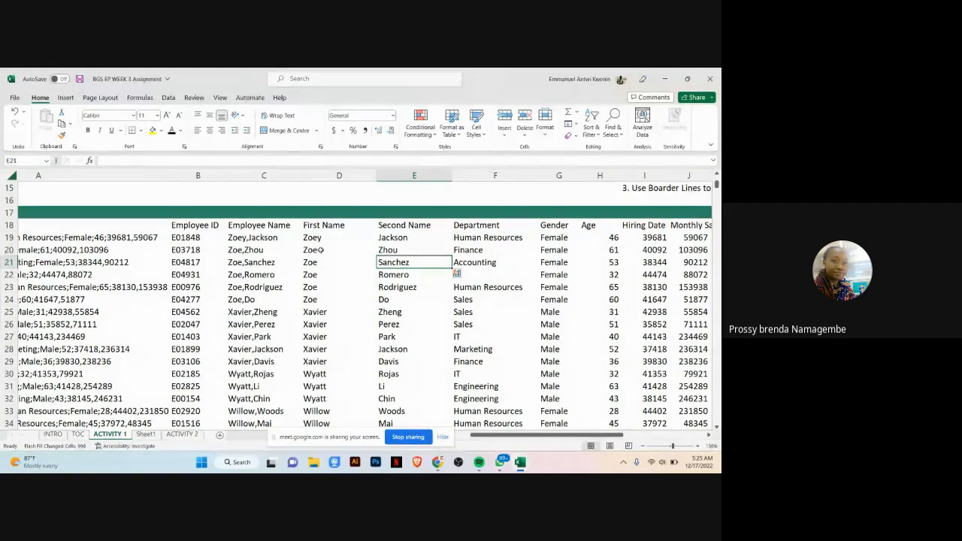
# Step: Undo the Flash Fill, the example names, the headers and the inserted blank columns
pyautogui.hotkey('ctrl', 'z')
pyautogui.hotkey('ctrl', 'z')
pyautogui.hotkey('ctrl', 'z')
pyautogui.hotkey('ctrl', 'z')
pyautogui.hotkey('ctrl', 'z')
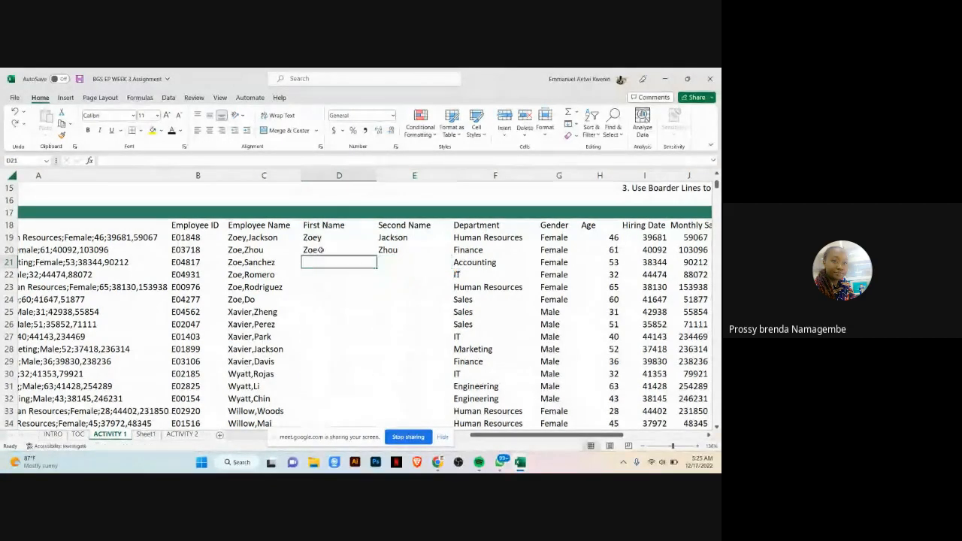
pyautogui.hotkey('ctrl', 'z')
pyautogui.hotkey('ctrl', 'z')
pyautogui.hotkey('ctrl', 'z')
pyautogui.hotkey('ctrl', 'z')
pyautogui.hotkey('ctrl', 'z')
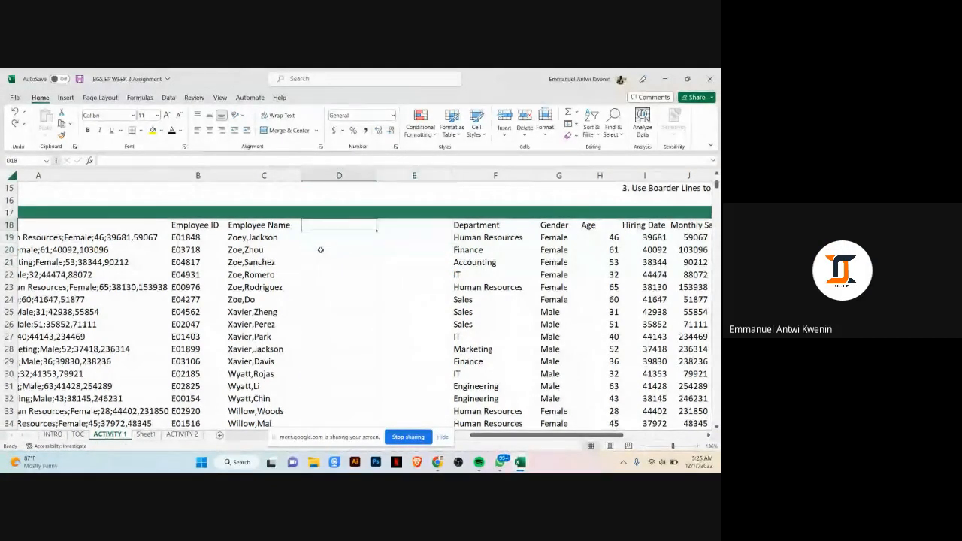
pyautogui.click(368, 239)
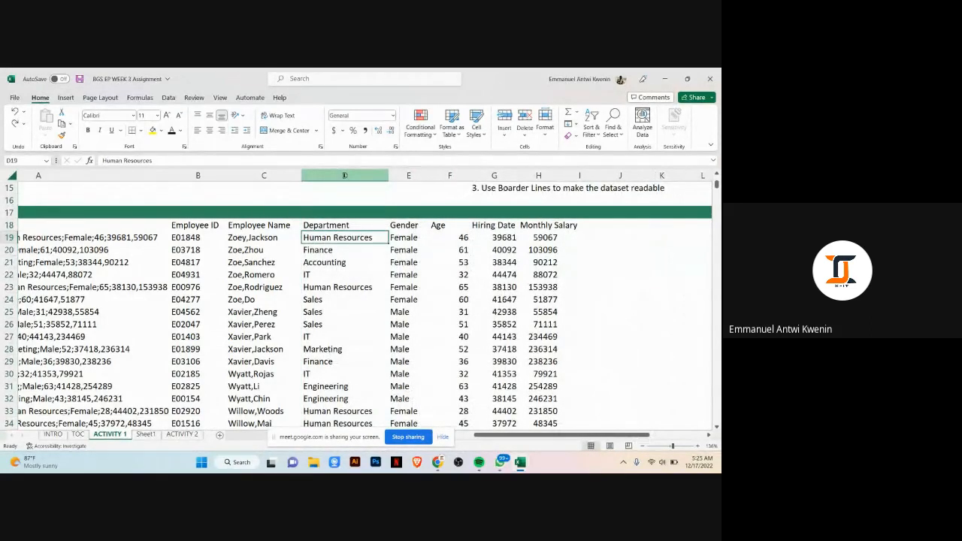
pyautogui.click(614, 263)
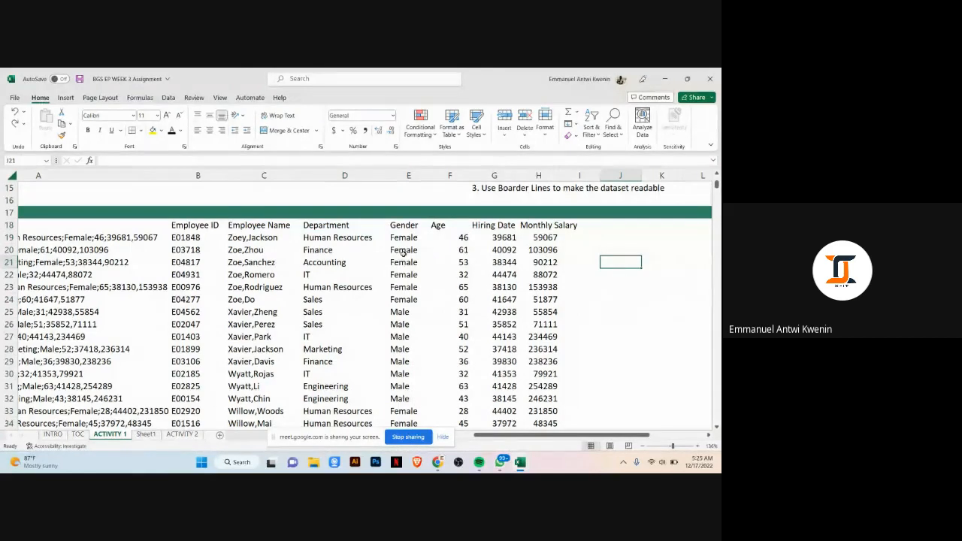
# Step: Insert three blank columns before the Department column
pyautogui.click(335, 175)
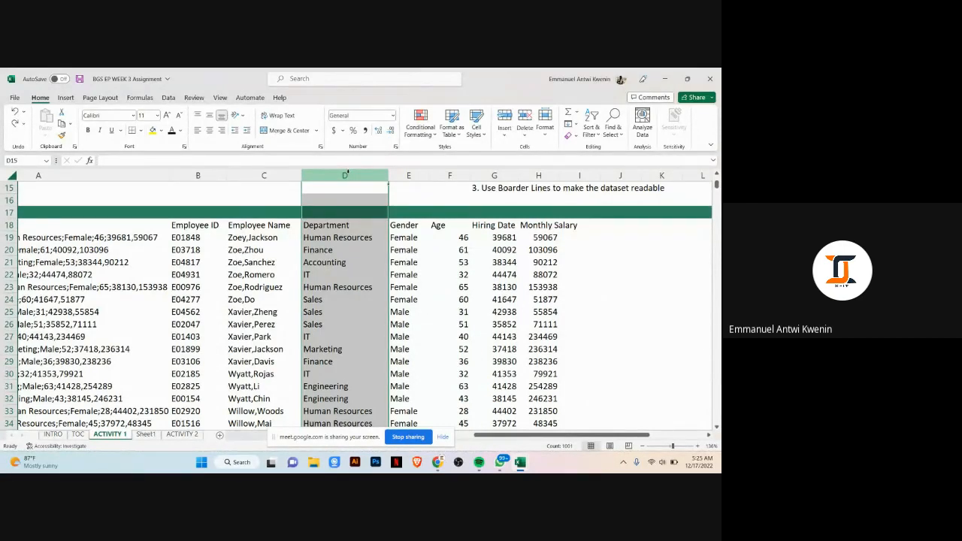
pyautogui.click(340, 225)
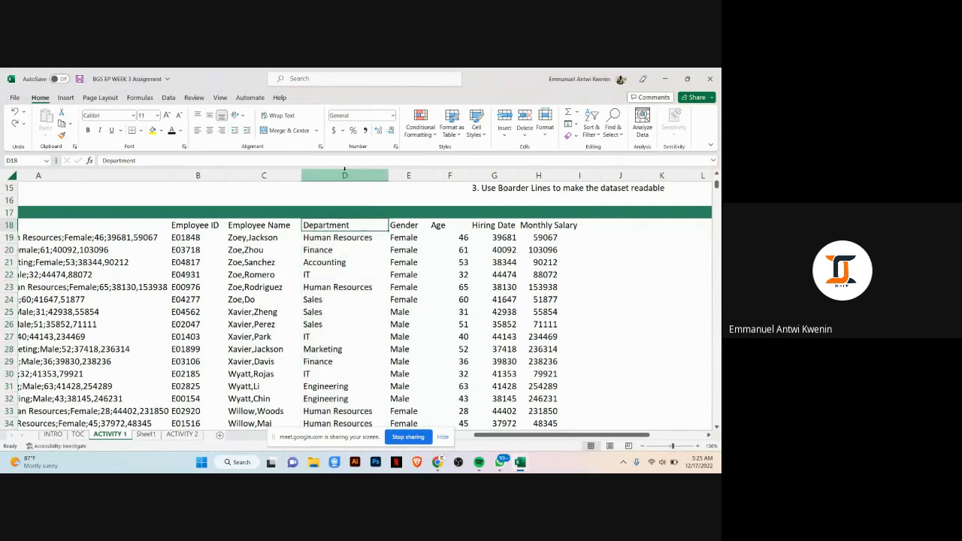
pyautogui.click(345, 172)
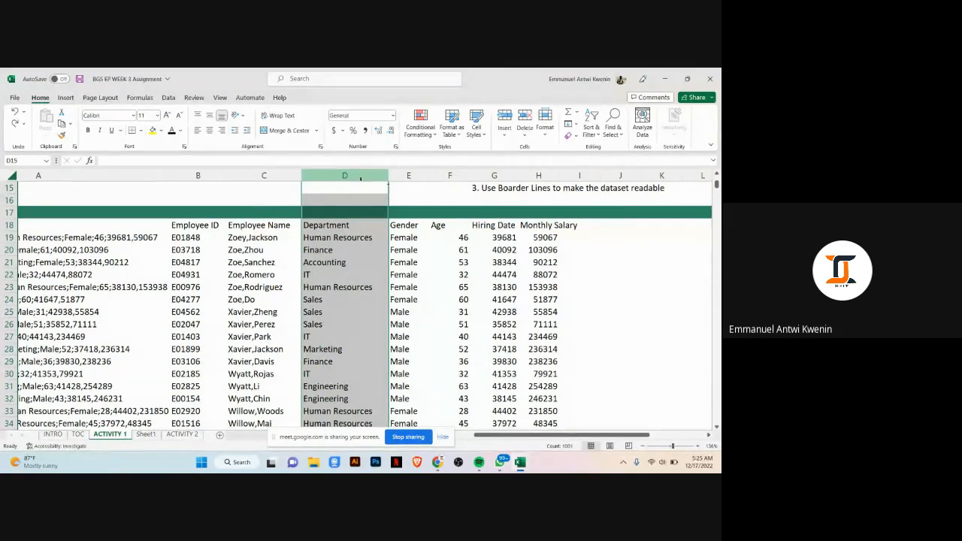
pyautogui.scroll(-4, 665, 201)
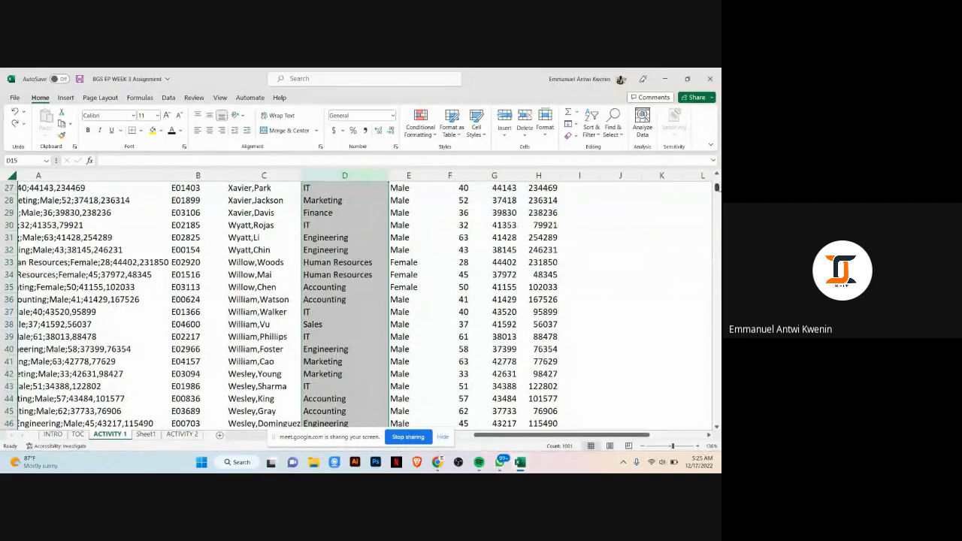
pyautogui.moveTo(717, 189); pyautogui.dragTo(717, 420)
pyautogui.scroll(-12, 432, 323)
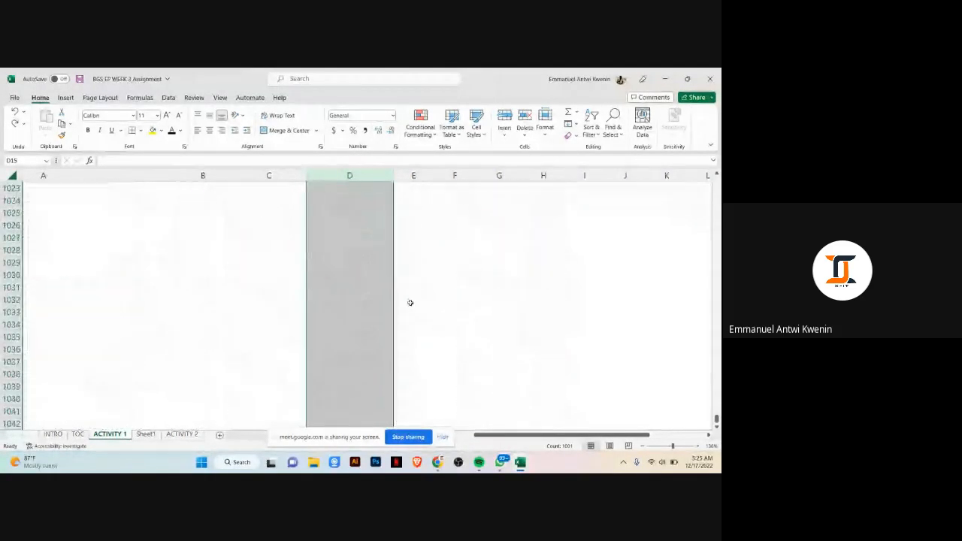
pyautogui.scroll(-2, 380, 391)
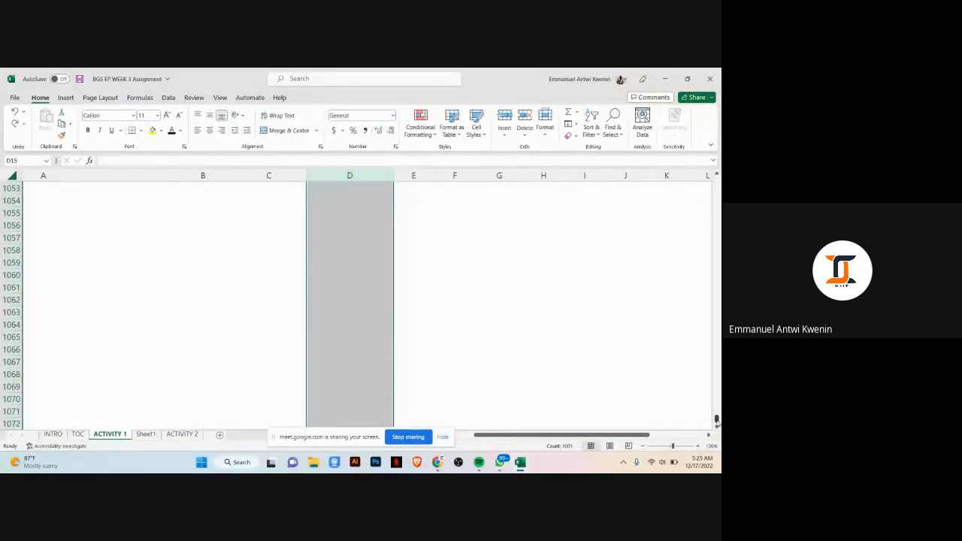
pyautogui.moveTo(717, 422); pyautogui.dragTo(721, 72)
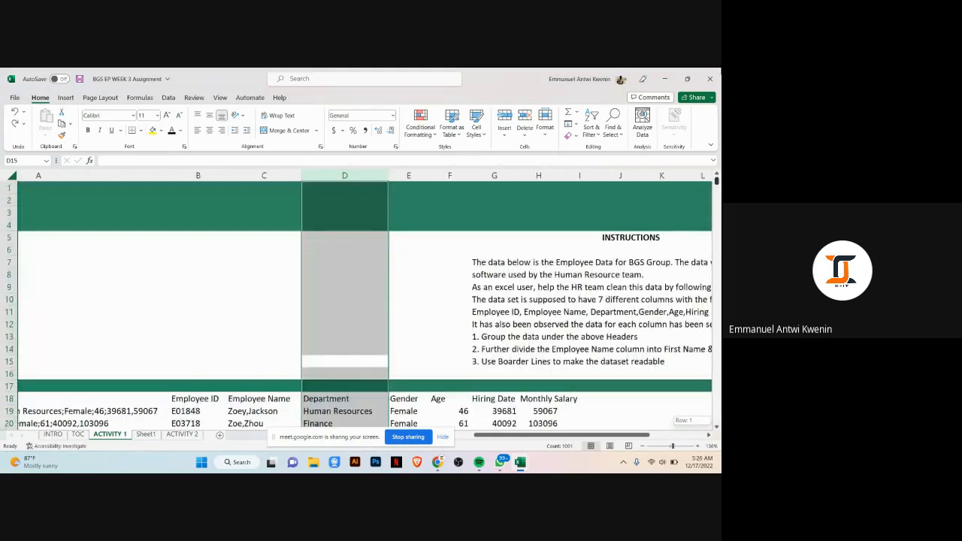
pyautogui.rightClick(328, 275)
pyautogui.click(363, 187)
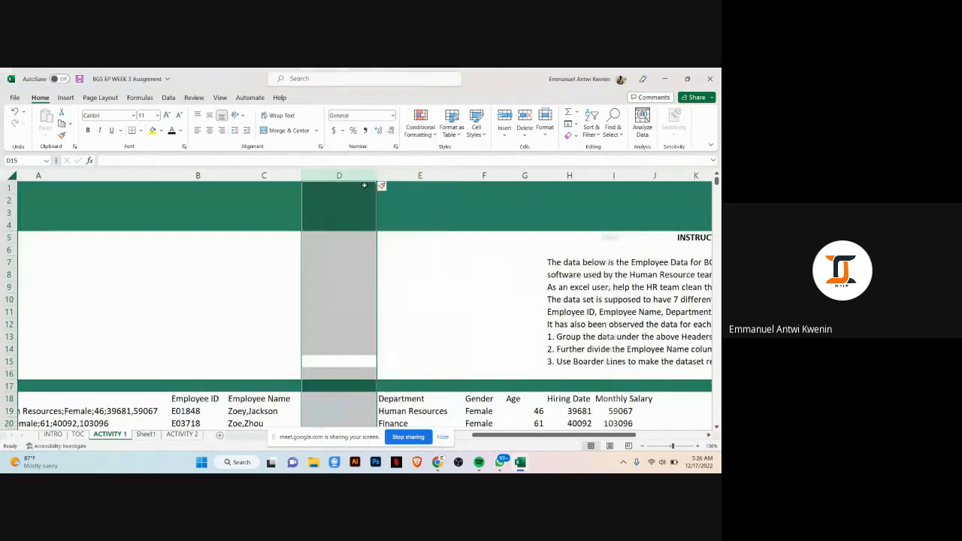
pyautogui.scroll(-3, 348, 304)
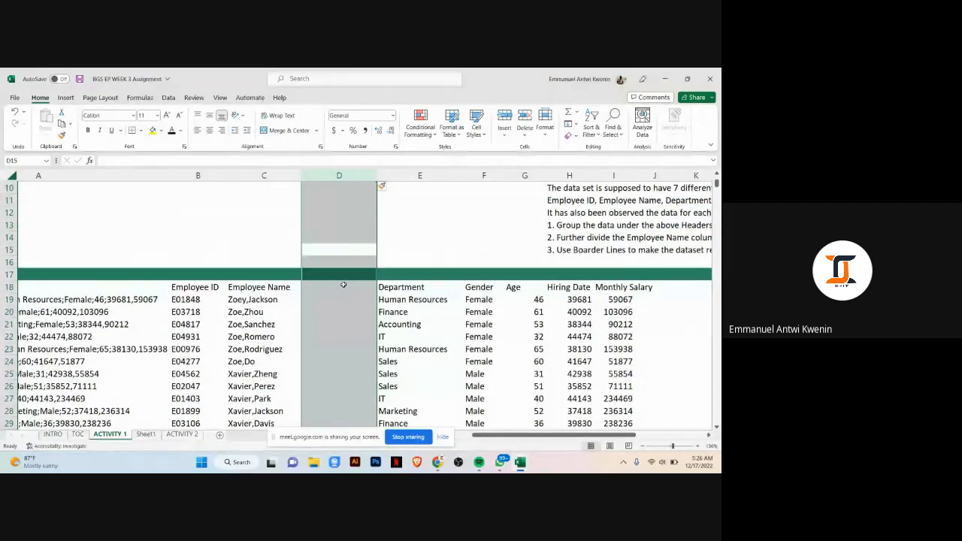
pyautogui.rightClick(305, 218)
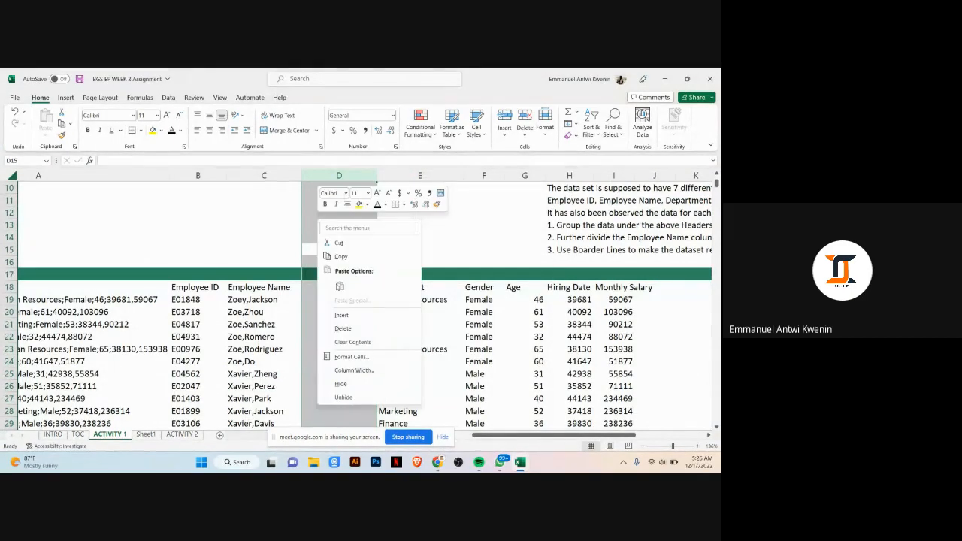
pyautogui.click(353, 323)
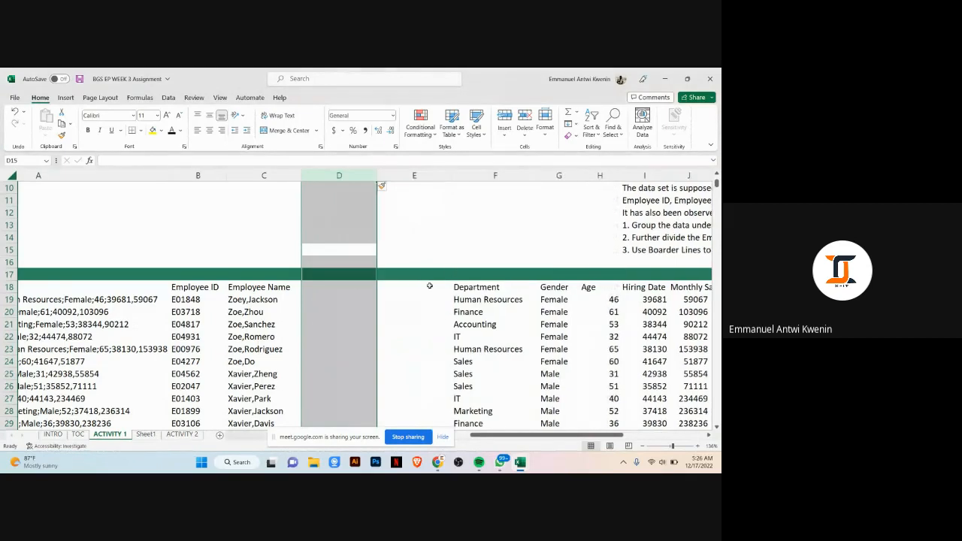
pyautogui.rightClick(348, 267)
pyautogui.click(380, 347)
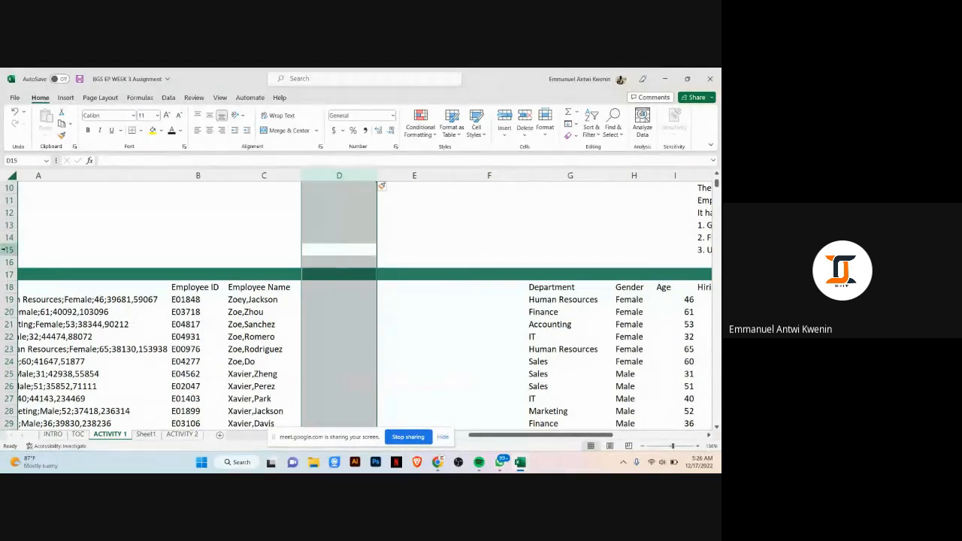
pyautogui.click(11, 311)
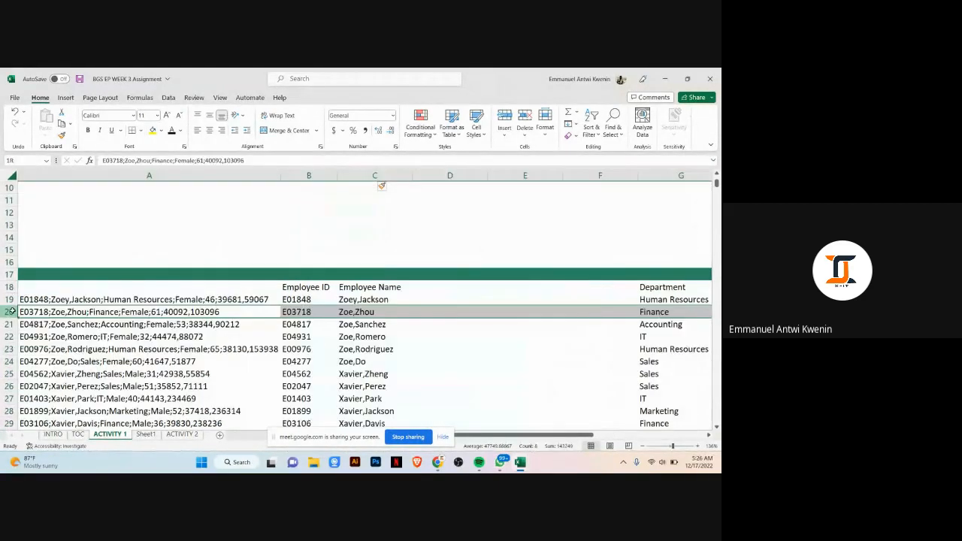
pyautogui.rightClick(12, 312)
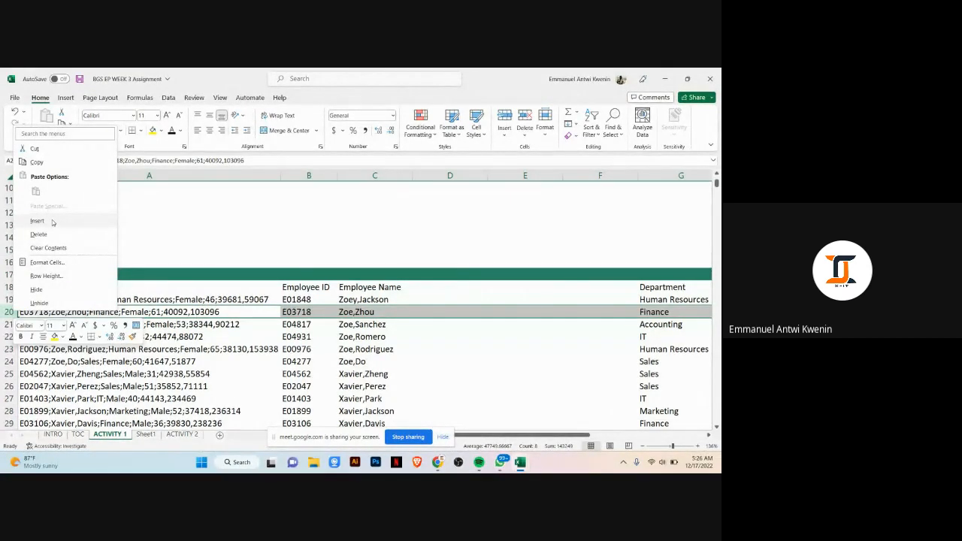
pyautogui.press('Escape')
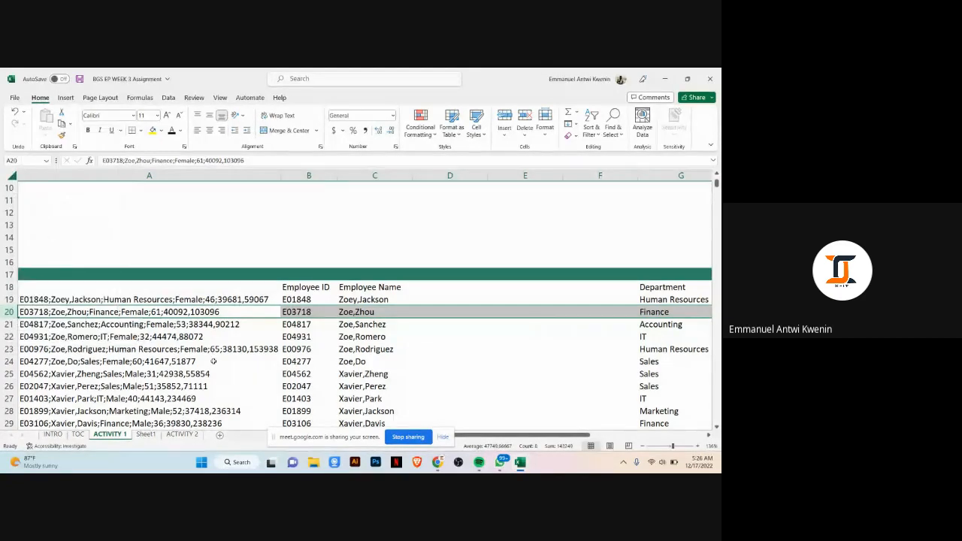
pyautogui.rightClick(9, 311)
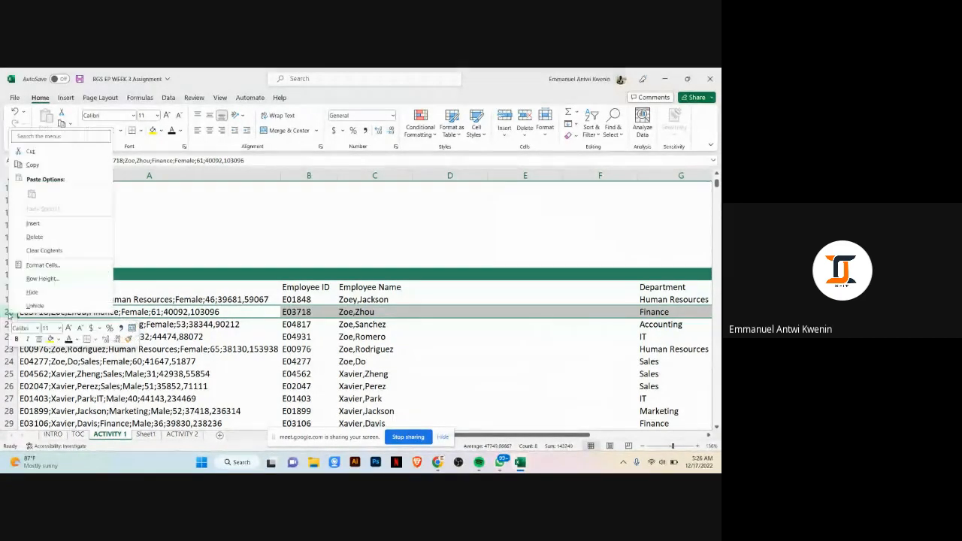
pyautogui.click(34, 225)
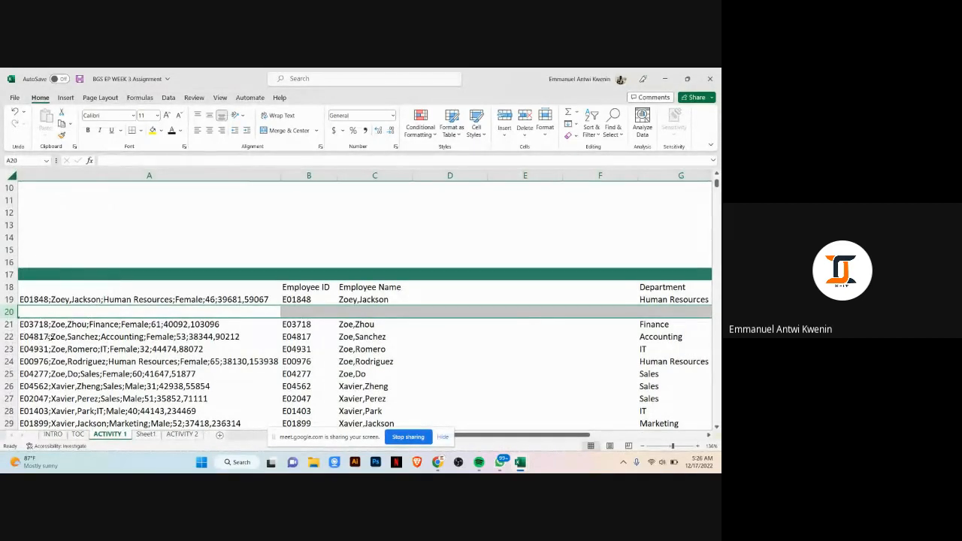
pyautogui.hotkey('ctrl', 'z')
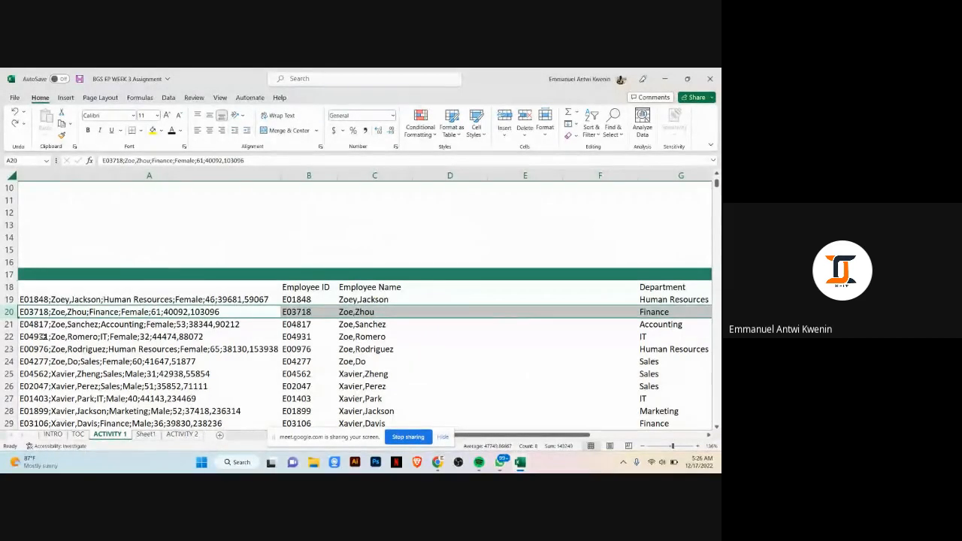
# Step: Delete one of the new blank columns, column D
pyautogui.click(461, 177)
pyautogui.hotkey('ctrl', '-')
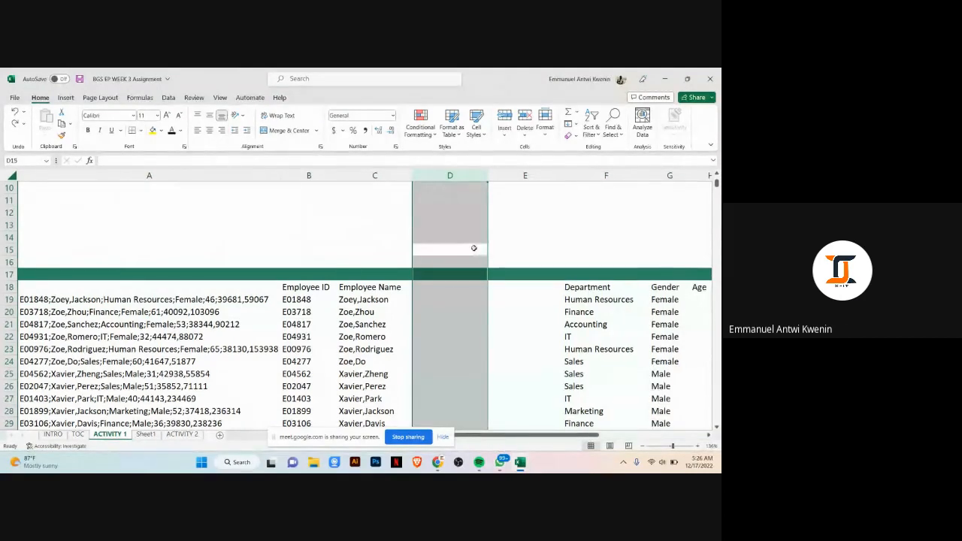
# Step: Enter the headers First Name in D18 and Second Name in E18
pyautogui.click(458, 291)
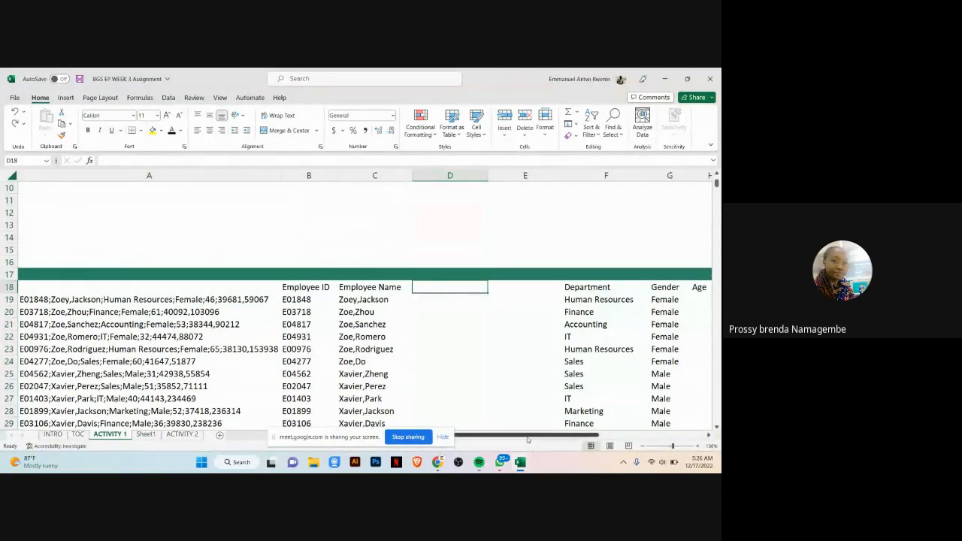
pyautogui.scroll(-2, 483, 305)
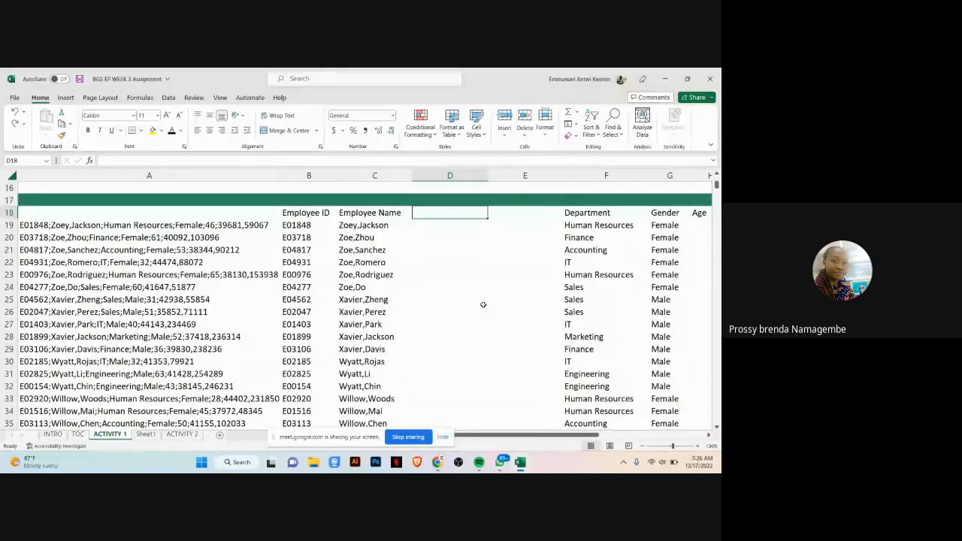
pyautogui.press('Right')
pyautogui.press('Left')
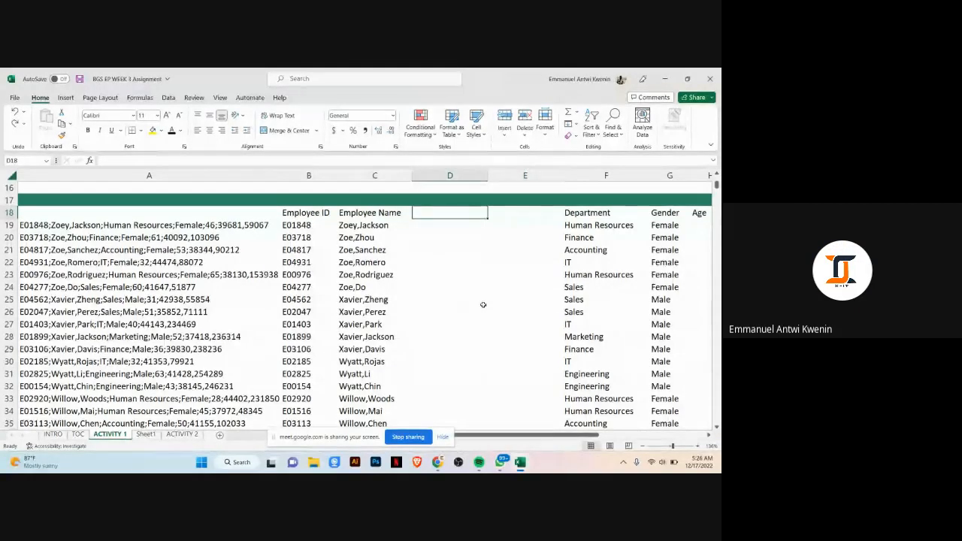
pyautogui.write('First Name')
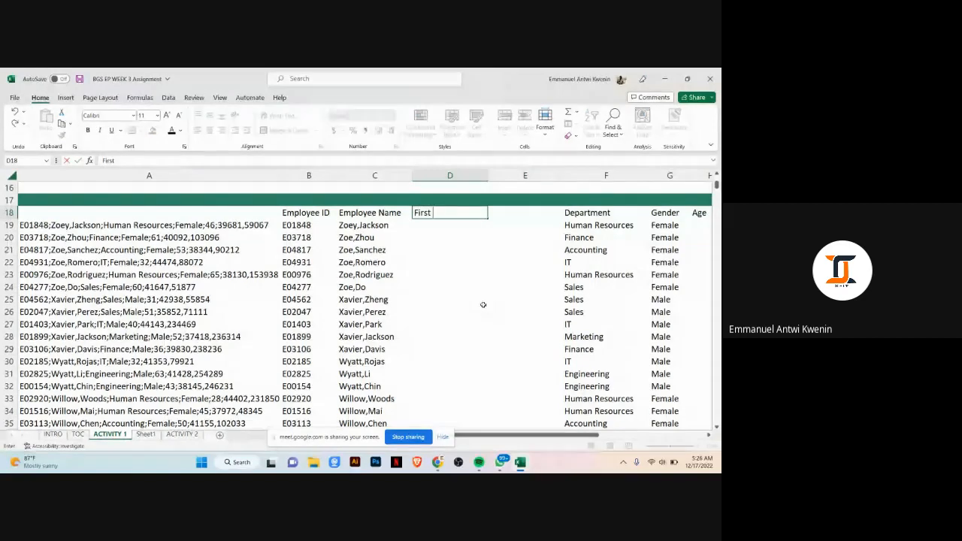
pyautogui.press('Tab')
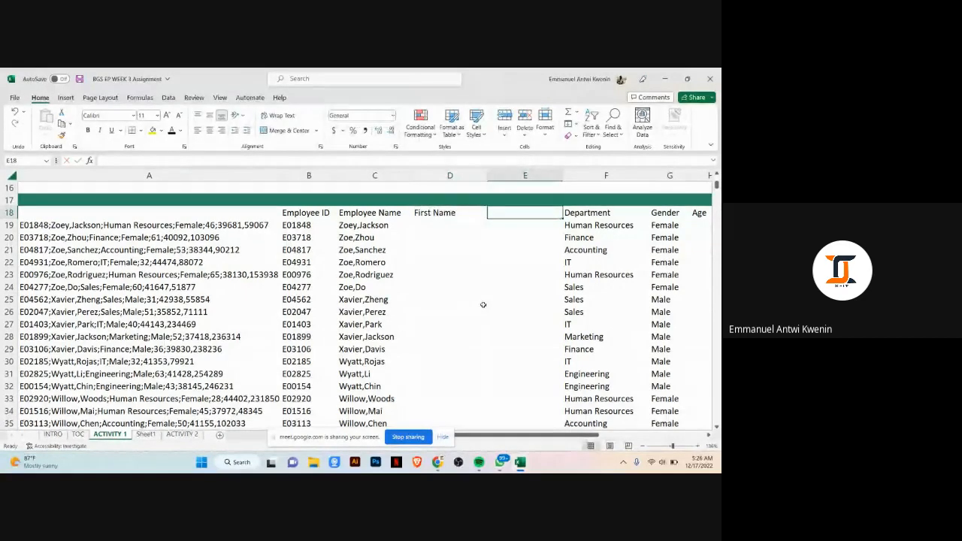
pyautogui.write('Second Name')
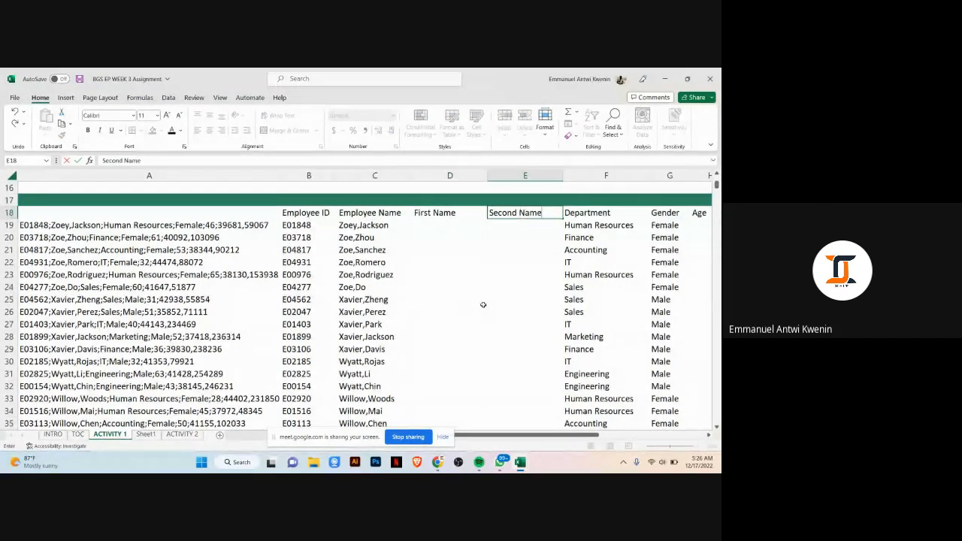
pyautogui.press('Return')
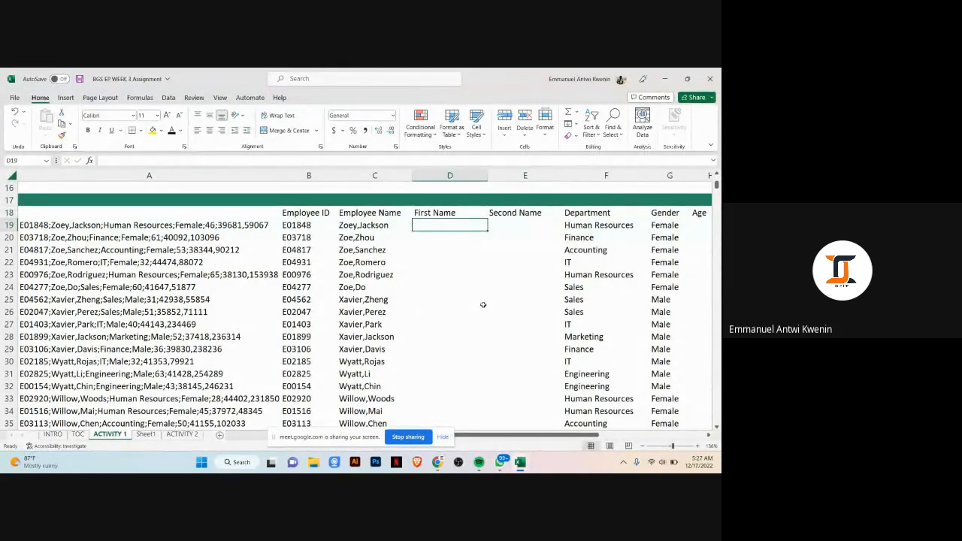
# Step: Enter Zoey and Jackson as the example names in row 19, and Flash Fill the first names in column D
pyautogui.write('Zoey')
pyautogui.press('Tab')
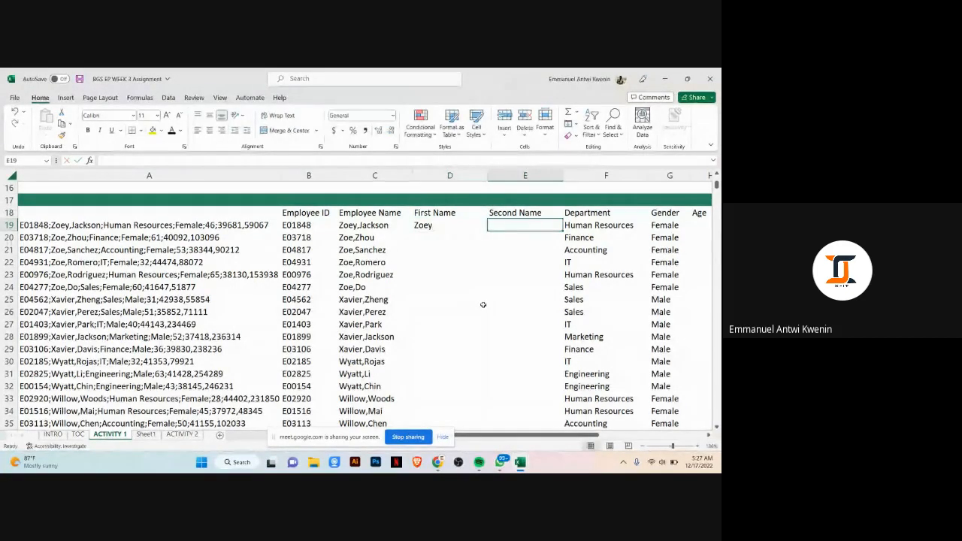
pyautogui.write('Ja')
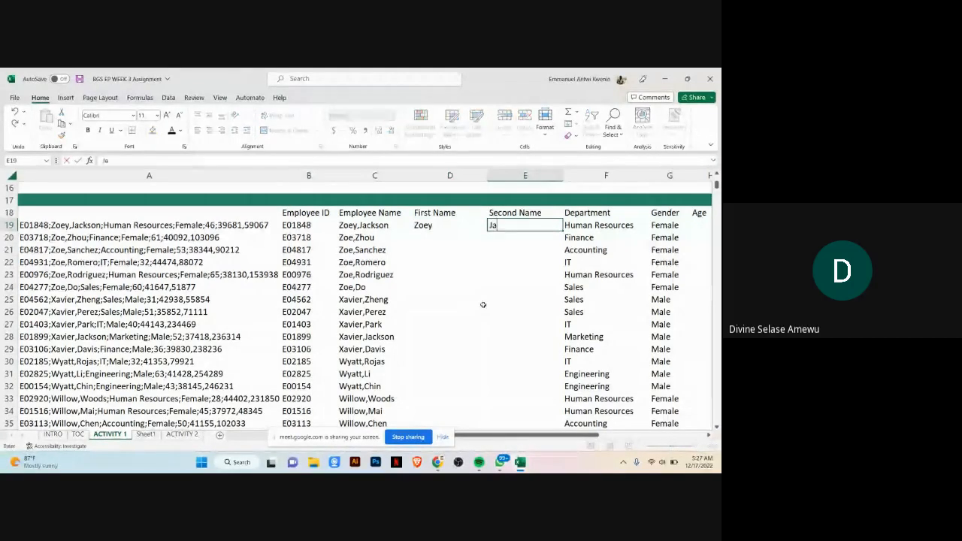
pyautogui.write('cks')
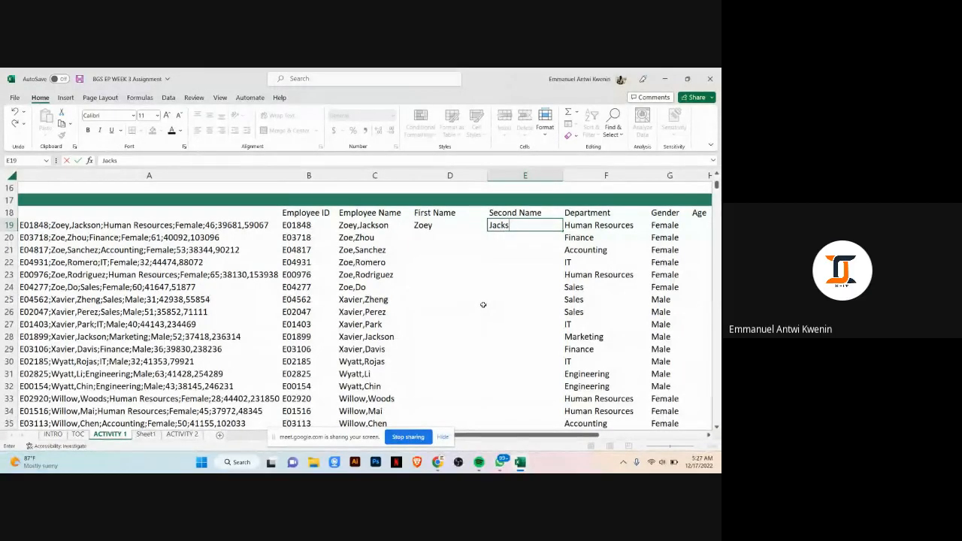
pyautogui.write('on')
pyautogui.press('Return')
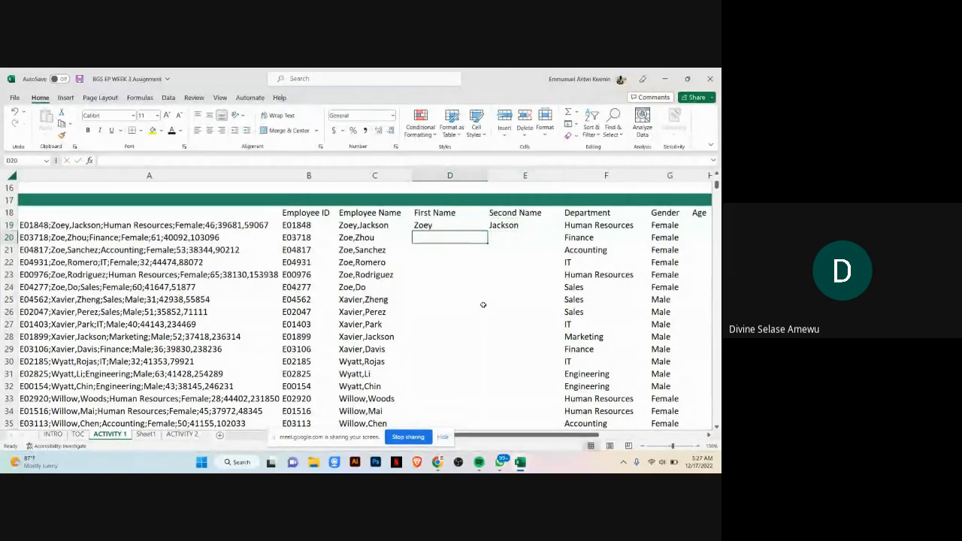
pyautogui.hotkey('ctrl', 'e')
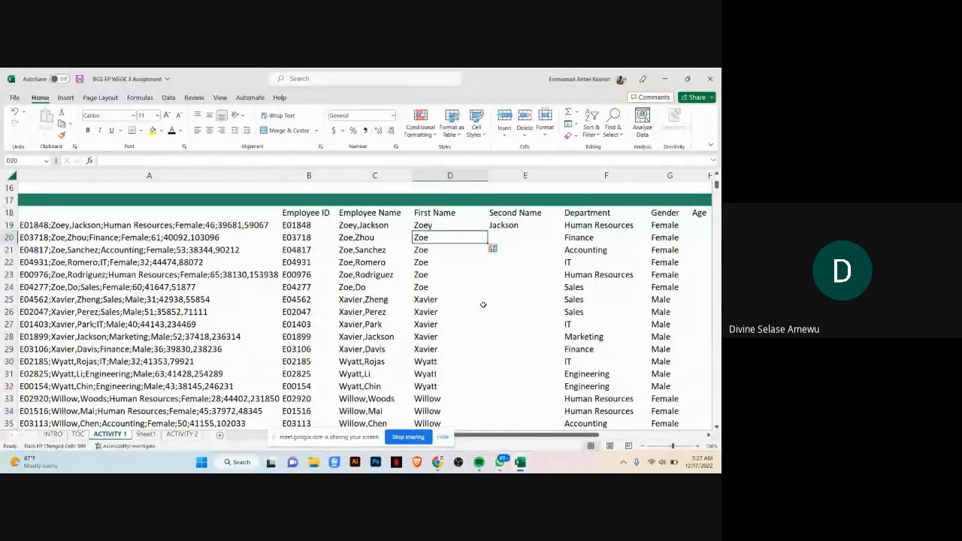
# Step: Flash Fill the second names down column E from the Jackson example
pyautogui.press('Right')
pyautogui.hotkey('ctrl', 'e')
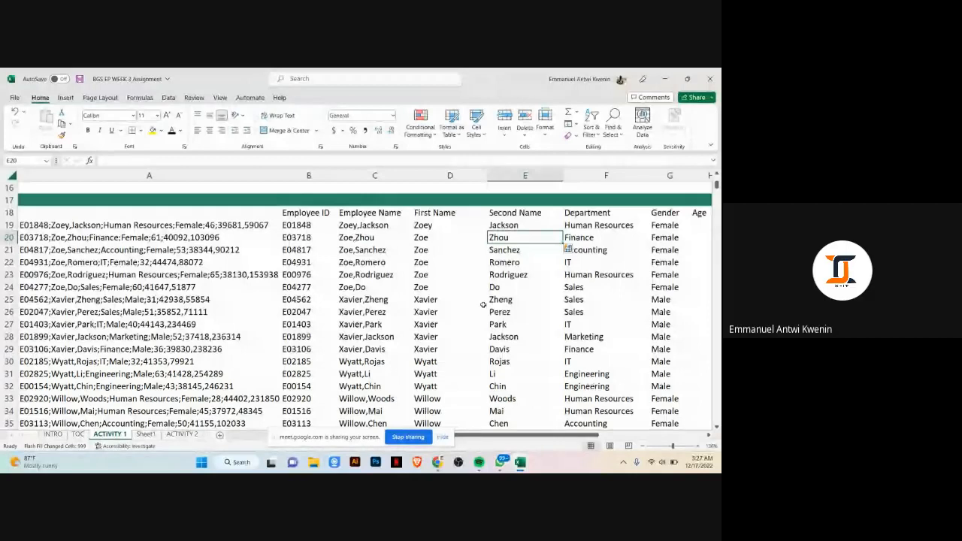
pyautogui.scroll(5, 564, 225)
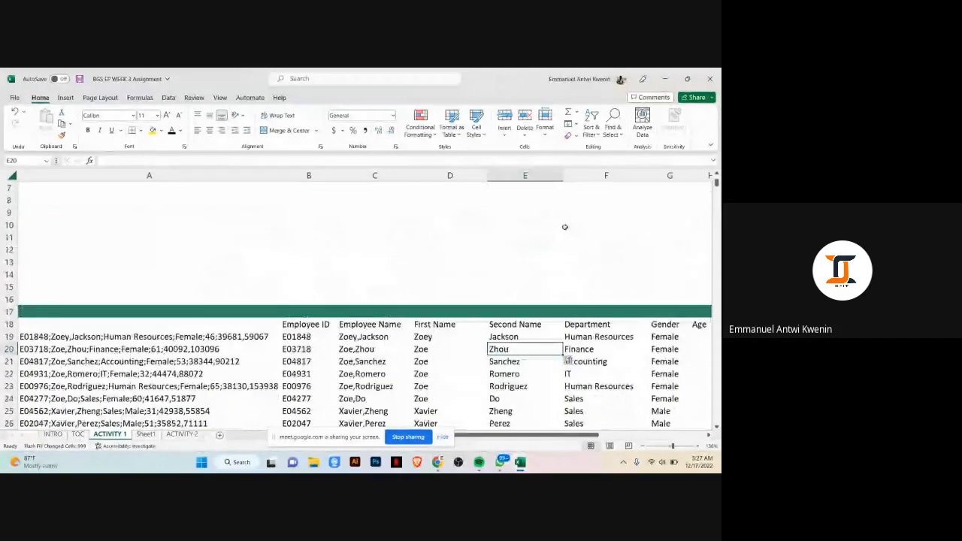
pyautogui.scroll(-2, 565, 225)
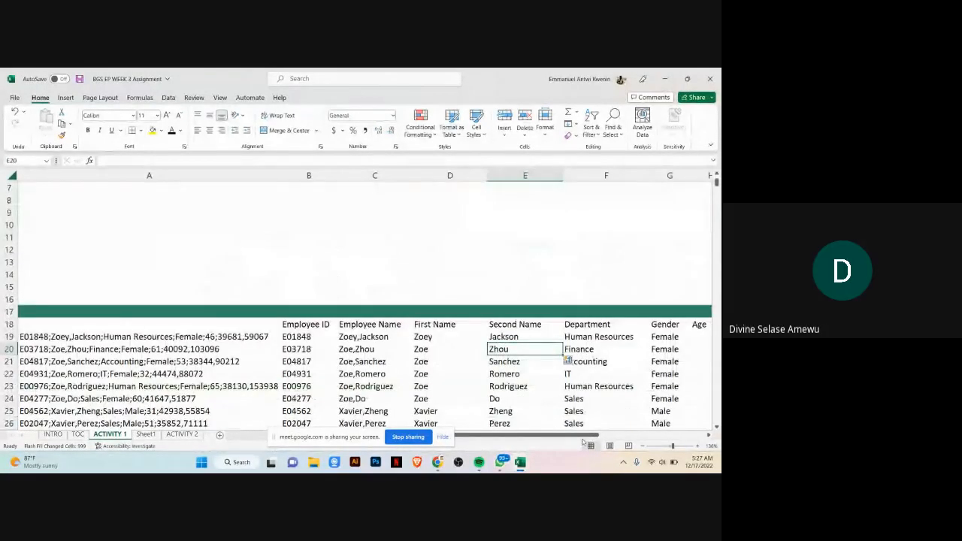
# Step: Review the task instructions and the split employee data on the Activity 1 sheet
pyautogui.moveTo(585, 434); pyautogui.dragTo(659, 434)
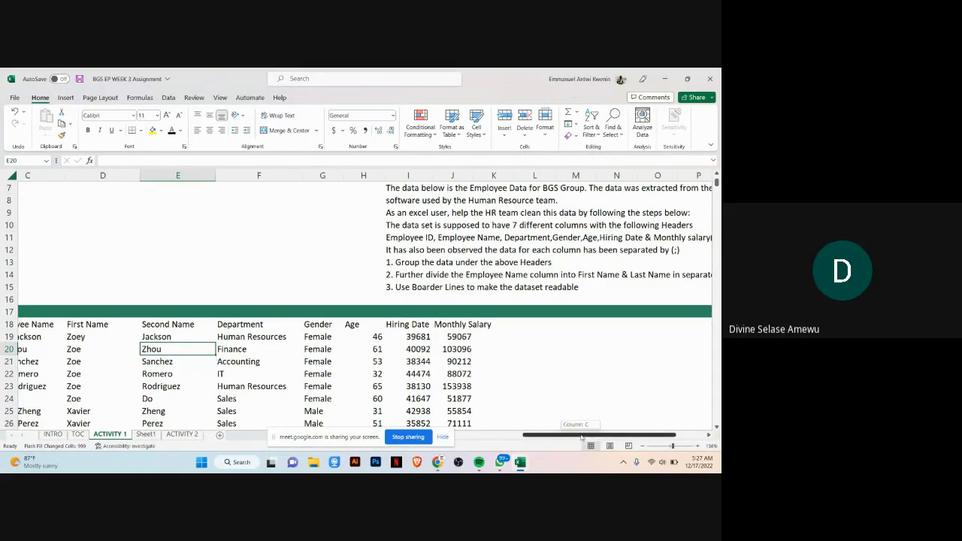
pyautogui.moveTo(581, 435); pyautogui.dragTo(496, 436)
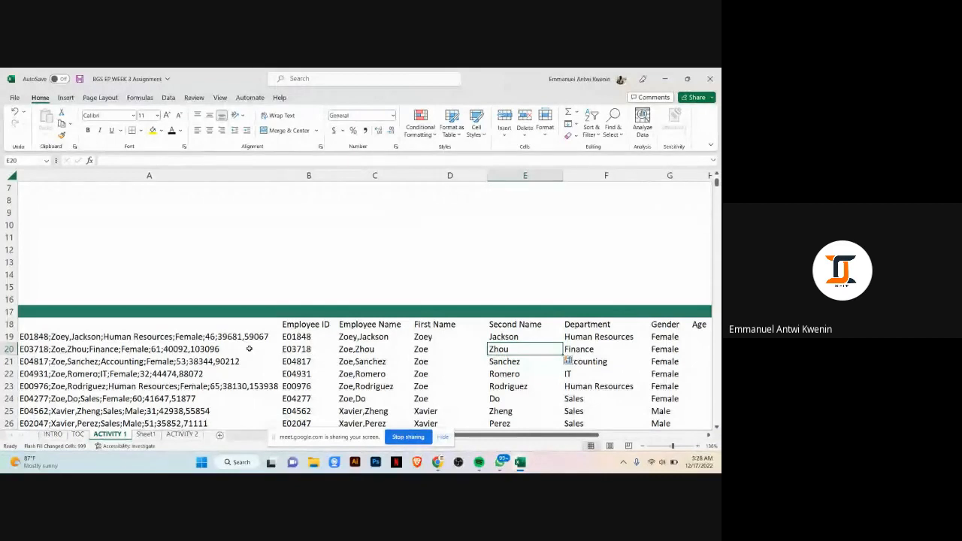
pyautogui.scroll(-2, 223, 339)
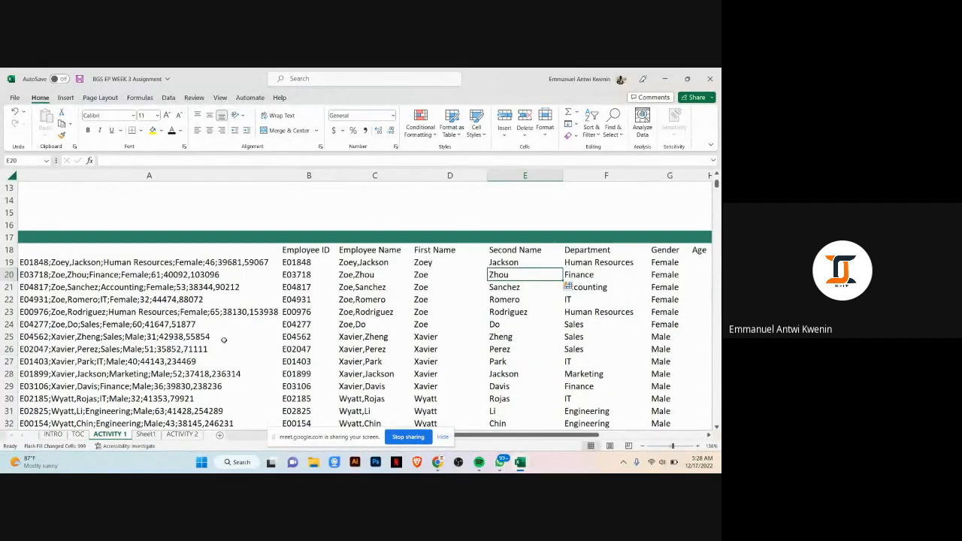
pyautogui.scroll(2, 252, 331)
pyautogui.scroll(-1, 250, 301)
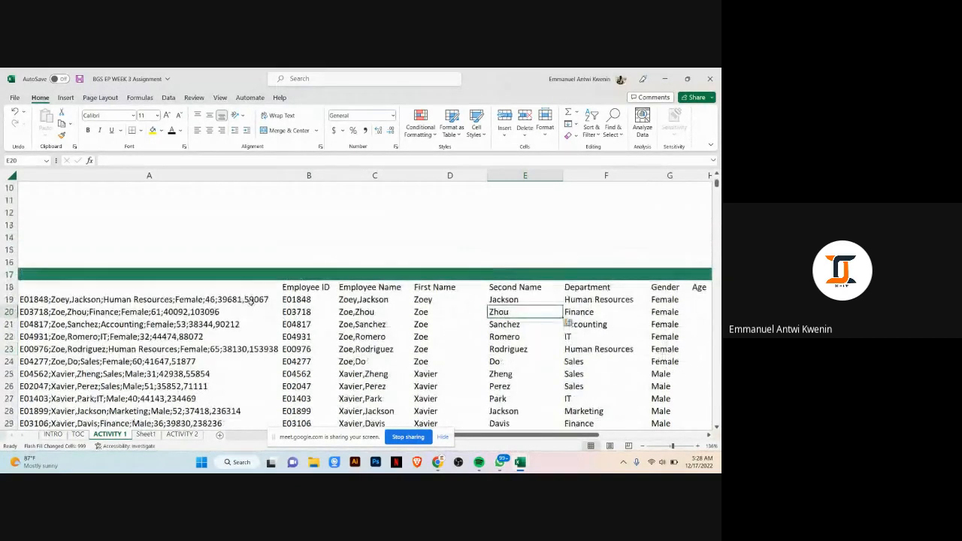
pyautogui.click(250, 301)
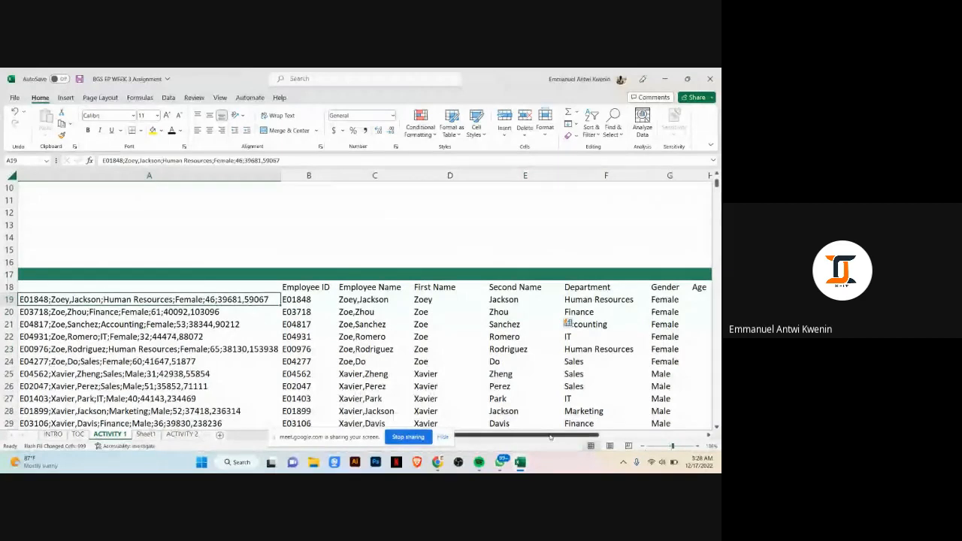
pyautogui.moveTo(551, 437); pyautogui.dragTo(629, 434)
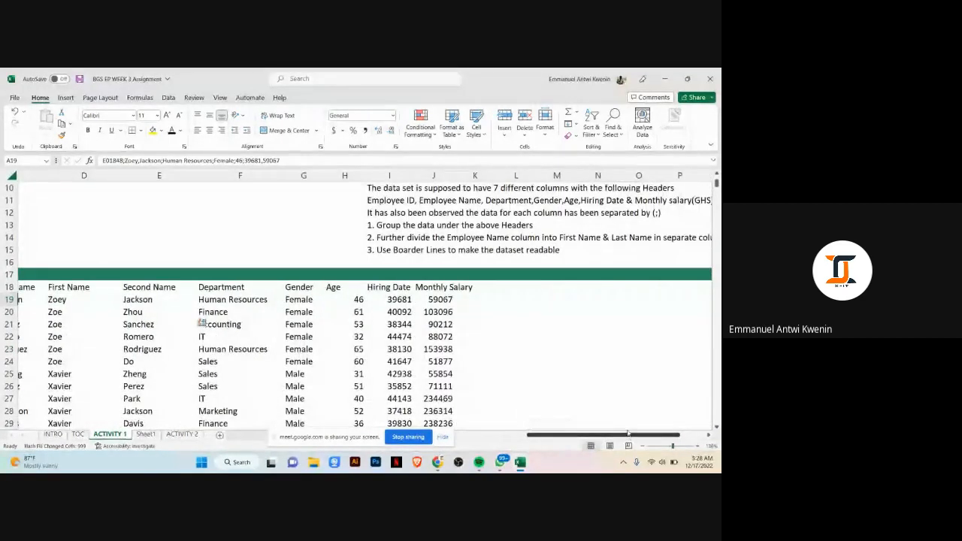
pyautogui.scroll(2, 587, 346)
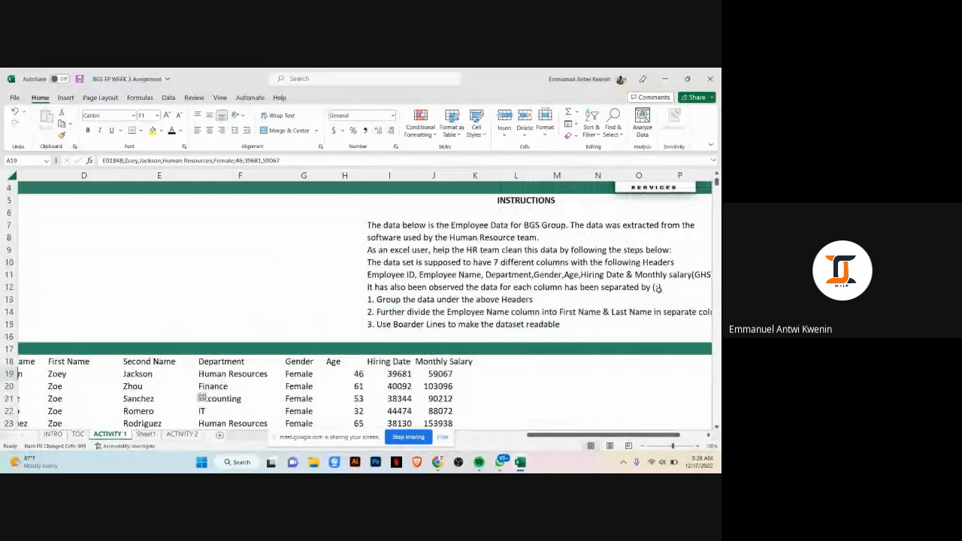
pyautogui.click(372, 288)
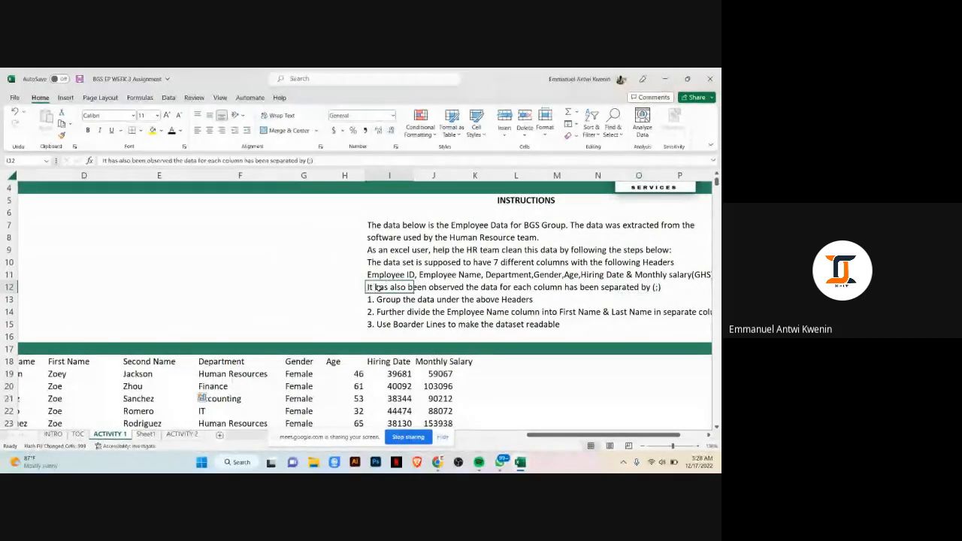
pyautogui.click(655, 288)
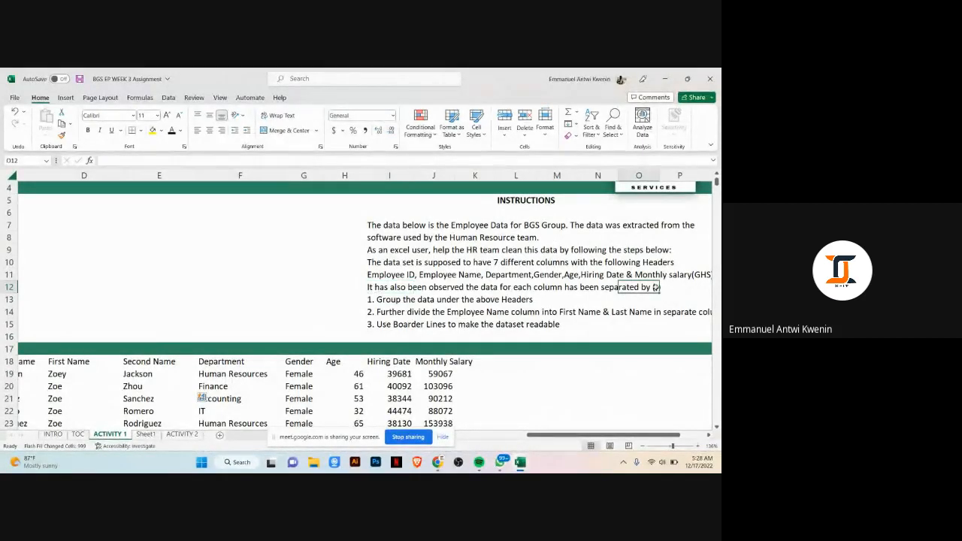
pyautogui.hscroll(-5, 233, 368)
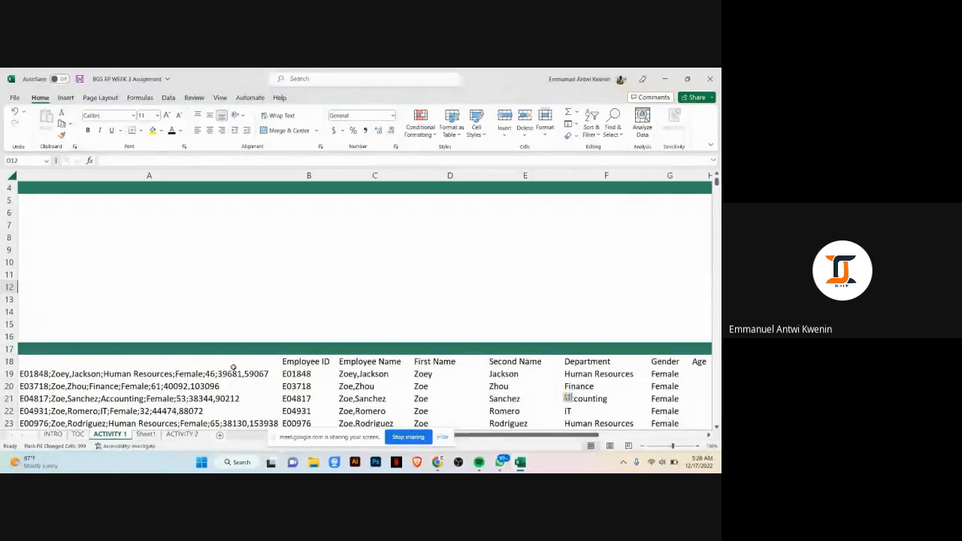
pyautogui.click(213, 374)
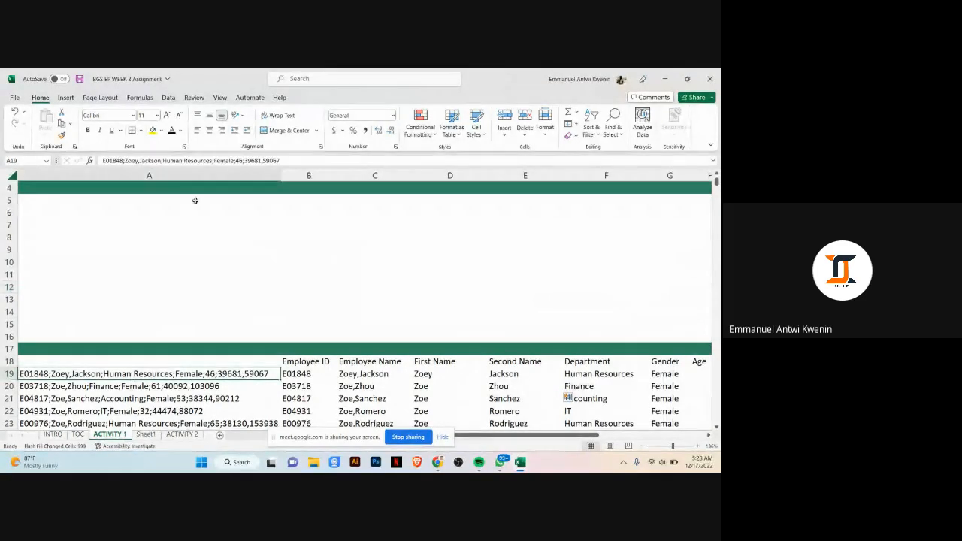
pyautogui.click(261, 161)
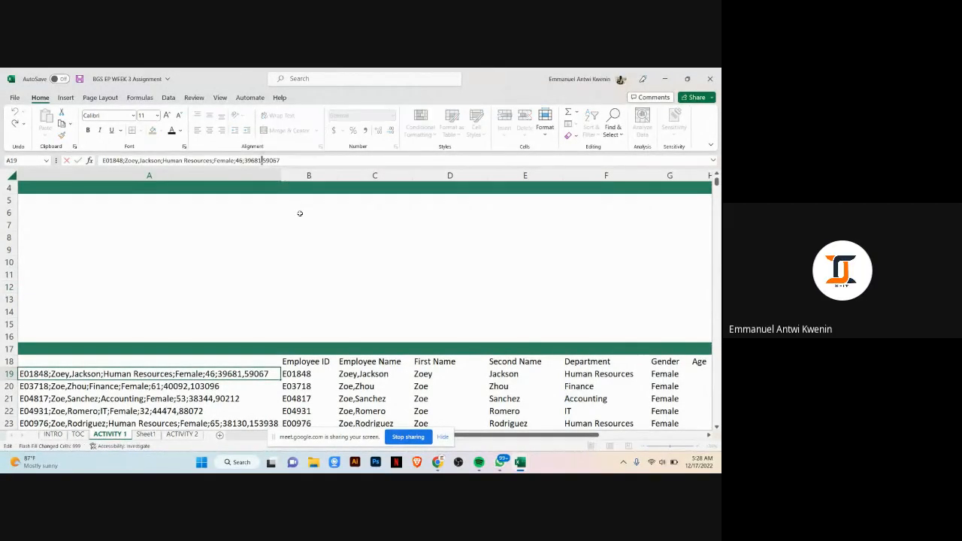
pyautogui.click(383, 311)
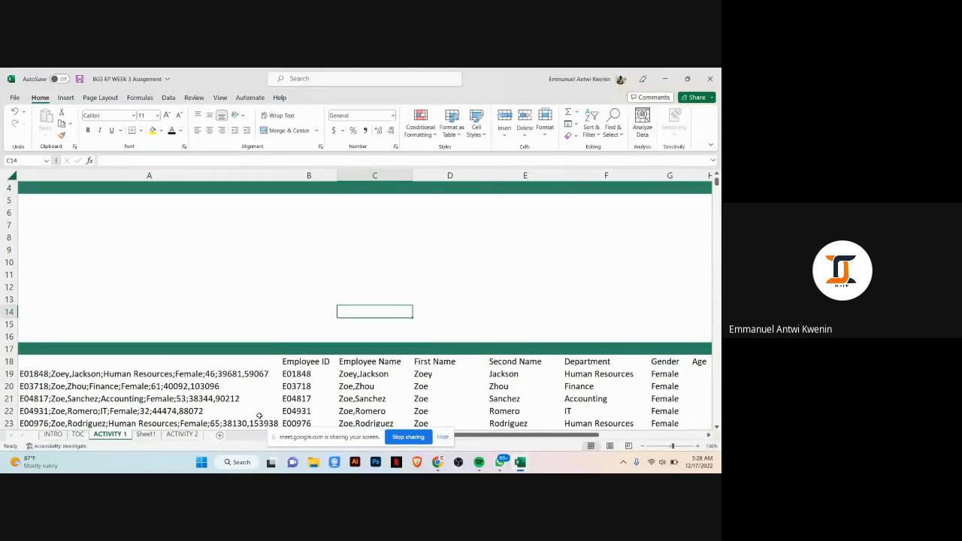
pyautogui.scroll(-2, 487, 283)
pyautogui.moveTo(539, 435)
pyautogui.mouseDown()
pyautogui.moveTo(572, 435)
pyautogui.moveTo(528, 436)
pyautogui.mouseUp()
# Step: Switch to the Activity 2 sheet and examine its instructions and the bonus scheme table
pyautogui.click(182, 435)
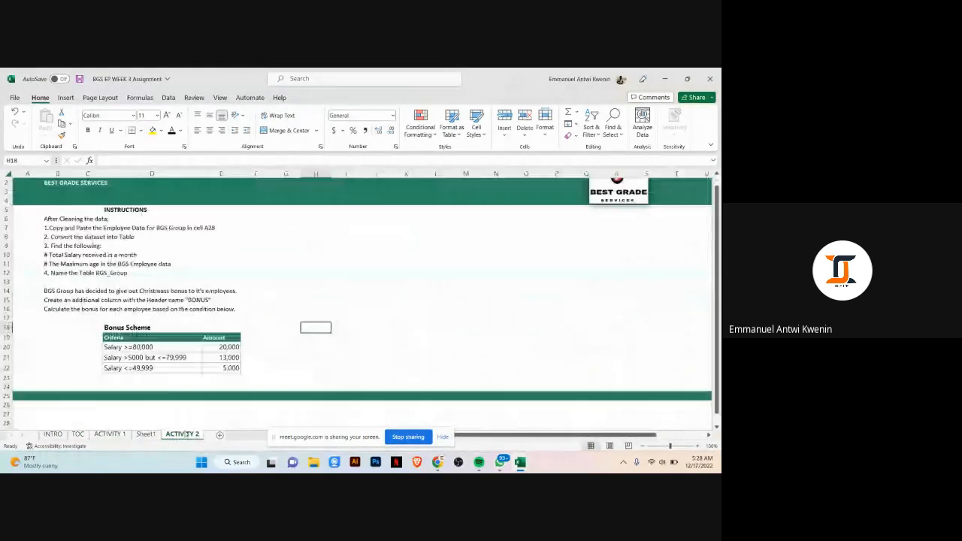
pyautogui.scroll(-2, 361, 300)
pyautogui.moveTo(131, 320); pyautogui.dragTo(207, 346)
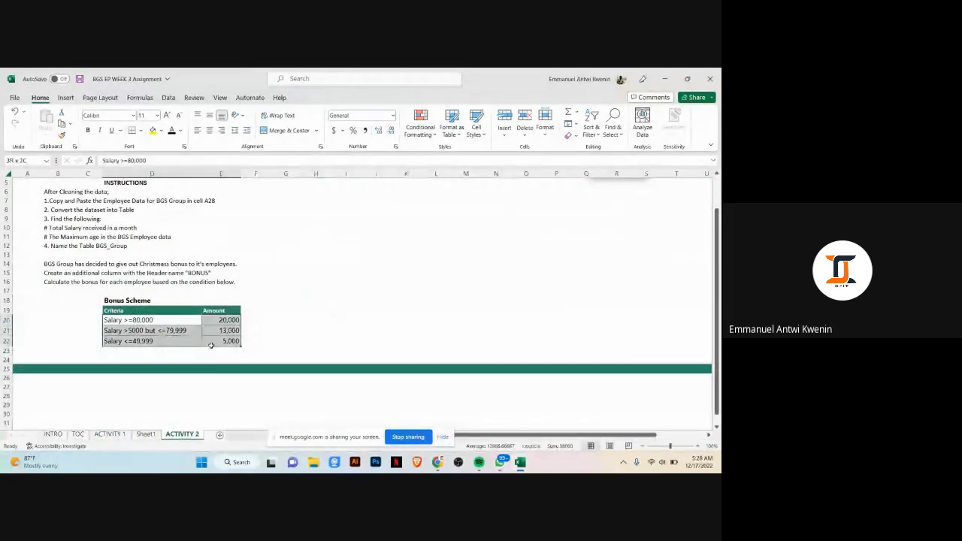
pyautogui.click(139, 331)
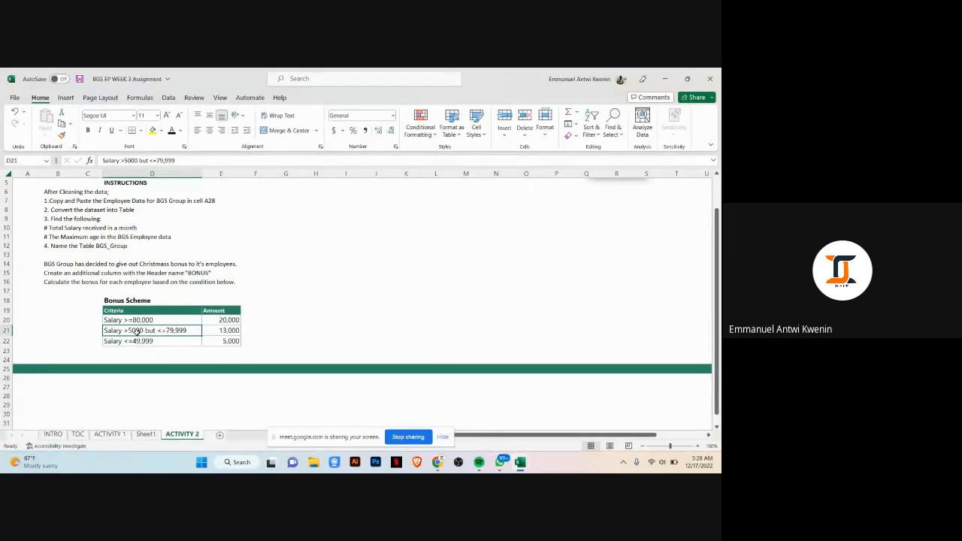
pyautogui.click(258, 329)
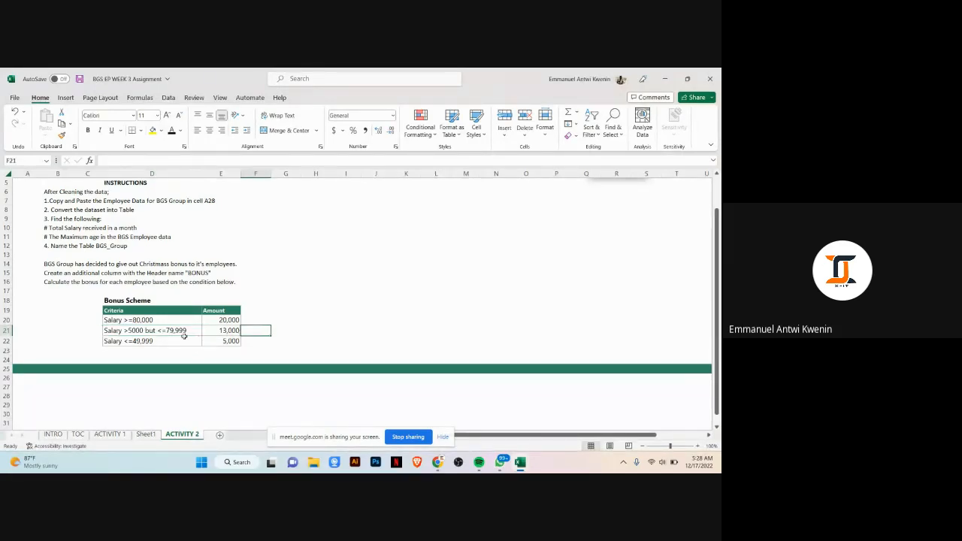
pyautogui.click(181, 334)
pyautogui.press('Right')
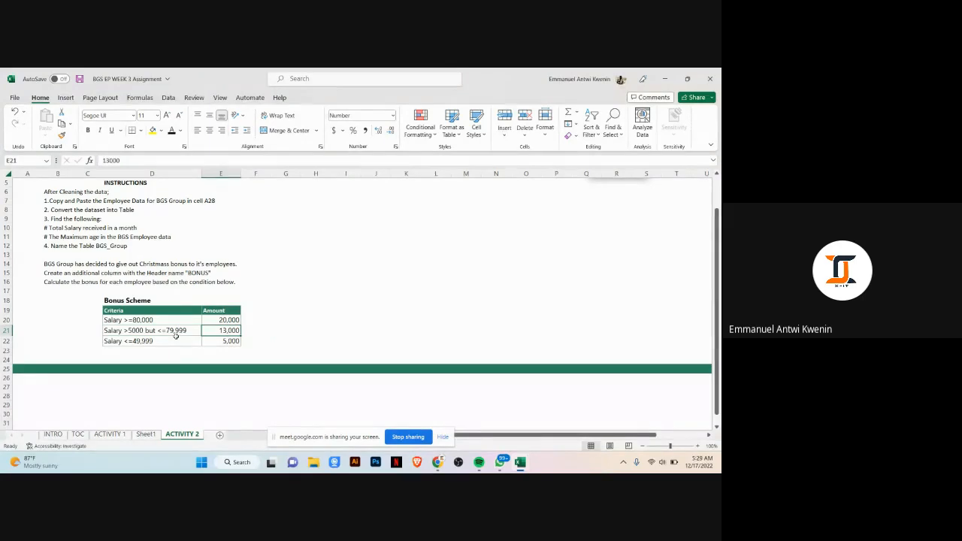
# Step: Return to Activity 1 and scroll through the cleaned employee columns and the instructions
pyautogui.click(111, 435)
pyautogui.scroll(-1, 288, 312)
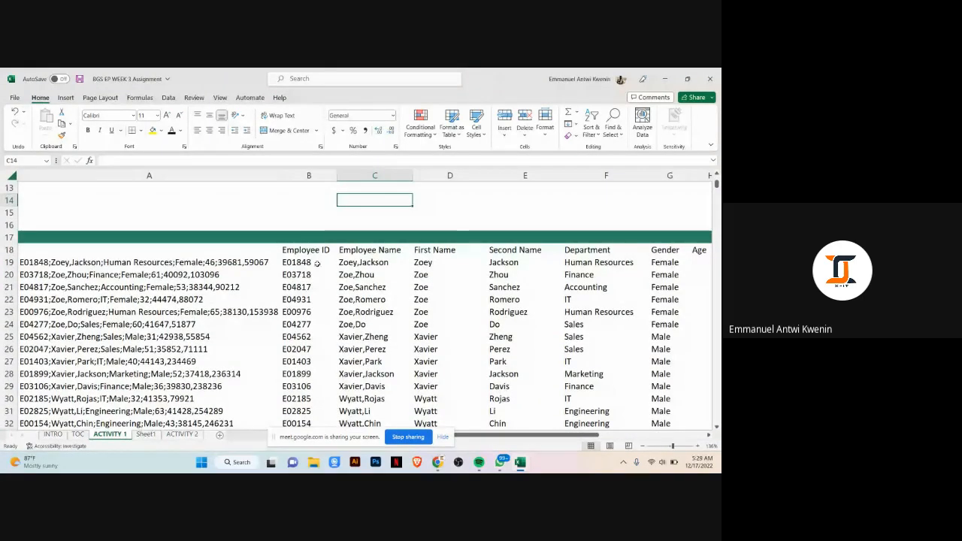
pyautogui.scroll(-8, 288, 312)
pyautogui.scroll(-5, 397, 306)
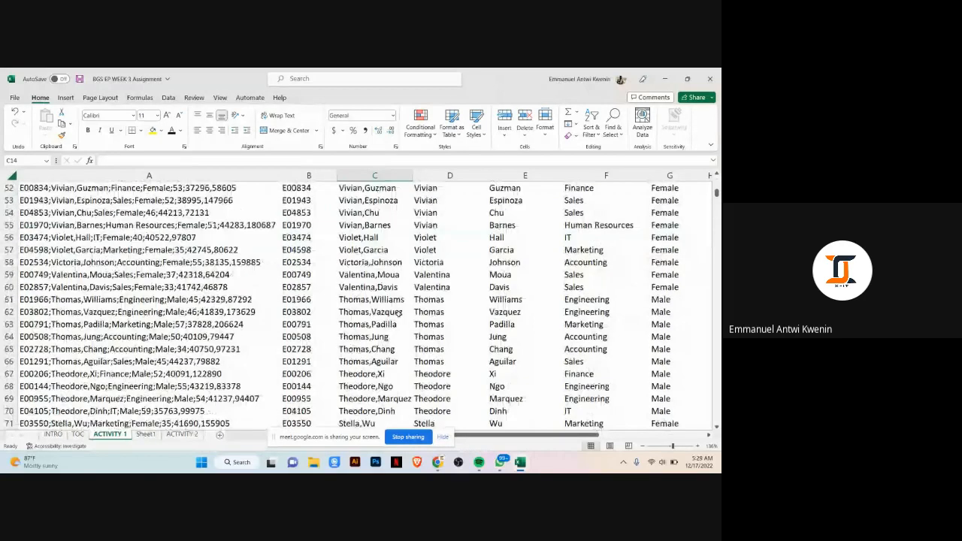
pyautogui.scroll(8, 397, 309)
pyautogui.scroll(7, 396, 311)
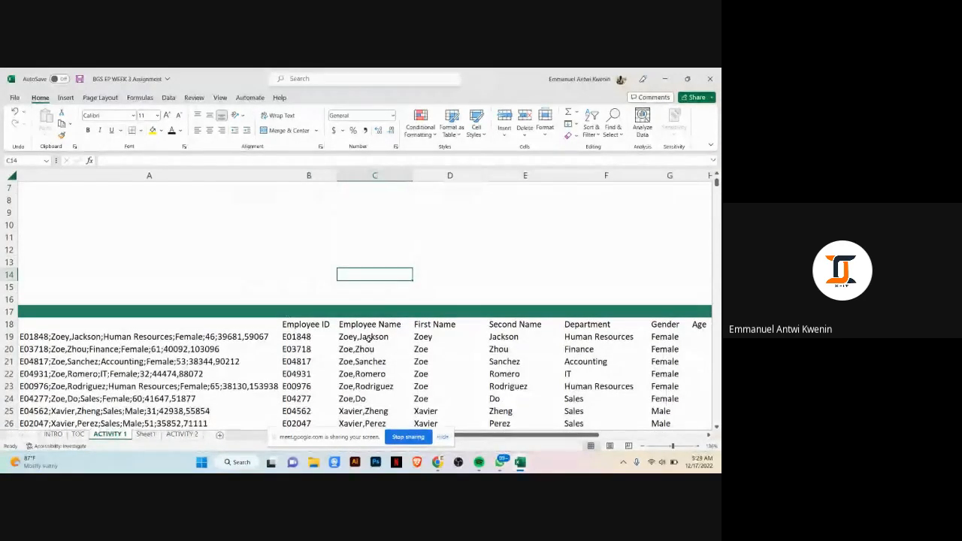
pyautogui.click(361, 336)
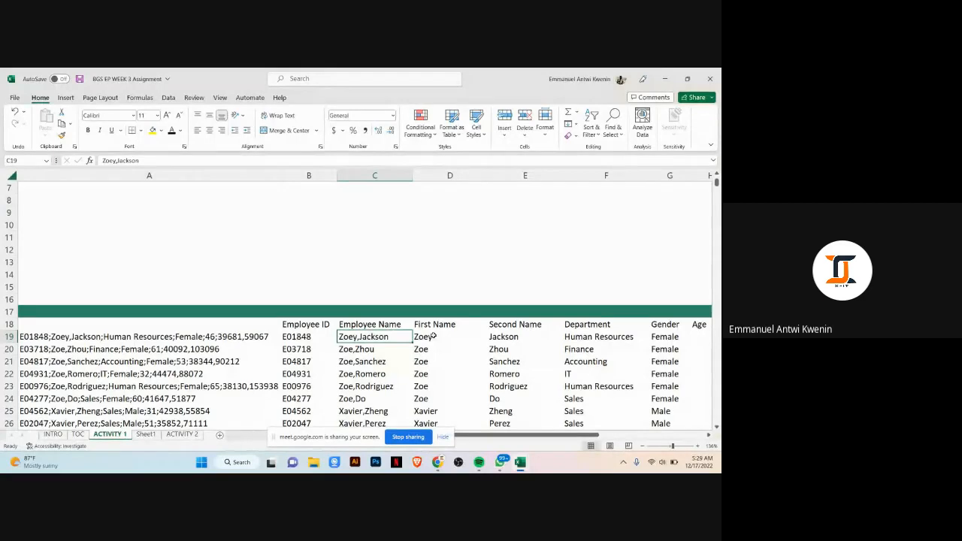
pyautogui.click(489, 336)
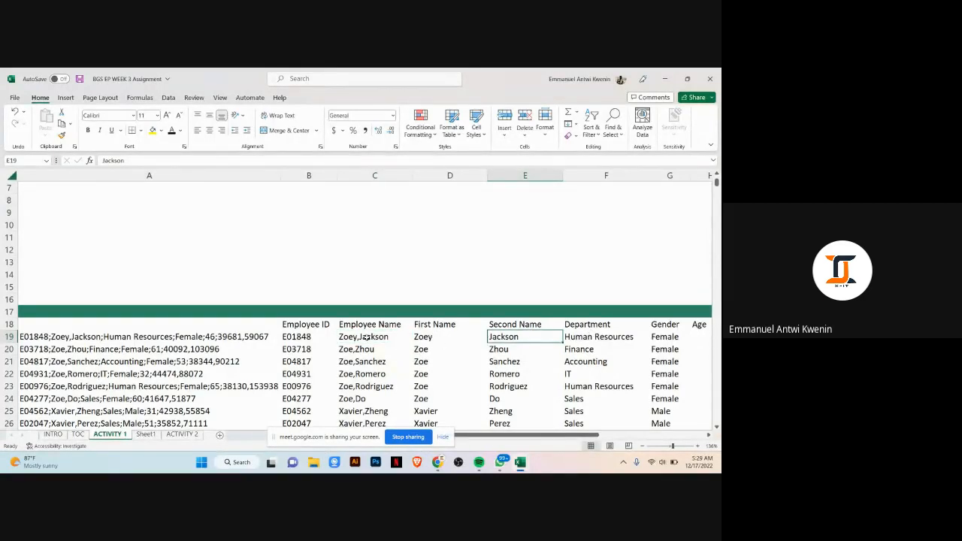
pyautogui.scroll(-5, 264, 315)
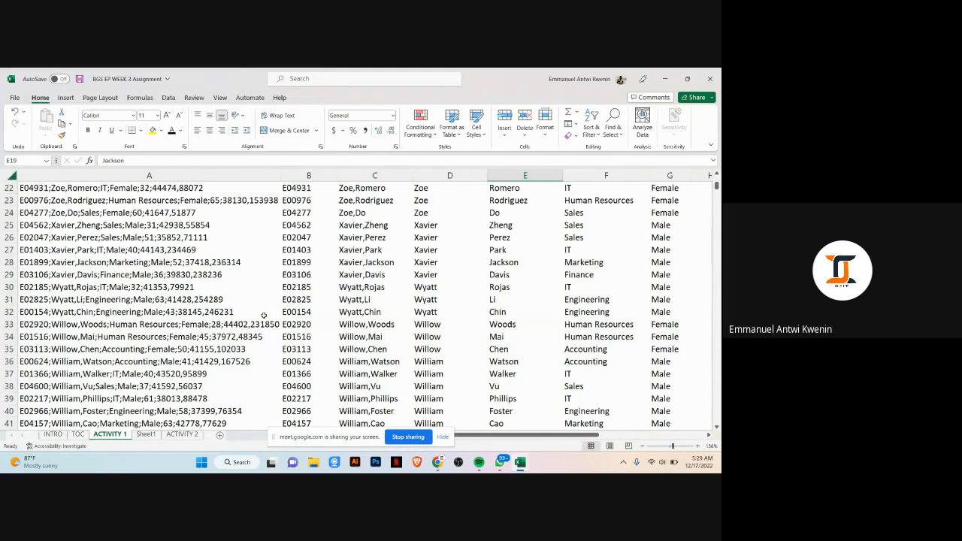
pyautogui.scroll(2, 264, 314)
pyautogui.scroll(-20, 110, 246)
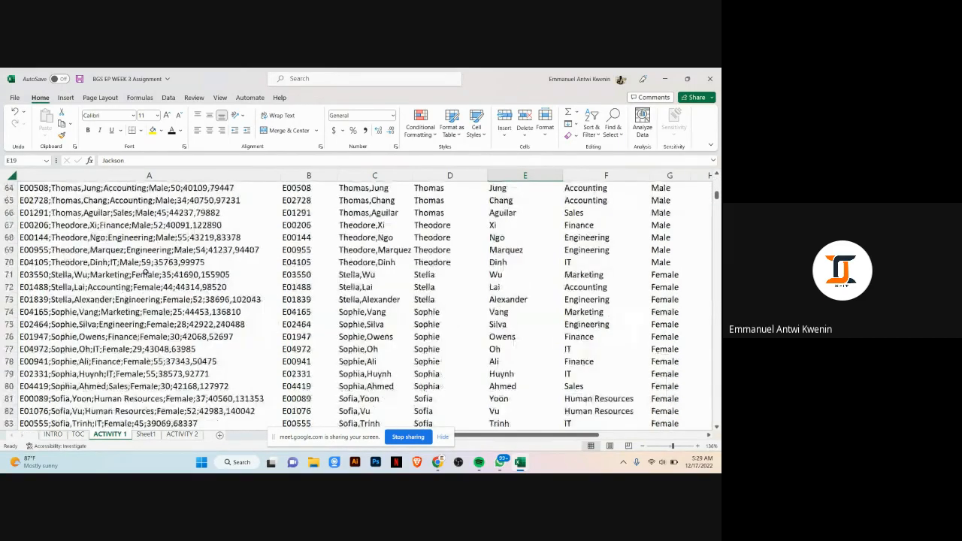
pyautogui.moveTo(717, 202); pyautogui.dragTo(718, 180)
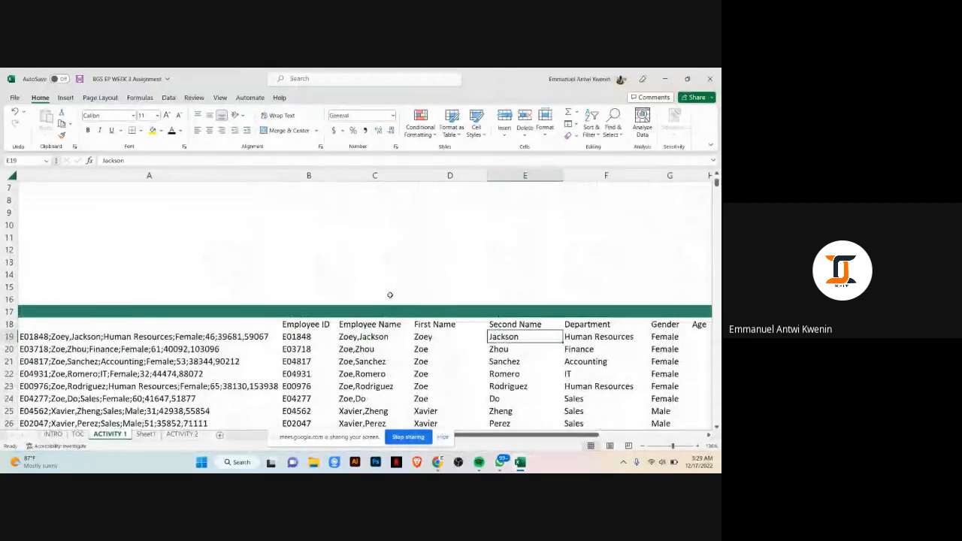
pyautogui.scroll(-3, 397, 288)
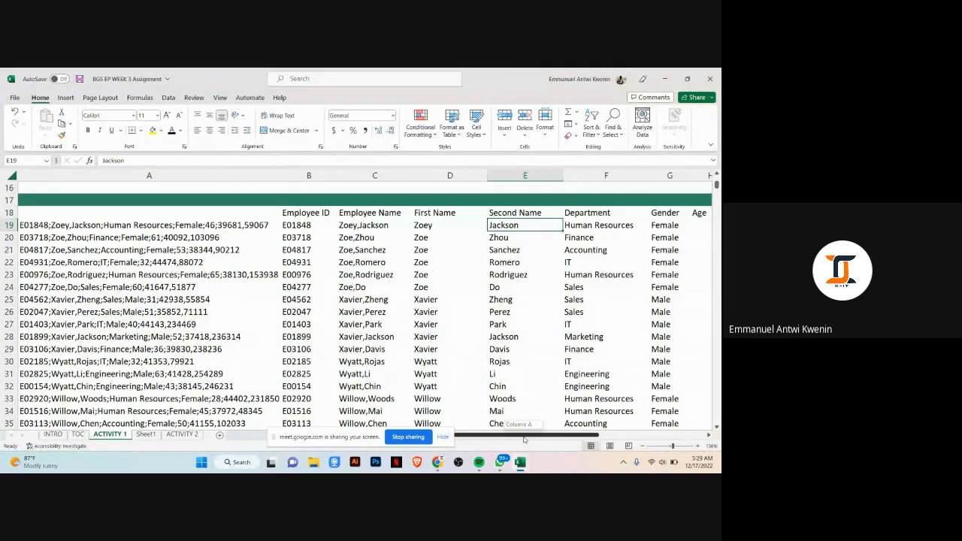
pyautogui.moveTo(524, 439); pyautogui.dragTo(562, 437)
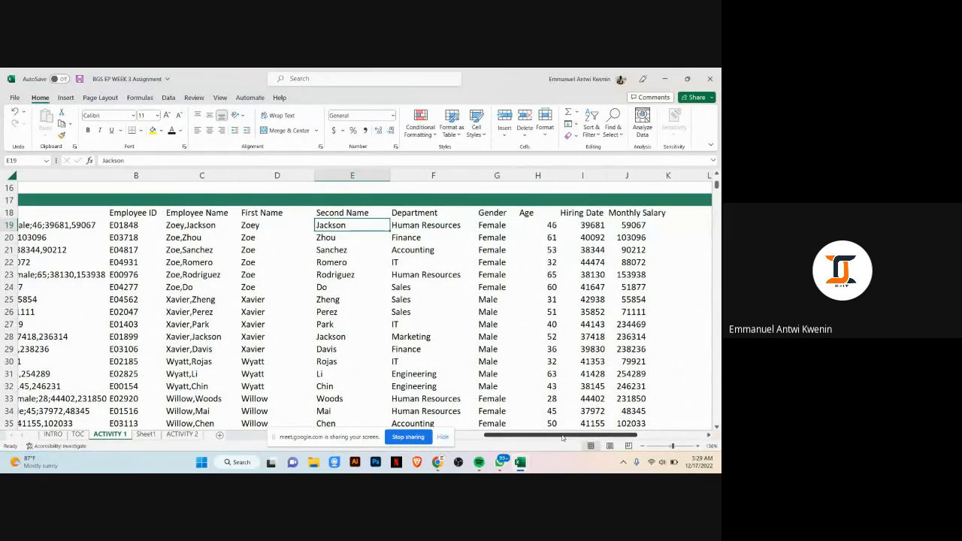
pyautogui.click(403, 257)
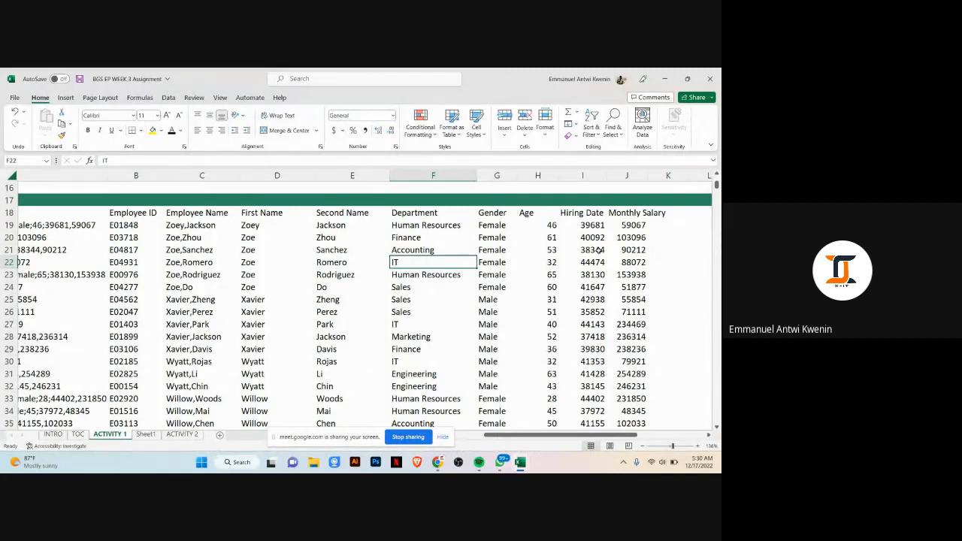
pyautogui.scroll(2, 537, 274)
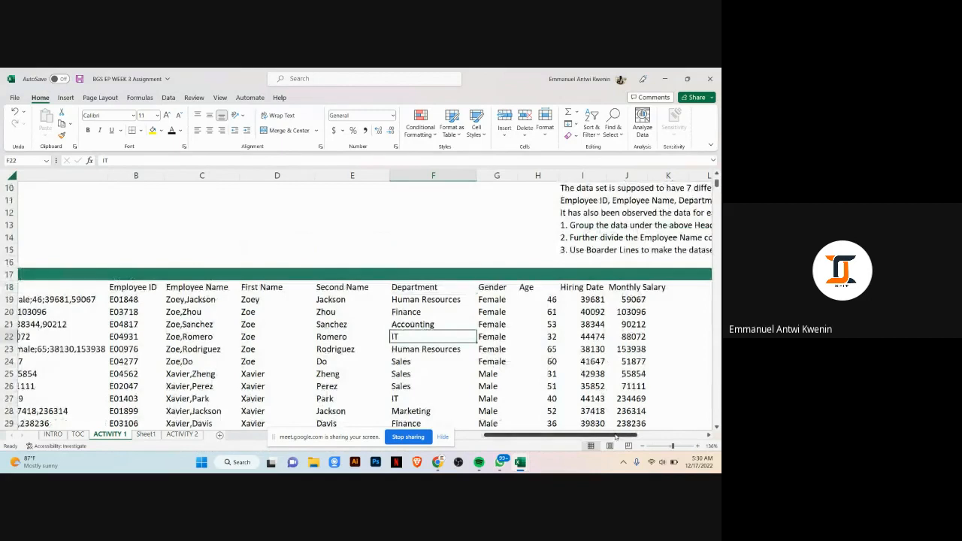
pyautogui.moveTo(615, 436); pyautogui.dragTo(680, 442)
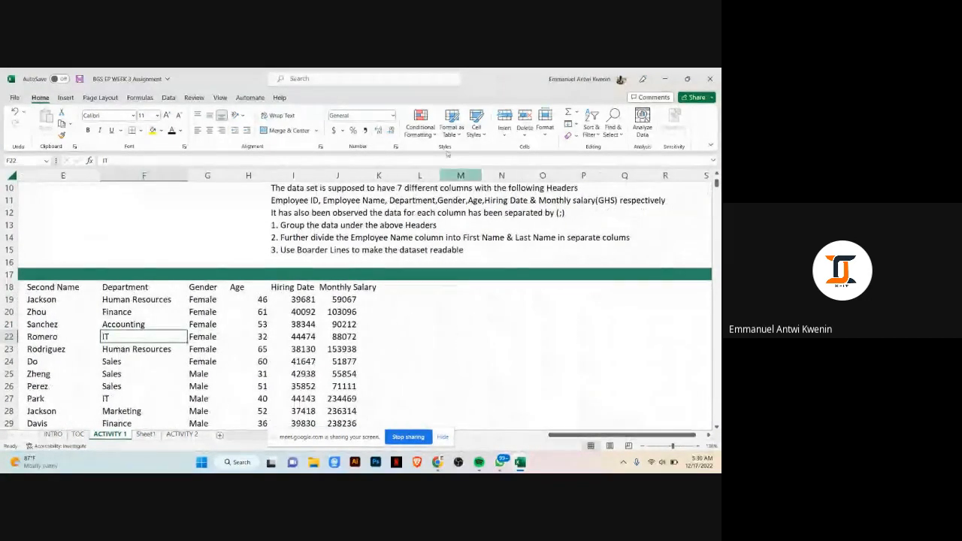
pyautogui.click(357, 227)
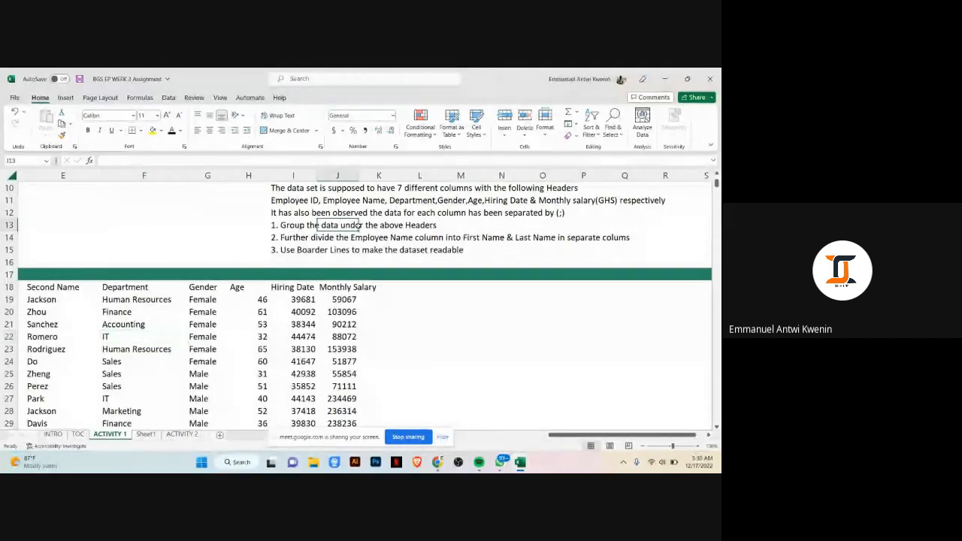
# Step: Delete the combined Employee Name column so First Name and Second Name sit next to Employee ID
pyautogui.click(319, 237)
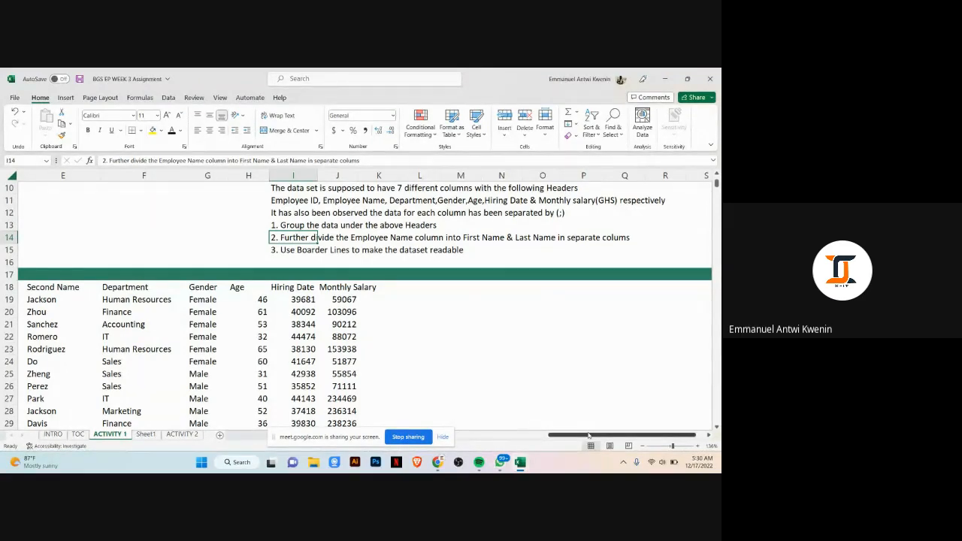
pyautogui.moveTo(589, 434); pyautogui.dragTo(529, 434)
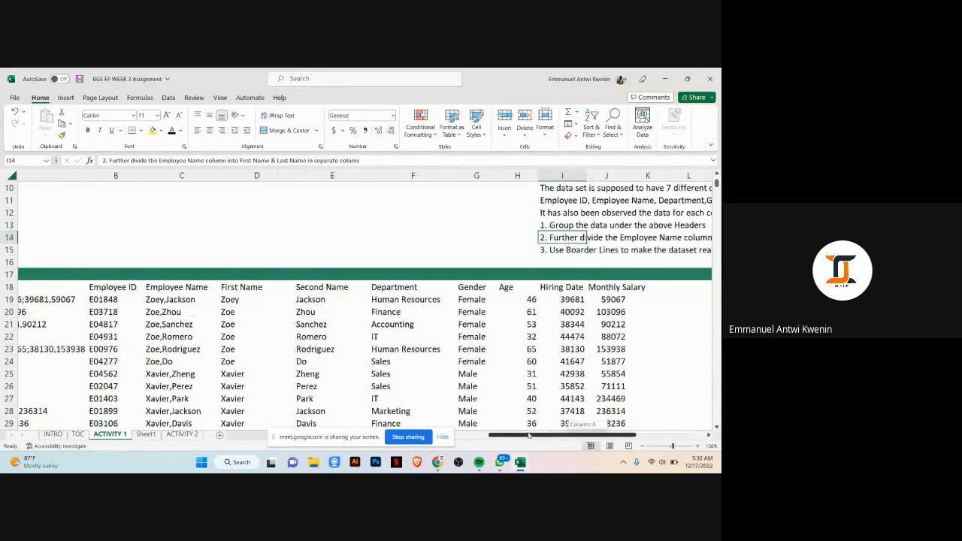
pyautogui.click(175, 178)
pyautogui.rightClick(175, 178)
pyautogui.click(206, 286)
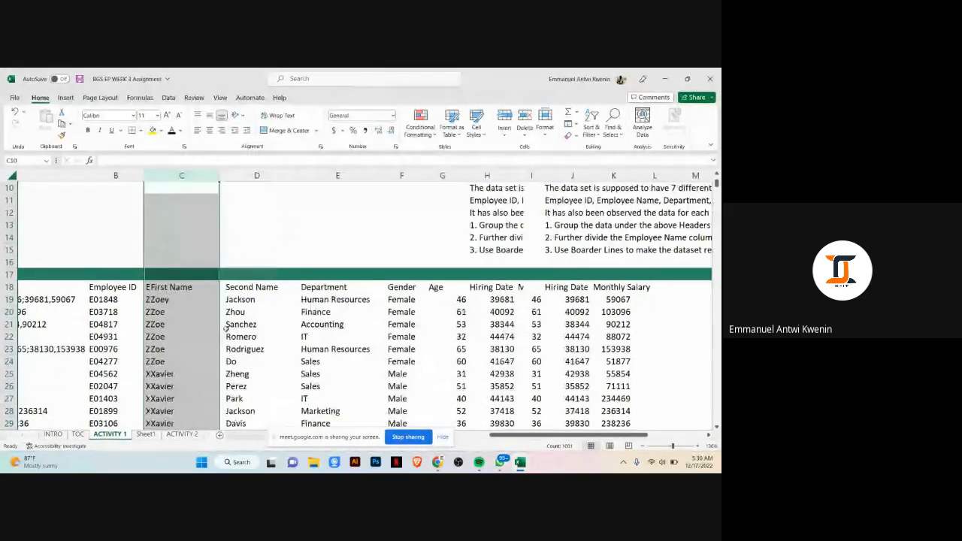
pyautogui.click(184, 288)
pyautogui.moveTo(263, 288); pyautogui.dragTo(273, 299)
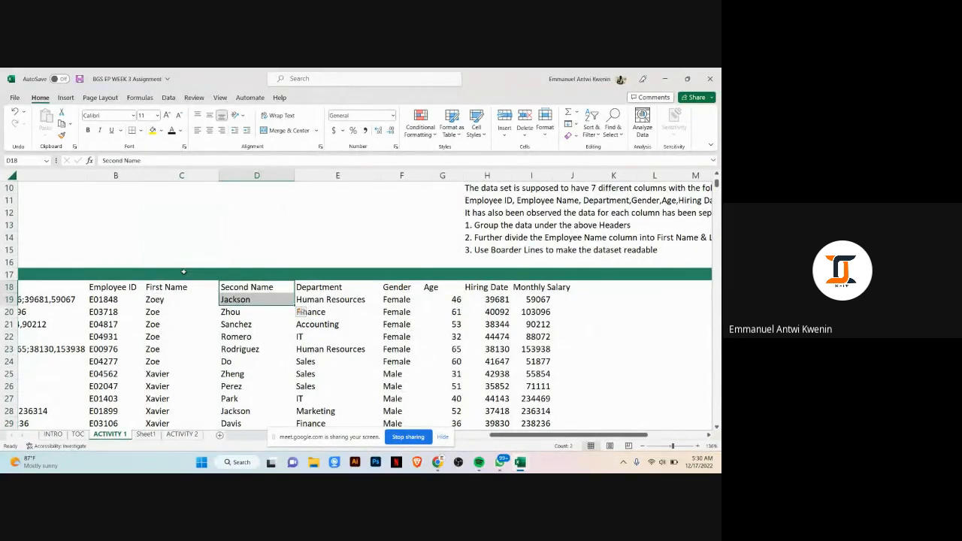
# Step: Apply all borders to the employee dataset from the Employee ID header to the last row, and widen the Monthly Salary column
pyautogui.click(104, 275)
pyautogui.click(129, 290)
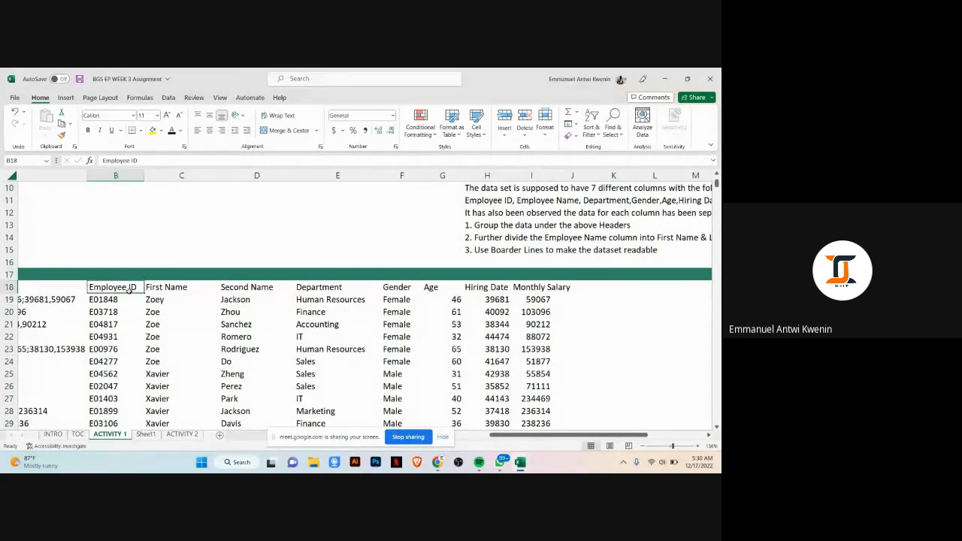
pyautogui.hotkey('ctrl', 'shift', 'Right')
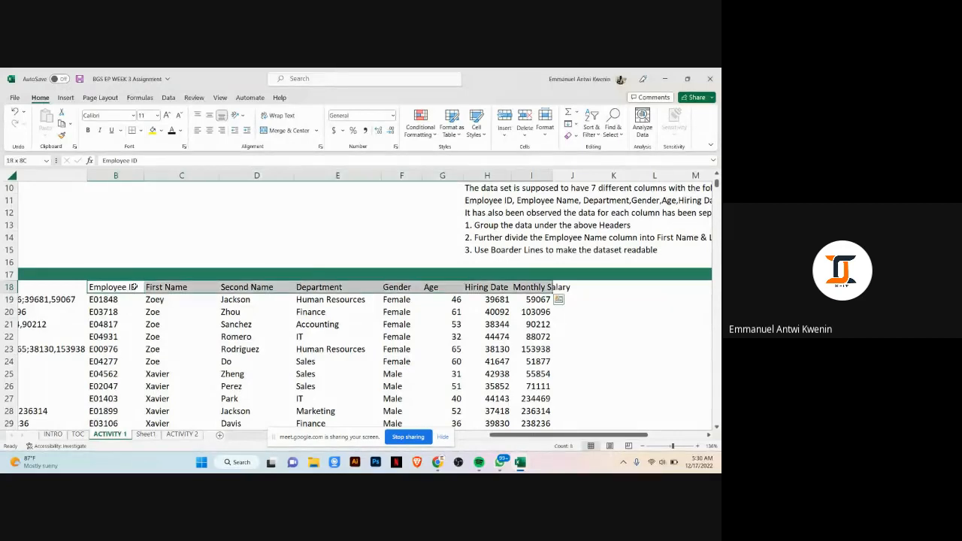
pyautogui.hotkey('ctrl', 'shift', 'Down')
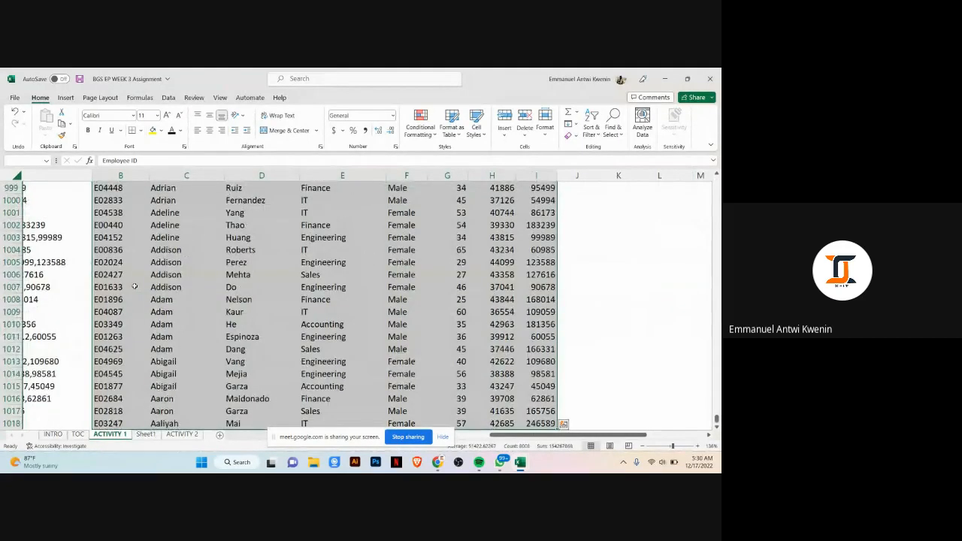
pyautogui.press('alt')
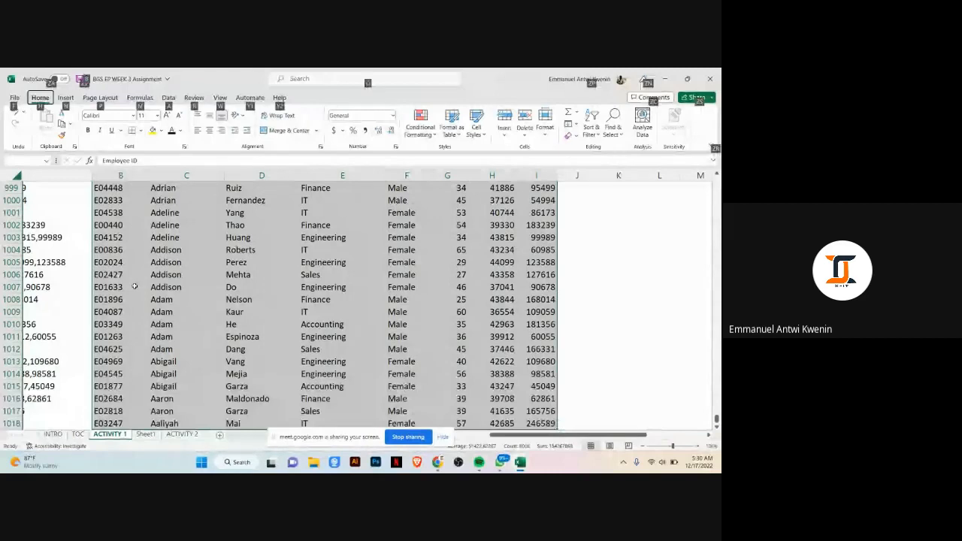
pyautogui.press('h')
pyautogui.press('b')
pyautogui.press('a')
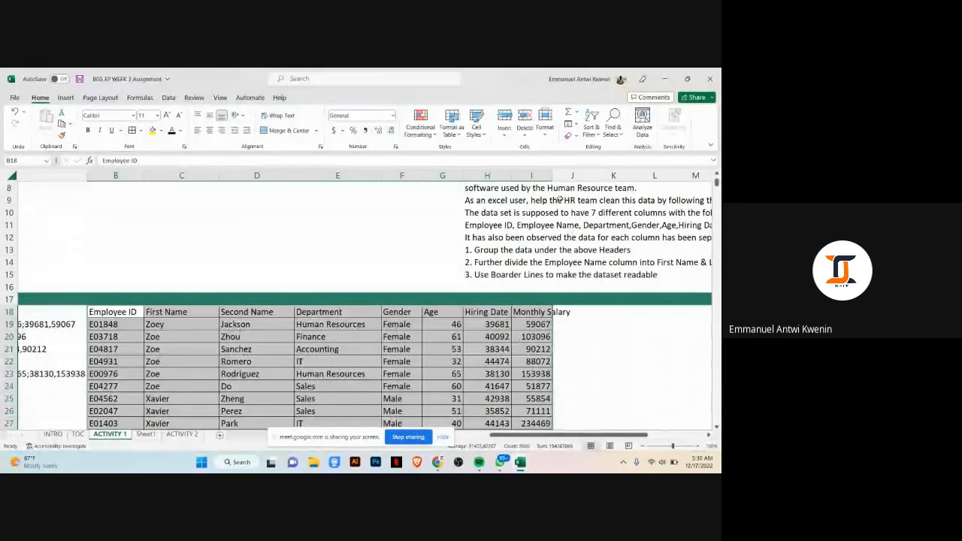
pyautogui.moveTo(553, 179); pyautogui.dragTo(572, 179)
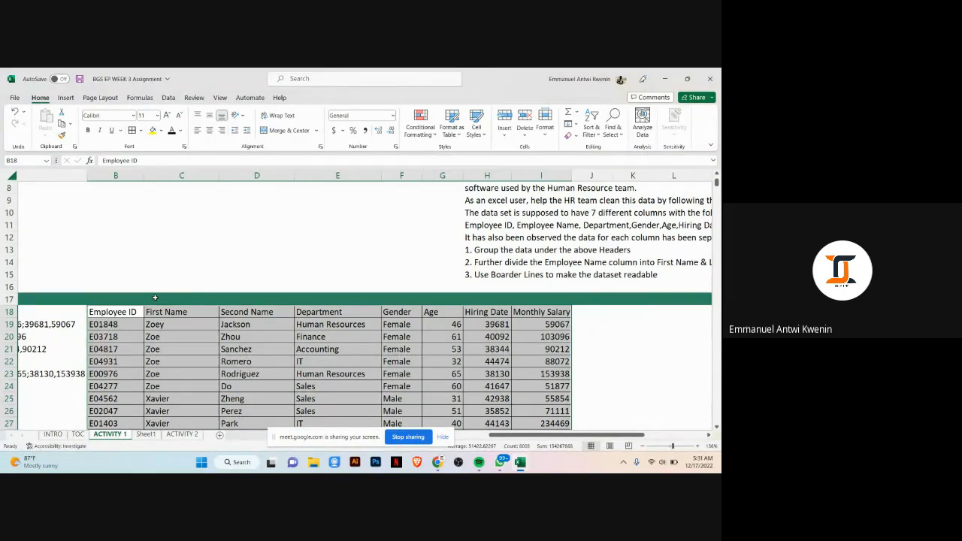
# Step: Check the Activity 2 instructions and return to the Activity 1 employee data
pyautogui.click(124, 312)
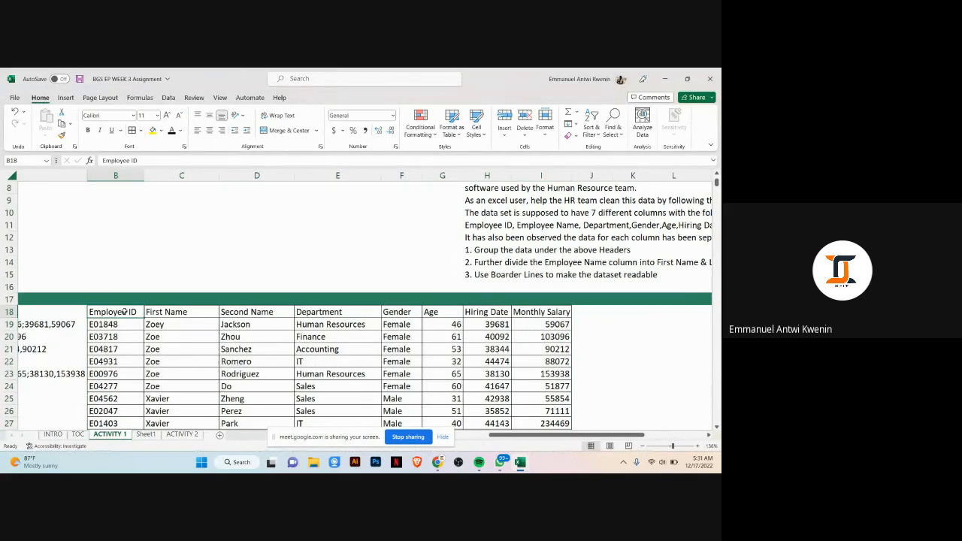
pyautogui.press('alt')
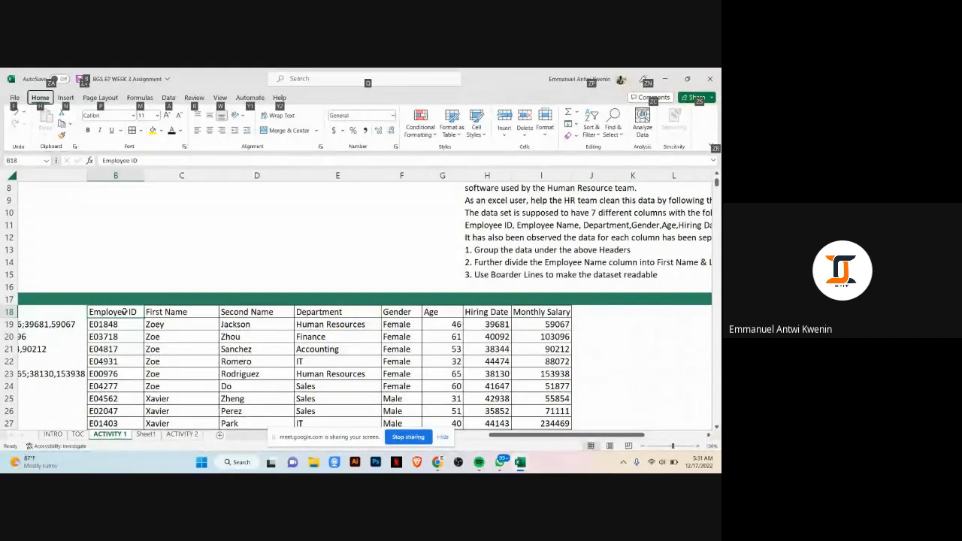
pyautogui.press('Escape')
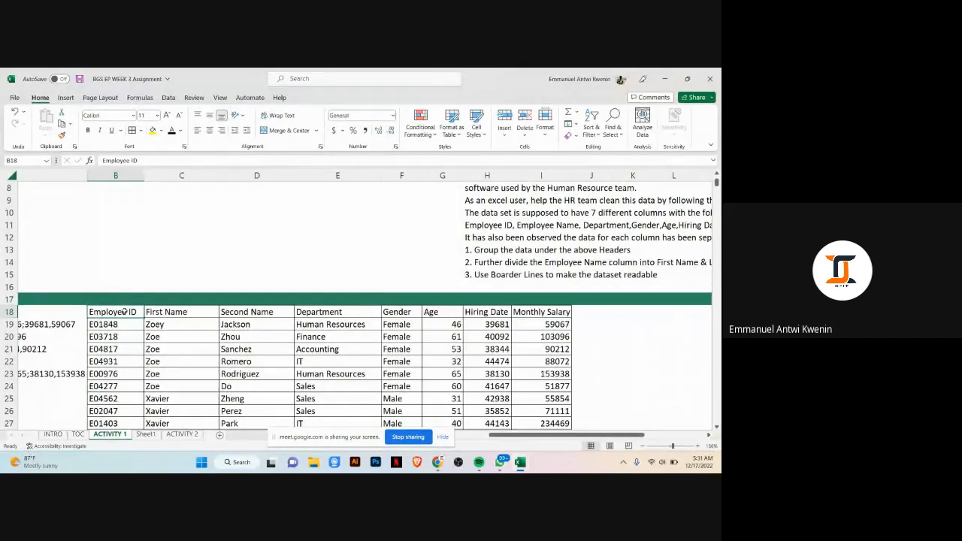
pyautogui.press('alt')
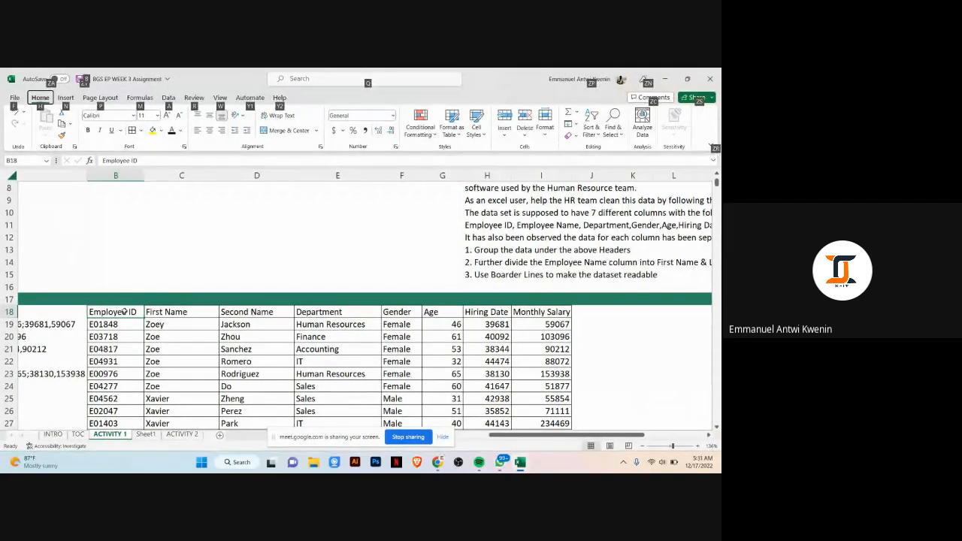
pyautogui.press('h')
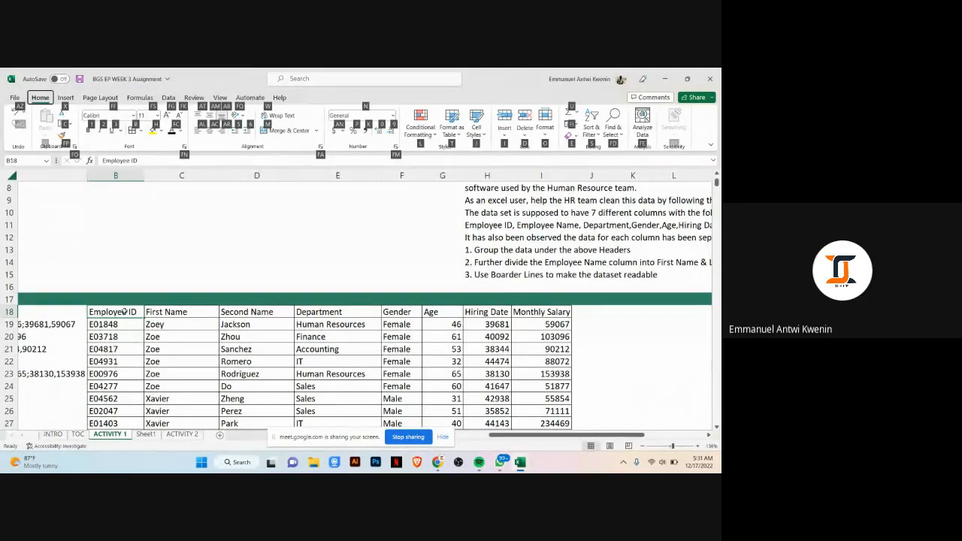
pyautogui.click(158, 436)
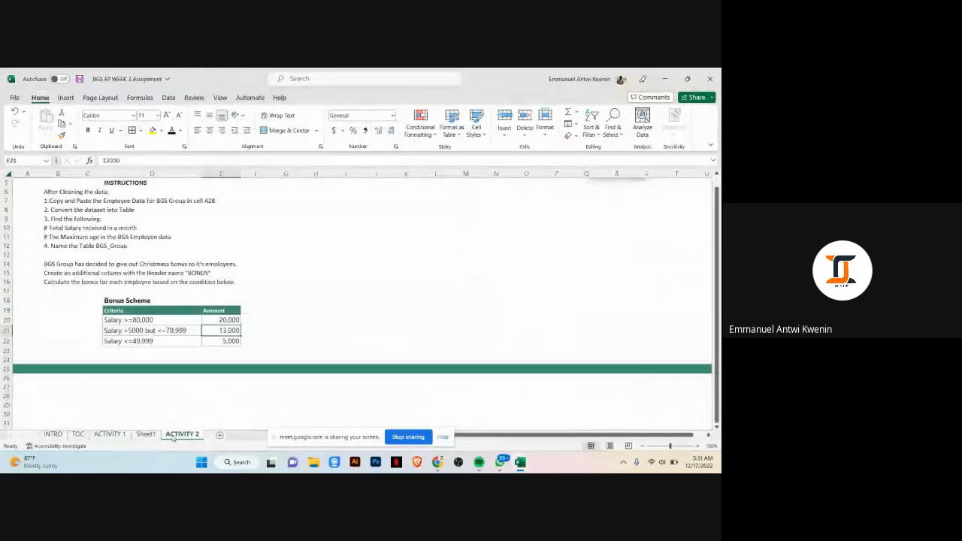
pyautogui.click(146, 436)
pyautogui.click(109, 435)
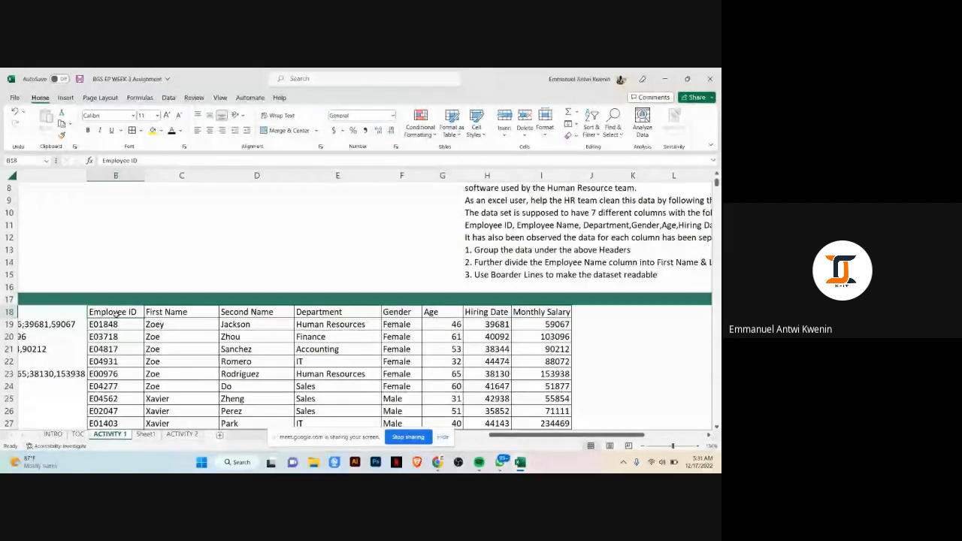
# Step: Copy the bordered employee dataset and paste it into Sheet1 starting at cell A2
pyautogui.hotkey('ctrl', 'shift', 'Right')
pyautogui.hotkey('ctrl', 'shift', 'Down')
pyautogui.hotkey('ctrl', 'c')
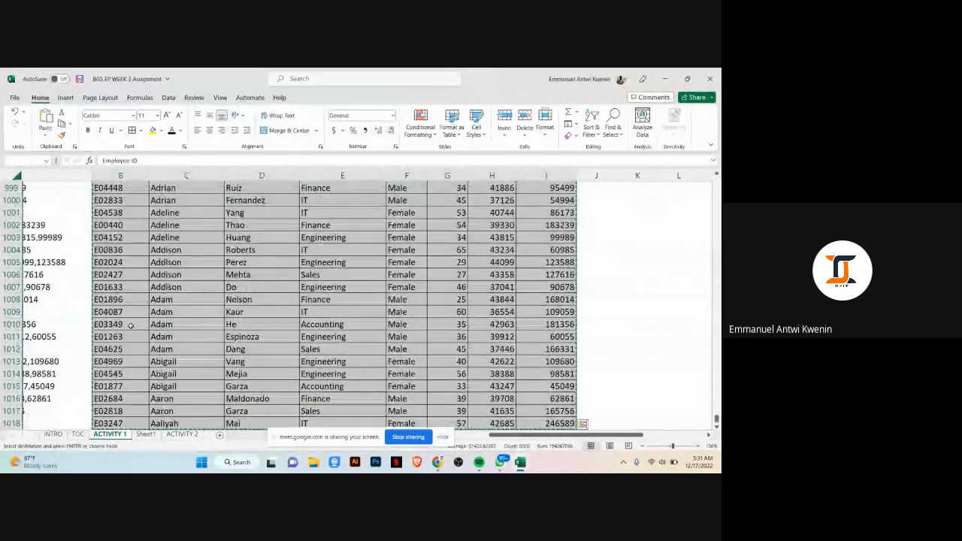
pyautogui.click(140, 434)
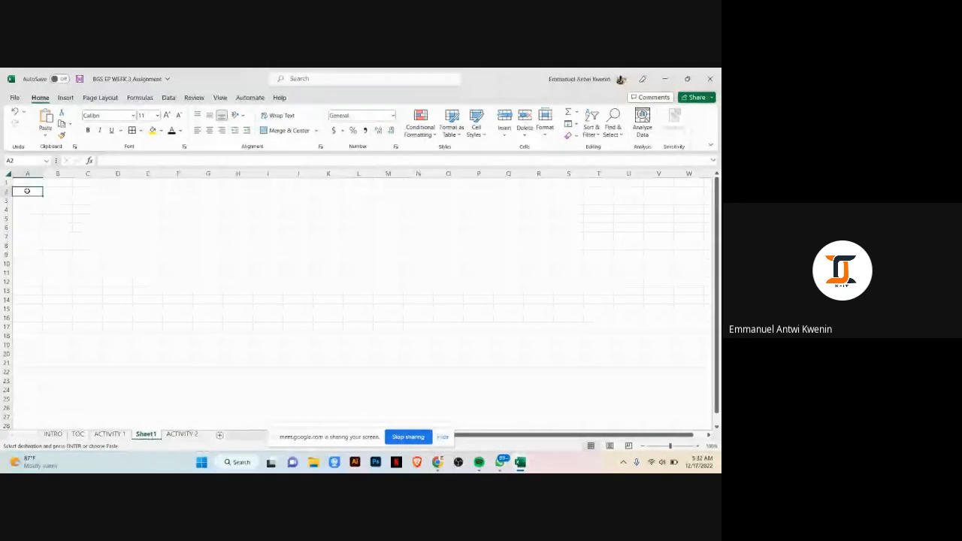
pyautogui.rightClick(30, 190)
pyautogui.click(49, 228)
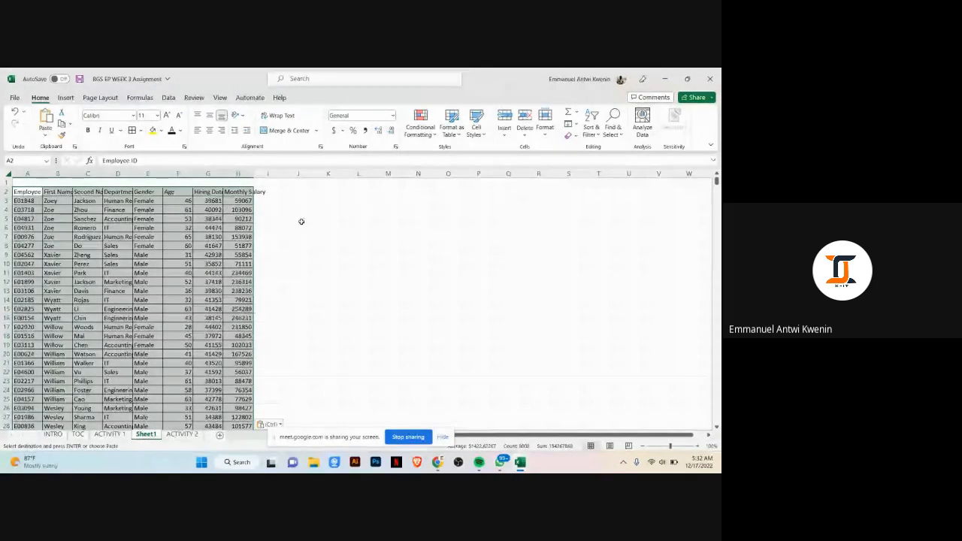
# Step: Select all cells on Sheet1 and narrow every column's width
pyautogui.click(358, 218)
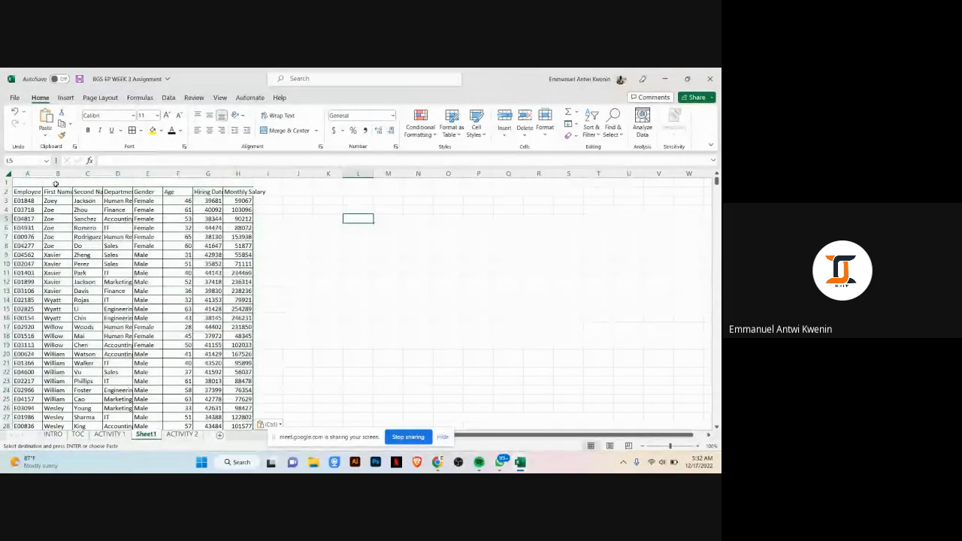
pyautogui.click(9, 173)
pyautogui.moveTo(40, 177); pyautogui.dragTo(34, 176)
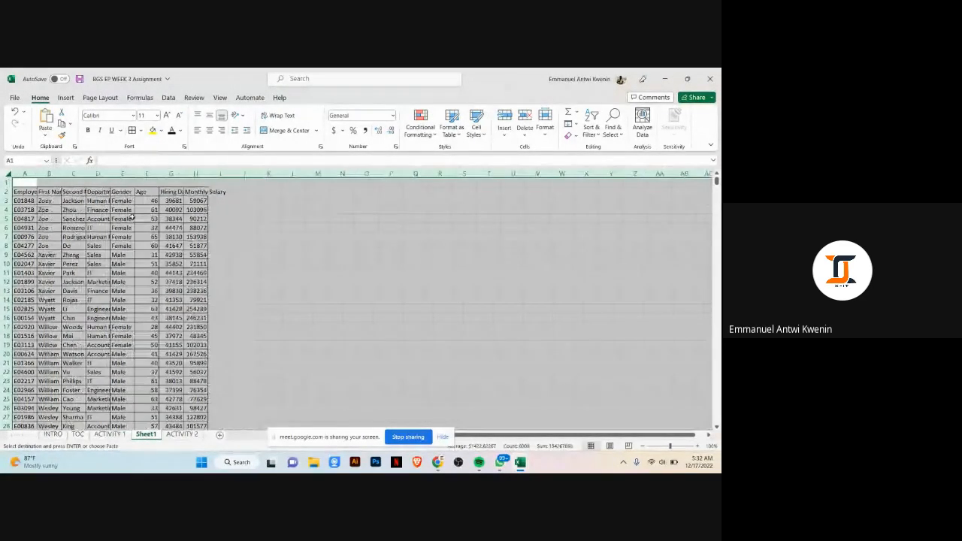
pyautogui.click(294, 246)
pyautogui.click(154, 235)
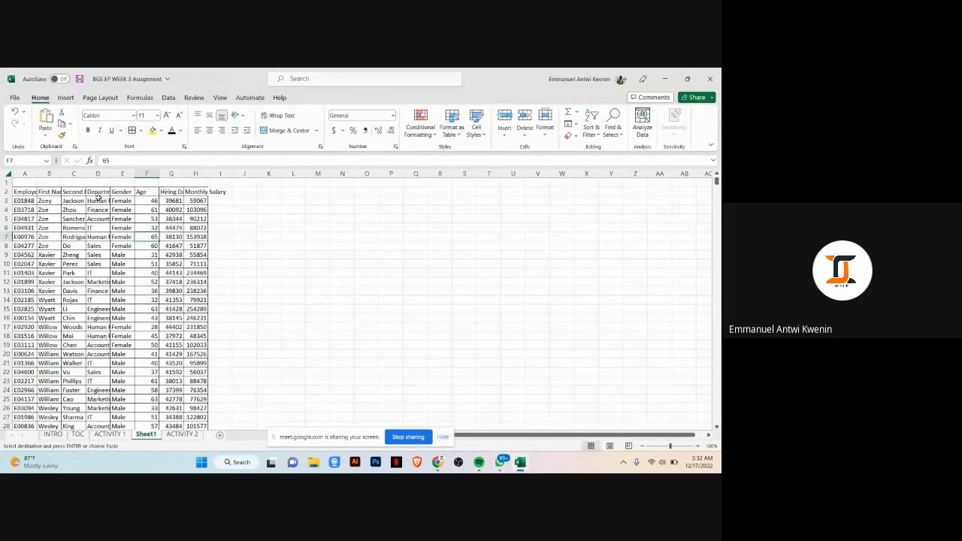
pyautogui.click(98, 200)
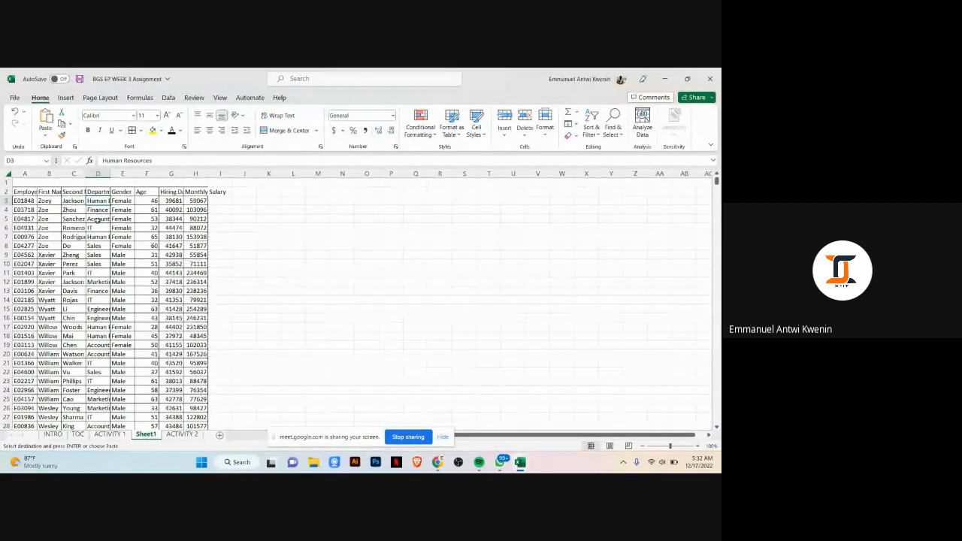
pyautogui.press('Down')
pyautogui.press('Down')
pyautogui.click(391, 249)
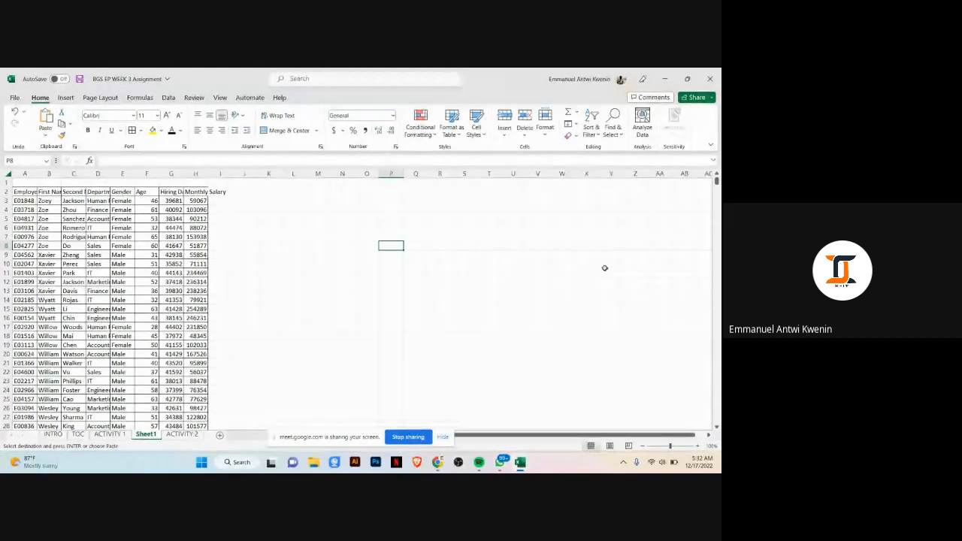
pyautogui.click(293, 291)
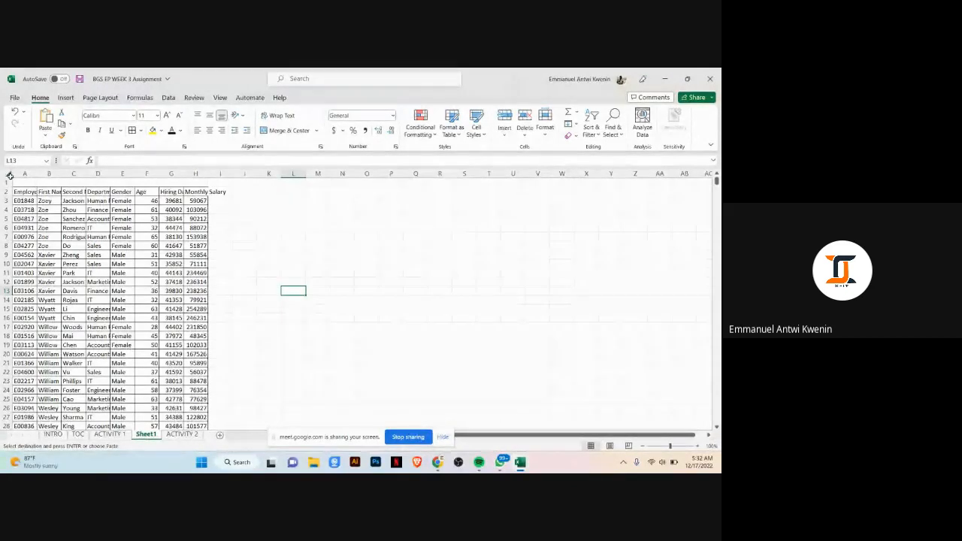
# Step: Try autofitting all Sheet1 column widths, undoing each attempt
pyautogui.moveTo(670, 446); pyautogui.dragTo(675, 447)
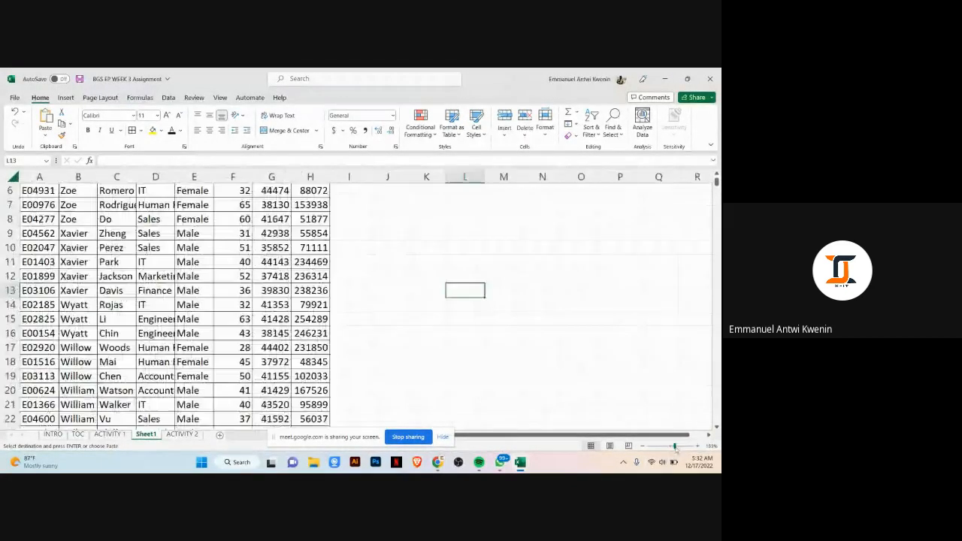
pyautogui.click(13, 177)
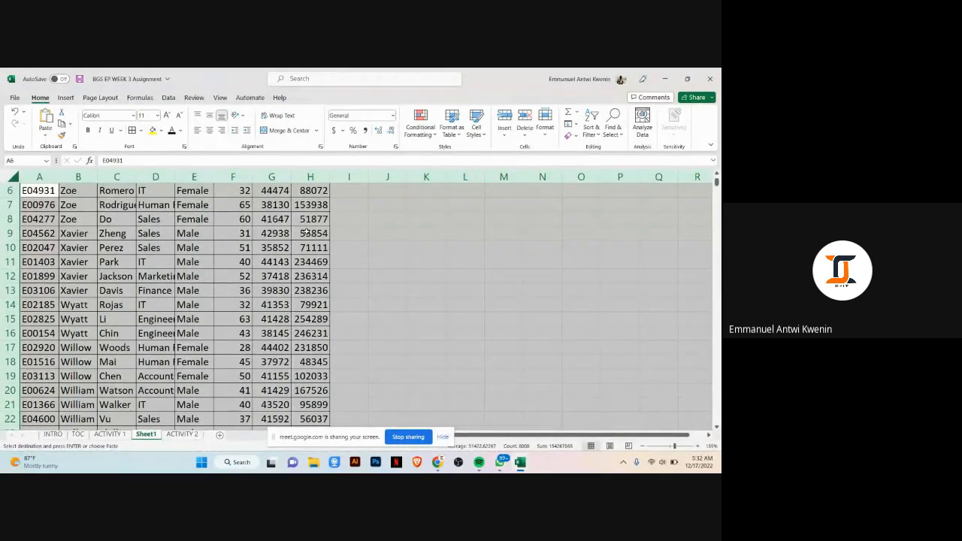
pyautogui.doubleClick(56, 175)
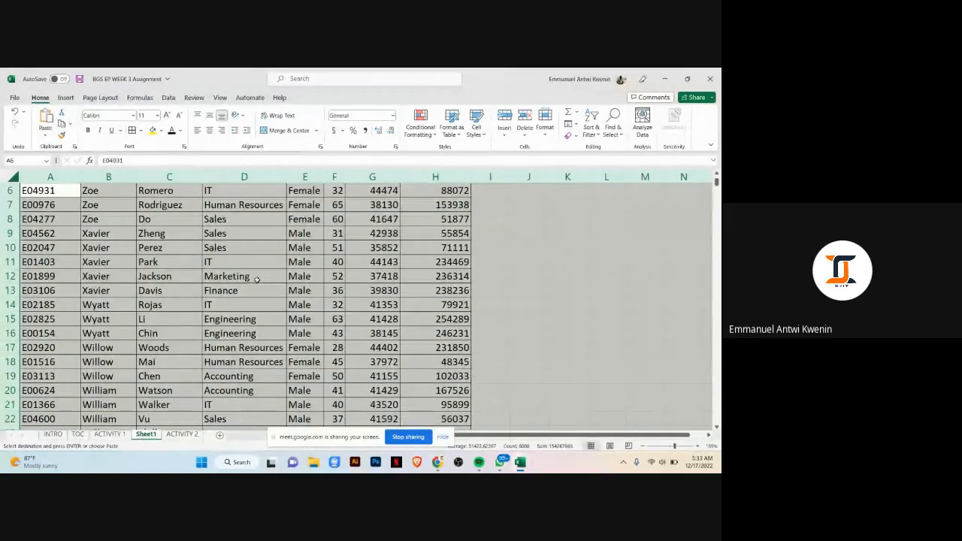
pyautogui.hotkey('ctrl', 'z')
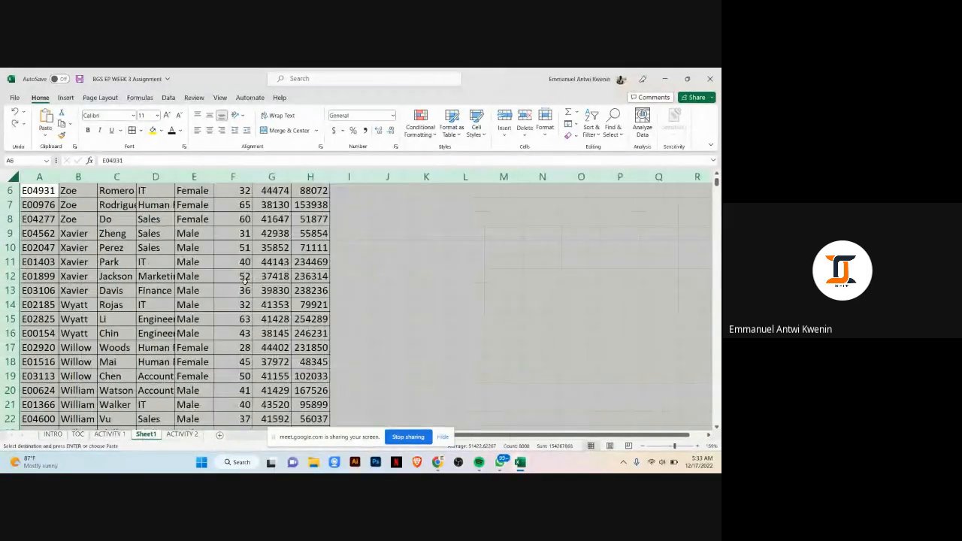
pyautogui.click(342, 272)
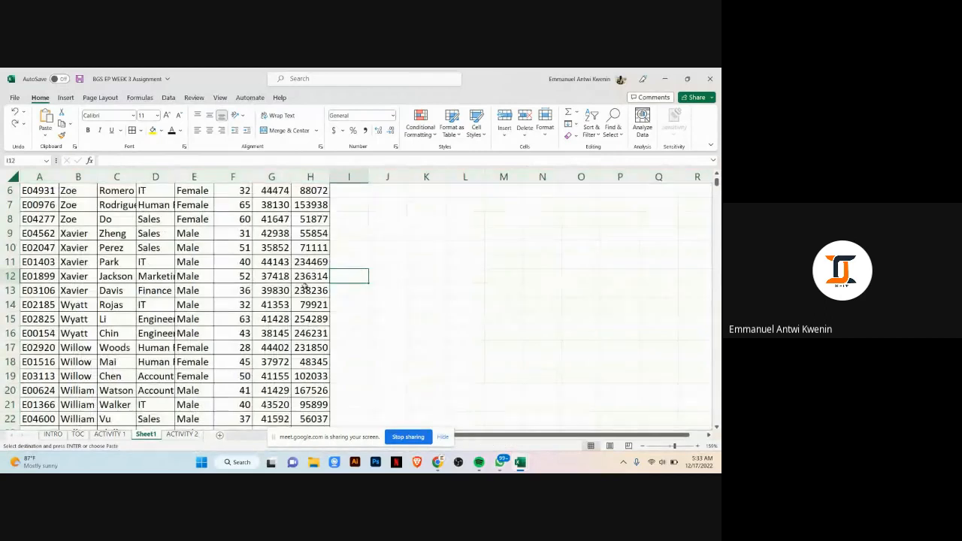
pyautogui.click(465, 286)
pyautogui.hotkey('ctrl', 'a')
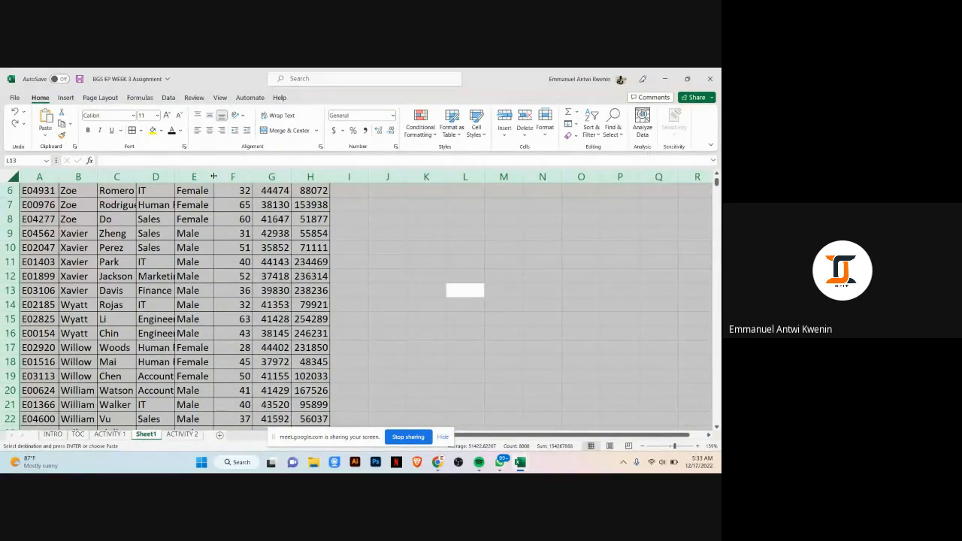
pyautogui.doubleClick(214, 176)
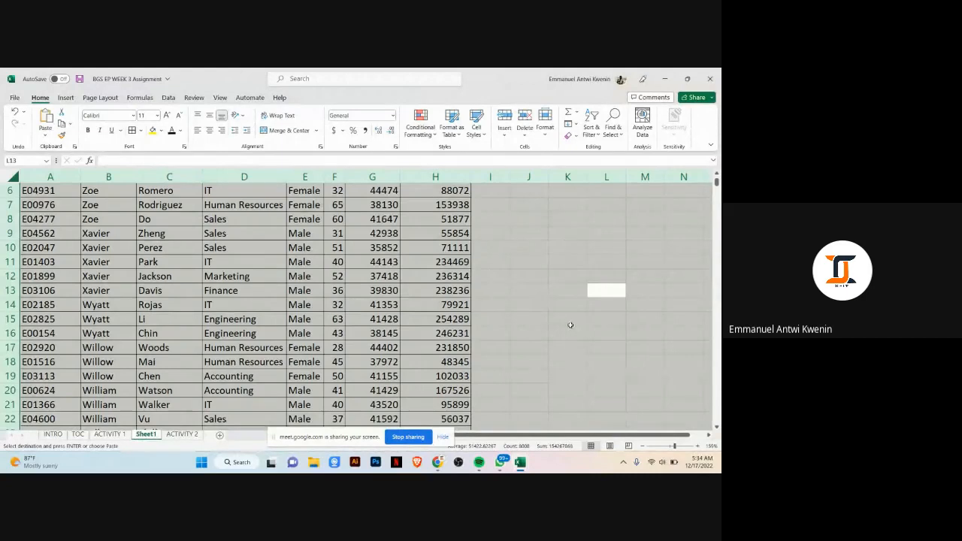
pyautogui.hotkey('ctrl', 'z')
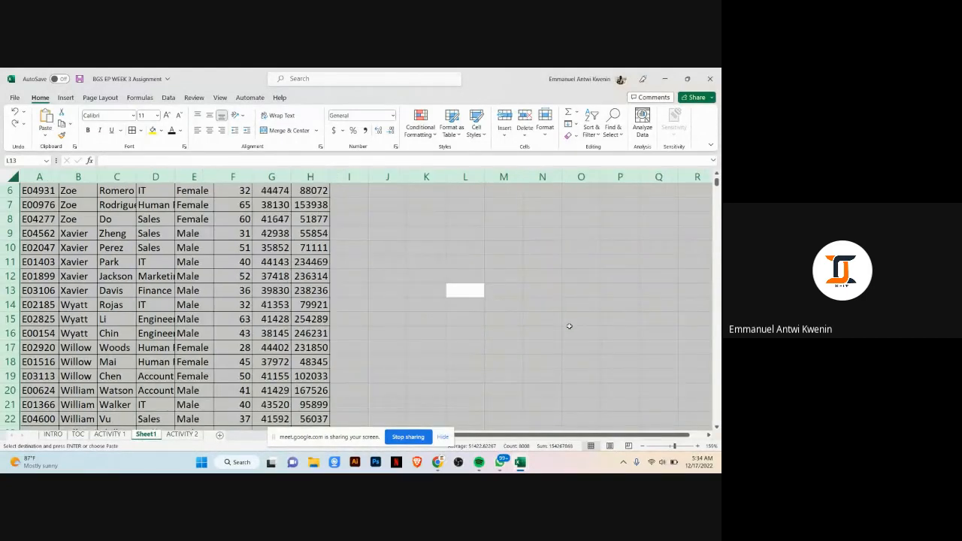
pyautogui.hotkey('ctrl', 'z')
pyautogui.scroll(-1, 159, 412)
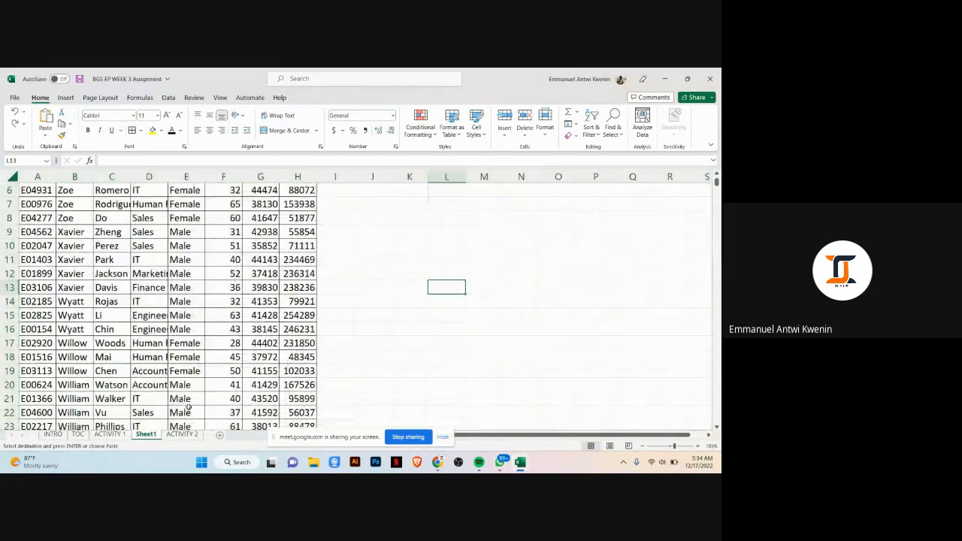
# Step: Undo the pasted employee data and column width changes on Sheet1
pyautogui.scroll(-1, 148, 406)
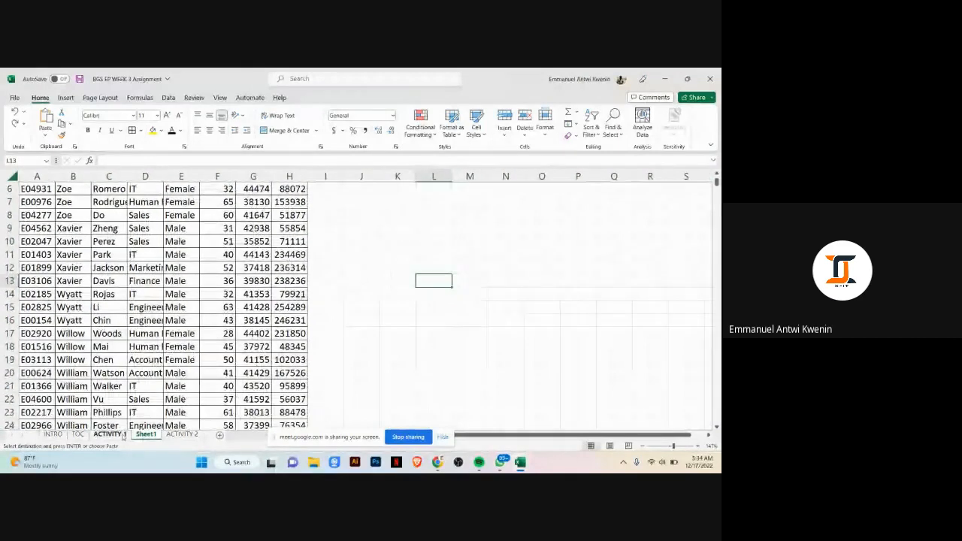
pyautogui.scroll(-5, 122, 436)
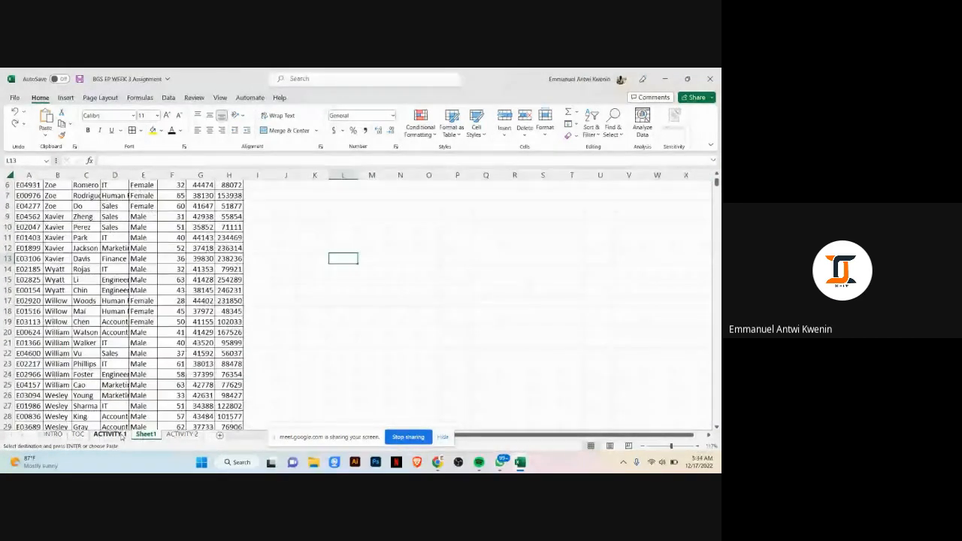
pyautogui.scroll(-3, 123, 437)
pyautogui.hotkey('ctrl', 'z')
pyautogui.hotkey('ctrl', 'z')
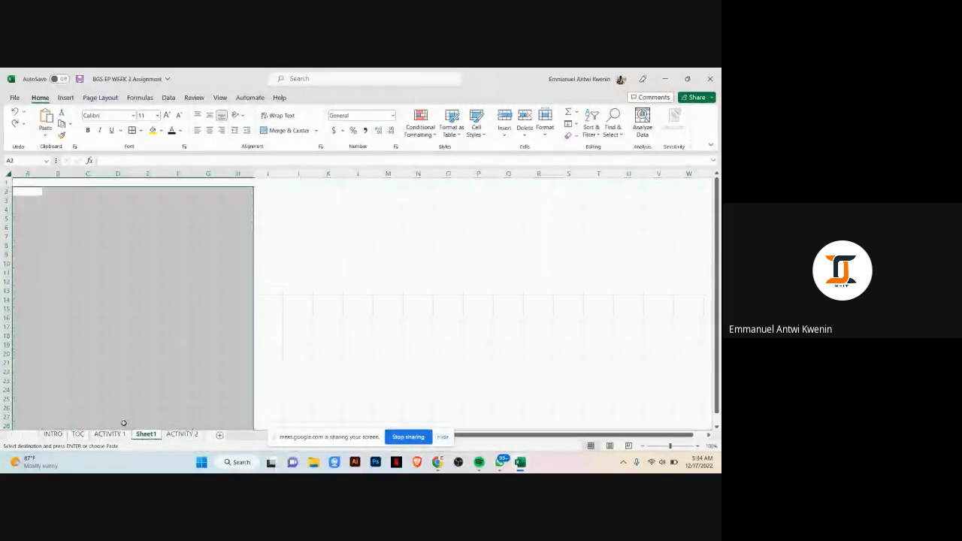
# Step: Copy the whole employee dataset on Activity 1, starting from the Employee ID header
pyautogui.click(109, 433)
pyautogui.click(621, 286)
pyautogui.click(348, 302)
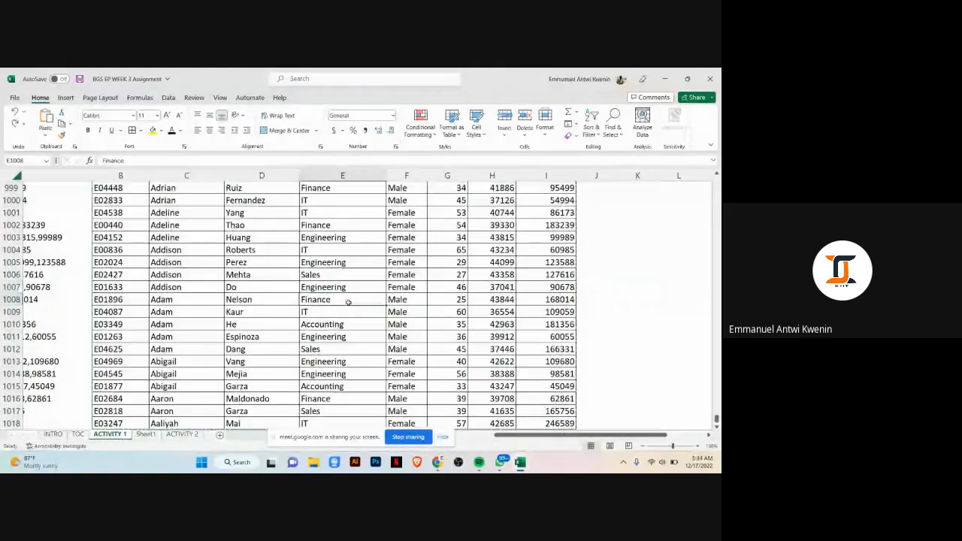
pyautogui.scroll(20, 348, 302)
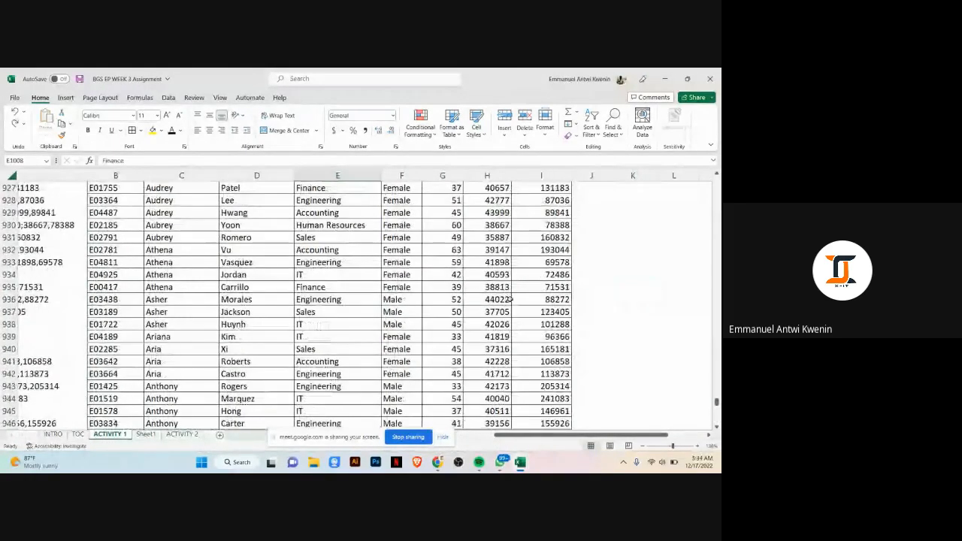
pyautogui.moveTo(716, 403); pyautogui.dragTo(717, 180)
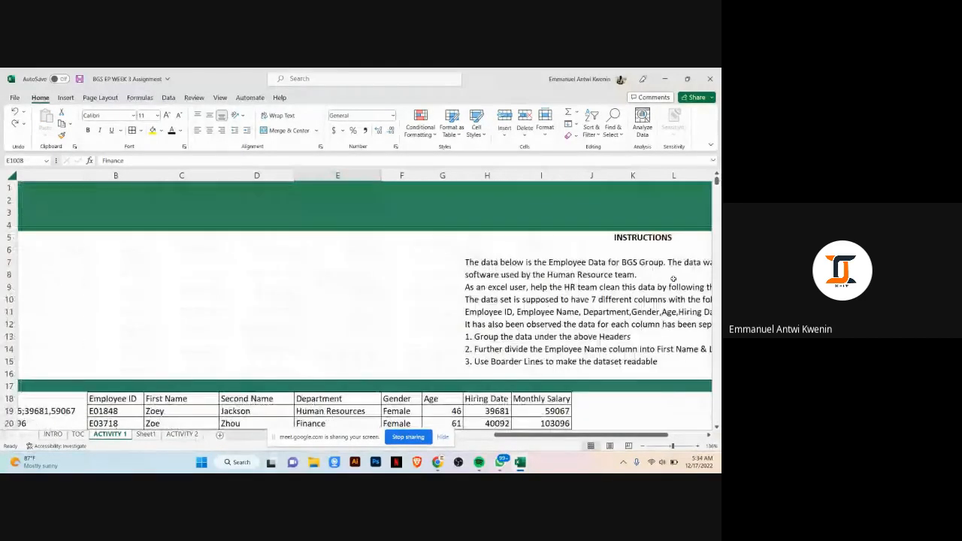
pyautogui.scroll(-3, 631, 363)
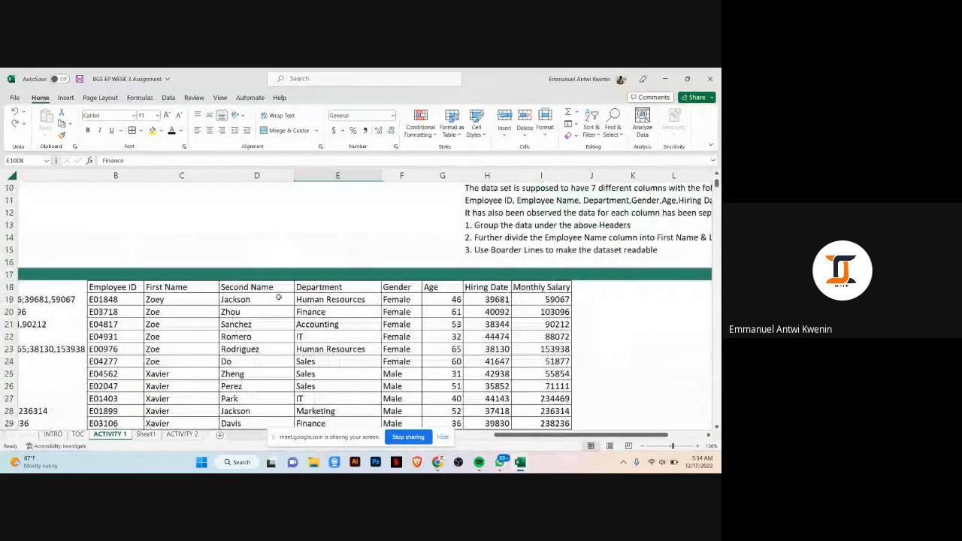
pyautogui.click(103, 285)
pyautogui.click(182, 435)
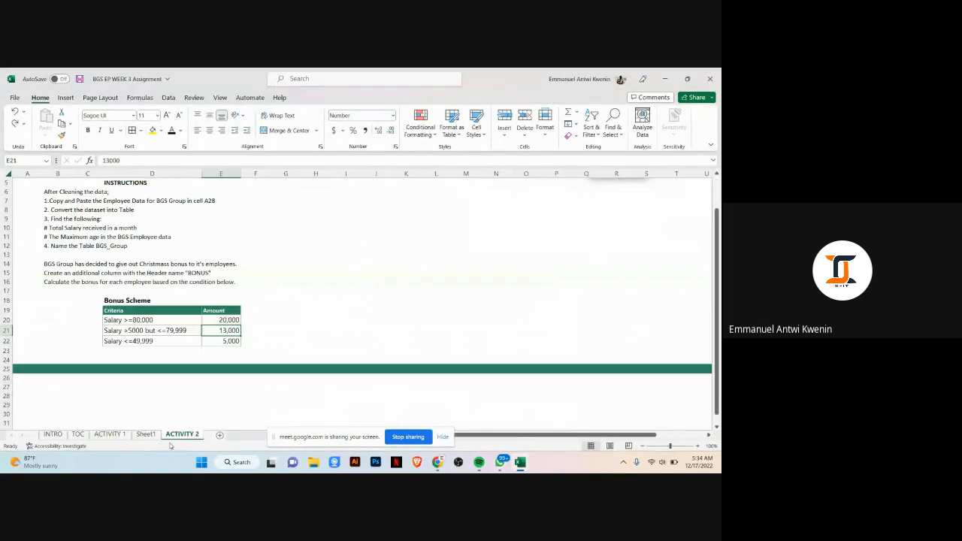
pyautogui.click(109, 435)
pyautogui.hotkey('ctrl', 'shift', 'Right')
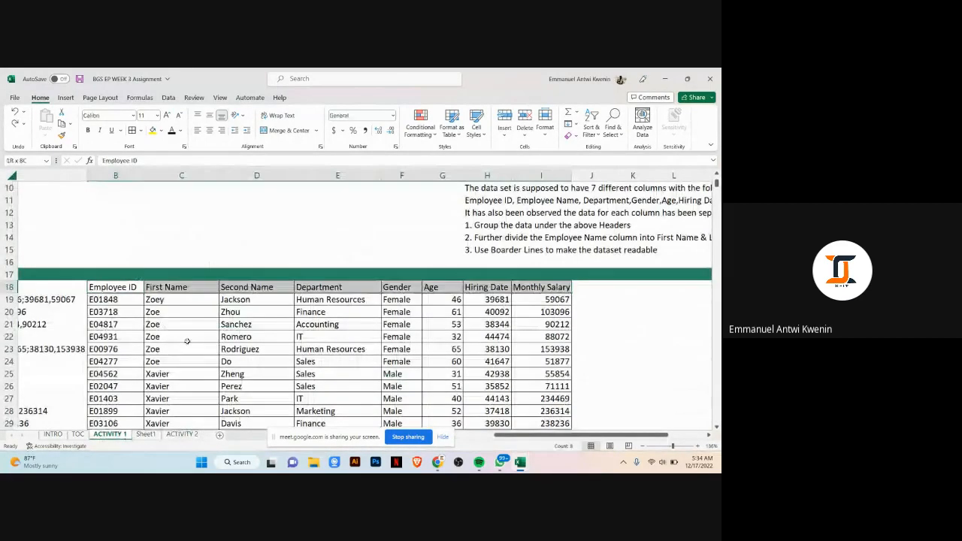
pyautogui.hotkey('ctrl', 'shift', 'Down')
pyautogui.hotkey('ctrl', 'c')
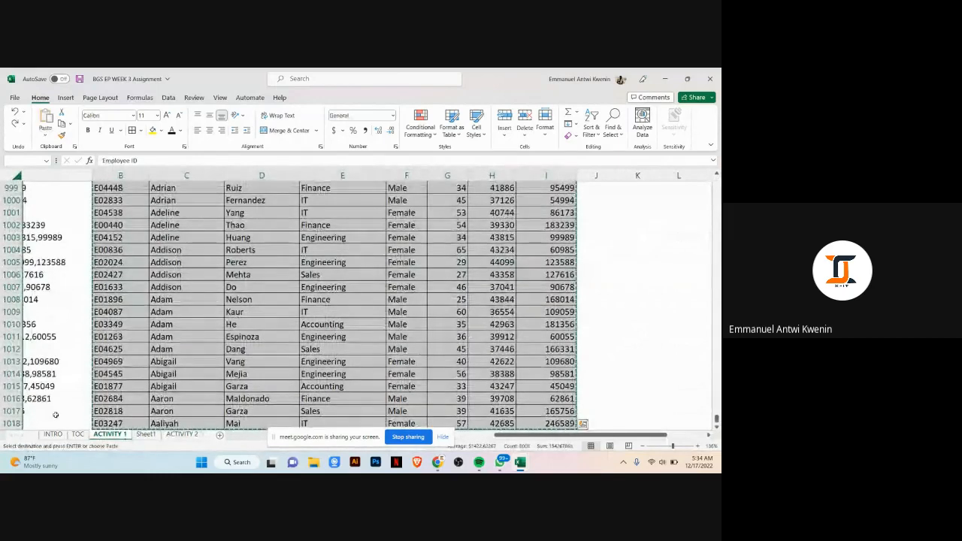
pyautogui.click(182, 434)
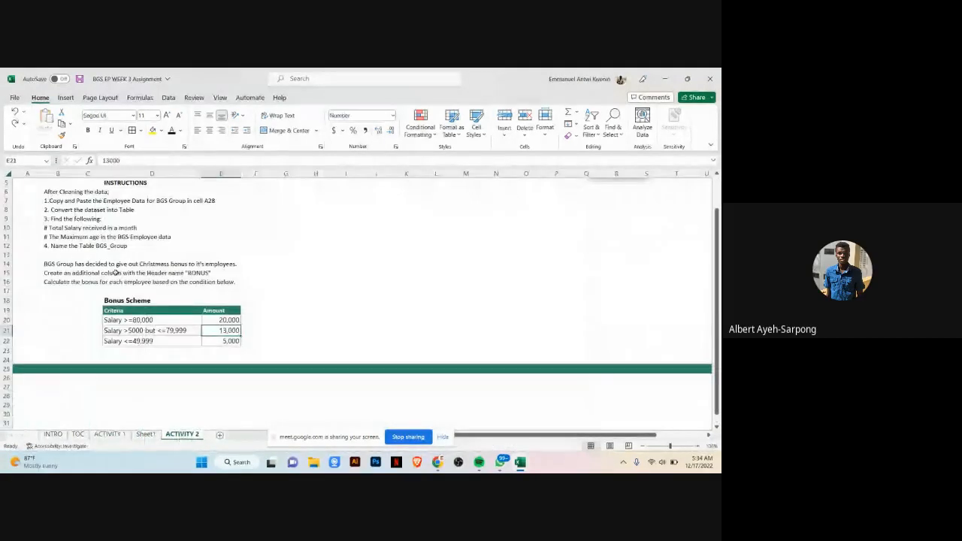
pyautogui.click(30, 394)
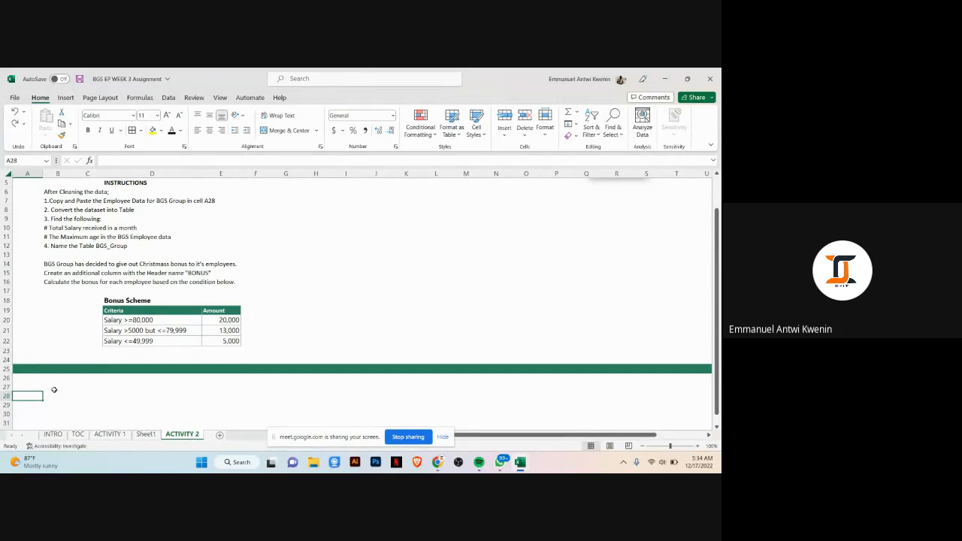
pyautogui.click(22, 331)
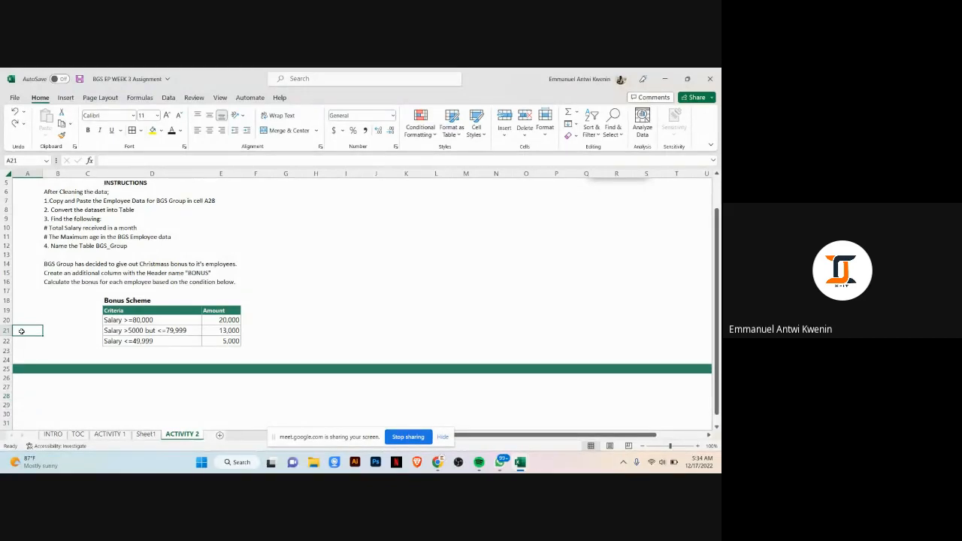
pyautogui.click(173, 369)
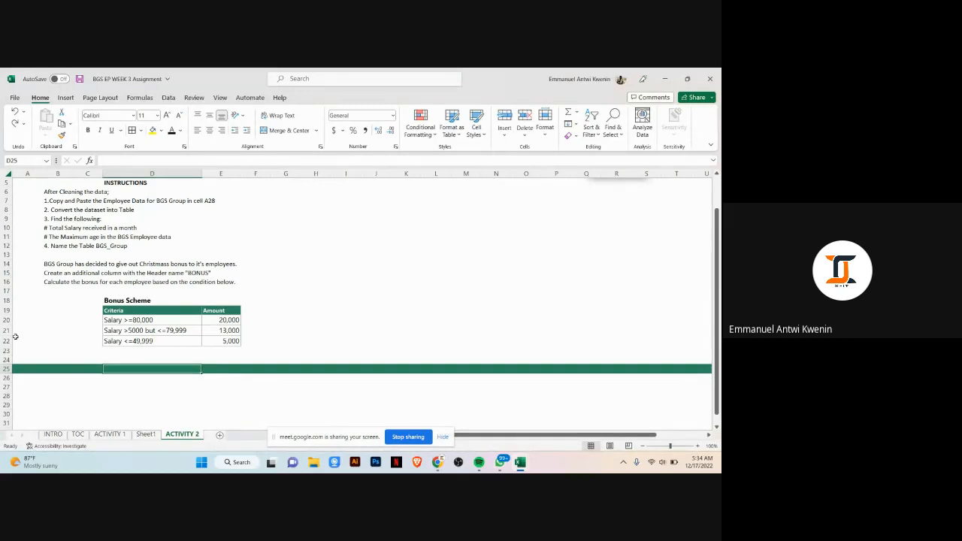
pyautogui.click(145, 433)
pyautogui.click(109, 435)
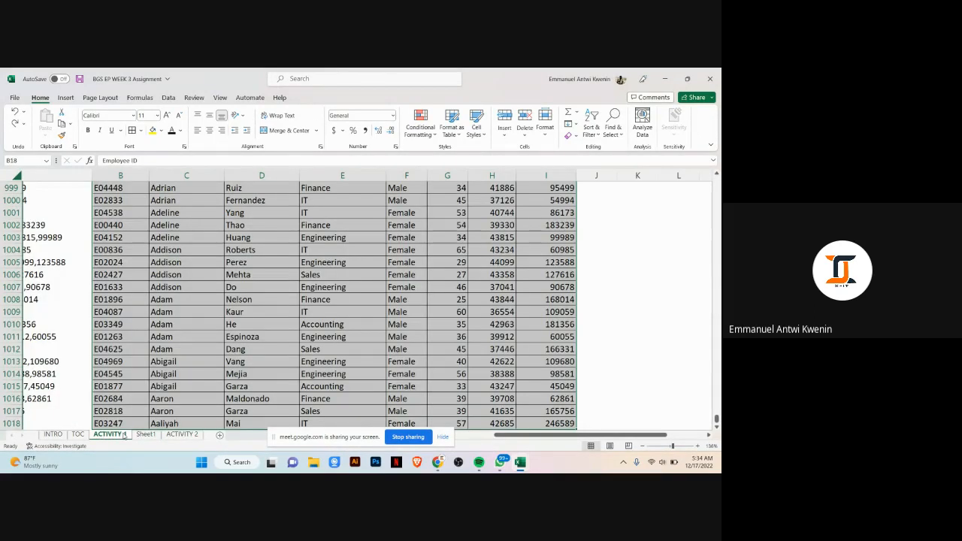
pyautogui.rightClick(240, 294)
pyautogui.click(275, 201)
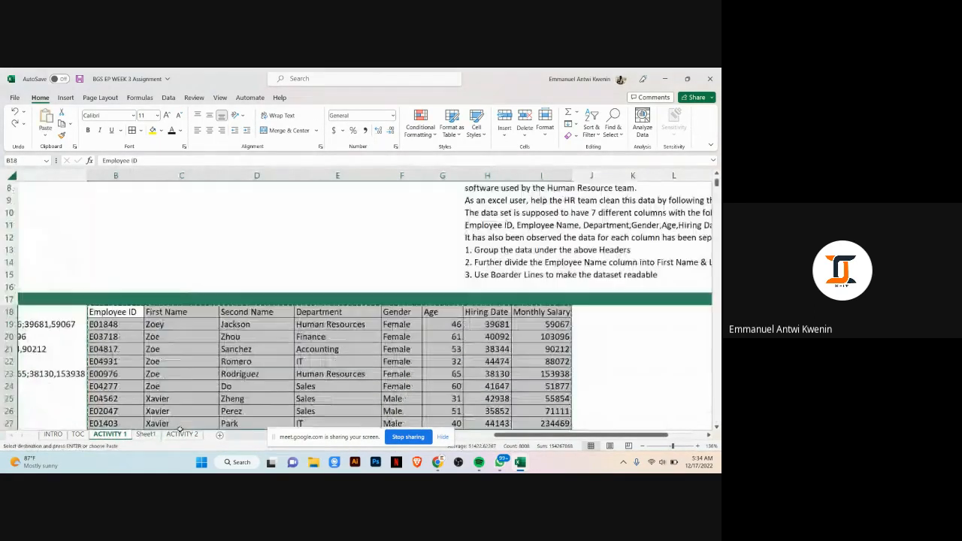
# Step: Try pasting the copied employee data at cell A28 on the Activity 2 sheet
pyautogui.click(182, 434)
pyautogui.click(33, 393)
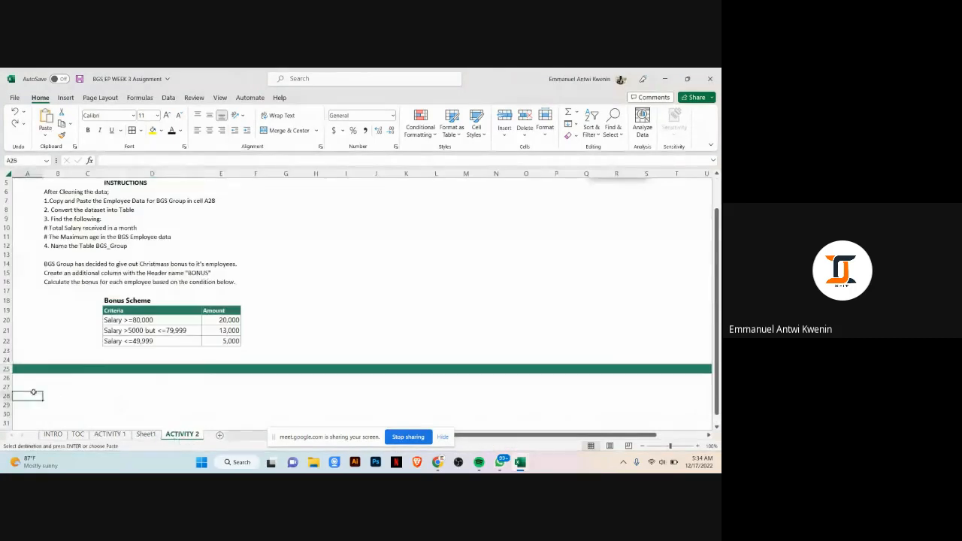
pyautogui.rightClick(37, 395)
pyautogui.click(56, 174)
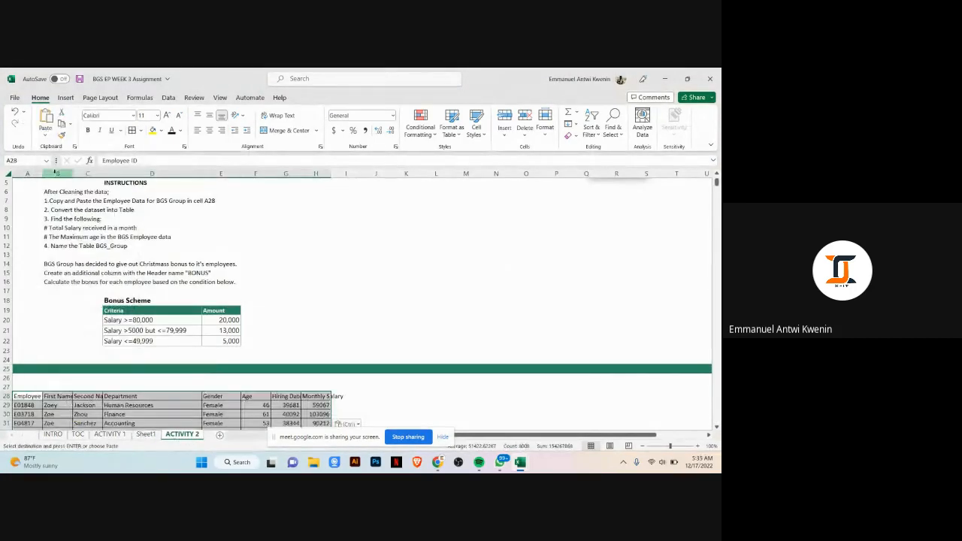
pyautogui.scroll(-5, 15, 257)
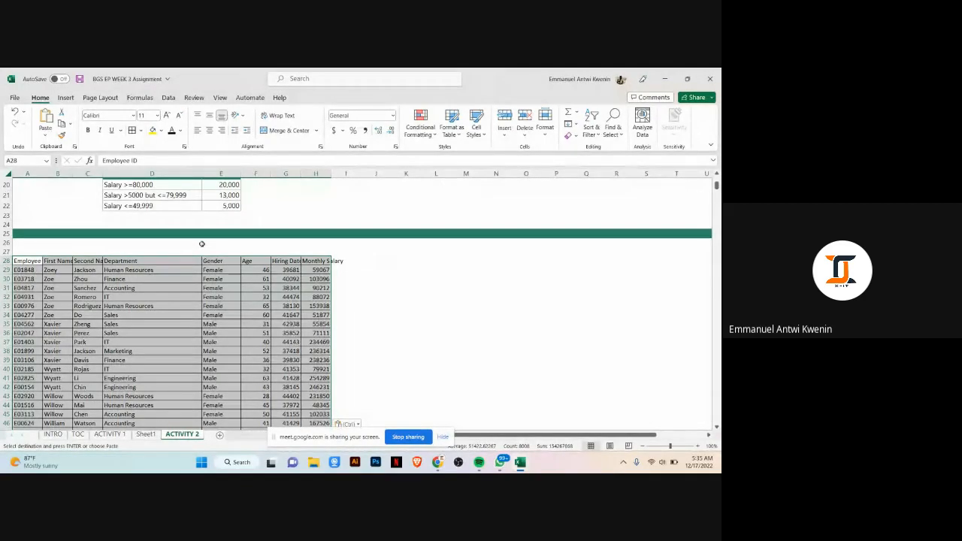
pyautogui.press('ctrl')
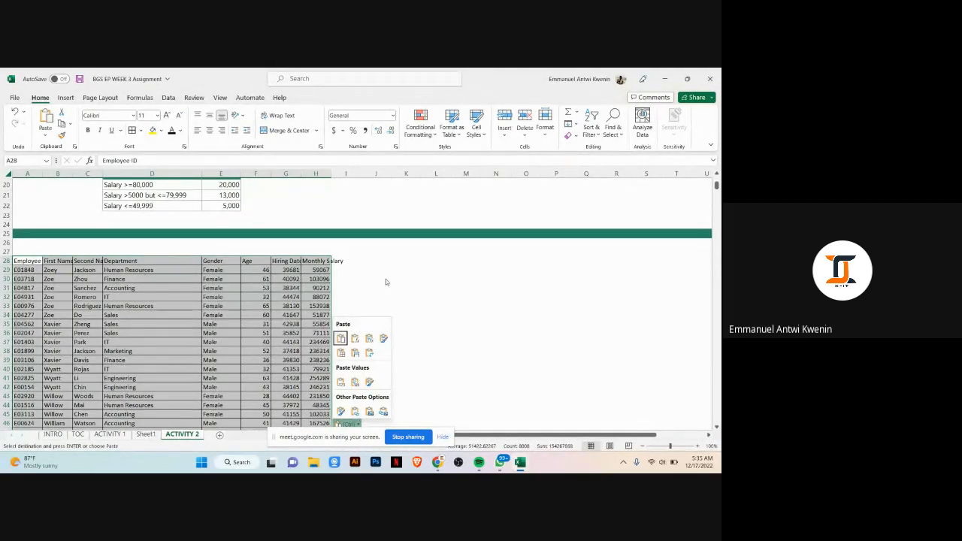
pyautogui.click(614, 311)
pyautogui.hotkey('ctrl', 'z')
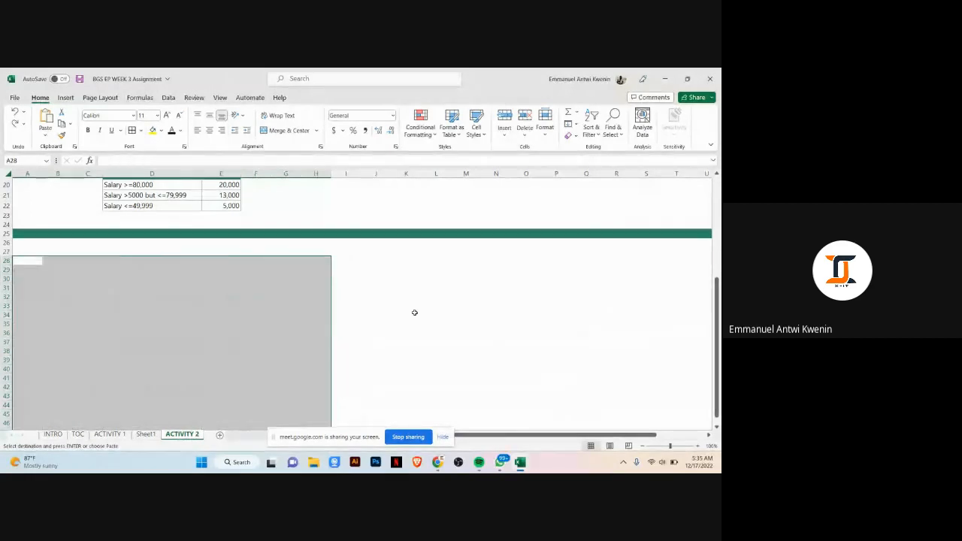
# Step: Try pasting the employee data at cell A21 on the Activity 2 sheet
pyautogui.click(410, 314)
pyautogui.scroll(3, 408, 313)
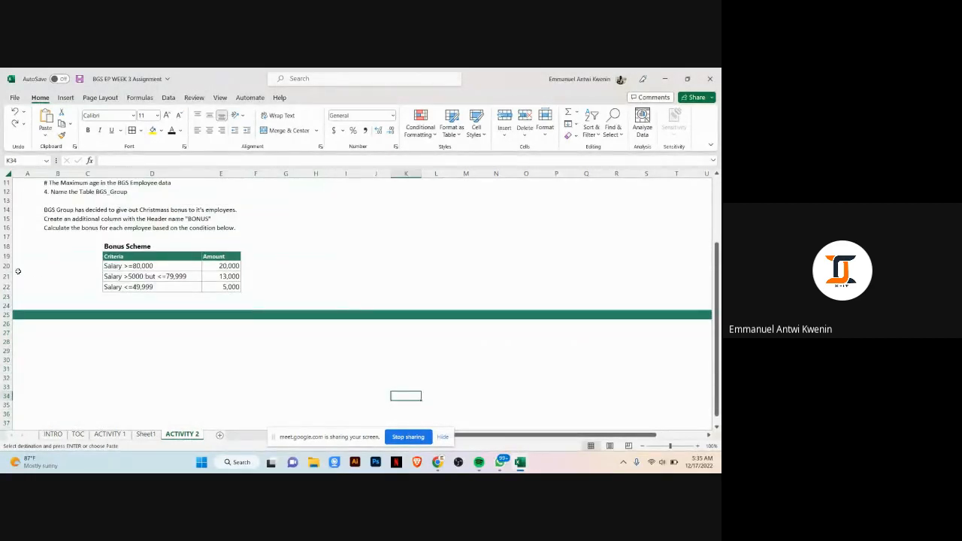
pyautogui.click(20, 276)
pyautogui.rightClick(20, 277)
pyautogui.click(42, 230)
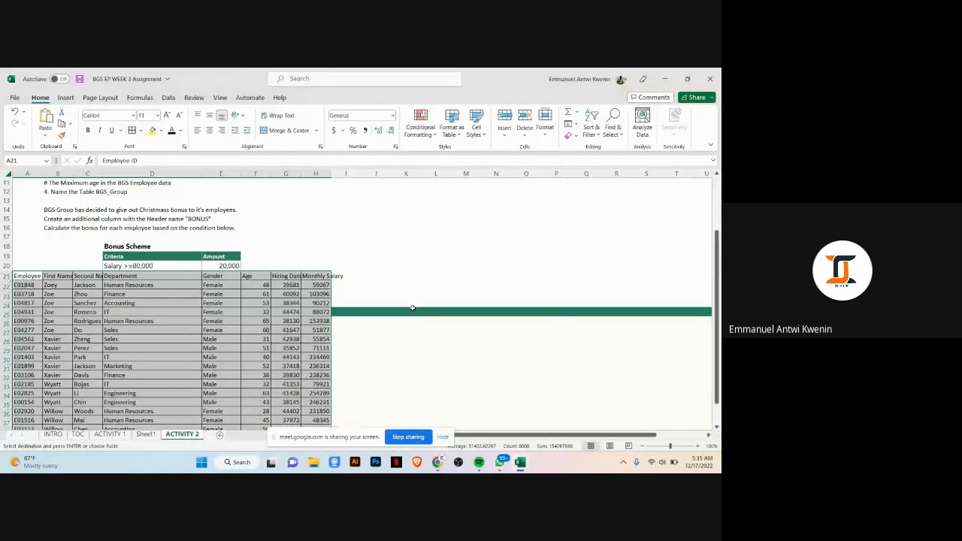
pyautogui.hotkey('ctrl', 'z')
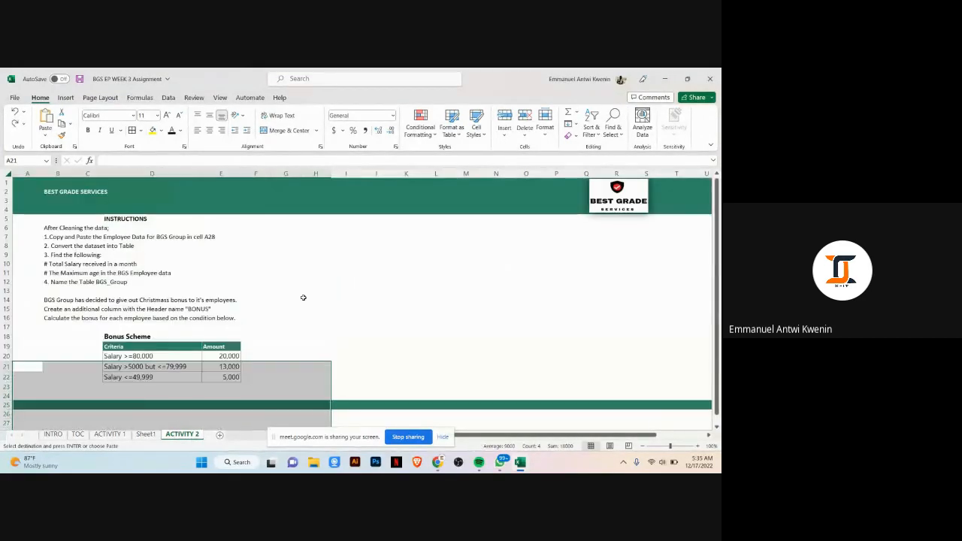
# Step: Try pasting the employee data at cell A6 on the Activity 2 sheet
pyautogui.rightClick(21, 228)
pyautogui.click(38, 231)
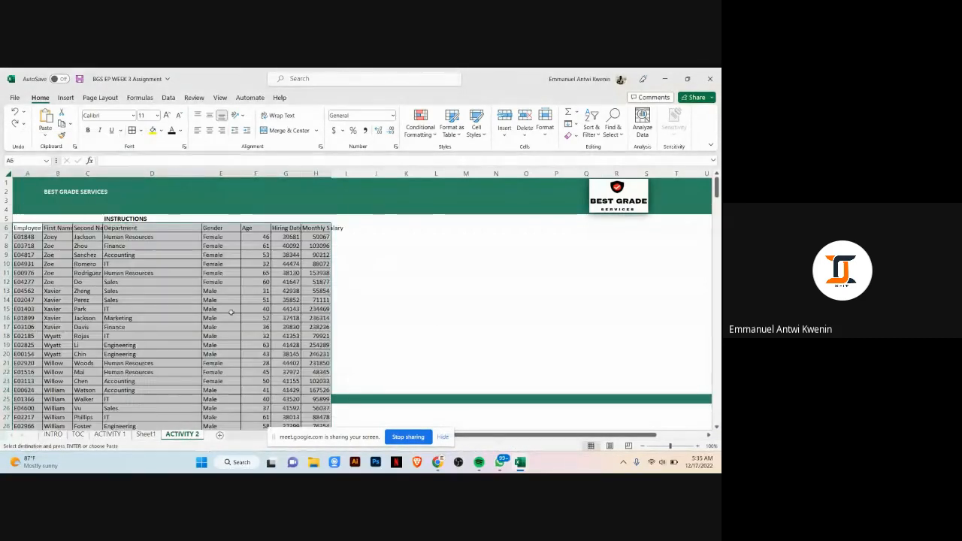
pyautogui.scroll(-13, 437, 329)
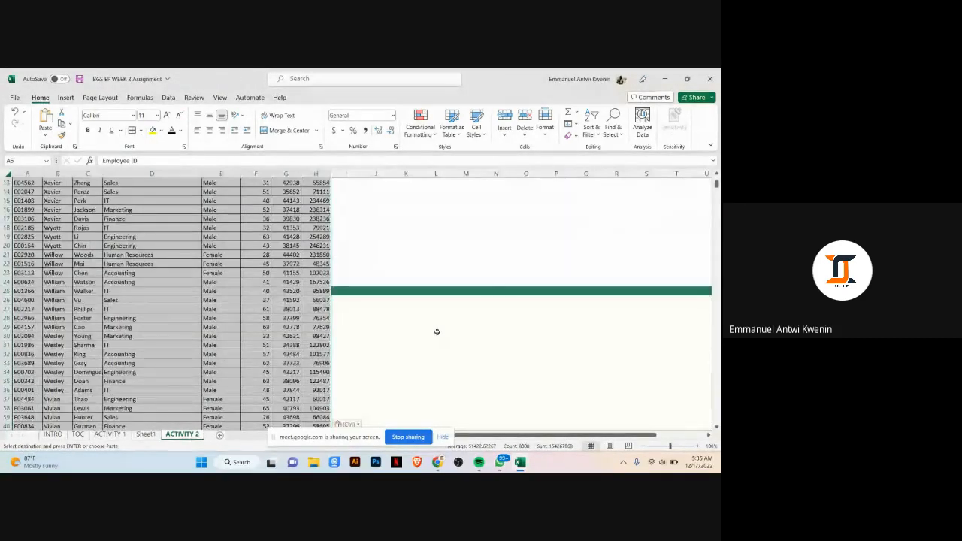
pyautogui.hotkey('ctrl', 'z')
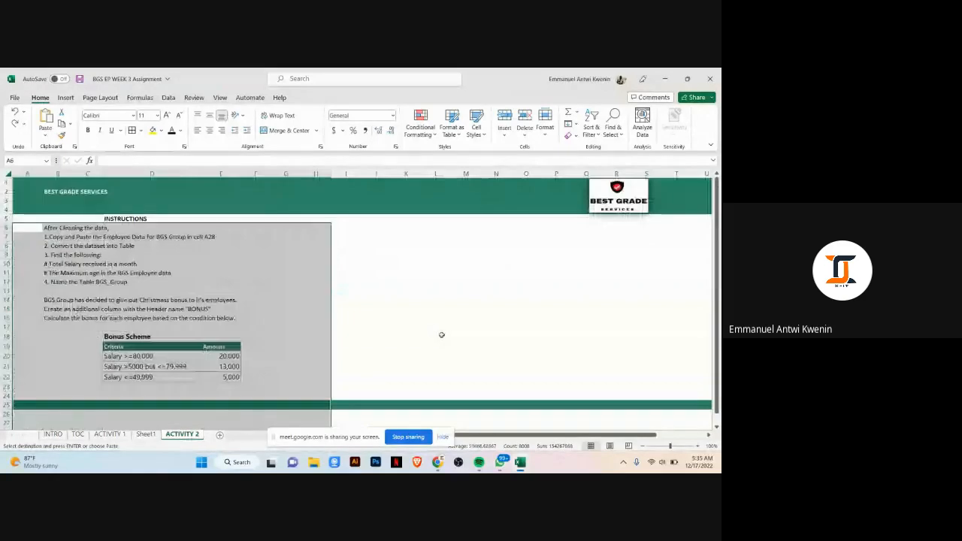
pyautogui.scroll(-5, 421, 327)
pyautogui.click(406, 332)
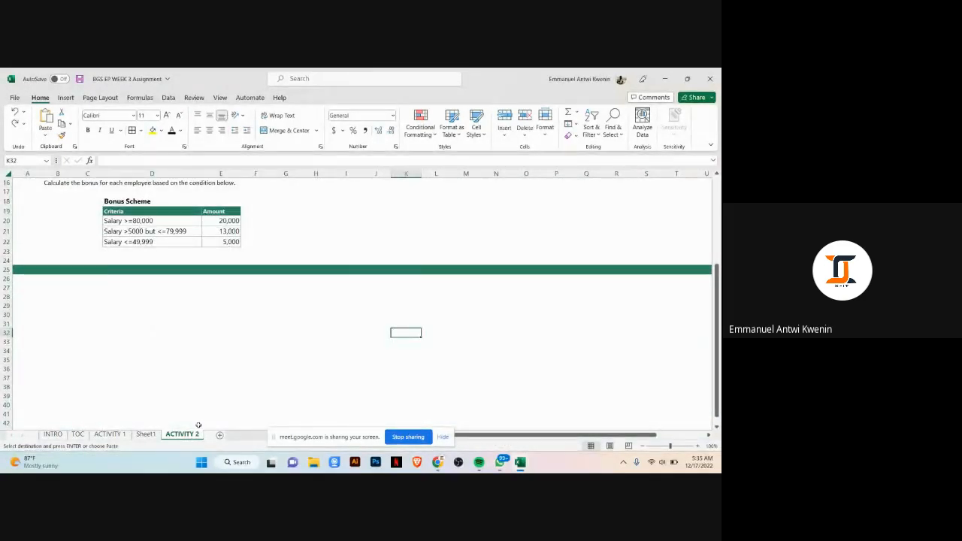
pyautogui.scroll(5, 202, 342)
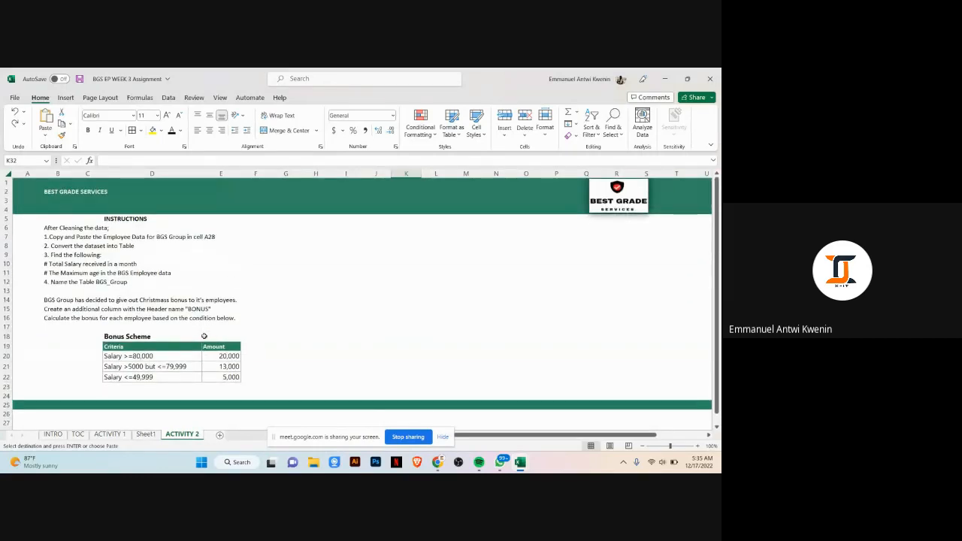
pyautogui.scroll(-1, 204, 332)
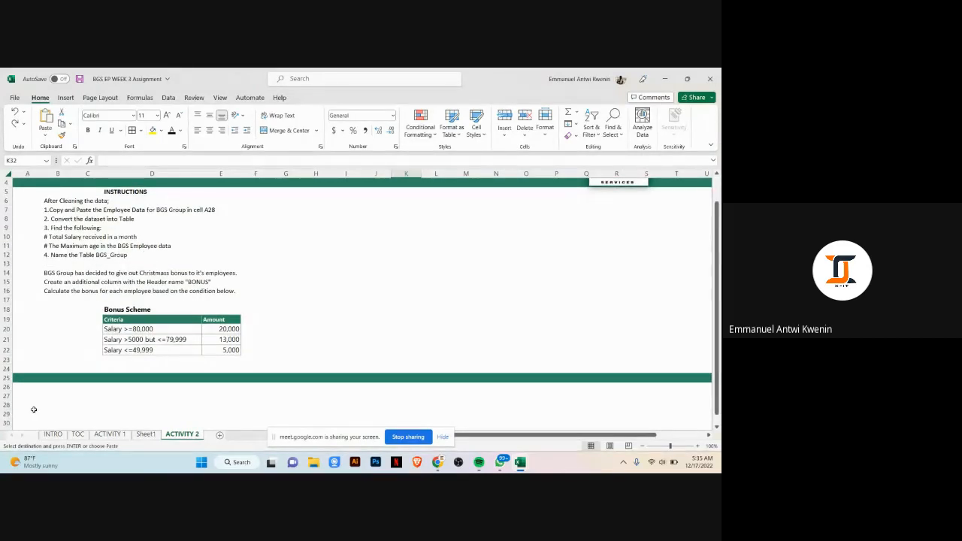
# Step: Try pasting the employee data at cell A28 on Activity 2 and widening column H
pyautogui.rightClick(33, 409)
pyautogui.click(43, 191)
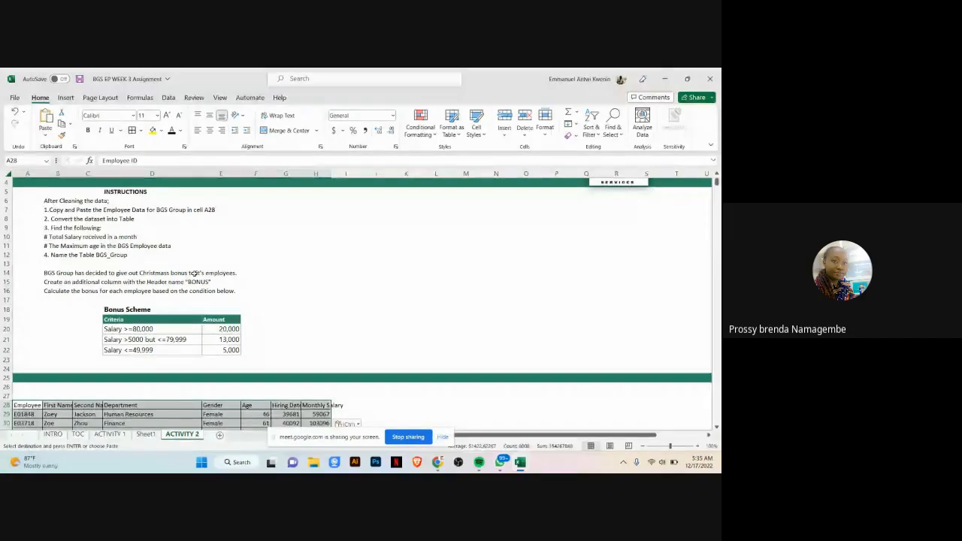
pyautogui.scroll(-4, 384, 301)
pyautogui.moveTo(331, 174); pyautogui.dragTo(352, 180)
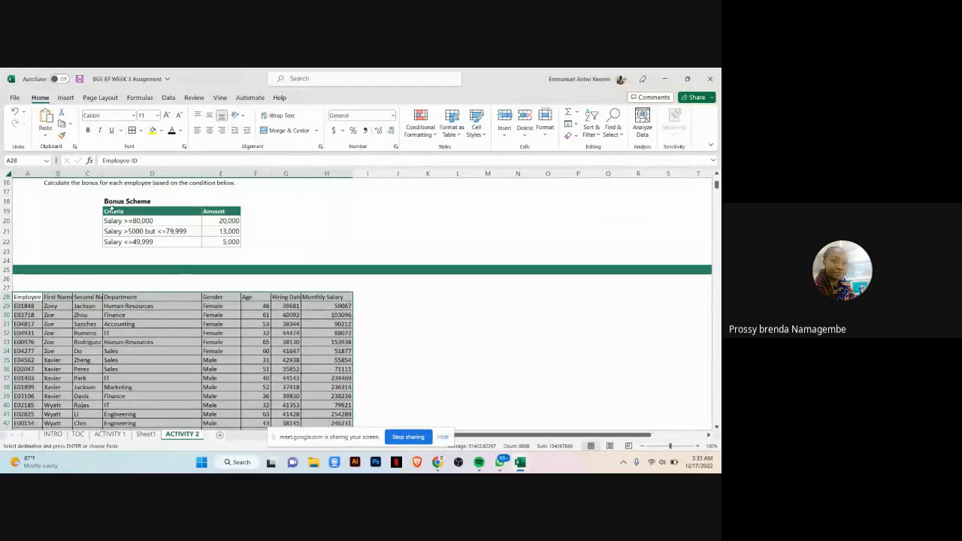
pyautogui.scroll(4, 113, 233)
pyautogui.scroll(-1, 185, 251)
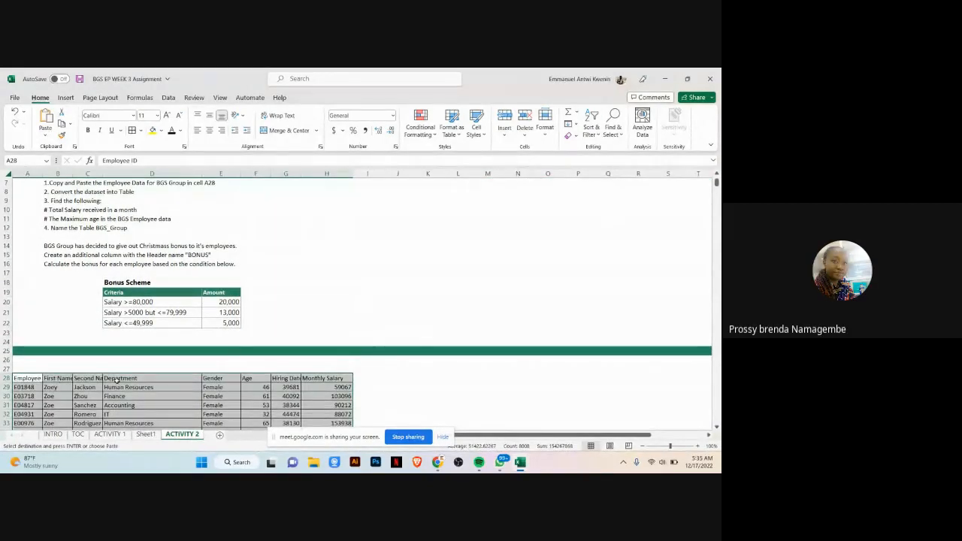
pyautogui.hotkey('ctrl', 'z')
pyautogui.hotkey('ctrl', 'z')
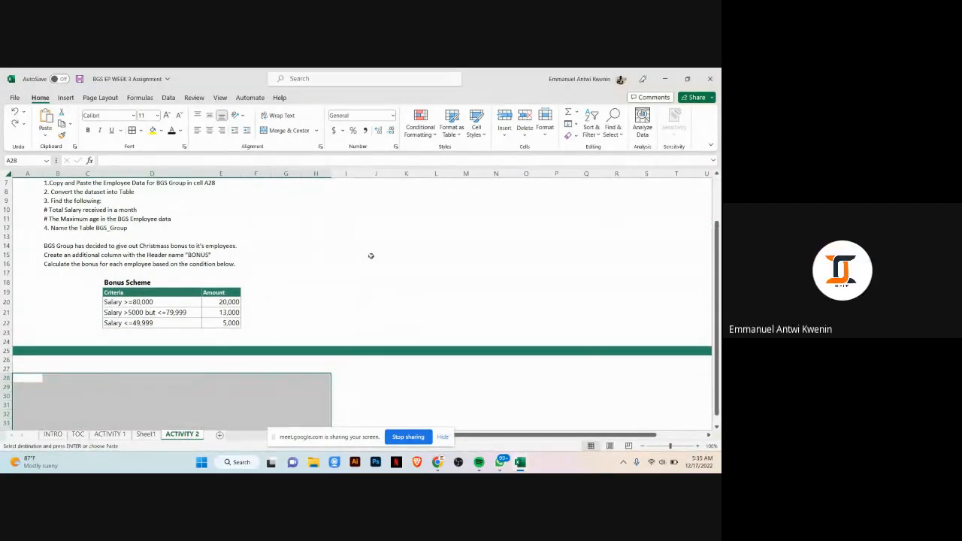
pyautogui.click(371, 256)
pyautogui.scroll(2, 301, 264)
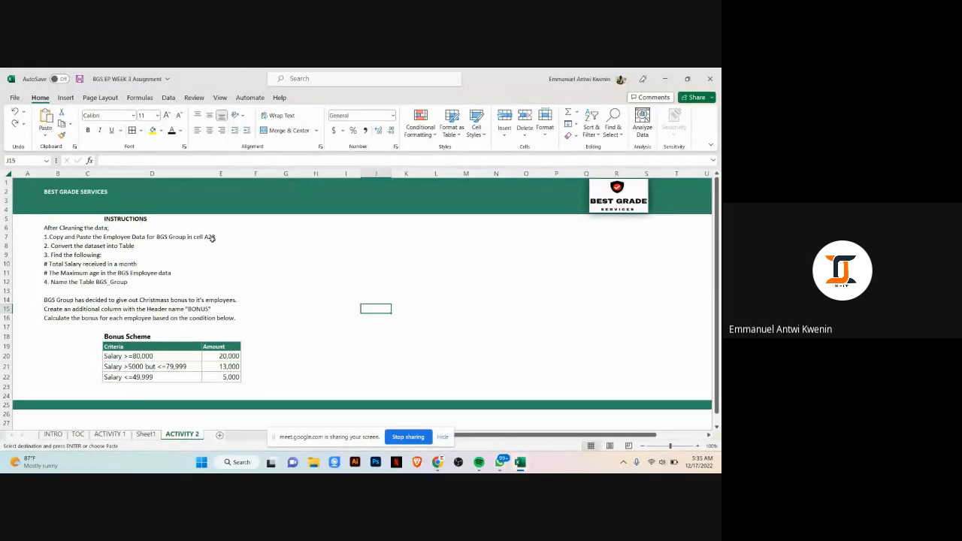
# Step: Paste the copied employee data at cell A28 on the Activity 2 sheet
pyautogui.scroll(-1, 212, 238)
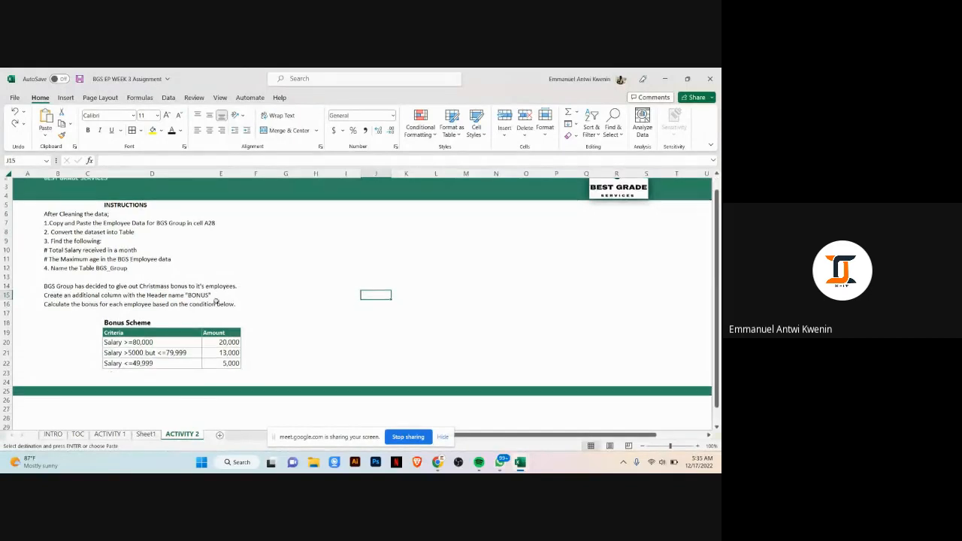
pyautogui.click(22, 406)
pyautogui.rightClick(23, 406)
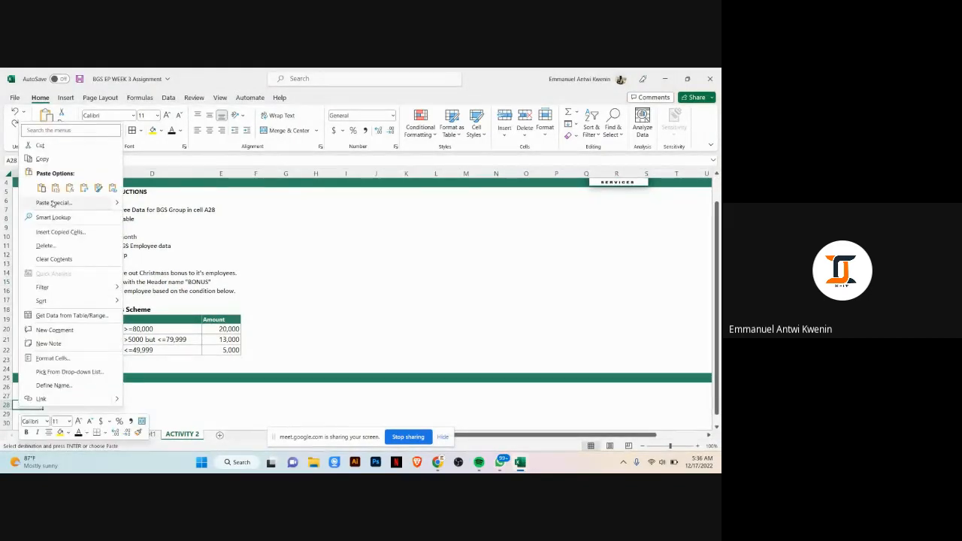
pyautogui.click(50, 189)
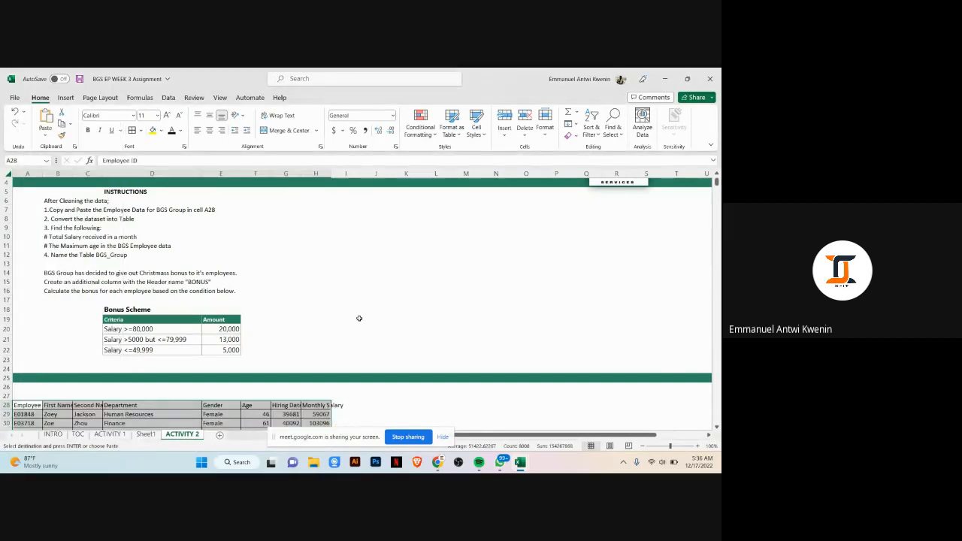
pyautogui.scroll(-3, 360, 316)
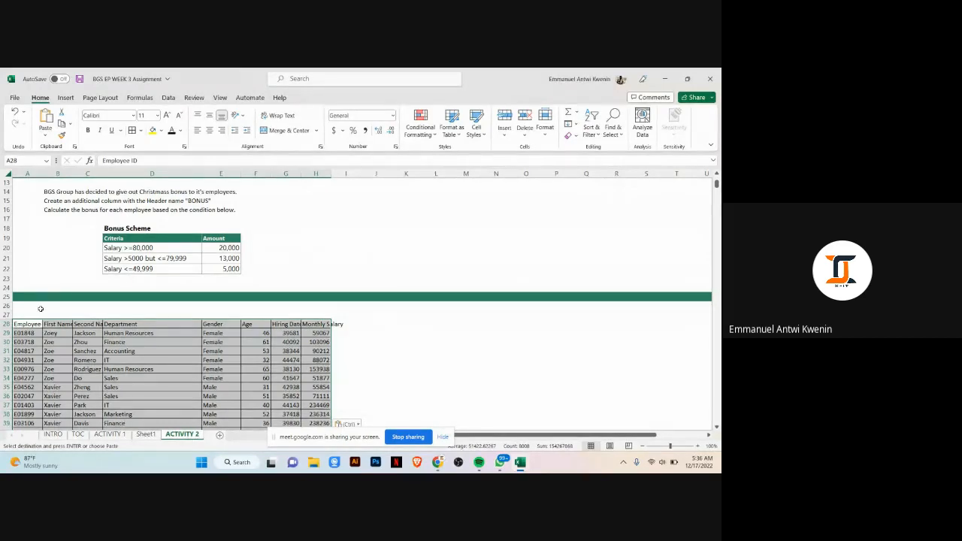
pyautogui.scroll(2, 248, 225)
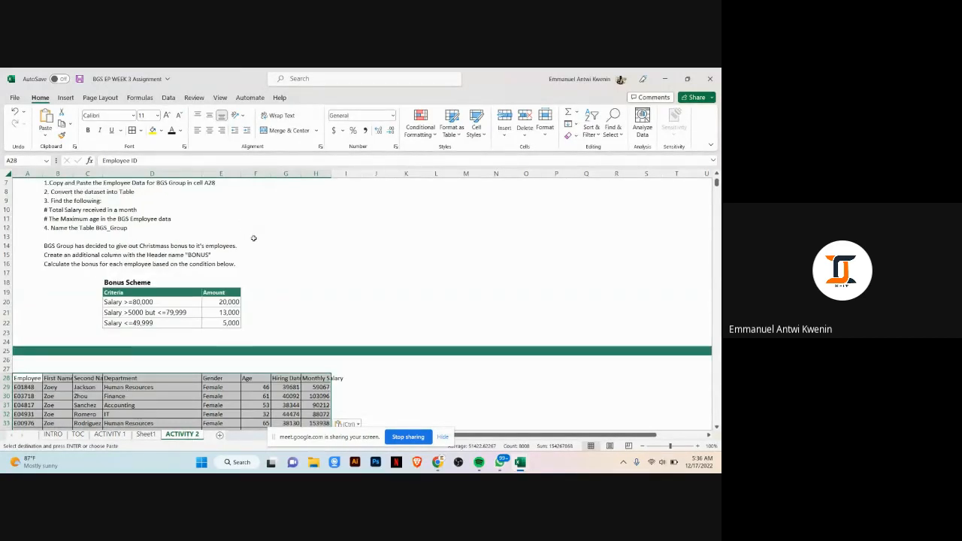
pyautogui.scroll(1, 253, 232)
pyautogui.scroll(-2, 256, 248)
pyautogui.scroll(3, 337, 225)
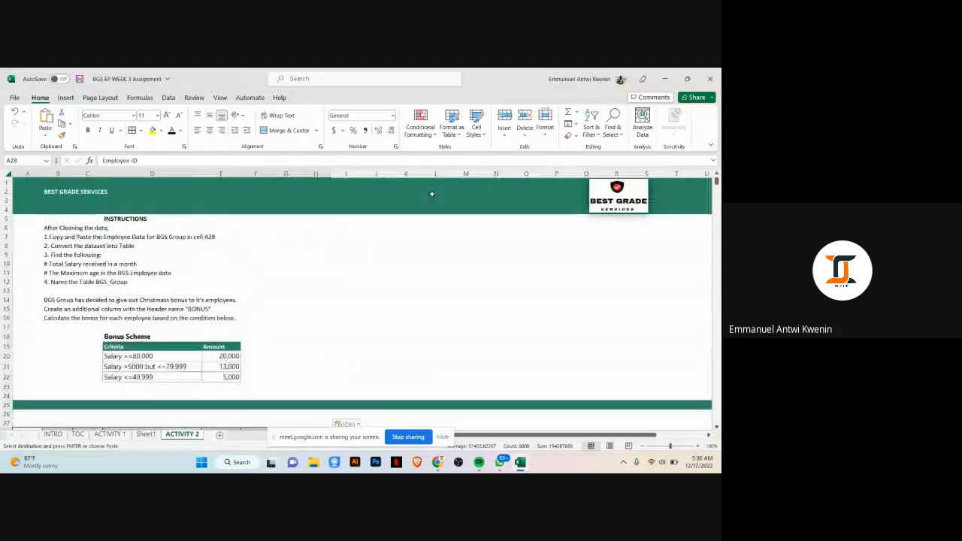
# Step: Try pasting the employee data at cell K6 on the Activity 2 sheet
pyautogui.click(393, 225)
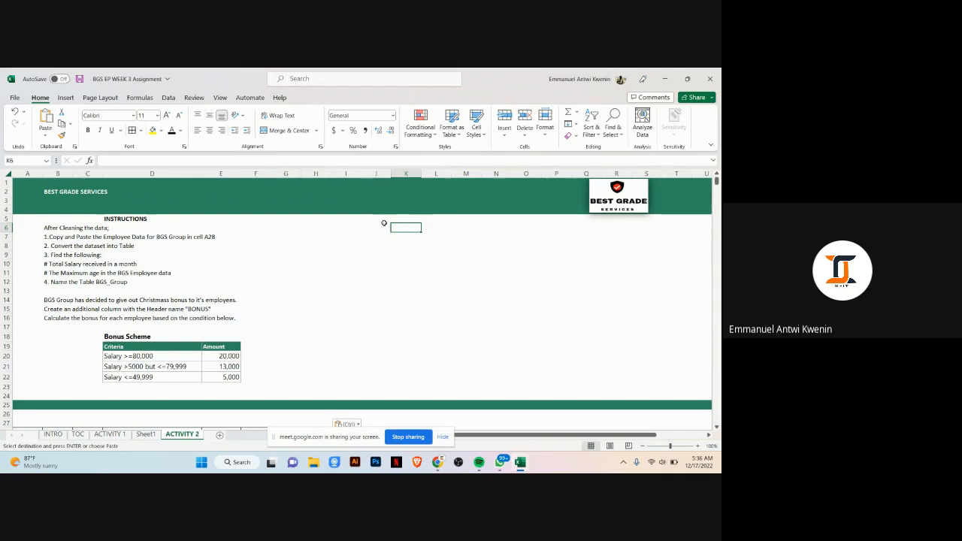
pyautogui.rightClick(396, 227)
pyautogui.click(423, 230)
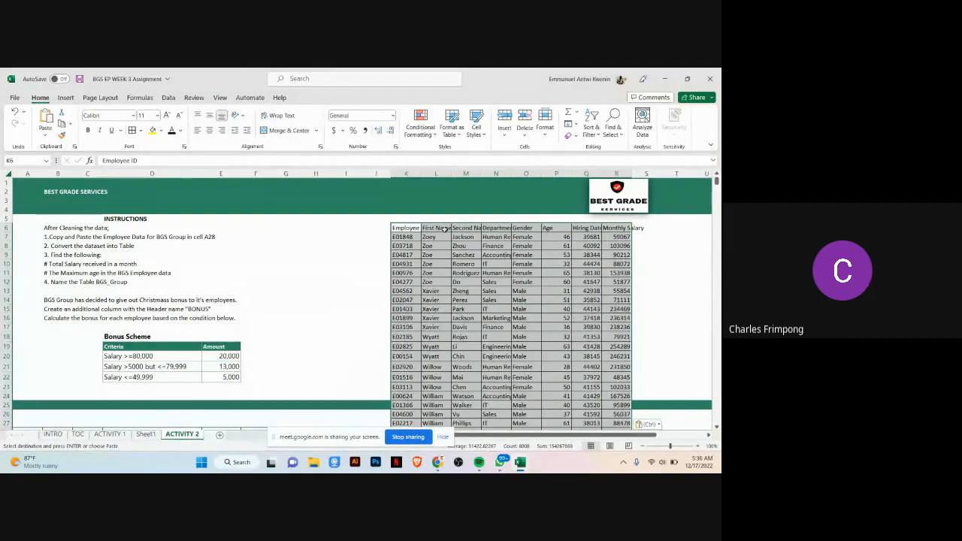
pyautogui.scroll(-9, 445, 229)
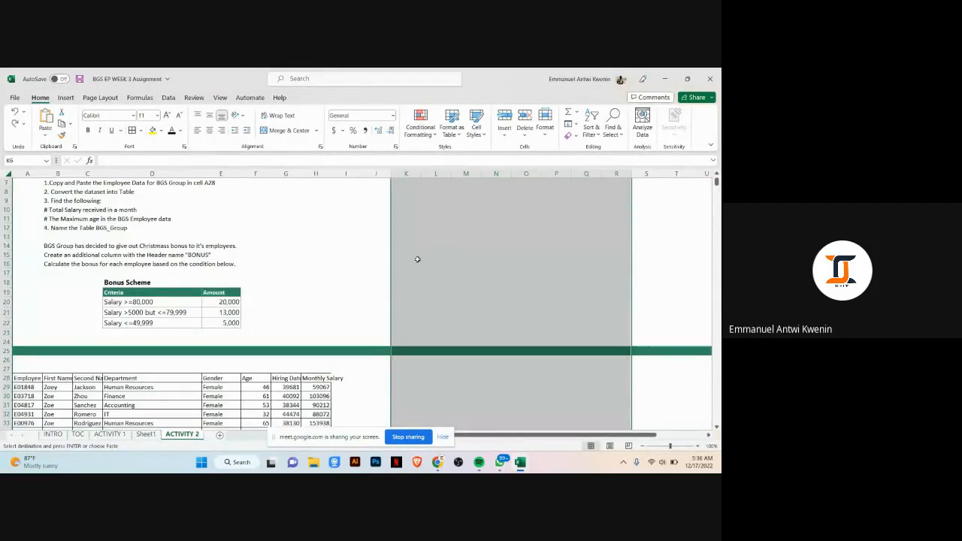
pyautogui.click(423, 241)
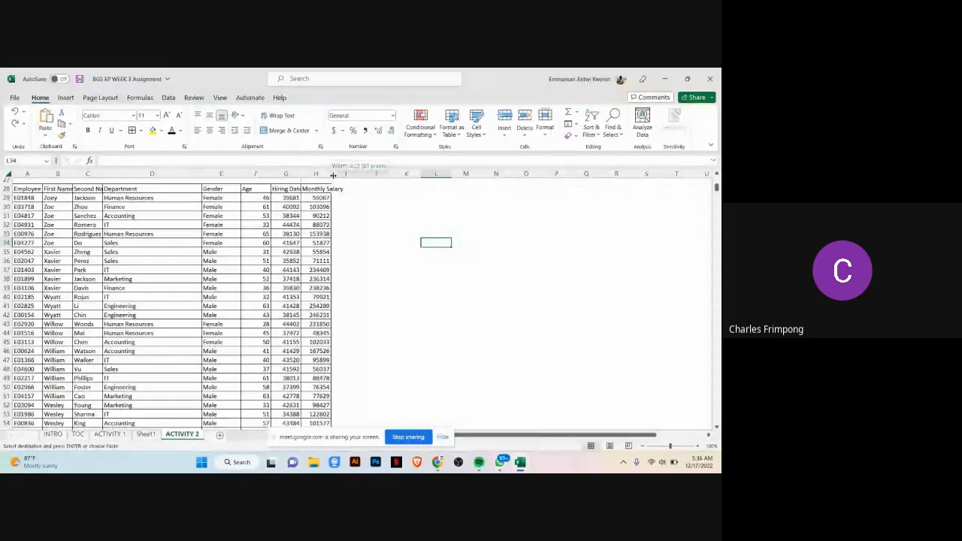
# Step: Widen column H so the Monthly Salary header fits
pyautogui.moveTo(331, 175); pyautogui.dragTo(350, 176)
pyautogui.scroll(9, 350, 271)
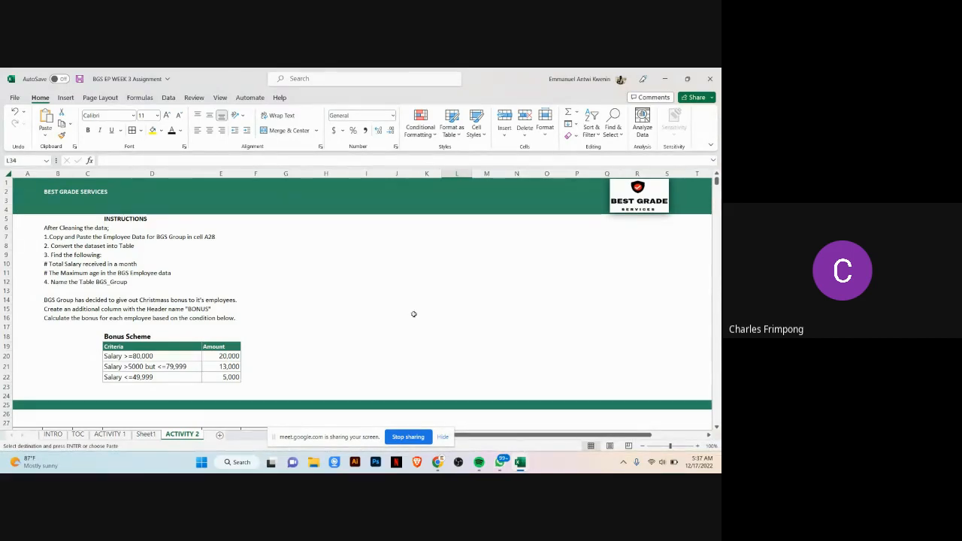
pyautogui.moveTo(439, 467)
pyautogui.click(421, 434)
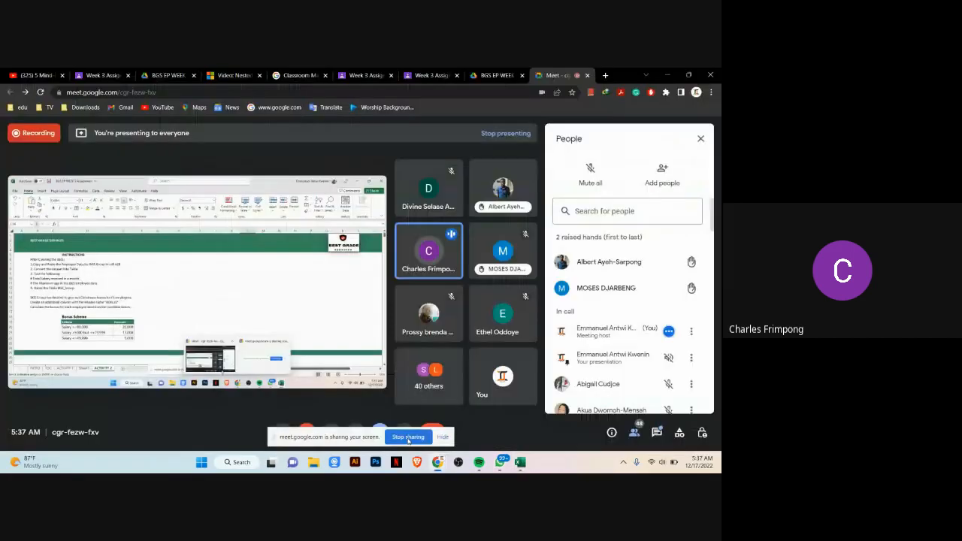
pyautogui.moveTo(438, 468)
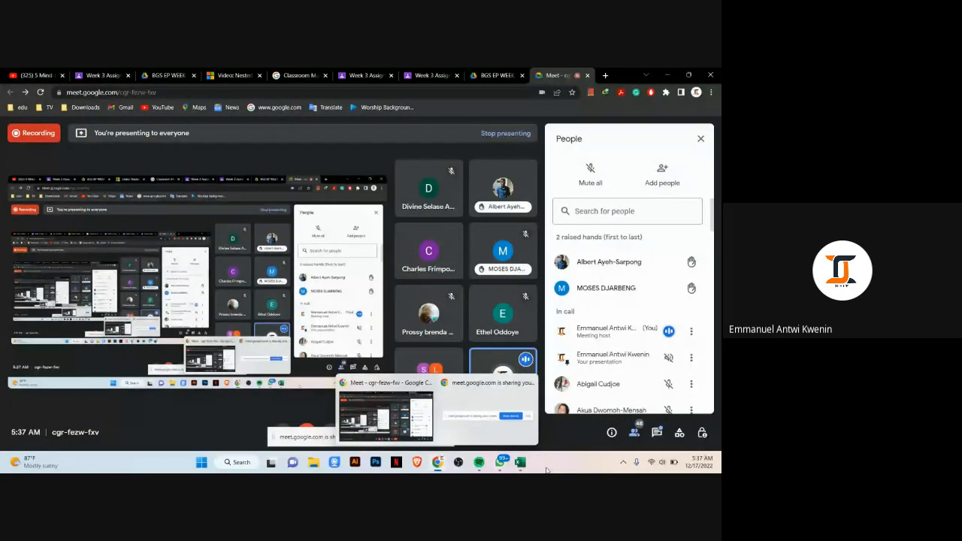
pyautogui.moveTo(521, 464)
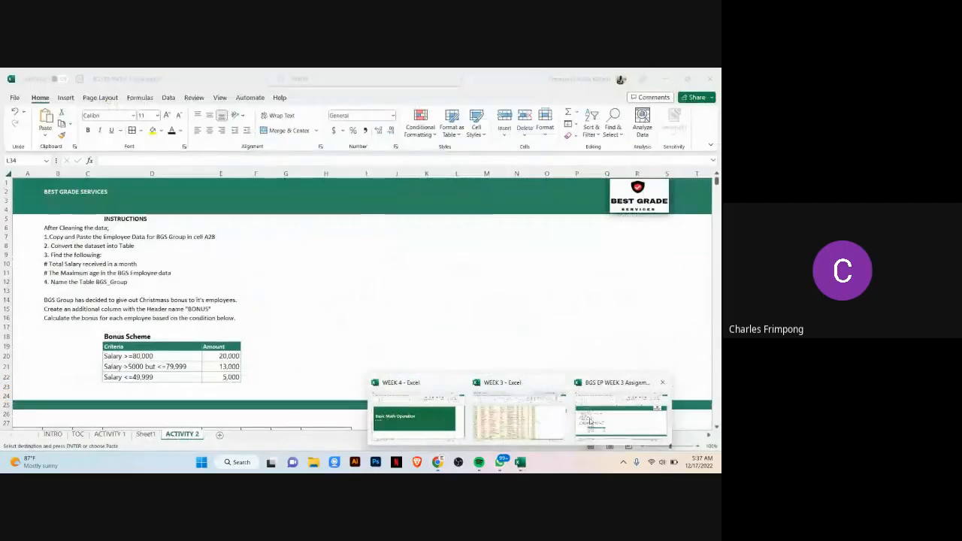
pyautogui.click(622, 416)
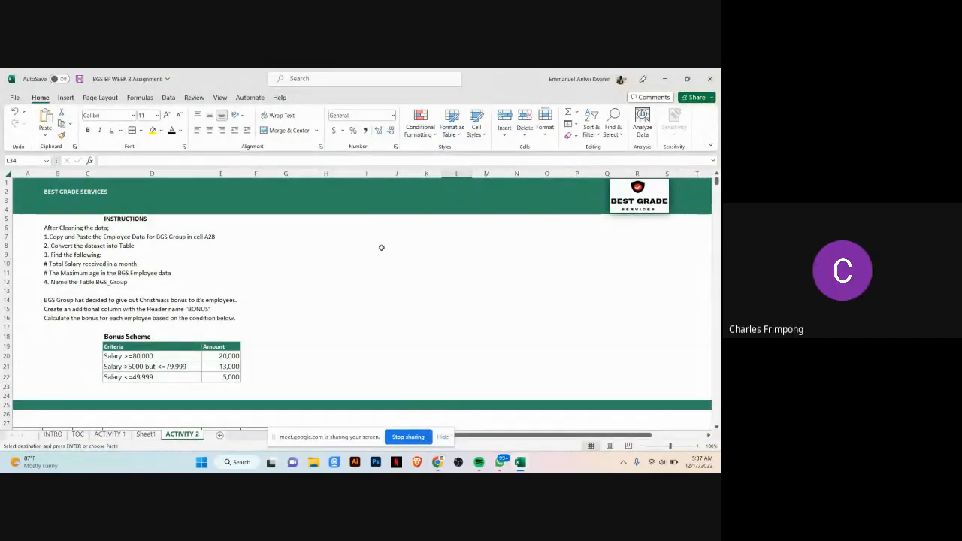
pyautogui.scroll(-2, 405, 245)
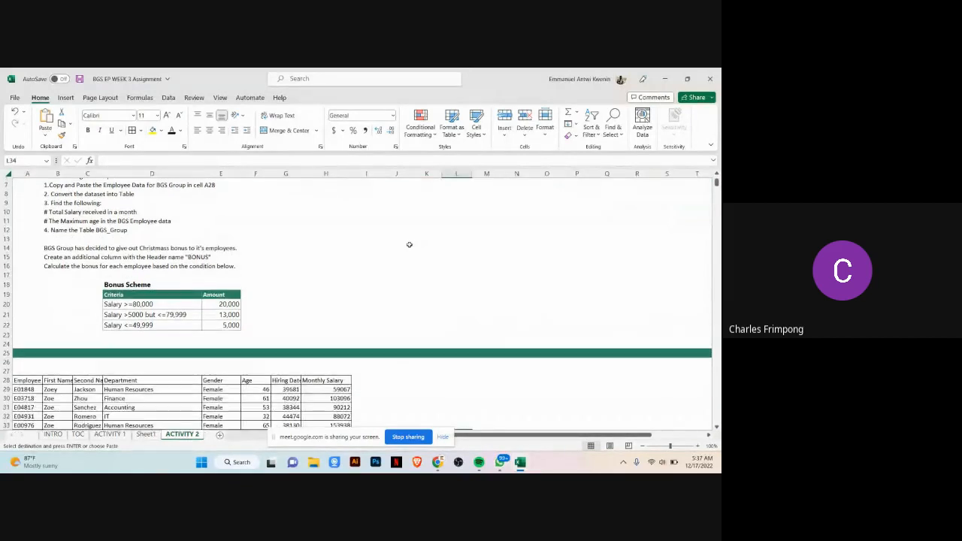
pyautogui.scroll(2, 409, 244)
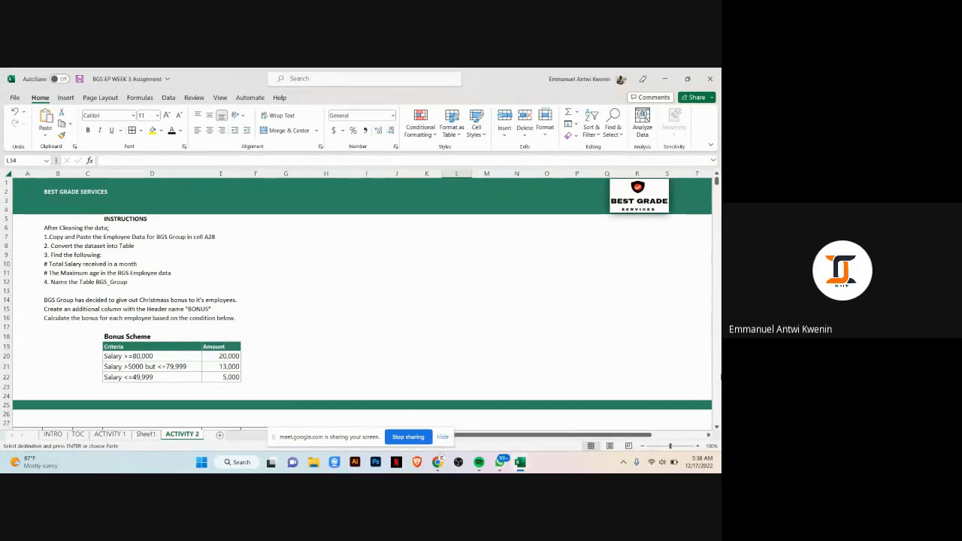
# Step: Switch to the Activity 1 sheet and examine the header row from Employee ID to Monthly Salary
pyautogui.click(110, 433)
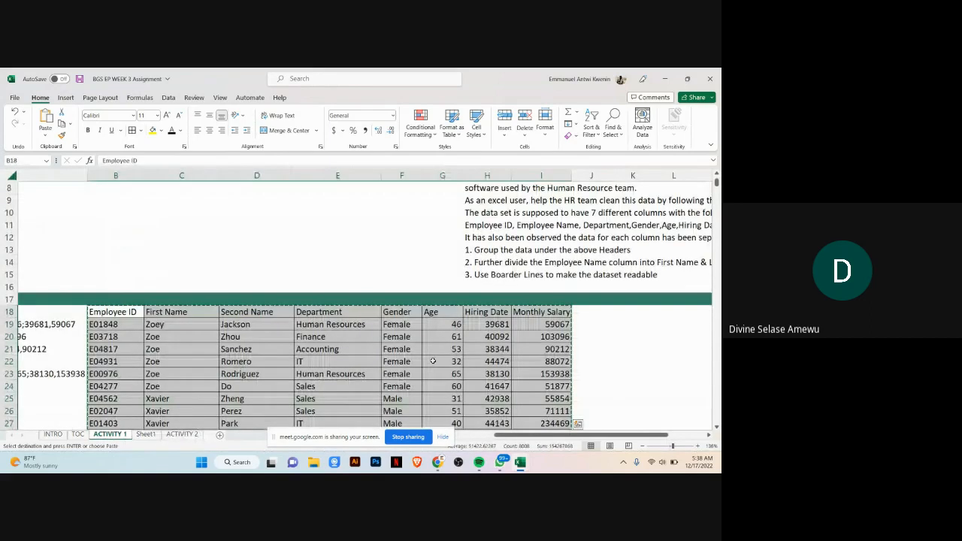
pyautogui.doubleClick(606, 313)
pyautogui.click(604, 329)
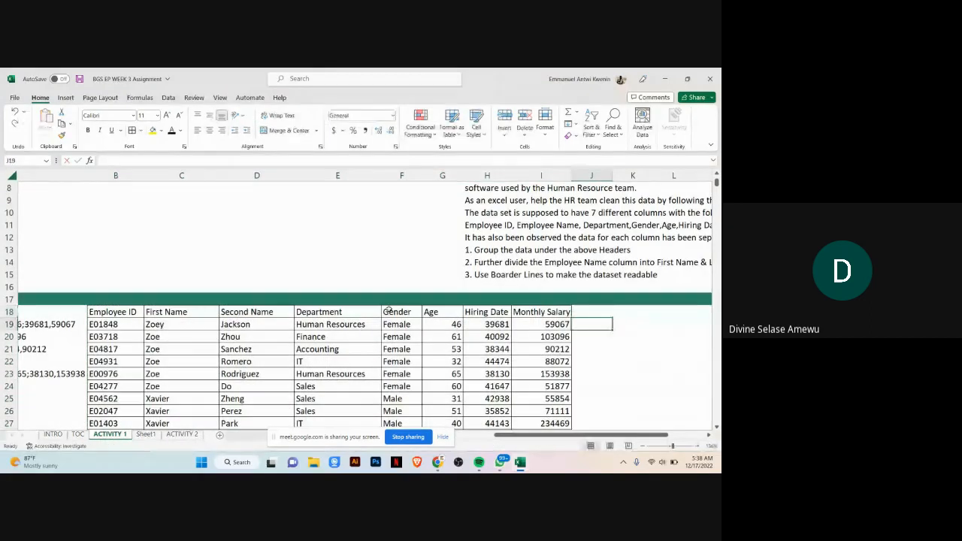
pyautogui.scroll(-1, 202, 308)
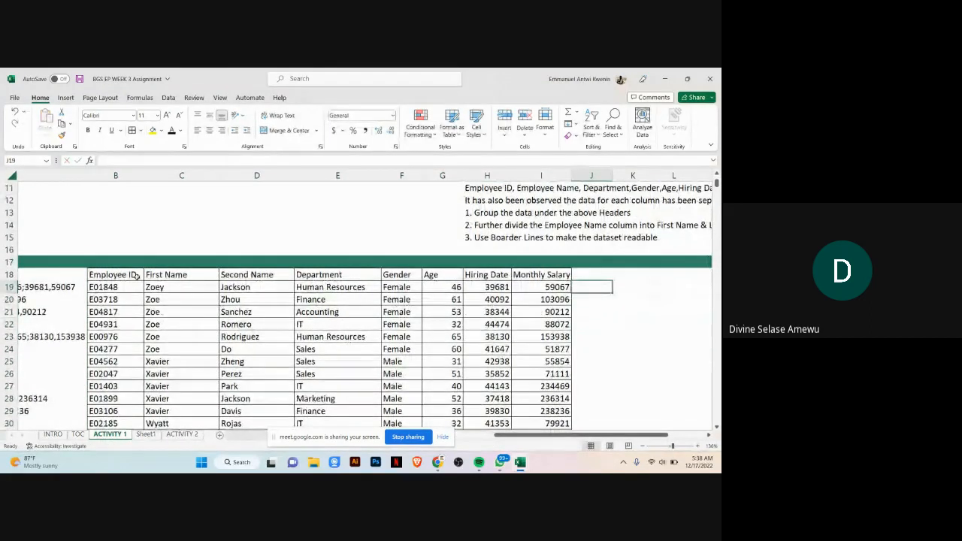
pyautogui.moveTo(134, 275); pyautogui.dragTo(553, 276)
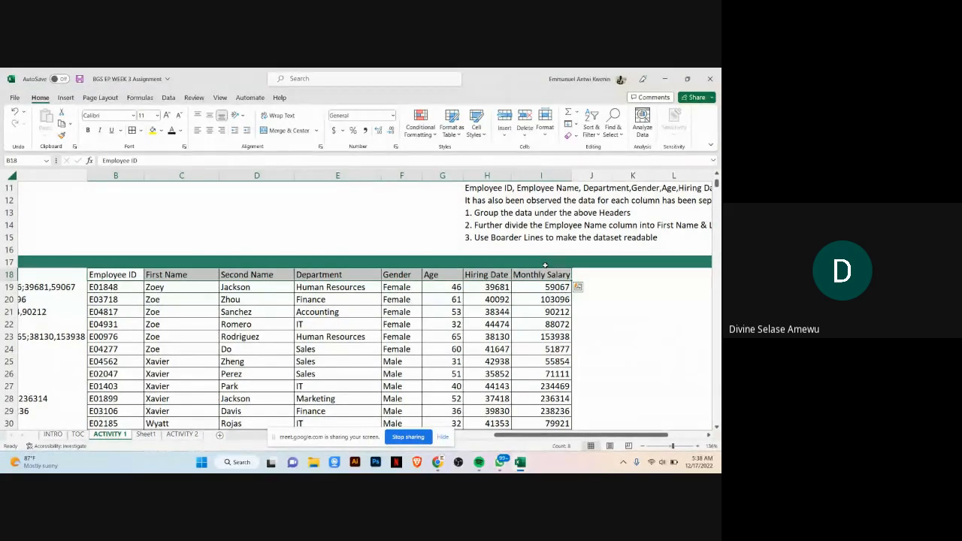
pyautogui.click(141, 274)
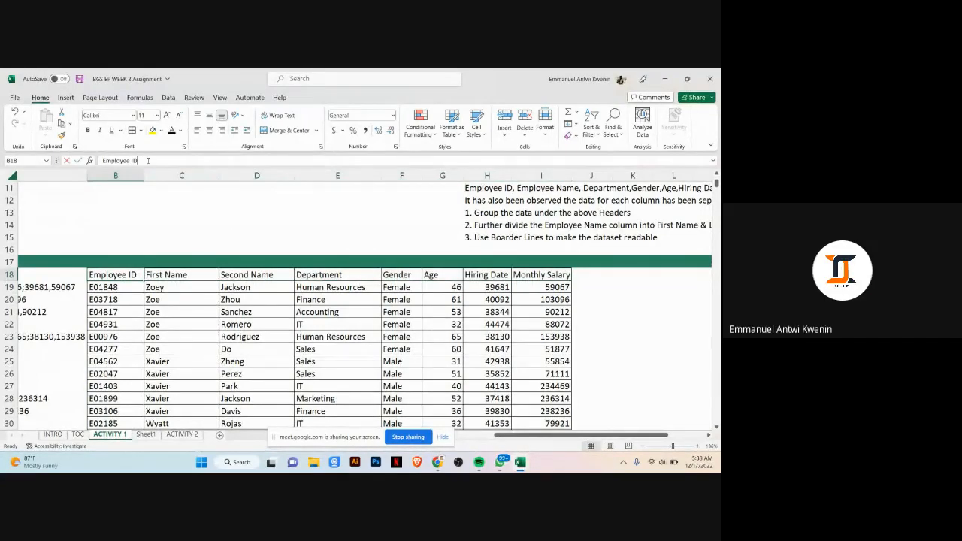
pyautogui.moveTo(148, 160); pyautogui.dragTo(87, 160)
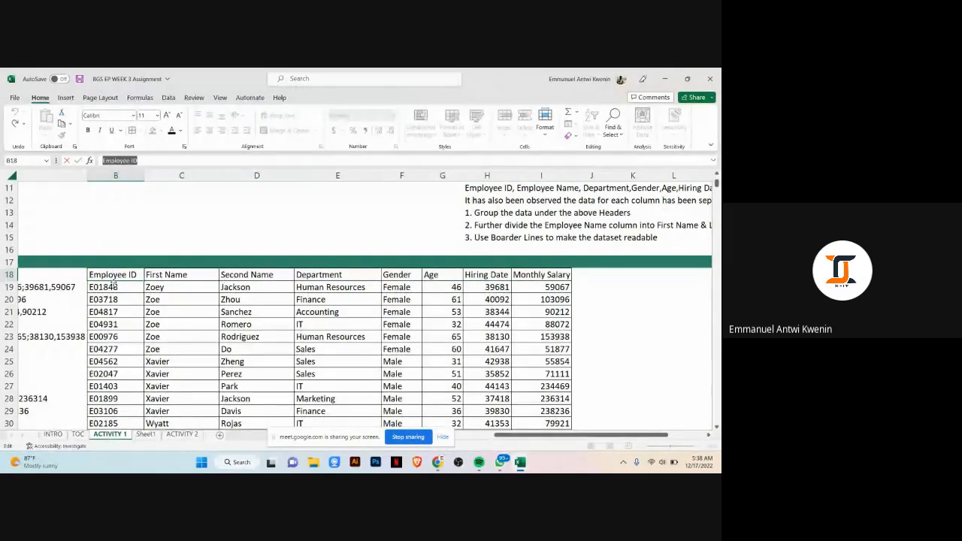
pyautogui.click(154, 237)
pyautogui.click(126, 270)
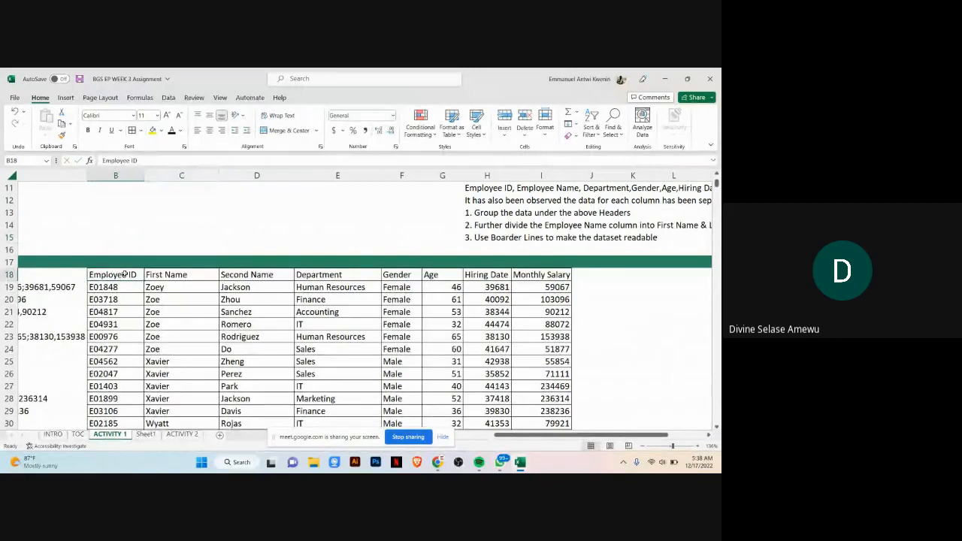
pyautogui.moveTo(127, 275); pyautogui.dragTo(562, 273)
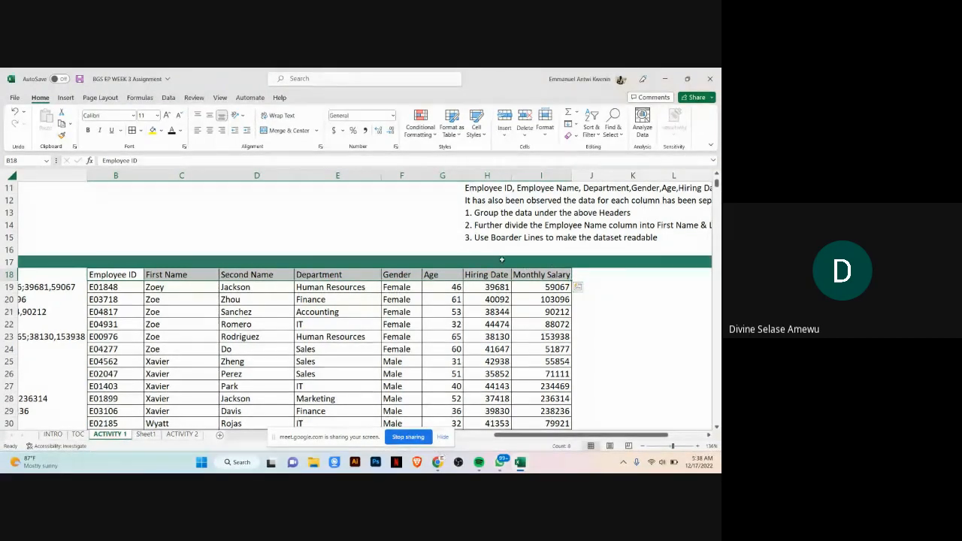
pyautogui.click(623, 286)
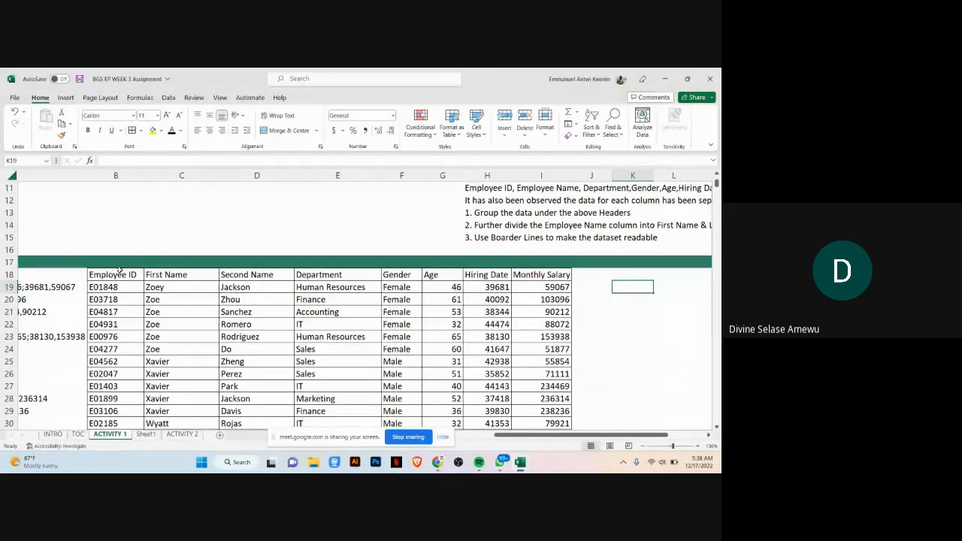
pyautogui.moveTo(114, 274); pyautogui.dragTo(566, 277)
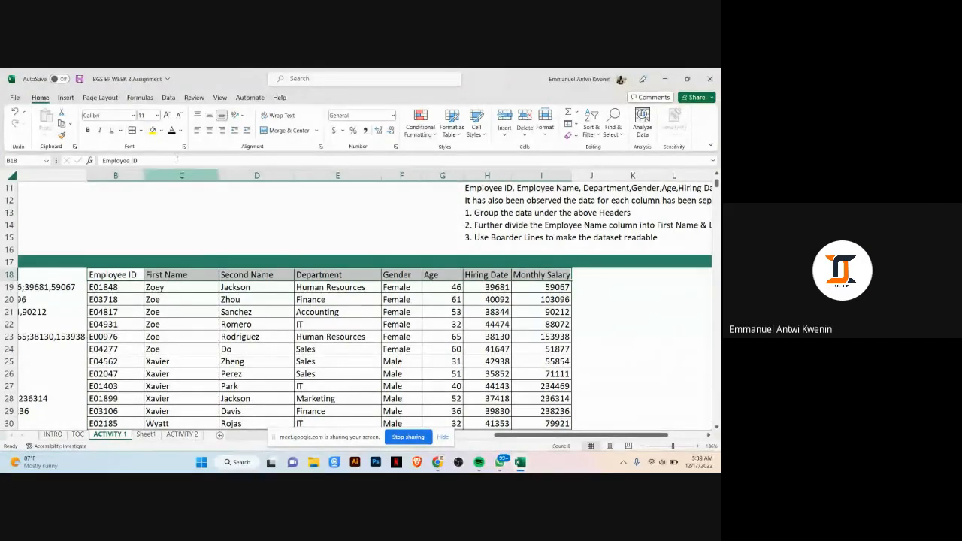
# Step: Set the font colour of the header row to white
pyautogui.click(181, 131)
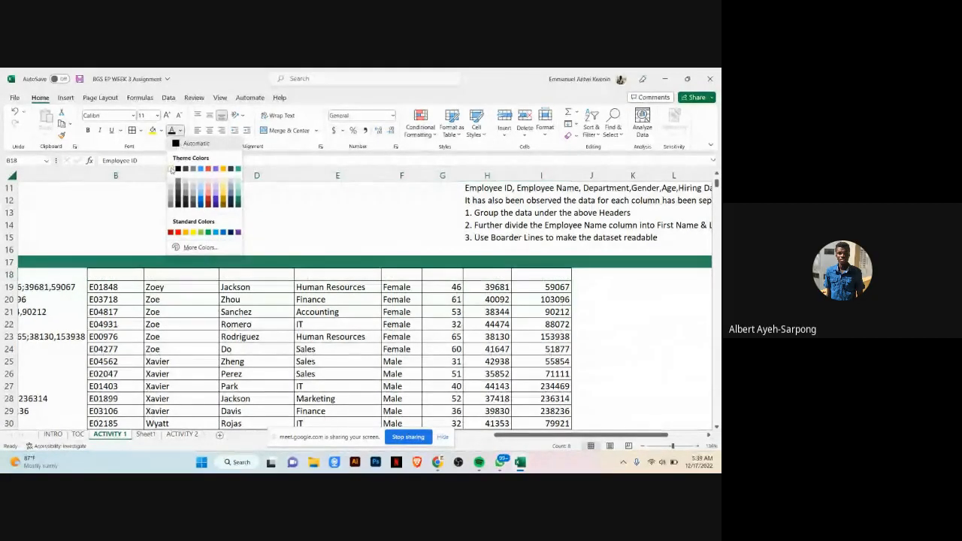
pyautogui.click(171, 169)
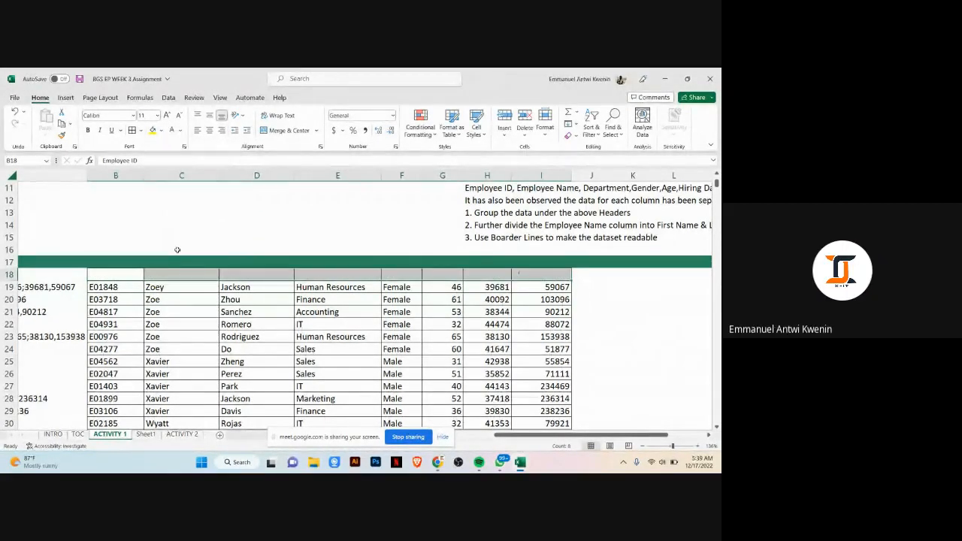
pyautogui.click(181, 131)
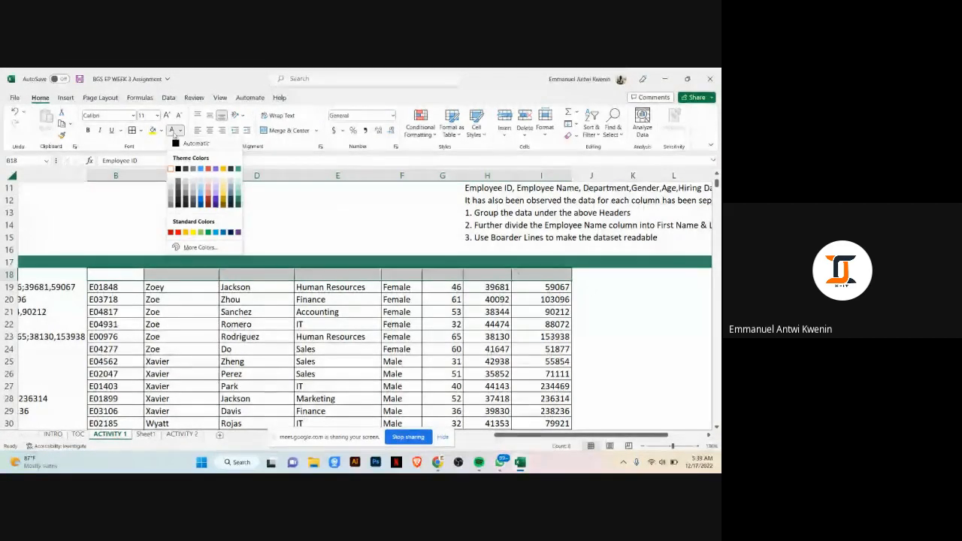
pyautogui.click(170, 169)
# Step: Set the font colour of the header row from Employee ID to Monthly Salary to dark gray
pyautogui.click(266, 238)
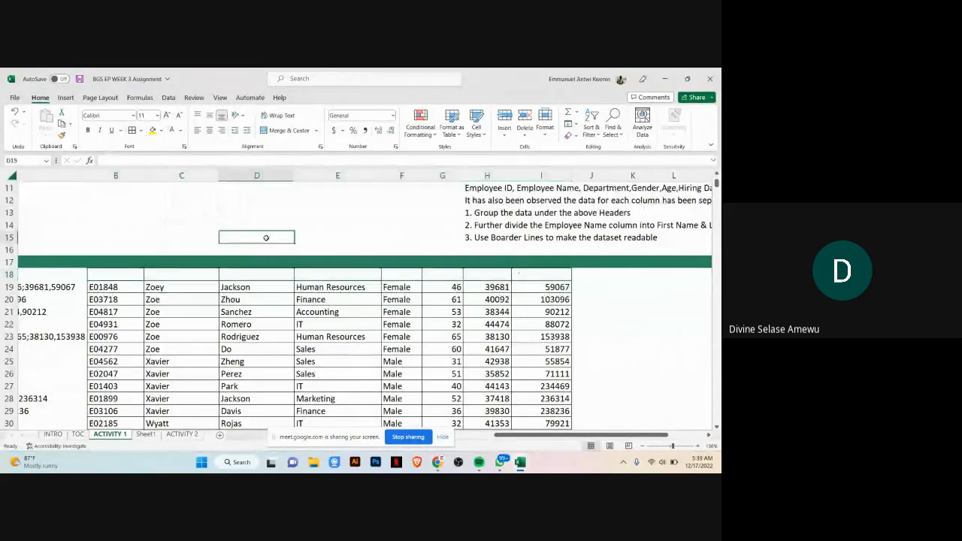
pyautogui.moveTo(117, 275); pyautogui.dragTo(526, 273)
pyautogui.click(176, 131)
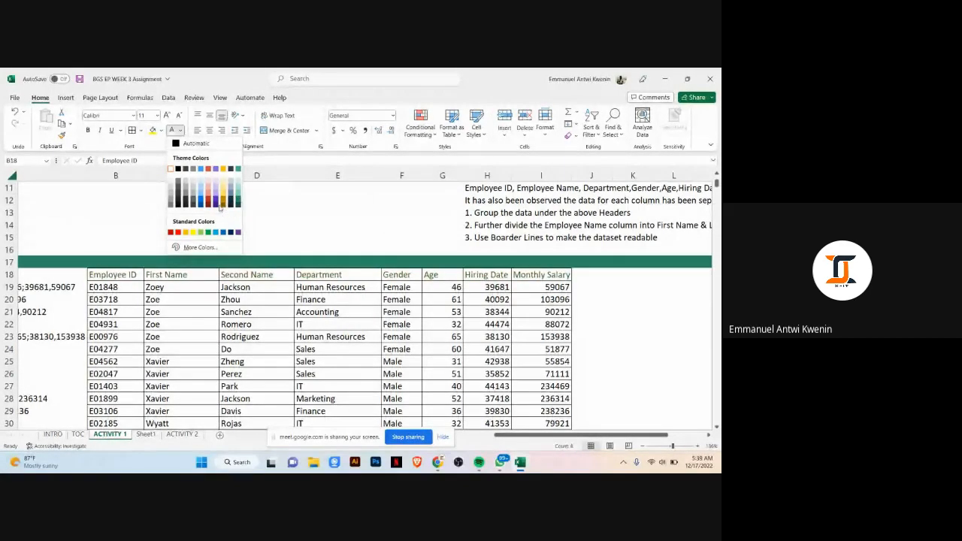
pyautogui.click(178, 197)
pyautogui.click(6, 274)
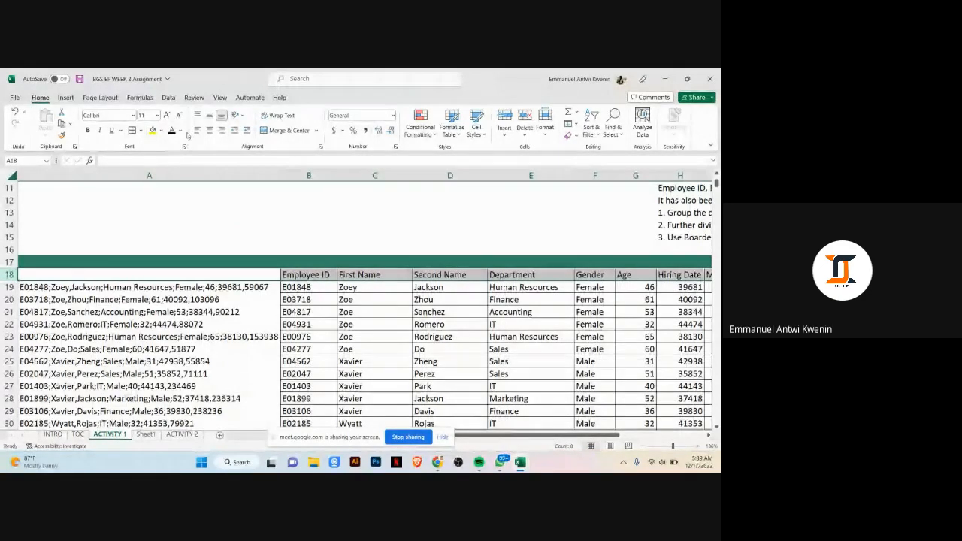
pyautogui.click(303, 272)
pyautogui.doubleClick(315, 238)
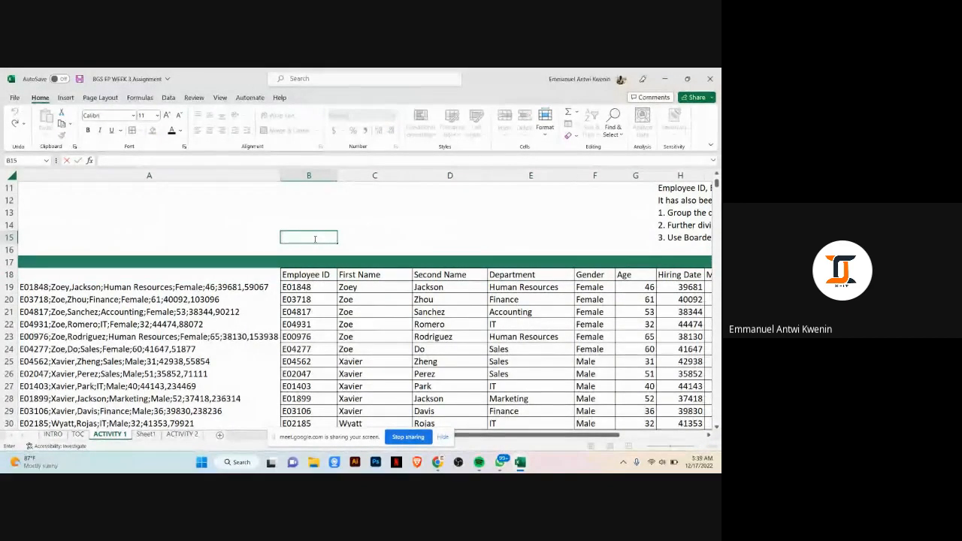
pyautogui.write('d')
pyautogui.press('BackSpace')
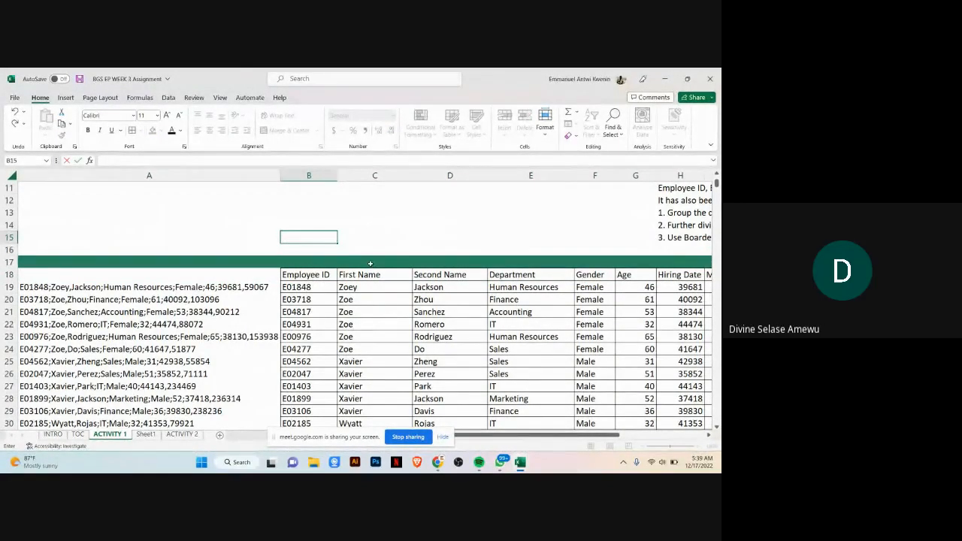
pyautogui.click(442, 236)
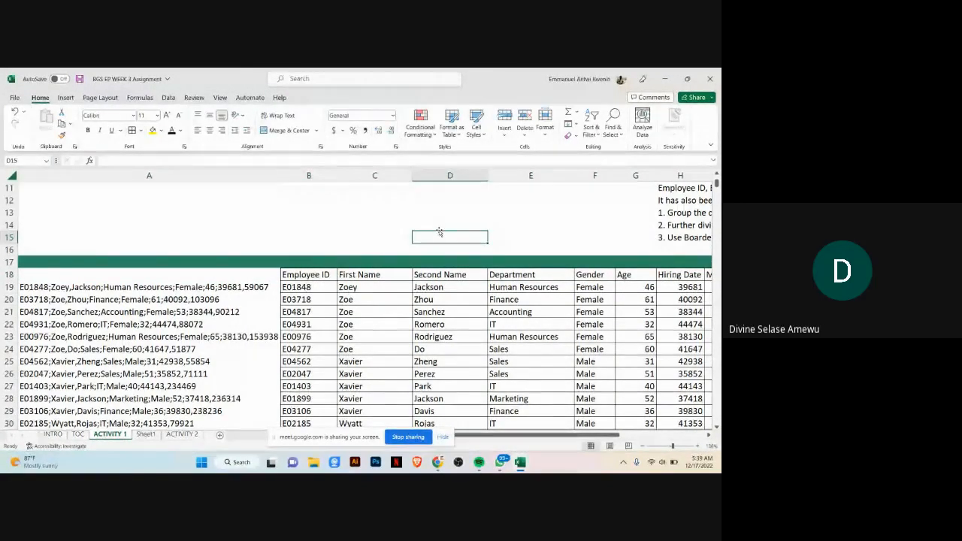
# Step: Hide column A containing the raw semicolon-separated employee data
pyautogui.rightClick(10, 275)
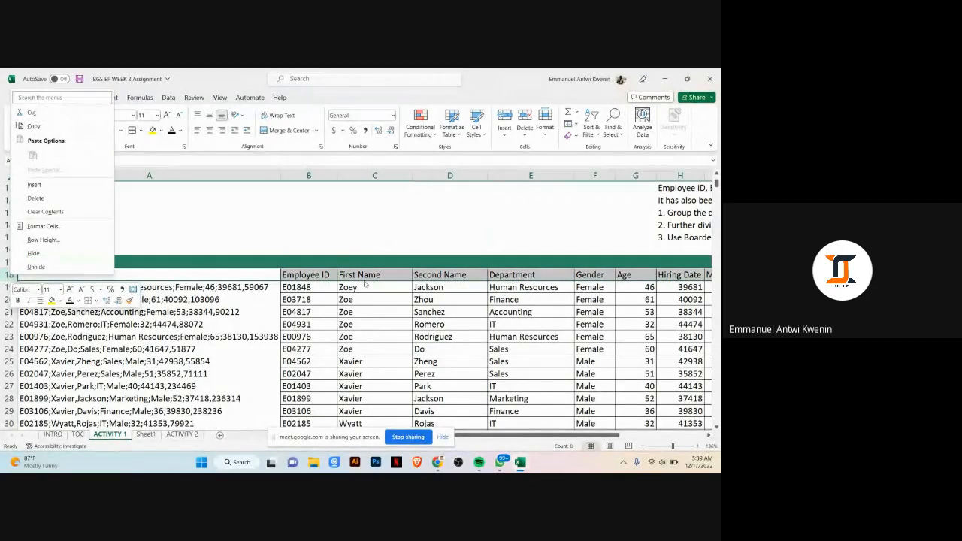
pyautogui.click(442, 300)
pyautogui.click(164, 176)
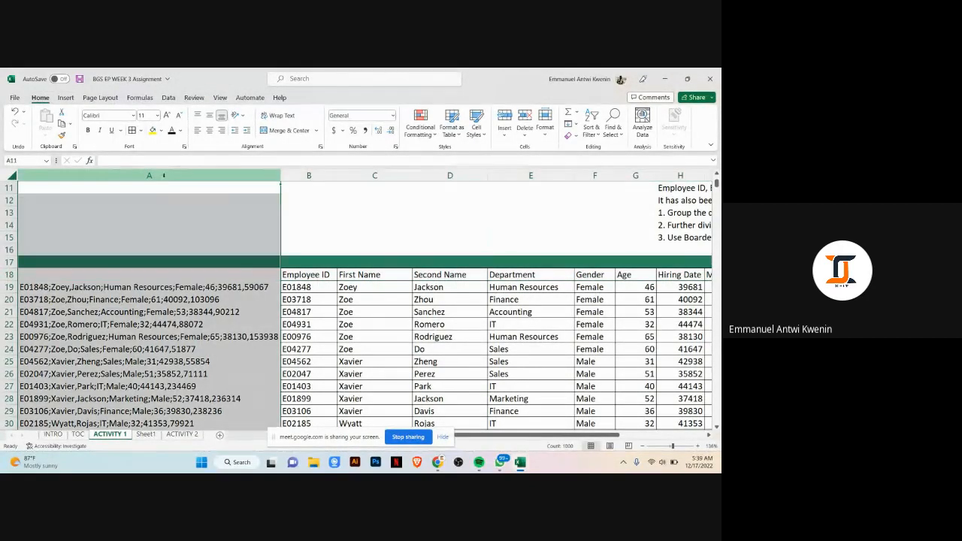
pyautogui.rightClick(164, 178)
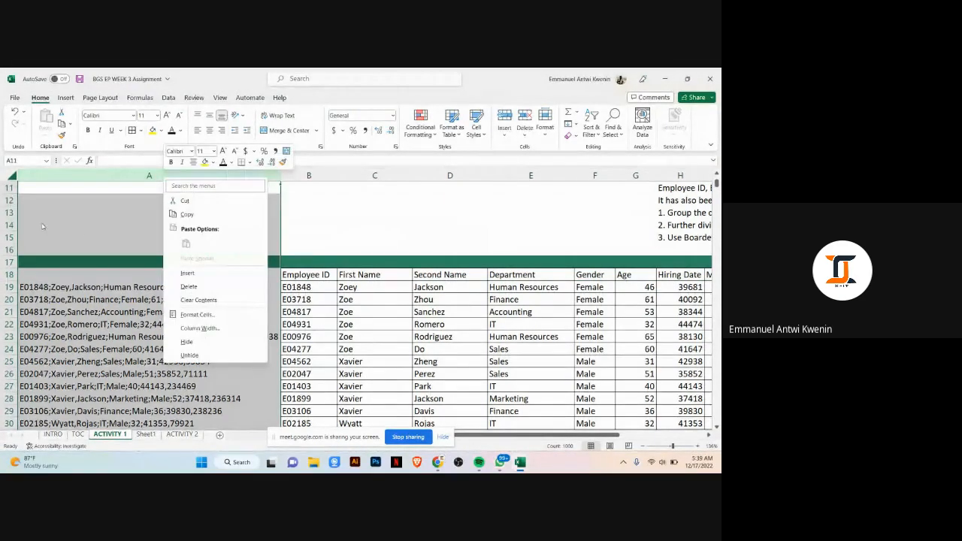
pyautogui.click(86, 241)
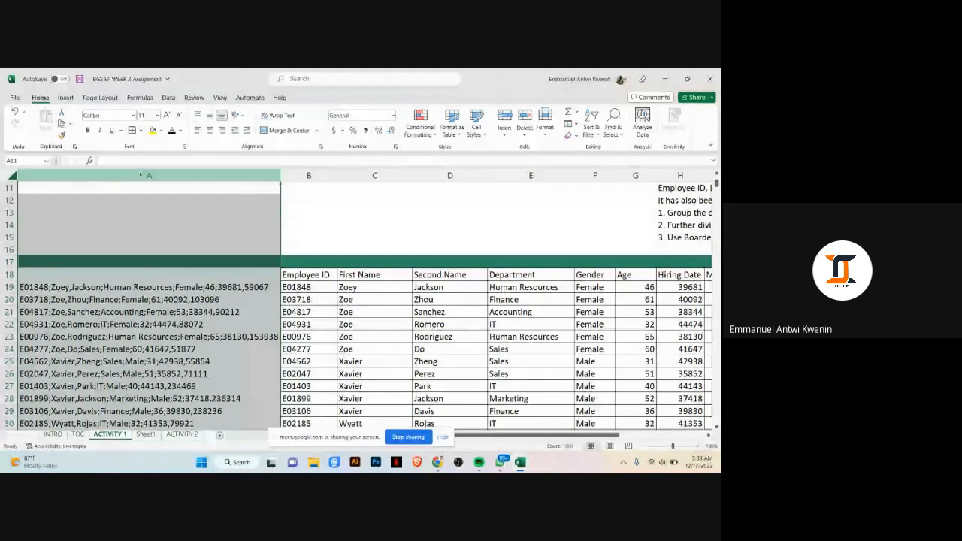
pyautogui.rightClick(142, 176)
pyautogui.click(165, 340)
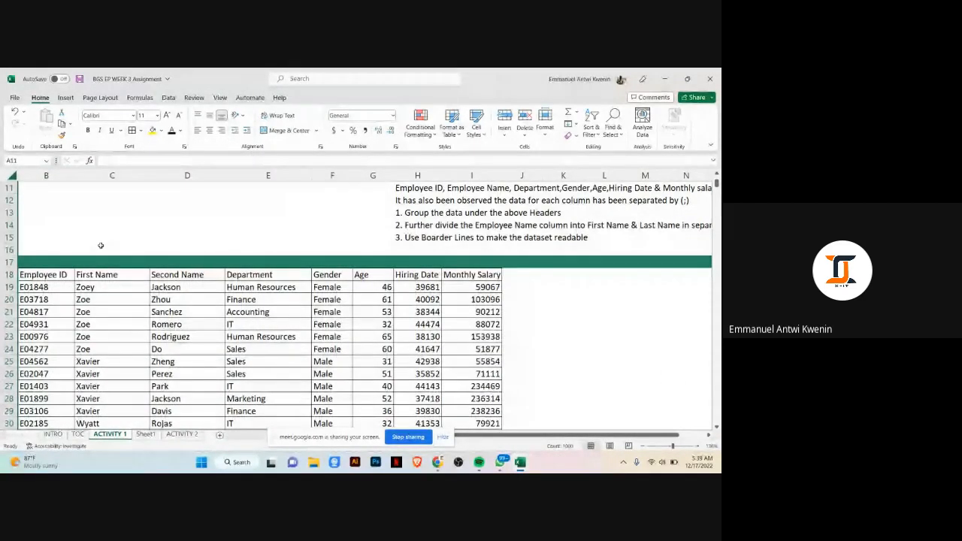
pyautogui.scroll(-1, 254, 299)
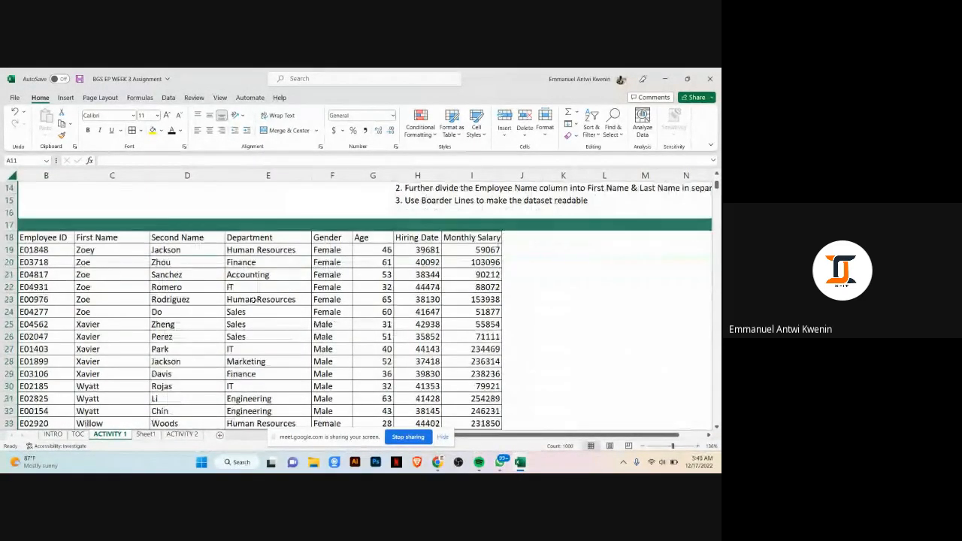
pyautogui.scroll(4, 253, 299)
pyautogui.click(176, 262)
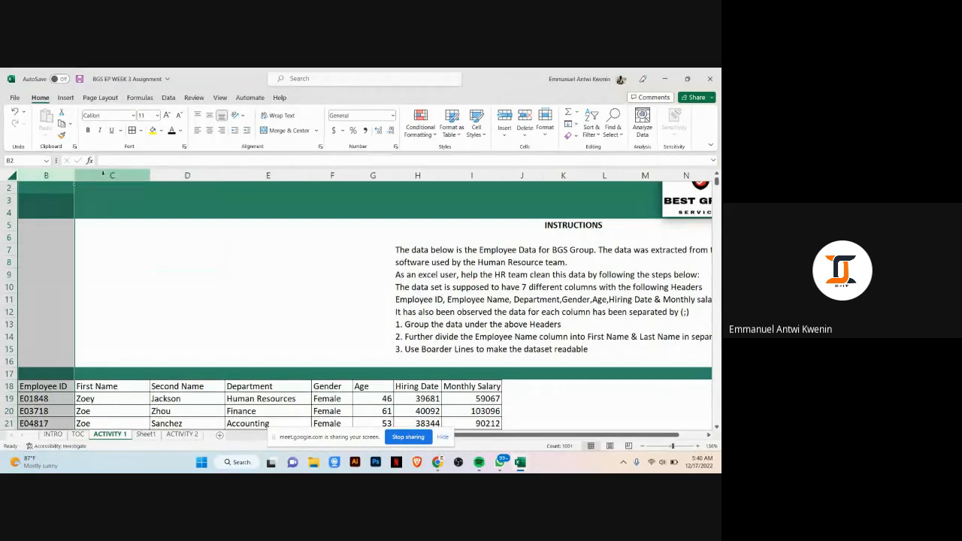
pyautogui.click(103, 174)
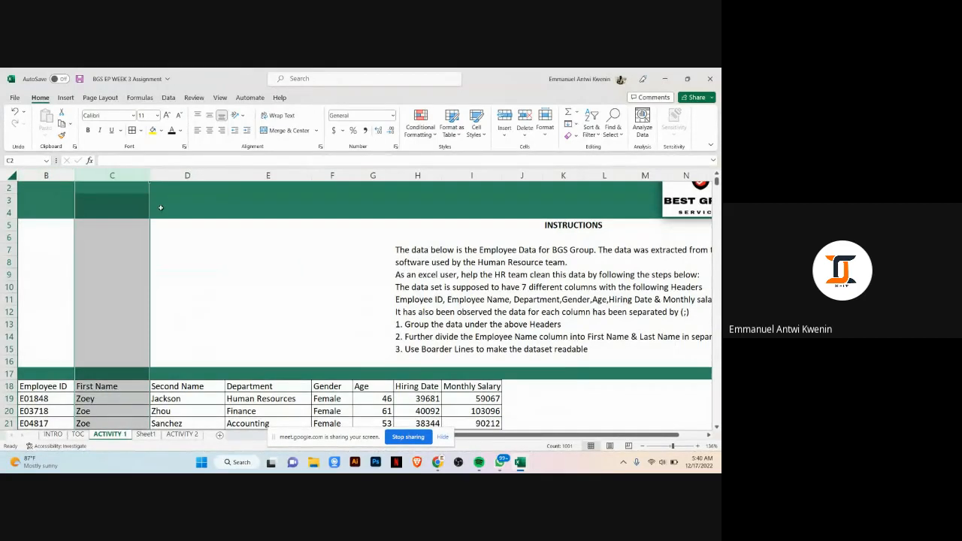
pyautogui.click(270, 317)
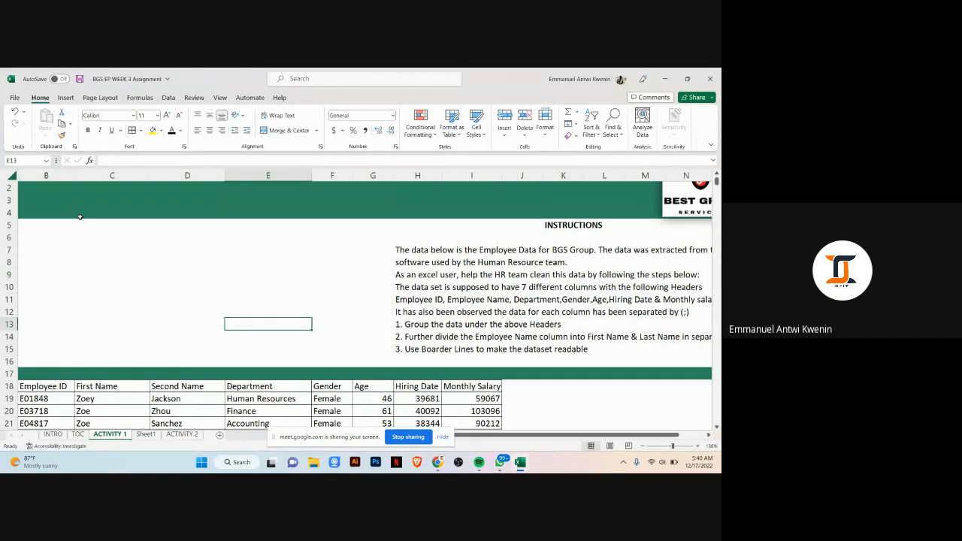
pyautogui.scroll(-3, 374, 280)
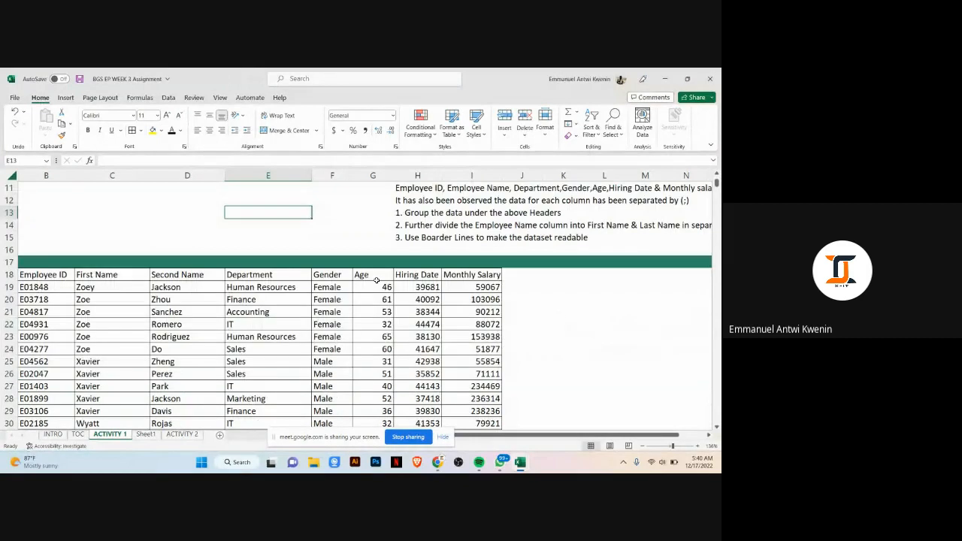
pyautogui.scroll(4, 518, 279)
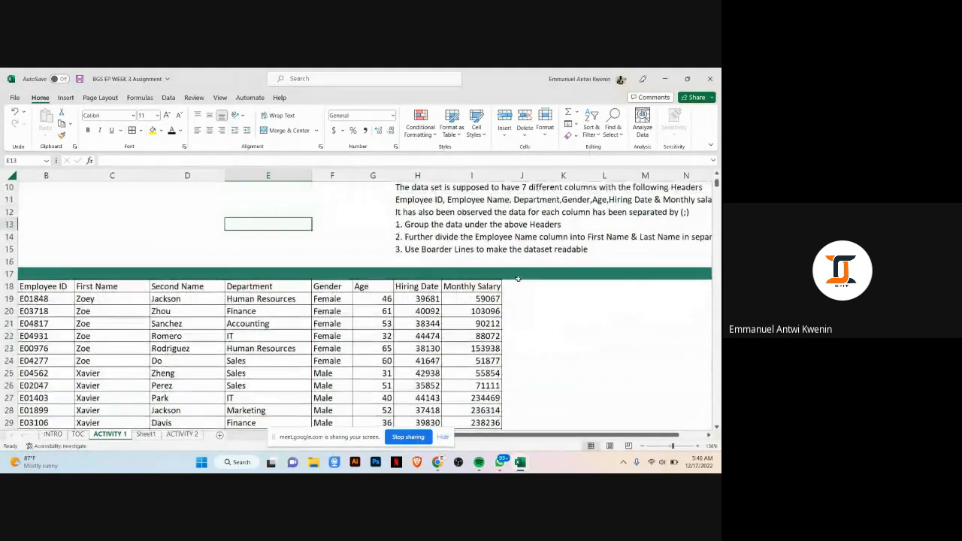
# Step: Unhide column A by selecting the whole sheet and unhiding its columns
pyautogui.rightClick(30, 176)
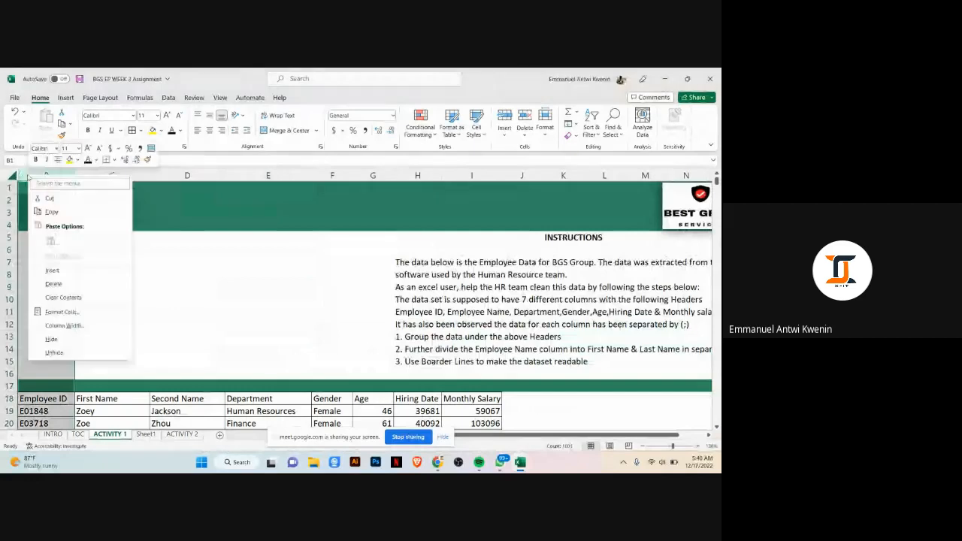
pyautogui.click(74, 352)
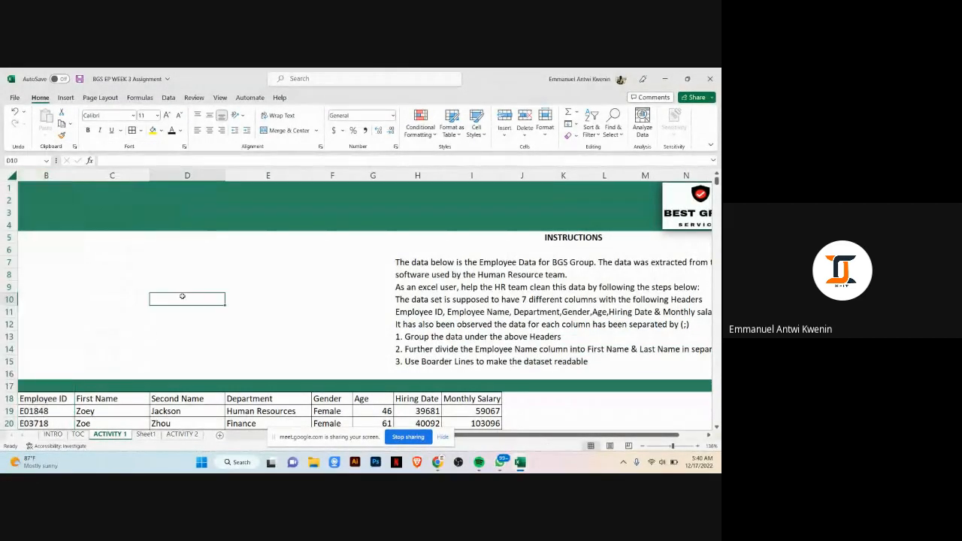
pyautogui.click(8, 175)
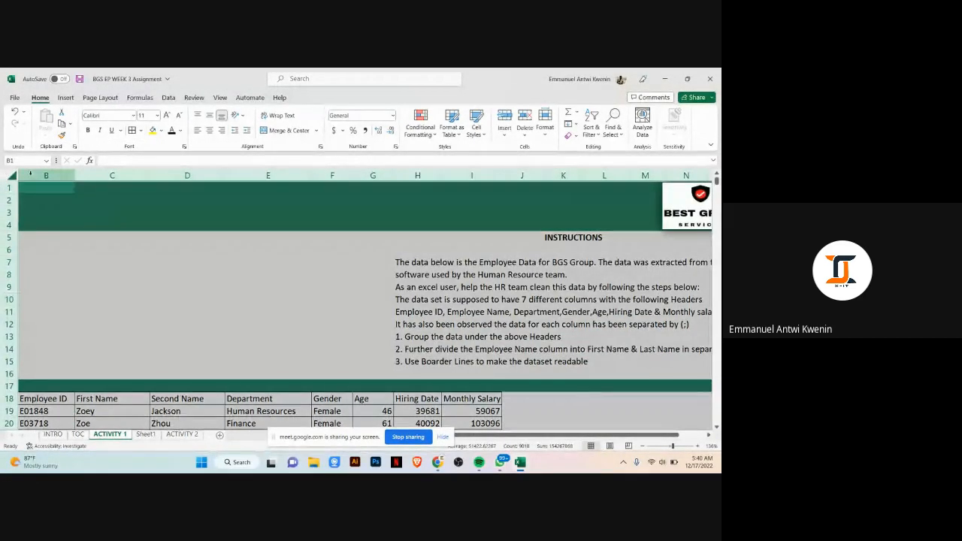
pyautogui.rightClick(24, 178)
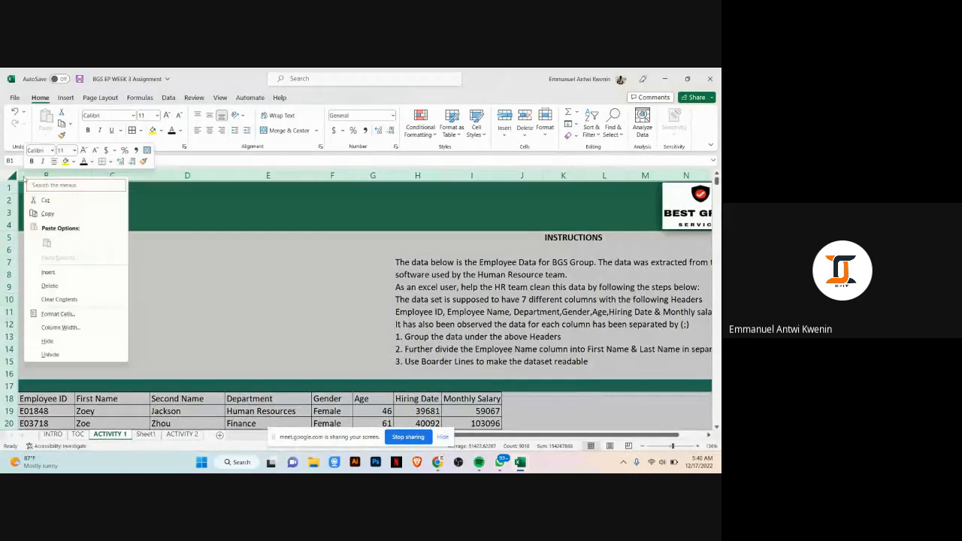
pyautogui.click(50, 354)
pyautogui.scroll(-2, 198, 207)
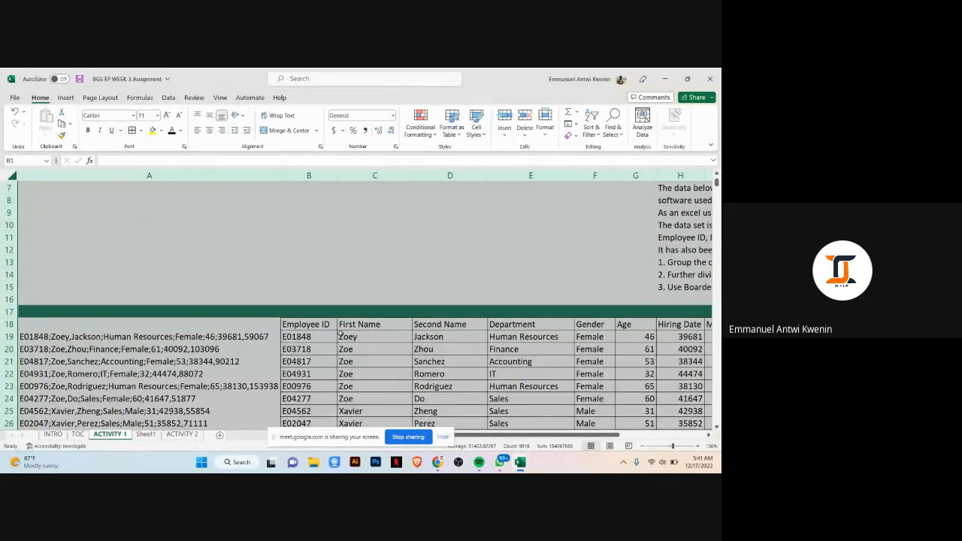
pyautogui.click(10, 325)
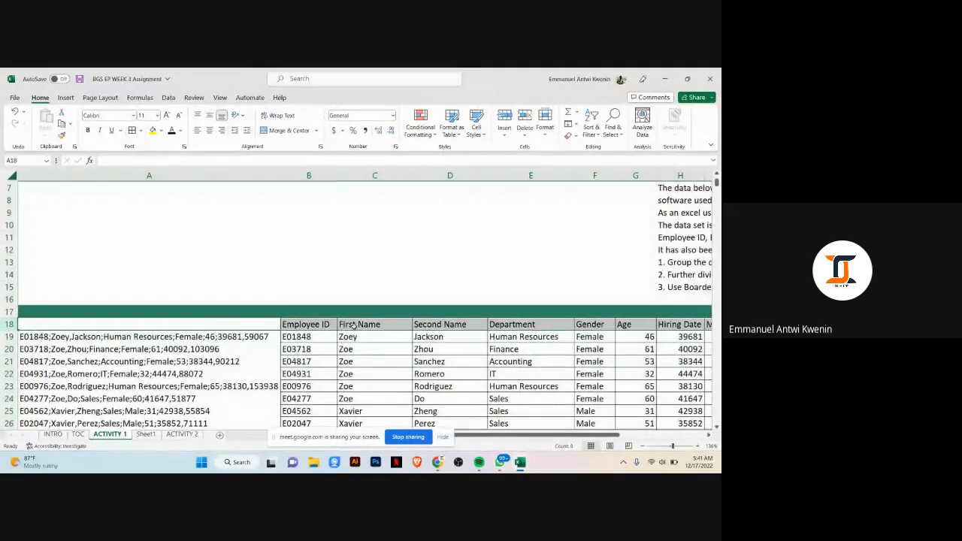
pyautogui.click(325, 324)
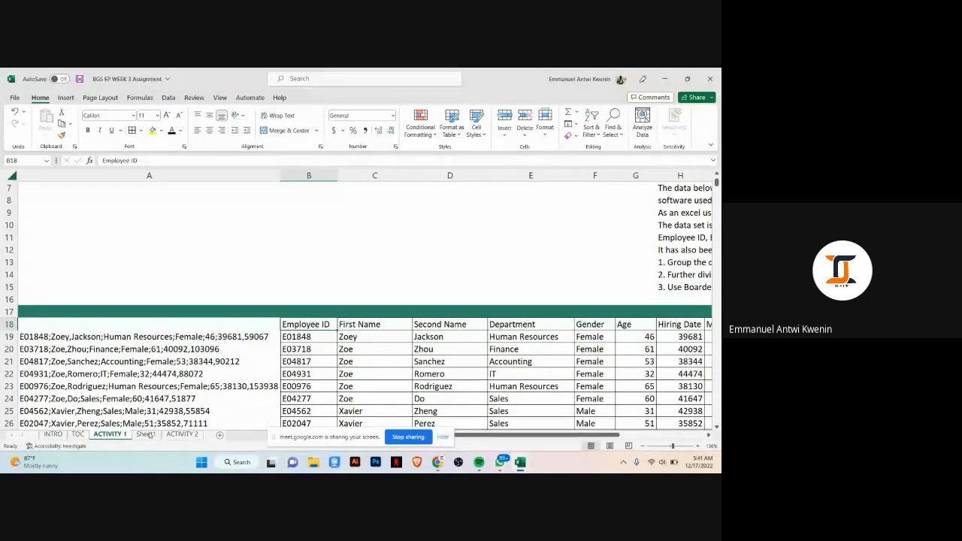
pyautogui.click(146, 435)
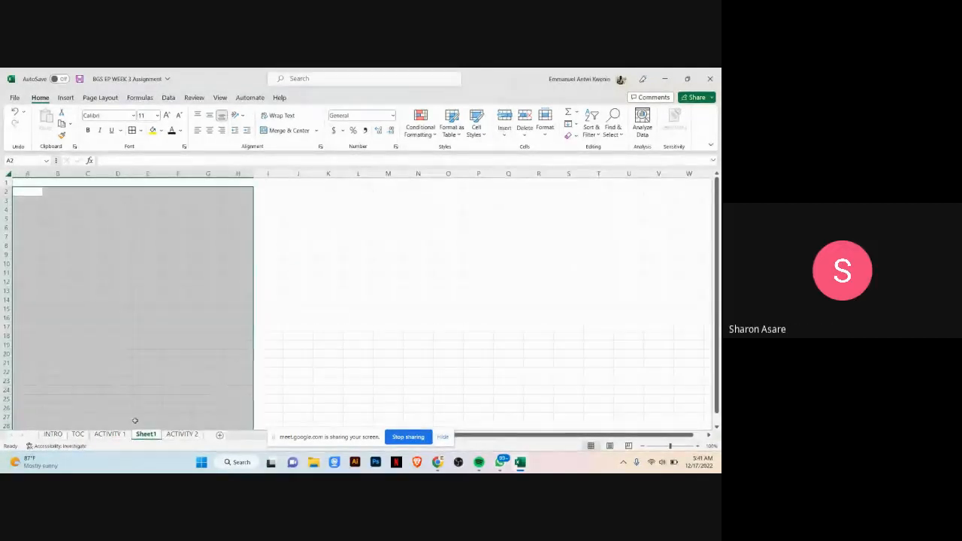
pyautogui.click(109, 435)
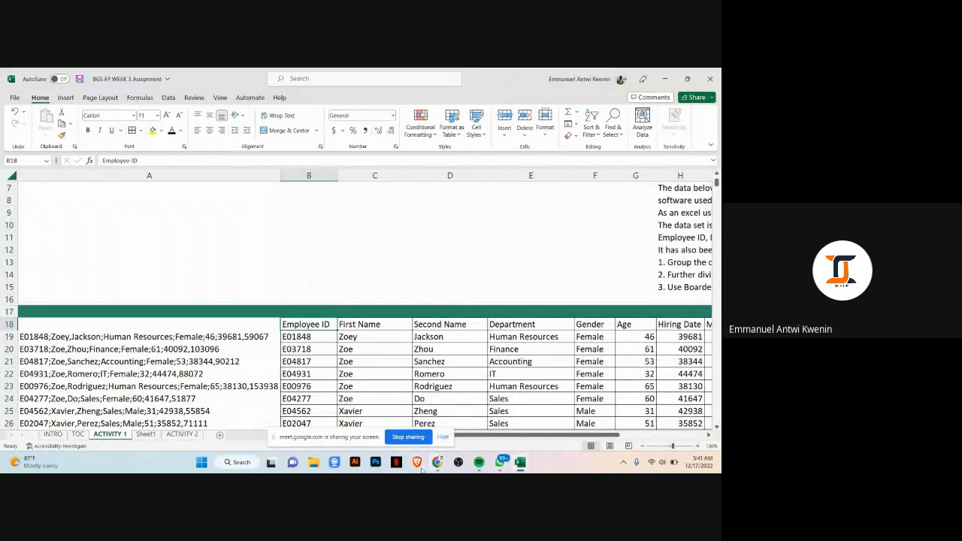
# Step: Switch to the Google Meet window to check the participants, then return to the BGS EP WEEK 3 workbook
pyautogui.click(437, 463)
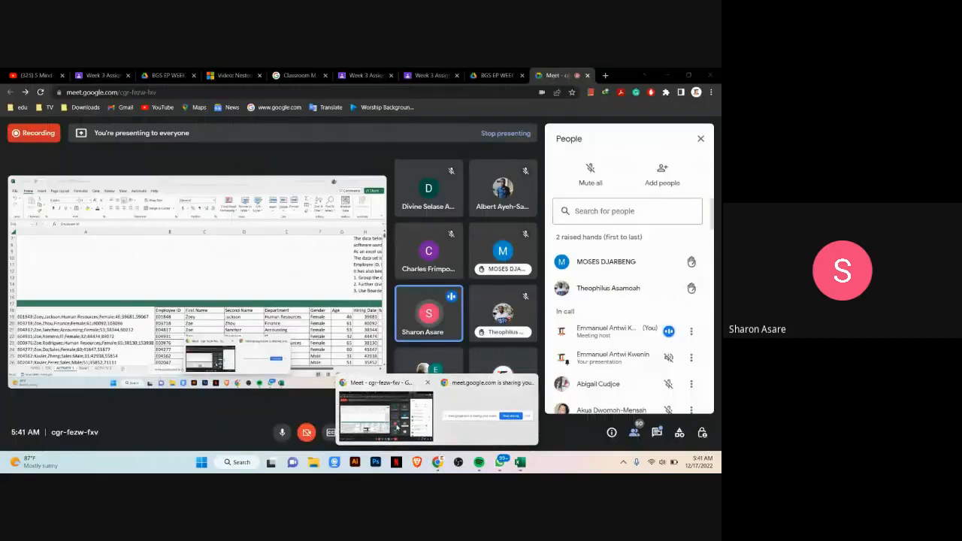
pyautogui.click(391, 398)
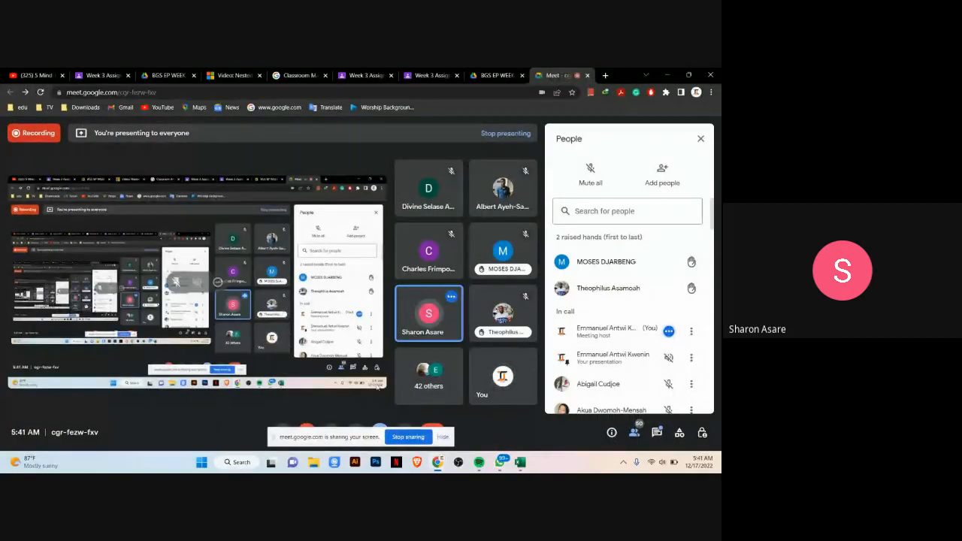
pyautogui.moveTo(436, 462)
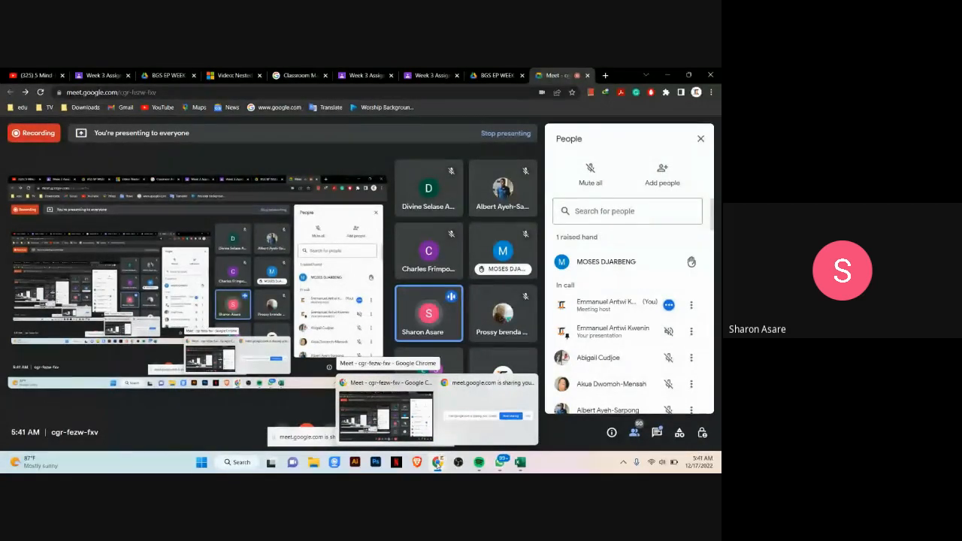
pyautogui.moveTo(519, 461)
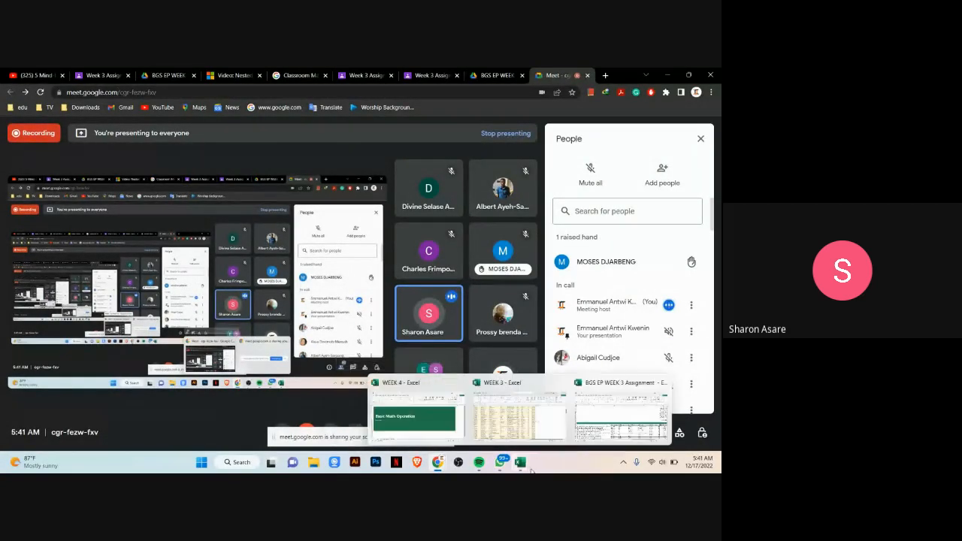
pyautogui.click(621, 412)
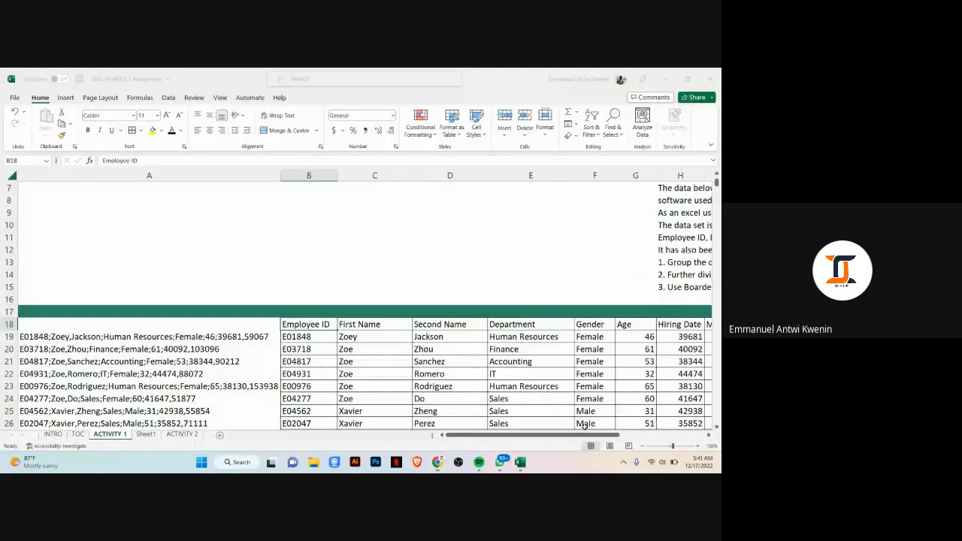
# Step: Format the Hiring Date values from H19 down to the last row as Short Date
pyautogui.moveTo(543, 434); pyautogui.dragTo(583, 432)
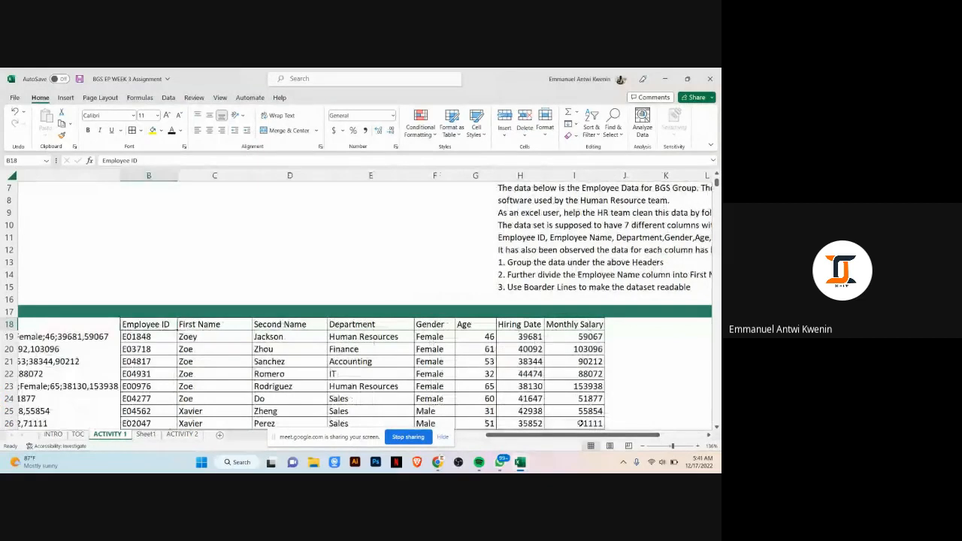
pyautogui.scroll(-2, 101, 215)
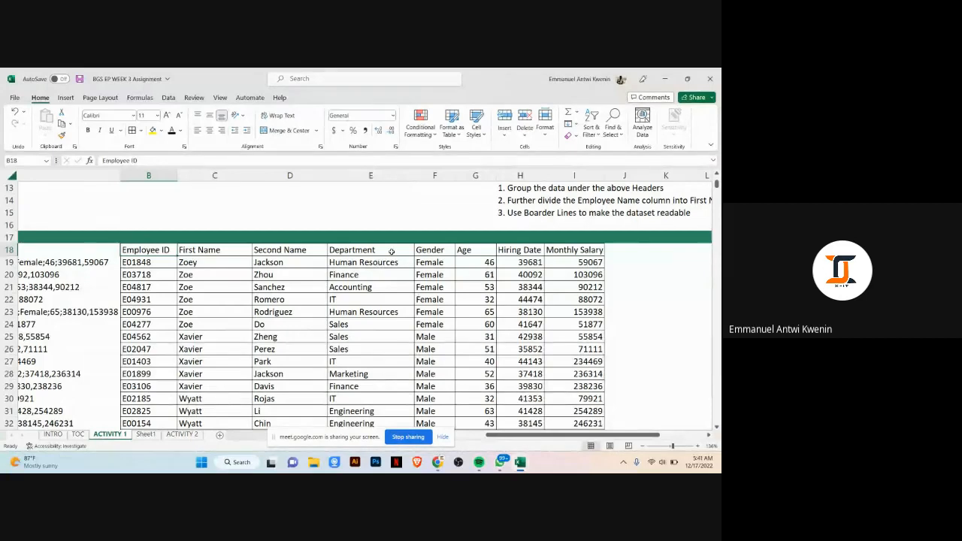
pyautogui.click(521, 262)
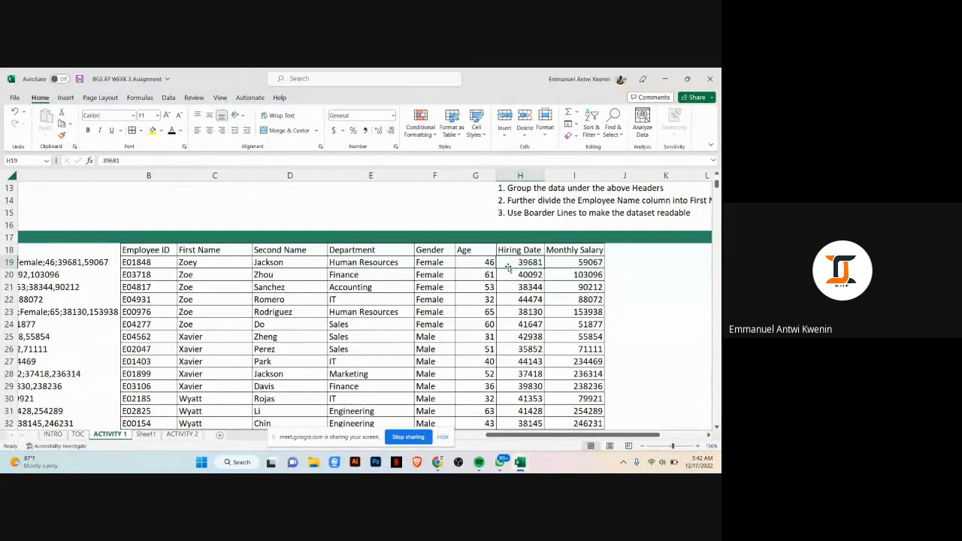
pyautogui.click(580, 260)
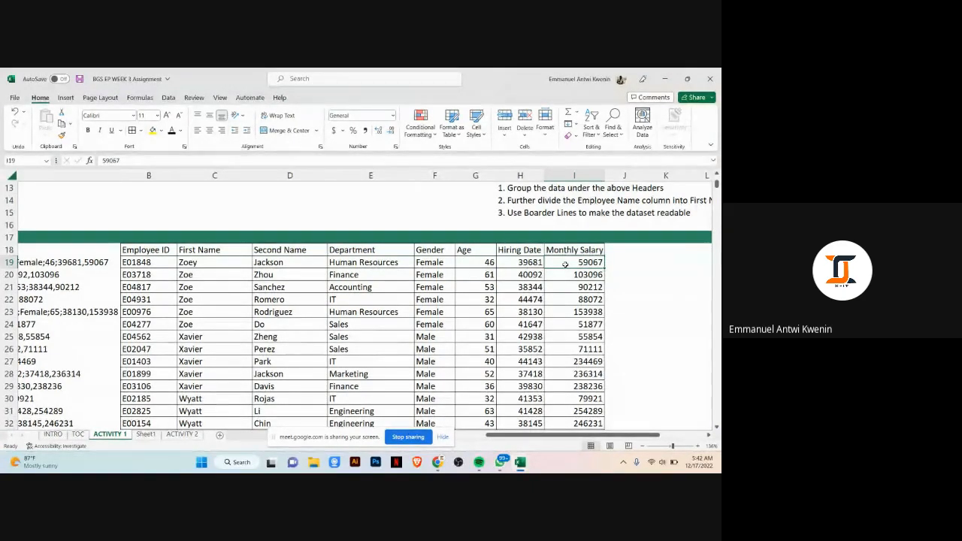
pyautogui.click(533, 263)
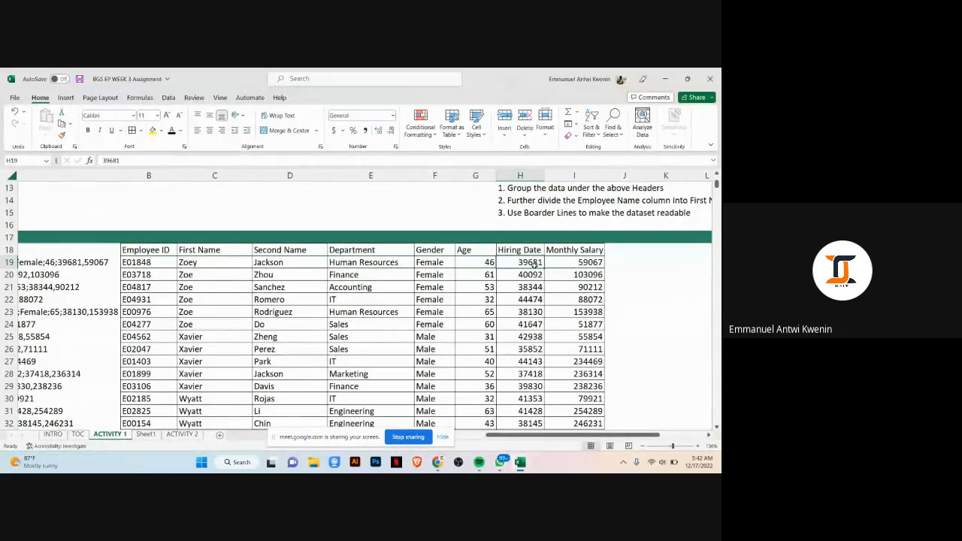
pyautogui.hotkey('ctrl', 'shift', 'Down')
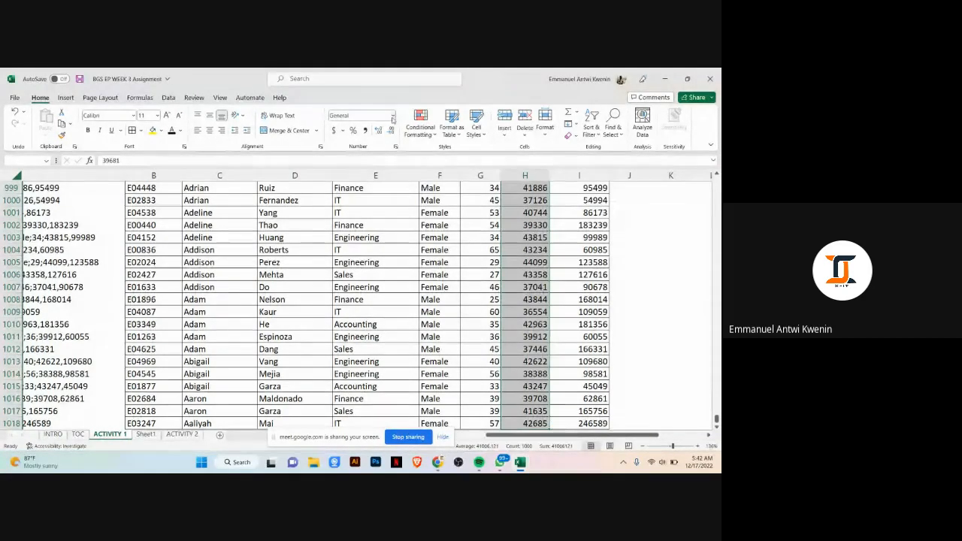
pyautogui.click(393, 119)
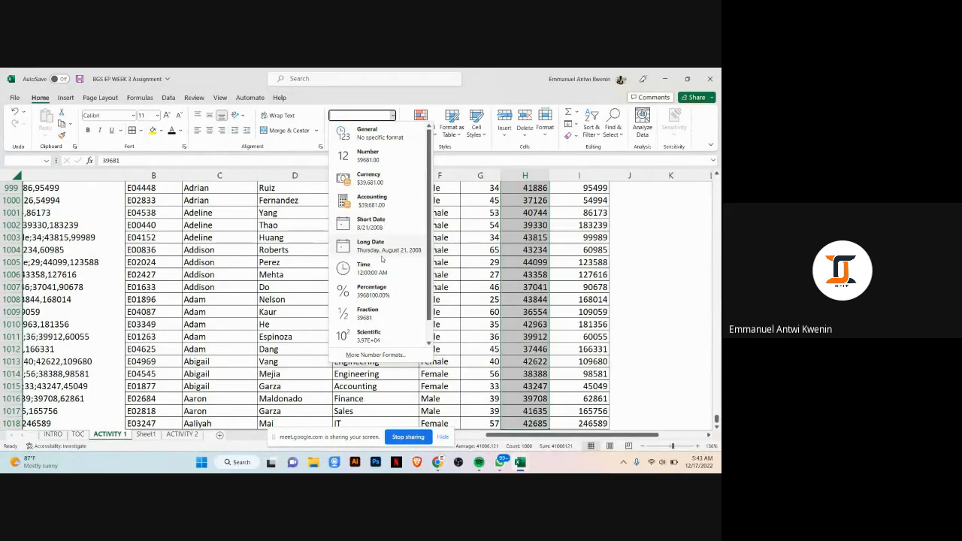
pyautogui.click(370, 223)
# Step: Widen the Hiring Date column so every date displays fully
pyautogui.scroll(2, 481, 300)
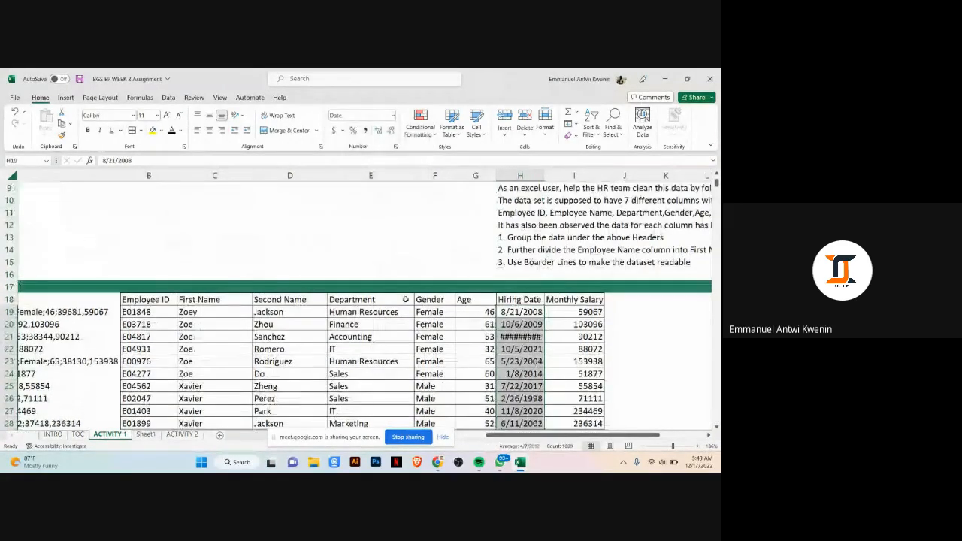
pyautogui.moveTo(544, 175); pyautogui.dragTo(561, 175)
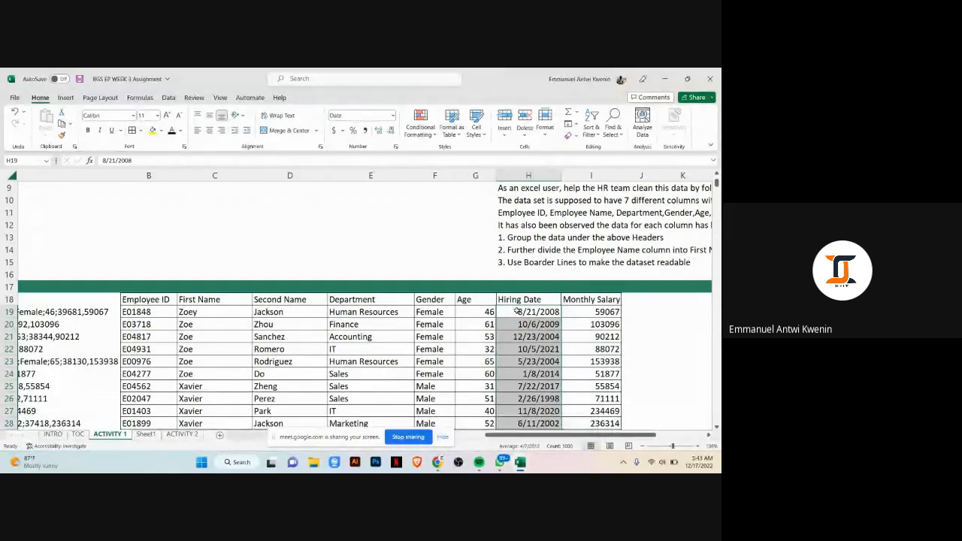
# Step: Try the General number format on the selected Hiring Date values, then reapply Short Date
pyautogui.click(393, 116)
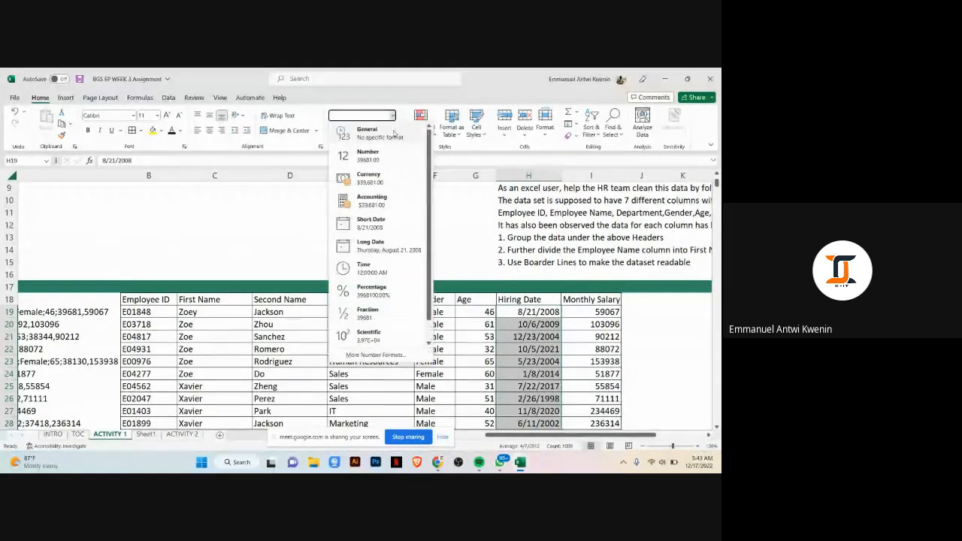
pyautogui.click(391, 133)
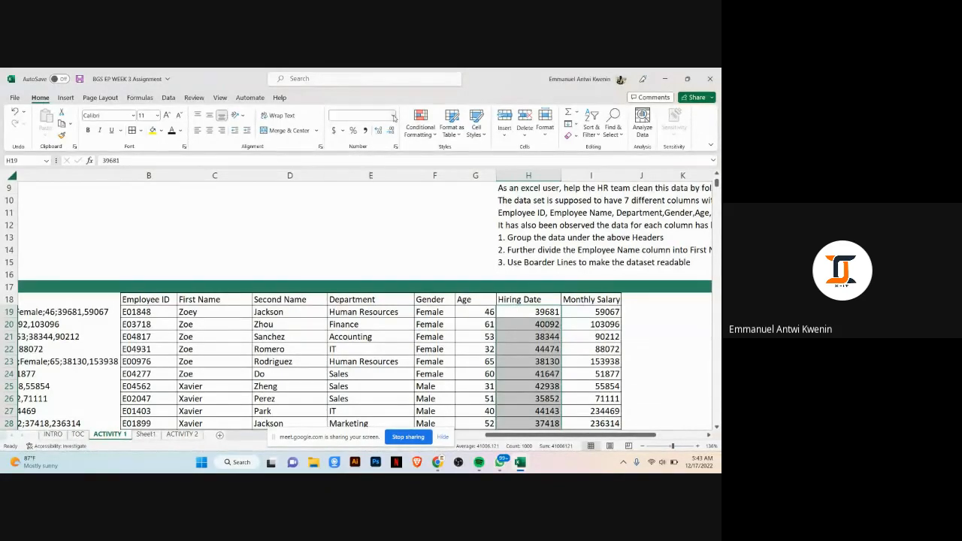
pyautogui.click(392, 115)
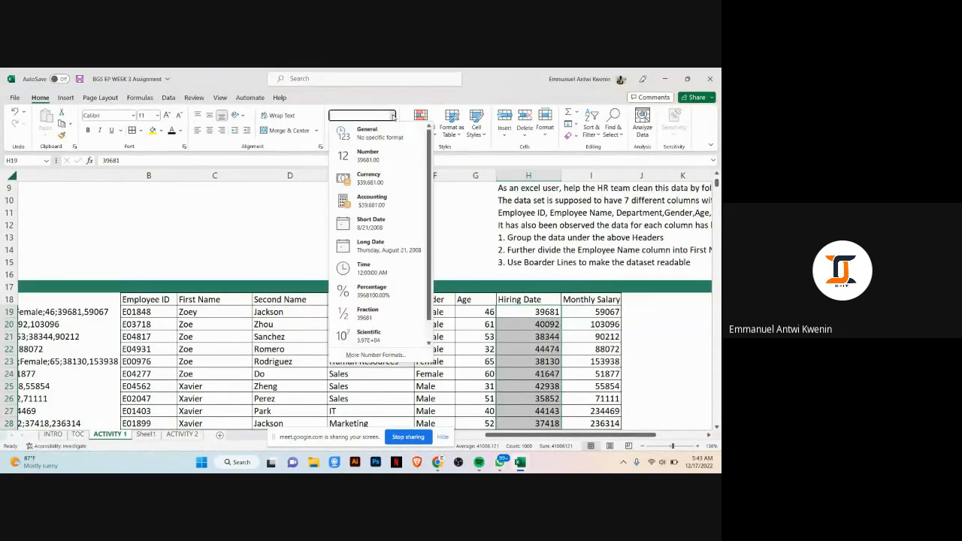
pyautogui.click(387, 230)
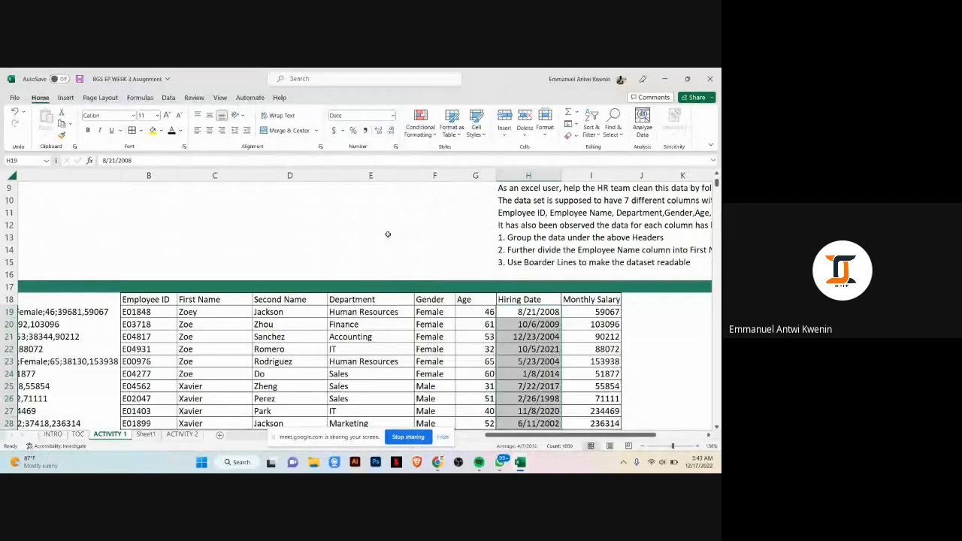
# Step: Apply Comma Style to the Monthly Salary values from I19 down to the last row
pyautogui.click(608, 312)
pyautogui.hotkey('ctrl', 'shift', 'Down')
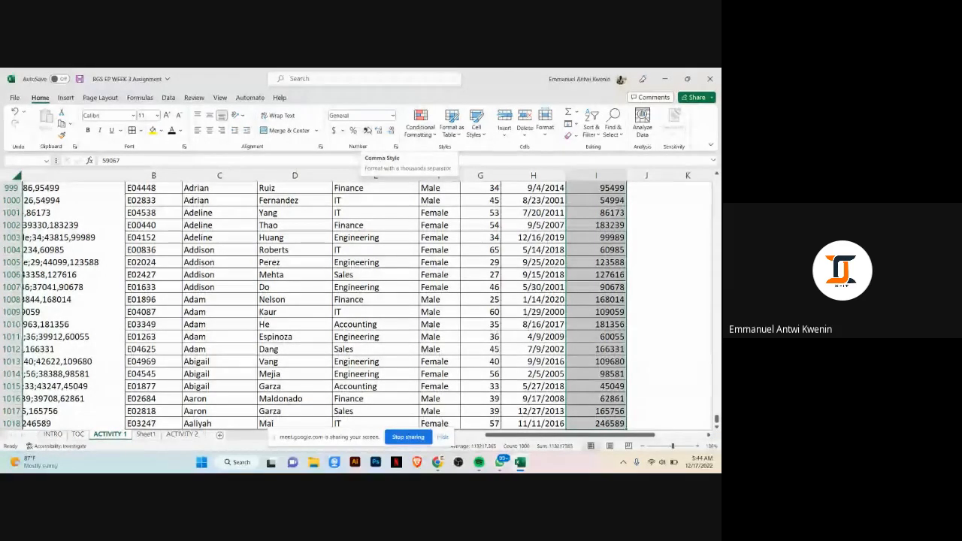
pyautogui.click(366, 130)
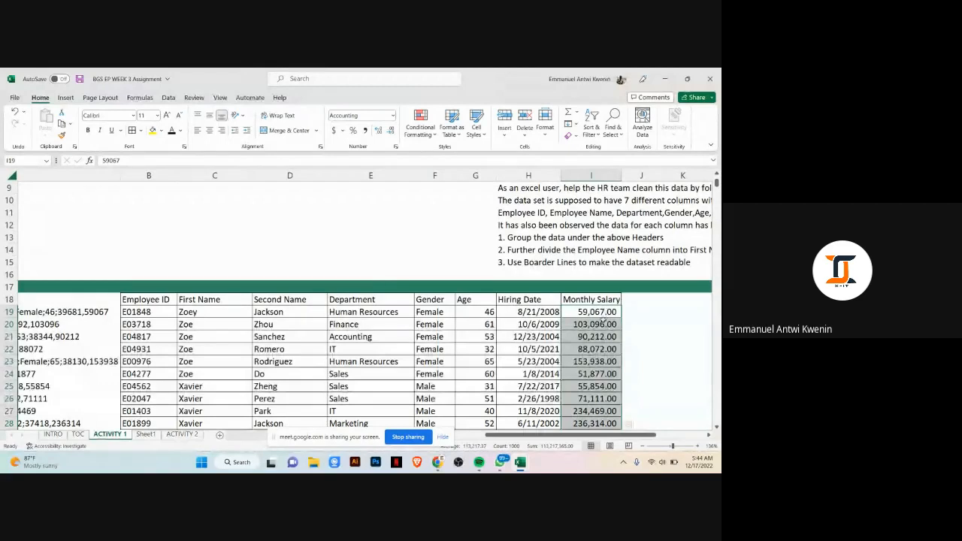
# Step: Scroll down through the Monthly Salary column to review the newly formatted values
pyautogui.scroll(-3, 605, 311)
pyautogui.scroll(3, 616, 315)
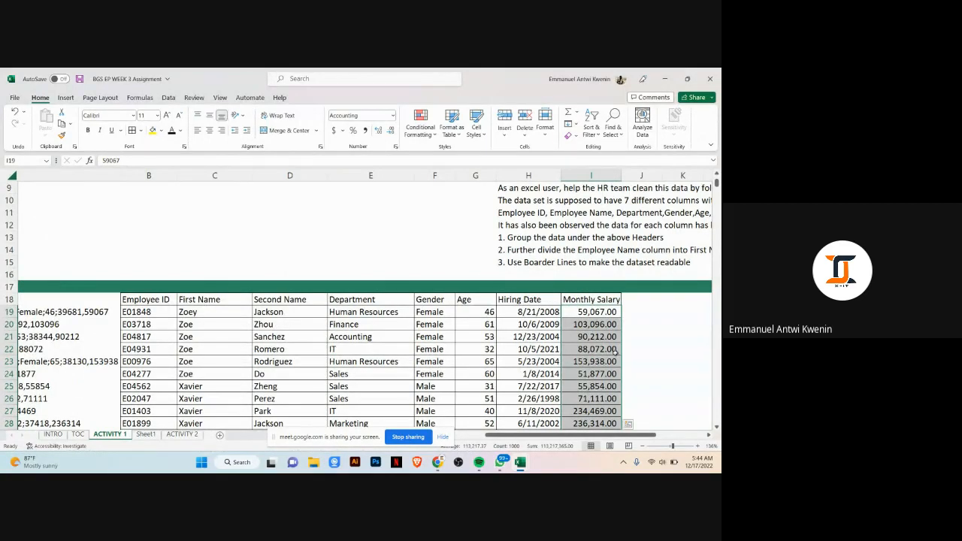
pyautogui.scroll(-2, 626, 327)
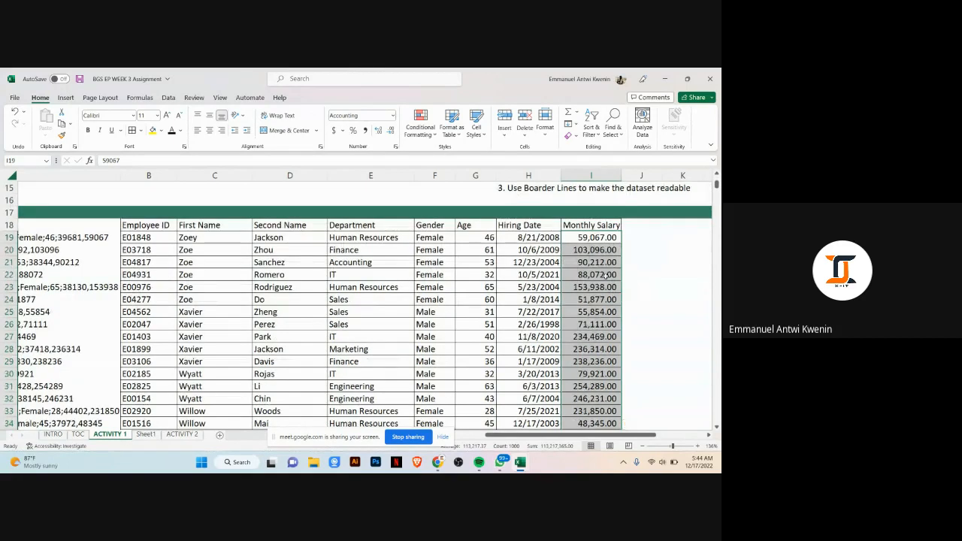
pyautogui.scroll(-6, 580, 247)
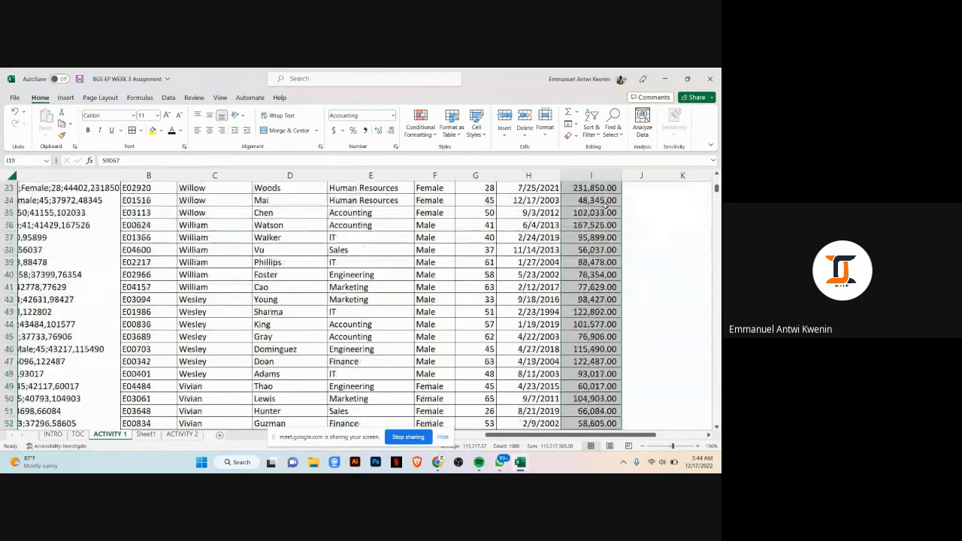
pyautogui.scroll(-1, 598, 214)
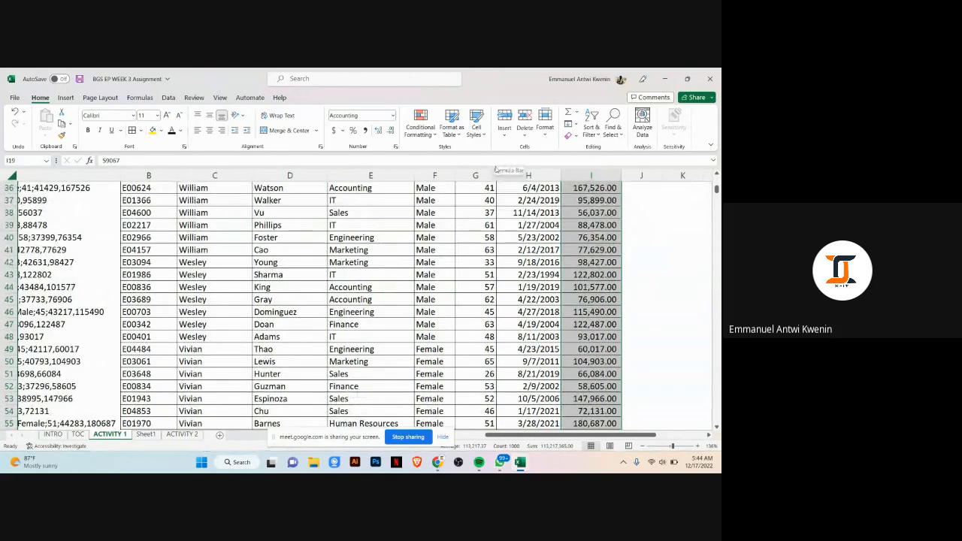
pyautogui.scroll(-3, 618, 264)
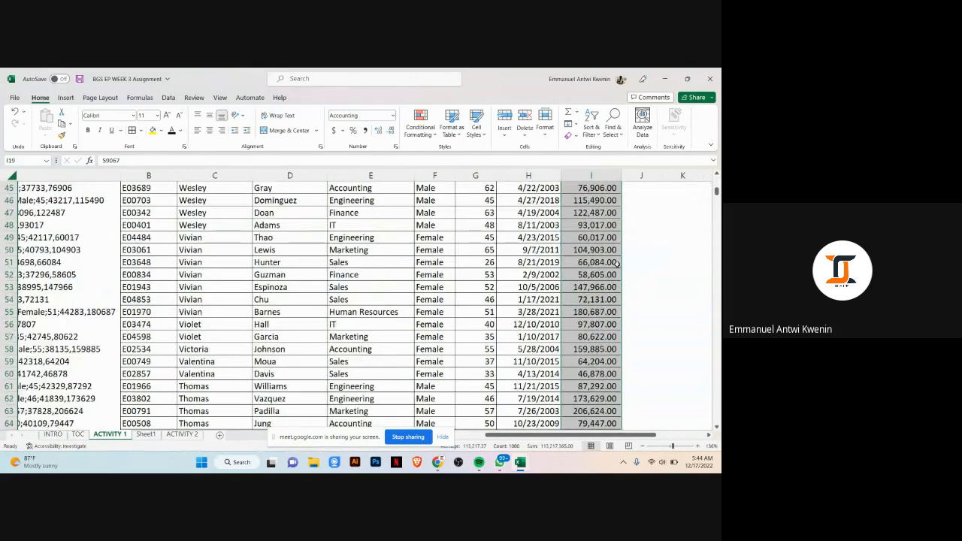
pyautogui.scroll(-4, 607, 254)
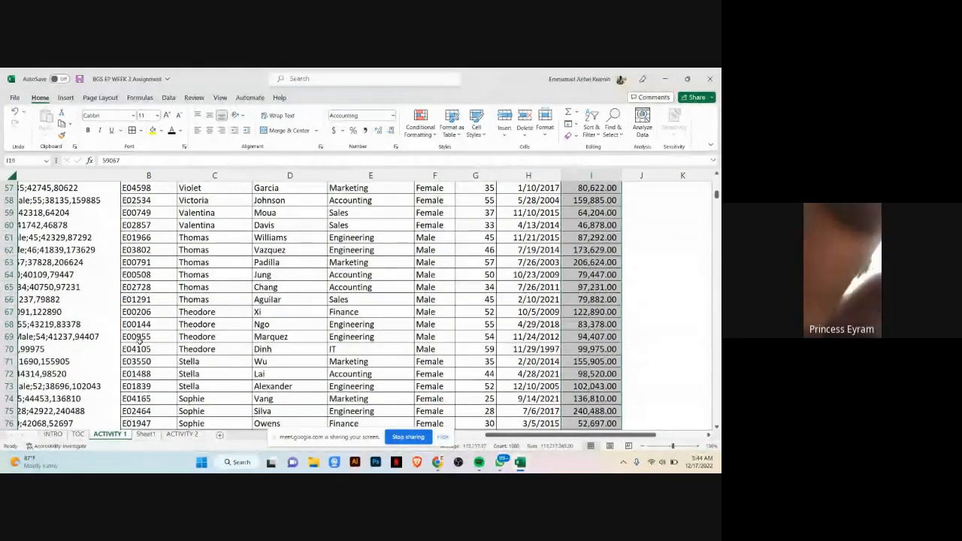
# Step: Switch to the Google Meet window to check the participants in the call
pyautogui.moveTo(441, 465)
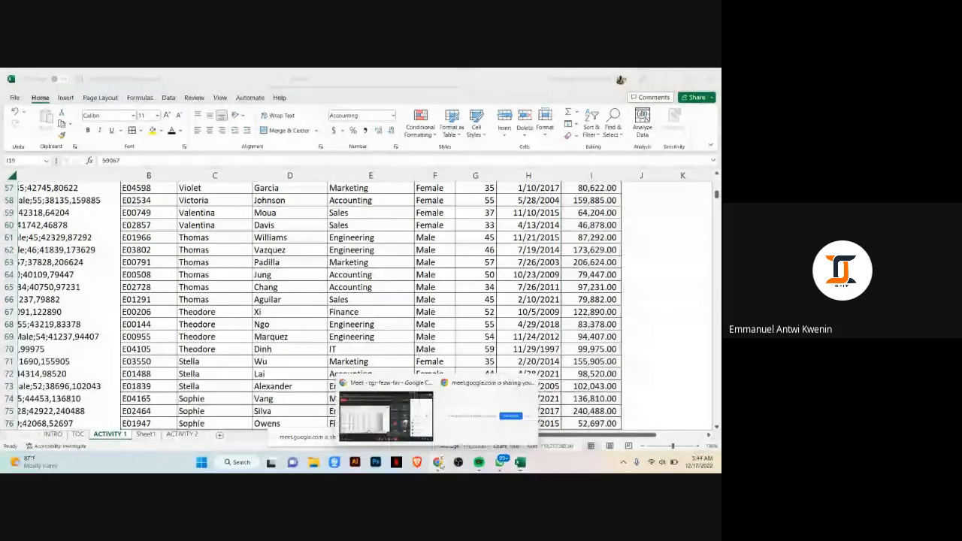
pyautogui.click(406, 421)
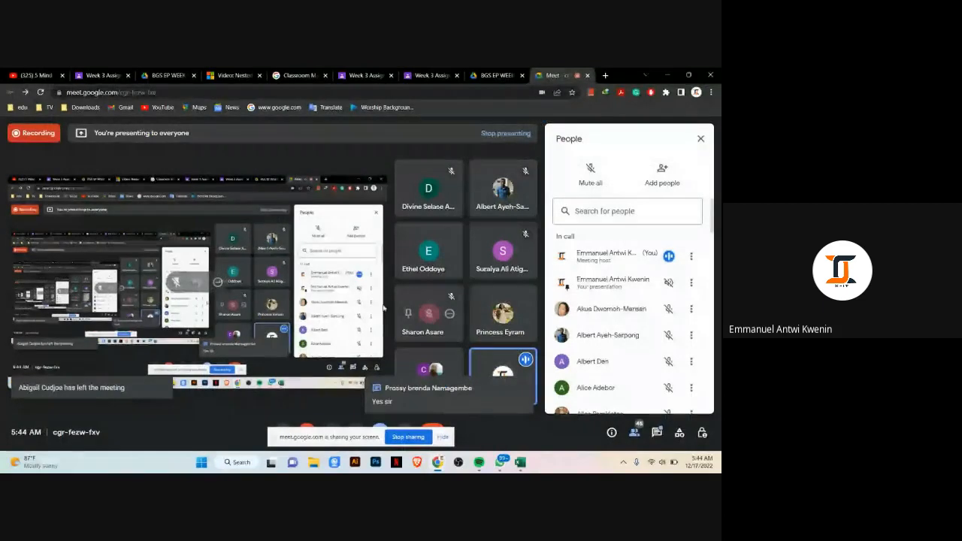
pyautogui.moveTo(438, 462)
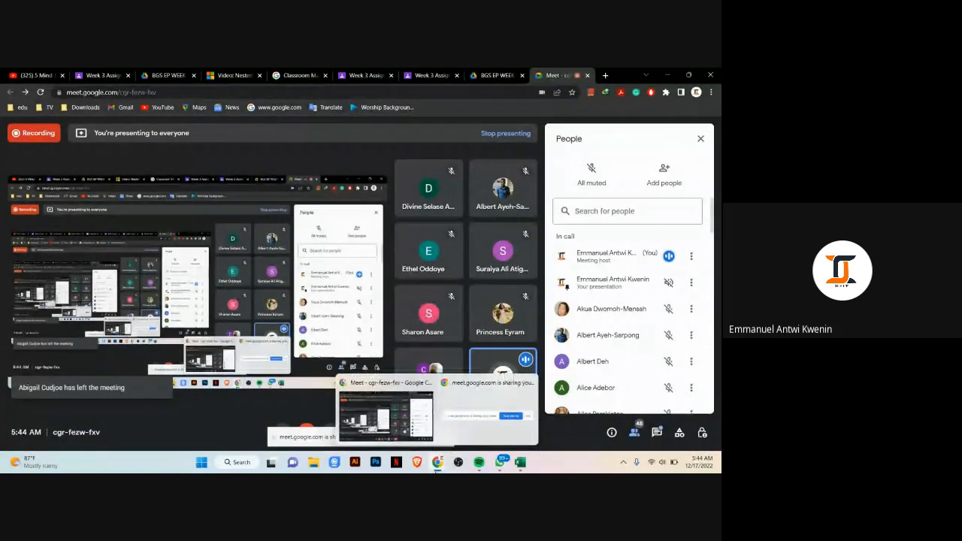
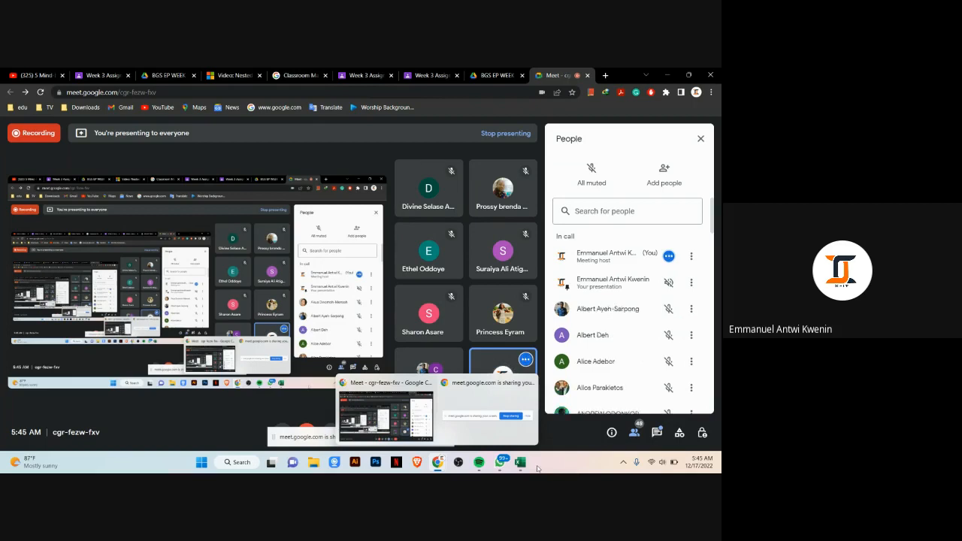
# Step: Switch back to the Excel workbook with the Activity 1 employee data
pyautogui.moveTo(520, 462)
pyautogui.moveTo(599, 413)
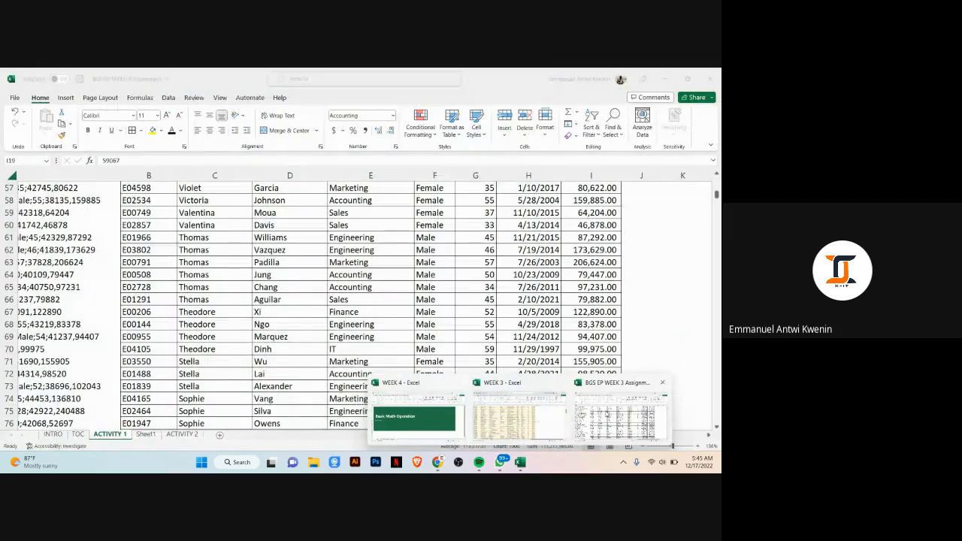
pyautogui.click(606, 412)
pyautogui.scroll(15, 596, 287)
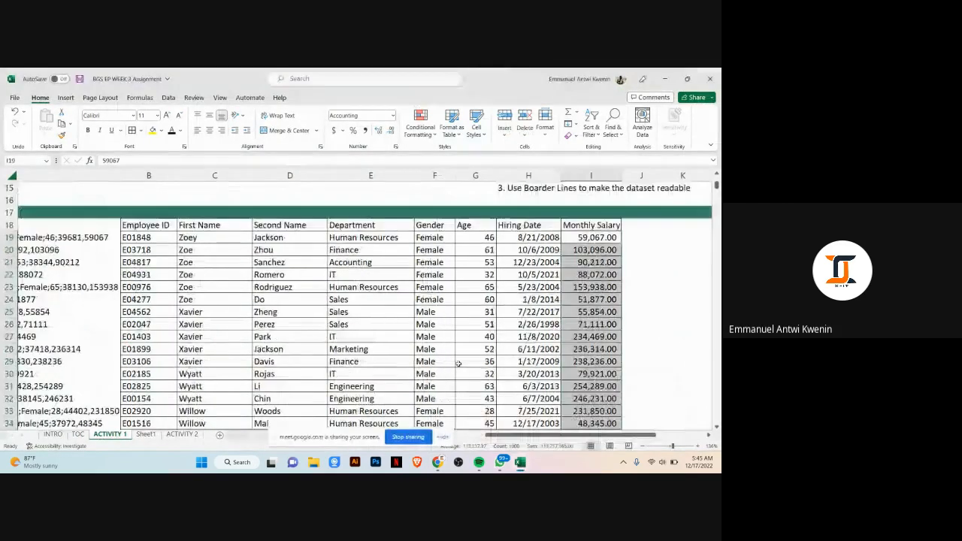
pyautogui.click(597, 286)
pyautogui.click(560, 286)
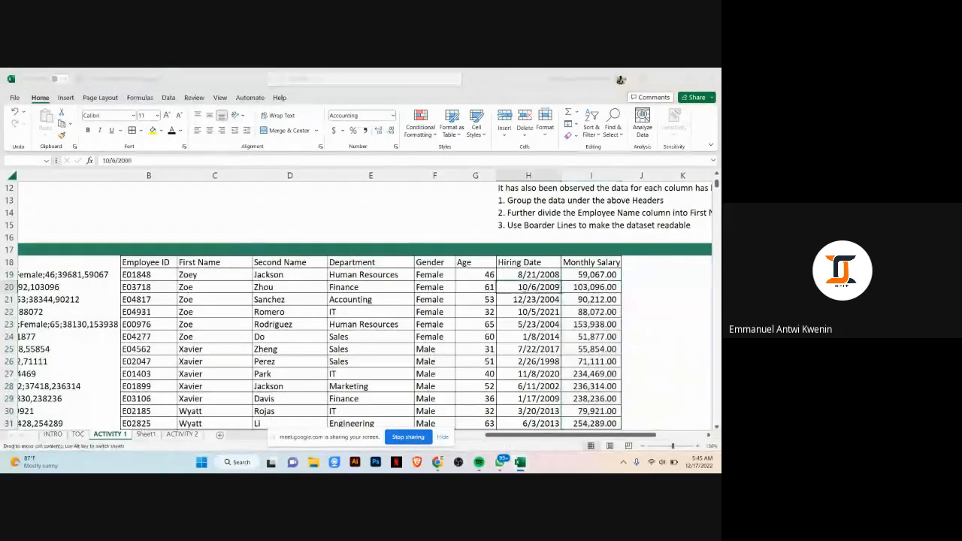
pyautogui.moveTo(560, 287); pyautogui.dragTo(313, 321)
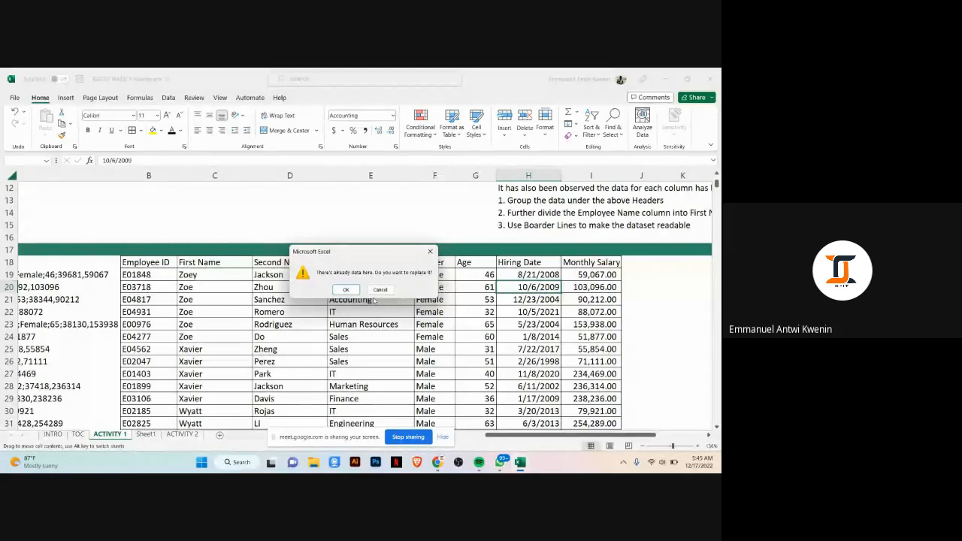
pyautogui.press('Escape')
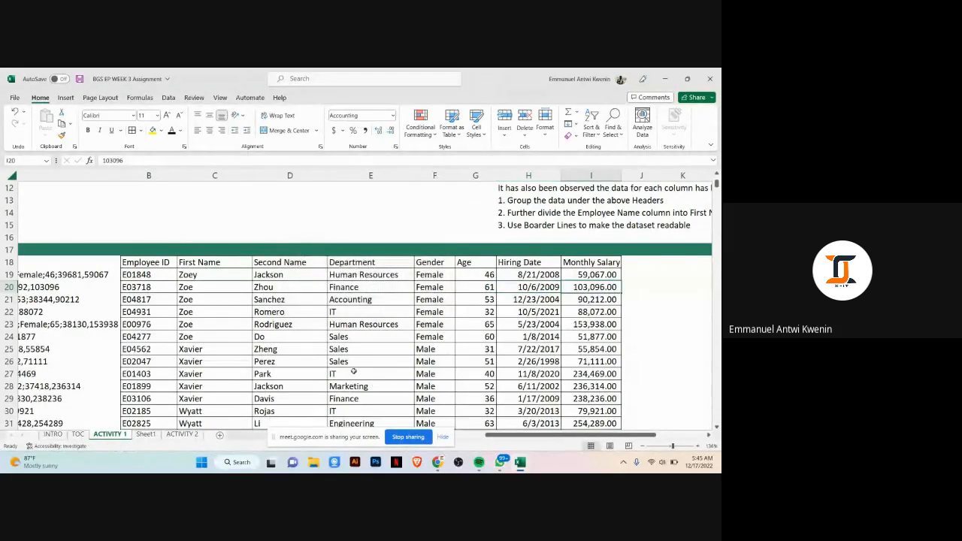
# Step: Open the ACTIVITY 2 sheet and widen the employee data columns, including Employee ID and Hiring Date, to fit their headers
pyautogui.click(182, 435)
pyautogui.click(457, 282)
pyautogui.scroll(-6, 481, 285)
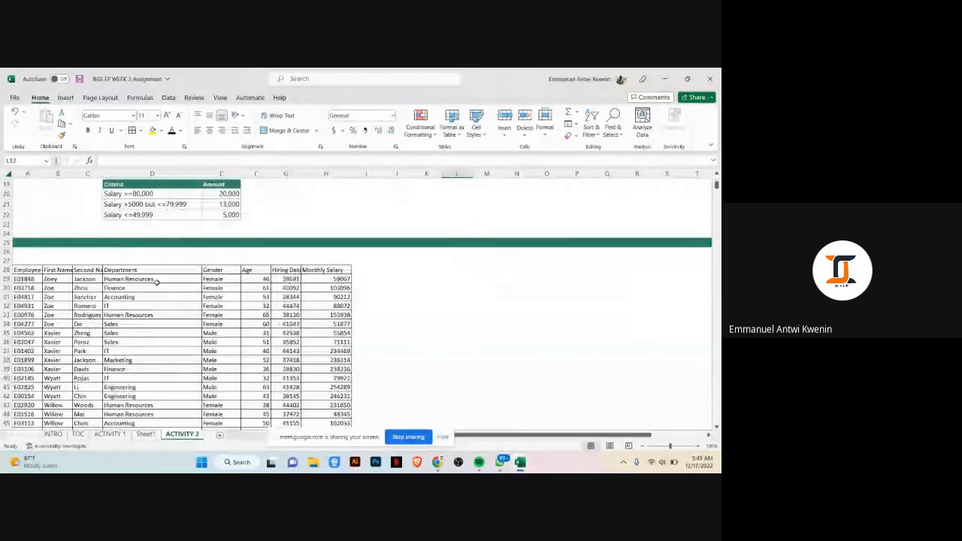
pyautogui.click(267, 298)
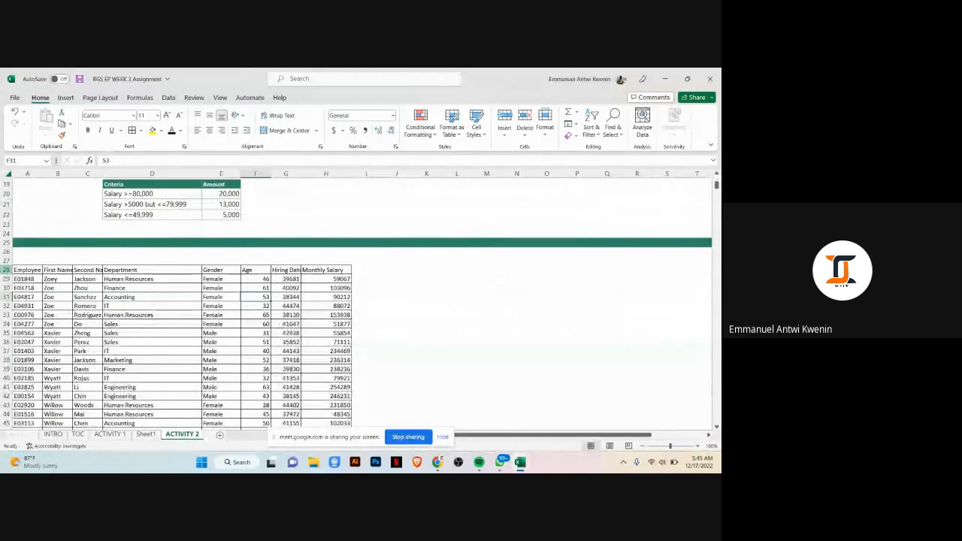
pyautogui.click(6, 269)
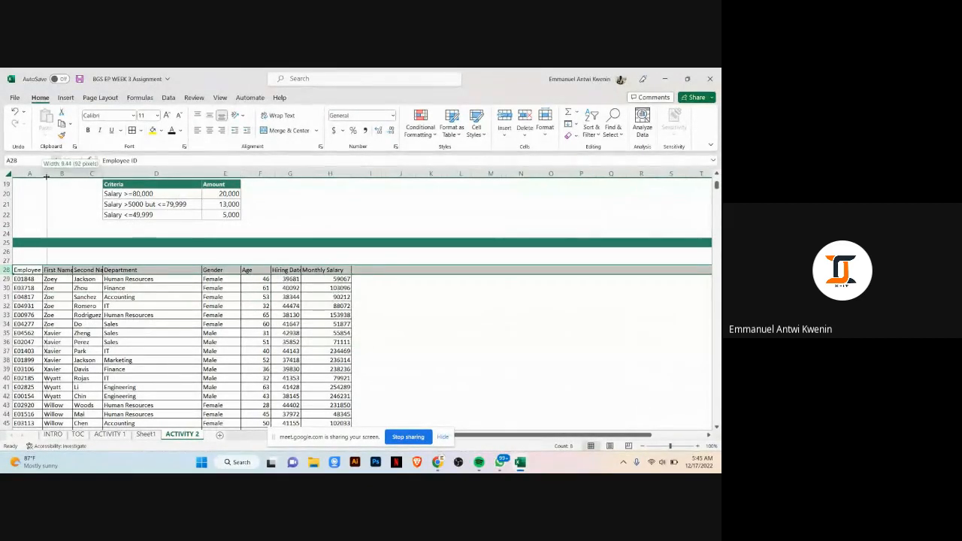
pyautogui.doubleClick(44, 173)
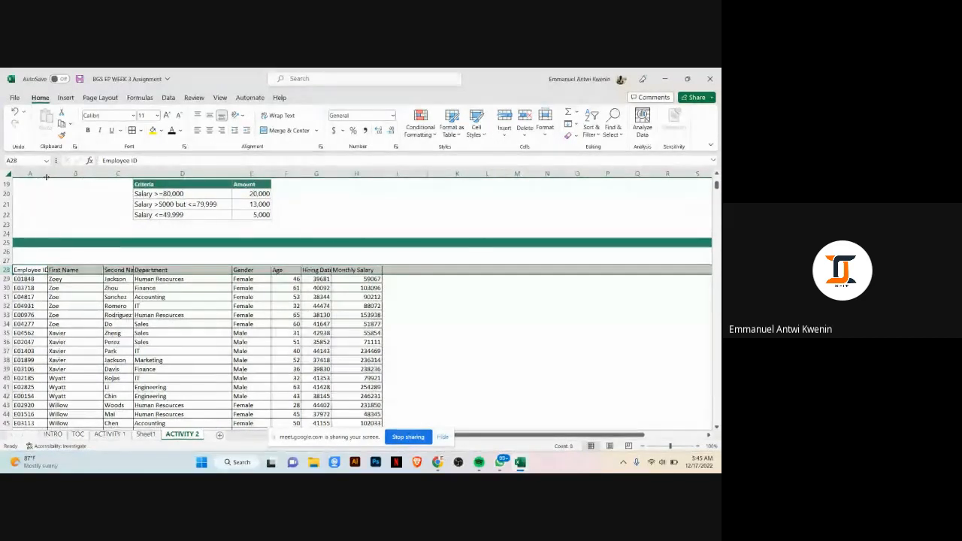
pyautogui.moveTo(47, 173); pyautogui.dragTo(72, 174)
pyautogui.moveTo(258, 176); pyautogui.dragTo(272, 174)
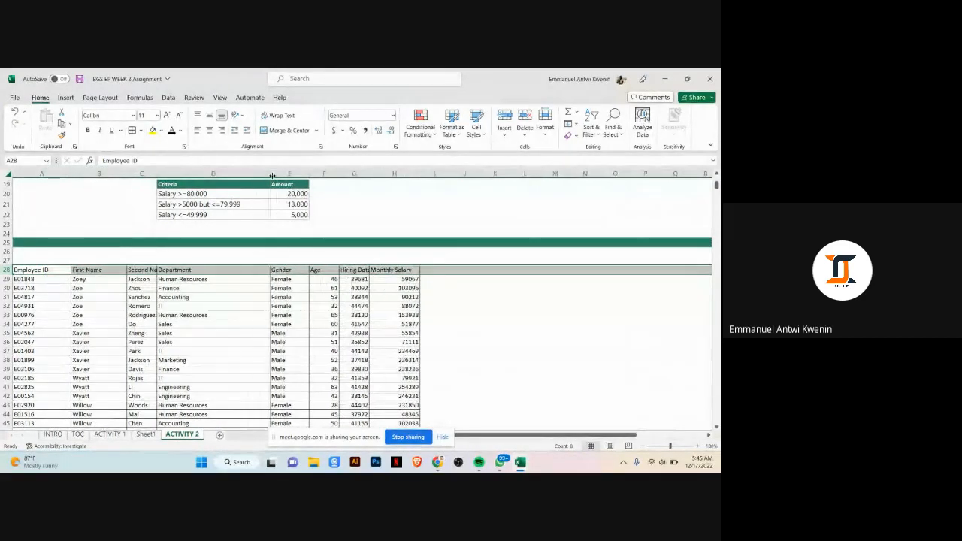
pyautogui.moveTo(369, 175); pyautogui.dragTo(412, 184)
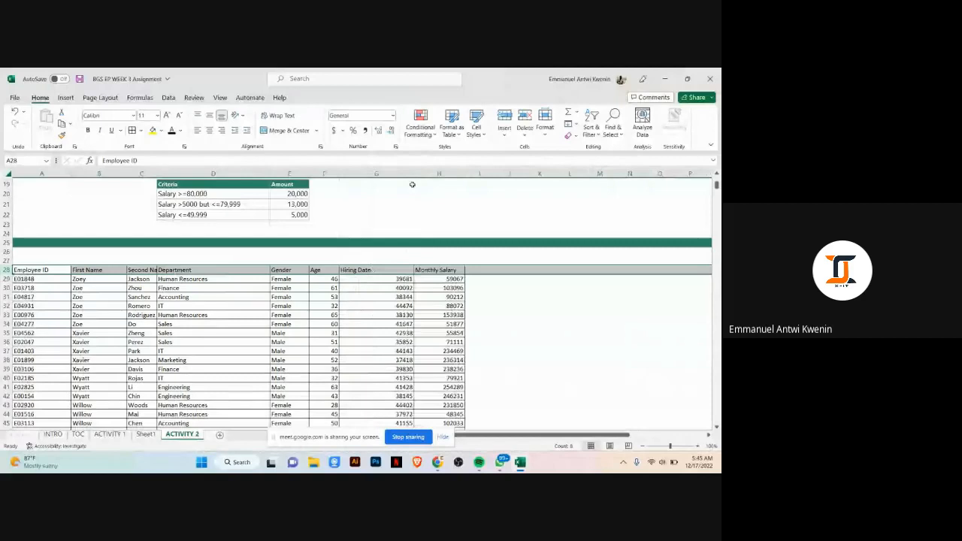
# Step: Apply Short Date format to the Hiring Date values from G29 down to the last row
pyautogui.click(382, 279)
pyautogui.hotkey('ctrl', 'shift', 'Down')
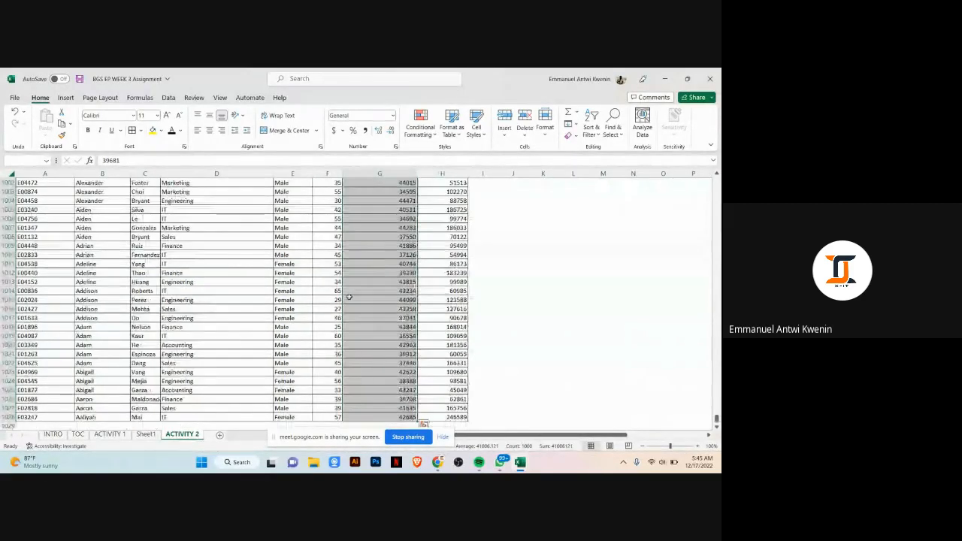
pyautogui.click(393, 115)
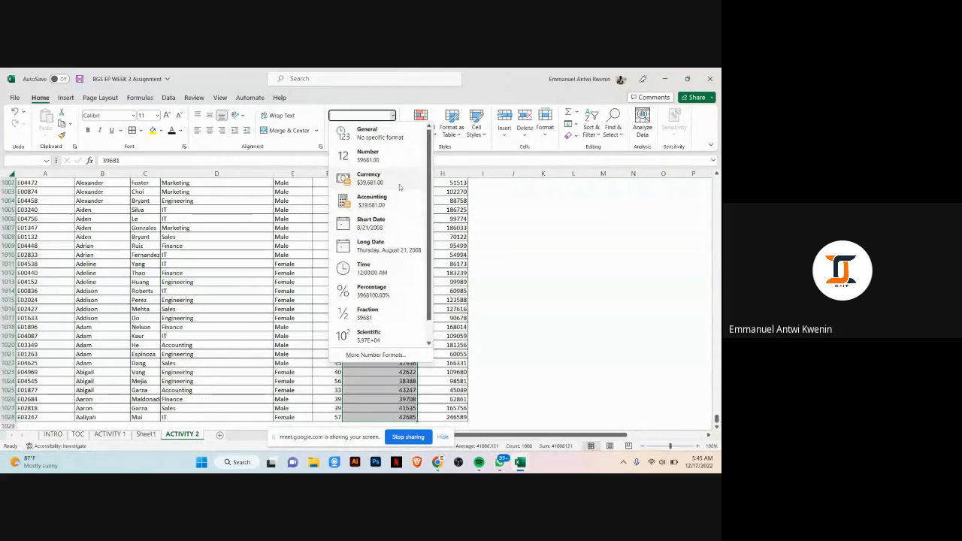
pyautogui.click(392, 228)
pyautogui.hotkey('ctrl', 'BackSpace')
# Step: Apply Comma Style to the Monthly Salary values from H29 down to the last row
pyautogui.click(449, 305)
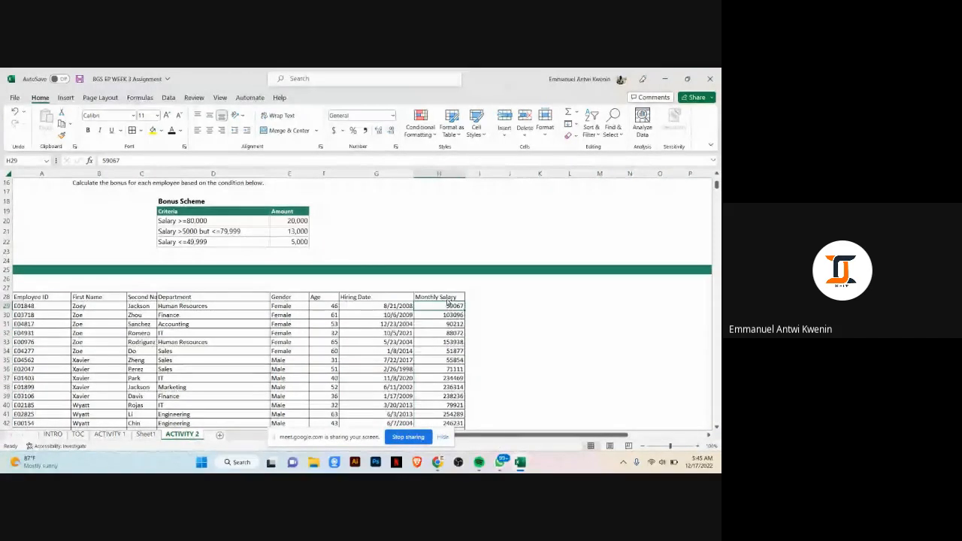
pyautogui.hotkey('ctrl', 'shift', 'Down')
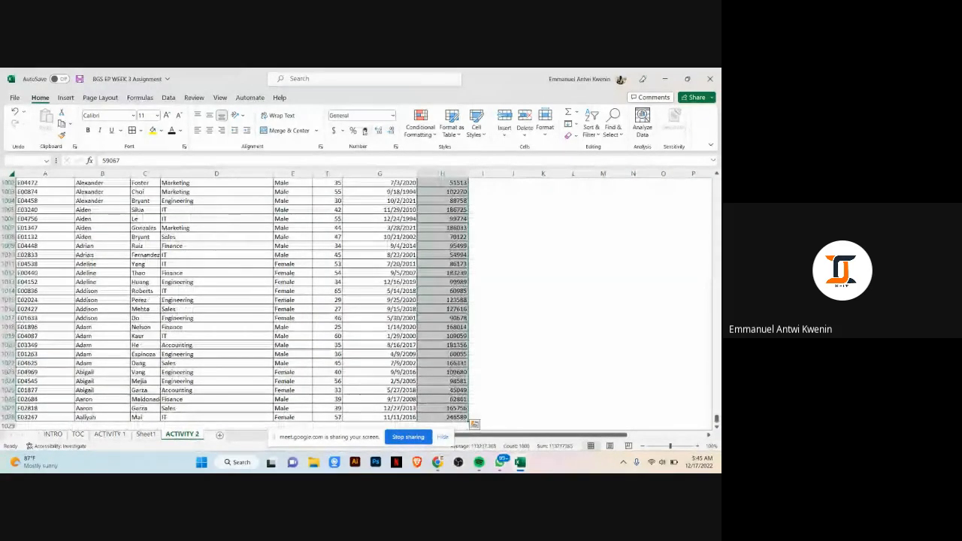
pyautogui.click(365, 131)
pyautogui.hotkey('ctrl', 'BackSpace')
pyautogui.click(514, 316)
pyautogui.scroll(-2, 545, 278)
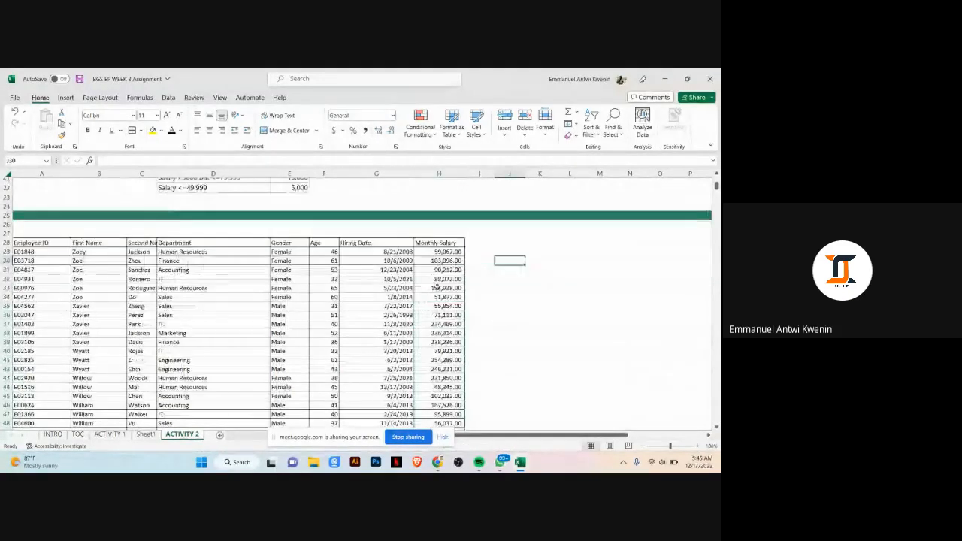
# Step: Scroll through the ACTIVITY 2 instructions, bonus scheme and pasted employee data to review them
pyautogui.scroll(2, 387, 262)
pyautogui.scroll(-1, 373, 257)
pyautogui.scroll(5, 392, 293)
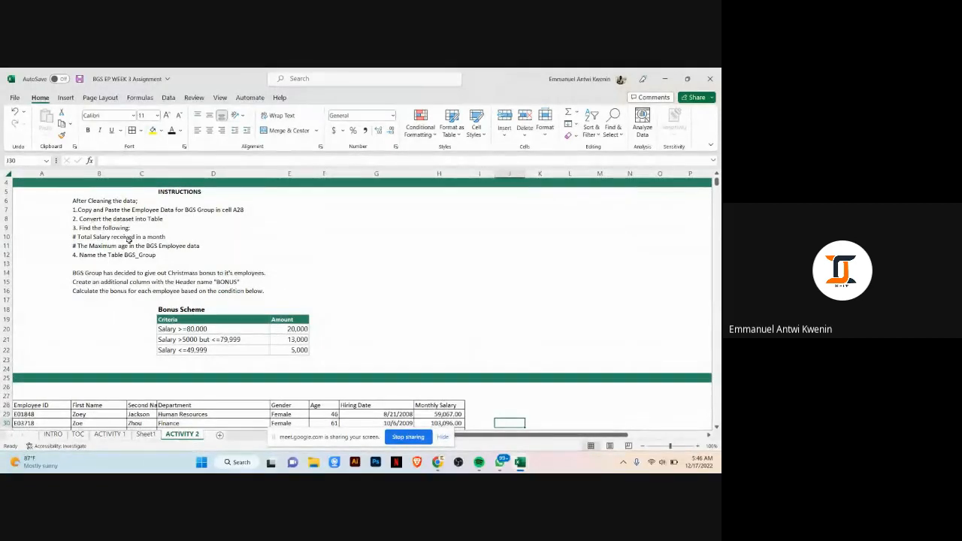
pyautogui.scroll(-3, 233, 261)
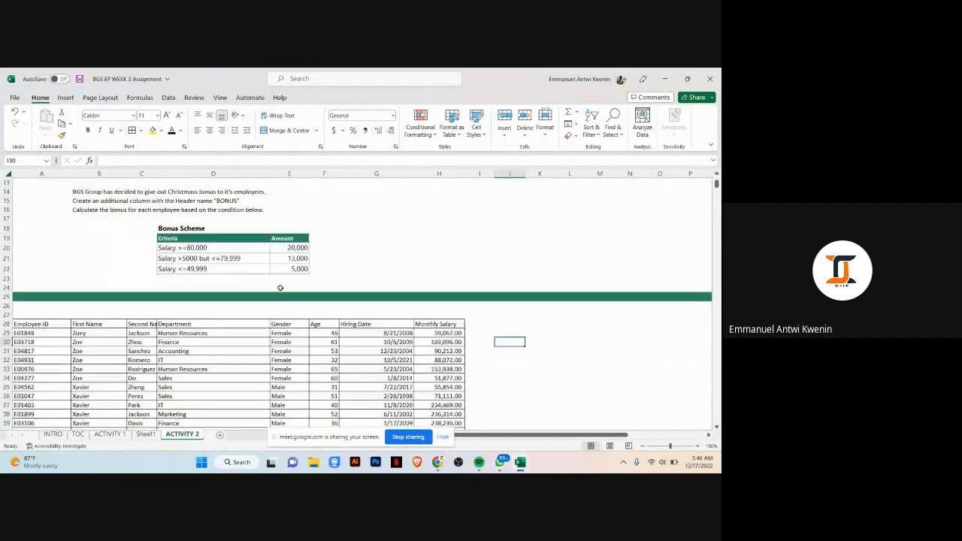
pyautogui.click(287, 385)
pyautogui.scroll(-2, 321, 350)
pyautogui.click(302, 396)
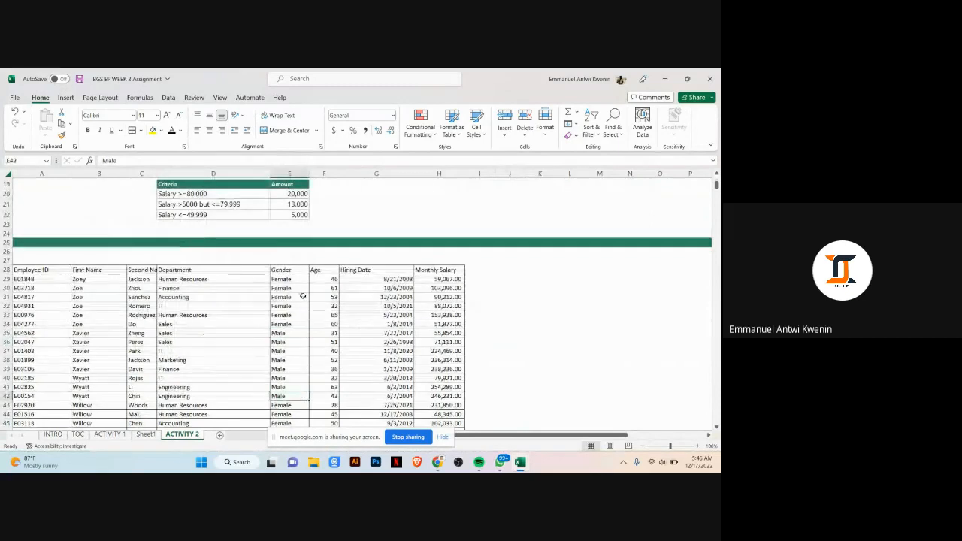
pyautogui.scroll(-2, 293, 383)
pyautogui.click(263, 309)
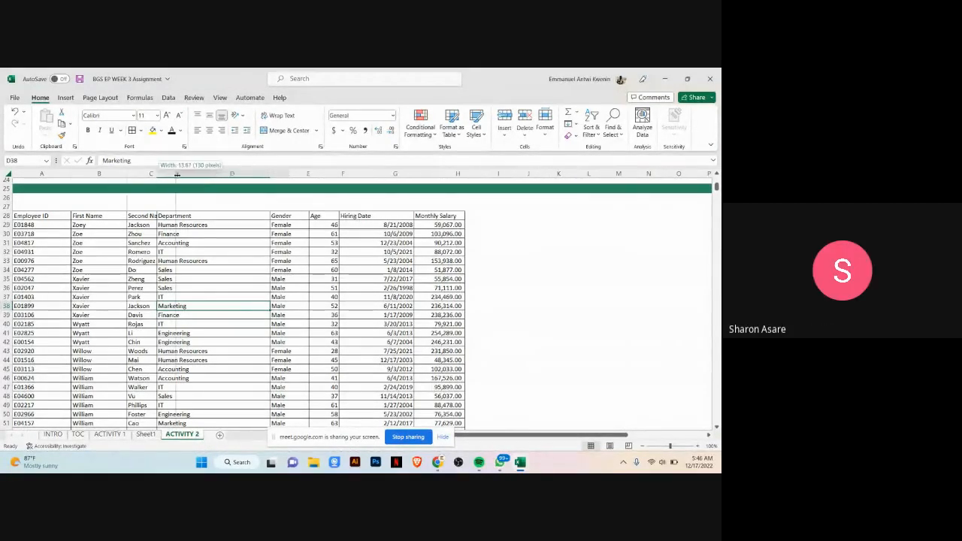
# Step: Autofit the Second Name column and make the header row from Employee ID to Monthly Salary bold
pyautogui.doubleClick(156, 174)
pyautogui.click(254, 341)
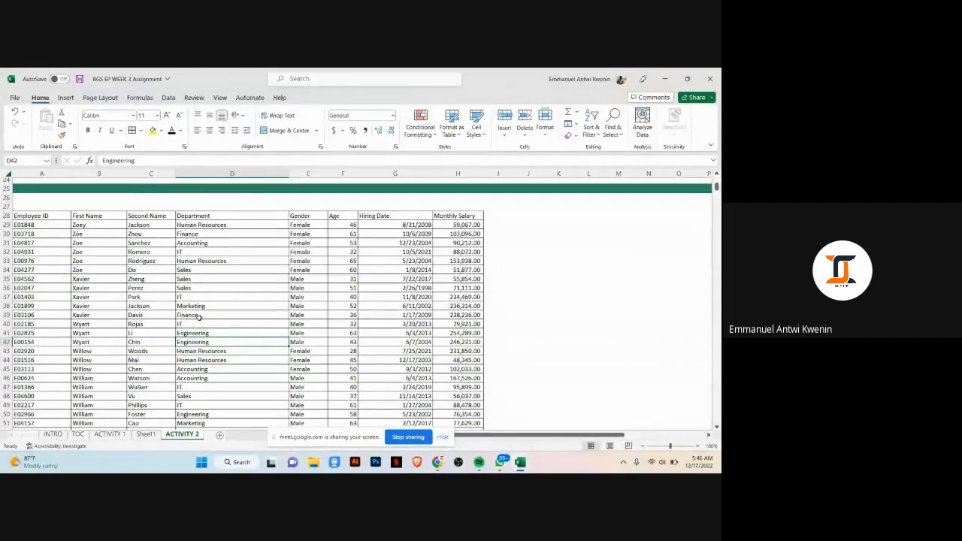
pyautogui.click(23, 216)
pyautogui.moveTo(69, 216); pyautogui.dragTo(447, 213)
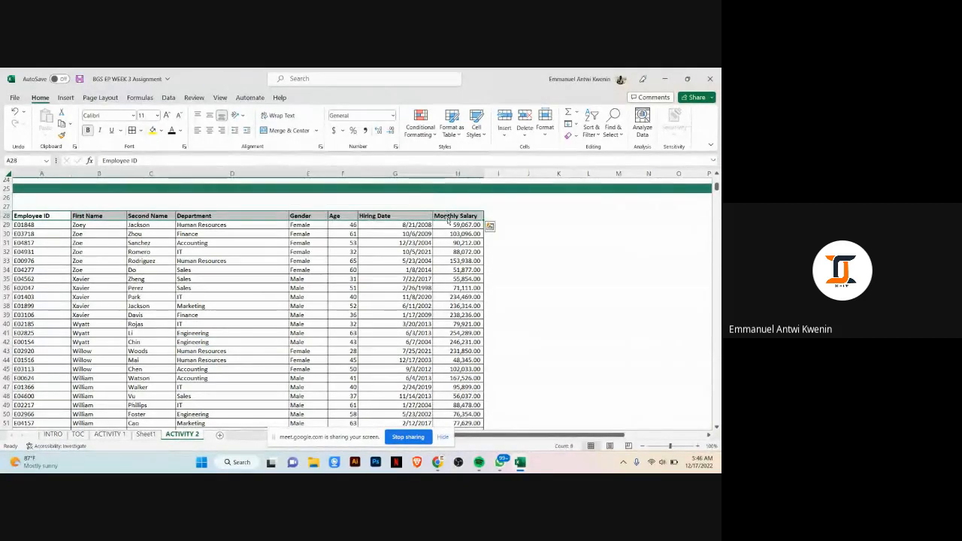
pyautogui.click(252, 368)
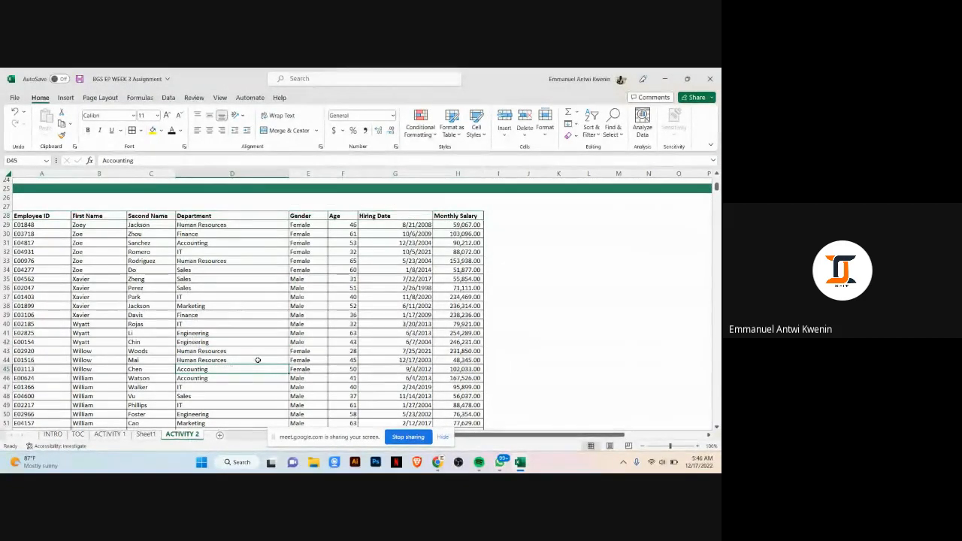
# Step: Convert the employee data starting at A28 into a table with headers
pyautogui.hotkey('ctrl', 't')
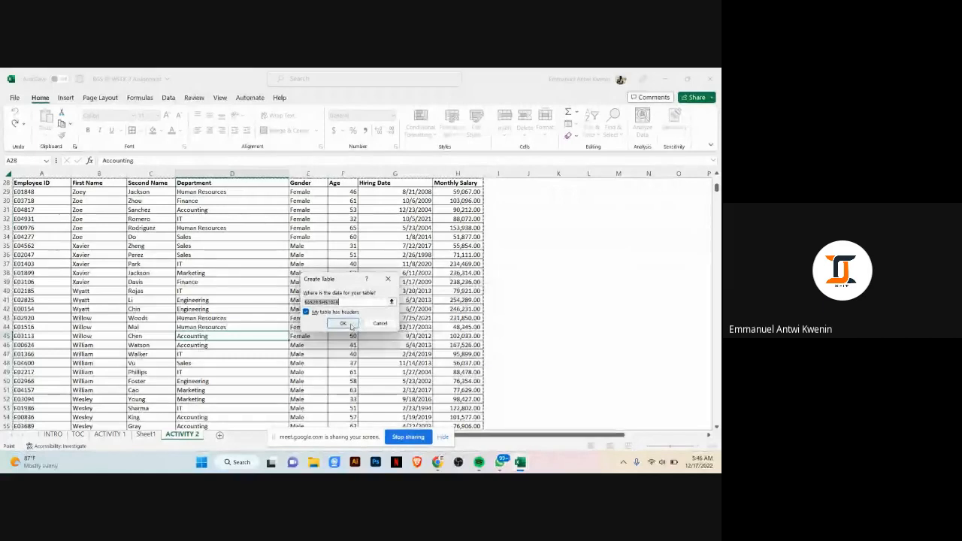
pyautogui.click(348, 325)
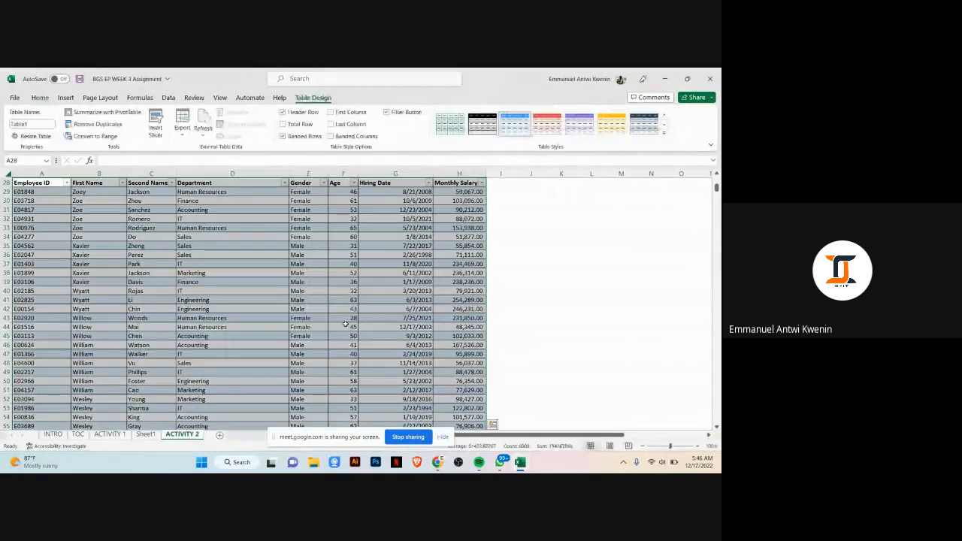
# Step: Apply a light green table style to the new employee table
pyautogui.scroll(3, 345, 325)
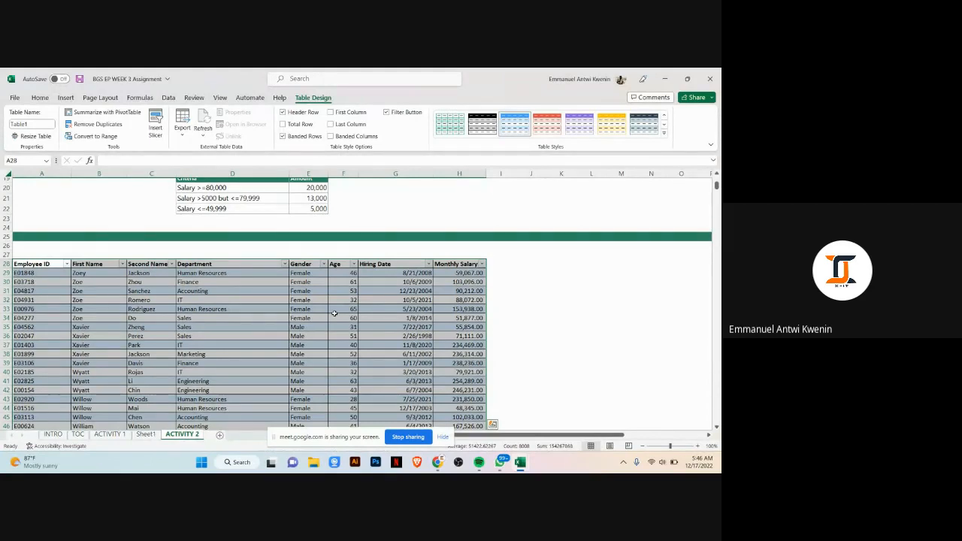
pyautogui.click(335, 314)
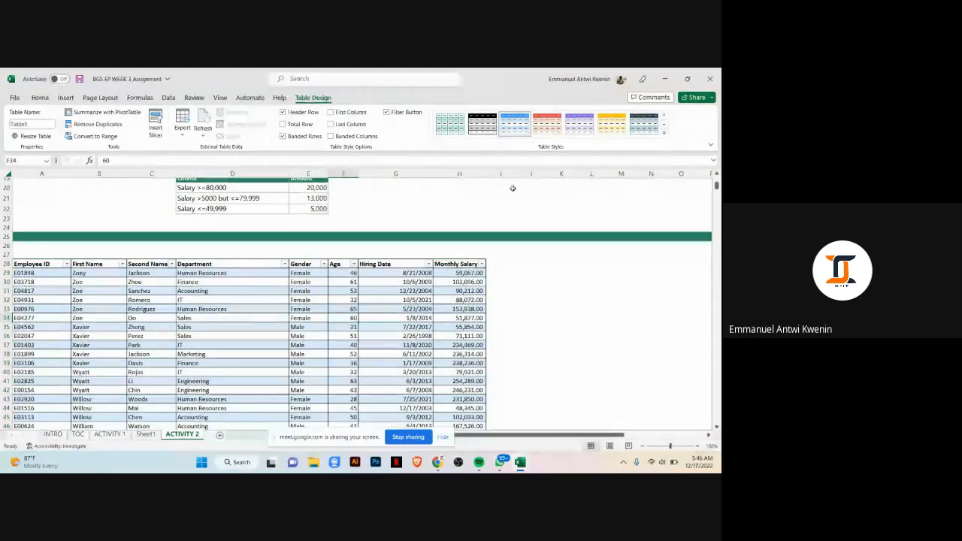
pyautogui.click(665, 132)
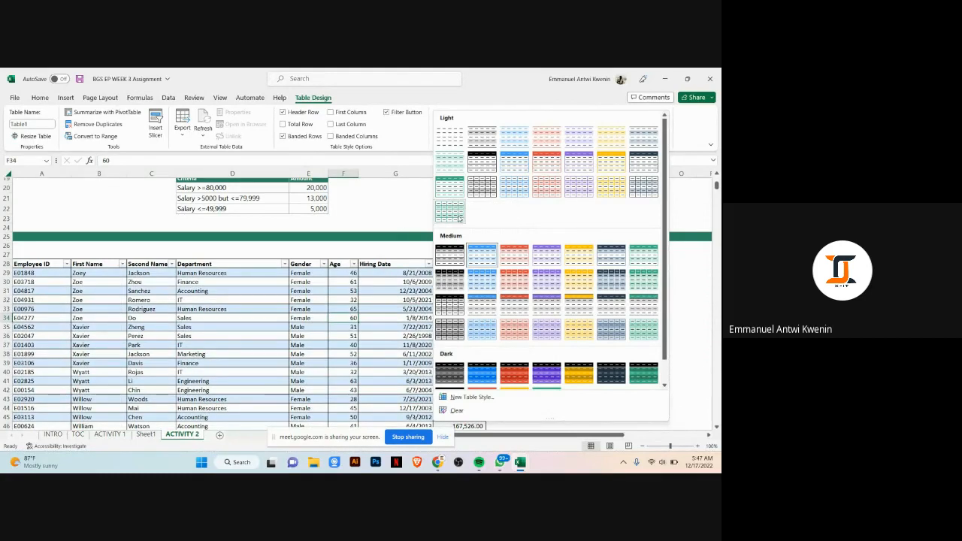
pyautogui.click(458, 217)
pyautogui.click(531, 300)
pyautogui.scroll(-1, 572, 257)
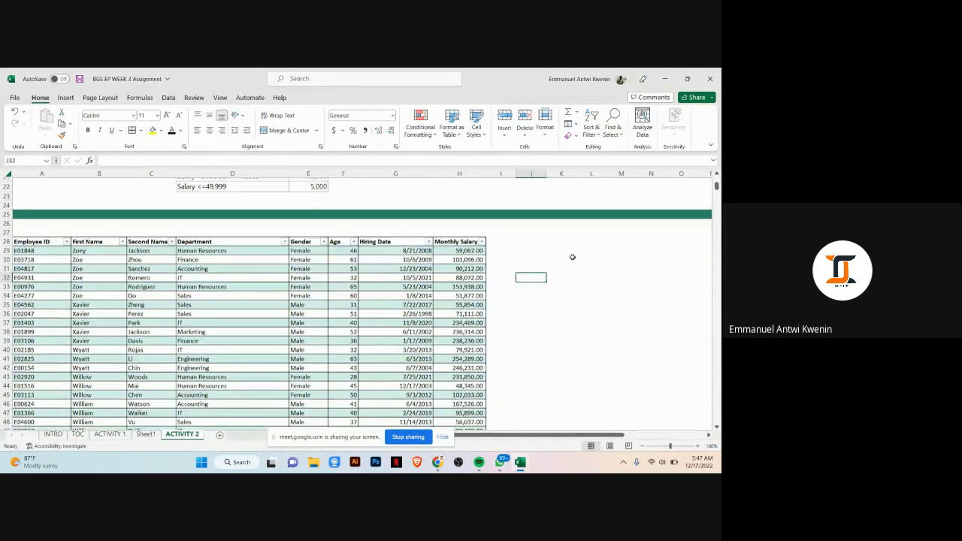
# Step: Scroll over the instructions and the formatted employee table to review them
pyautogui.scroll(6, 181, 339)
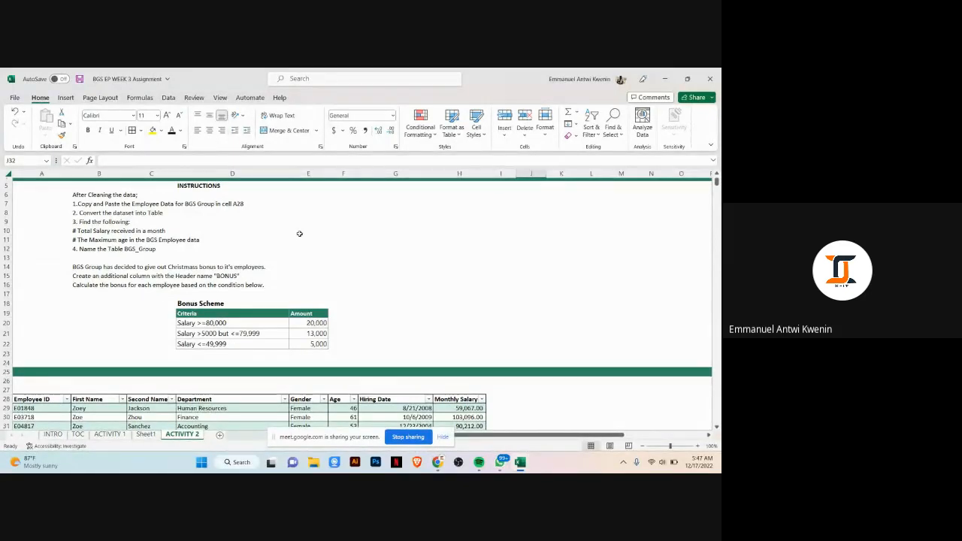
pyautogui.scroll(-2, 361, 331)
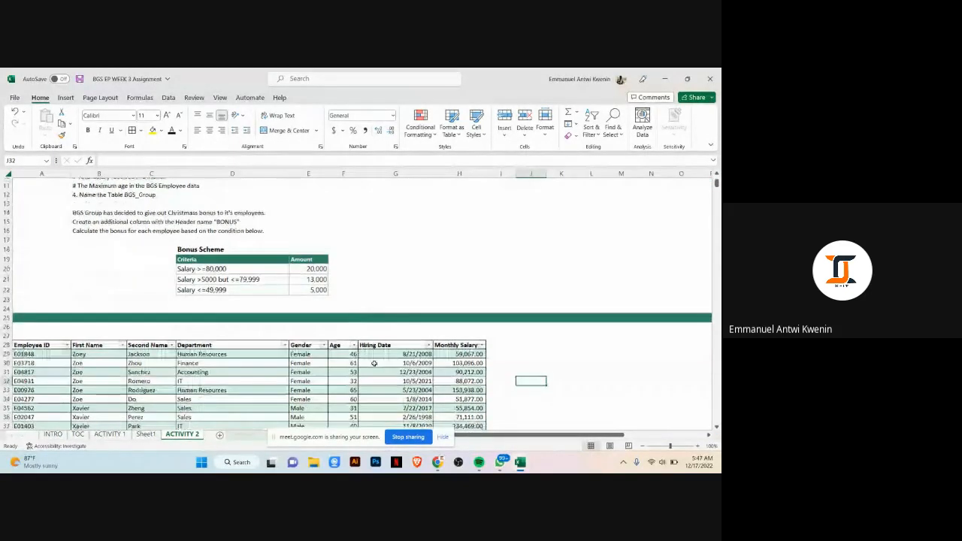
pyautogui.click(373, 363)
pyautogui.scroll(-3, 398, 395)
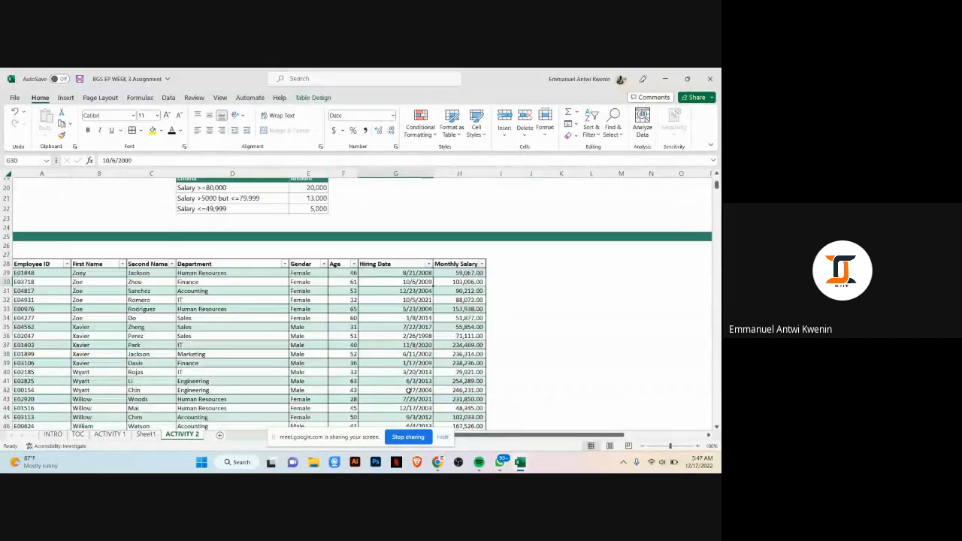
pyautogui.scroll(-1, 409, 390)
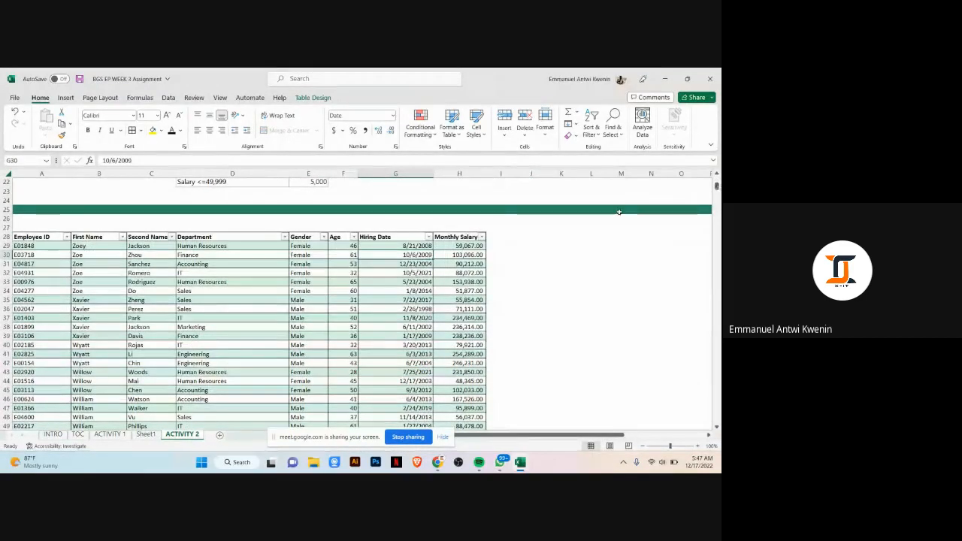
pyautogui.click(396, 345)
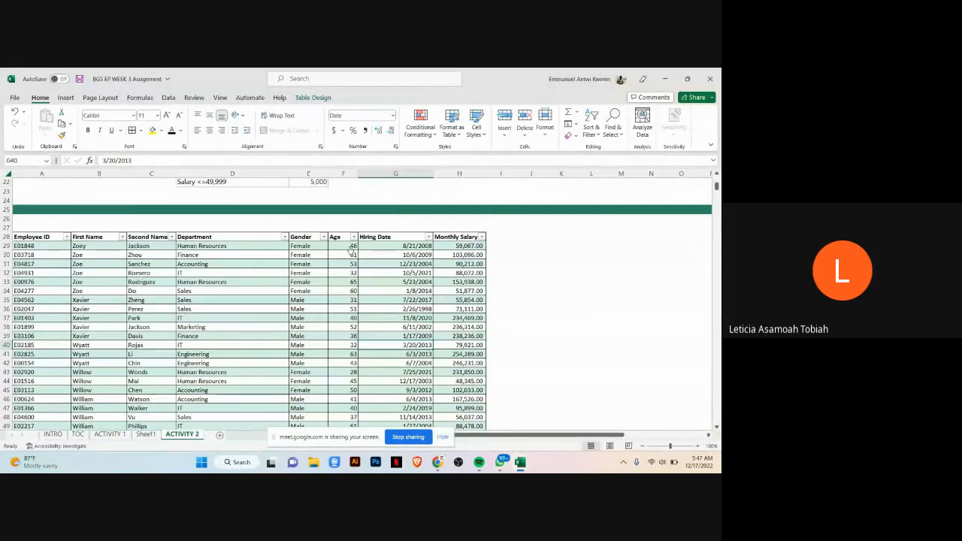
pyautogui.click(286, 337)
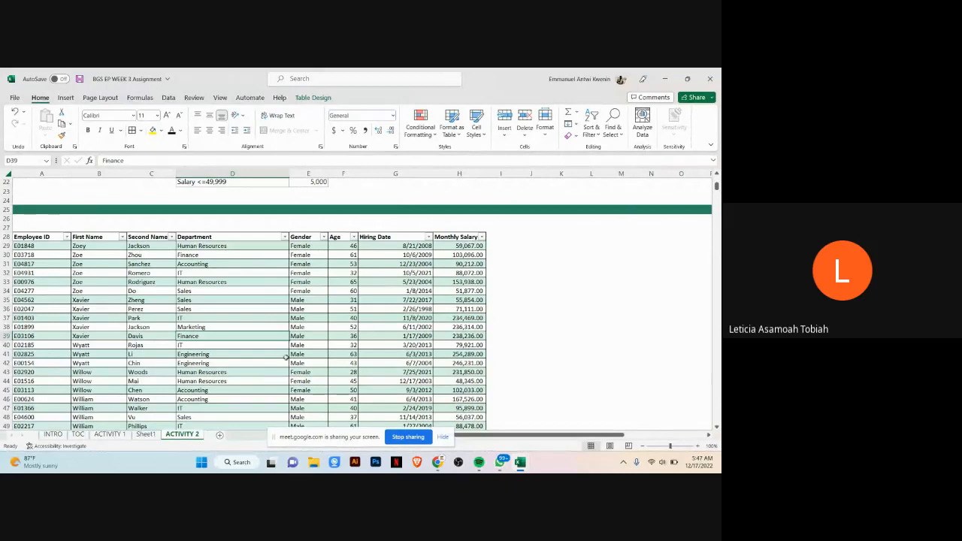
# Step: Turn on the table's total row so the Monthly Salary column is totalled
pyautogui.click(316, 99)
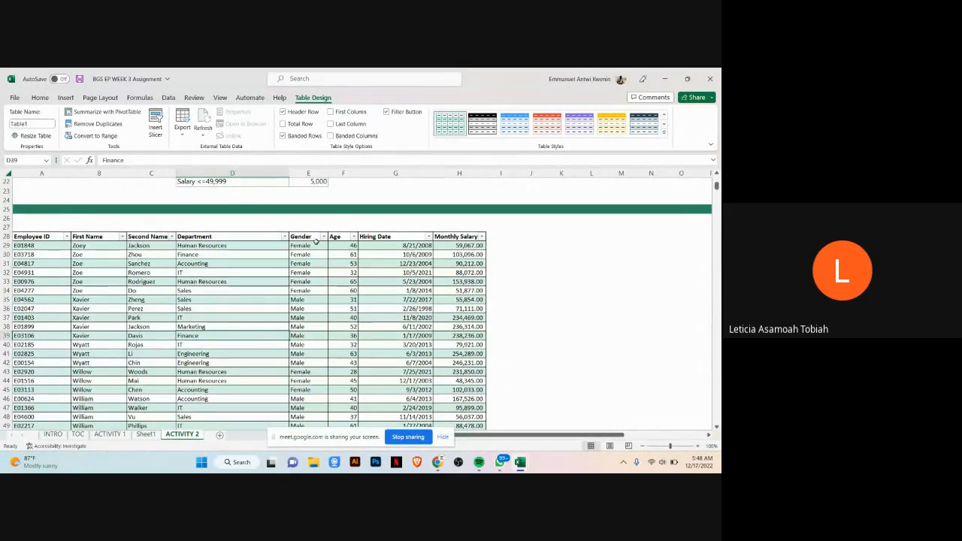
pyautogui.click(283, 124)
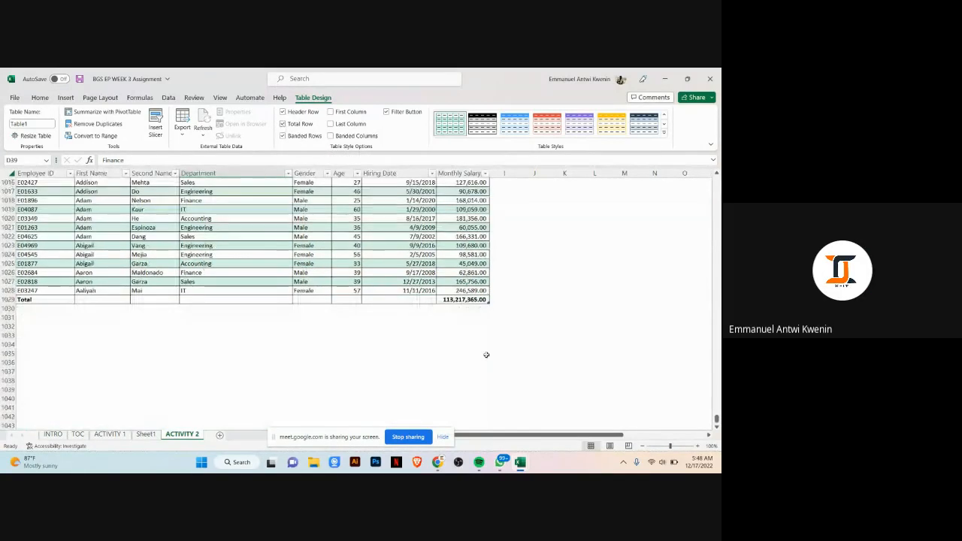
pyautogui.click(467, 299)
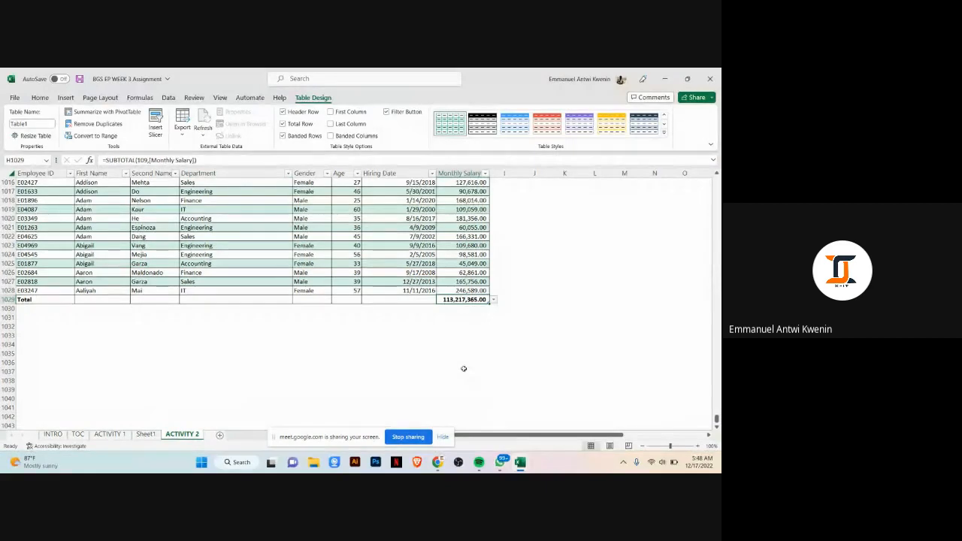
pyautogui.scroll(4, 479, 363)
pyautogui.scroll(-3, 479, 362)
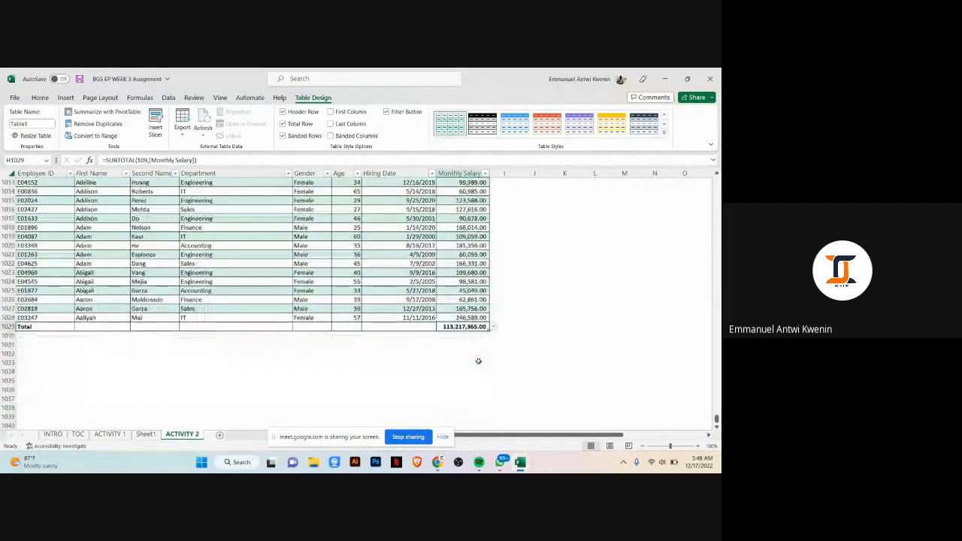
pyautogui.scroll(2, 479, 363)
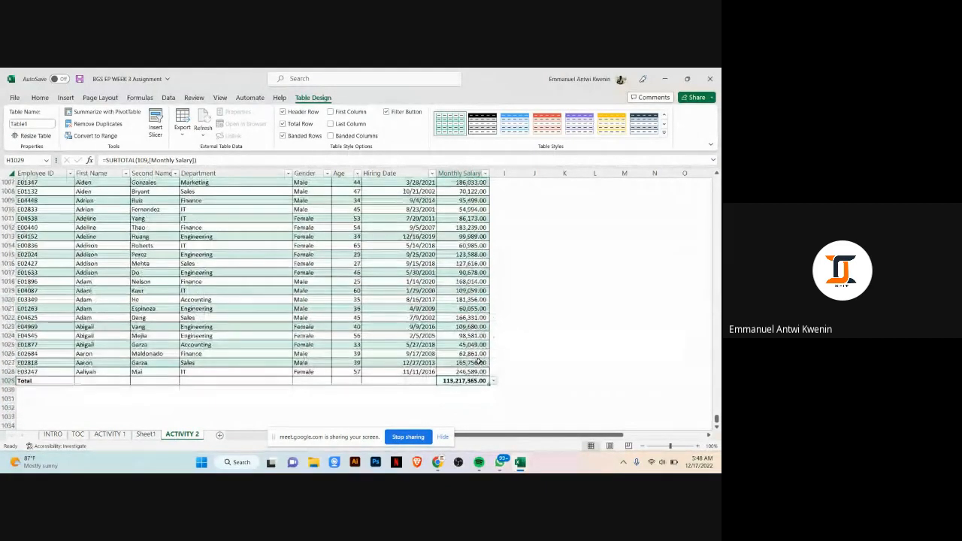
pyautogui.click(494, 381)
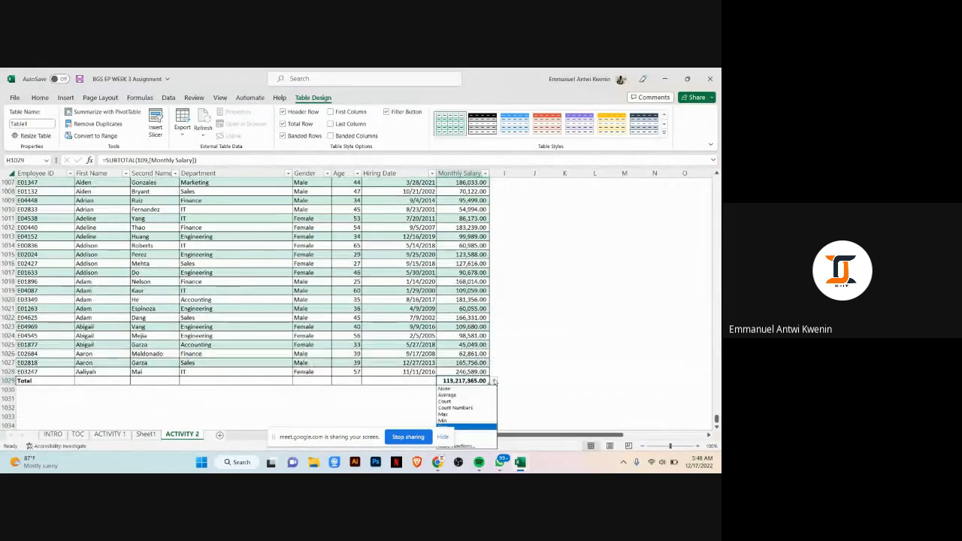
pyautogui.click(493, 382)
pyautogui.click(503, 354)
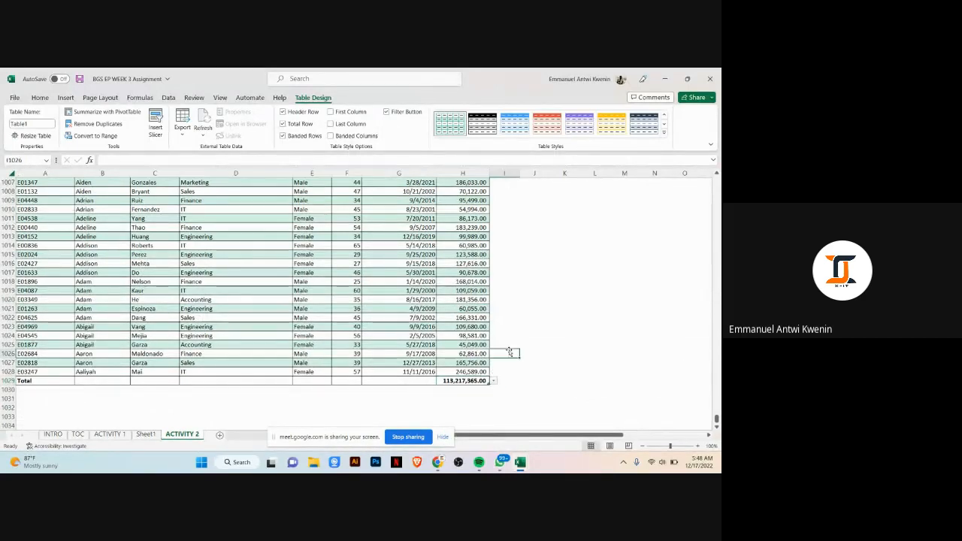
# Step: Set the Age column's total row cell to show the maximum age
pyautogui.click(340, 380)
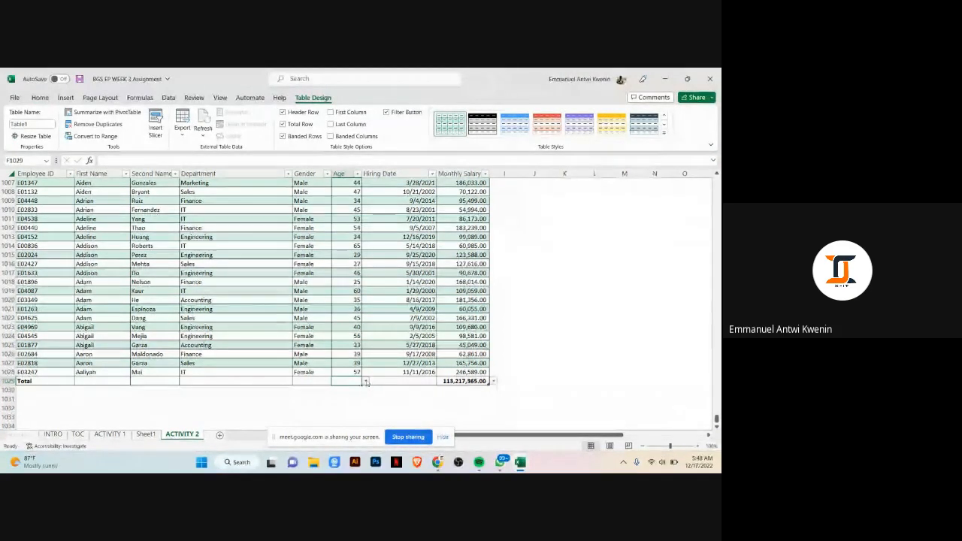
pyautogui.click(367, 381)
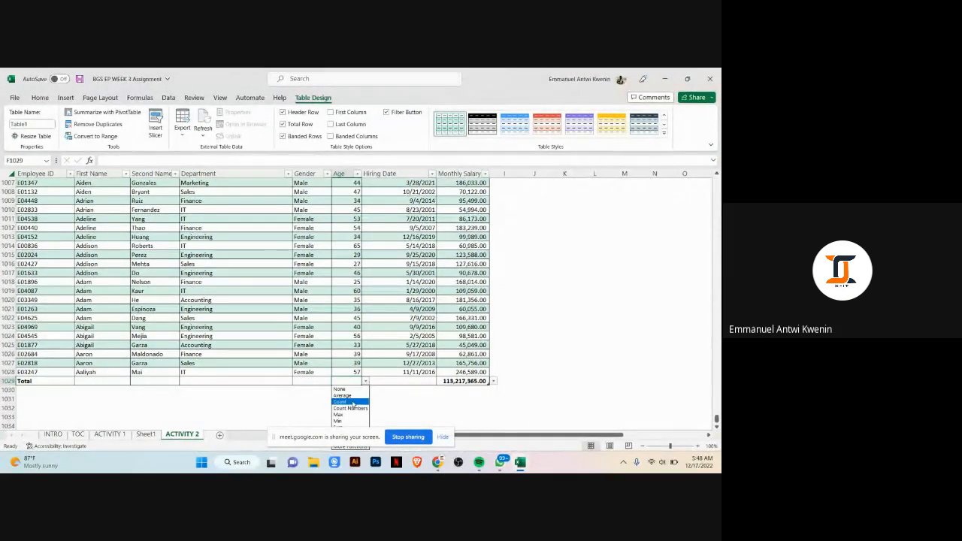
pyautogui.click(353, 415)
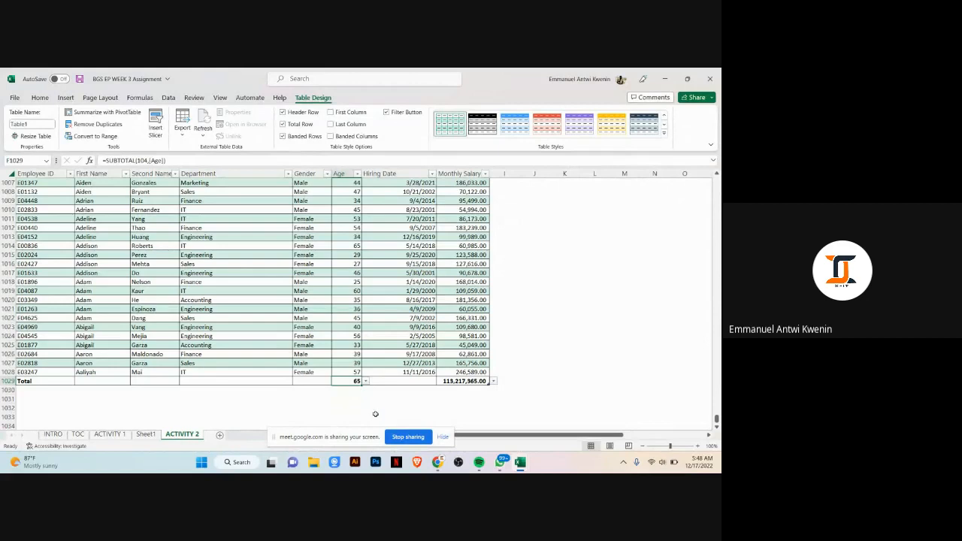
pyautogui.click(375, 414)
pyautogui.click(391, 399)
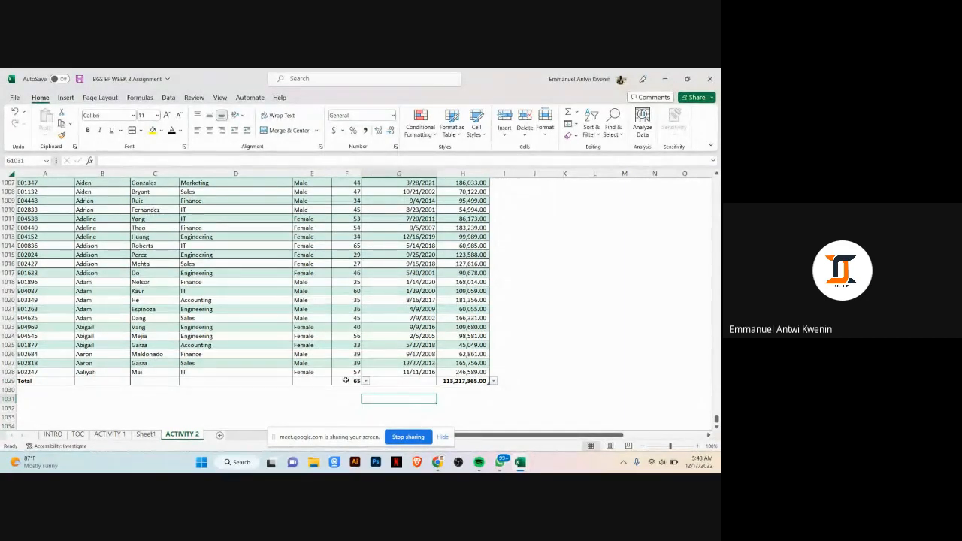
# Step: Scroll back to the instructions at the top of the sheet to review the remaining tasks
pyautogui.scroll(8, 361, 330)
pyautogui.scroll(-8, 372, 300)
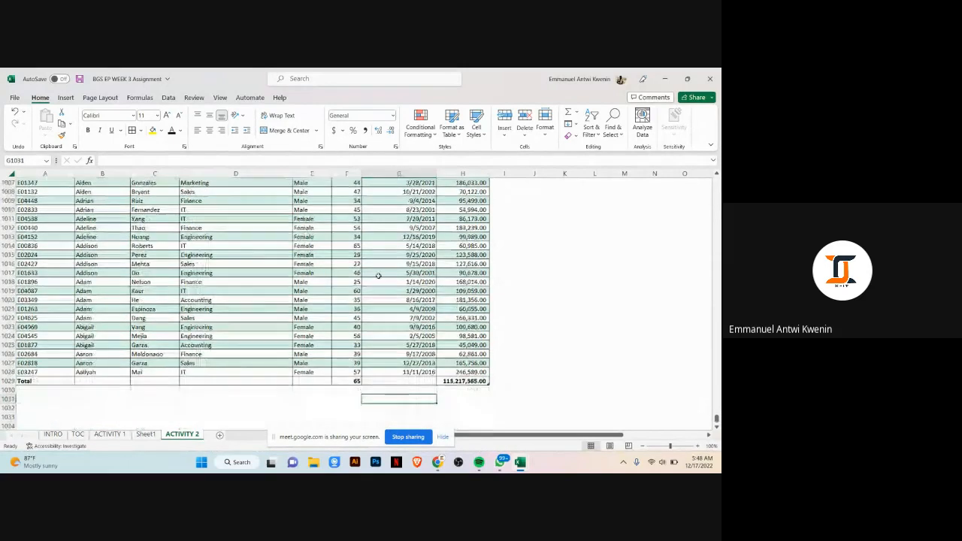
pyautogui.scroll(20, 378, 276)
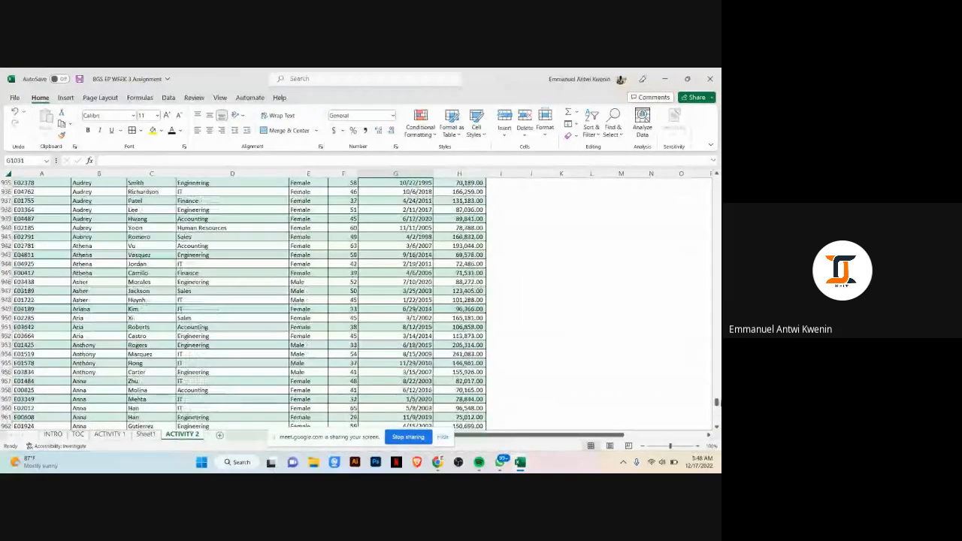
pyautogui.moveTo(718, 402); pyautogui.dragTo(709, 174)
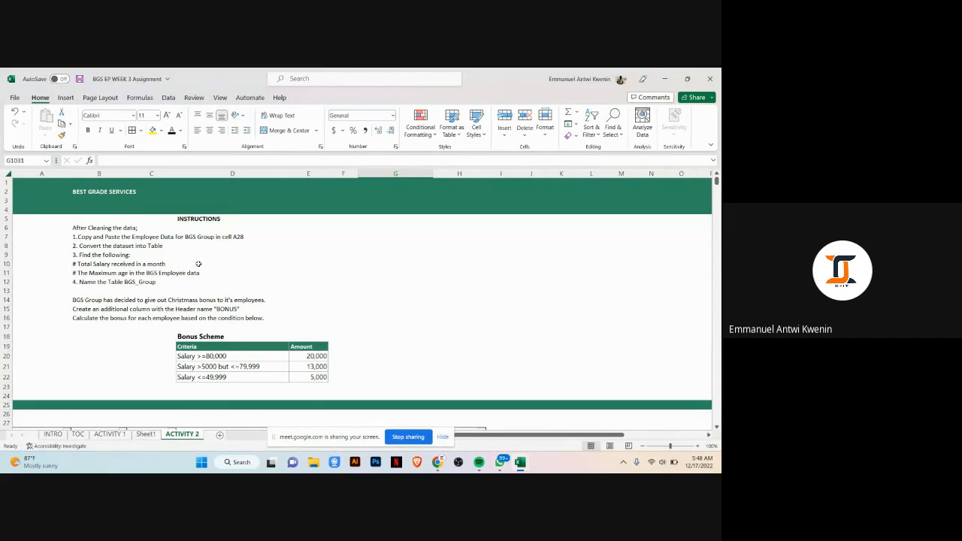
pyautogui.scroll(-3, 314, 271)
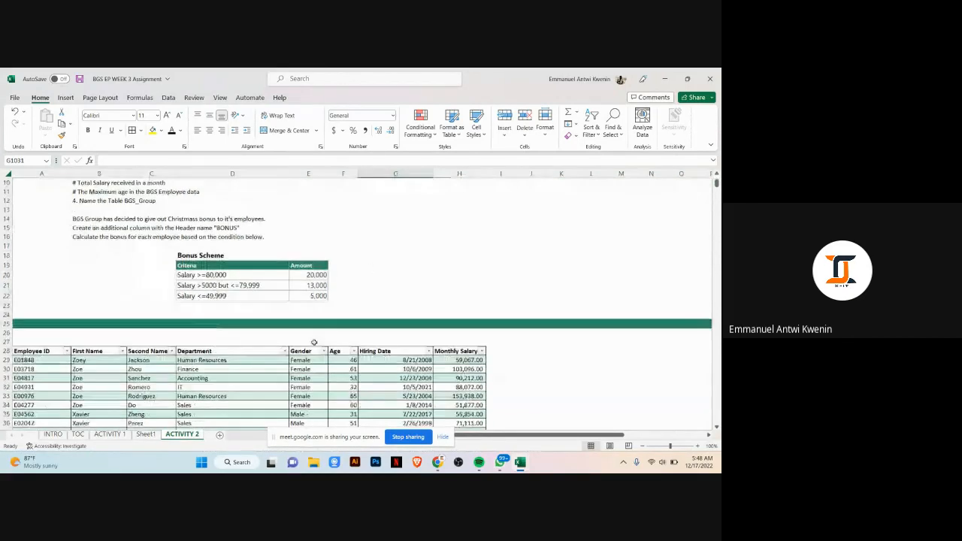
pyautogui.scroll(-2, 314, 342)
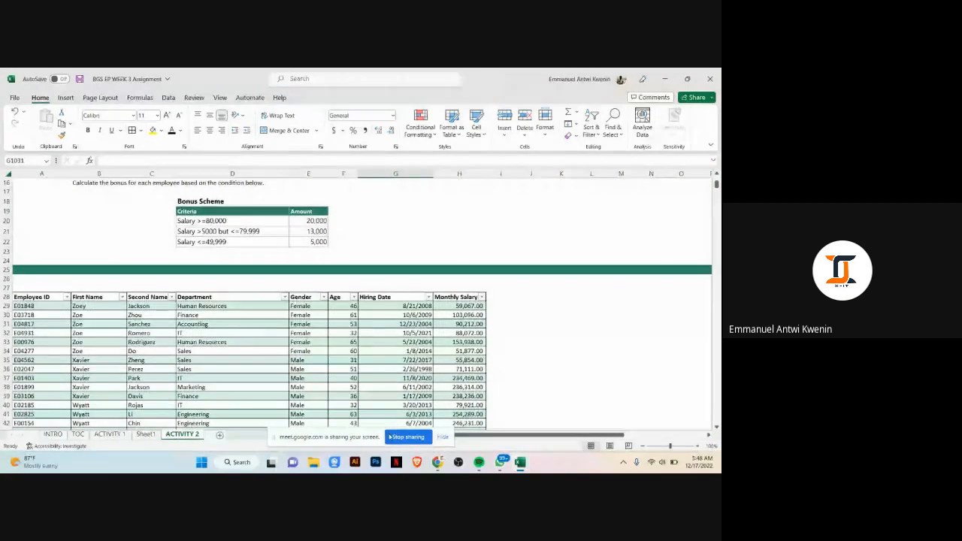
pyautogui.click(437, 460)
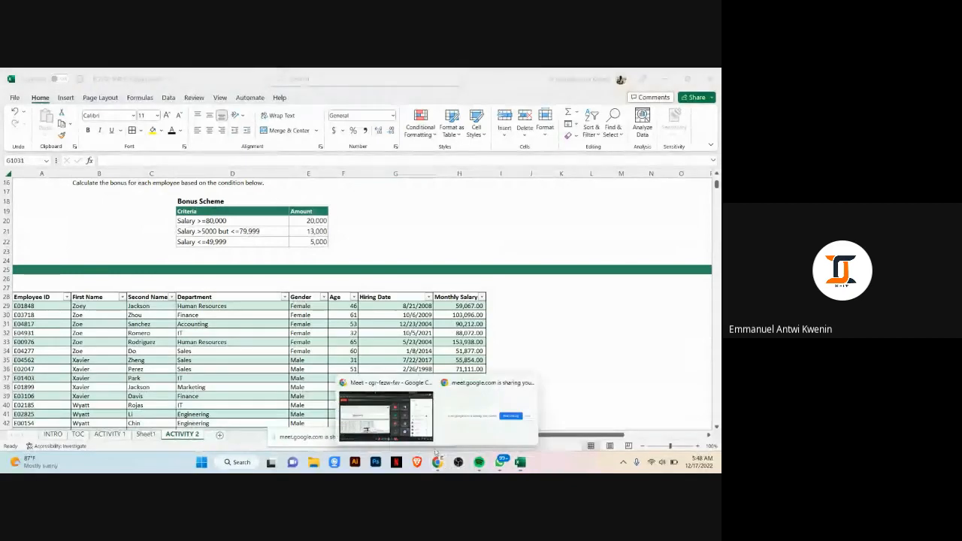
pyautogui.click(386, 414)
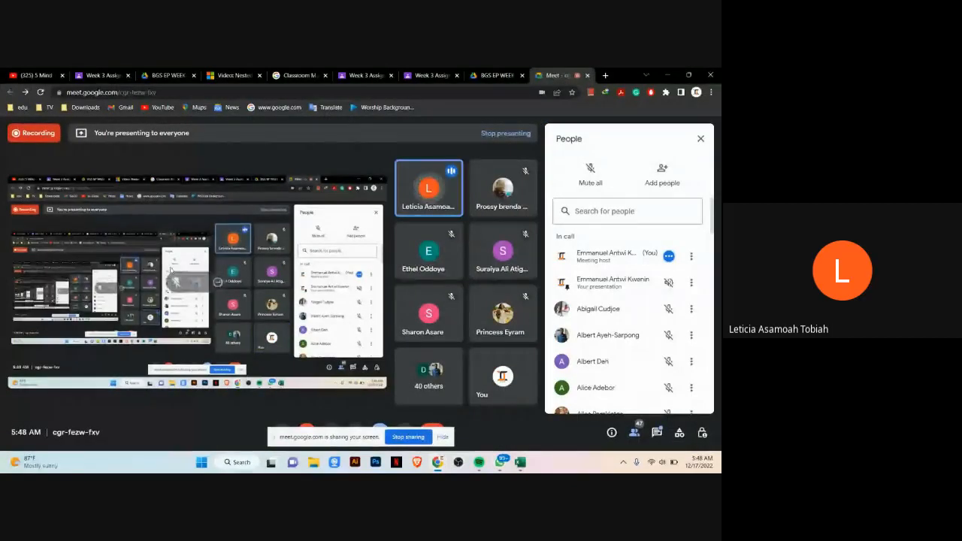
pyautogui.moveTo(436, 464)
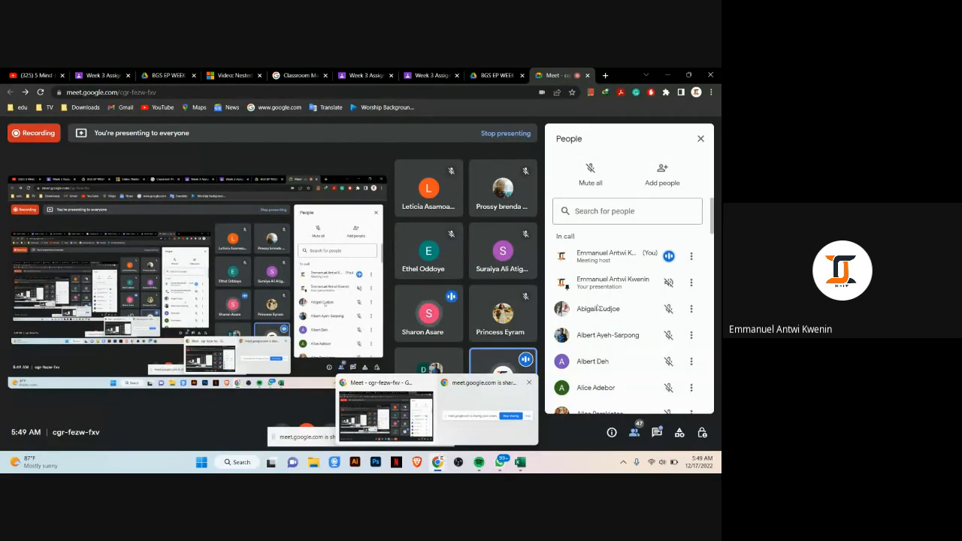
pyautogui.moveTo(520, 462)
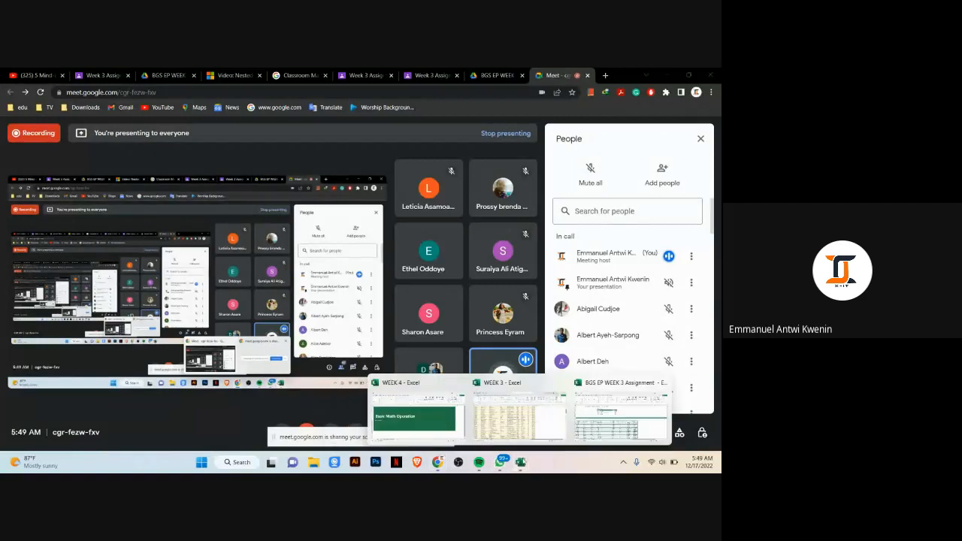
pyautogui.click(620, 412)
pyautogui.scroll(-3, 235, 345)
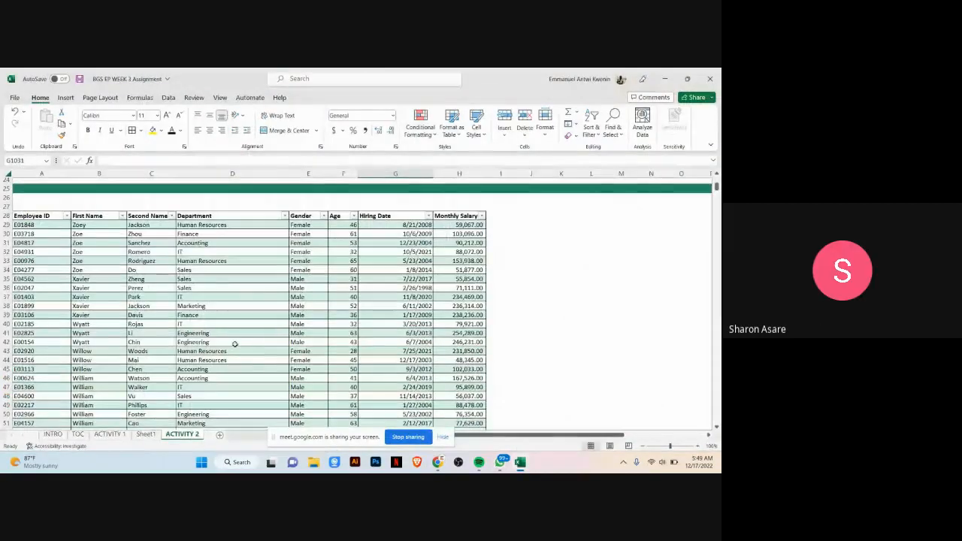
# Step: Rename the employee table BGS_GROUP
pyautogui.click(235, 344)
pyautogui.scroll(-1, 264, 358)
pyautogui.click(263, 359)
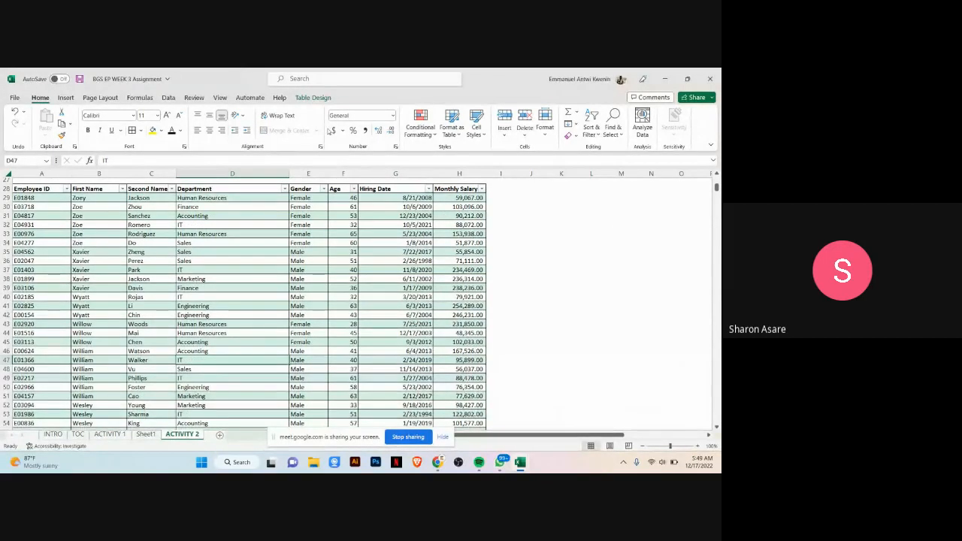
pyautogui.click(313, 97)
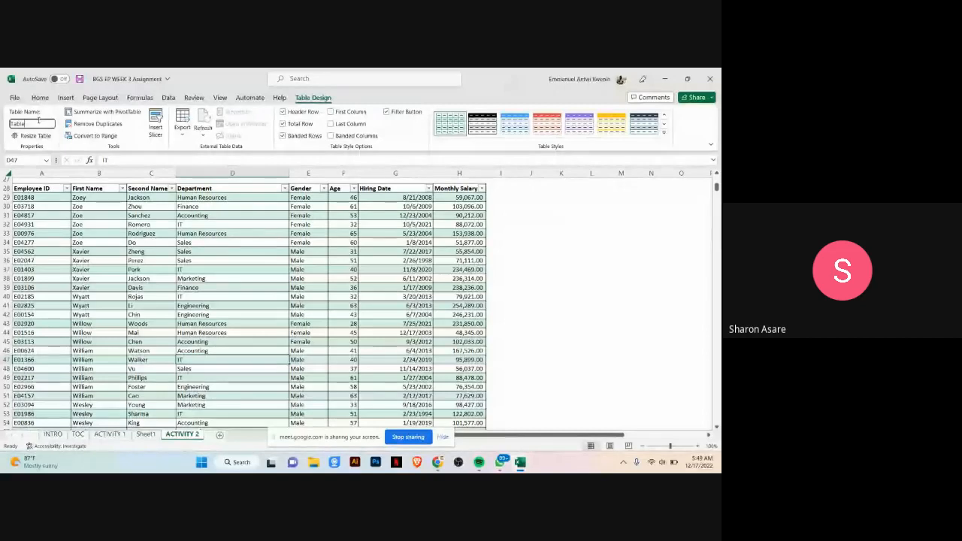
pyautogui.press('BackSpace')
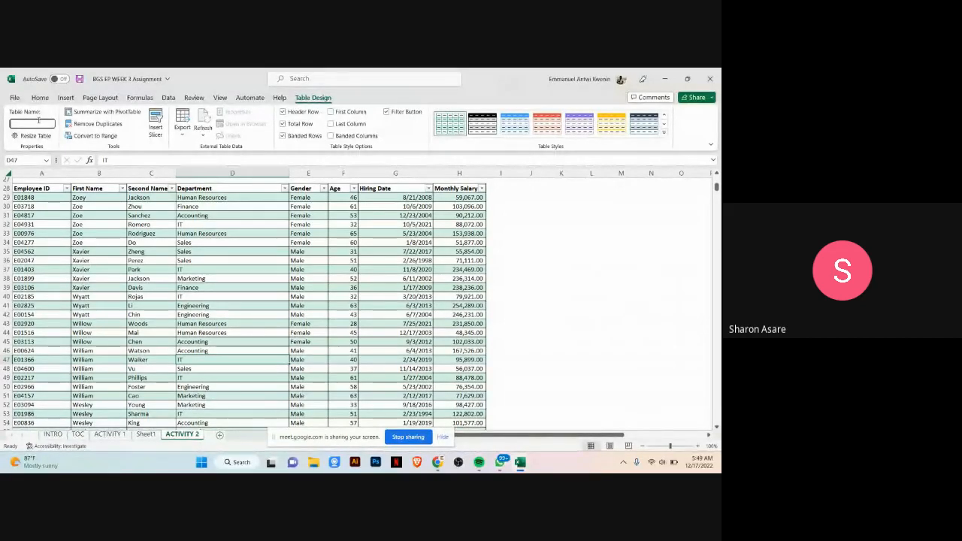
pyautogui.write('BGS')
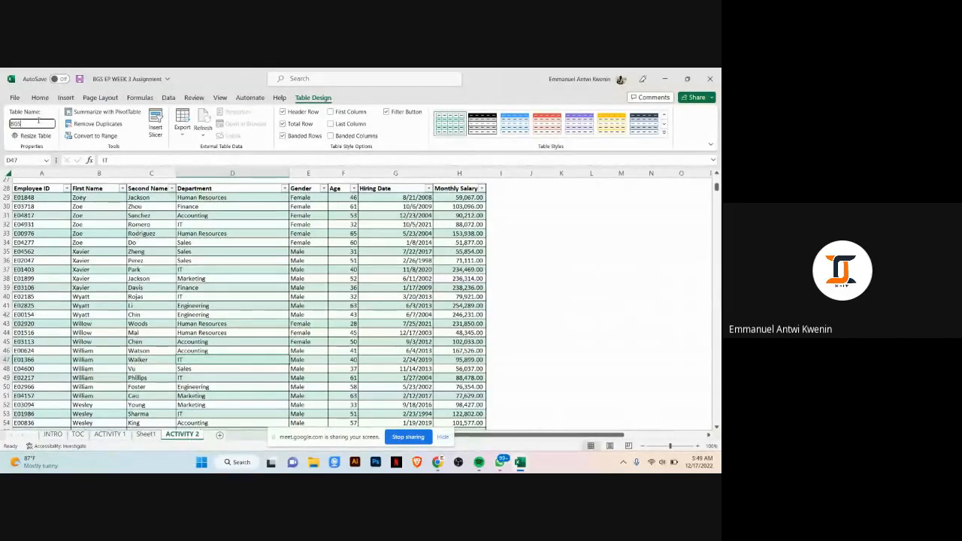
pyautogui.write('_GROUP')
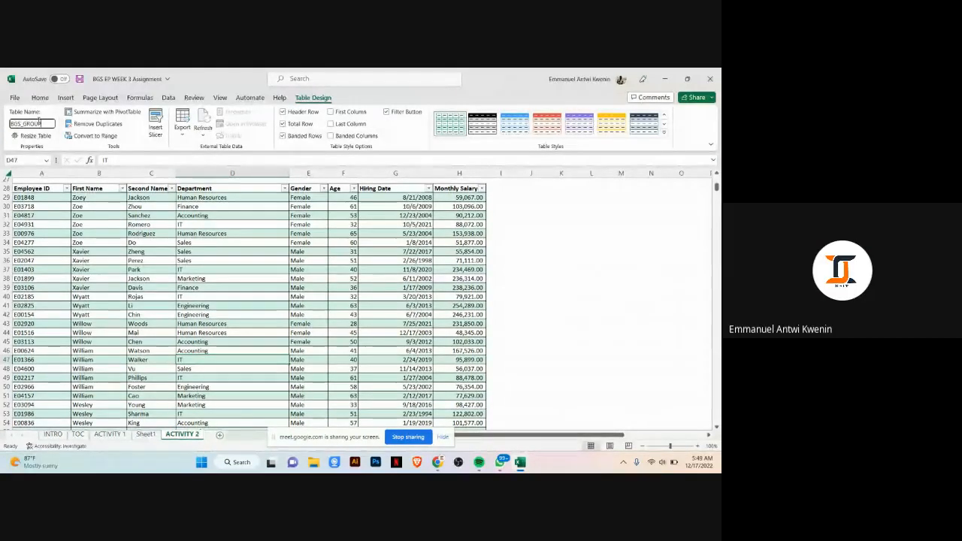
pyautogui.press('Return')
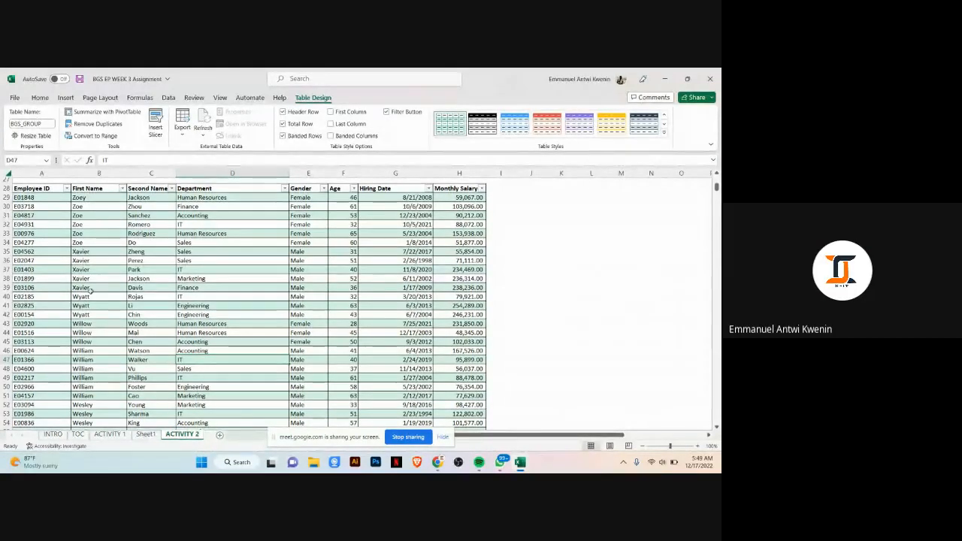
pyautogui.click(469, 205)
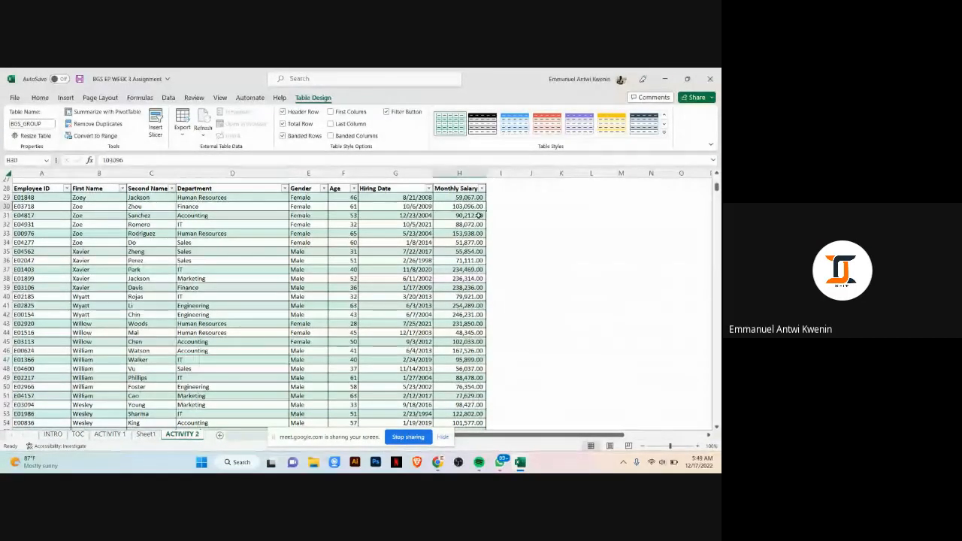
pyautogui.click(233, 268)
pyautogui.scroll(2, 233, 268)
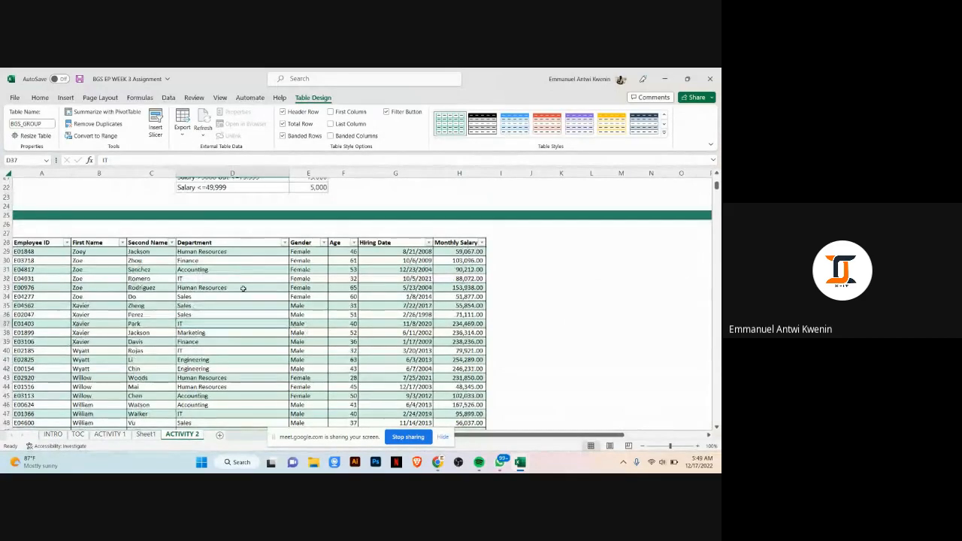
pyautogui.scroll(-1, 244, 293)
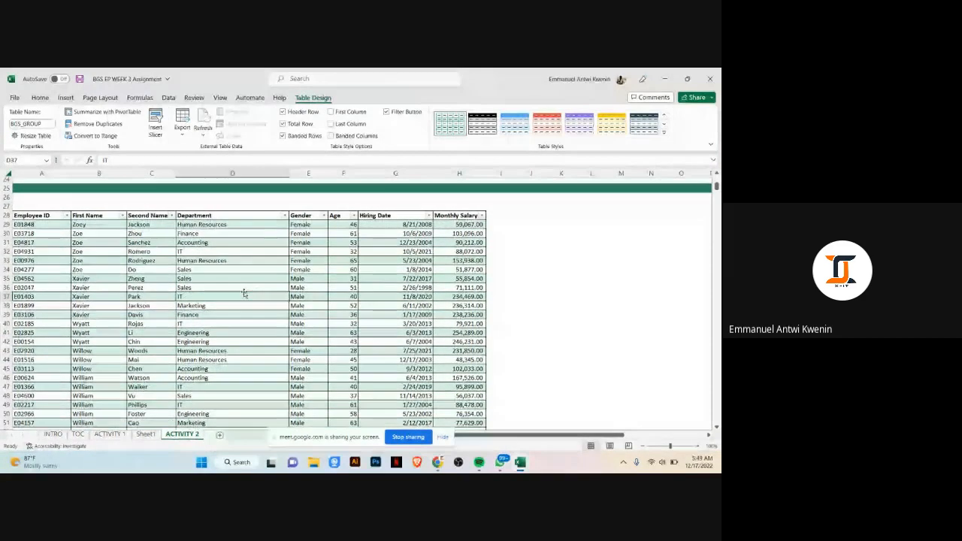
pyautogui.click(621, 268)
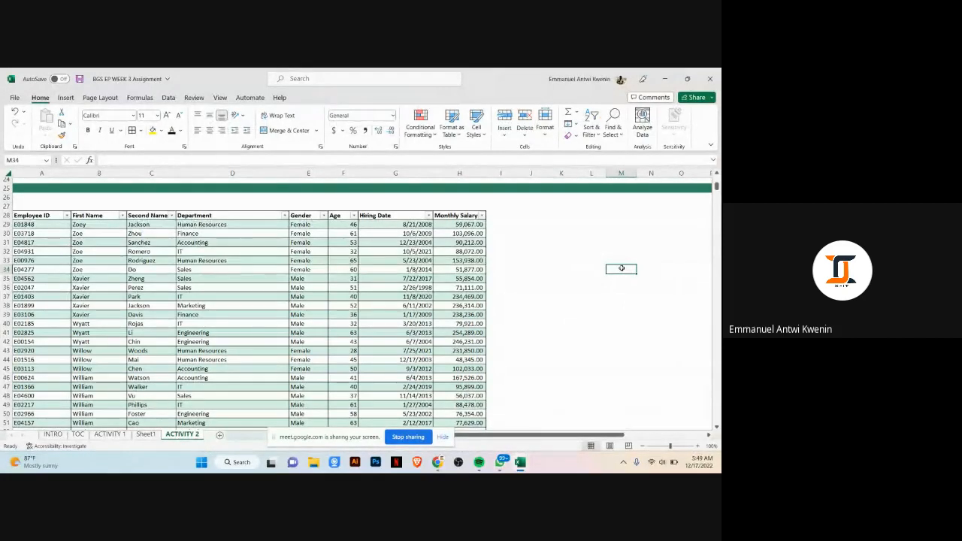
pyautogui.write('=')
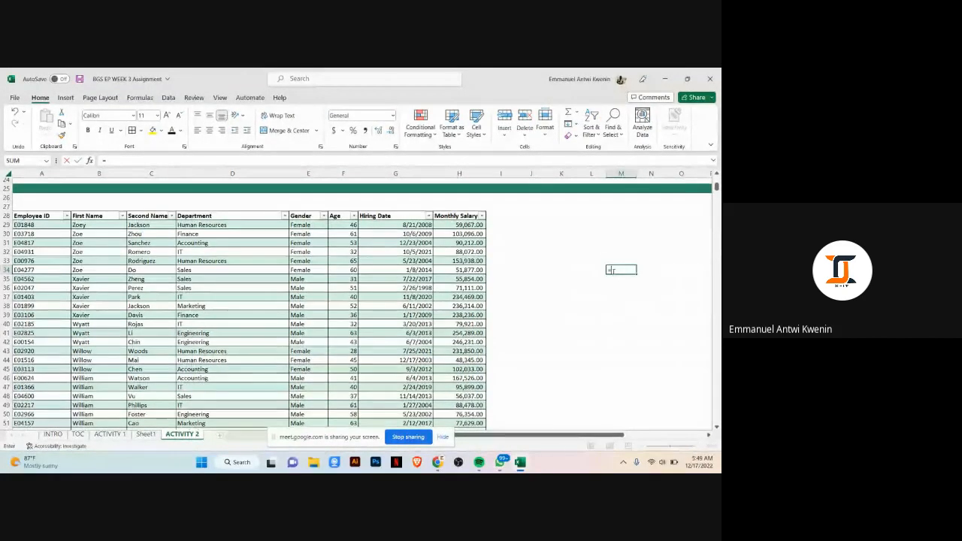
pyautogui.write('BGS_GROUP')
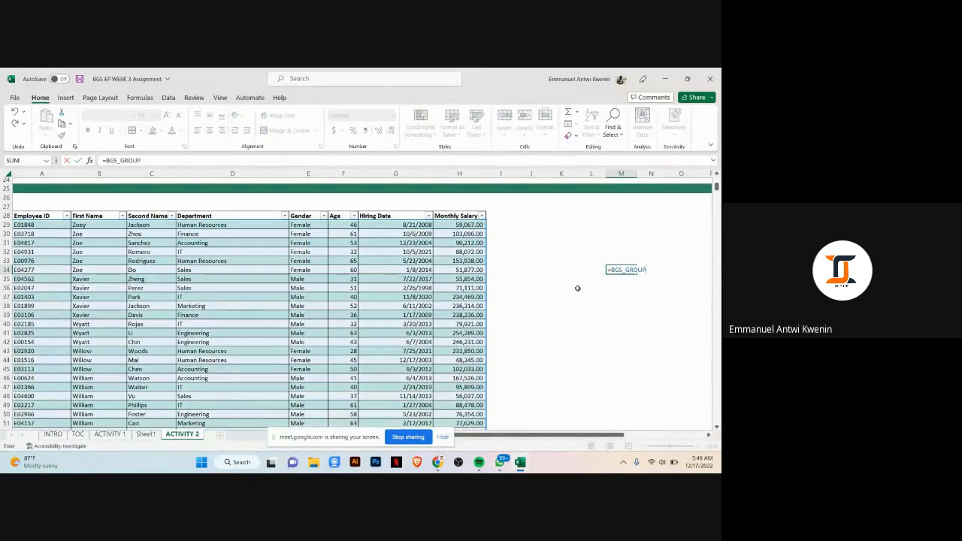
pyautogui.write('[')
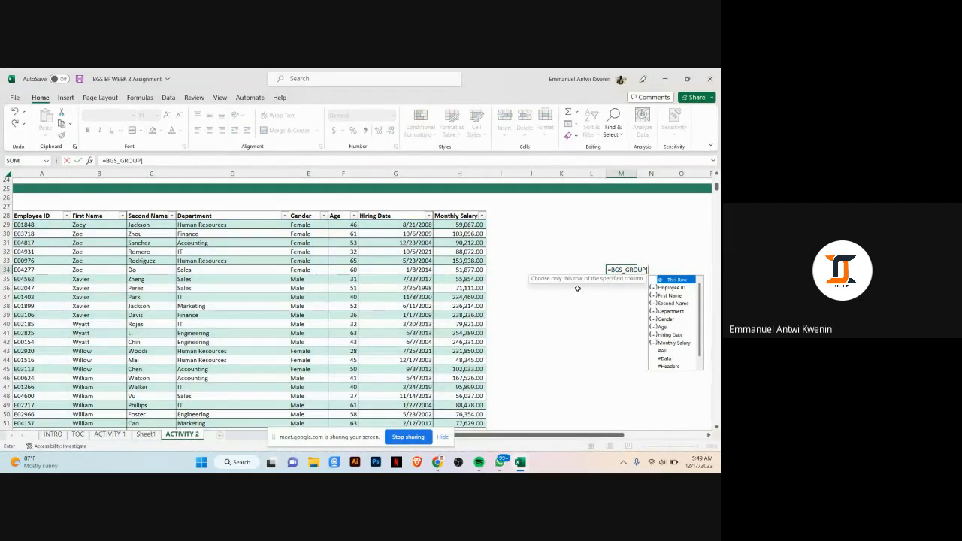
pyautogui.write('MO')
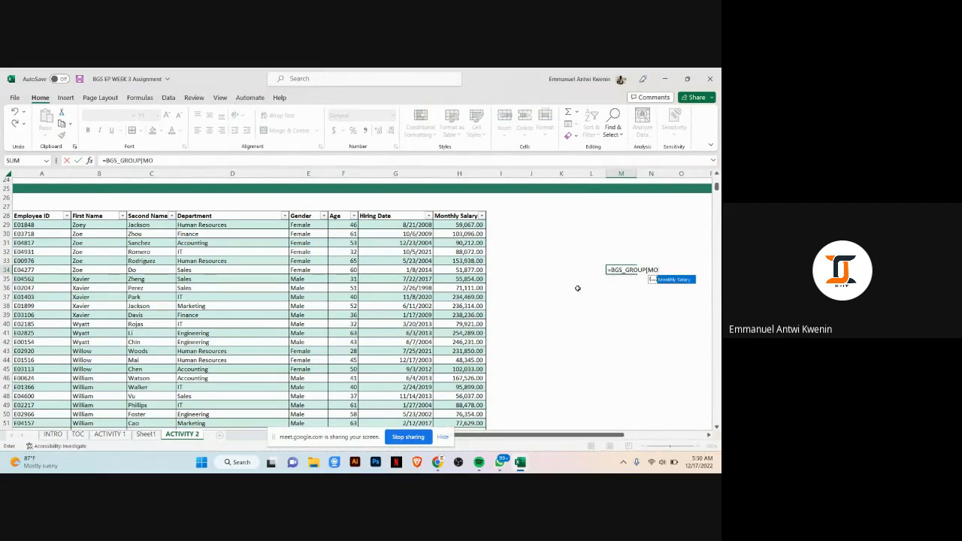
pyautogui.press('Tab')
pyautogui.write(']')
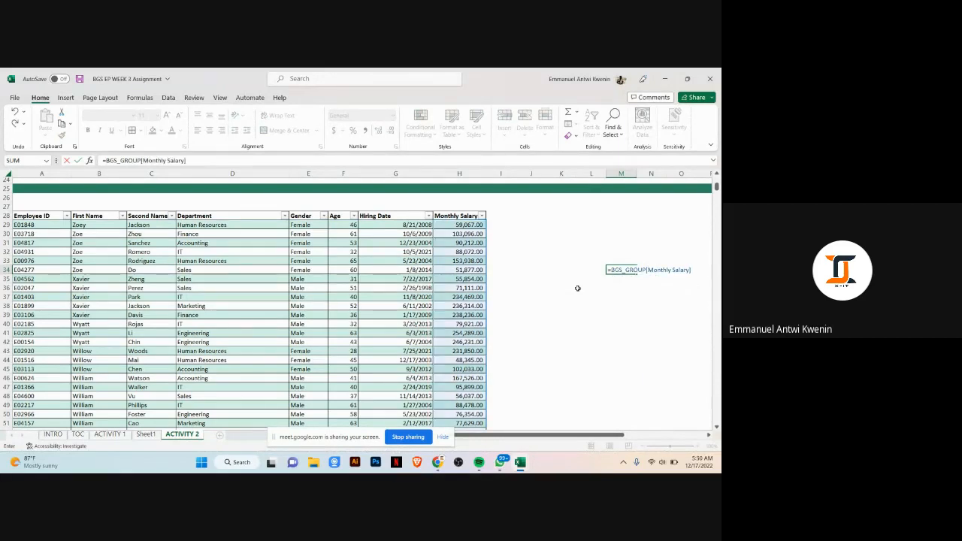
pyautogui.press('Return')
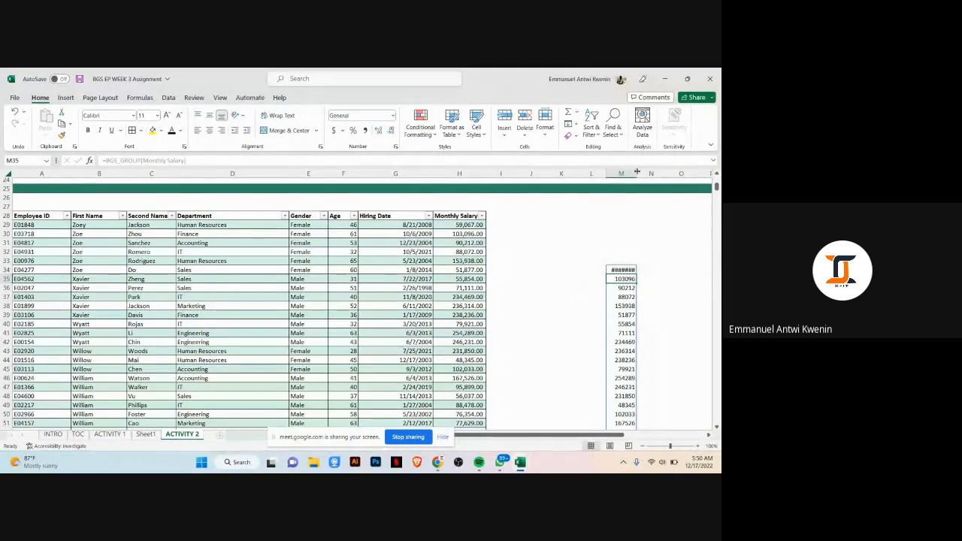
pyautogui.moveTo(638, 172); pyautogui.dragTo(648, 176)
pyautogui.click(640, 270)
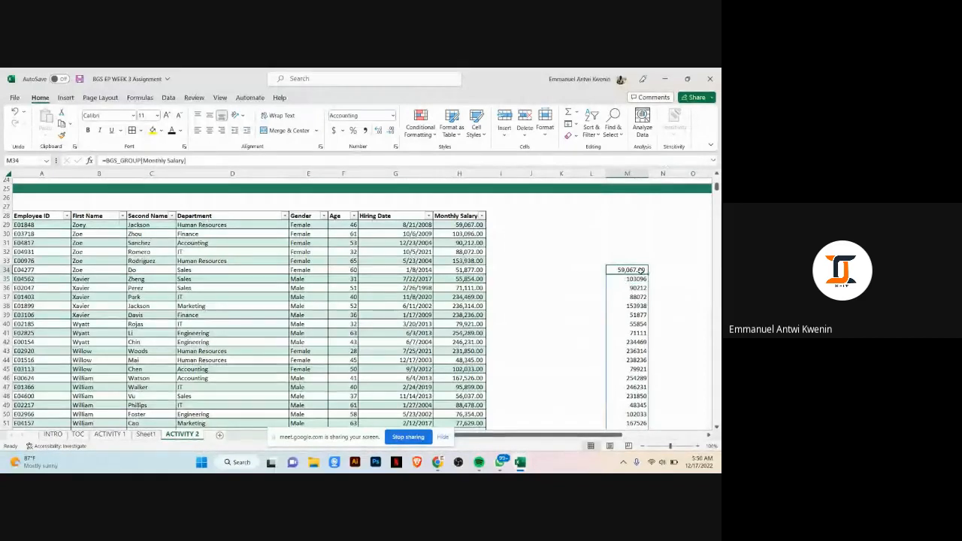
pyautogui.hotkey('ctrl', 'z')
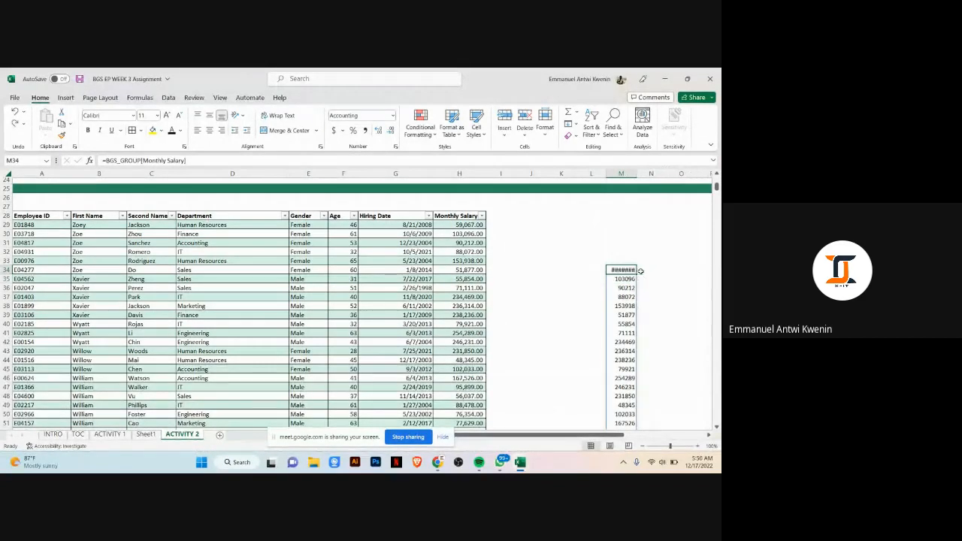
pyautogui.press('Delete')
# Step: Scroll up to review the bonus scheme instructions above the employee table
pyautogui.click(643, 305)
pyautogui.scroll(-3, 534, 284)
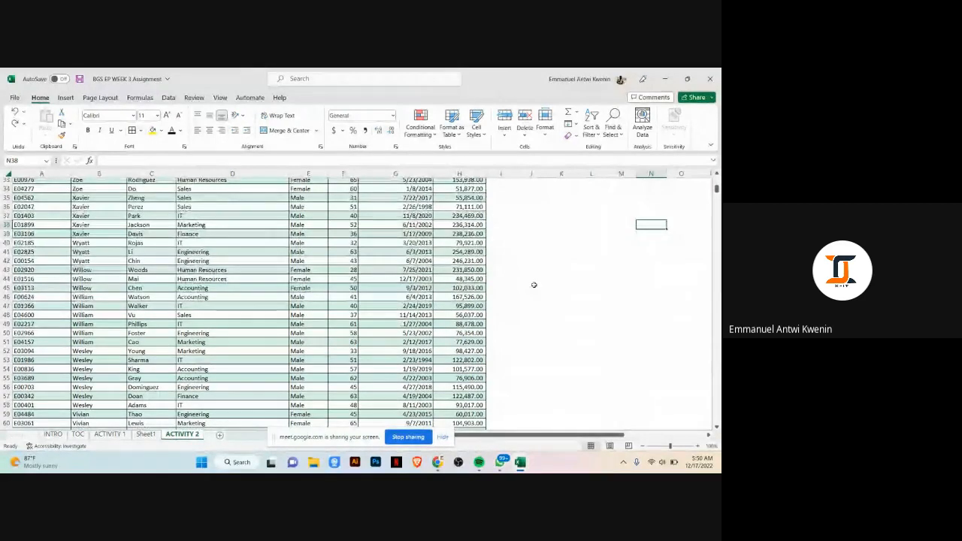
pyautogui.scroll(2, 518, 223)
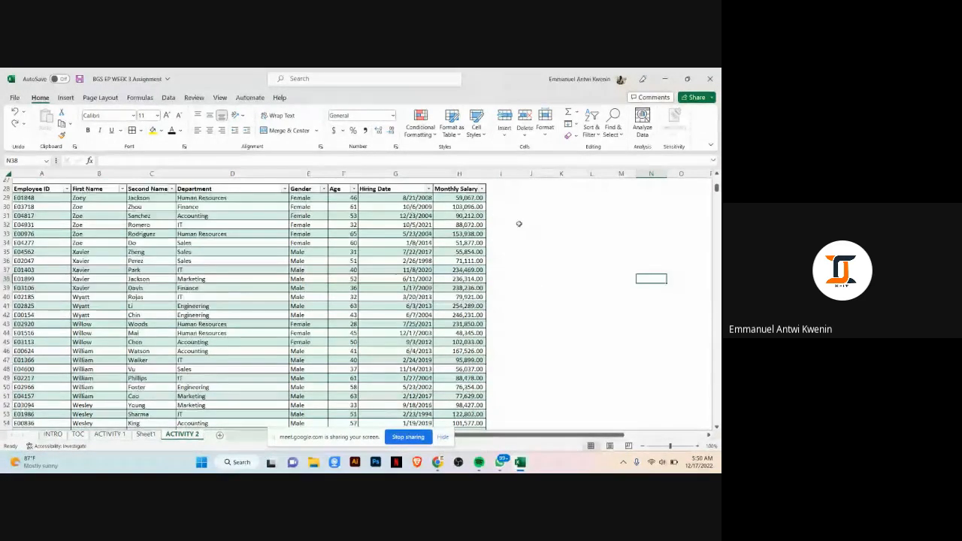
pyautogui.scroll(2, 518, 223)
pyautogui.click(311, 326)
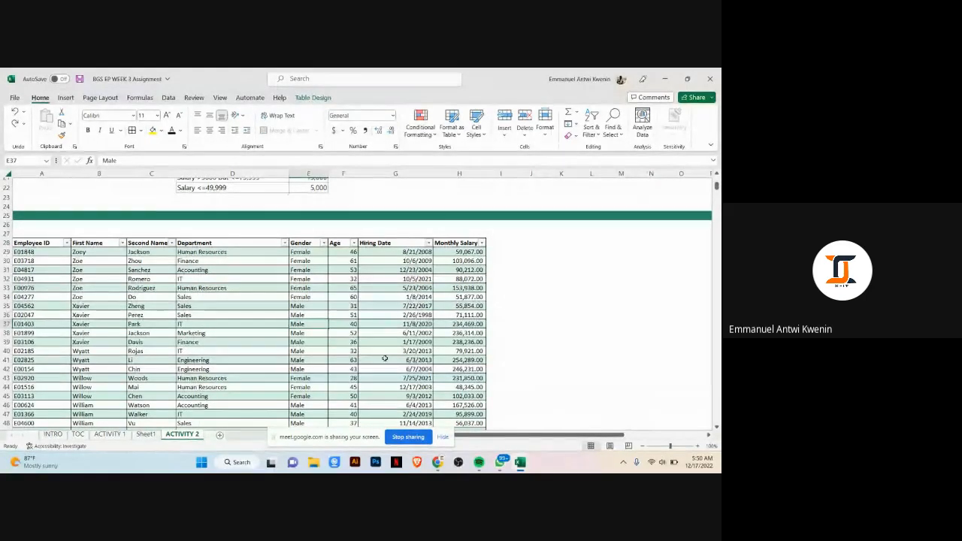
pyautogui.scroll(4, 234, 324)
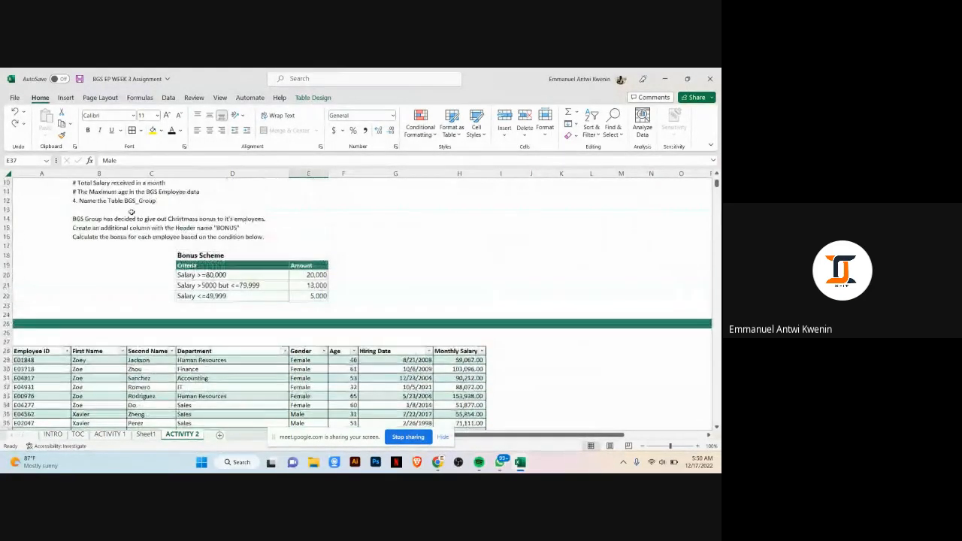
pyautogui.click(104, 220)
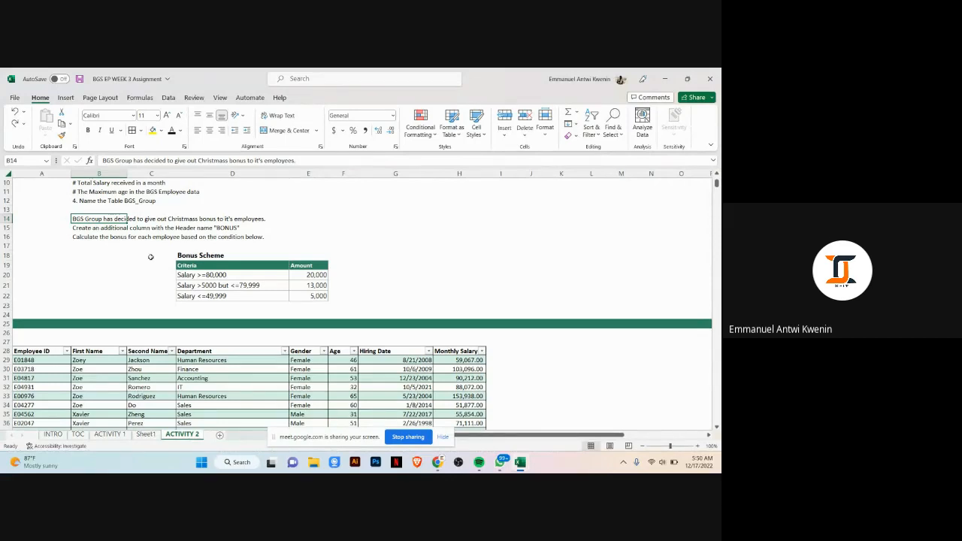
# Step: Add a new table column headed BONUS after Monthly Salary and widen it
pyautogui.click(497, 351)
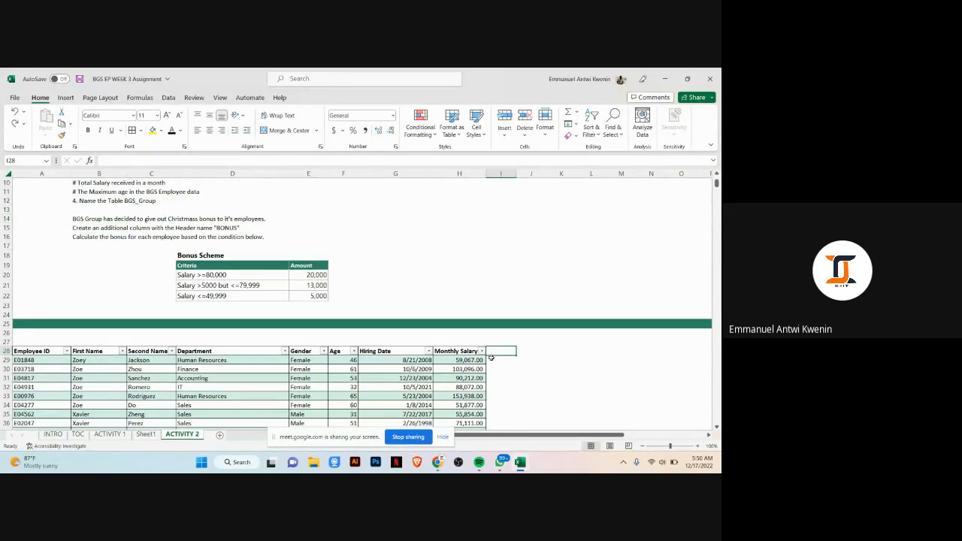
pyautogui.write('O')
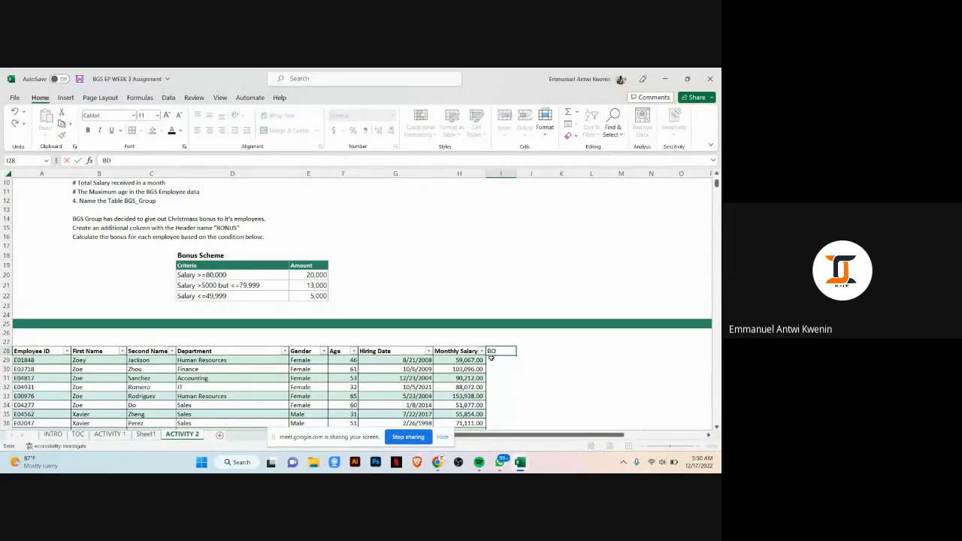
pyautogui.write('NUS')
pyautogui.click(594, 344)
pyautogui.scroll(-1, 581, 346)
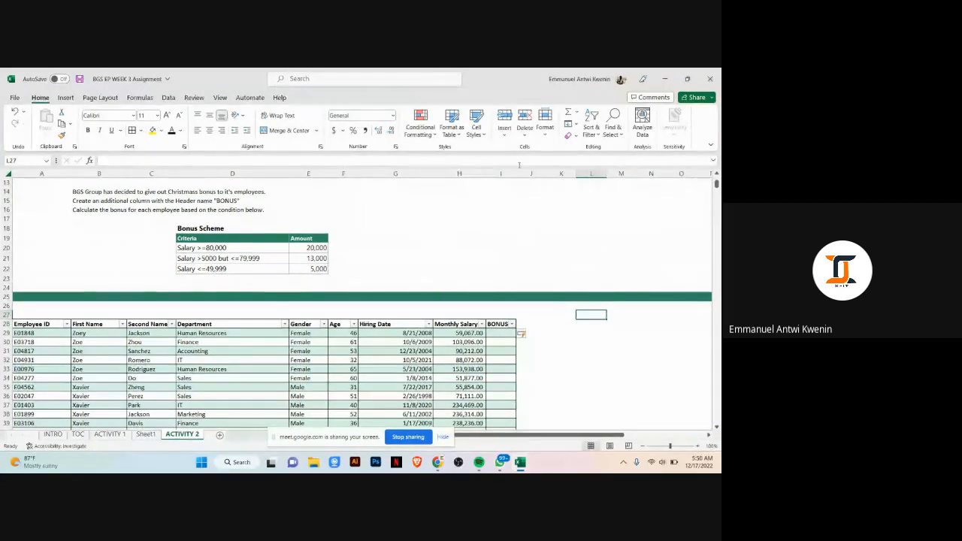
pyautogui.moveTo(517, 173); pyautogui.dragTo(528, 173)
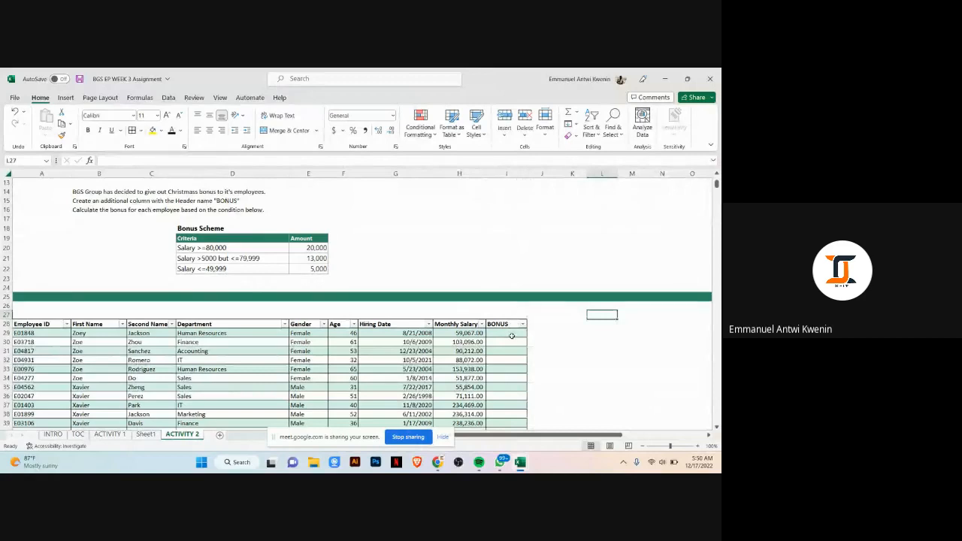
pyautogui.click(511, 336)
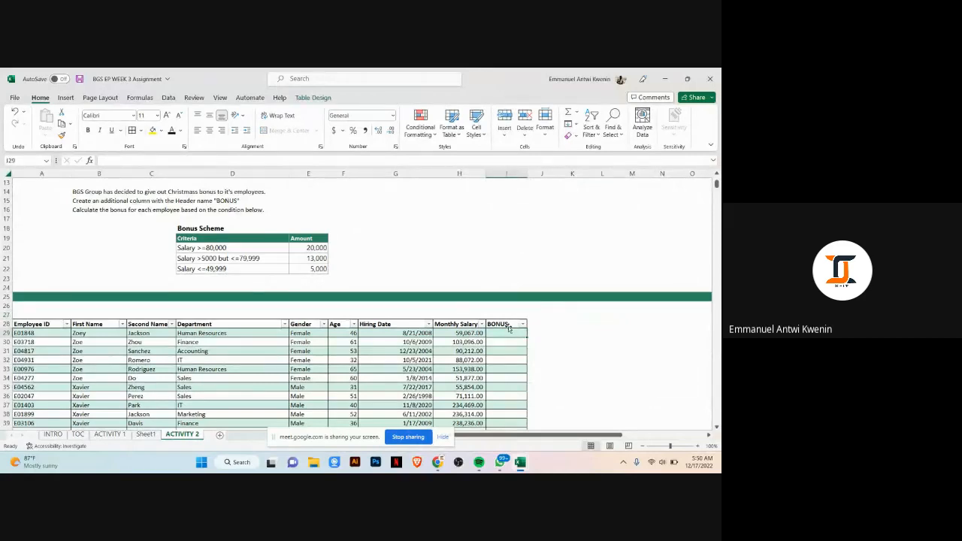
# Step: Start an IF formula in cell J29 returning "20,000.00" when the row's Monthly Salary is >=80000
pyautogui.moveTo(437, 461)
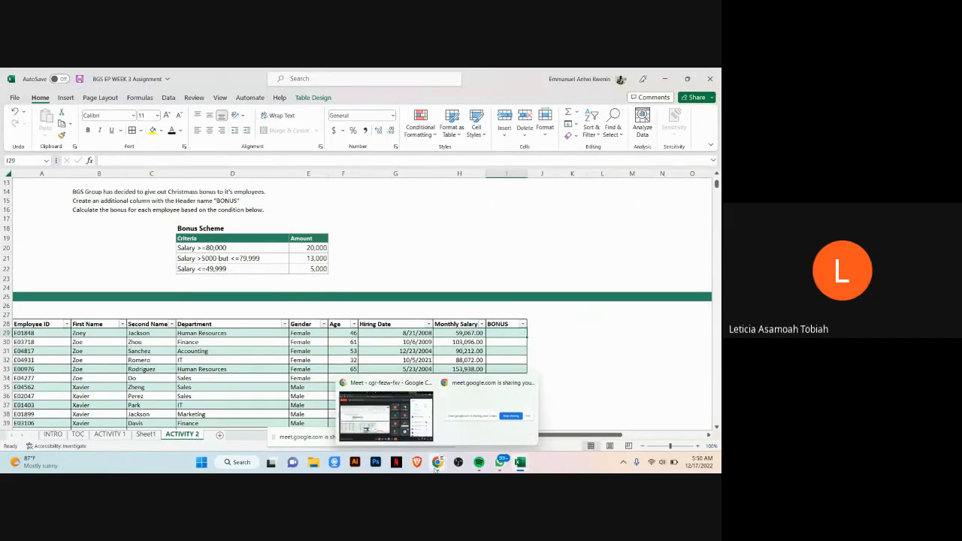
pyautogui.click(543, 334)
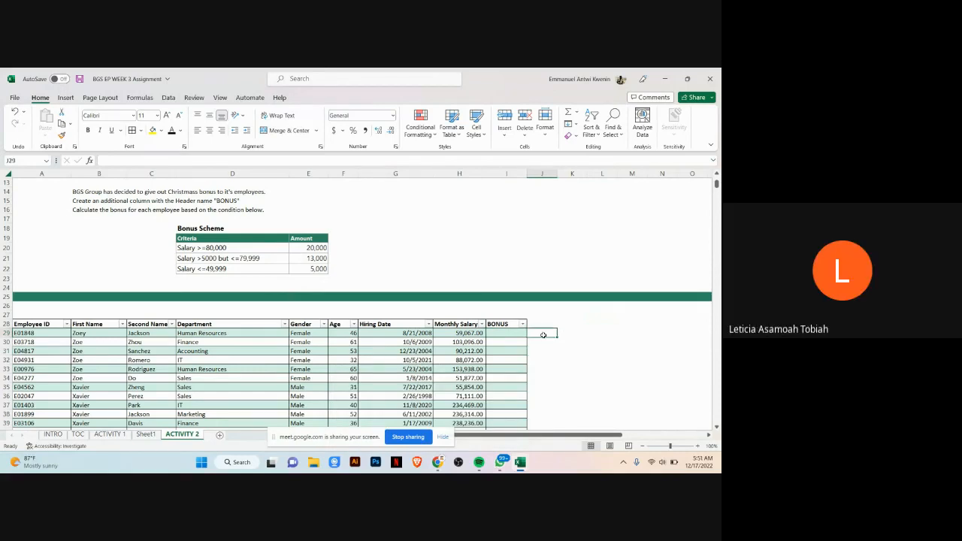
pyautogui.write('=')
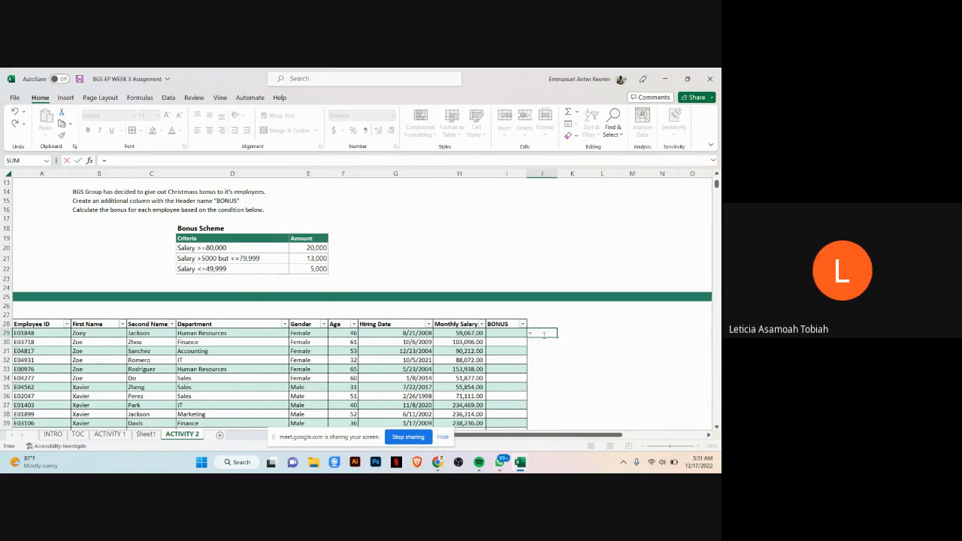
pyautogui.write('IF')
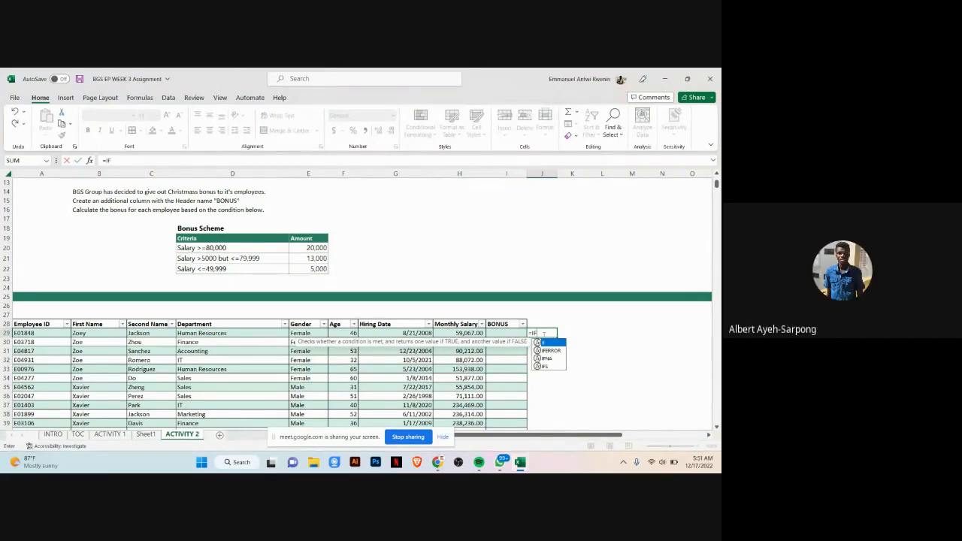
pyautogui.write('(')
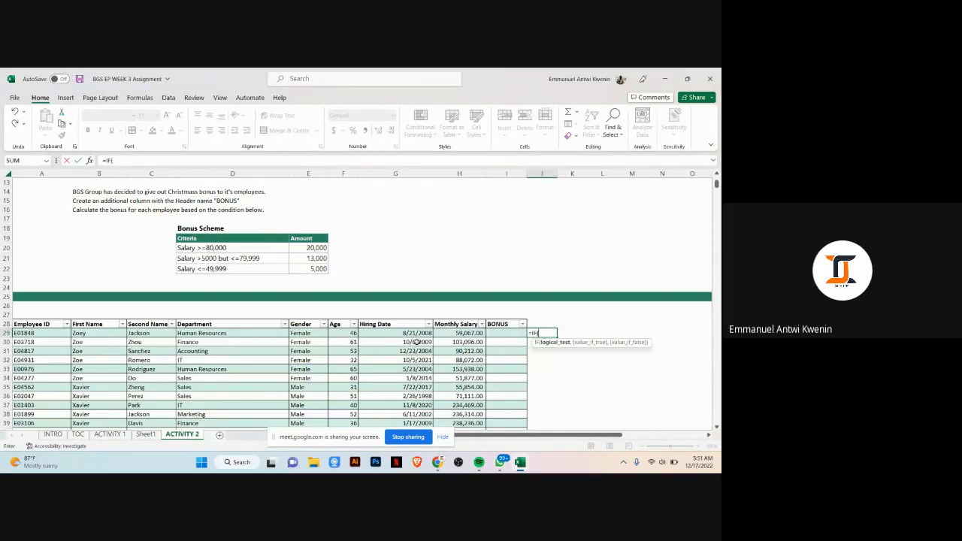
pyautogui.click(451, 331)
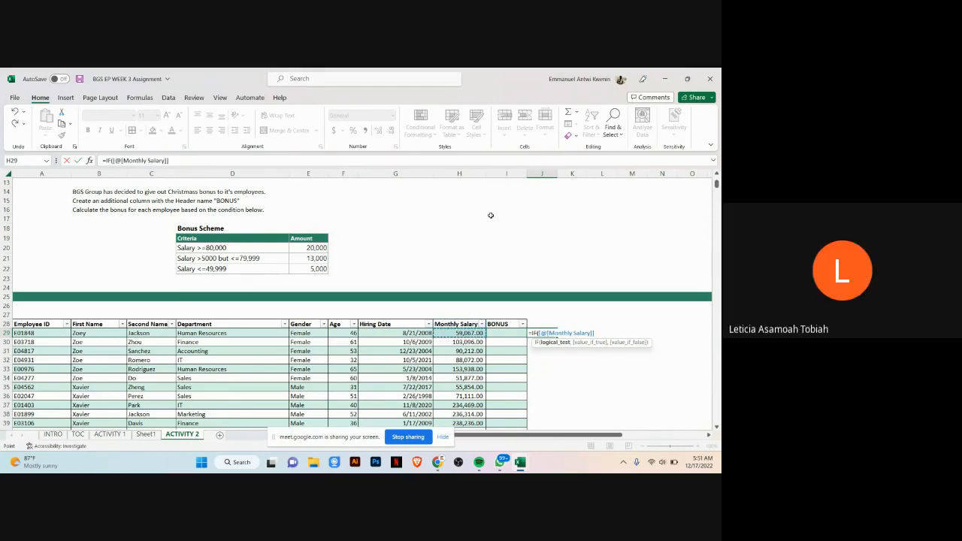
pyautogui.write('>=8')
pyautogui.write('0')
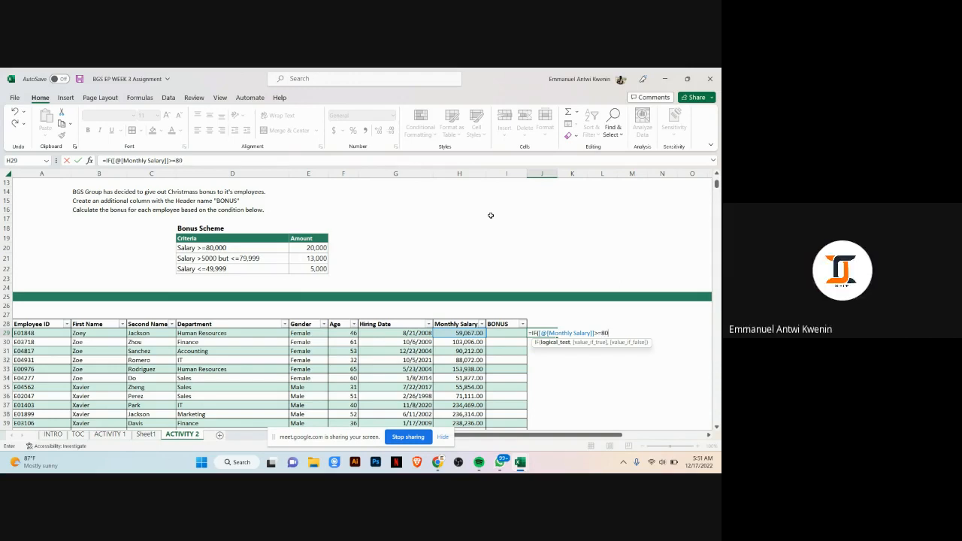
pyautogui.write('000')
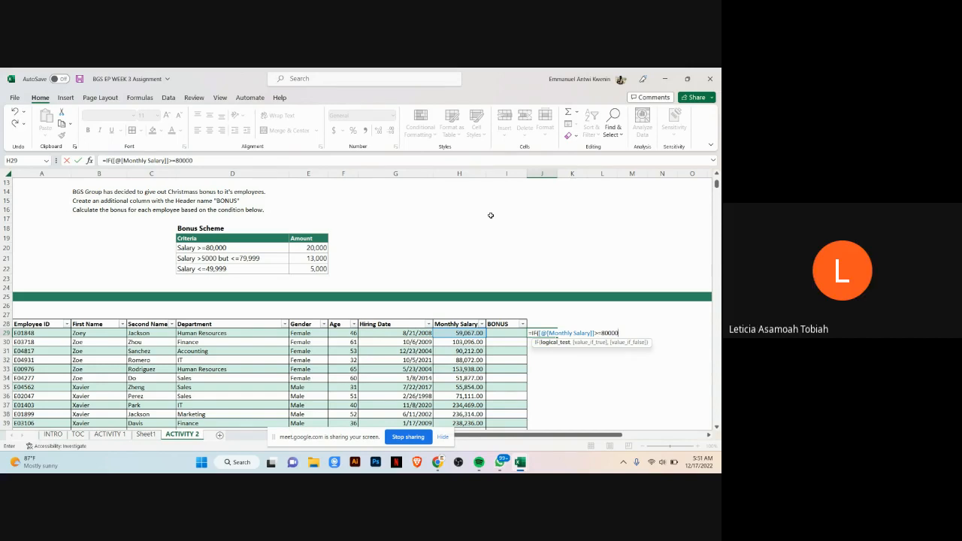
pyautogui.write(',')
pyautogui.write('20,000')
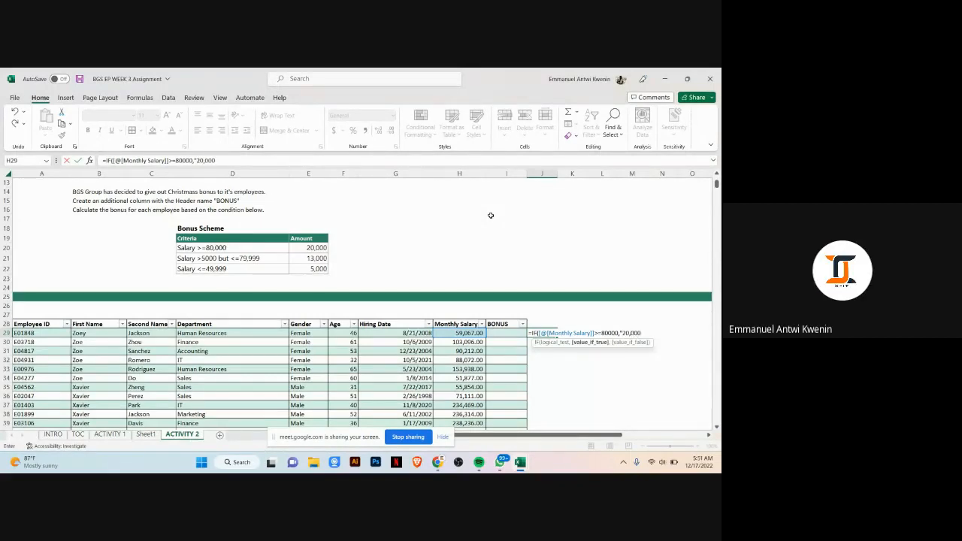
pyautogui.write('"')
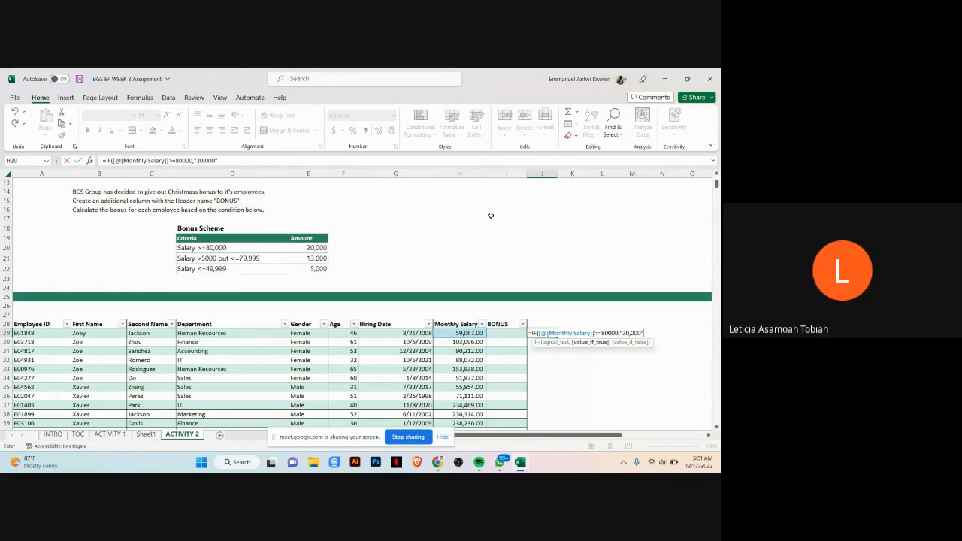
pyautogui.press('BackSpace')
pyautogui.write('.00')
pyautogui.write(',')
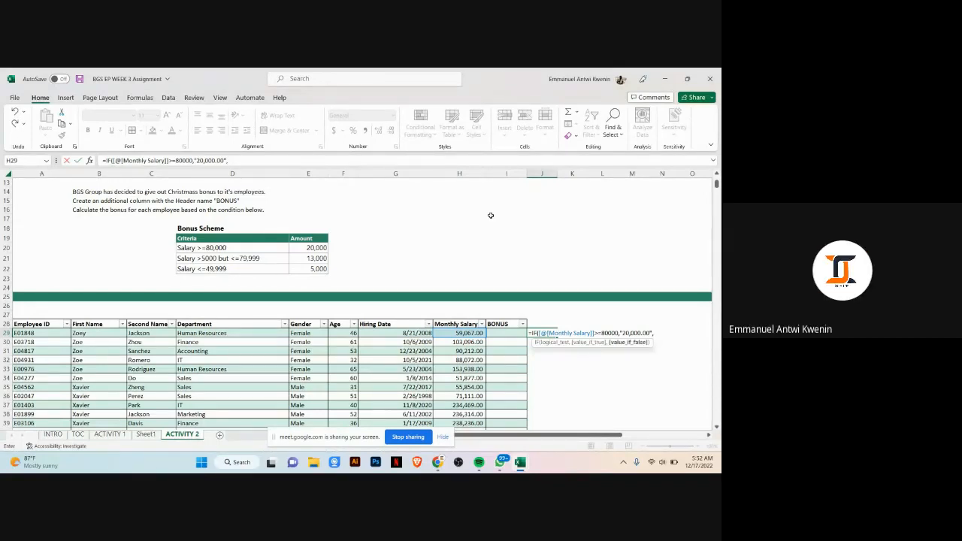
pyautogui.write('IF')
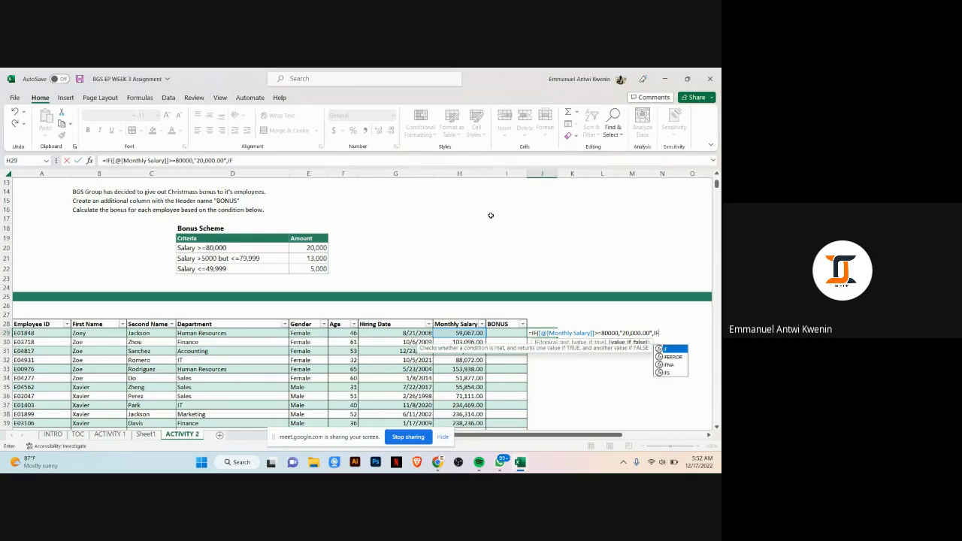
pyautogui.write('(')
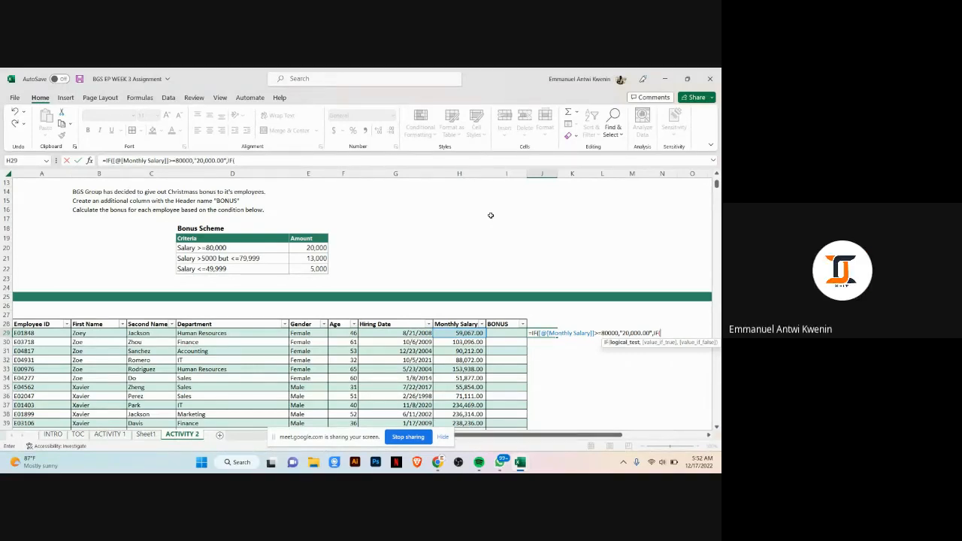
pyautogui.write('AND')
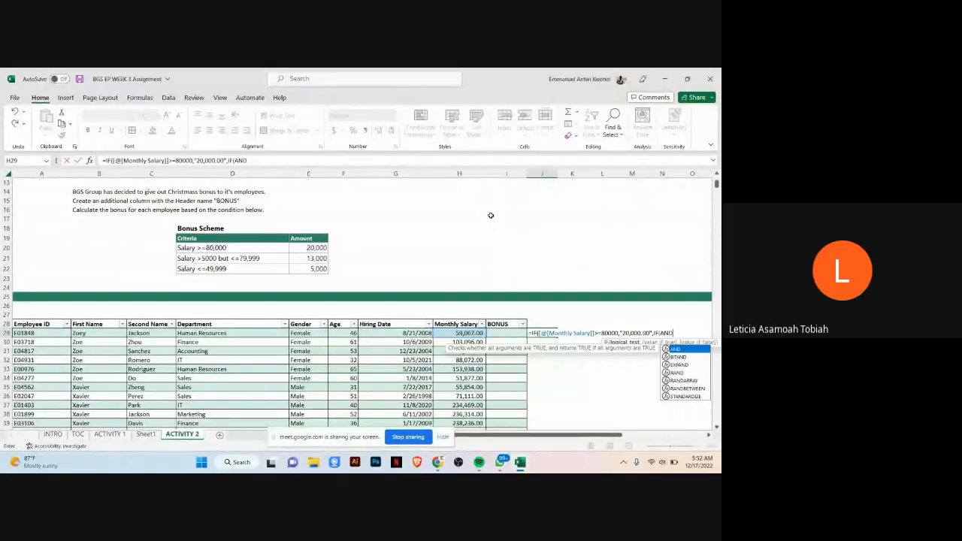
pyautogui.write('(')
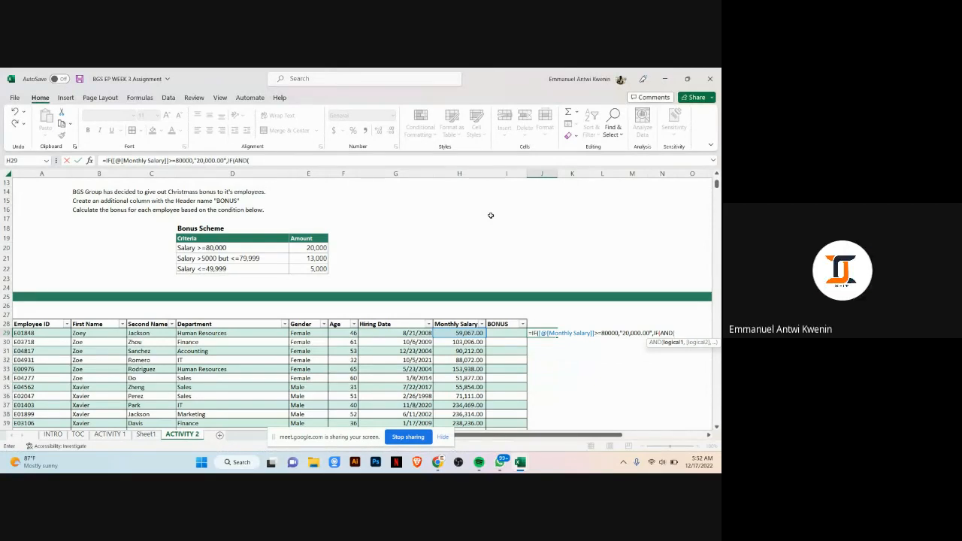
# Step: Nest a second IF with AND(Monthly Salary >50000, Monthly Salary <=79999) returning "13,000.00"
pyautogui.click(444, 333)
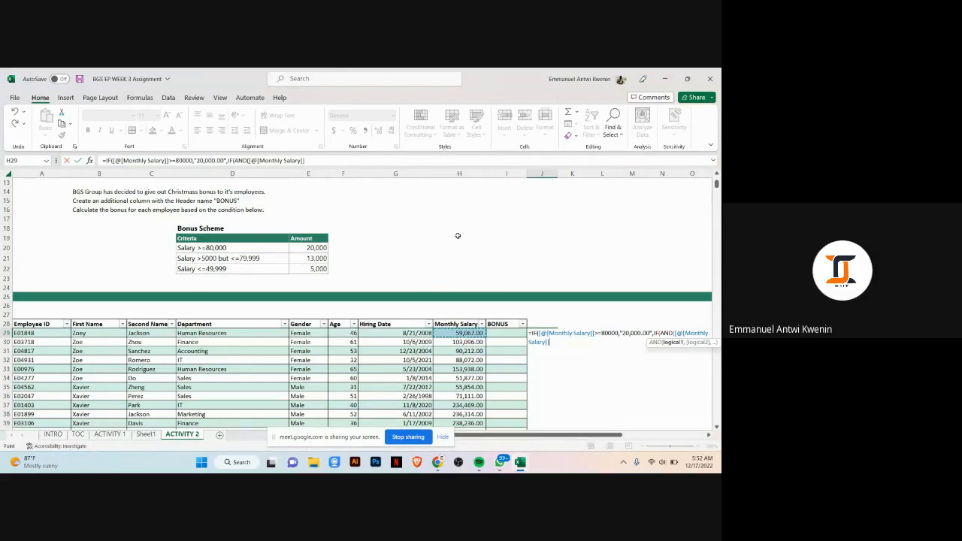
pyautogui.write('>50')
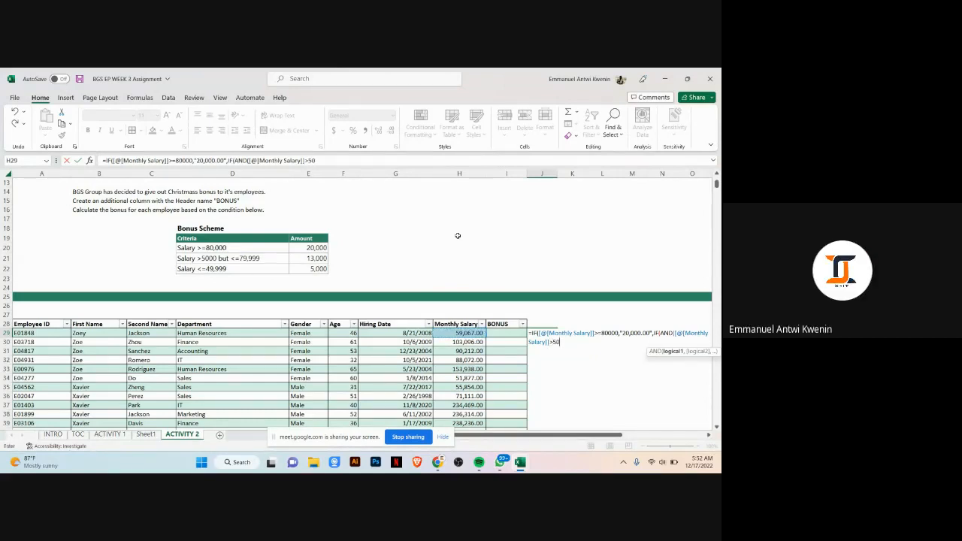
pyautogui.write('000')
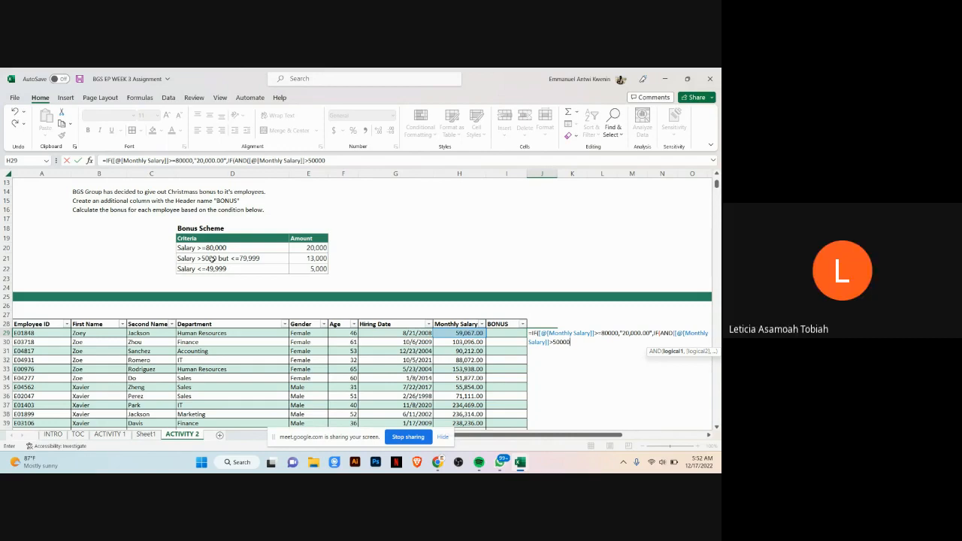
pyautogui.write(',')
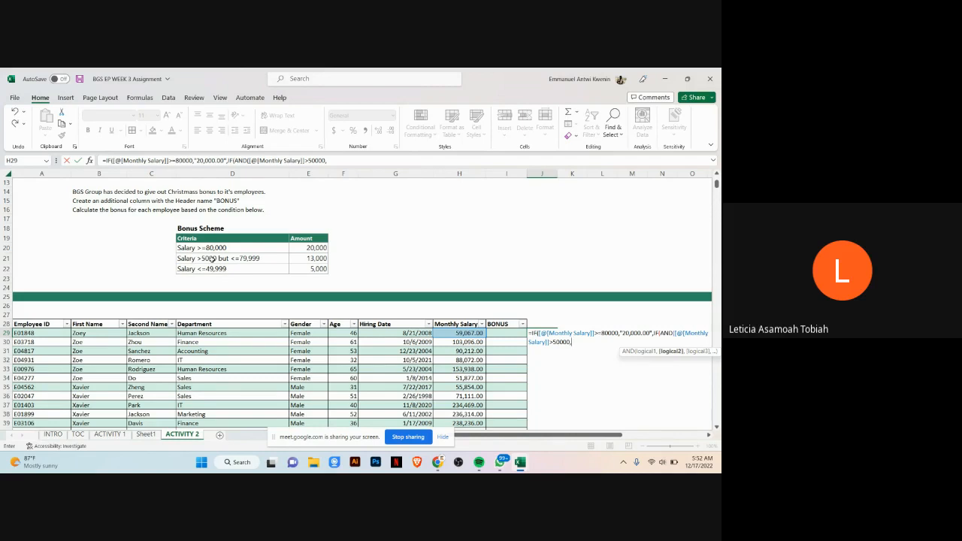
pyautogui.click(450, 333)
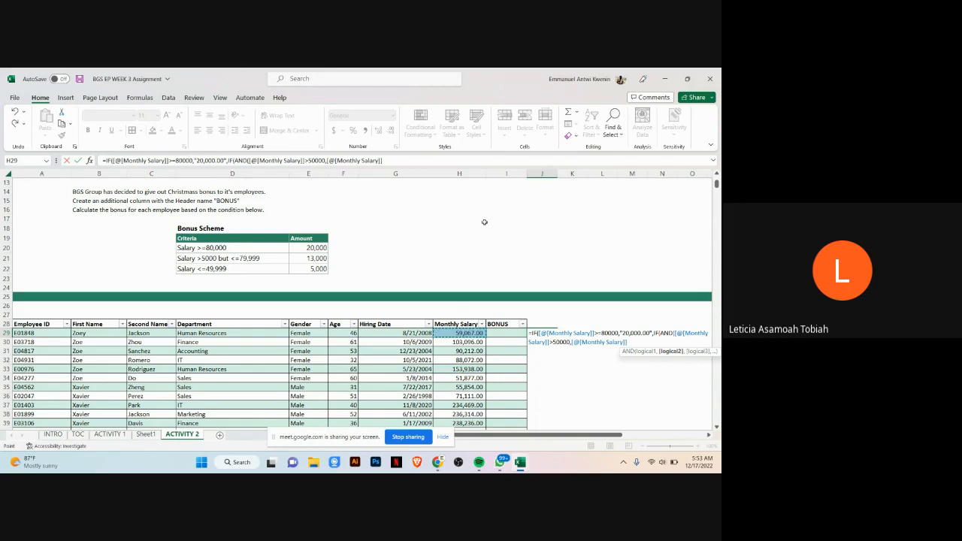
pyautogui.write('<=79')
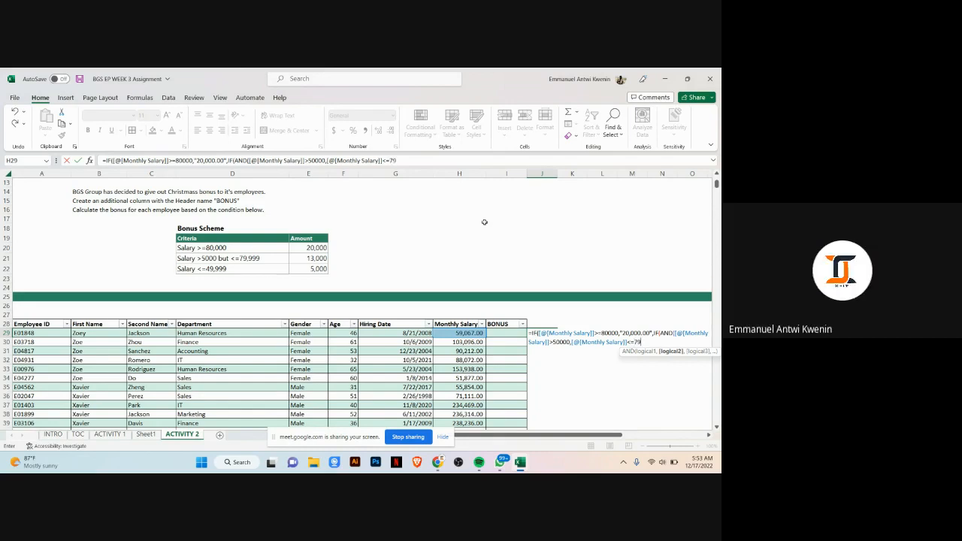
pyautogui.write('999')
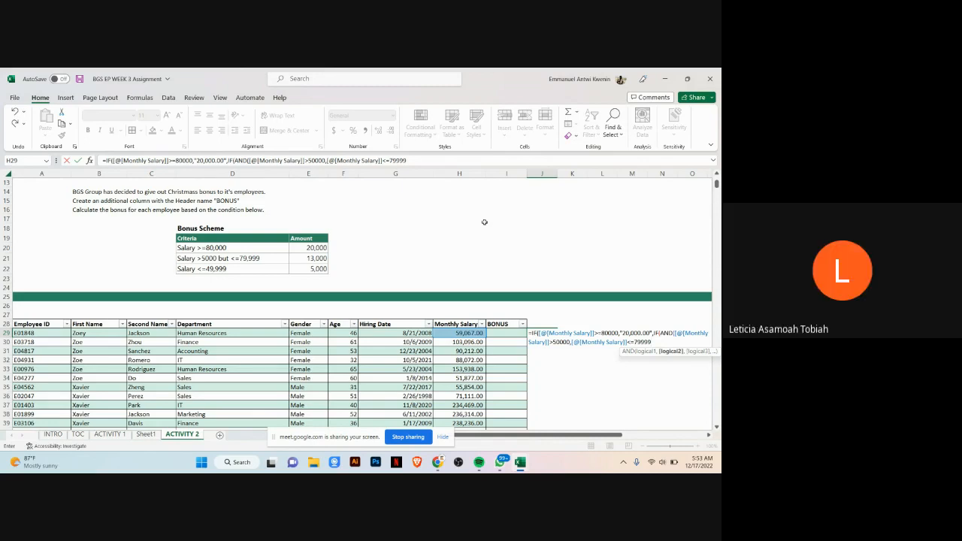
pyautogui.write(')')
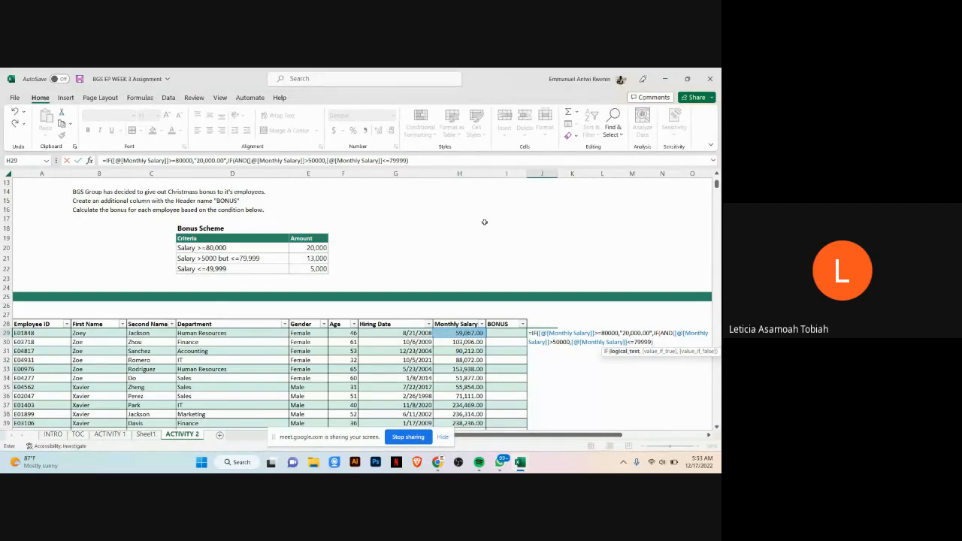
pyautogui.write(',')
pyautogui.write('13,0')
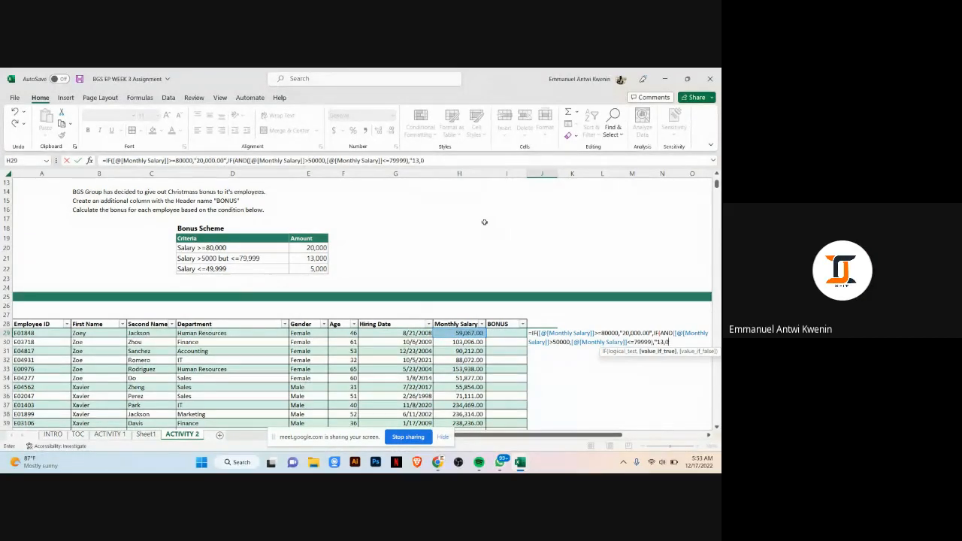
pyautogui.write('00.00"')
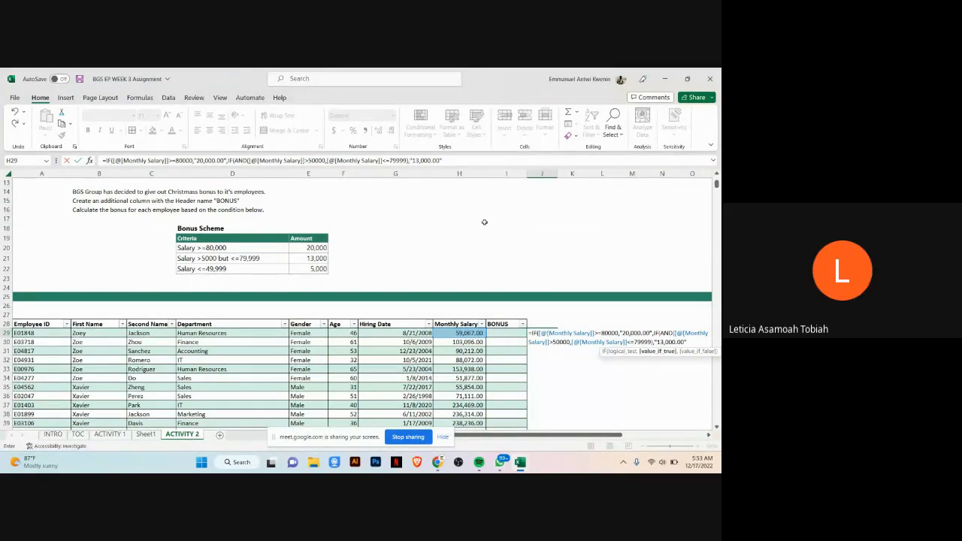
pyautogui.write(',IF')
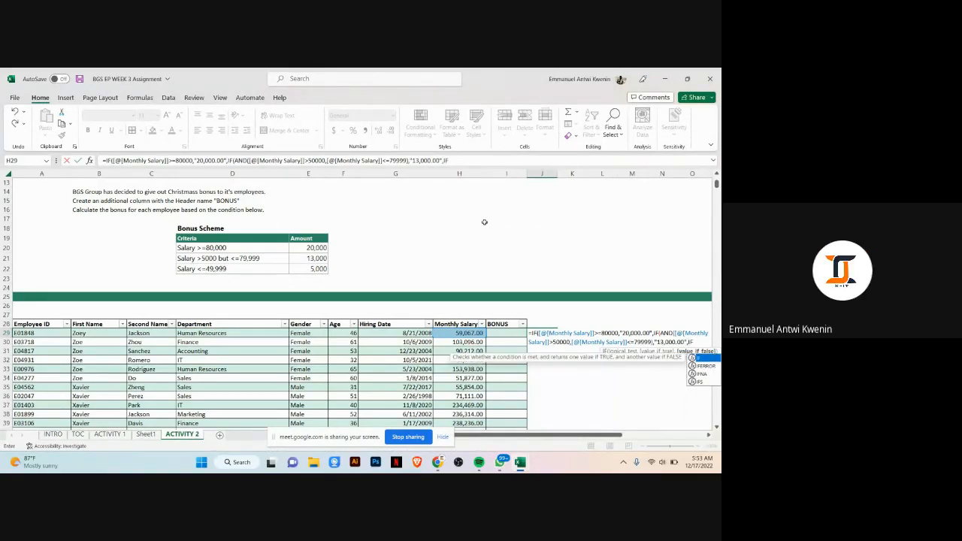
pyautogui.write('(')
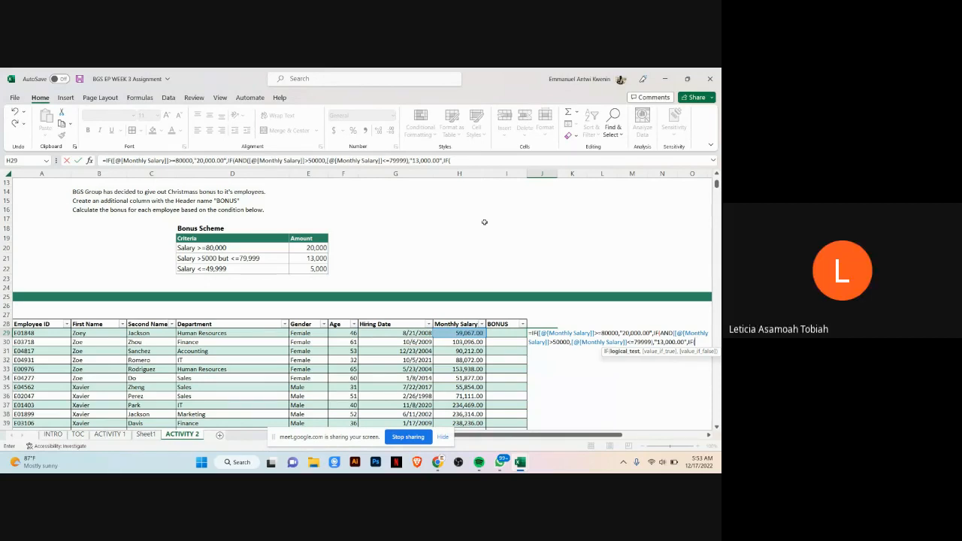
# Step: Nest a third IF returning "5,000.00" when the row's Monthly Salary is <=49999, close all brackets and enter the formula
pyautogui.click(453, 333)
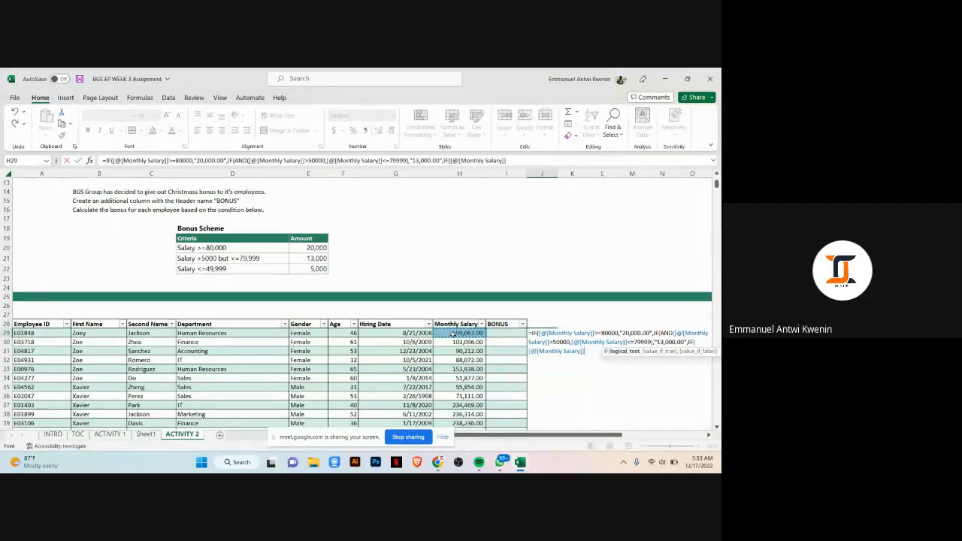
pyautogui.write('<')
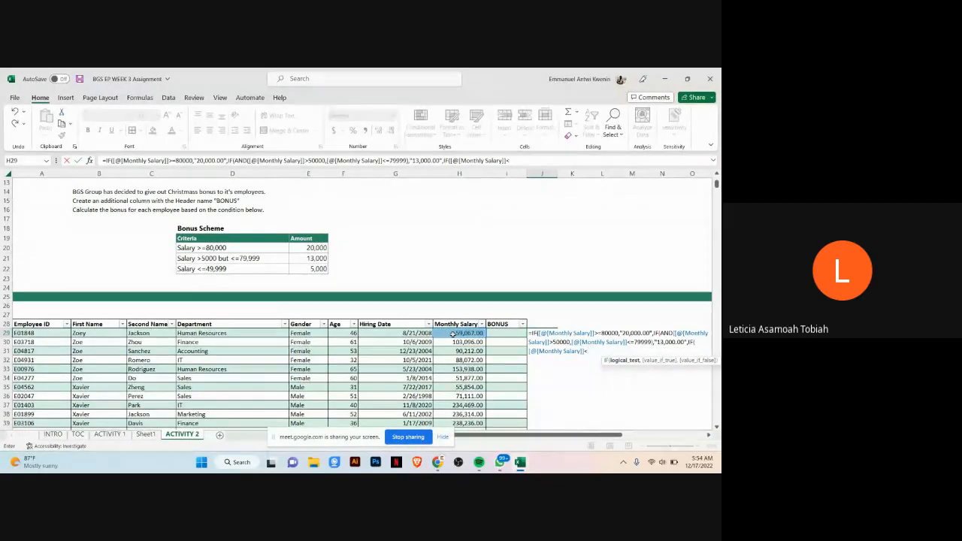
pyautogui.write('=')
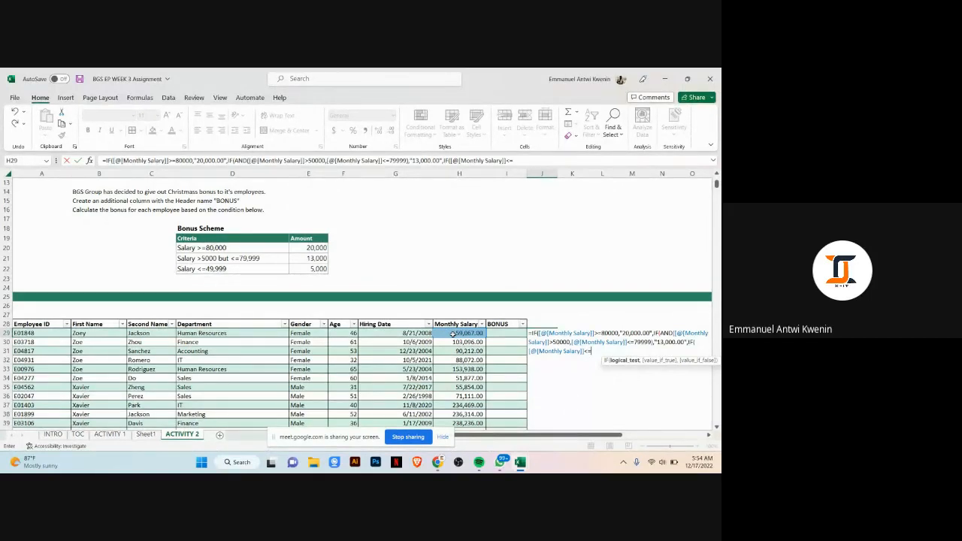
pyautogui.write('49999')
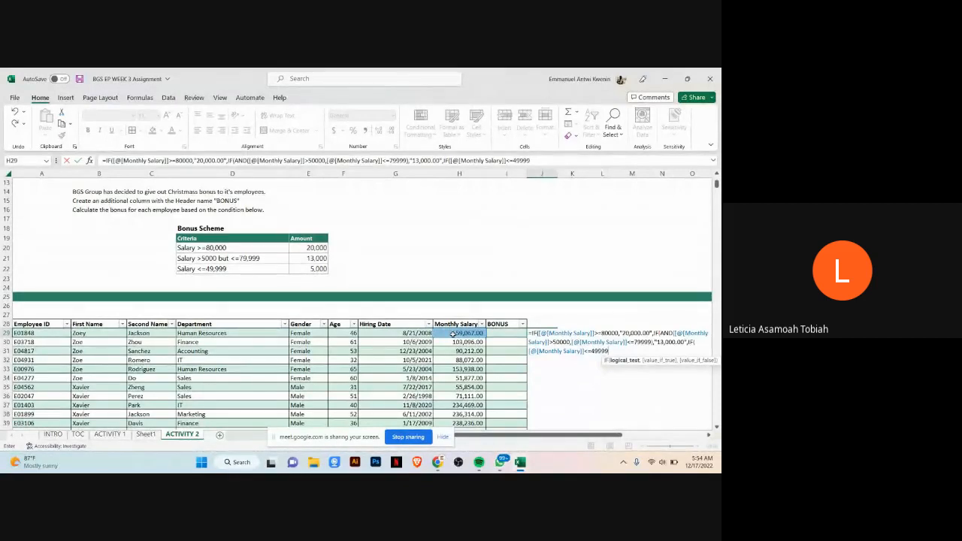
pyautogui.write(',"5')
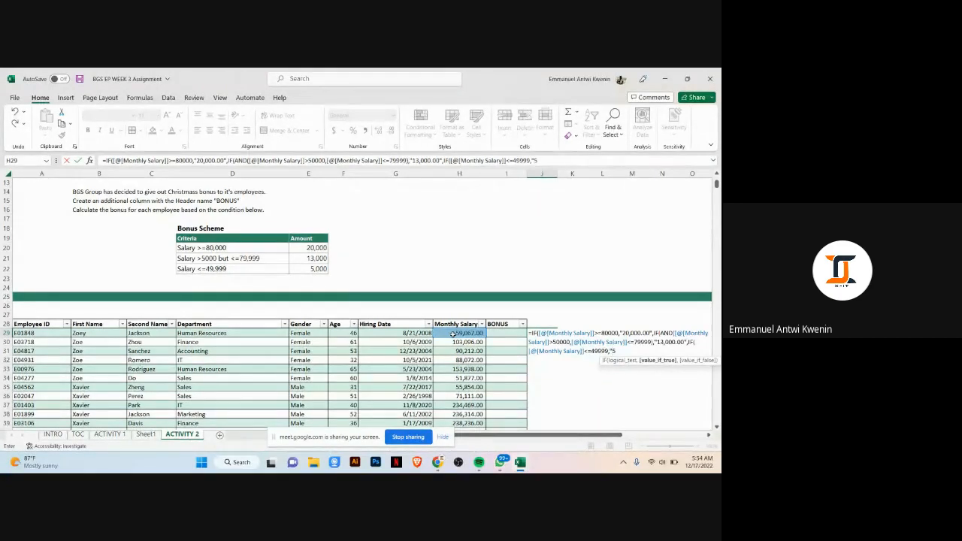
pyautogui.write(',000')
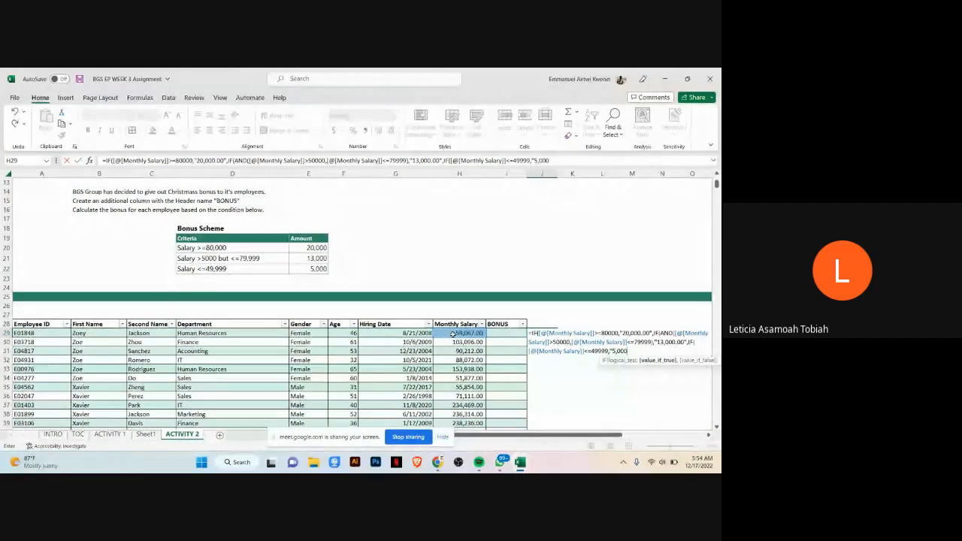
pyautogui.write('.00"')
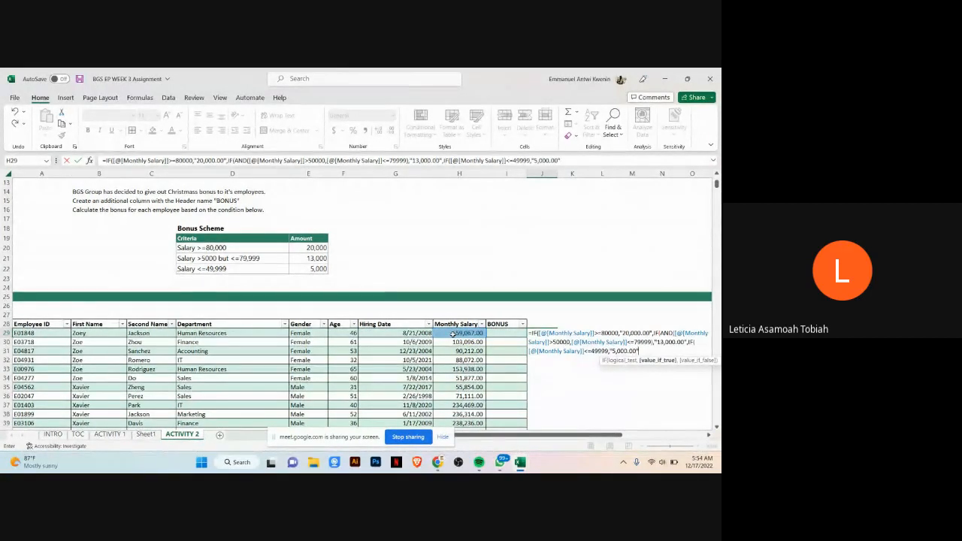
pyautogui.write(')')
pyautogui.press('BackSpace')
pyautogui.write(')))')
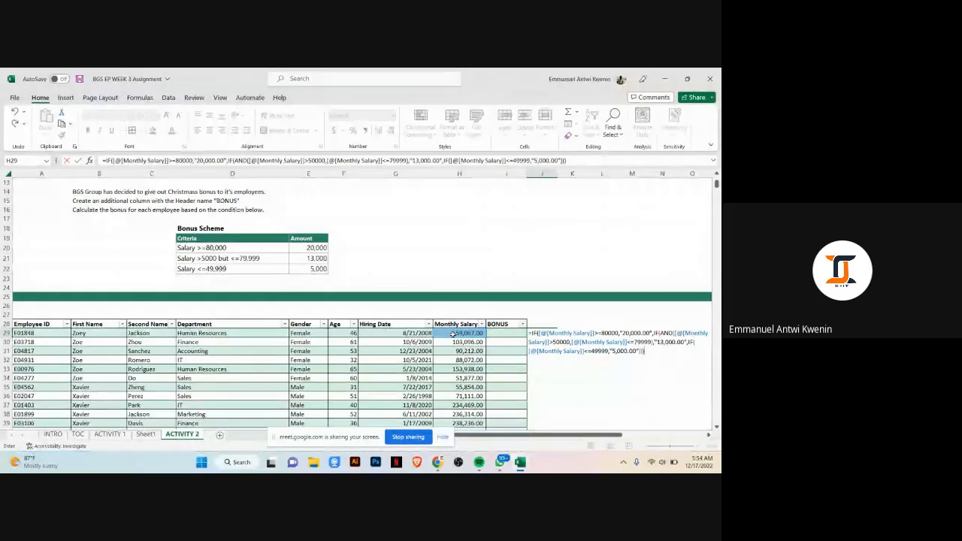
pyautogui.press('Return')
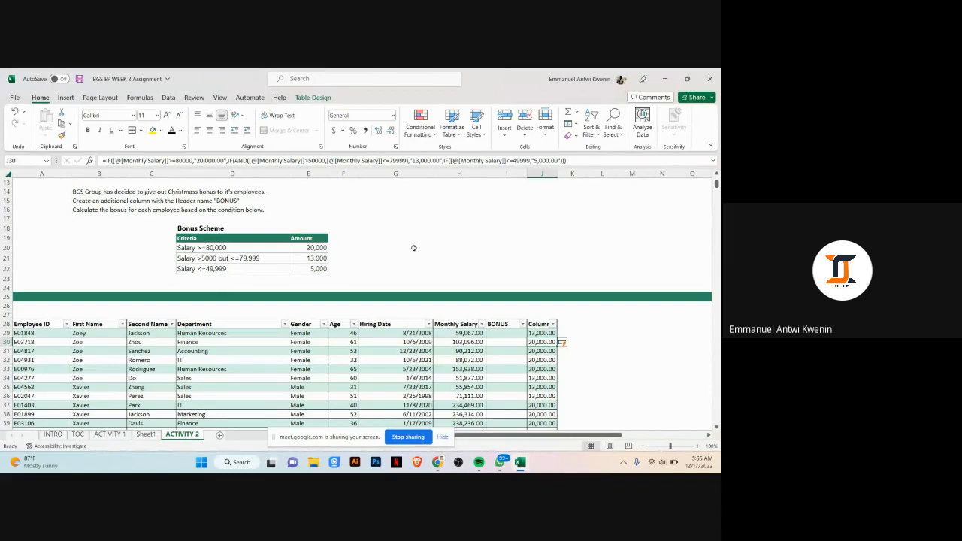
pyautogui.click(438, 461)
pyautogui.click(377, 415)
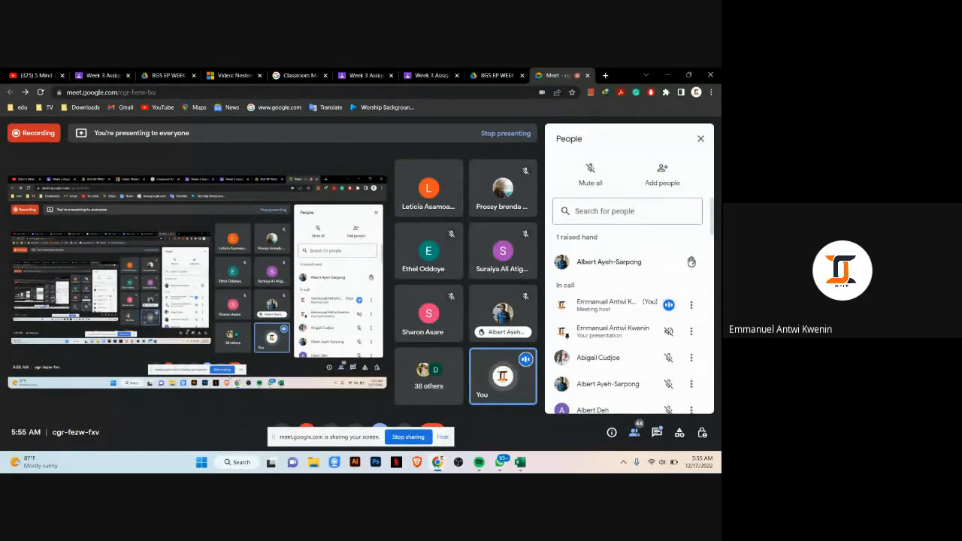
pyautogui.moveTo(439, 467)
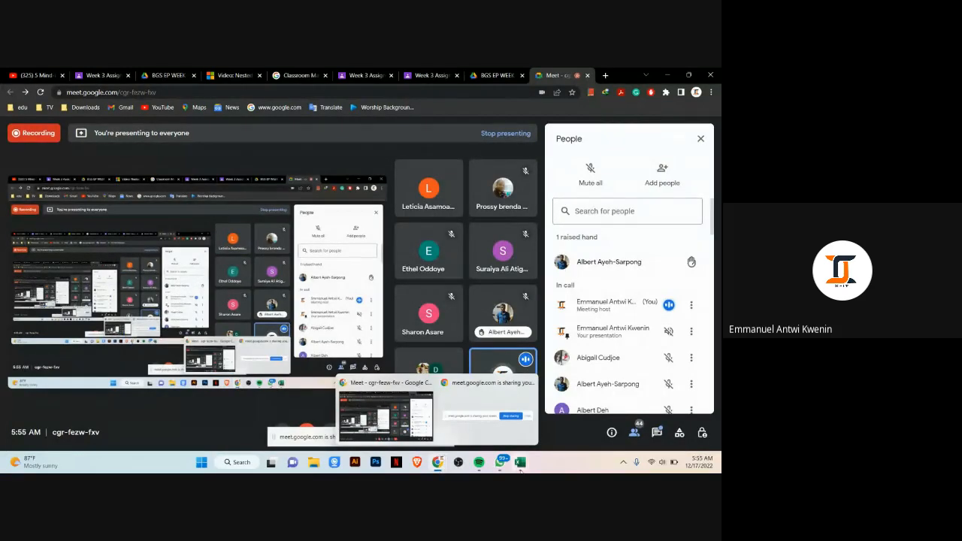
pyautogui.moveTo(519, 467)
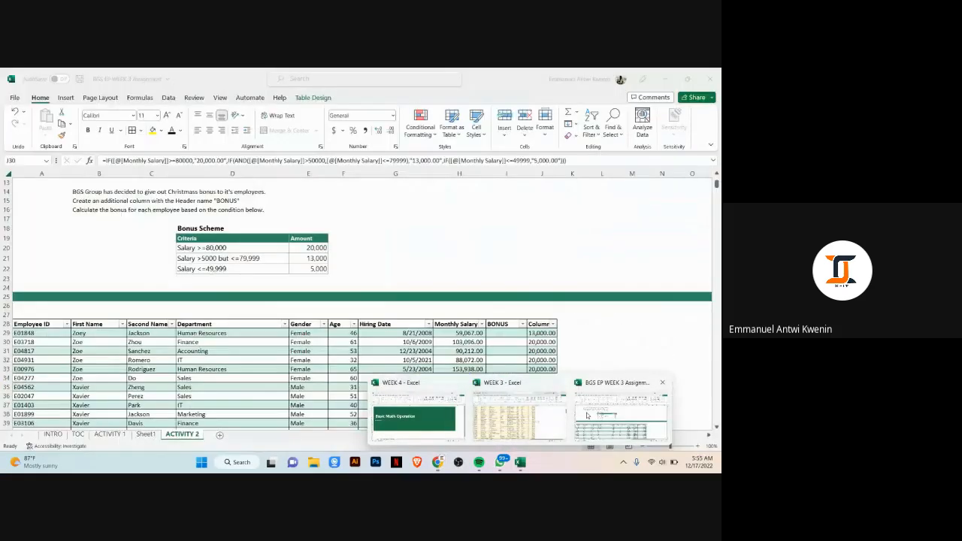
pyautogui.click(587, 416)
# Step: Delete the empty BONUS column from the table
pyautogui.click(502, 322)
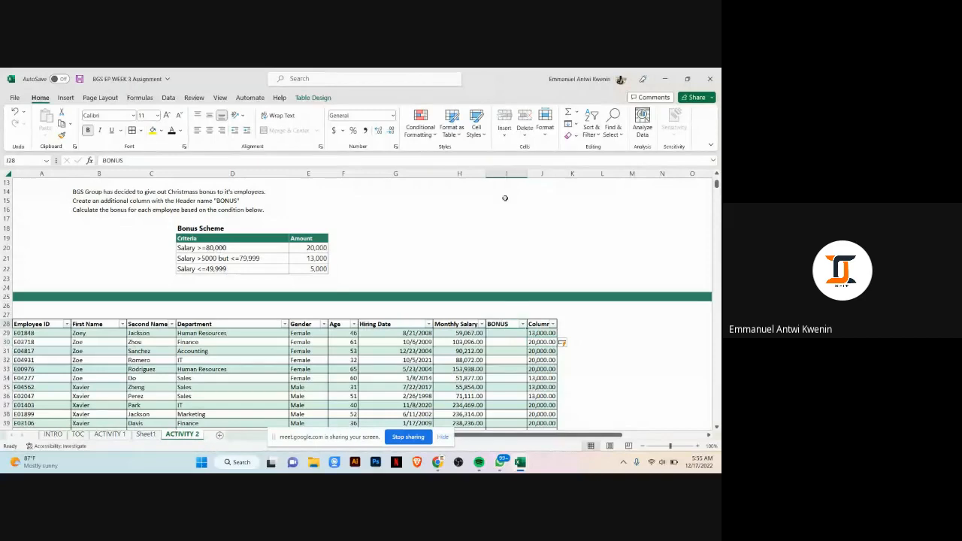
pyautogui.rightClick(502, 174)
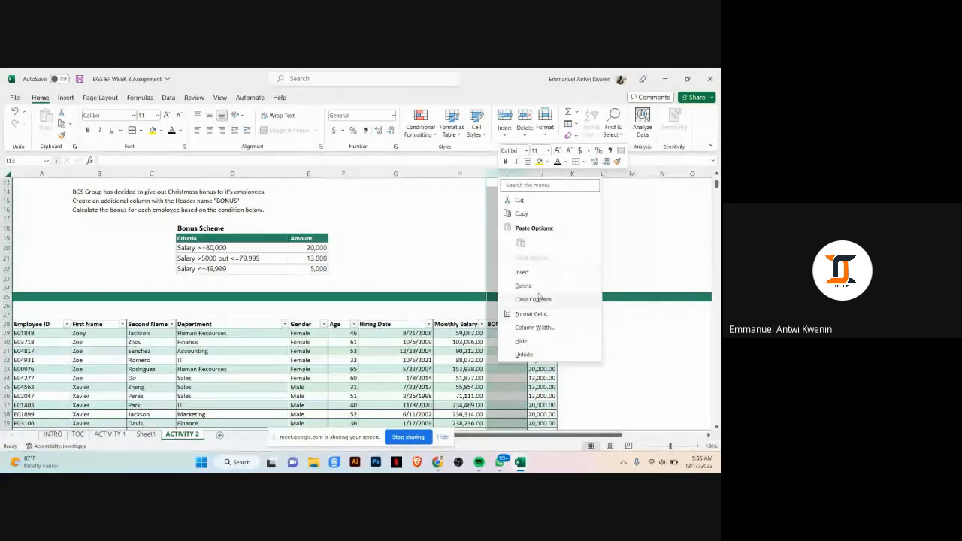
pyautogui.click(527, 286)
# Step: Rename the calculated column's header to Bonus
pyautogui.click(491, 323)
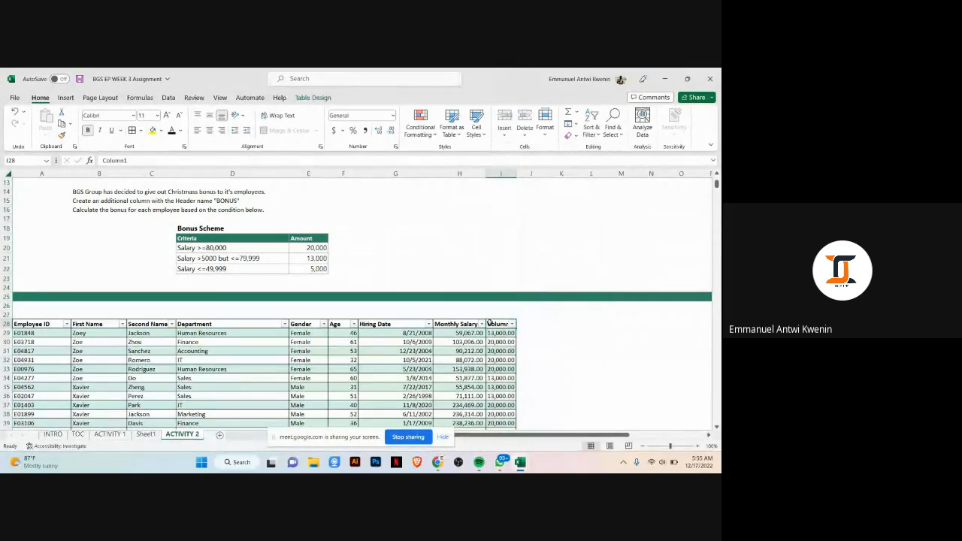
pyautogui.doubleClick(497, 323)
pyautogui.press('BackSpace')
pyautogui.press('BackSpace')
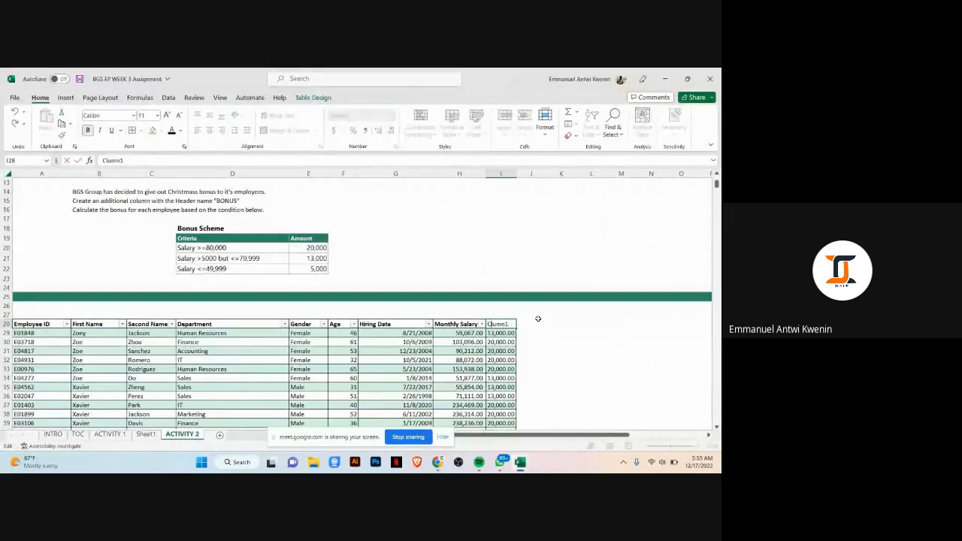
pyautogui.press('Delete')
pyautogui.press('Delete')
pyautogui.press('Delete')
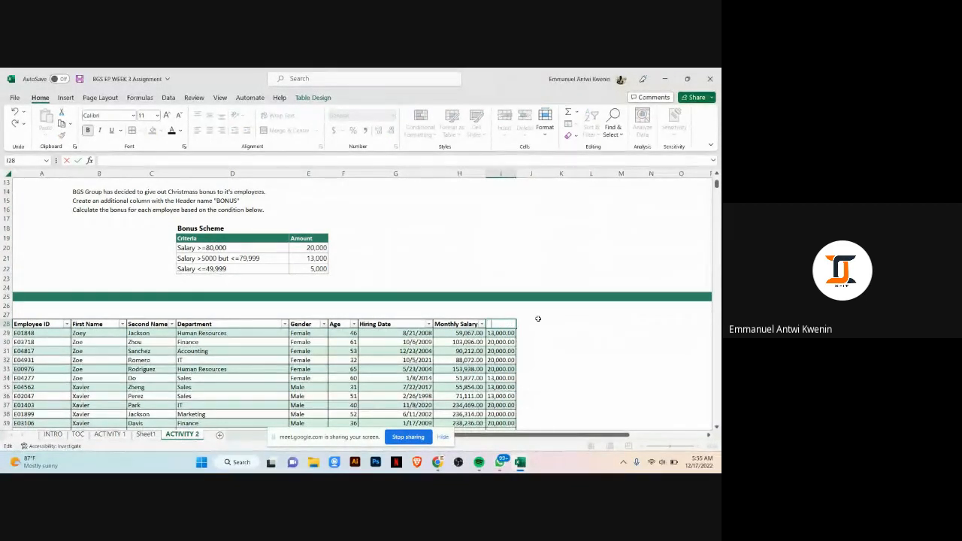
pyautogui.write('Bonus')
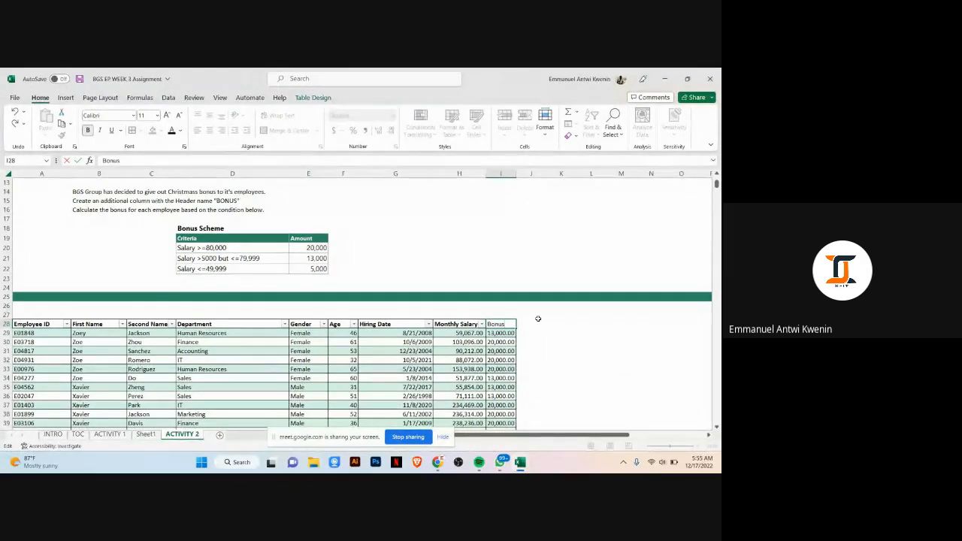
pyautogui.click(538, 320)
pyautogui.click(651, 359)
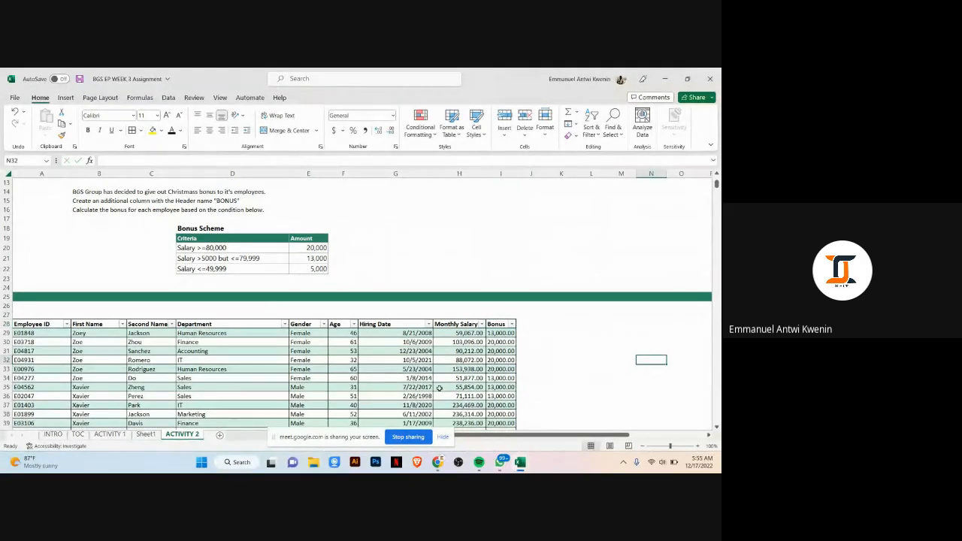
pyautogui.click(442, 464)
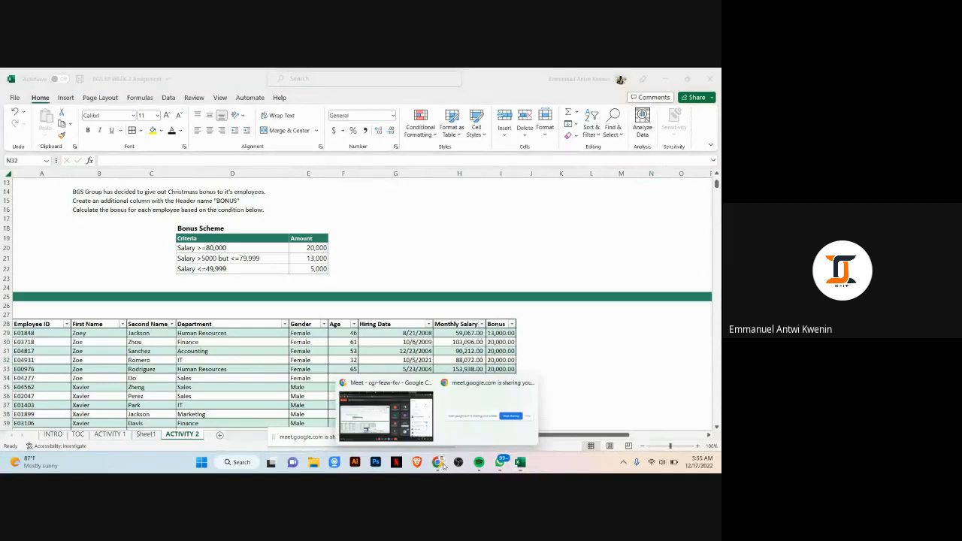
pyautogui.click(354, 413)
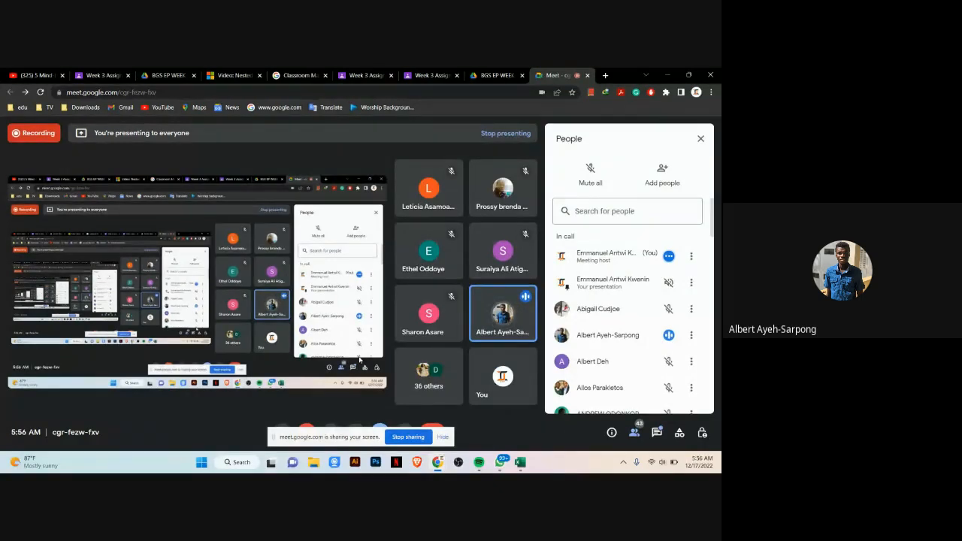
pyautogui.moveTo(534, 460)
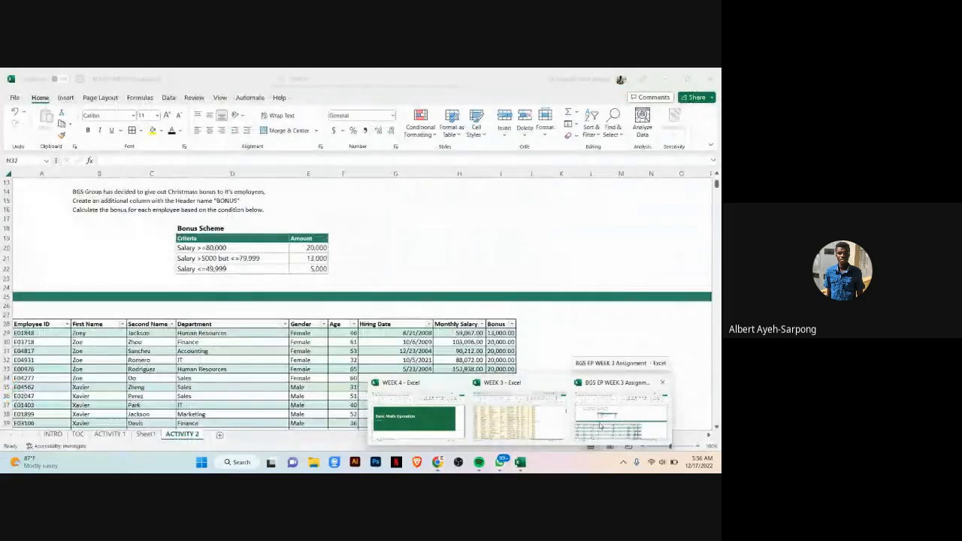
pyautogui.click(599, 426)
# Step: Open the Bonus formula in cell I29 for editing and review its conditions
pyautogui.scroll(-1, 353, 300)
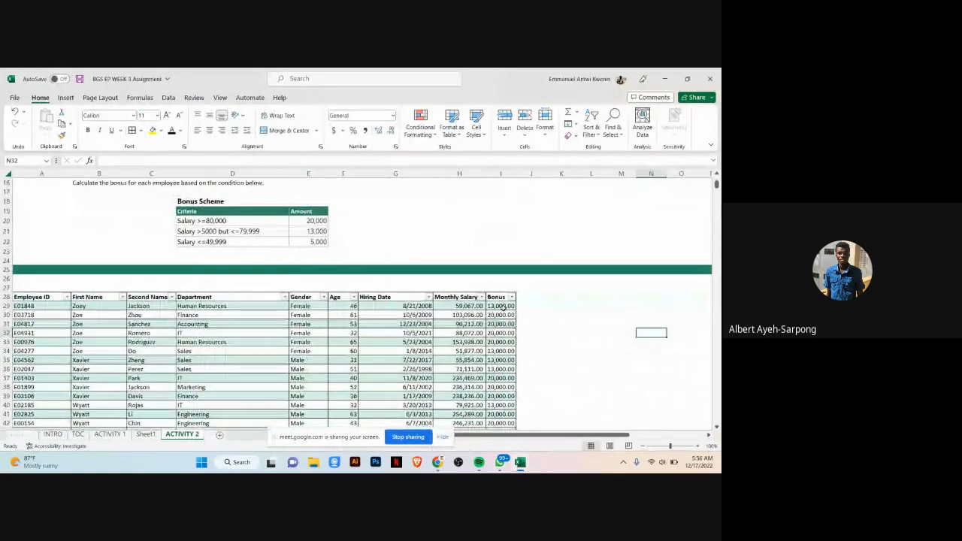
pyautogui.click(500, 306)
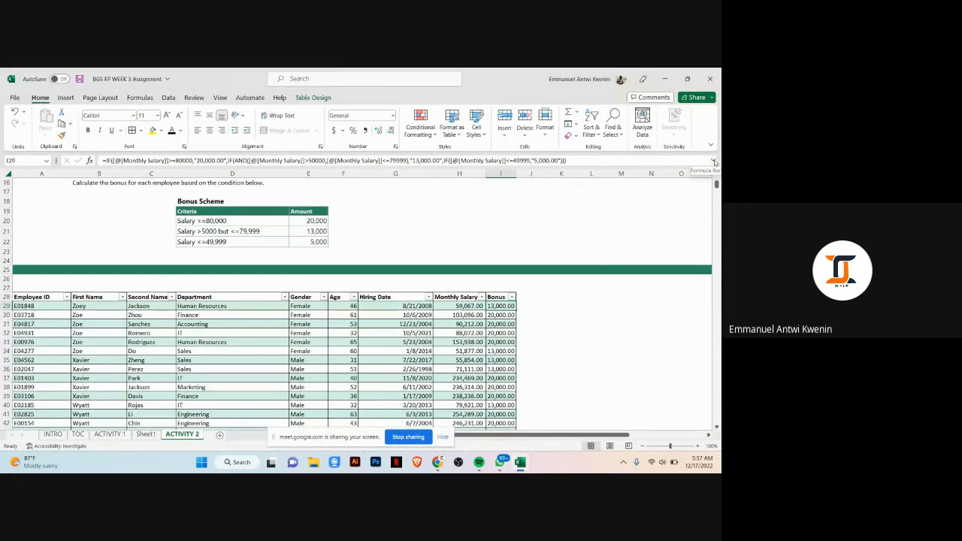
pyautogui.click(603, 160)
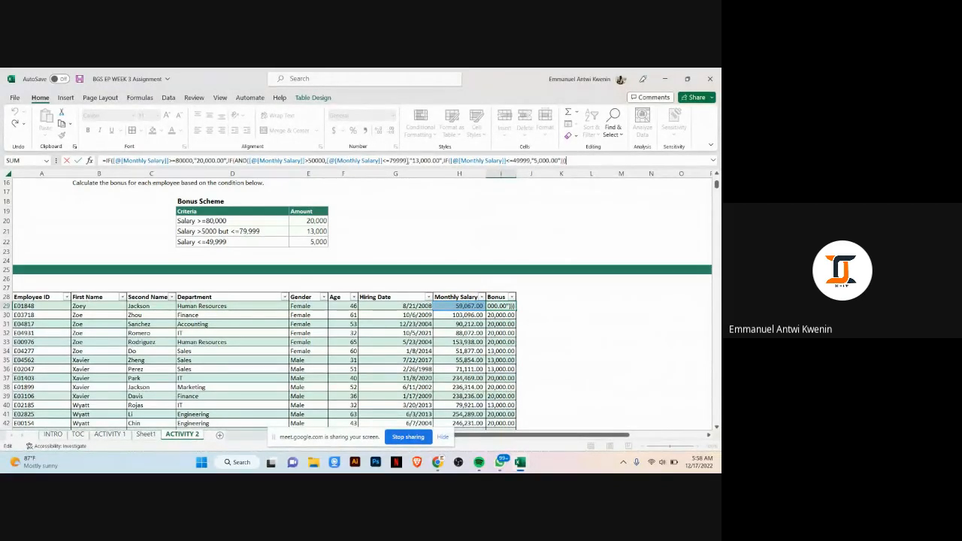
pyautogui.click(406, 160)
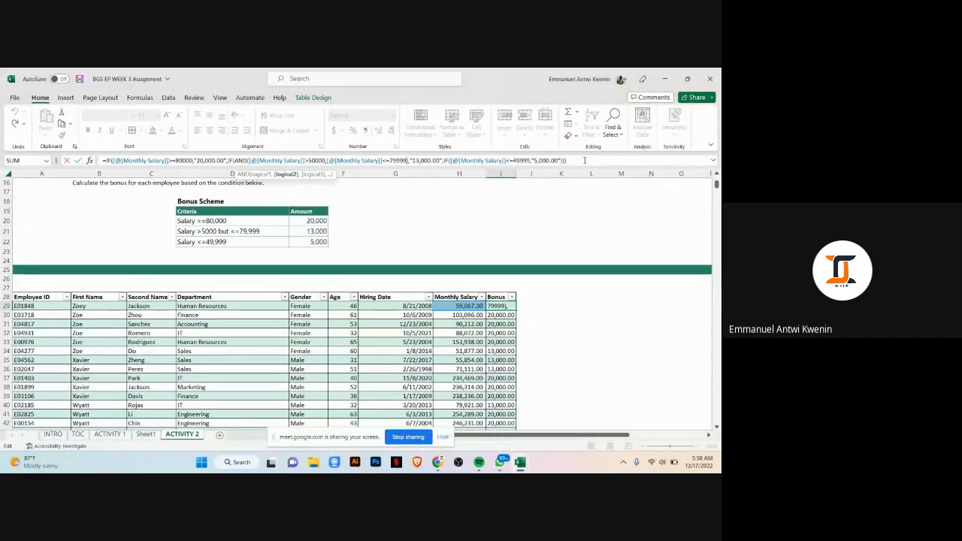
pyautogui.click(584, 161)
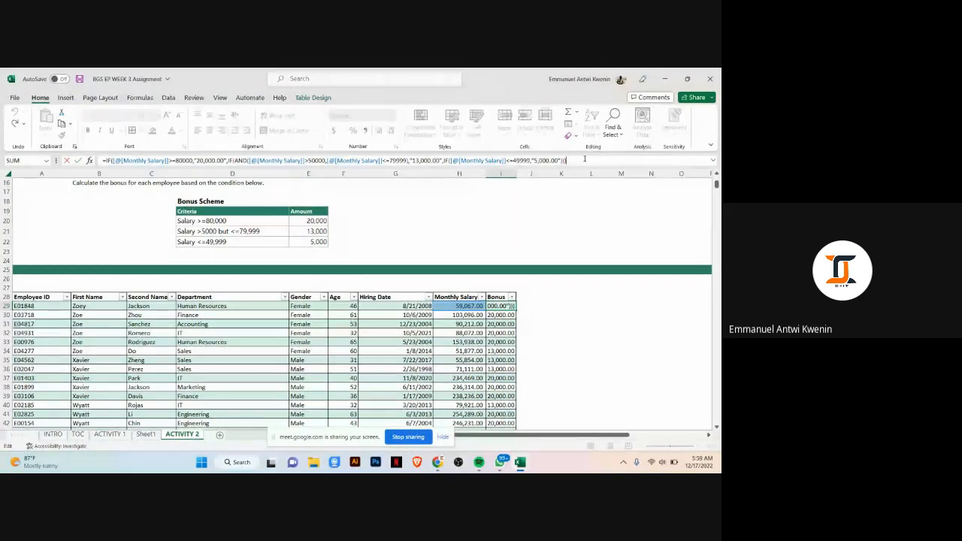
pyautogui.moveTo(438, 461)
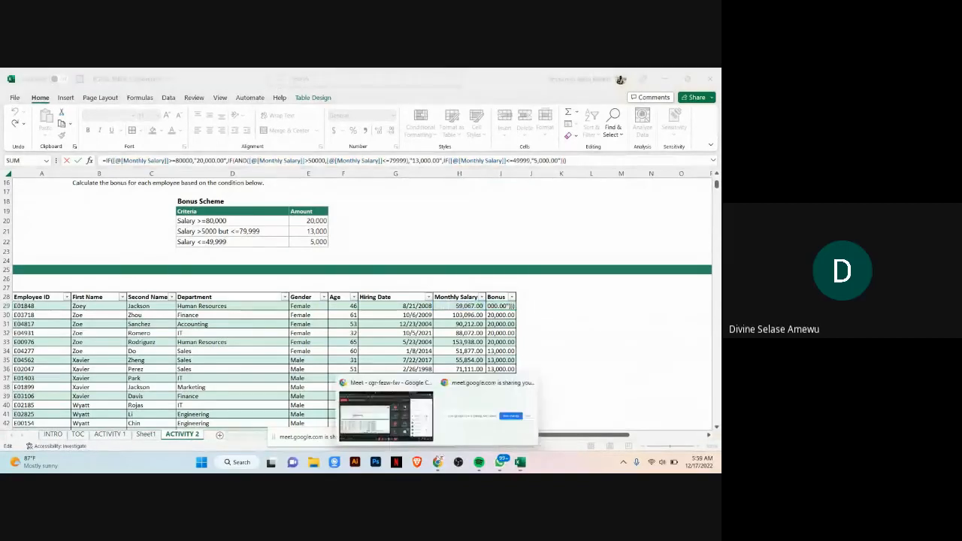
pyautogui.click(391, 415)
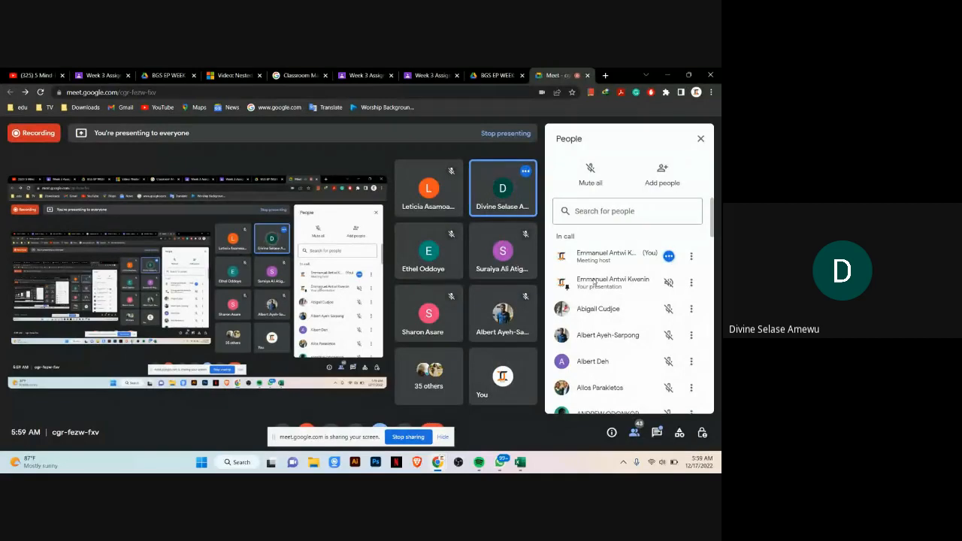
pyautogui.moveTo(548, 451)
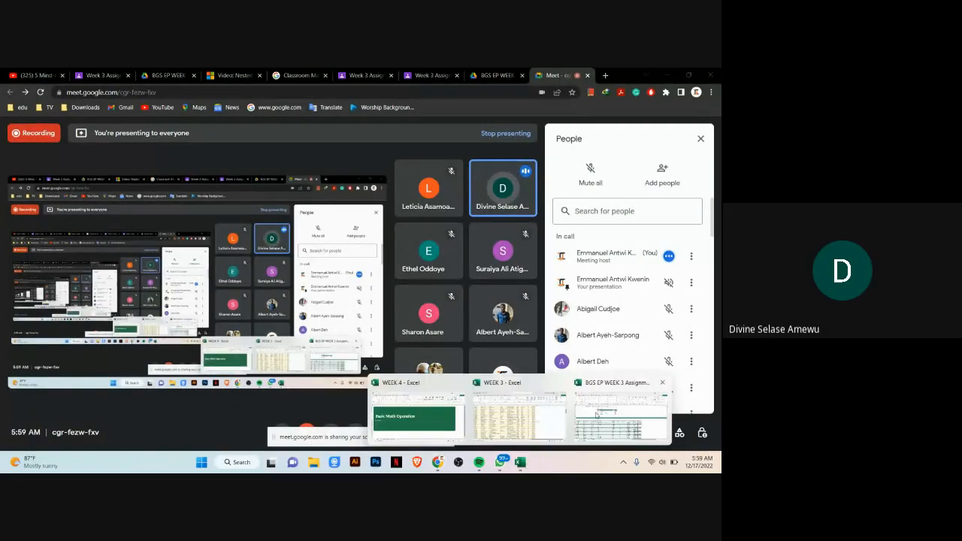
pyautogui.click(621, 412)
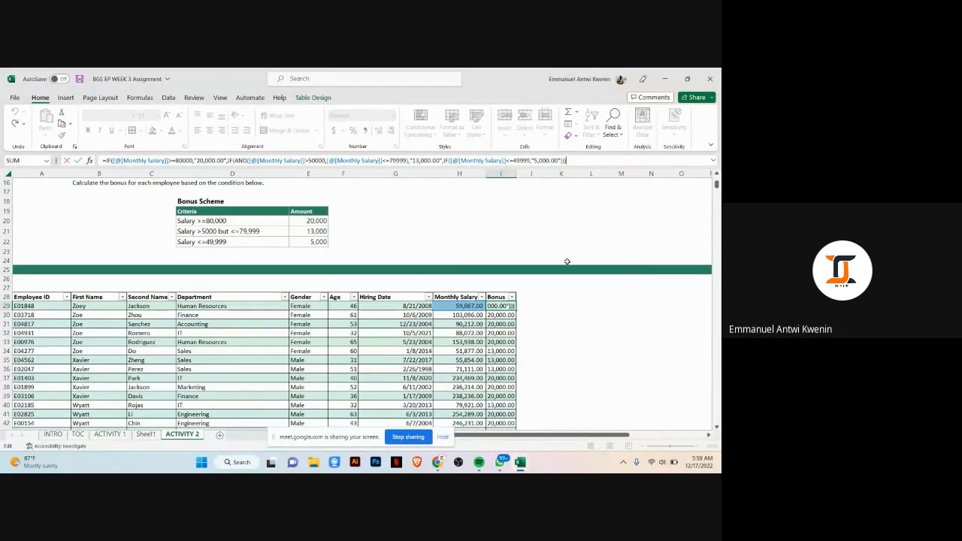
# Step: Leave the formula unchanged and zoom in on the table to inspect the Bonus values
pyautogui.press('Return')
pyautogui.click(500, 307)
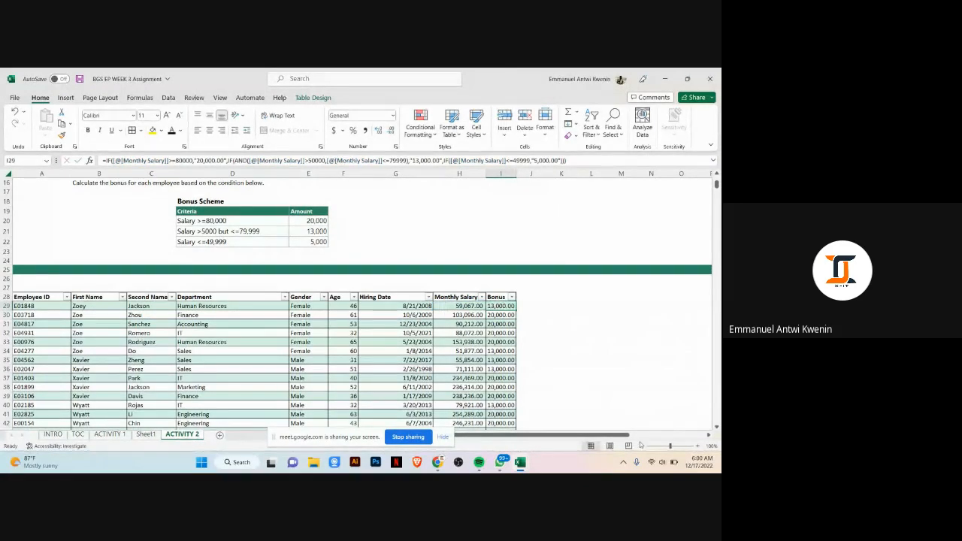
pyautogui.moveTo(671, 448); pyautogui.dragTo(681, 446)
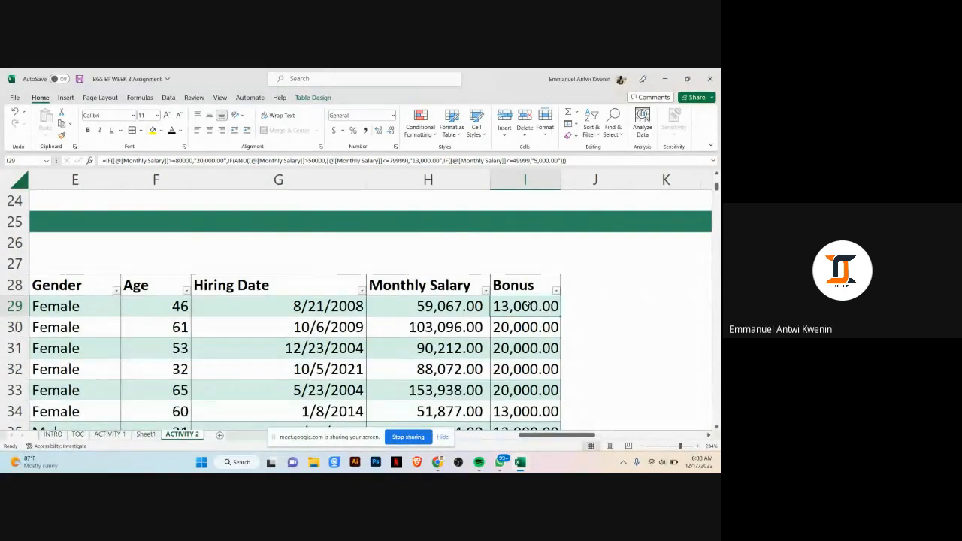
# Step: Open the Bonus formula of cell I29 in the formula bar and confirm it without changes
pyautogui.click(569, 160)
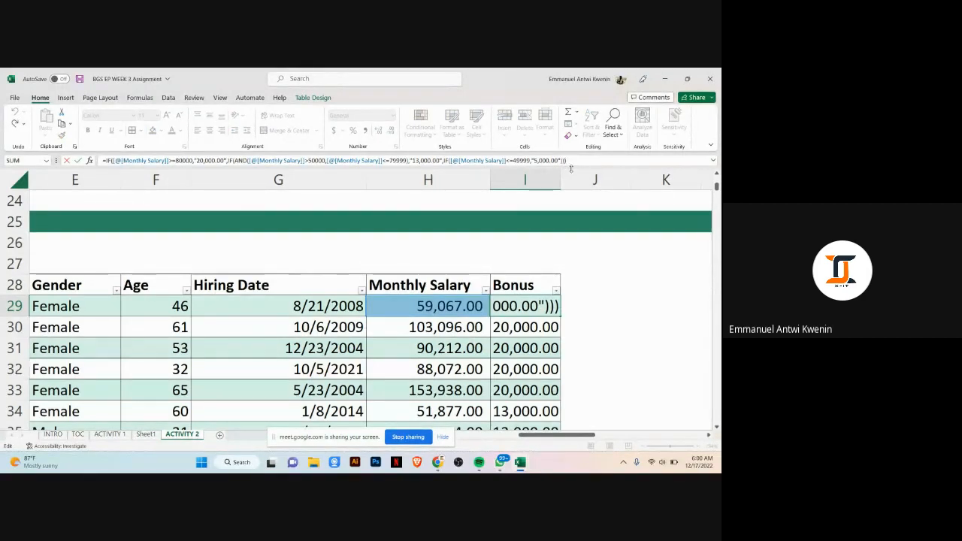
pyautogui.click(566, 160)
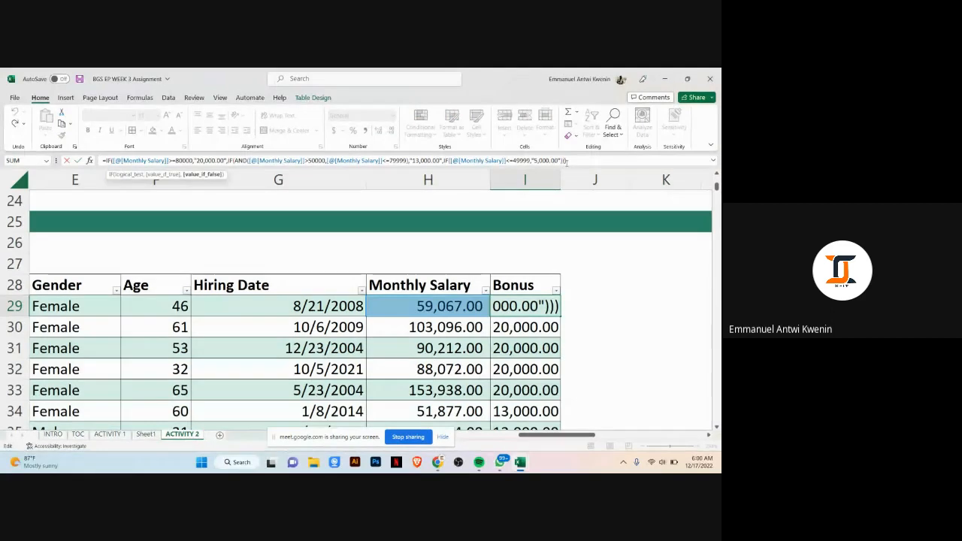
pyautogui.click(568, 162)
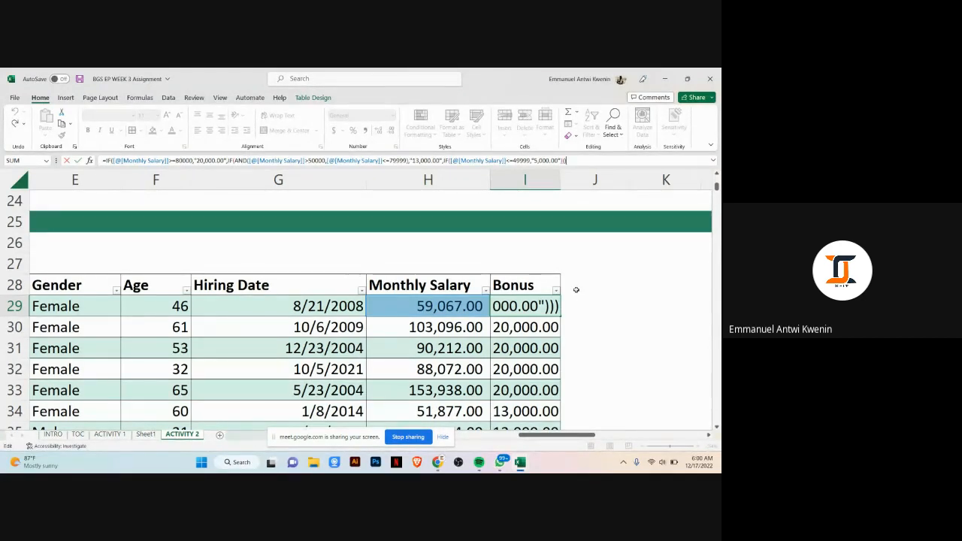
pyautogui.press('Return')
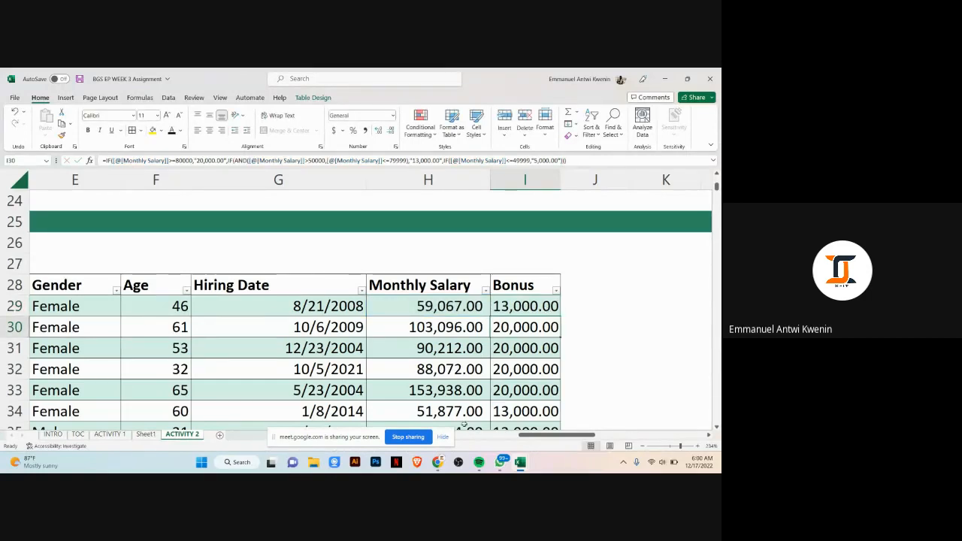
pyautogui.click(439, 463)
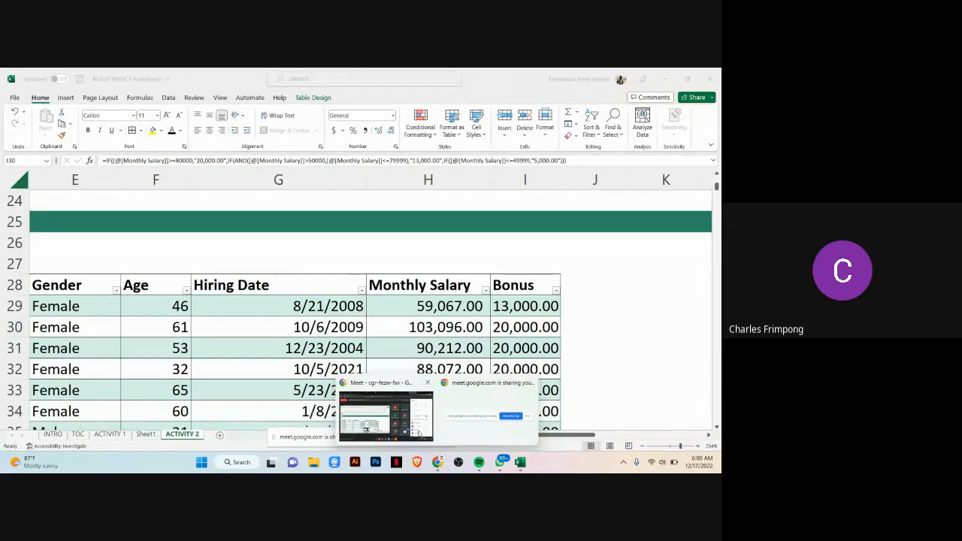
pyautogui.click(386, 417)
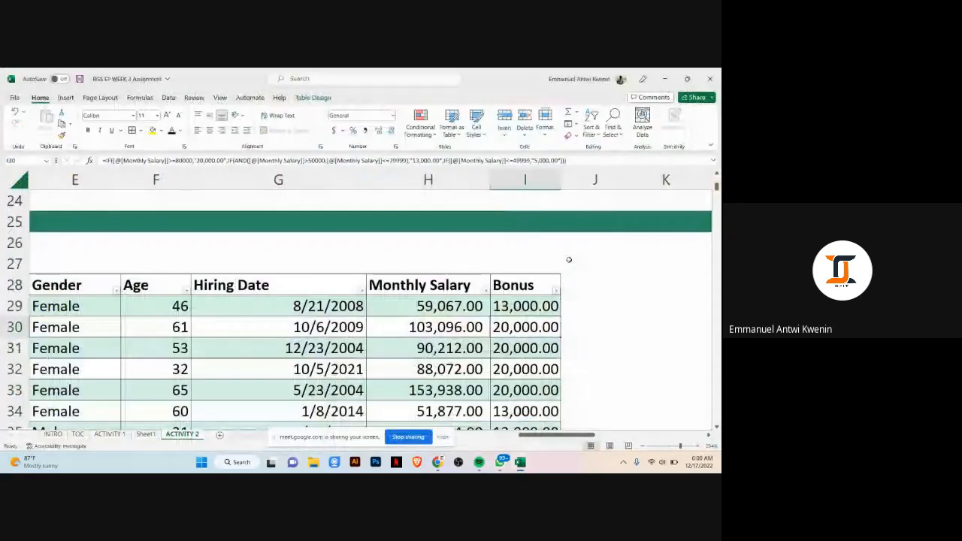
# Step: Reopen the I29 Bonus formula to examine its closing parentheses, and confirm it again unchanged
pyautogui.click(540, 303)
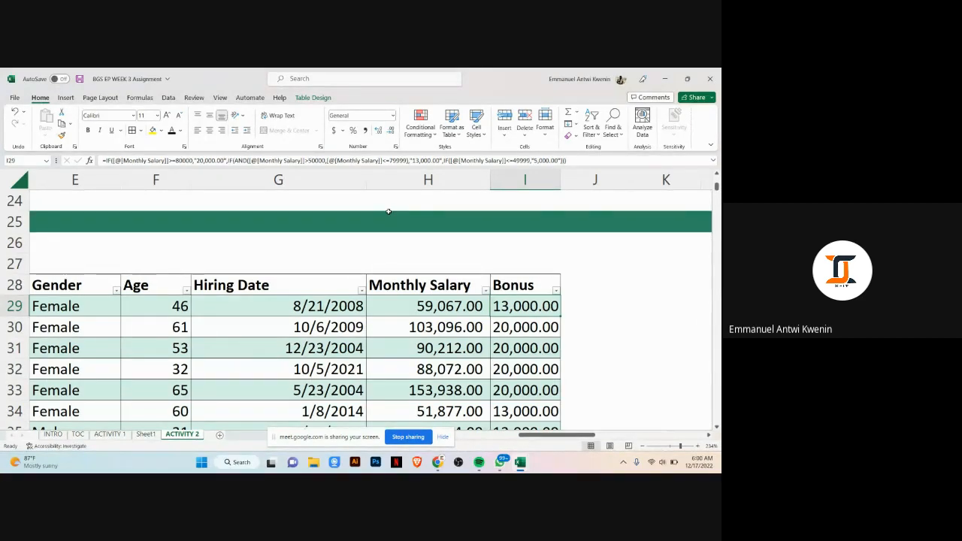
pyautogui.click(588, 161)
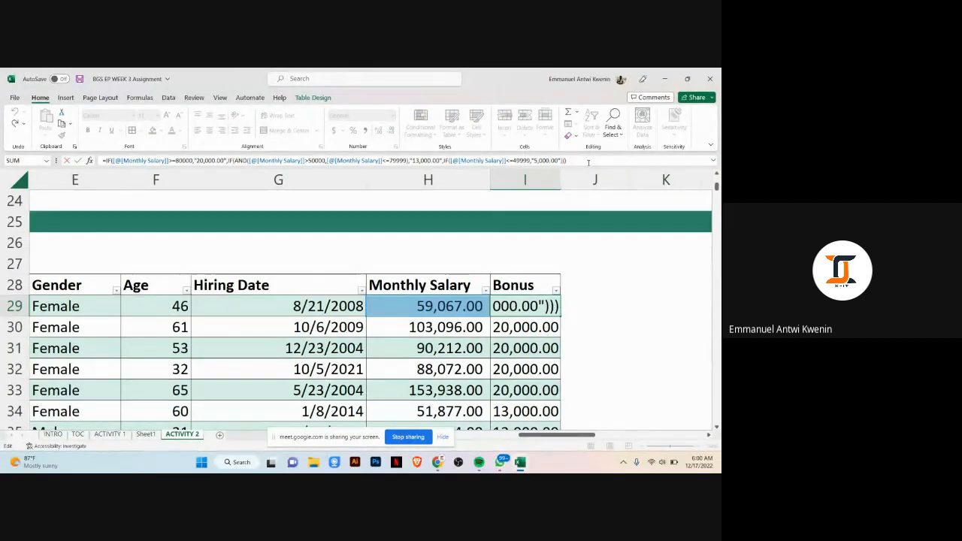
pyautogui.click(560, 160)
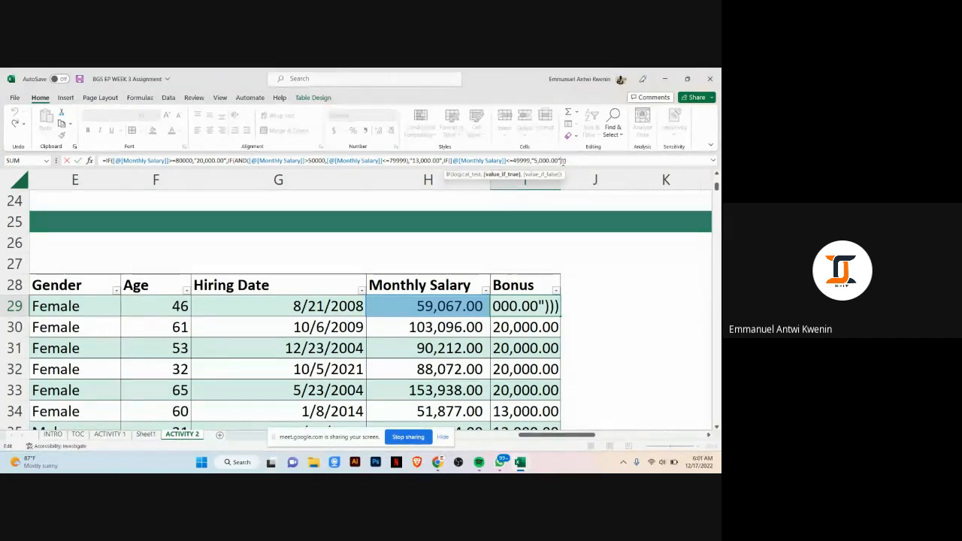
pyautogui.click(562, 160)
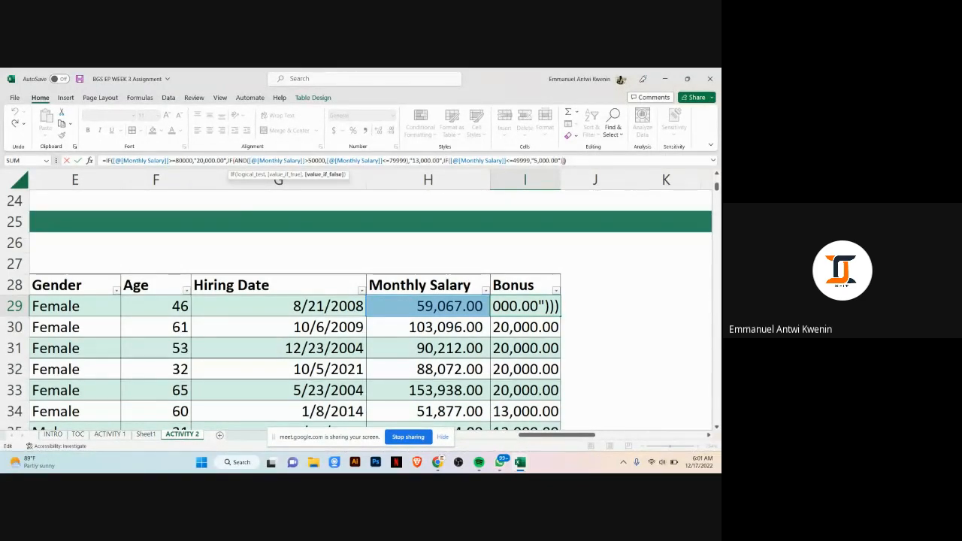
pyautogui.click(569, 160)
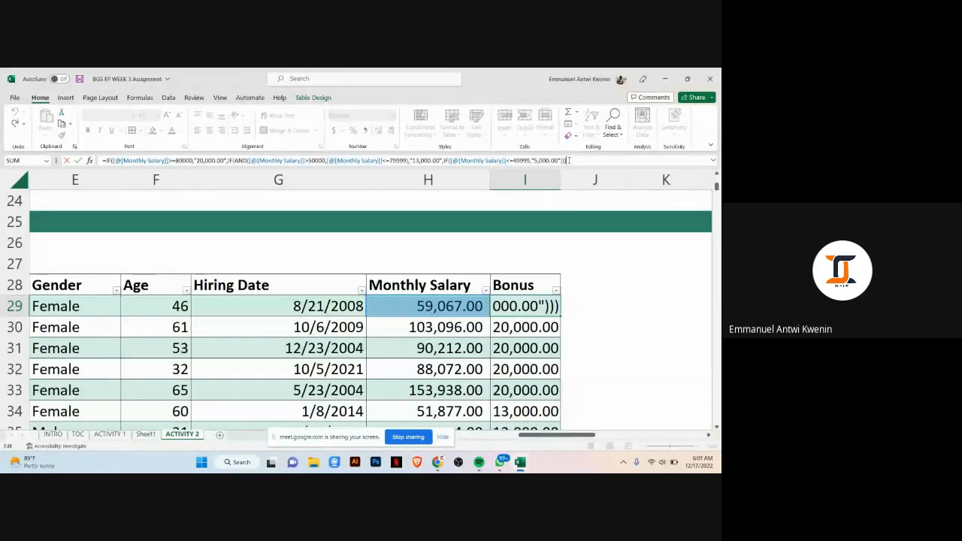
pyautogui.press('Return')
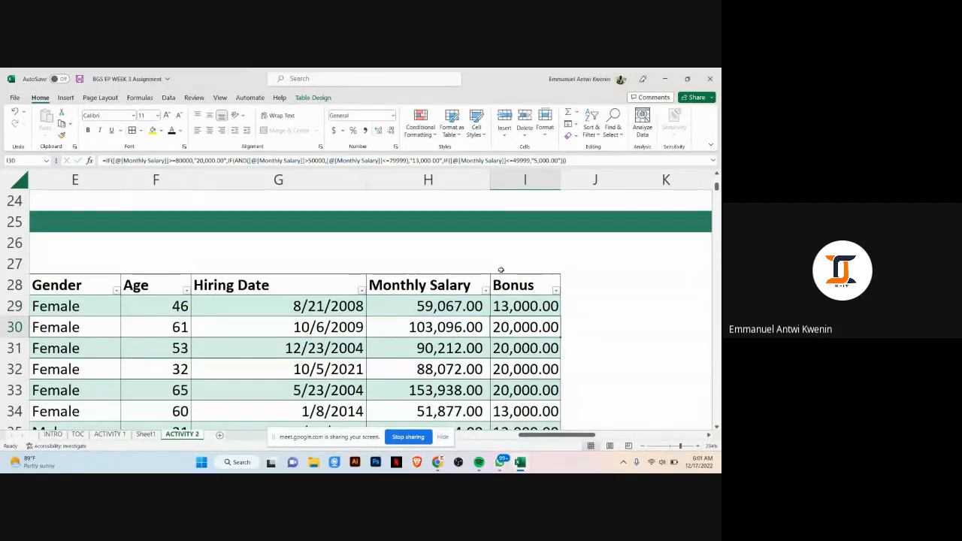
pyautogui.click(437, 464)
pyautogui.click(385, 415)
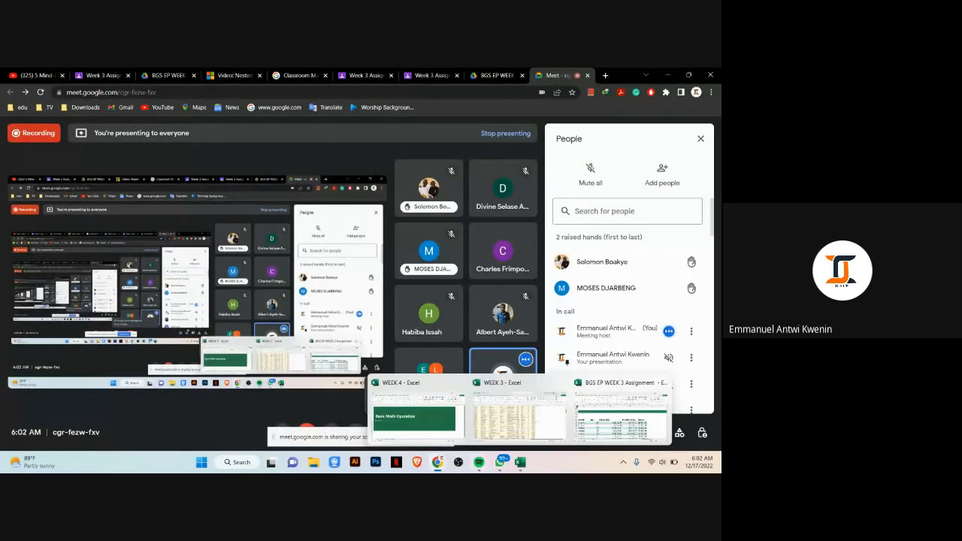
pyautogui.moveTo(519, 462)
pyautogui.click(617, 415)
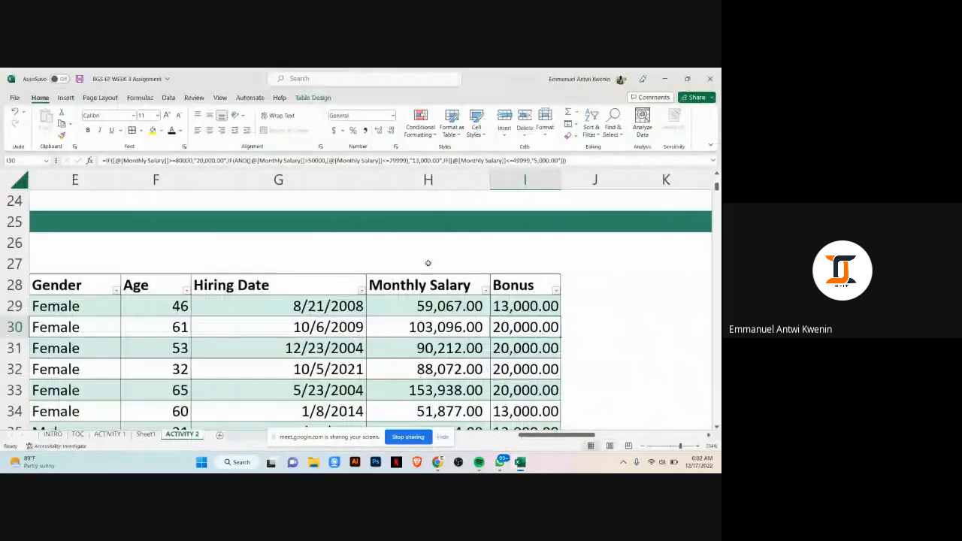
# Step: Browse the table and zoom out to compare the Bonus values against the Bonus Scheme criteria
pyautogui.scroll(4, 401, 243)
pyautogui.scroll(-2, 300, 273)
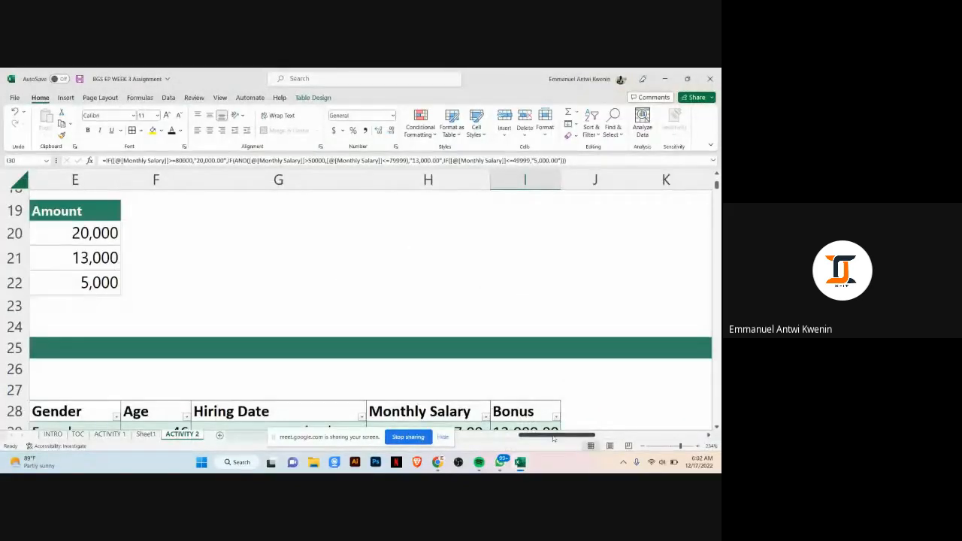
pyautogui.moveTo(566, 436)
pyautogui.mouseDown()
pyautogui.moveTo(510, 439)
pyautogui.moveTo(550, 437)
pyautogui.mouseUp()
pyautogui.click(564, 299)
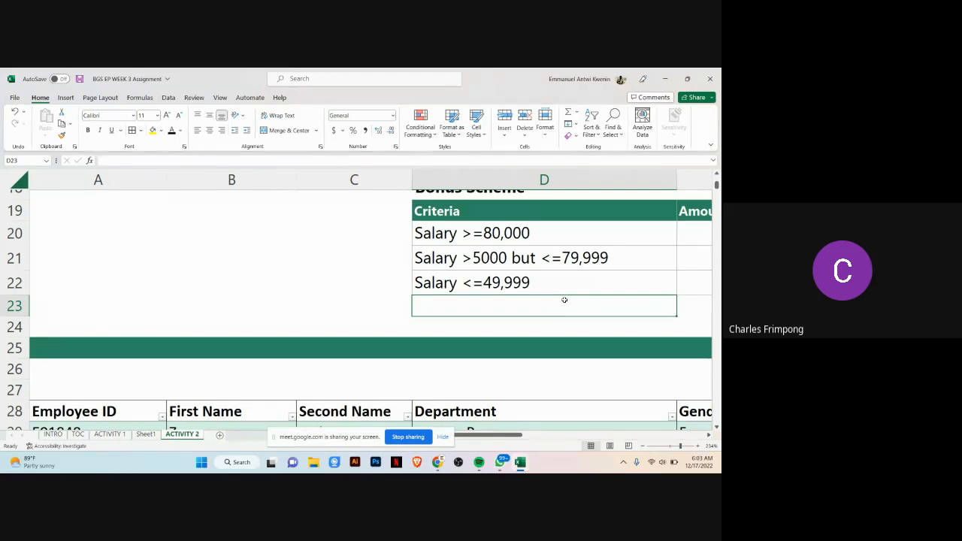
pyautogui.scroll(-3, 571, 387)
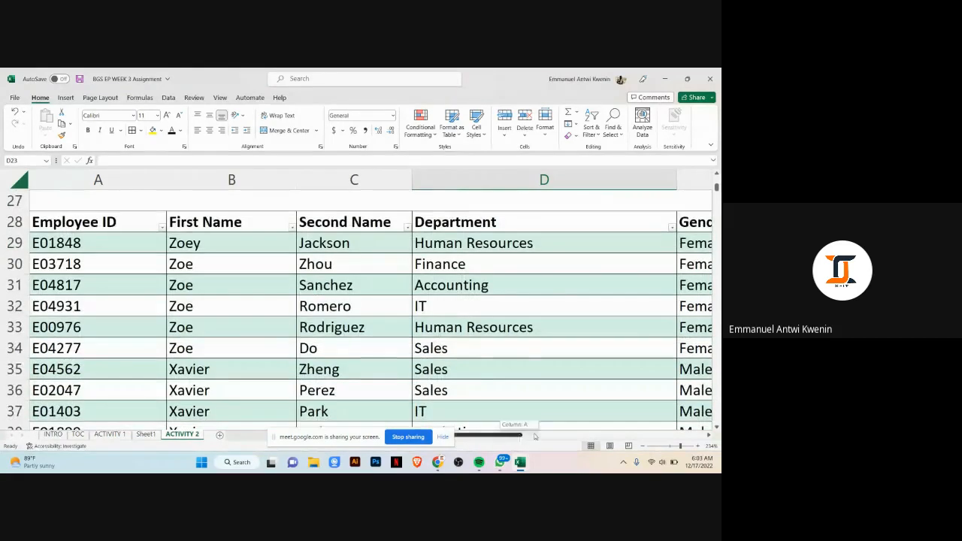
pyautogui.click(444, 437)
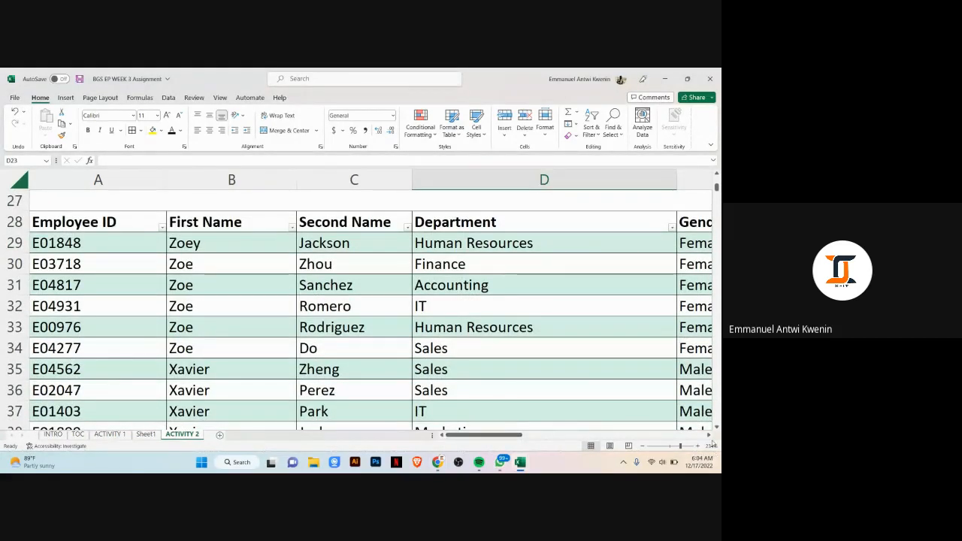
pyautogui.hscroll(6, 364, 244)
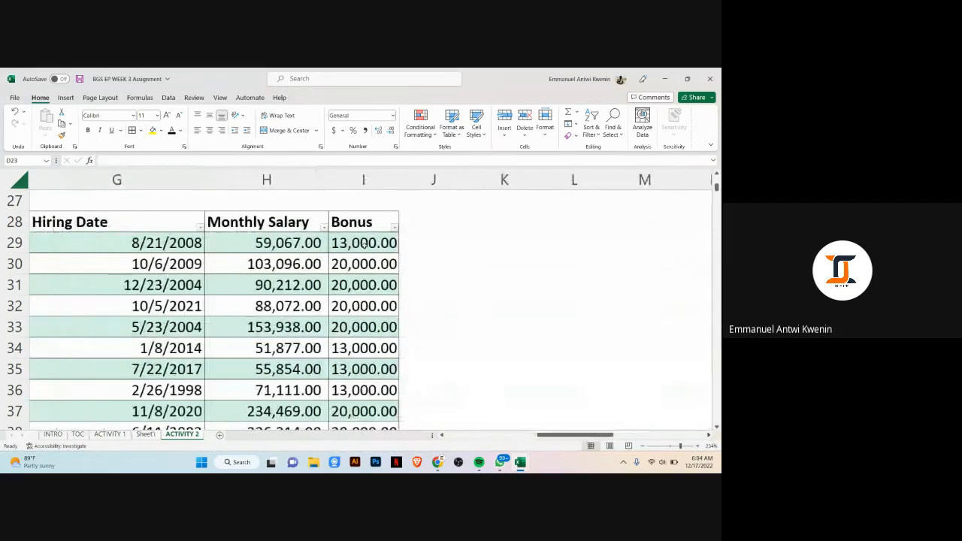
pyautogui.click(364, 245)
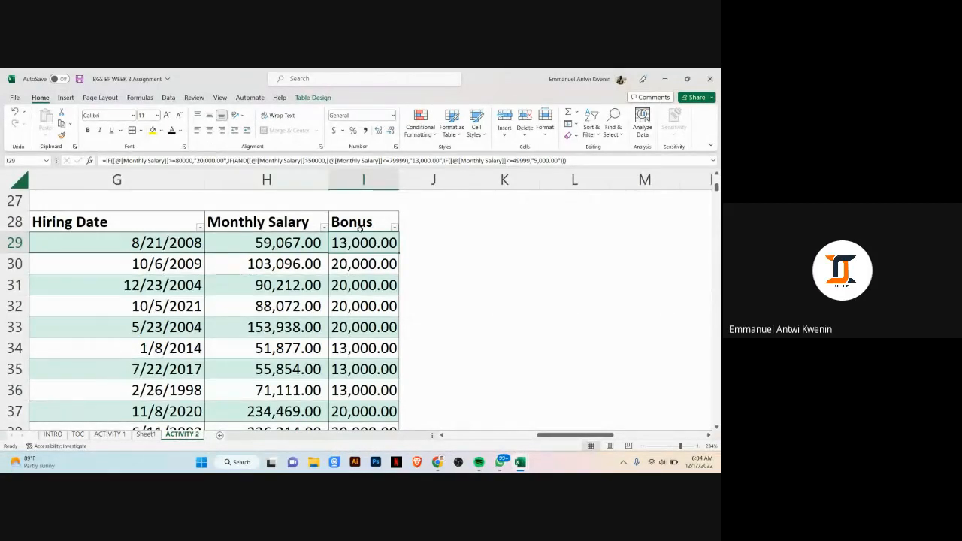
pyautogui.scroll(-2, 402, 285)
pyautogui.scroll(2, 414, 284)
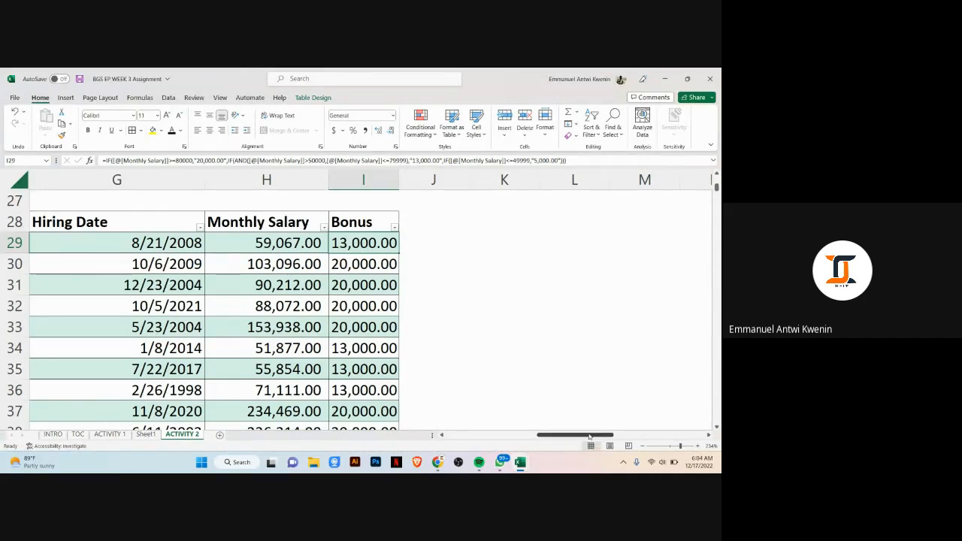
pyautogui.hscroll(-5, 590, 436)
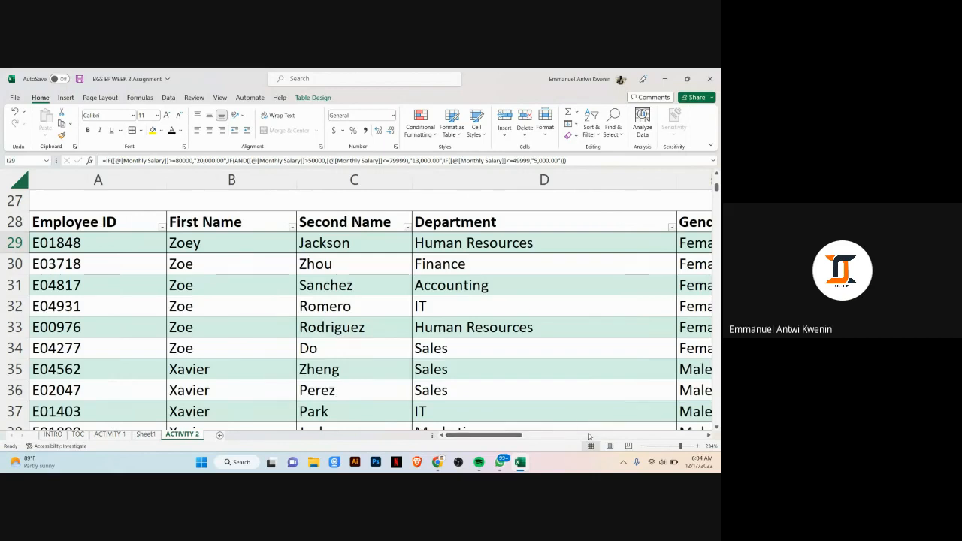
pyautogui.click(684, 448)
pyautogui.click(671, 449)
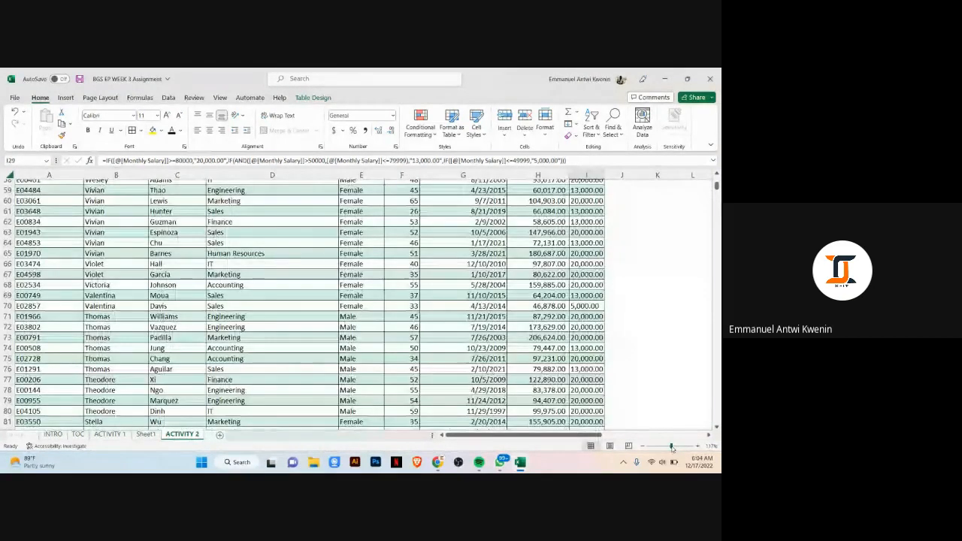
pyautogui.scroll(20, 432, 369)
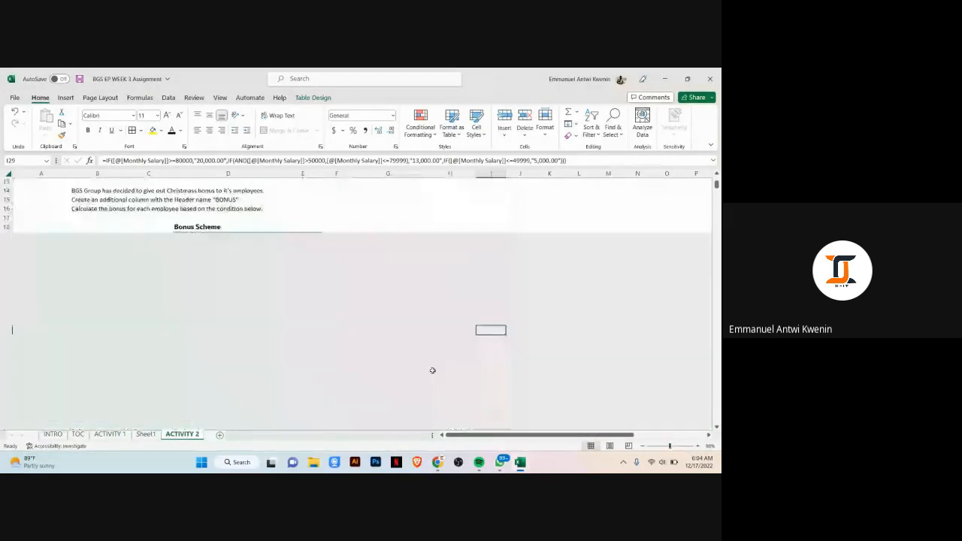
pyautogui.scroll(-3, 319, 402)
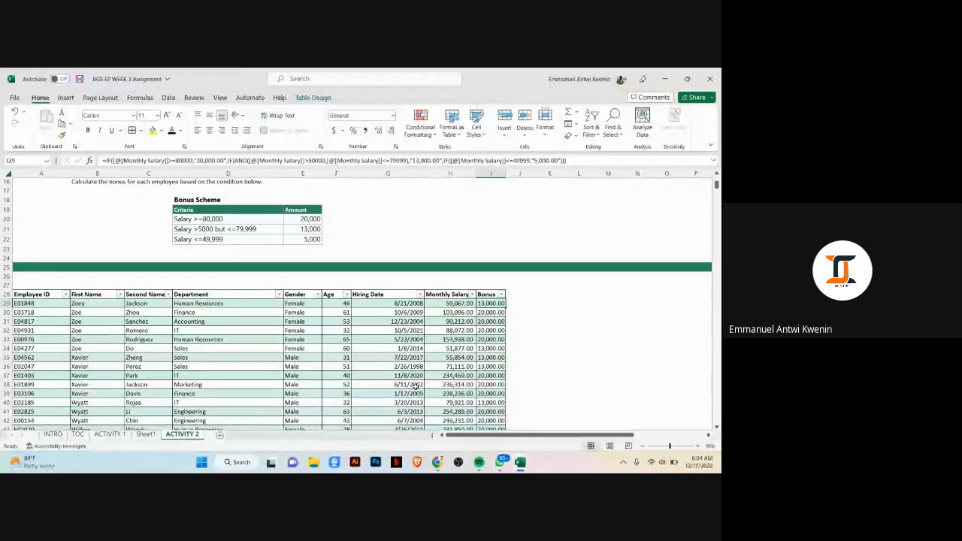
pyautogui.scroll(-1, 519, 327)
pyautogui.scroll(1, 520, 325)
pyautogui.moveTo(437, 462)
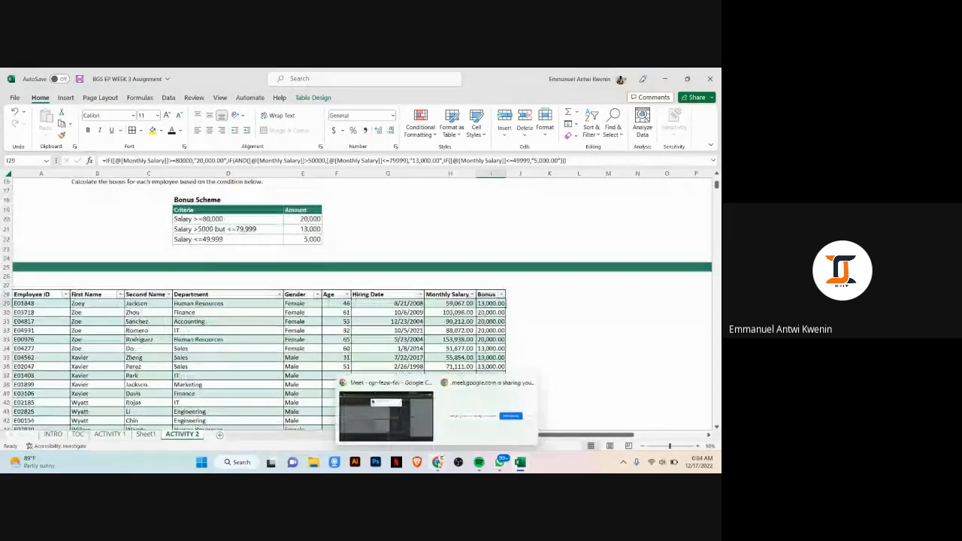
pyautogui.click(404, 415)
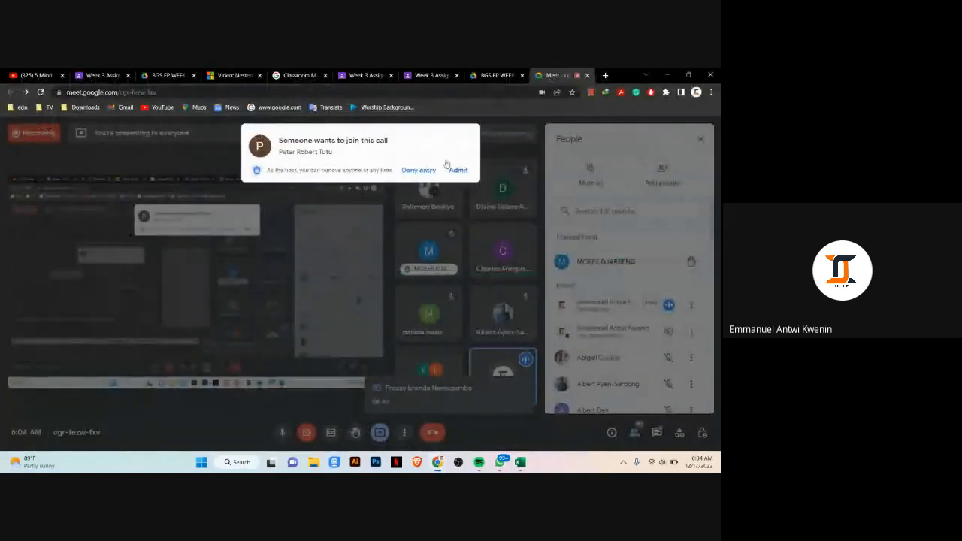
pyautogui.click(456, 169)
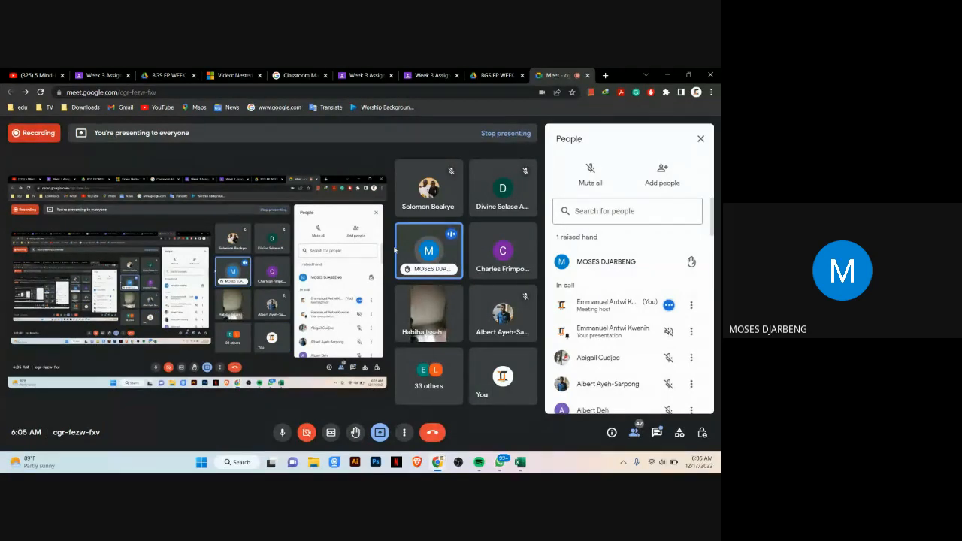
pyautogui.moveTo(520, 461)
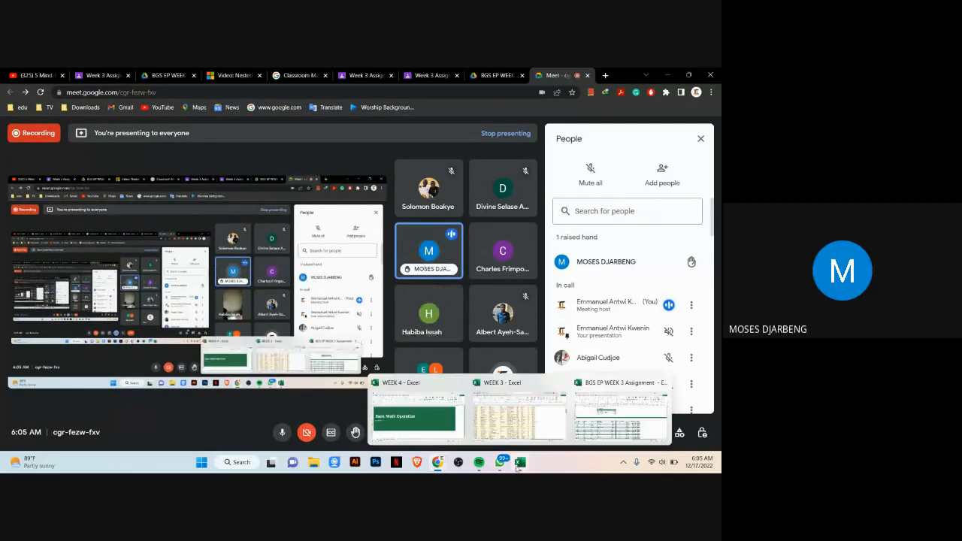
pyautogui.click(624, 413)
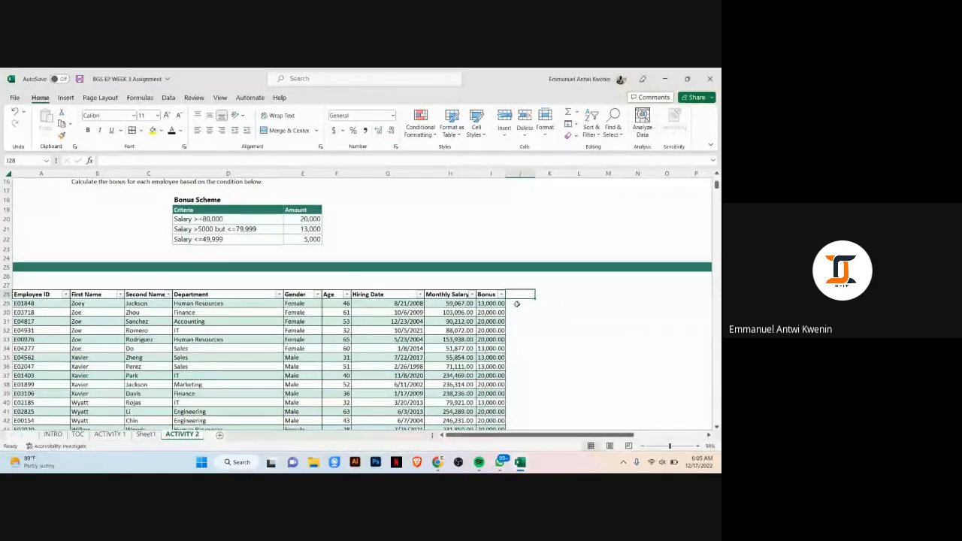
# Step: Start an IFS formula in cell J29 beside the Bonus column
pyautogui.write('=')
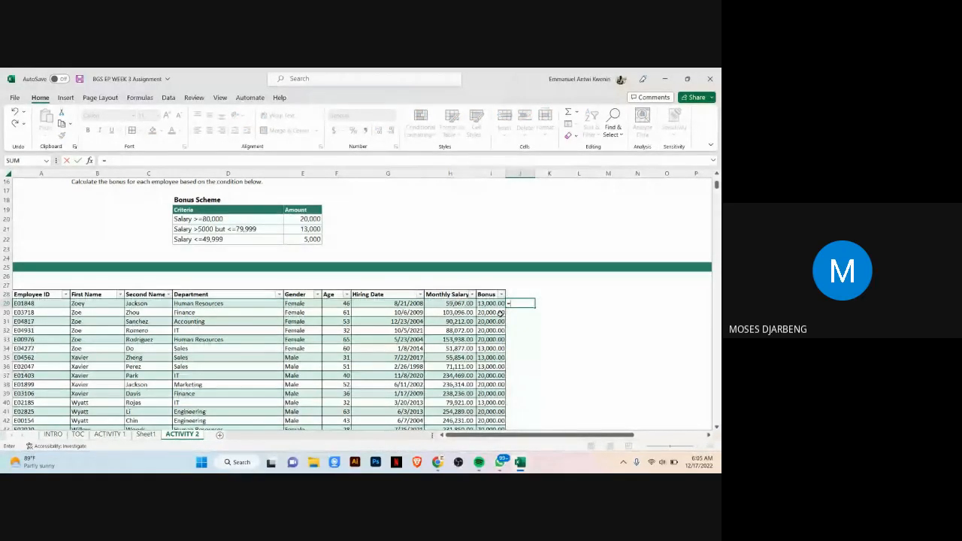
pyautogui.write('if')
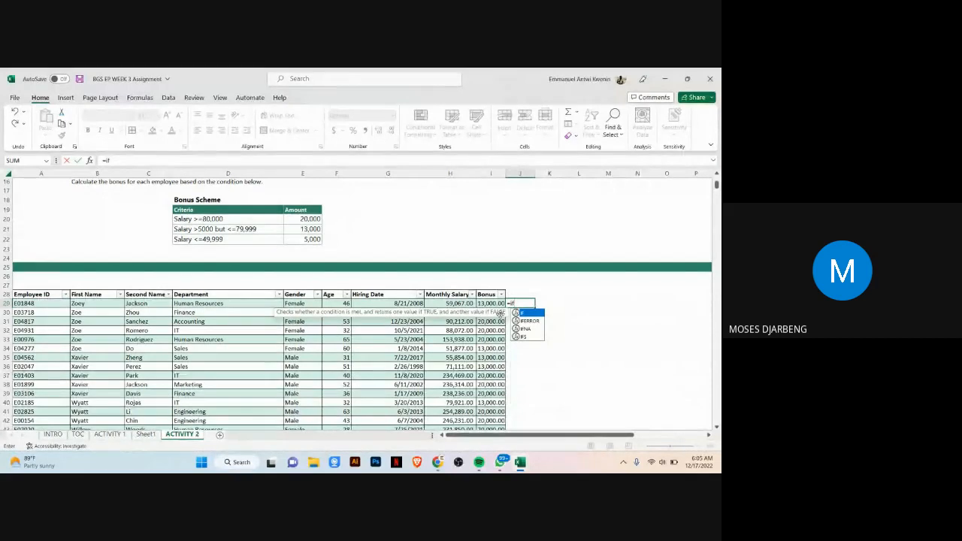
pyautogui.write('s')
pyautogui.press('Tab')
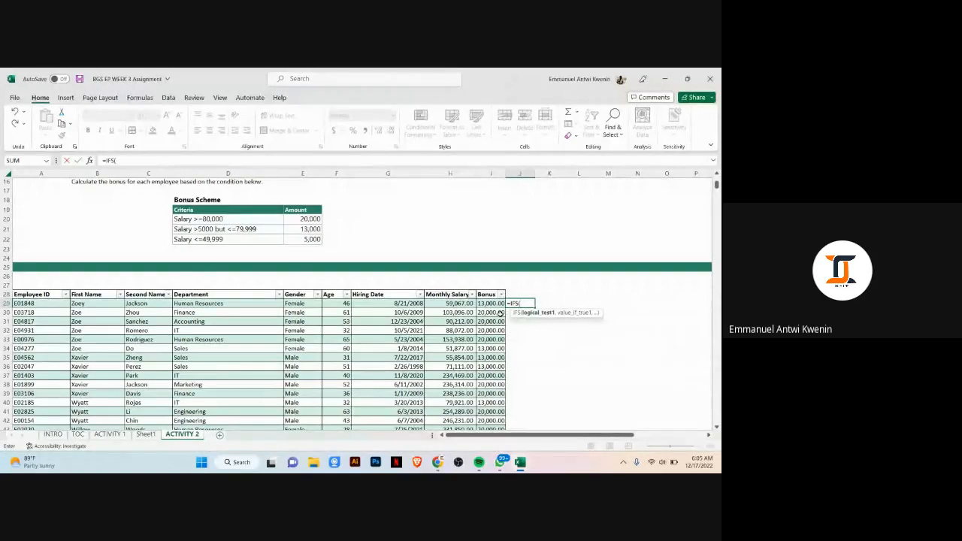
pyautogui.click(435, 303)
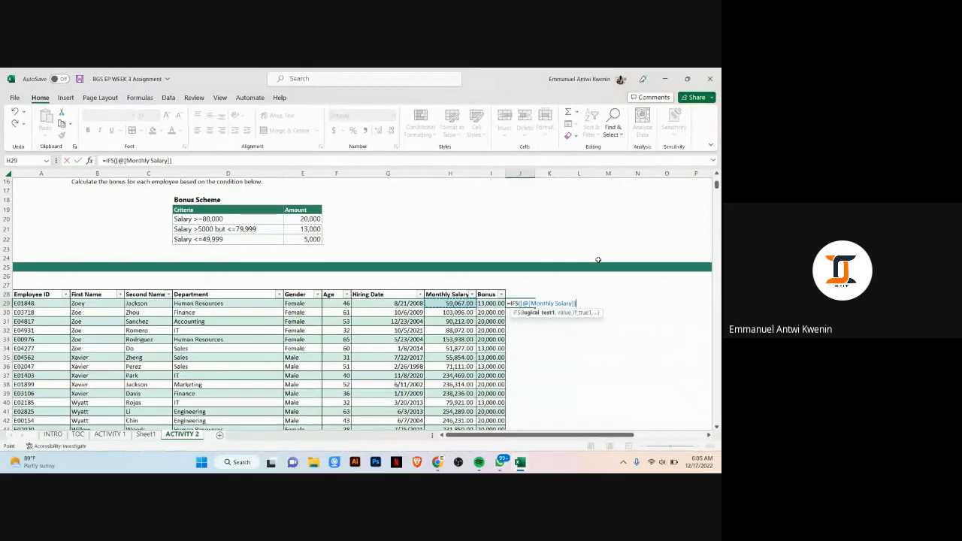
pyautogui.press('BackSpace')
pyautogui.press('BackSpace')
pyautogui.press('BackSpace')
pyautogui.press('BackSpace')
pyautogui.press('BackSpace')
pyautogui.press('BackSpace')
pyautogui.press('BackSpace')
pyautogui.press('BackSpace')
pyautogui.press('BackSpace')
pyautogui.press('BackSpace')
pyautogui.press('BackSpace')
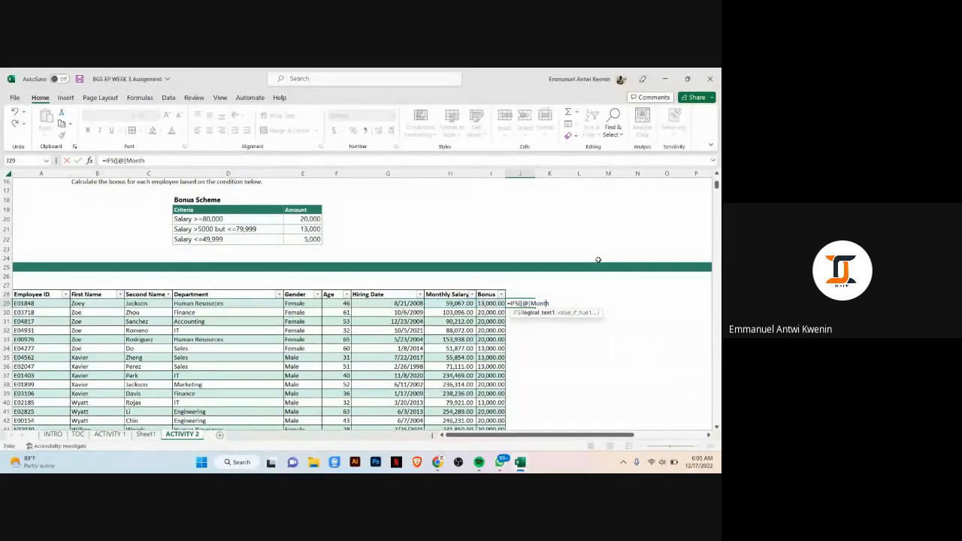
pyautogui.press('BackSpace')
pyautogui.press('BackSpace')
pyautogui.press('BackSpace')
pyautogui.press('BackSpace')
pyautogui.press('BackSpace')
pyautogui.press('BackSpace')
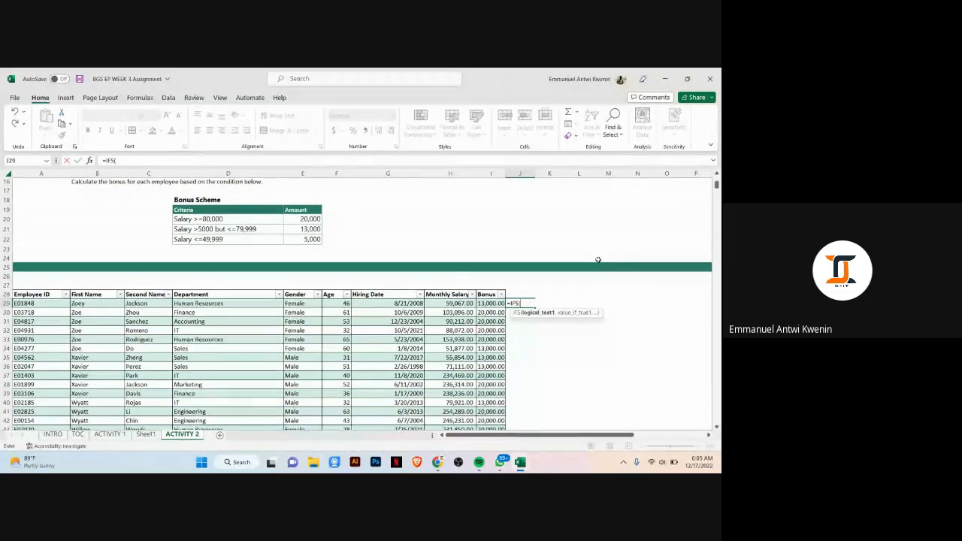
pyautogui.write('bgs')
pyautogui.press('Tab')
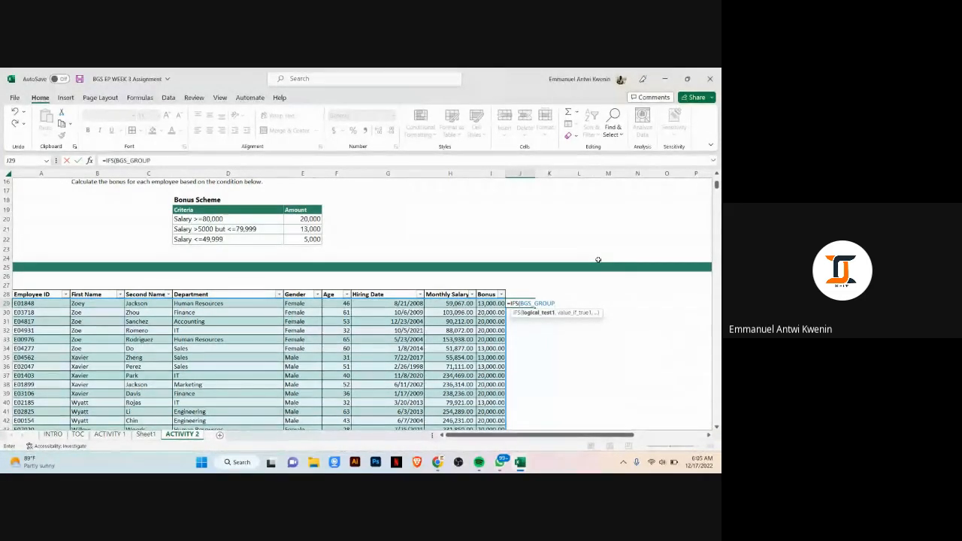
pyautogui.write('[')
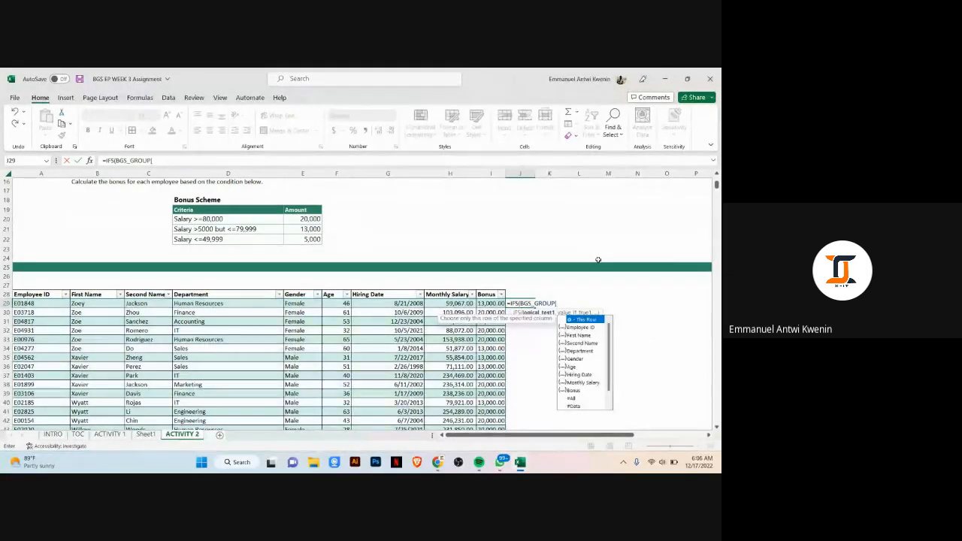
pyautogui.write('m')
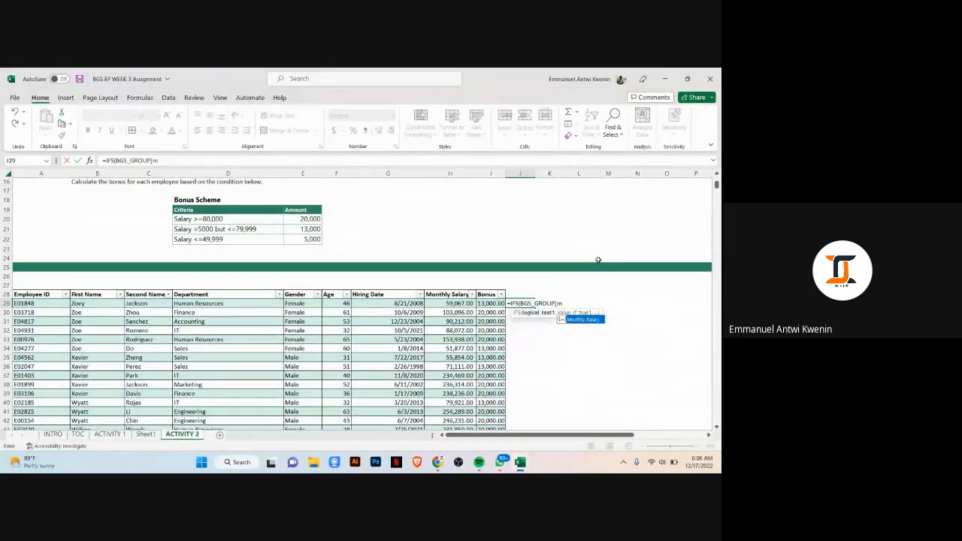
pyautogui.write('o')
pyautogui.press('Tab')
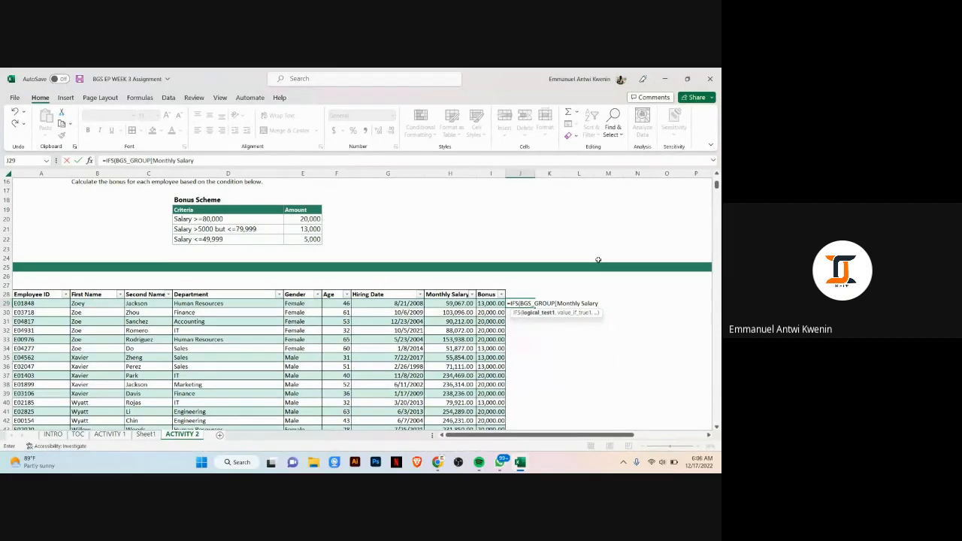
pyautogui.write(']')
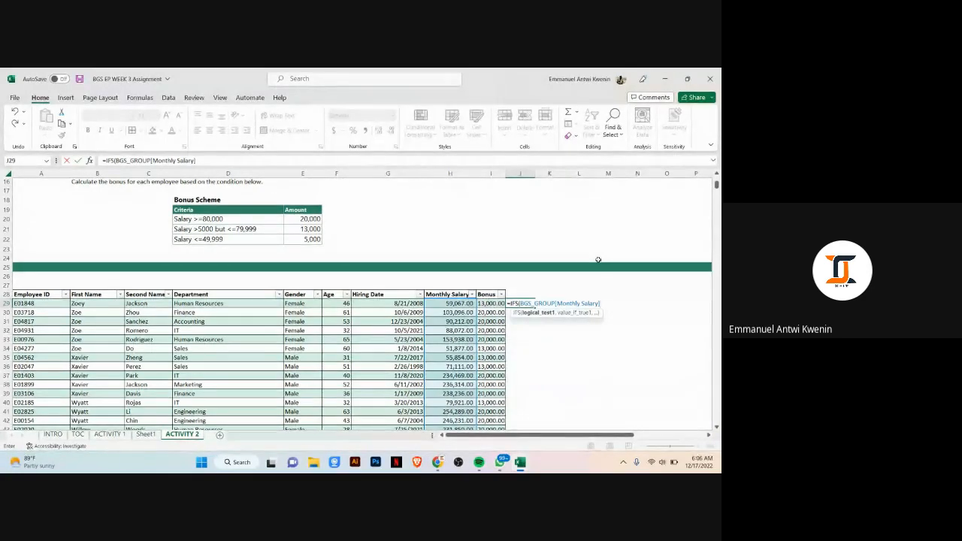
pyautogui.press('BackSpace')
pyautogui.press('BackSpace')
pyautogui.press('BackSpace')
pyautogui.press('BackSpace')
pyautogui.press('BackSpace')
pyautogui.press('BackSpace')
pyautogui.press('BackSpace')
pyautogui.press('BackSpace')
pyautogui.press('BackSpace')
pyautogui.press('BackSpace')
pyautogui.press('BackSpace')
pyautogui.press('BackSpace')
pyautogui.press('BackSpace')
pyautogui.press('BackSpace')
pyautogui.press('BackSpace')
pyautogui.press('BackSpace')
pyautogui.press('BackSpace')
pyautogui.press('BackSpace')
pyautogui.press('BackSpace')
pyautogui.press('BackSpace')
pyautogui.press('BackSpace')
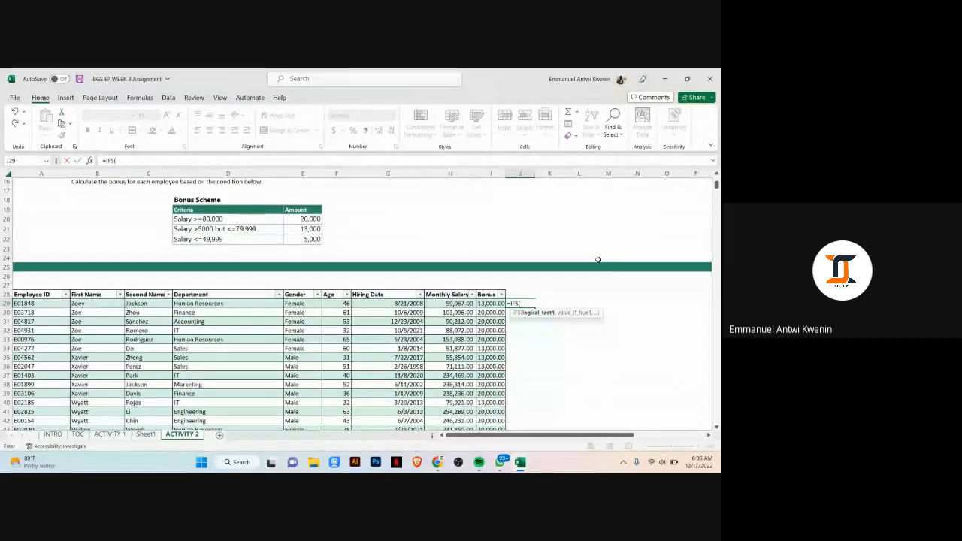
# Step: Add the first IFS condition: Monthly Salary of this row >=80000 returns the 20,000 amount in E20
pyautogui.click(454, 302)
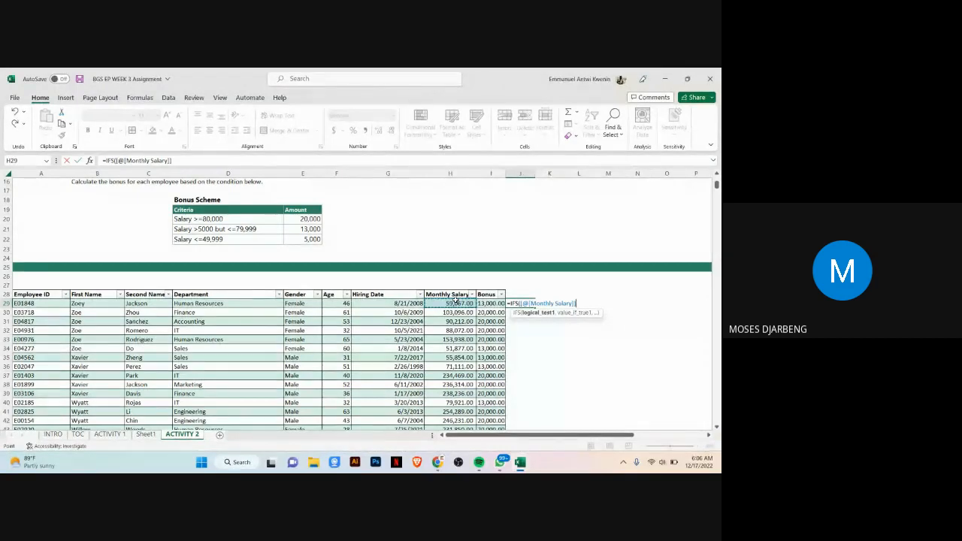
pyautogui.write('>')
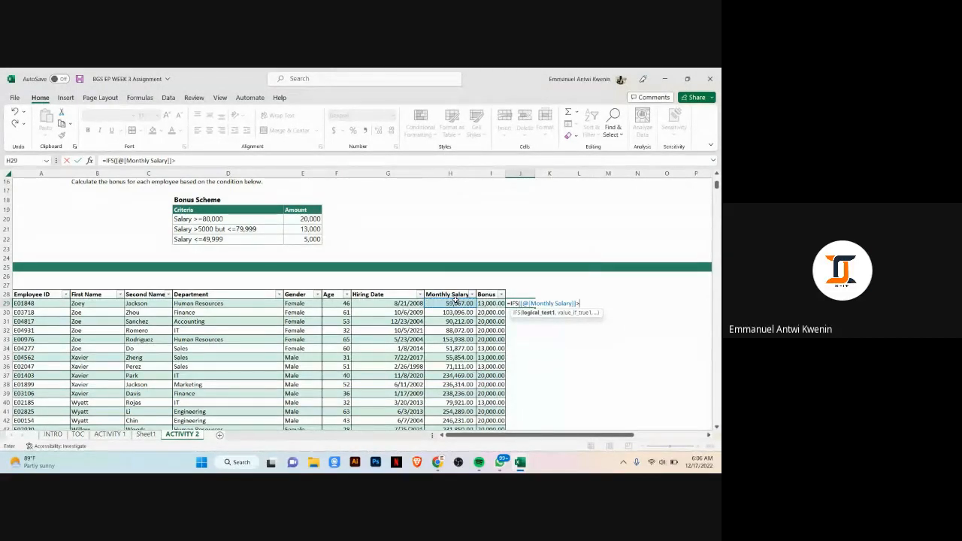
pyautogui.write('=80000')
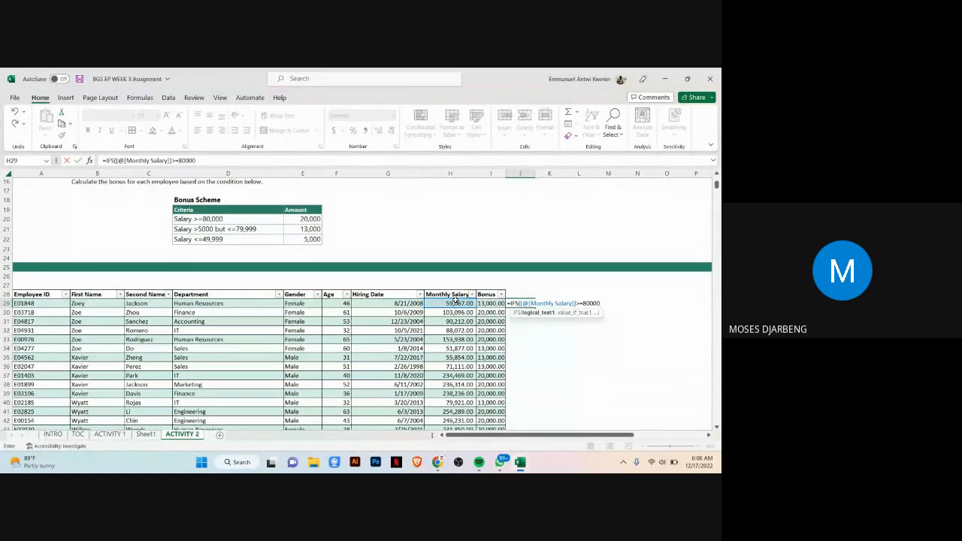
pyautogui.write(',')
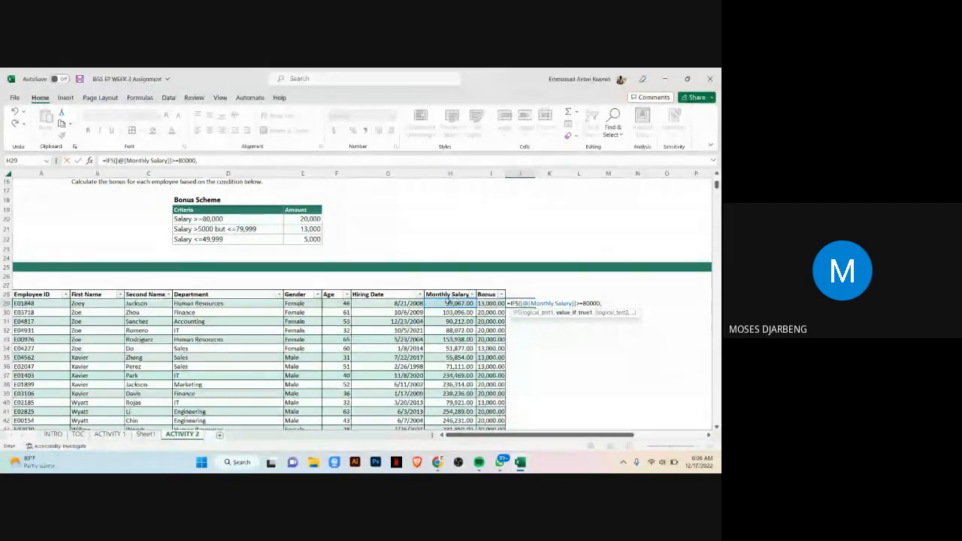
pyautogui.click(308, 218)
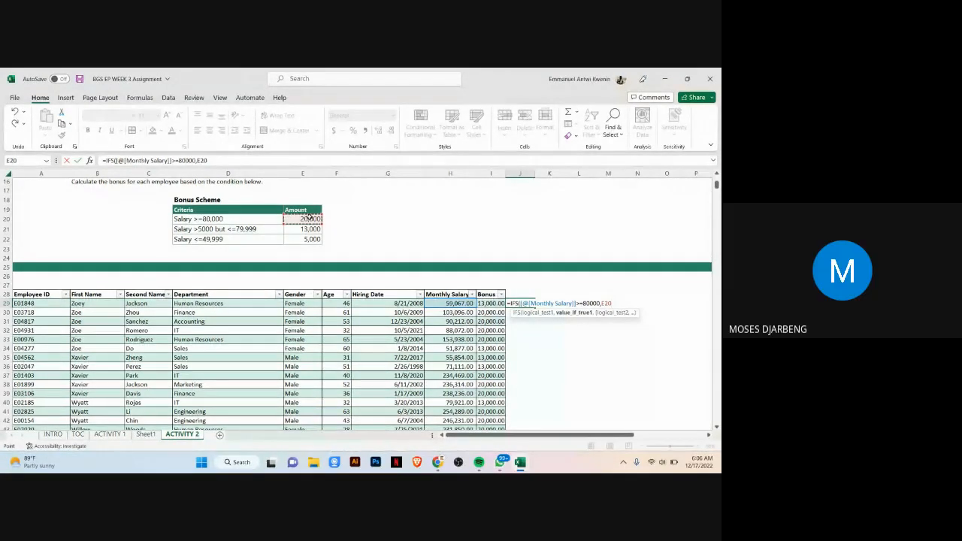
pyautogui.write(',')
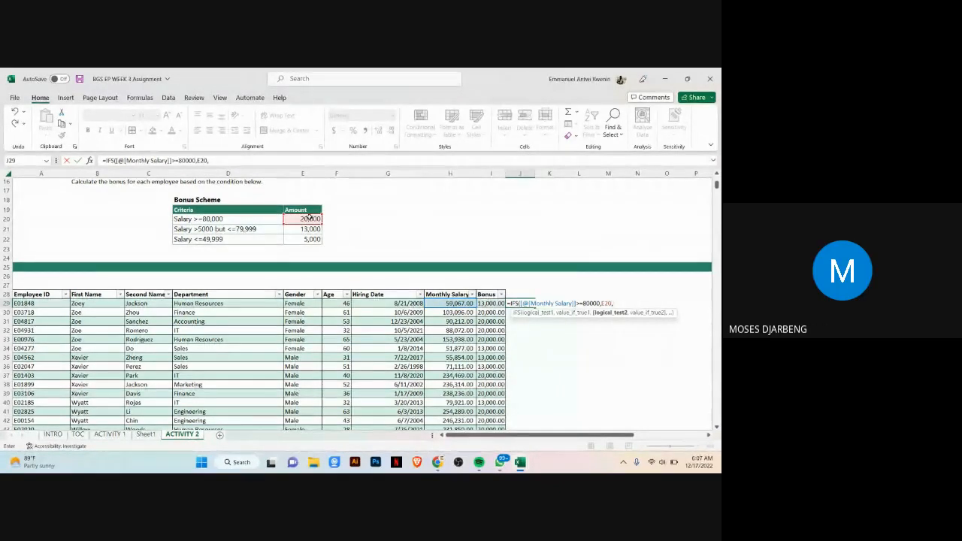
# Step: Add the second IFS condition: Monthly Salary >50000 returns the 13,000 amount in E21
pyautogui.click(457, 301)
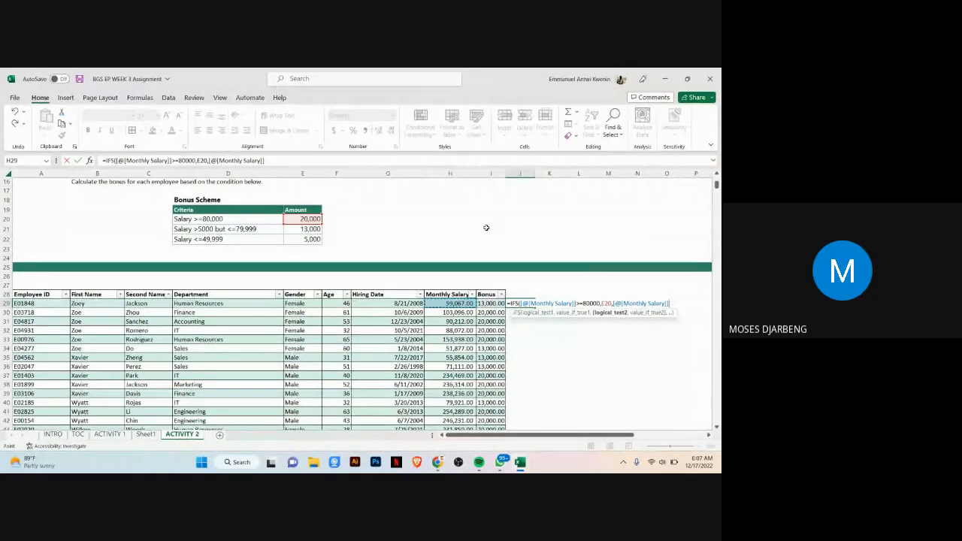
pyautogui.write('>')
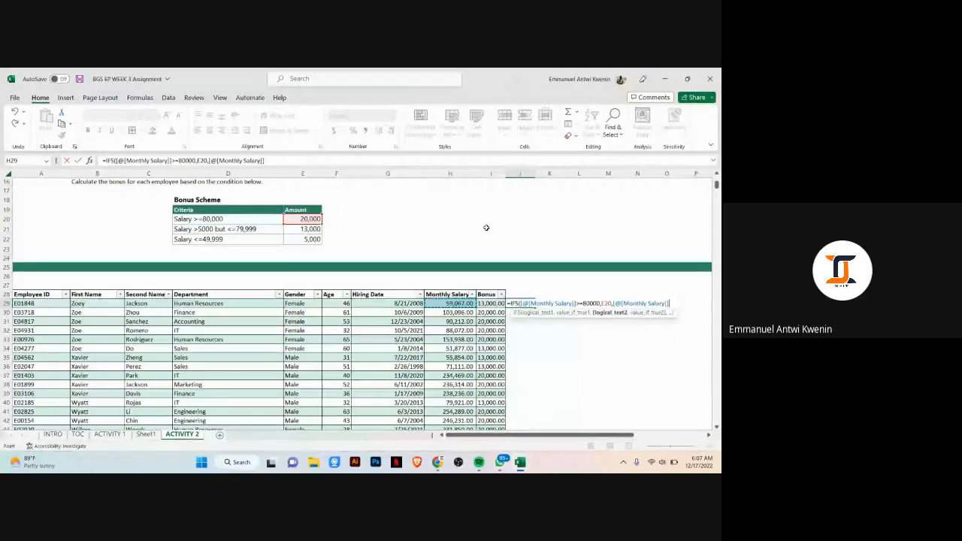
pyautogui.write('50000')
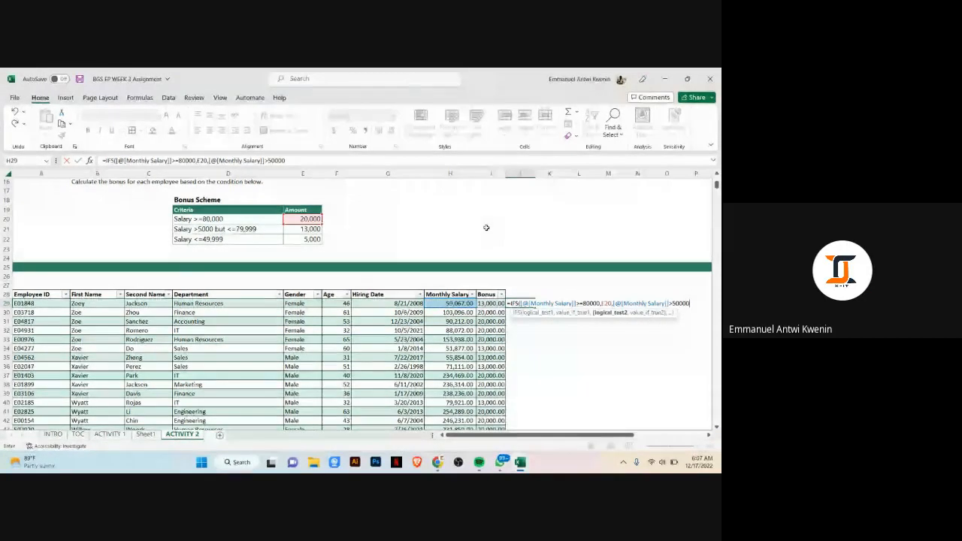
pyautogui.write(',')
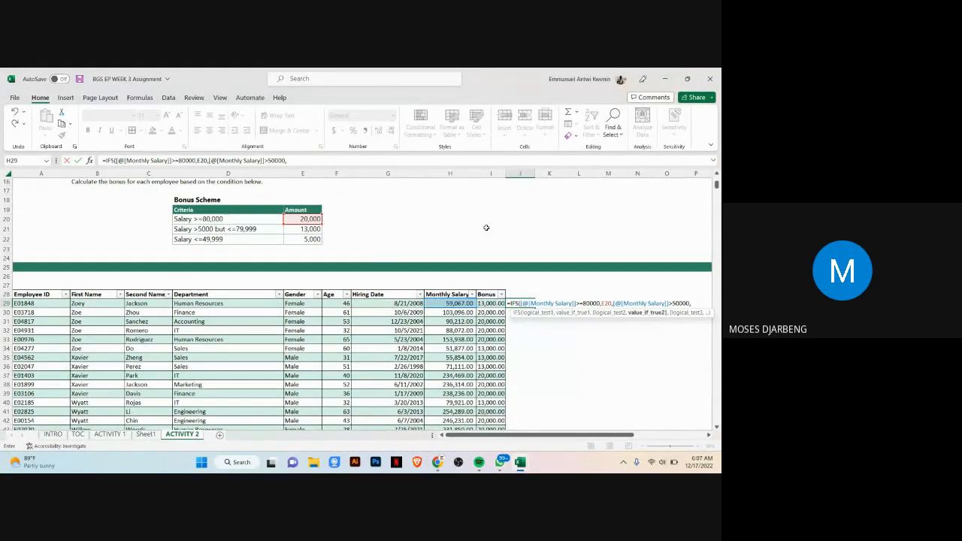
pyautogui.write('13')
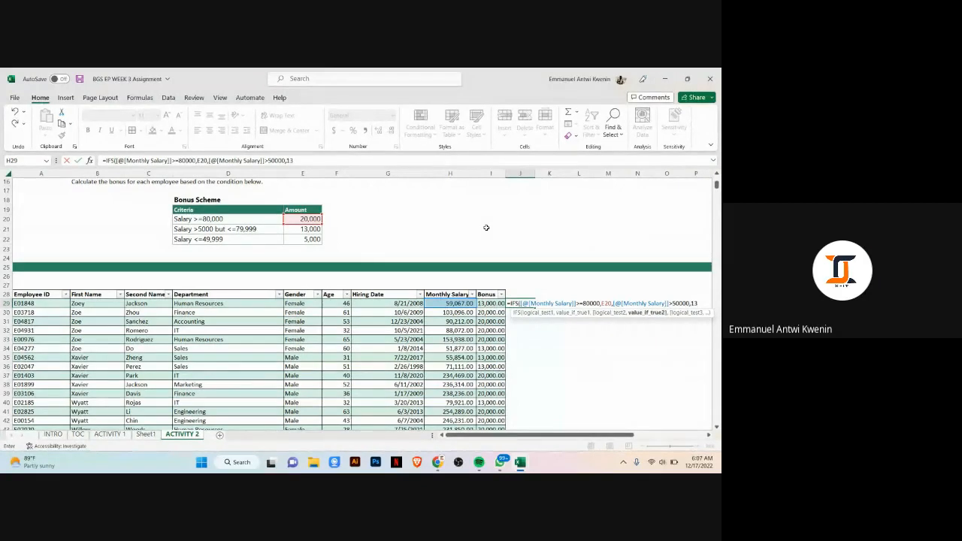
pyautogui.press('BackSpace')
pyautogui.press('BackSpace')
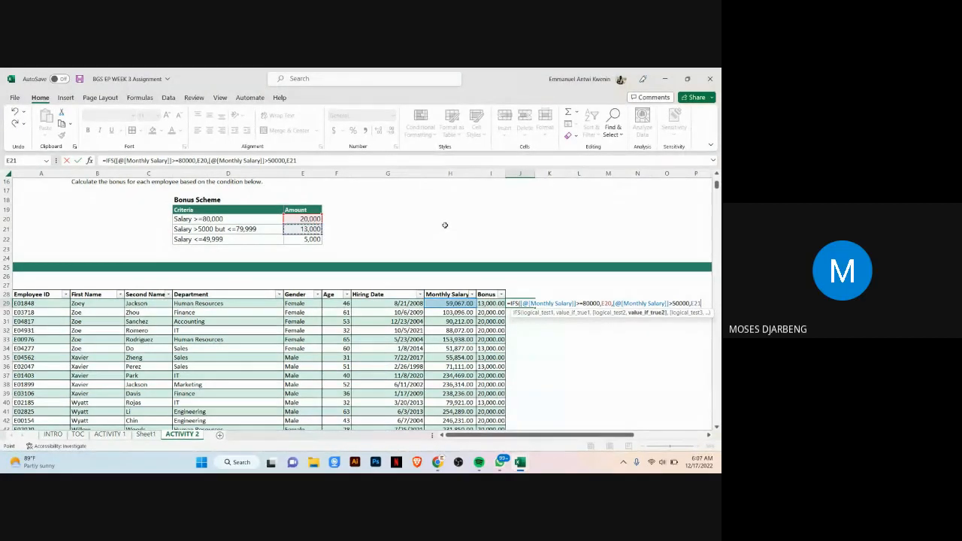
pyautogui.write(',')
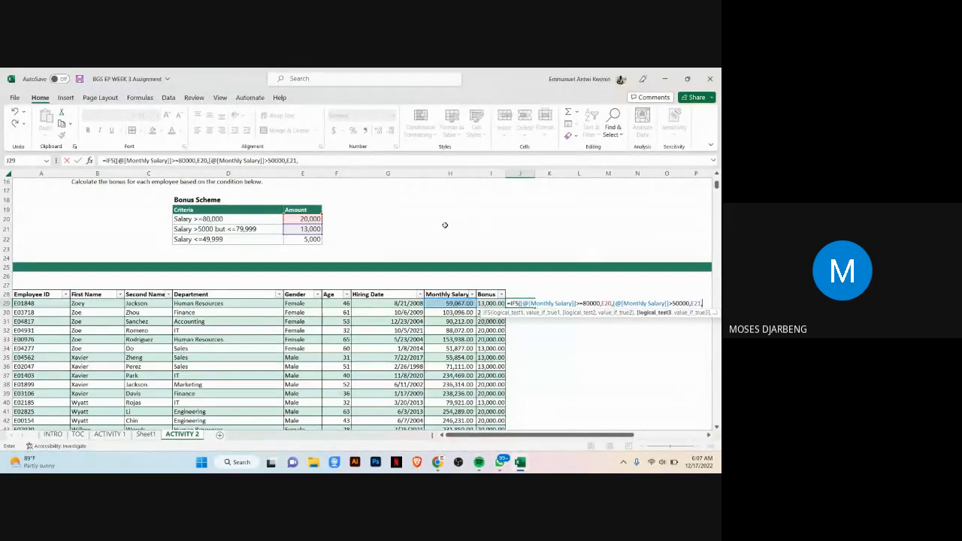
# Step: Add a third IFS condition: Monthly Salary <=79999 returns the amount in E21
pyautogui.click(448, 305)
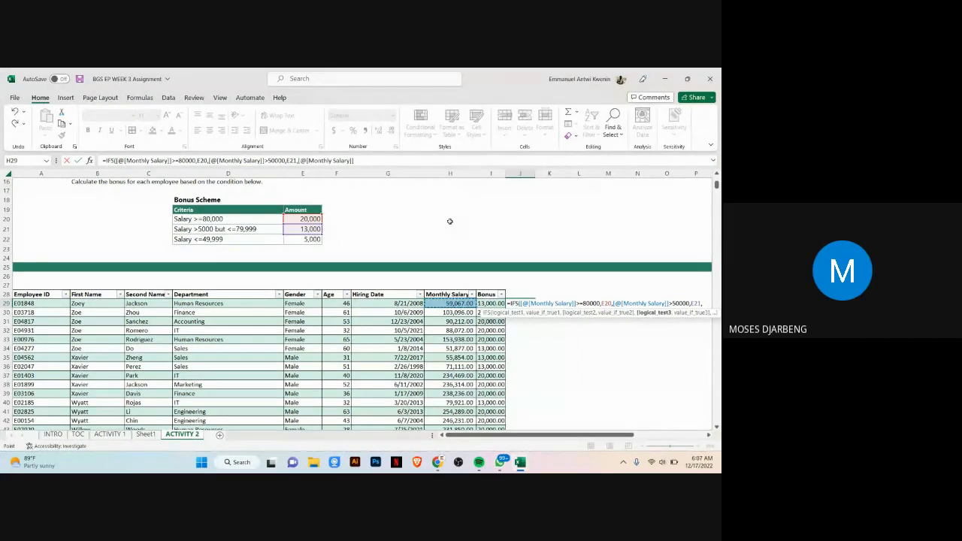
pyautogui.write('<')
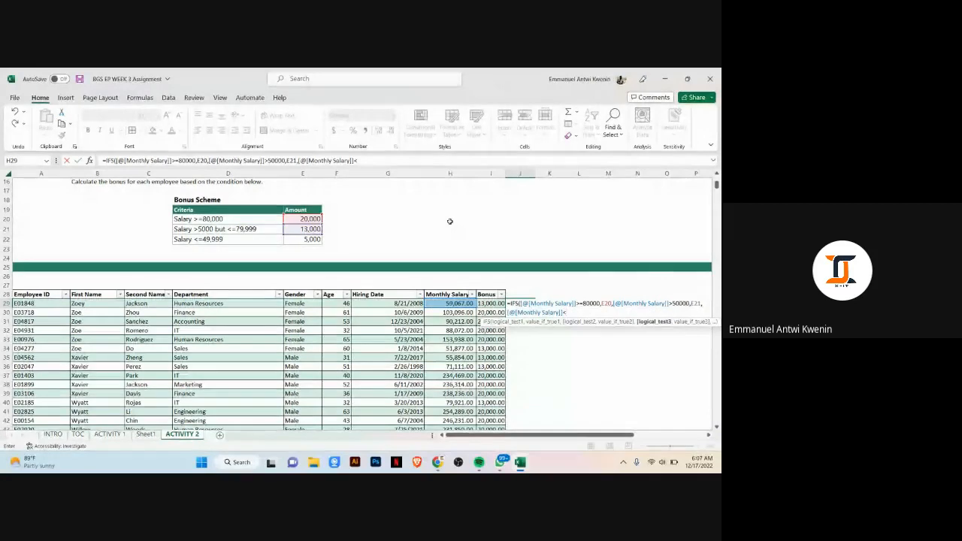
pyautogui.write('=')
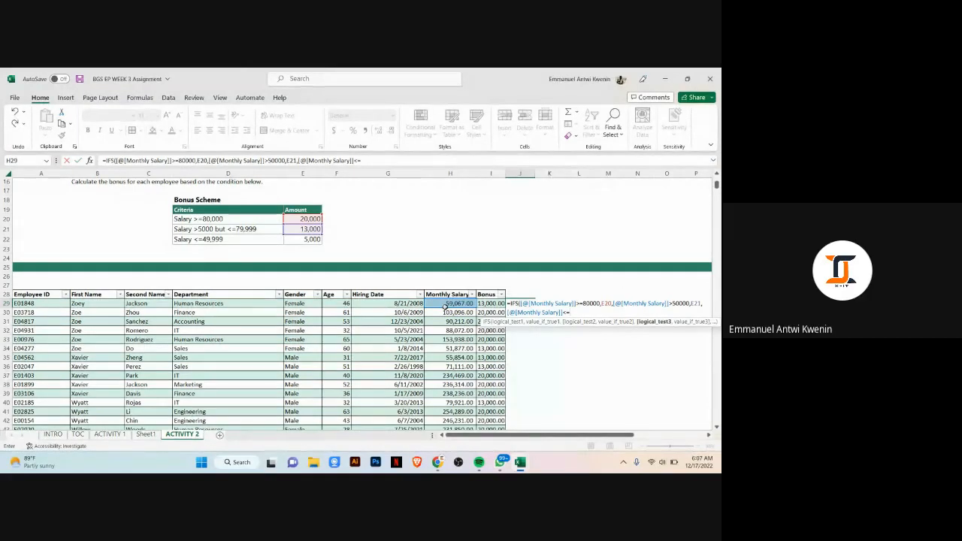
pyautogui.write('4')
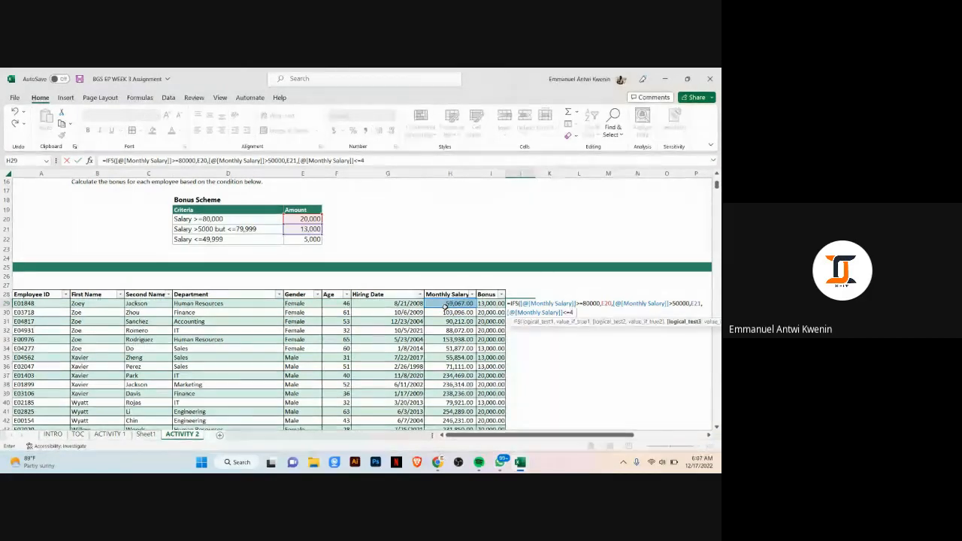
pyautogui.write('9999')
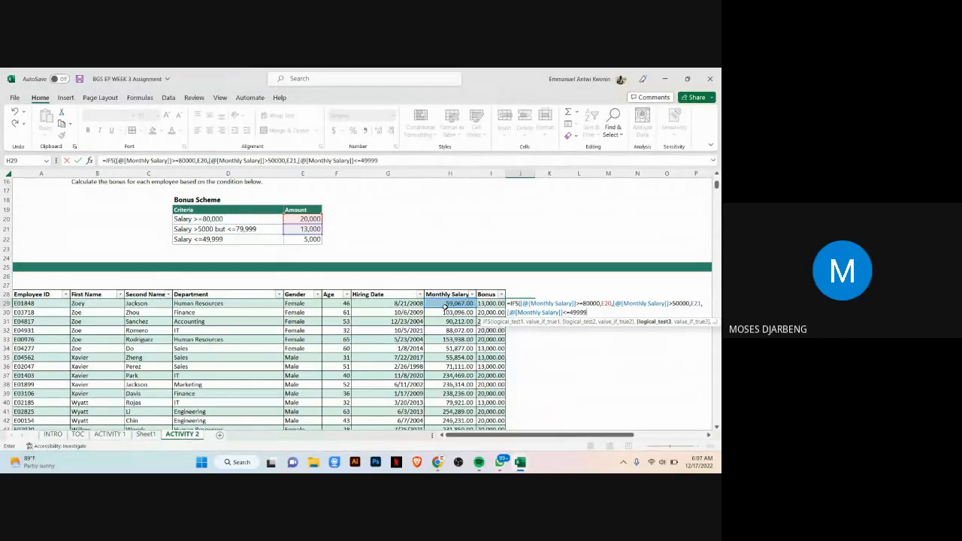
pyautogui.press('BackSpace')
pyautogui.press('BackSpace')
pyautogui.press('BackSpace')
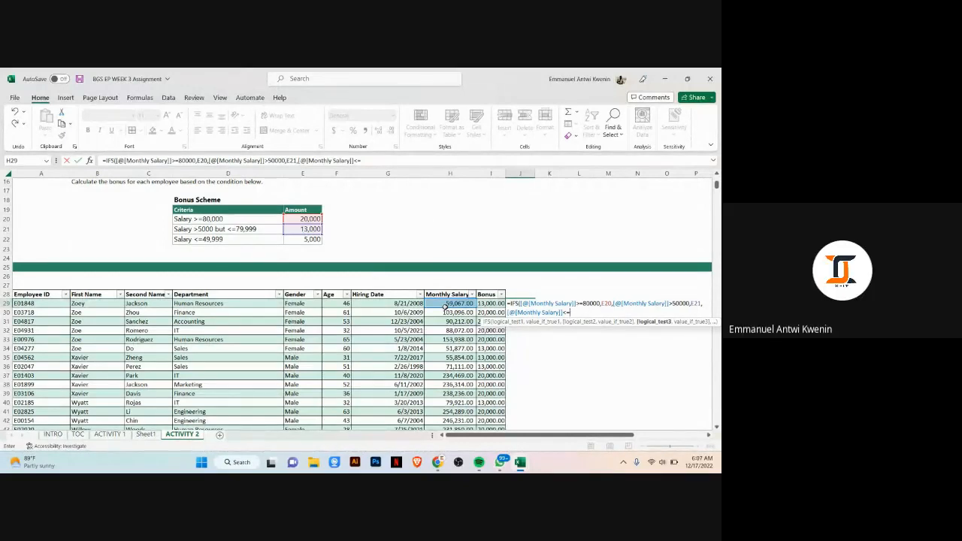
pyautogui.write('79999')
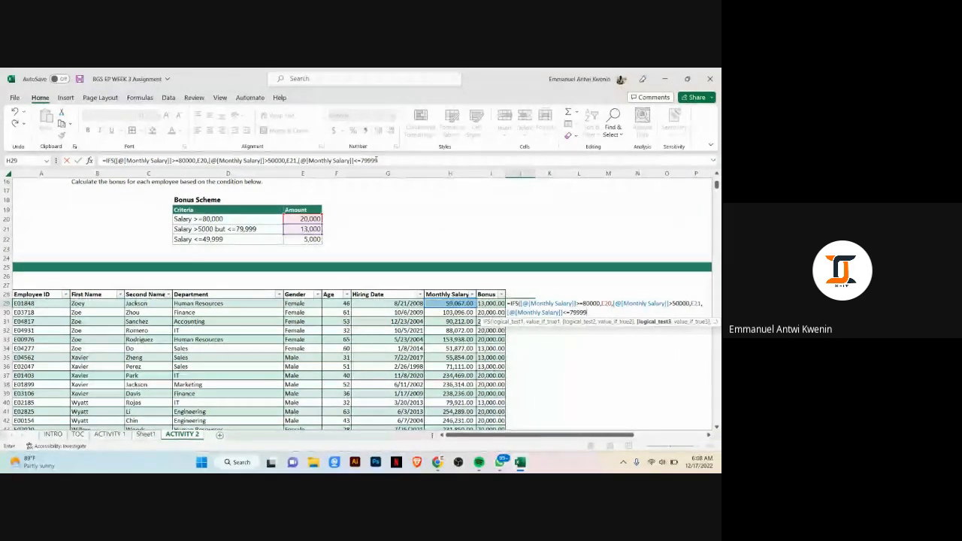
pyautogui.write(',')
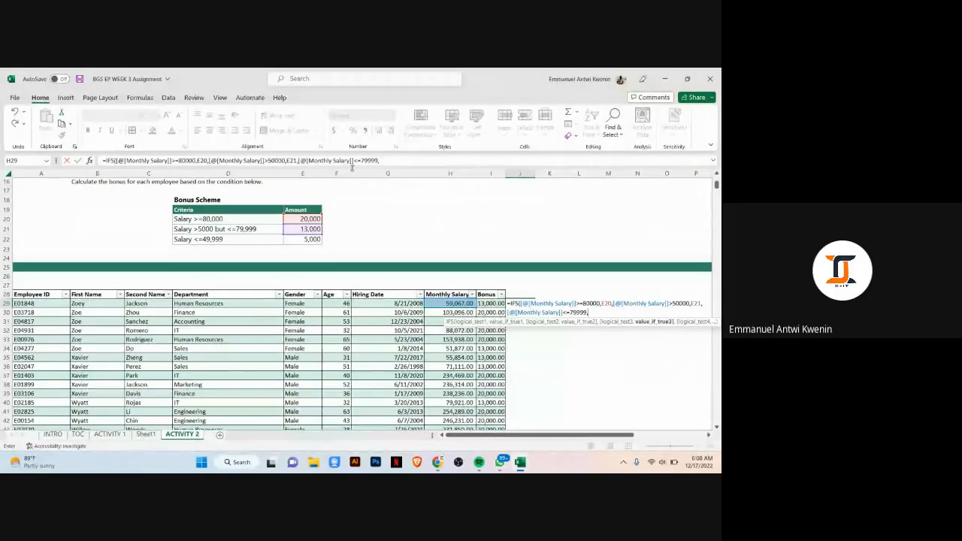
pyautogui.click(315, 229)
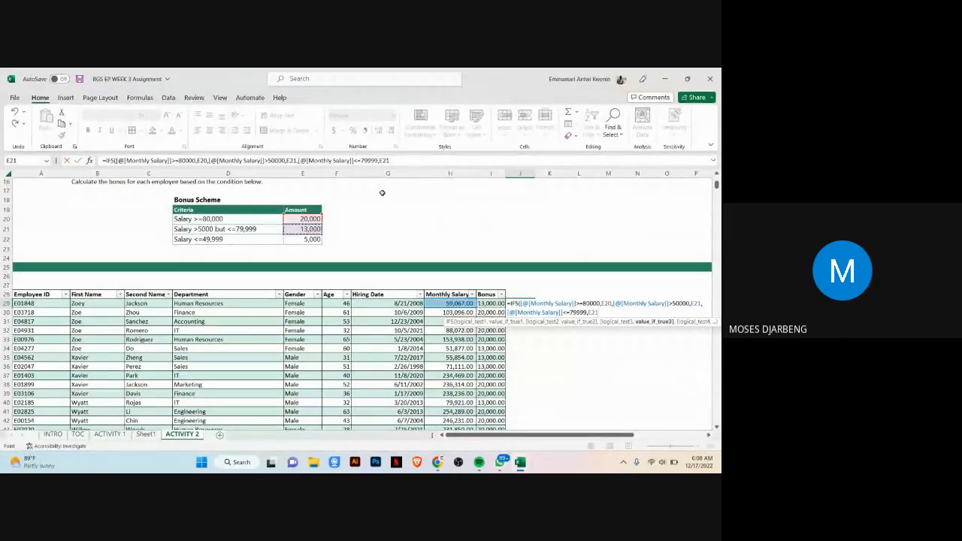
pyautogui.write(',')
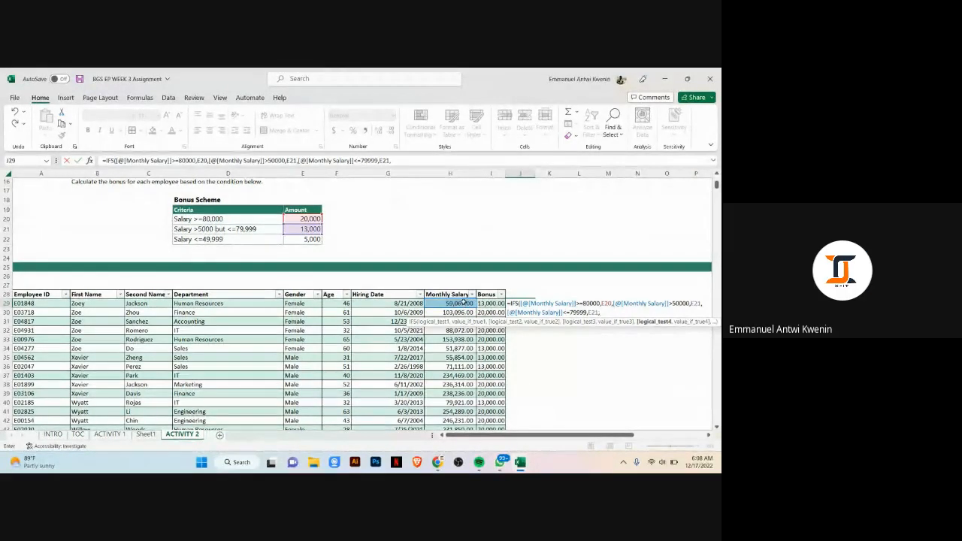
# Step: Add the fourth IFS condition: Monthly Salary <=49999 returns the 5,000 amount in E22, then close and enter the formula
pyautogui.click(464, 302)
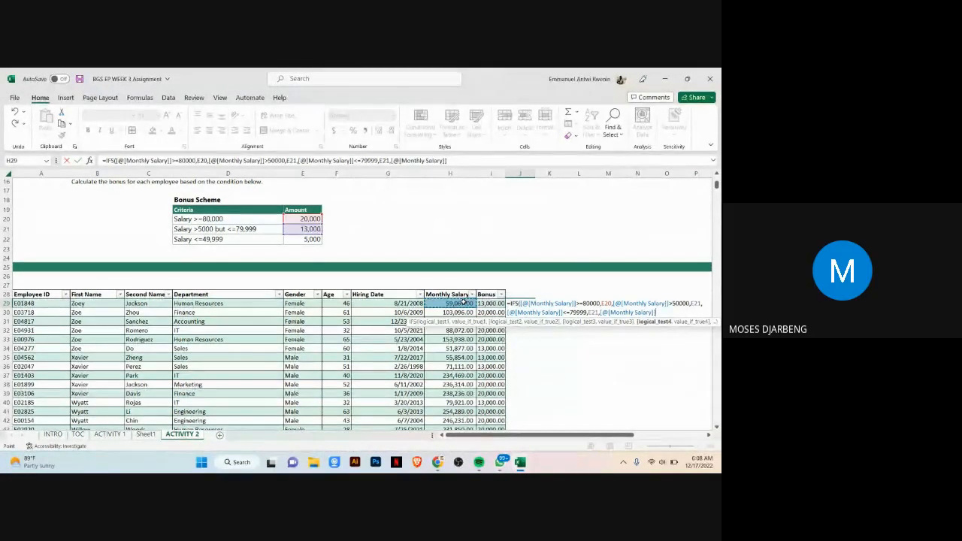
pyautogui.write('<')
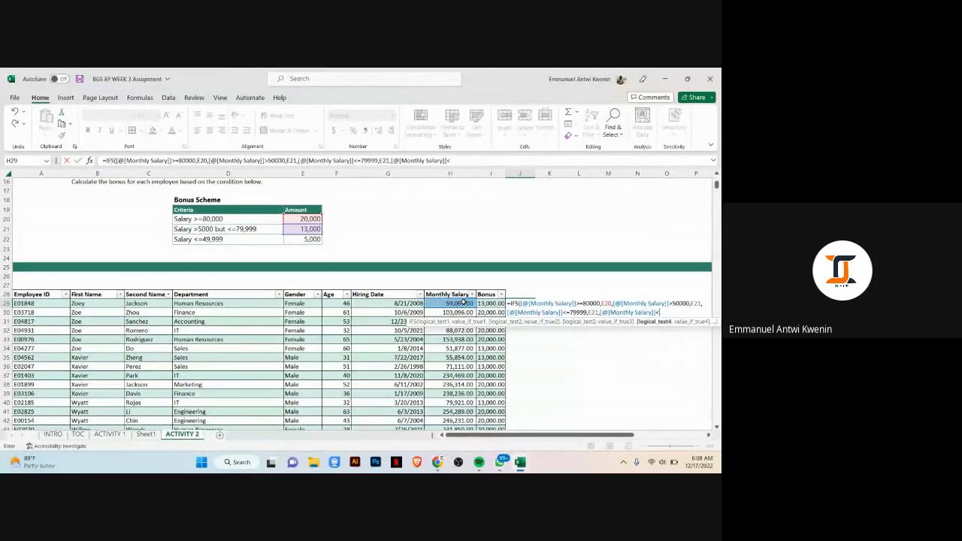
pyautogui.write('=')
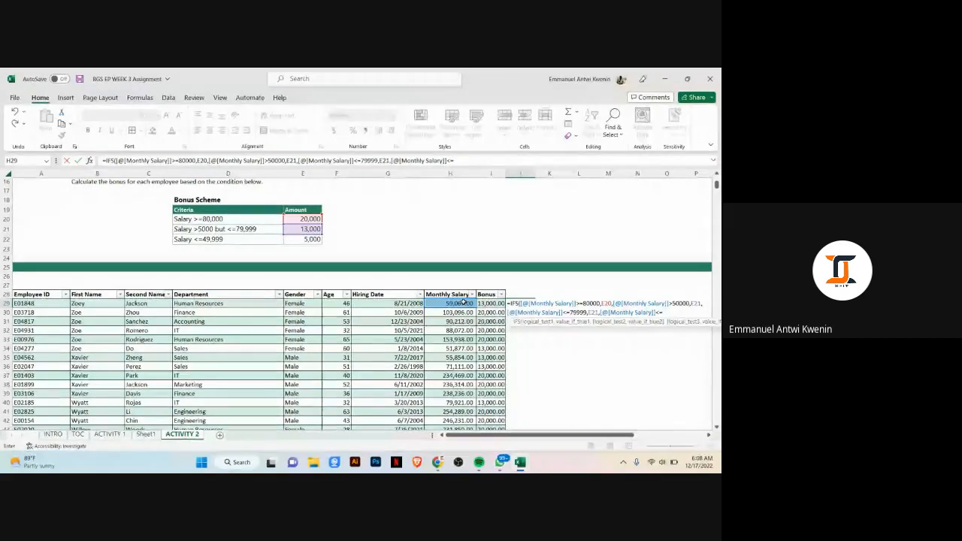
pyautogui.write('49999')
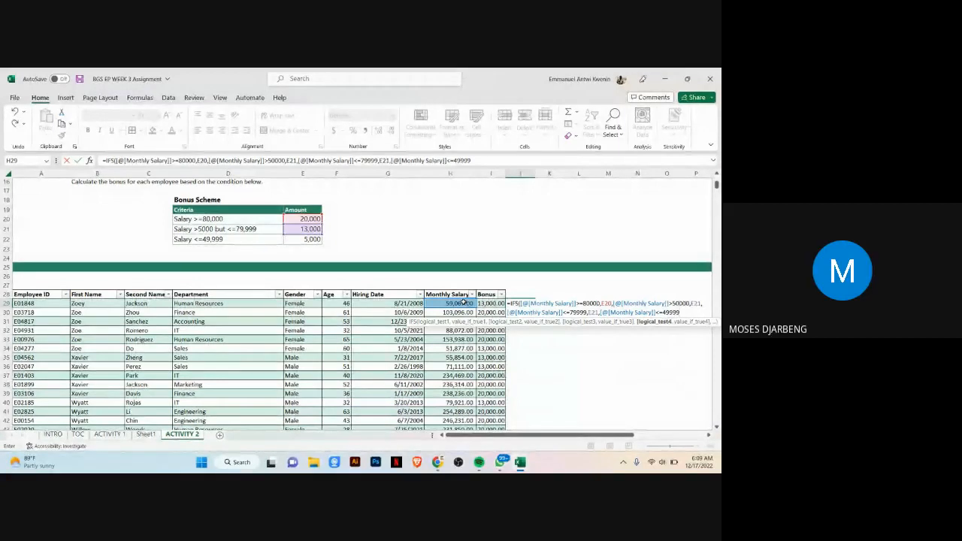
pyautogui.write(',')
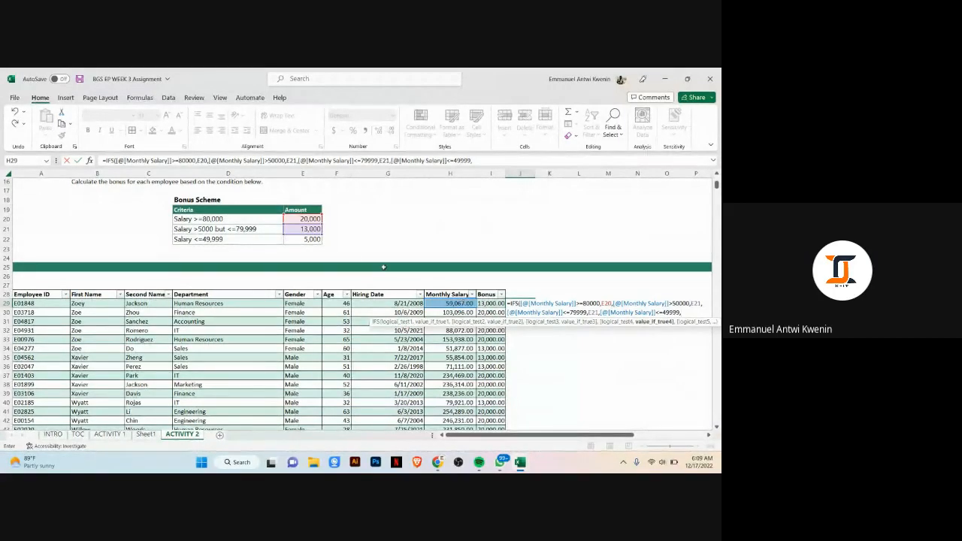
pyautogui.click(312, 239)
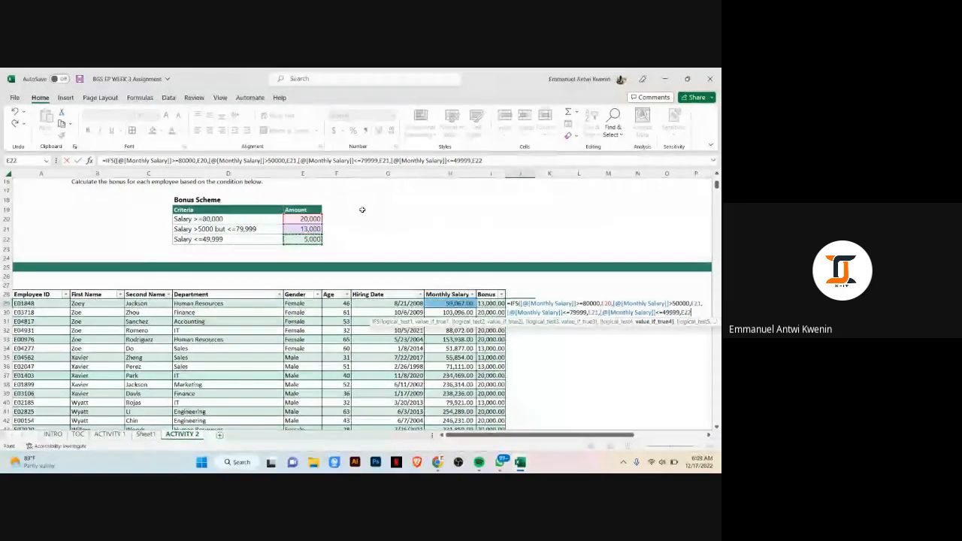
pyautogui.write(')')
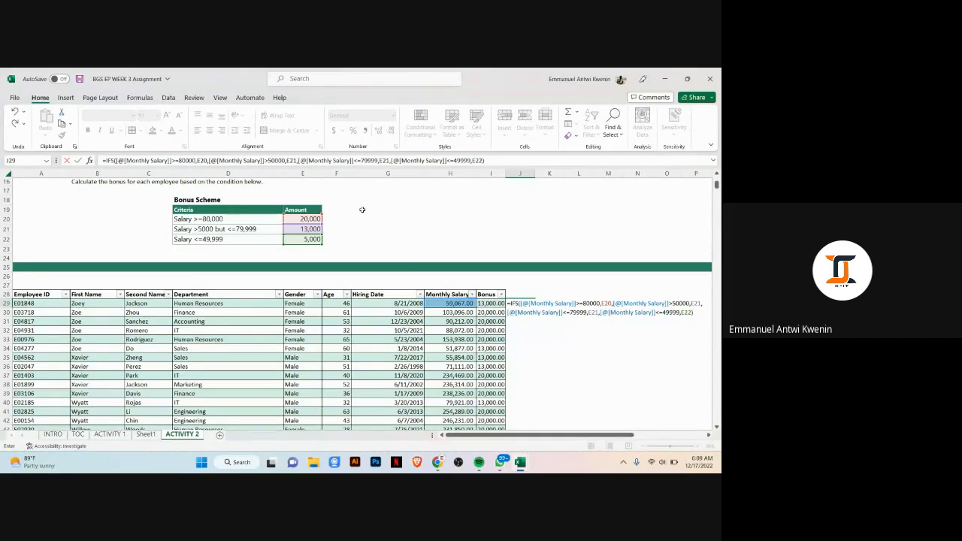
pyautogui.press('Return')
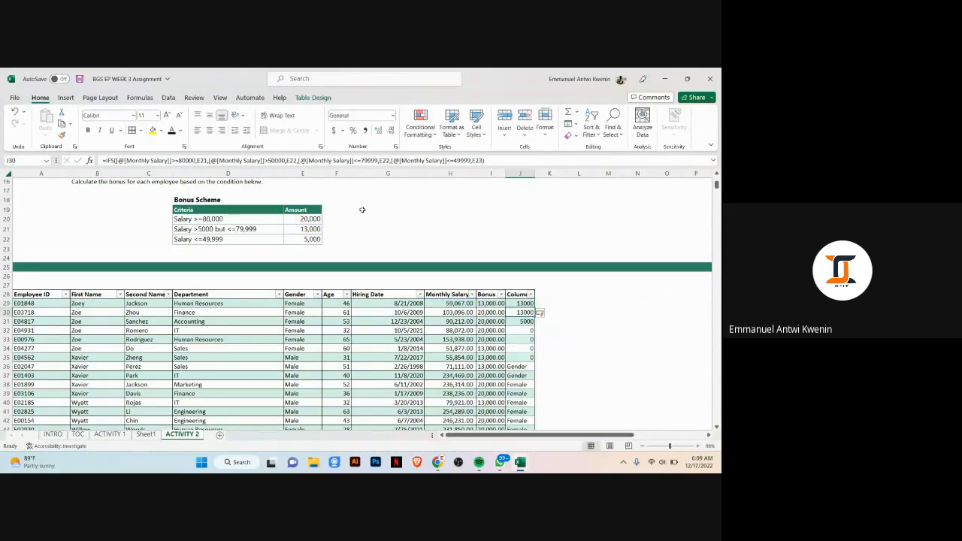
# Step: Make the E20, E21 and E22 amount references in the J29 IFS formula absolute, re-enter it and review the filled column
pyautogui.click(519, 330)
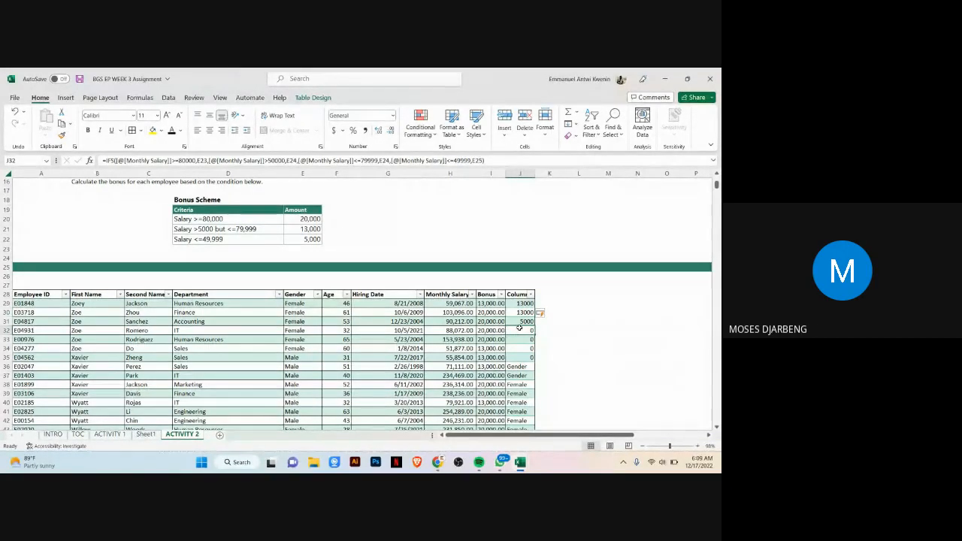
pyautogui.click(520, 303)
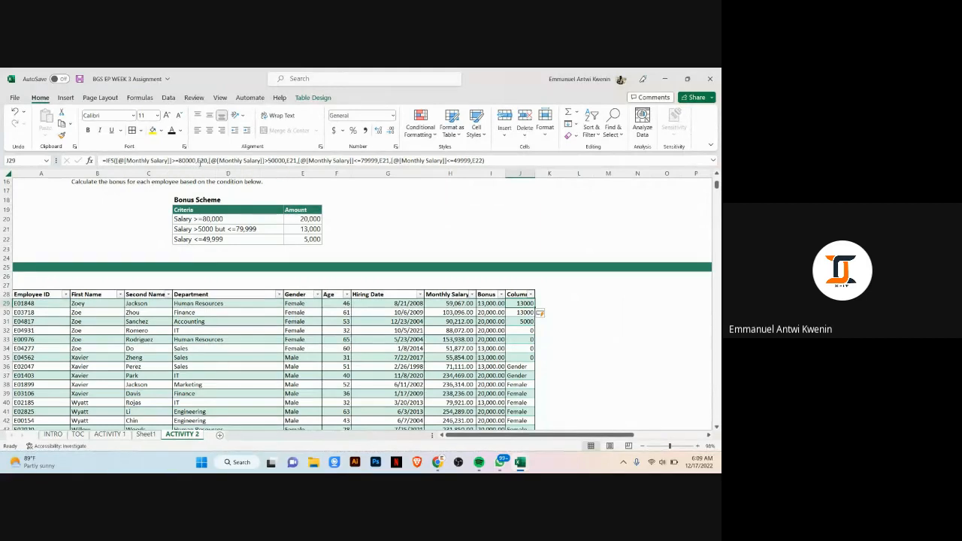
pyautogui.click(200, 161)
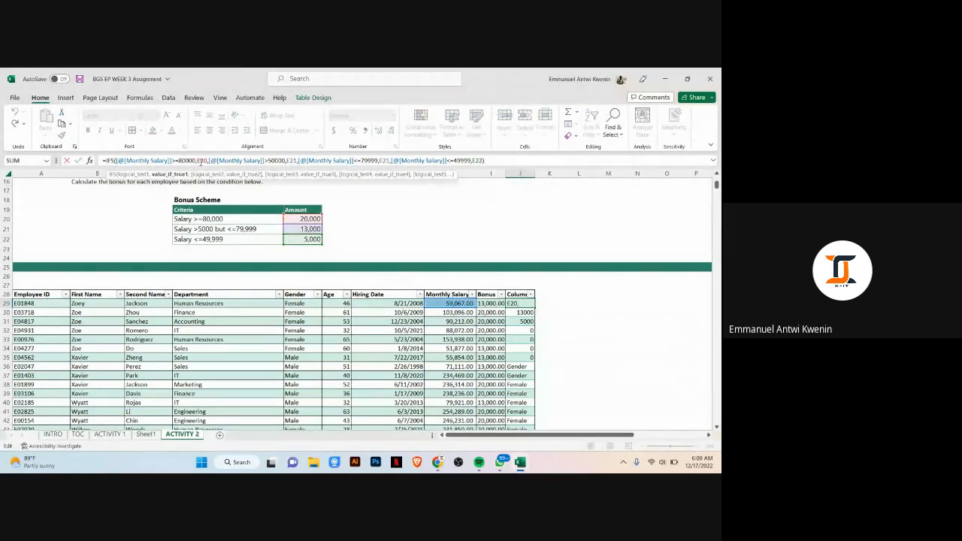
pyautogui.press('F4')
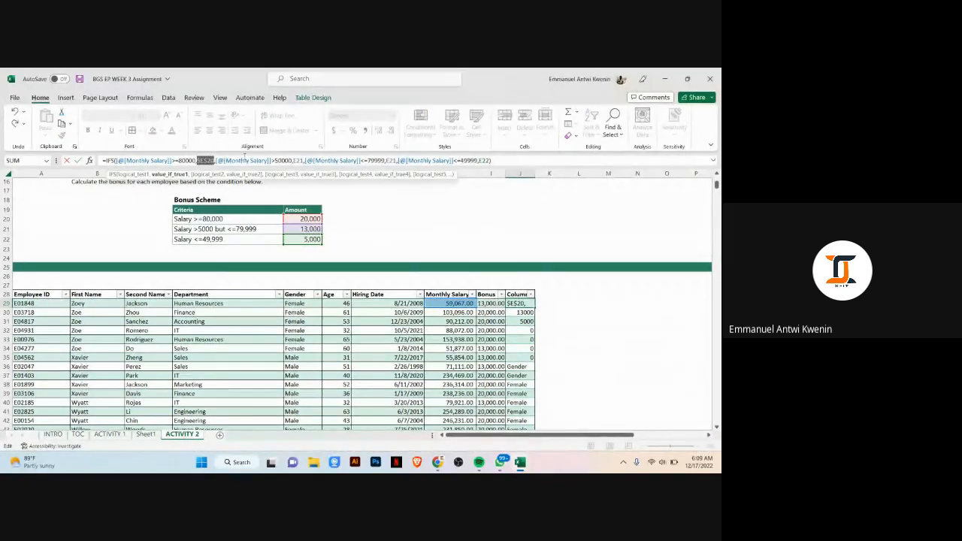
pyautogui.click(300, 161)
pyautogui.press('F4')
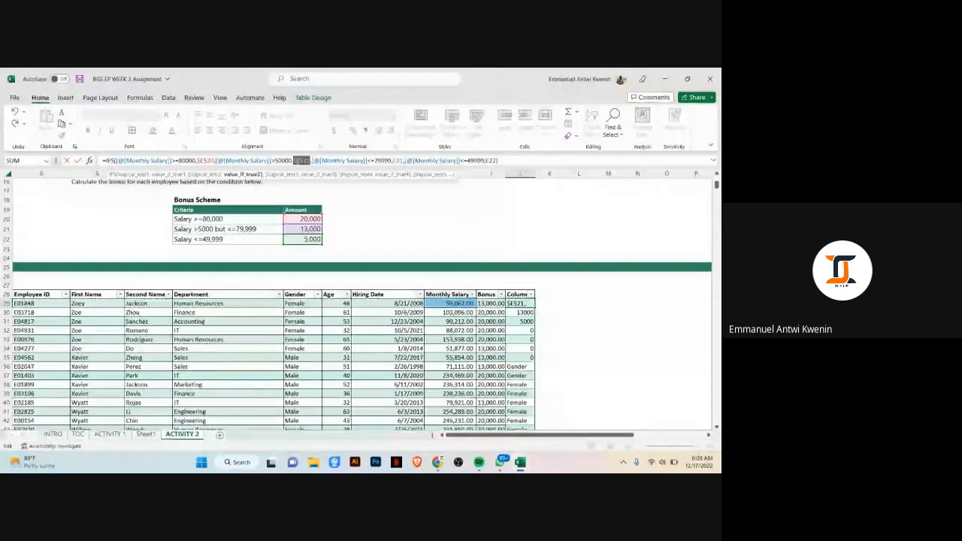
pyautogui.click(397, 161)
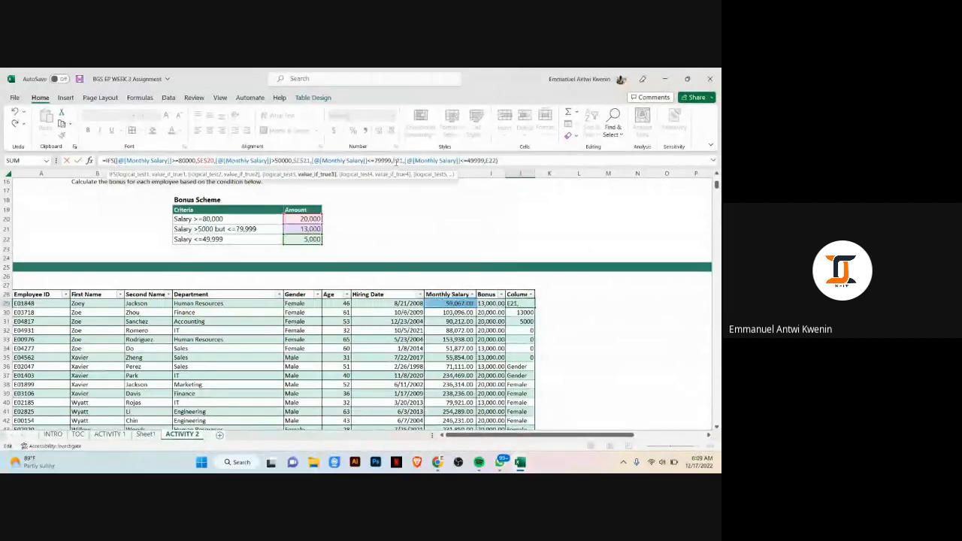
pyautogui.press('F4')
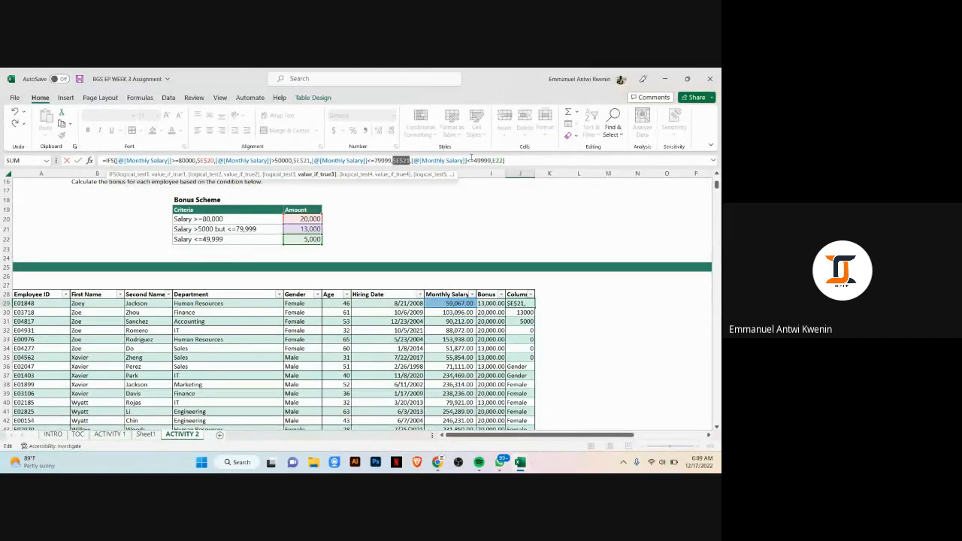
pyautogui.click(495, 161)
pyautogui.press('F4')
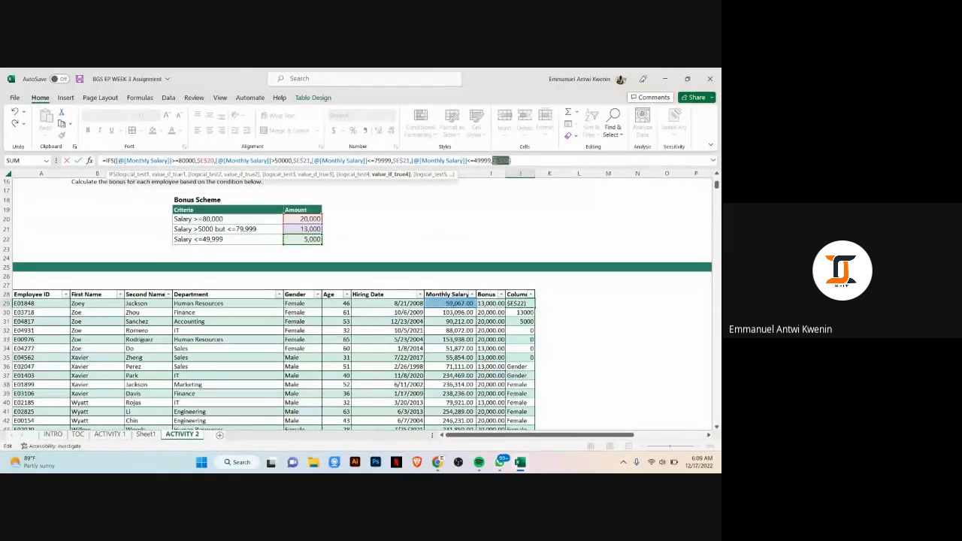
pyautogui.press('Return')
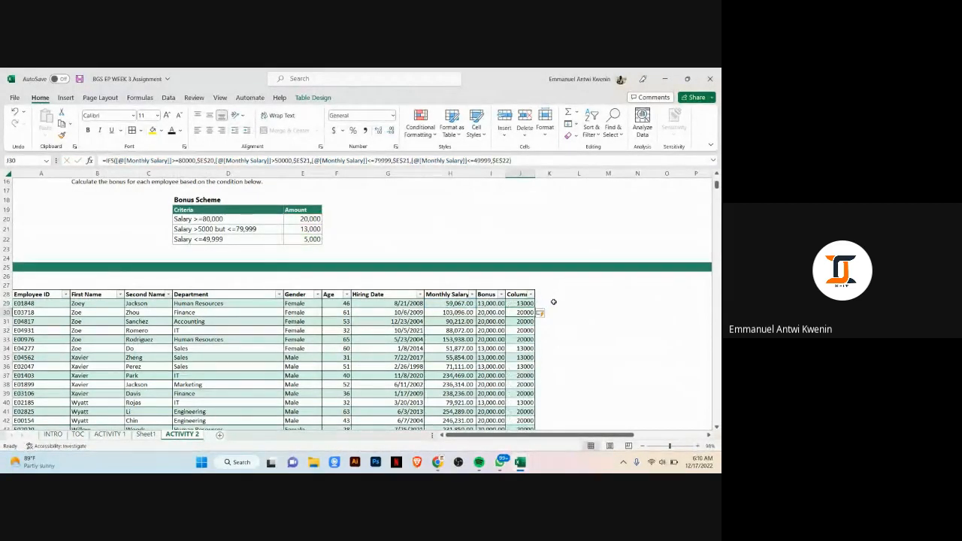
pyautogui.scroll(-9, 553, 302)
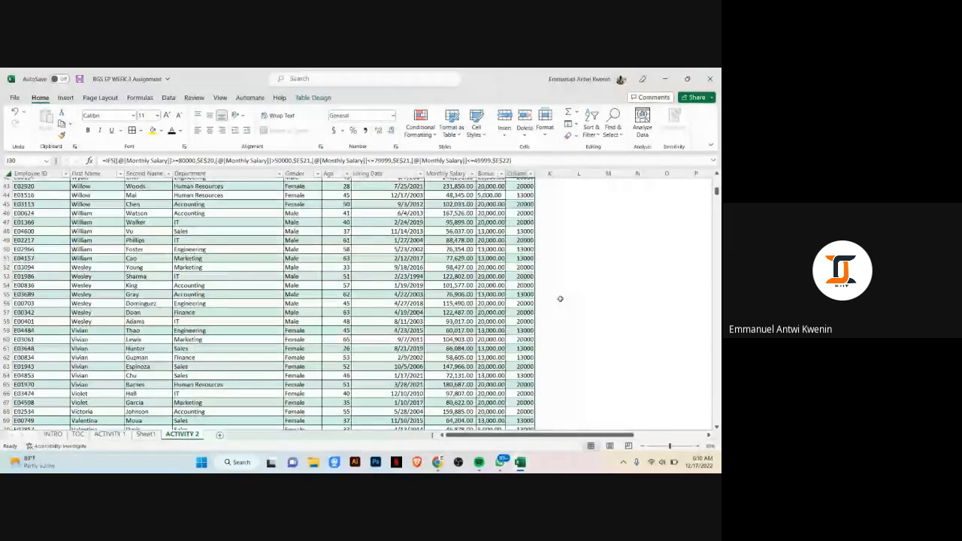
pyautogui.scroll(5, 556, 299)
pyautogui.scroll(3, 560, 297)
pyautogui.click(568, 286)
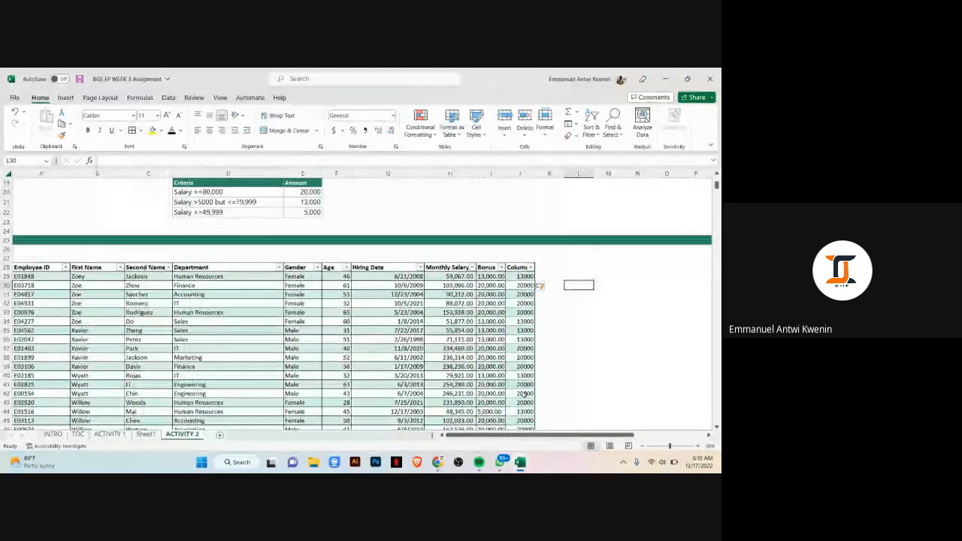
# Step: Switch to the Google Meet call, admit the person asking to join, and return to the workbook
pyautogui.moveTo(438, 463)
pyautogui.click(379, 434)
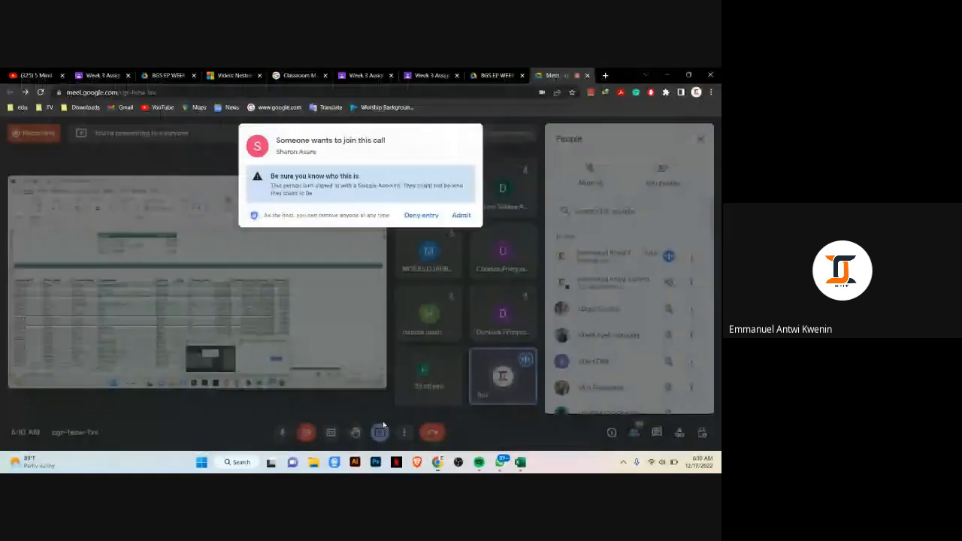
pyautogui.click(462, 215)
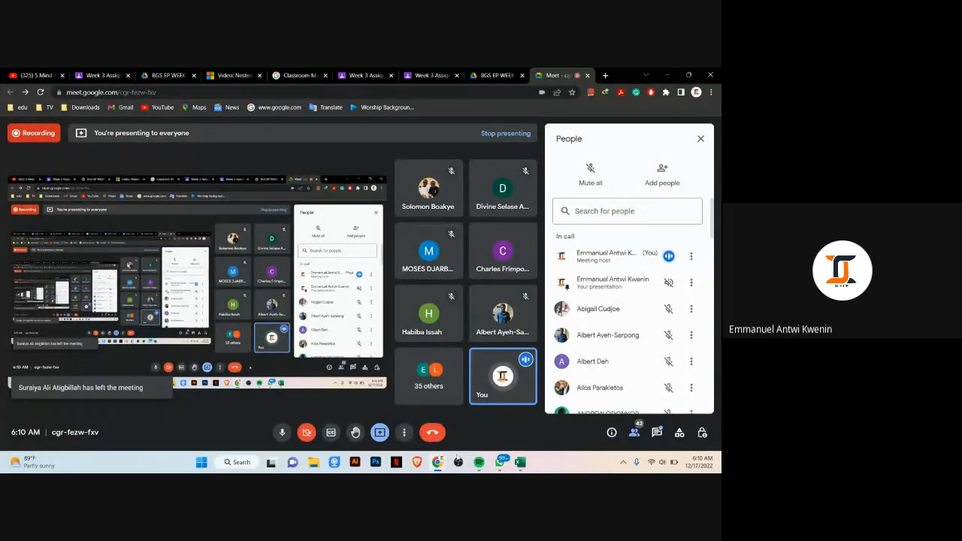
pyautogui.moveTo(440, 464)
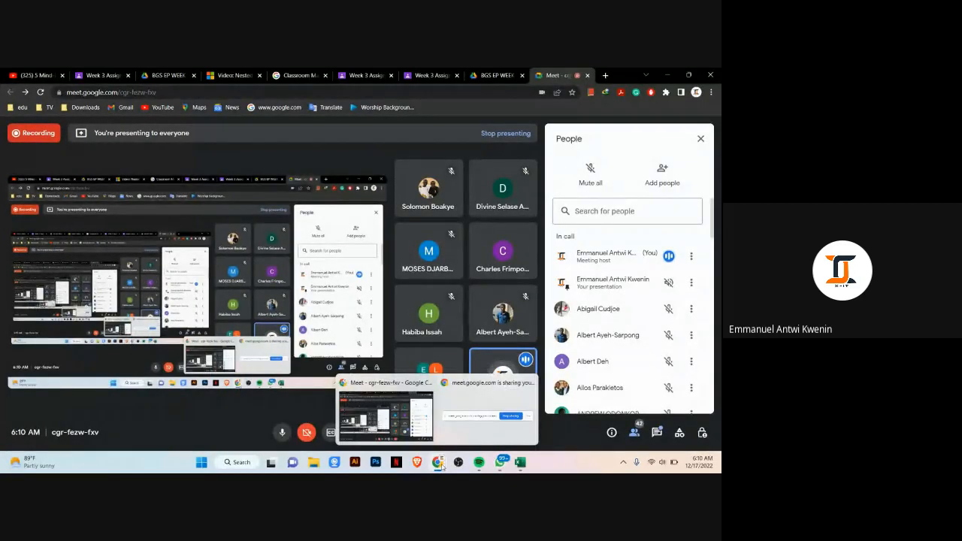
pyautogui.moveTo(520, 463)
pyautogui.click(588, 413)
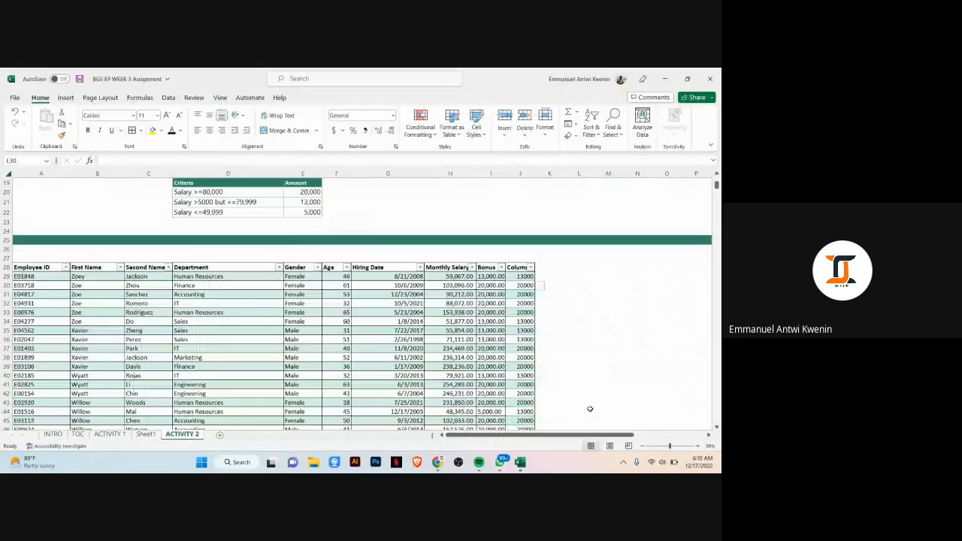
# Step: Compare the new IFS formula in the added column with the nested IF formula in the Bonus column
pyautogui.click(521, 285)
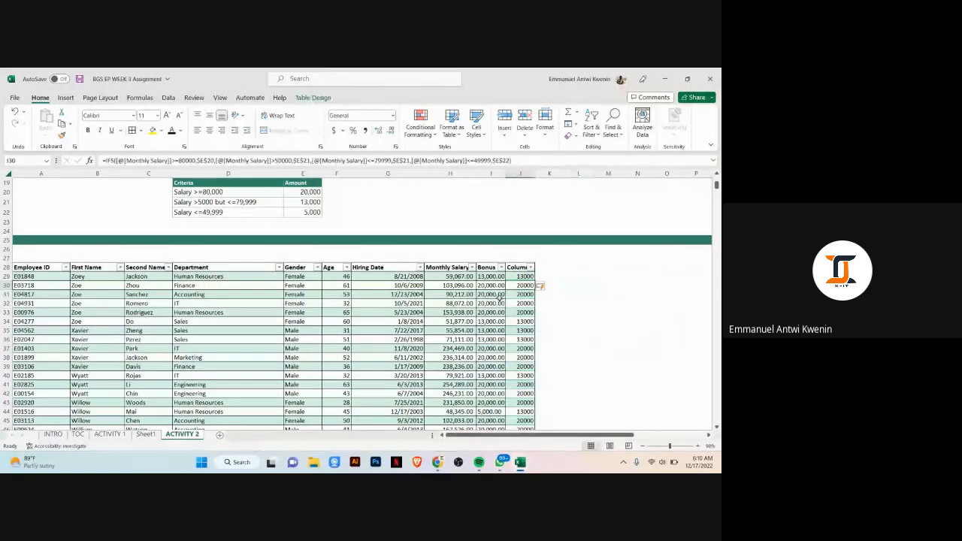
pyautogui.click(492, 295)
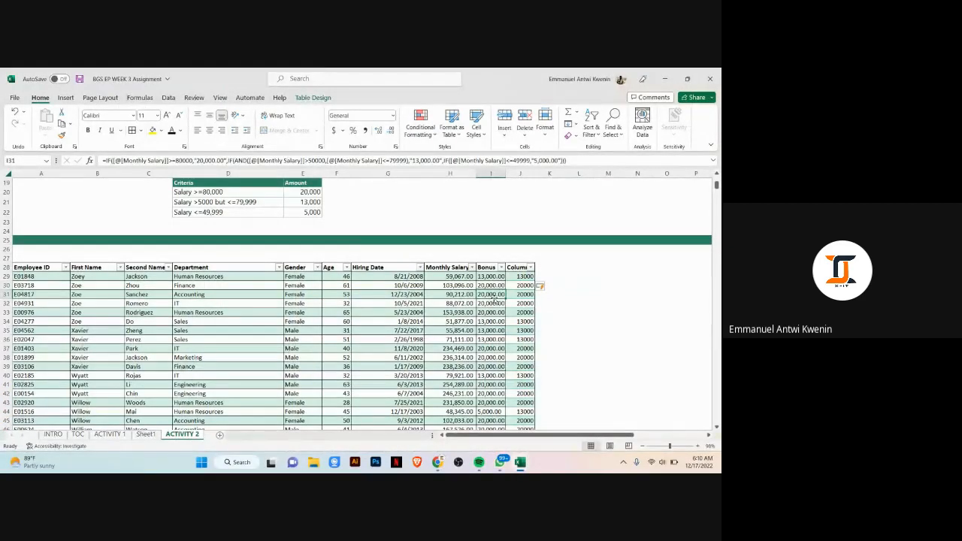
pyautogui.moveTo(436, 464)
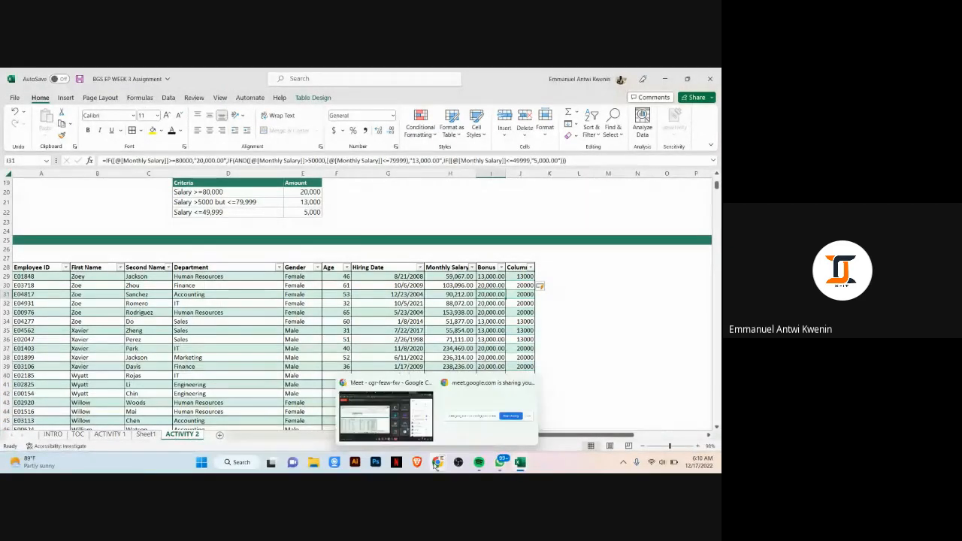
pyautogui.click(401, 414)
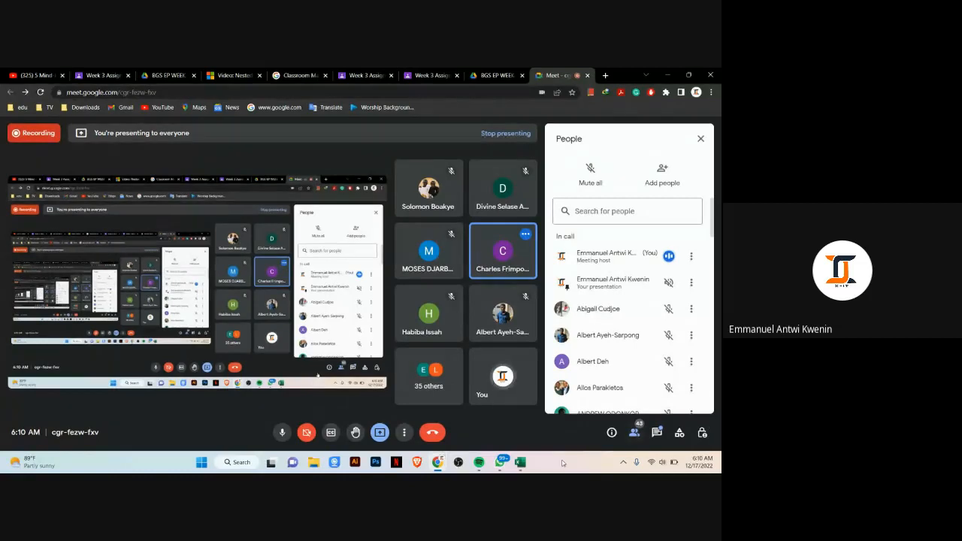
pyautogui.click(502, 463)
pyautogui.click(503, 463)
pyautogui.moveTo(519, 467)
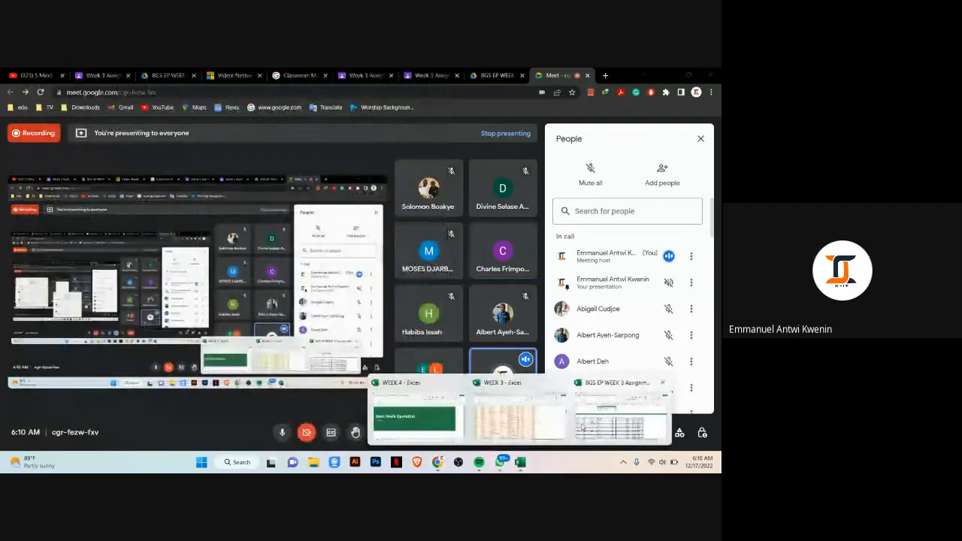
pyautogui.click(629, 410)
pyautogui.click(524, 276)
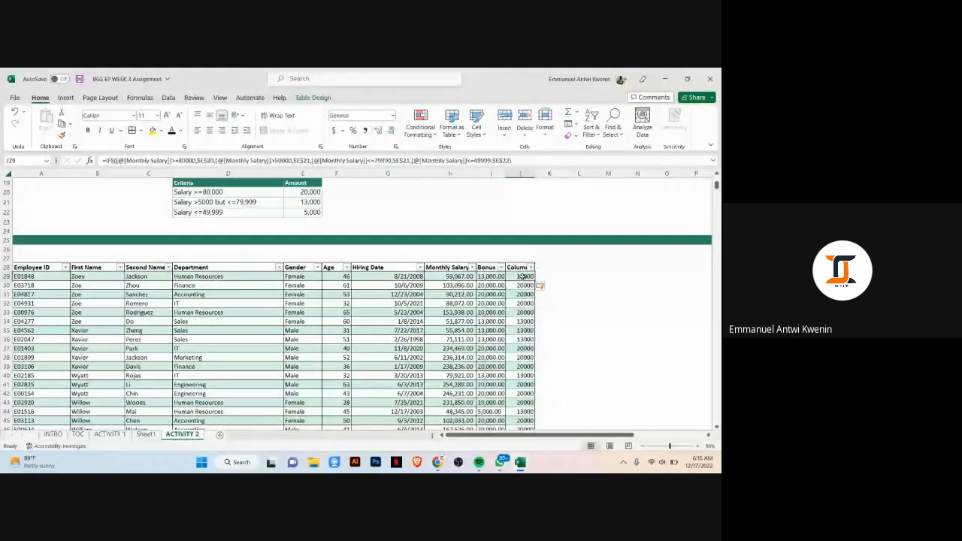
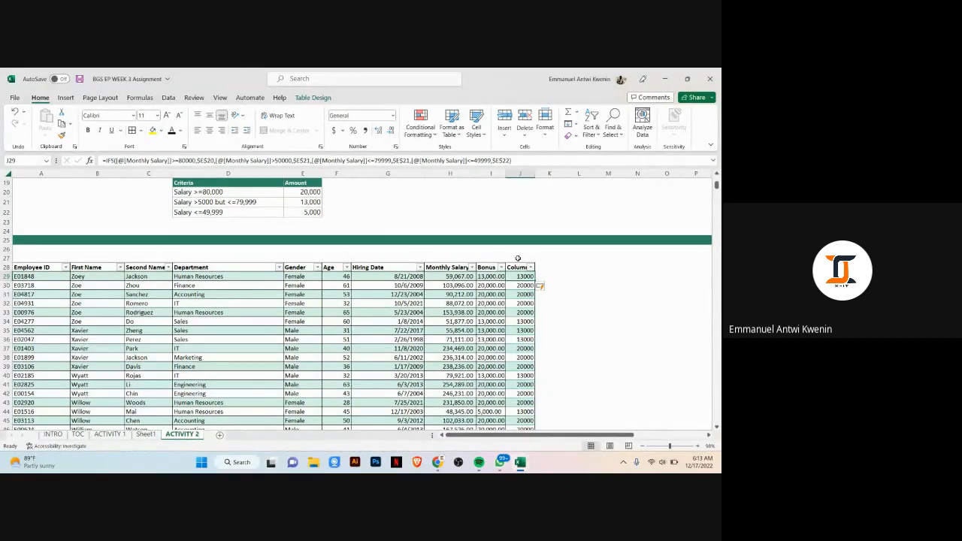
# Step: Switch to the Google Meet call and show the participants list
pyautogui.moveTo(438, 462)
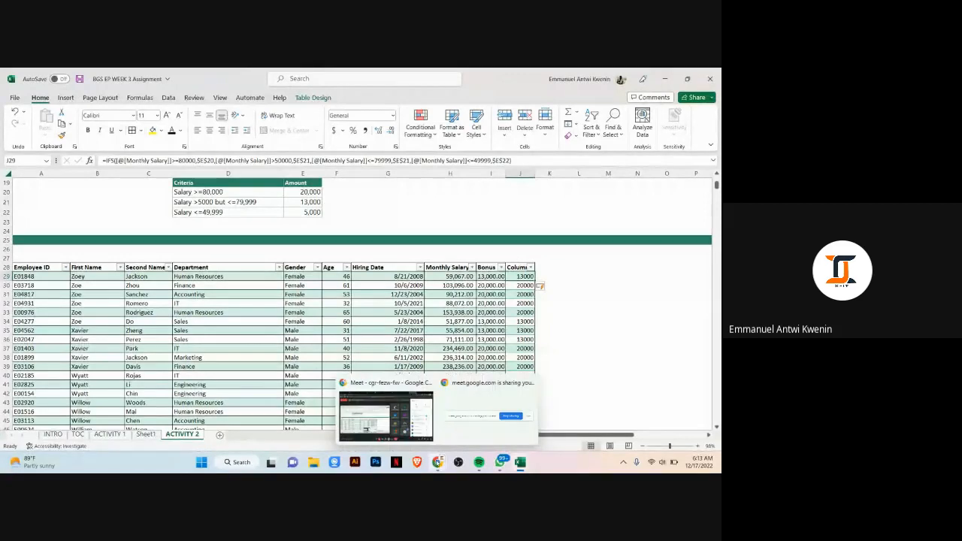
pyautogui.click(399, 405)
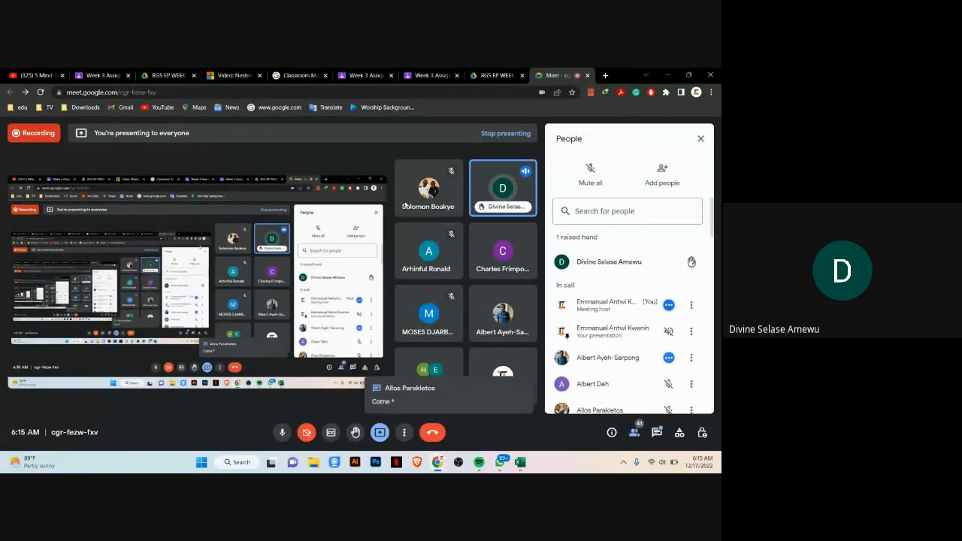
pyautogui.click(634, 433)
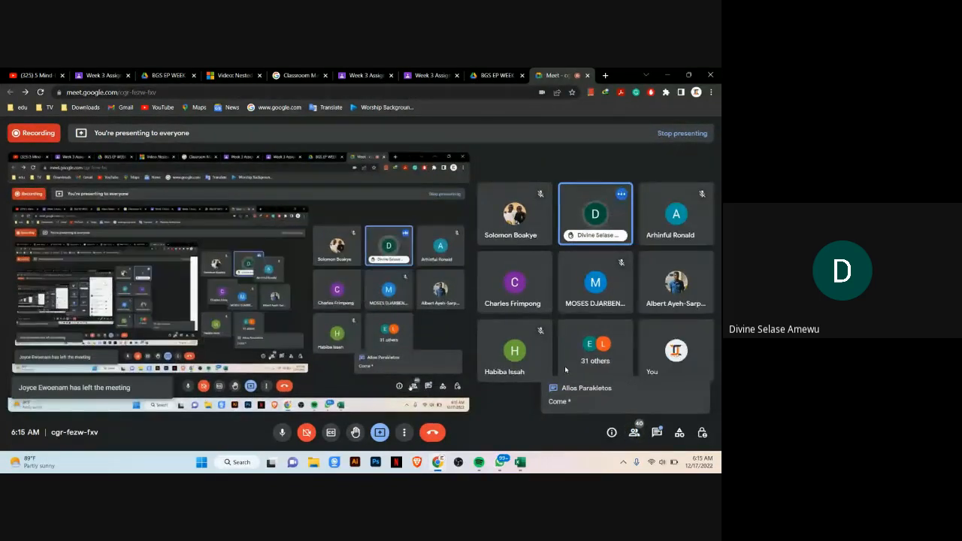
pyautogui.click(634, 433)
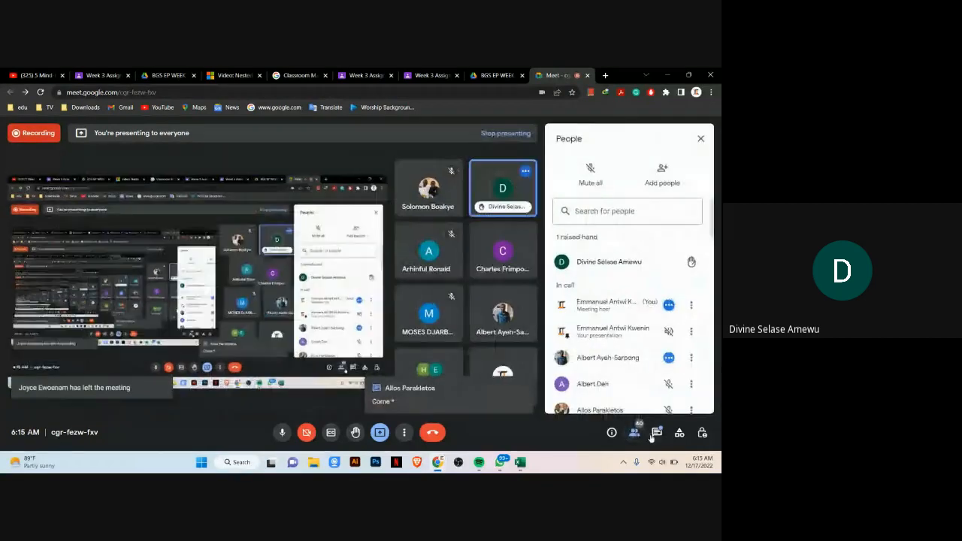
# Step: Read the in-call messages and open the raised-hands queue
pyautogui.click(655, 433)
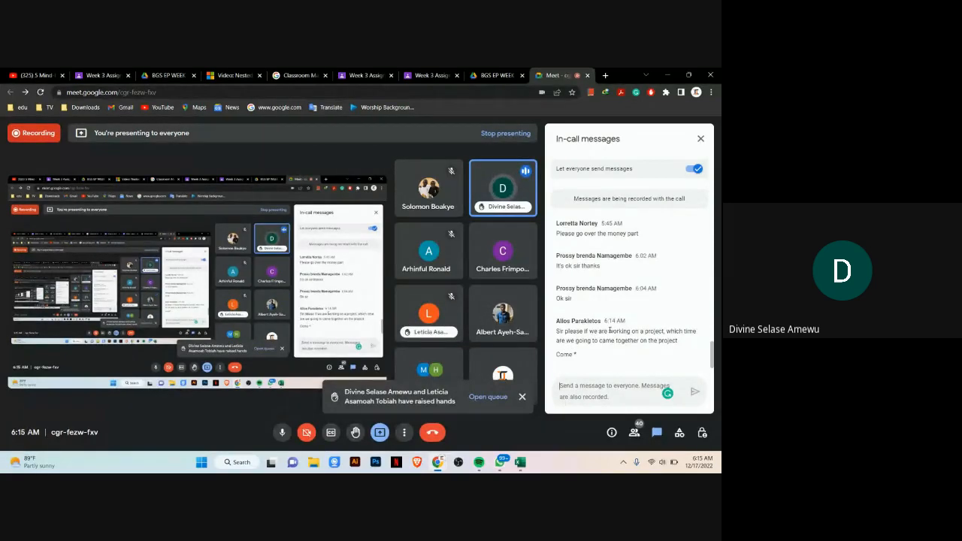
pyautogui.click(485, 397)
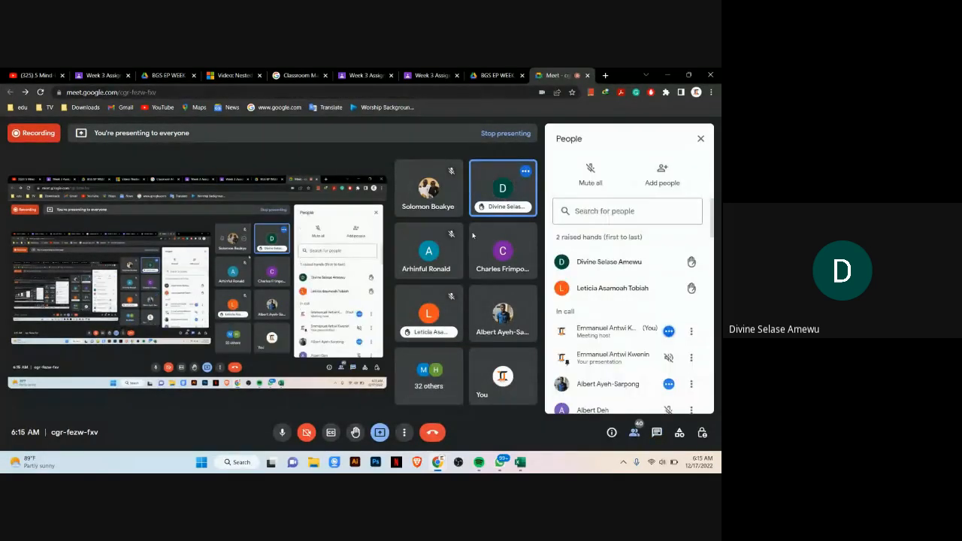
pyautogui.moveTo(498, 245)
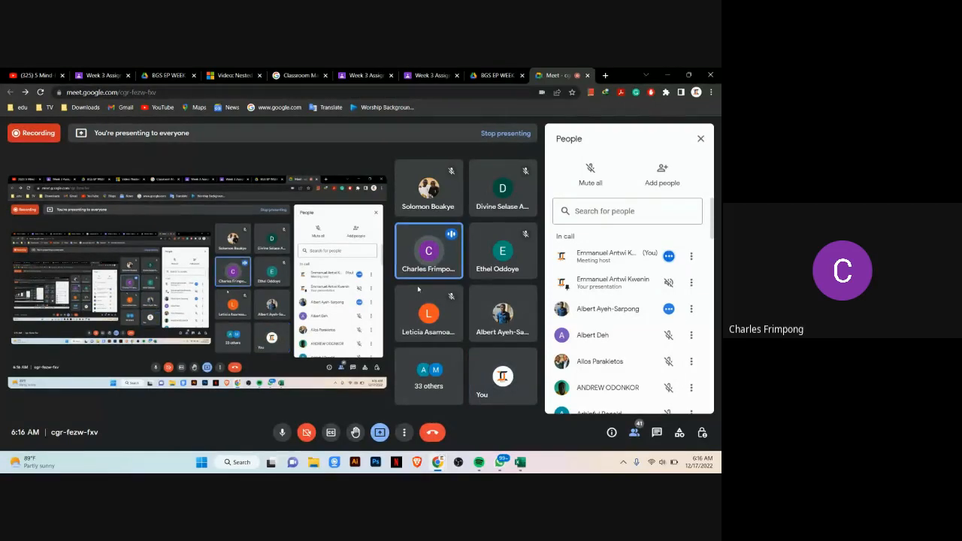
# Step: Check the participants list again and return to the in-call messages
pyautogui.click(634, 433)
pyautogui.click(634, 434)
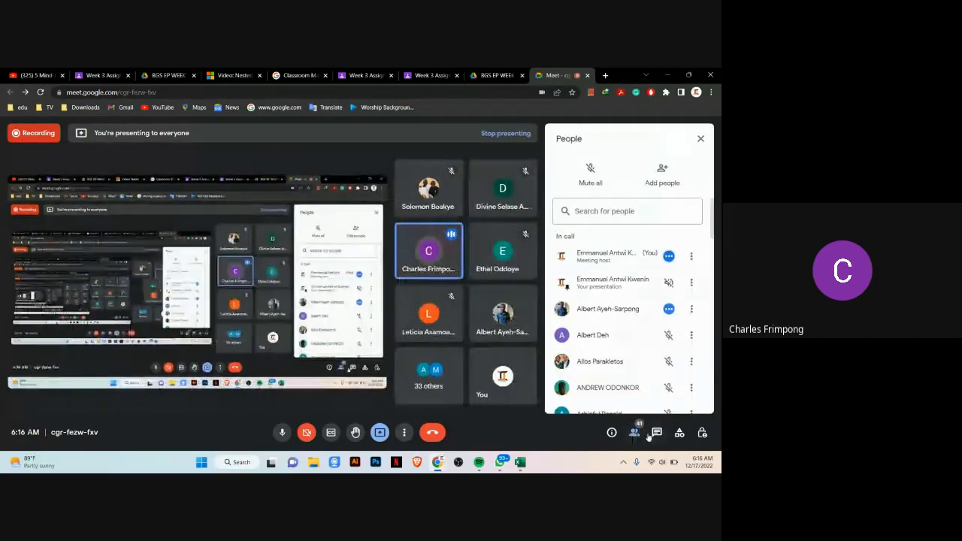
pyautogui.click(654, 434)
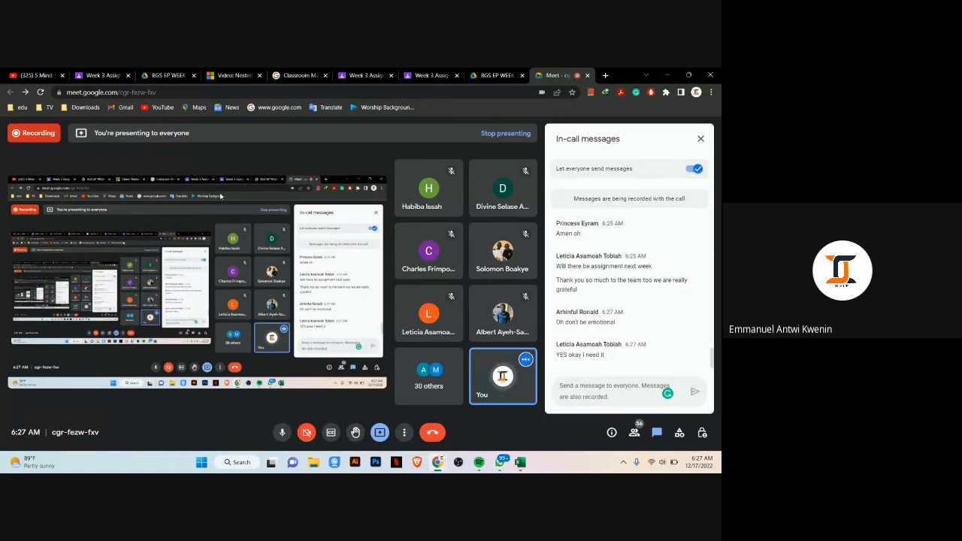
# Step: Try to leave the call
pyautogui.click(433, 434)
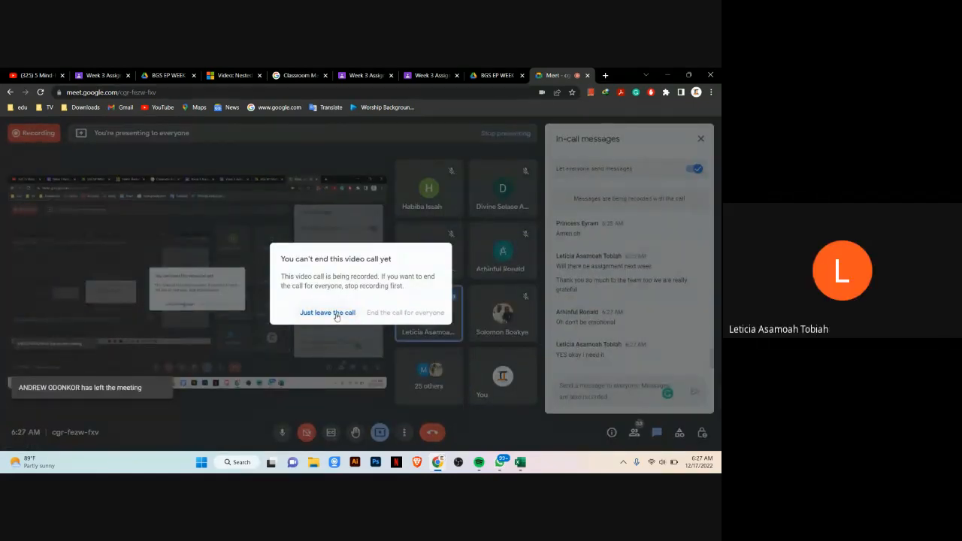
pyautogui.click(335, 347)
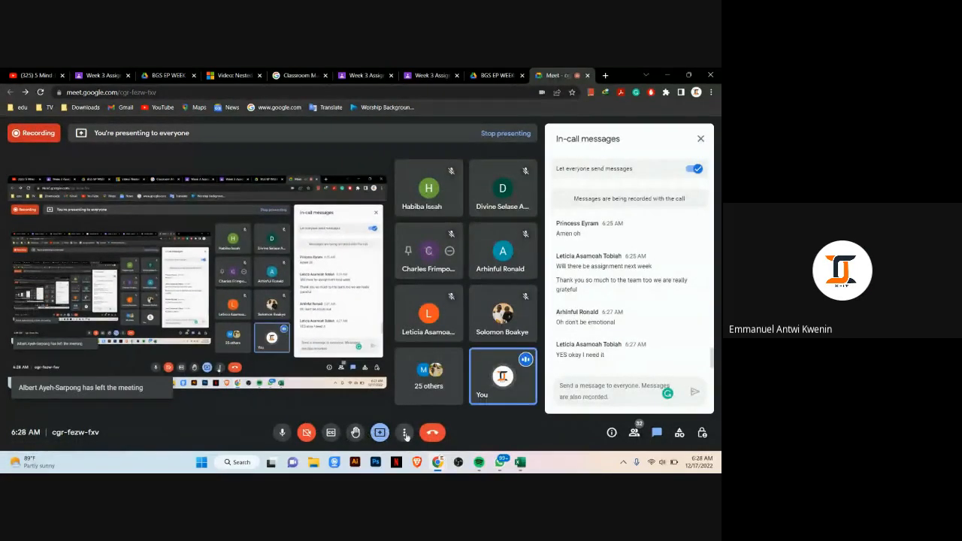
# Step: Stop the meeting's recording from the recording activity panel
pyautogui.click(404, 433)
pyautogui.click(474, 198)
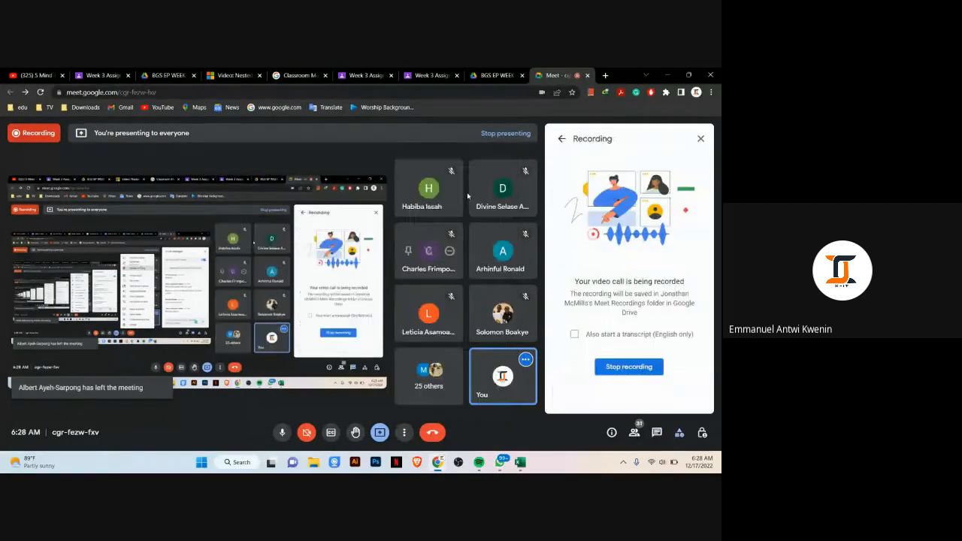
pyautogui.click(629, 367)
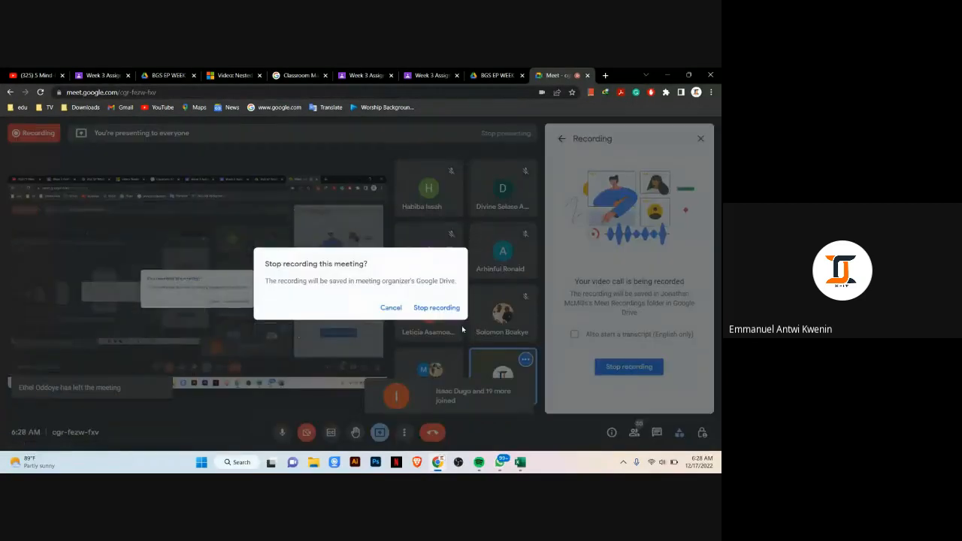